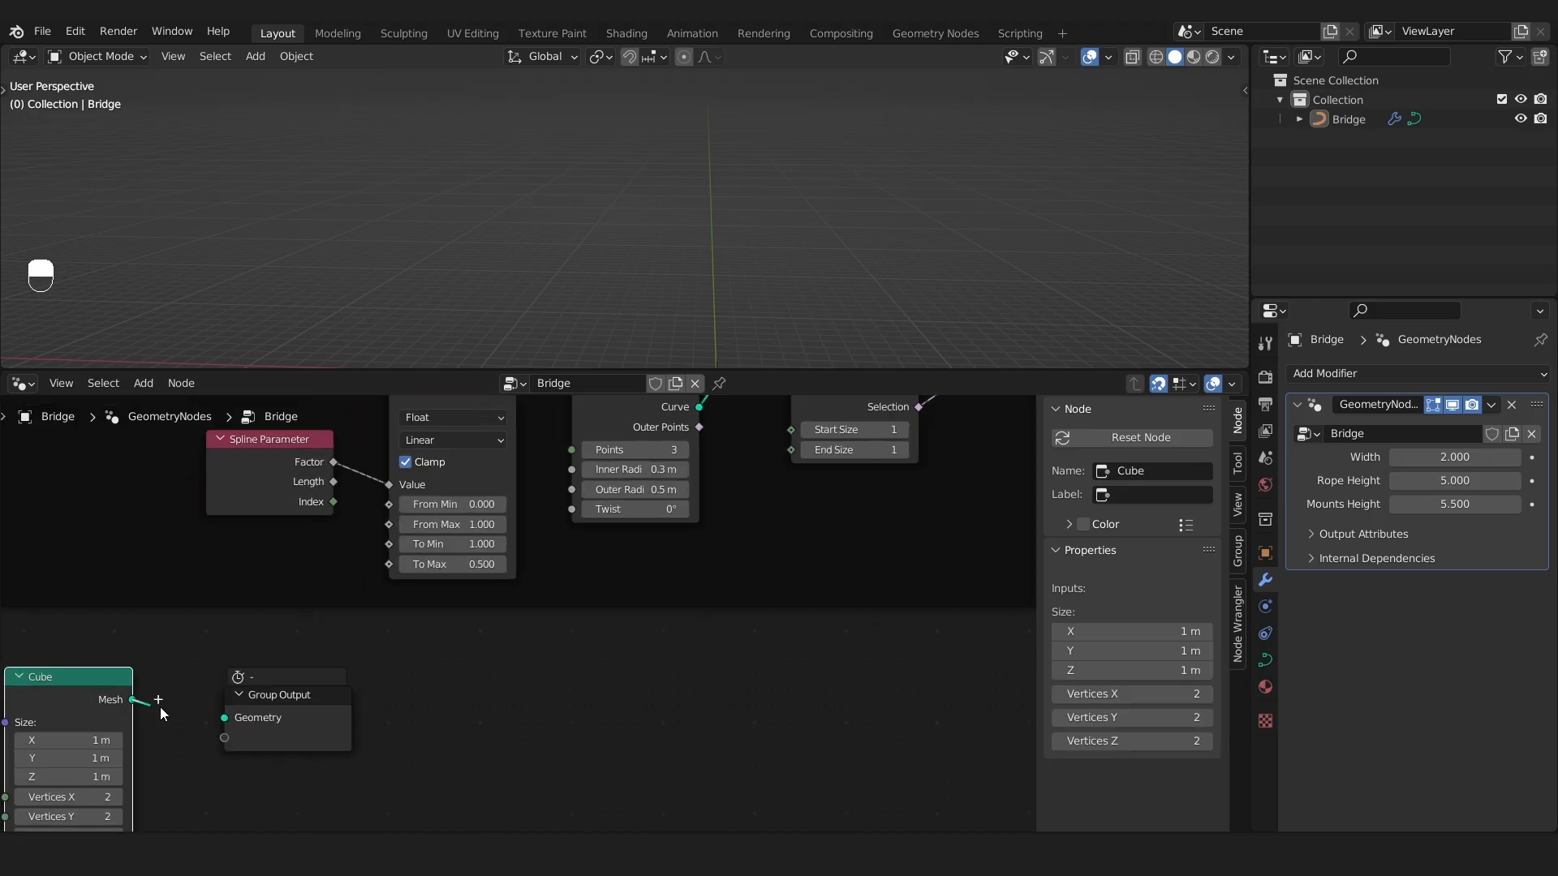
Stretch the Cube node's mesh along Y to about 7.3 m.
key(shift+c)
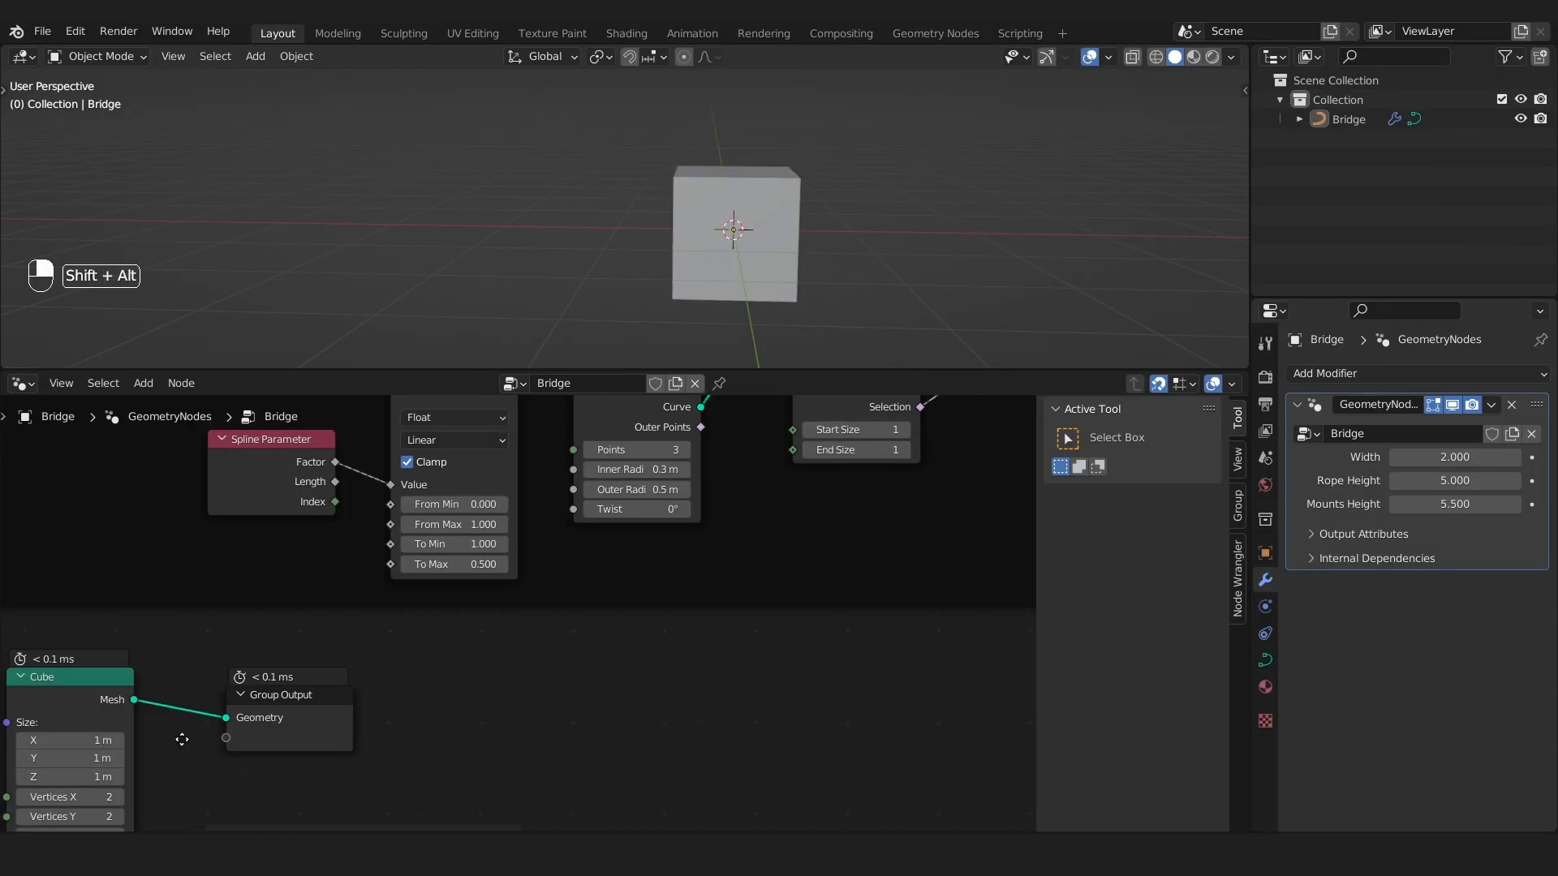
middle_drag(181, 737, 567, 630)
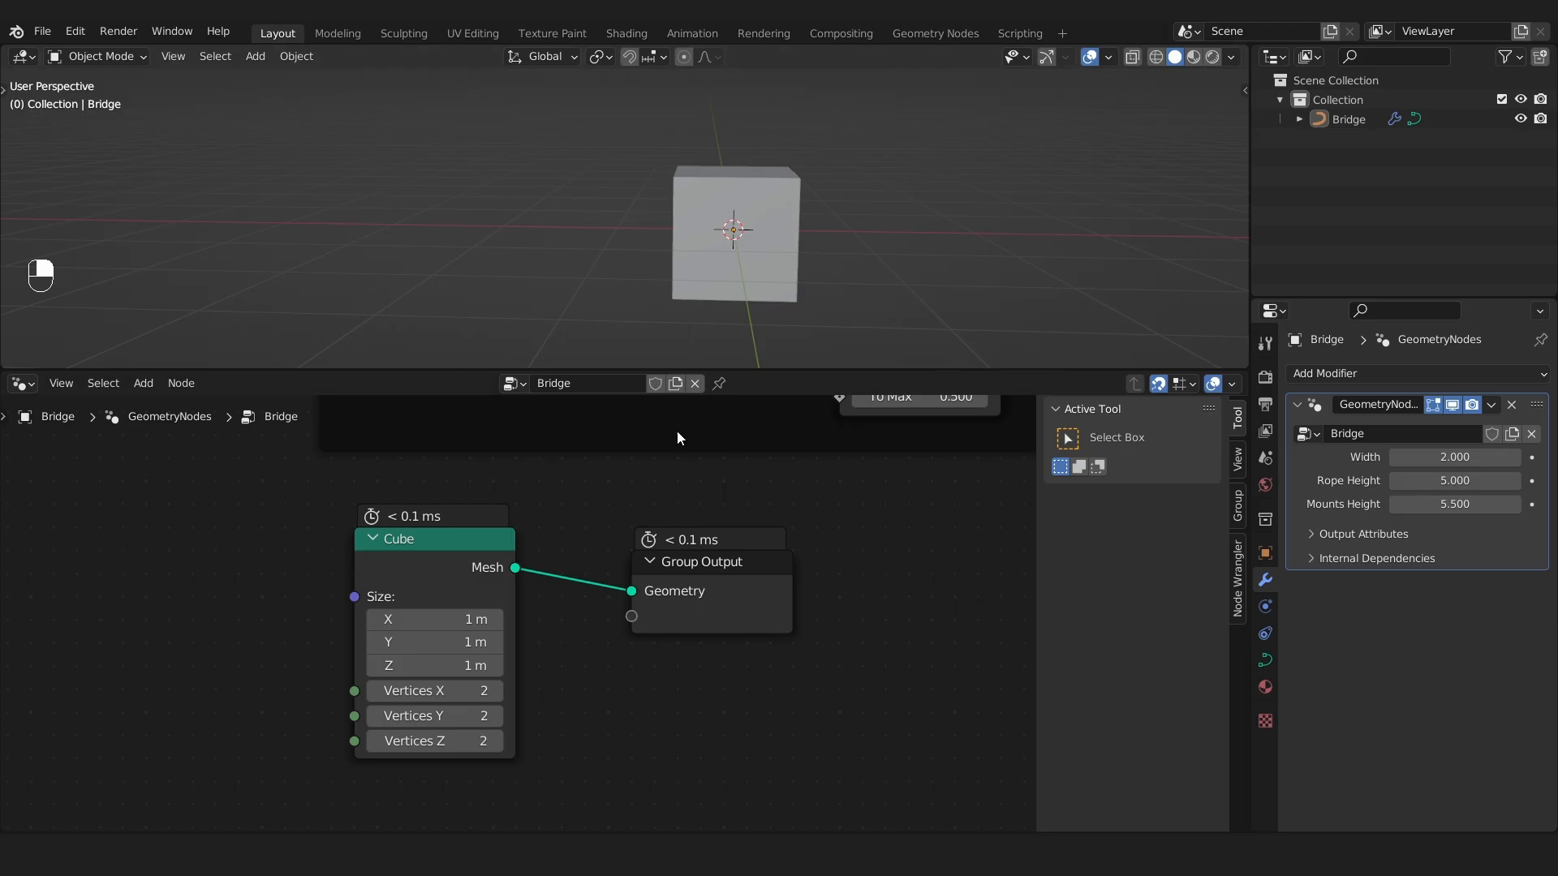
scroll(504, 670, up, 3)
scroll(503, 668, up, 1)
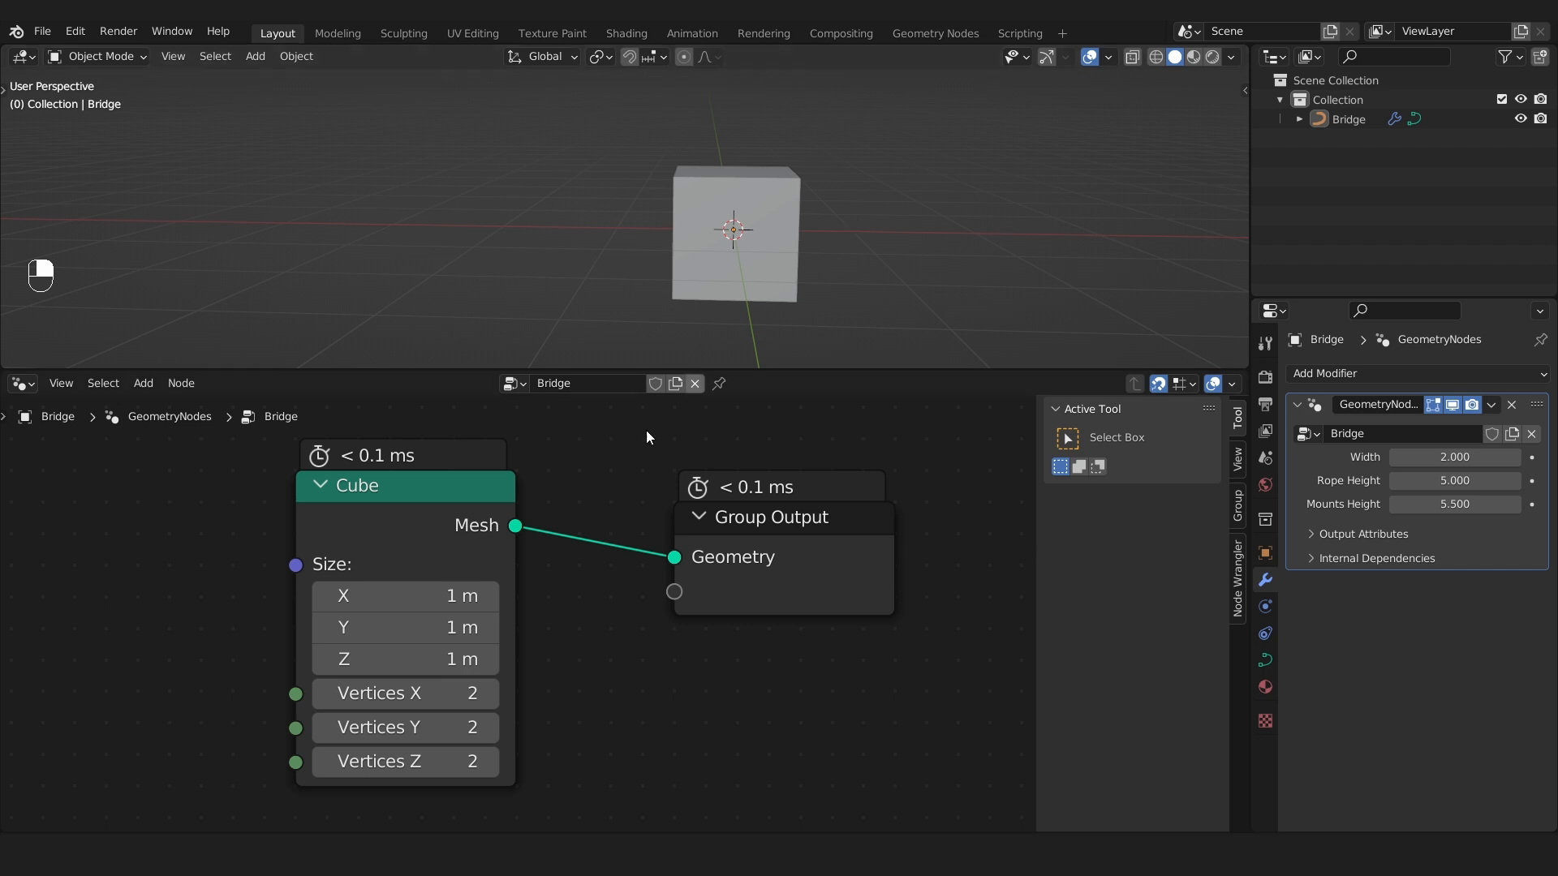
drag(407, 638, 467, 637)
alt+drag(703, 191, 812, 231)
scroll(711, 244, down, 4)
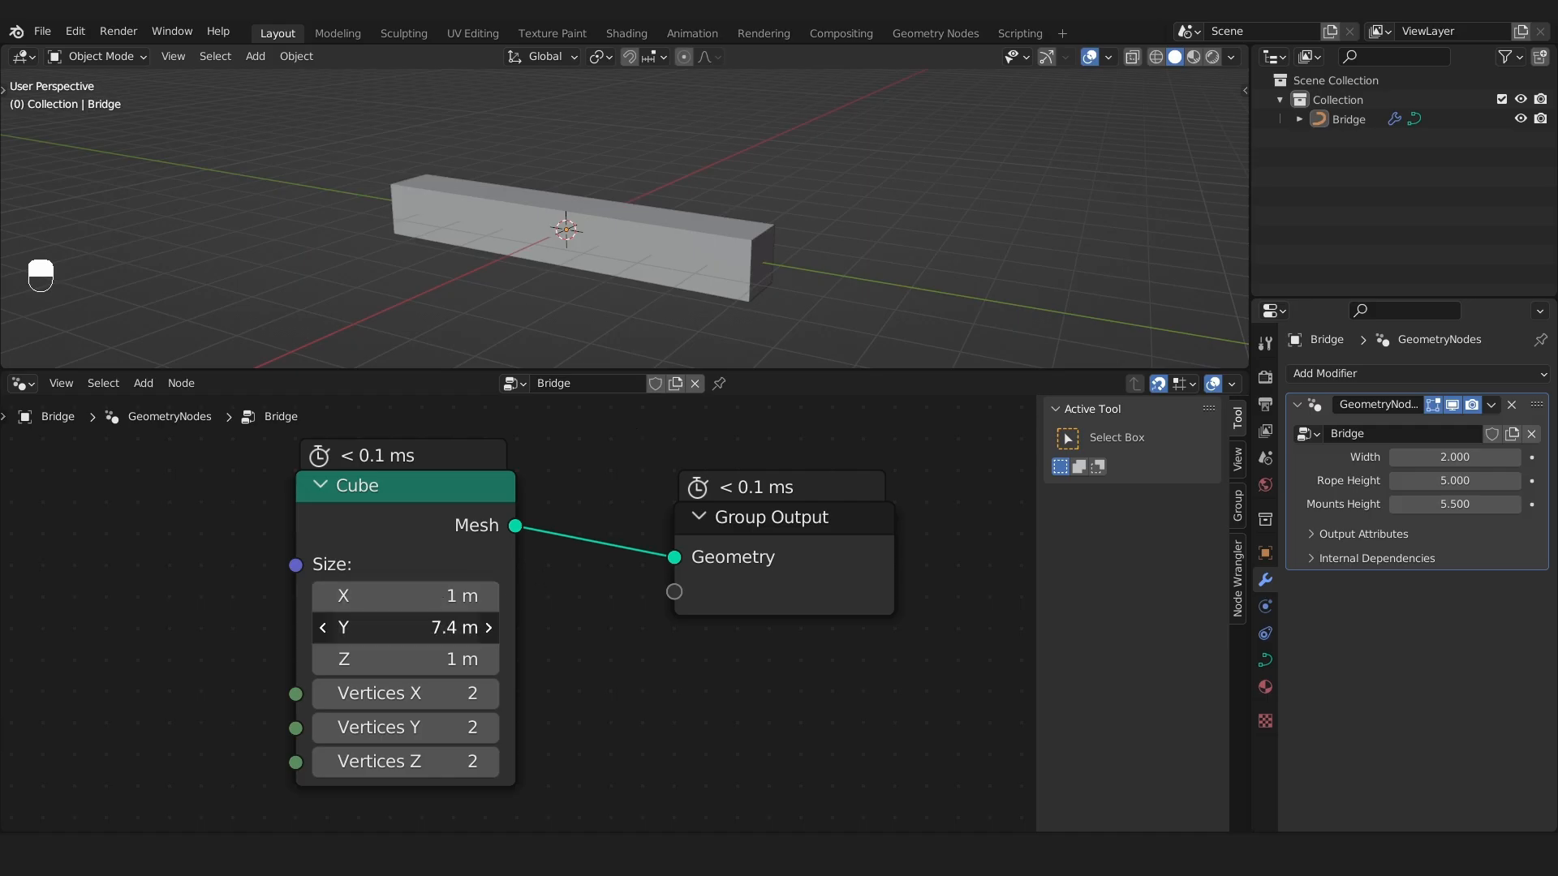
mouse_move(423, 627)
mouse_down()
mouse_move(448, 627)
mouse_move(424, 628)
mouse_up()
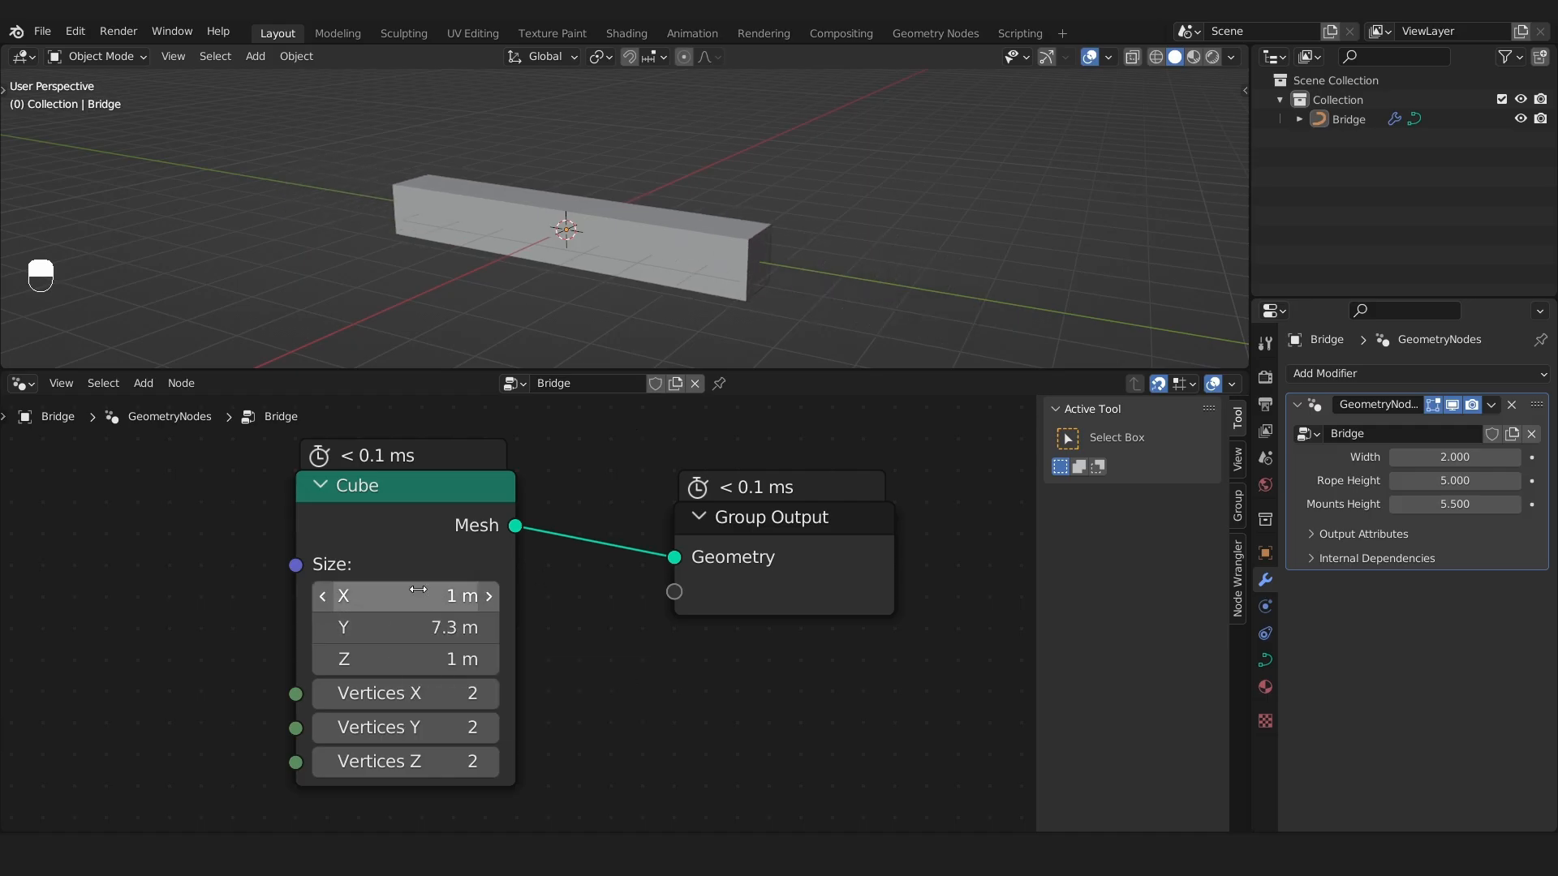
Set the Cube node's X size to 0.6 m.
click(420, 592)
right_click(438, 633)
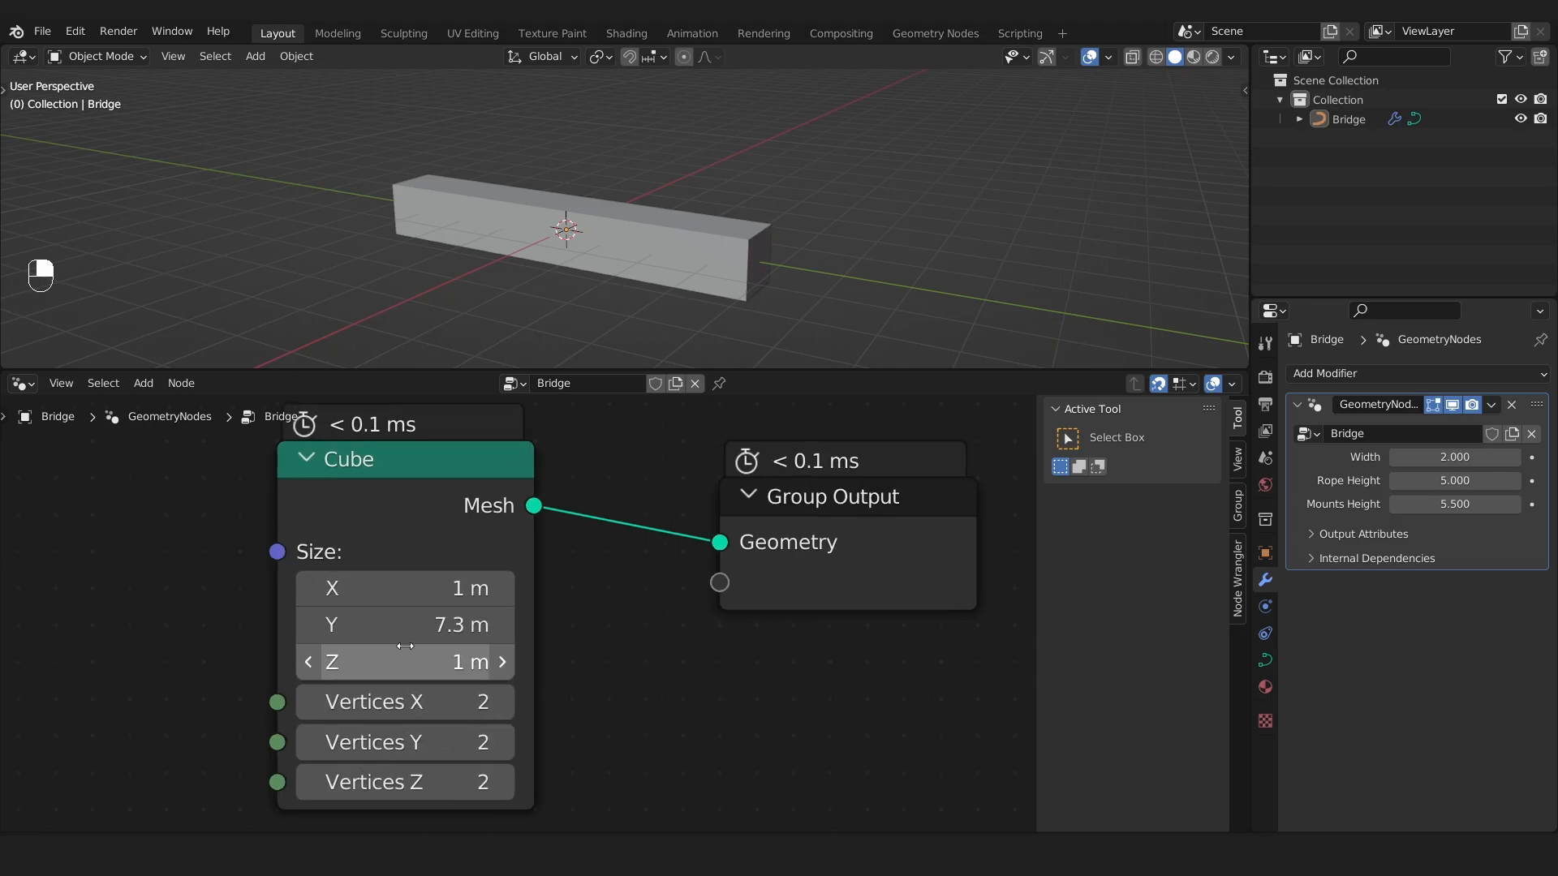
scroll(434, 630, up, 2)
click(454, 586)
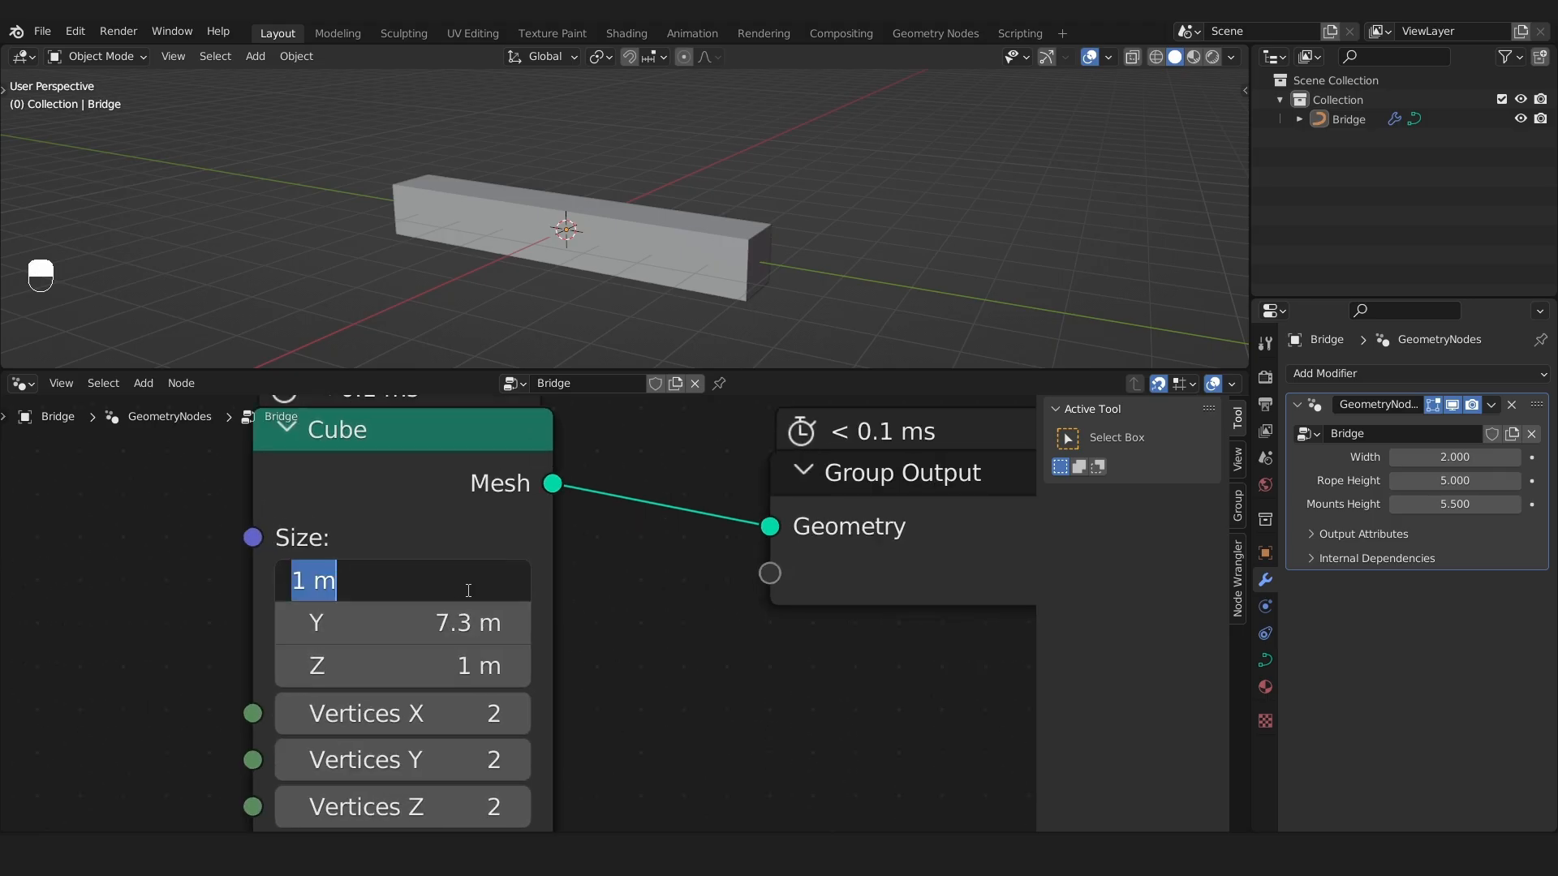
right_click(407, 582)
click(407, 582)
text(0.6)
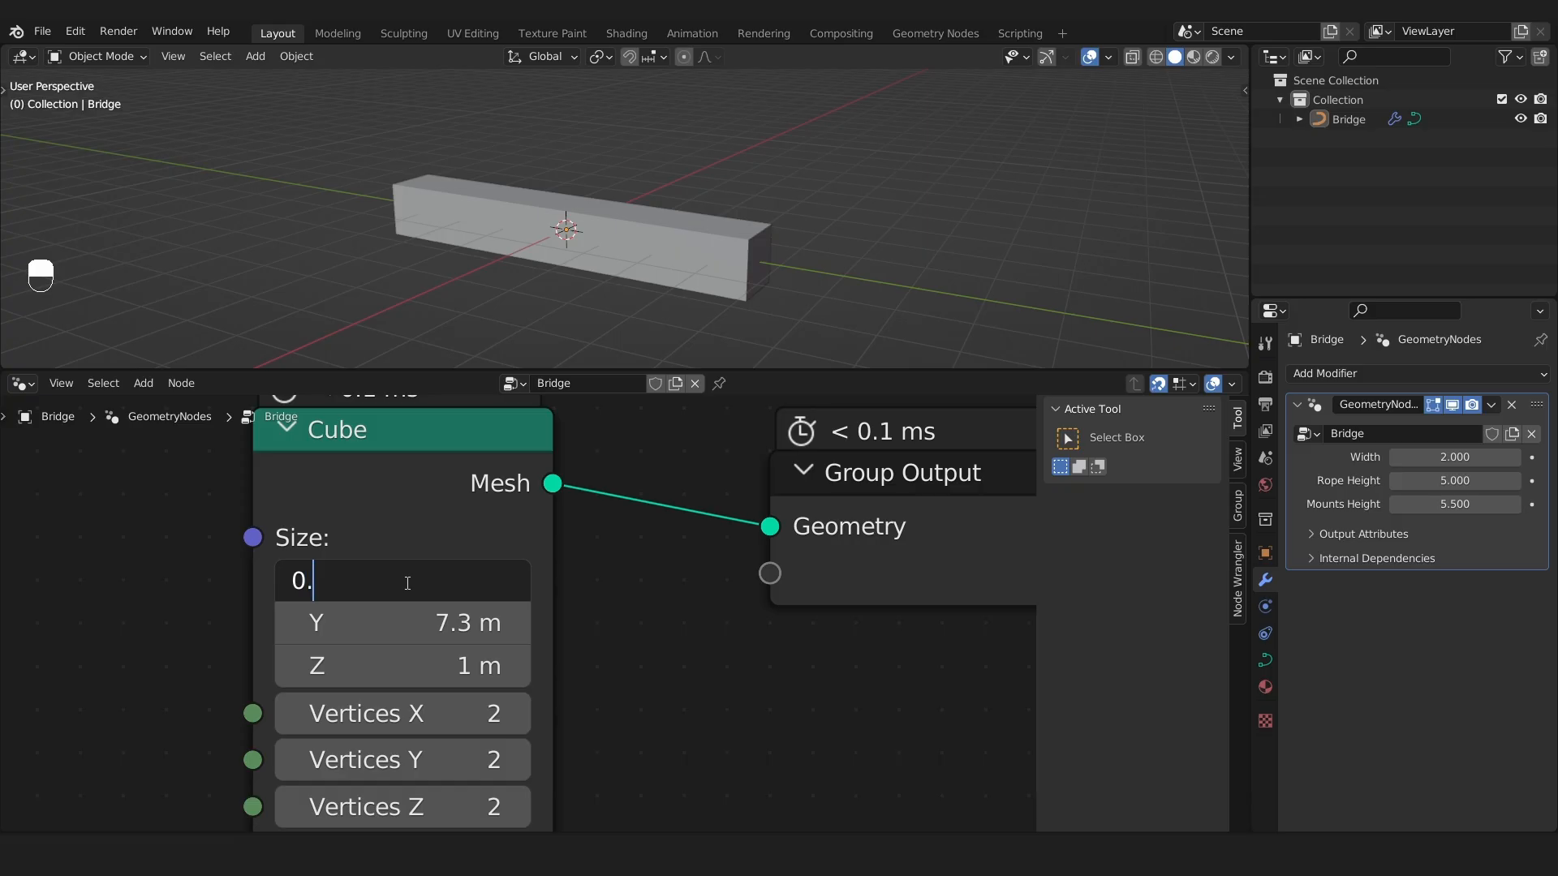
key(Return)
Set the Cube node's Z size to 0.2 m and its Y size to 5.1 m.
alt+drag(849, 315, 928, 226)
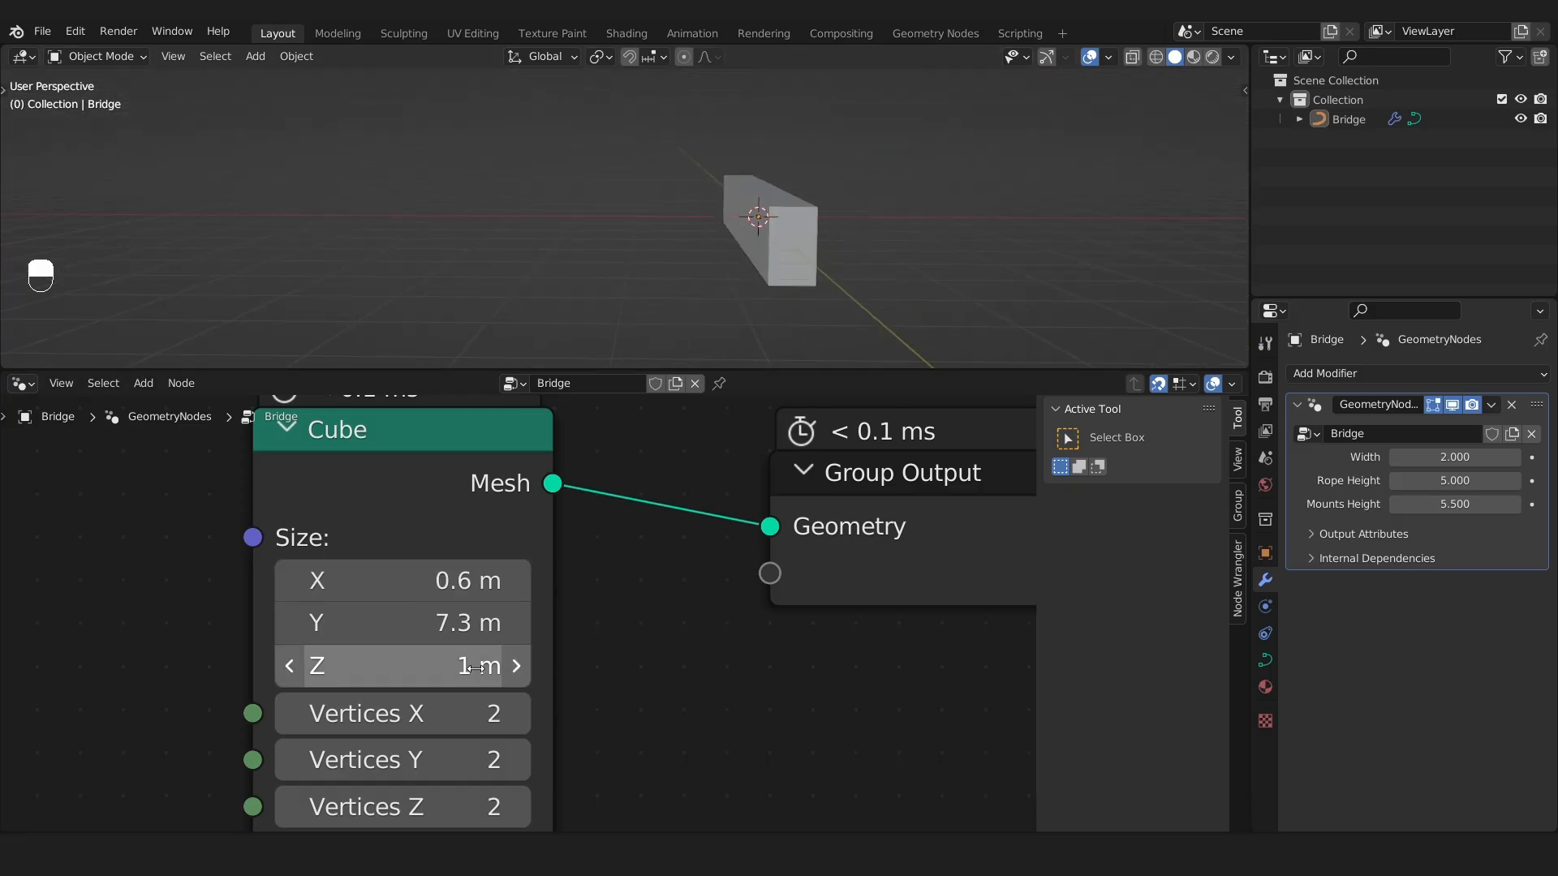
click(475, 666)
text(0.2)
key(Return)
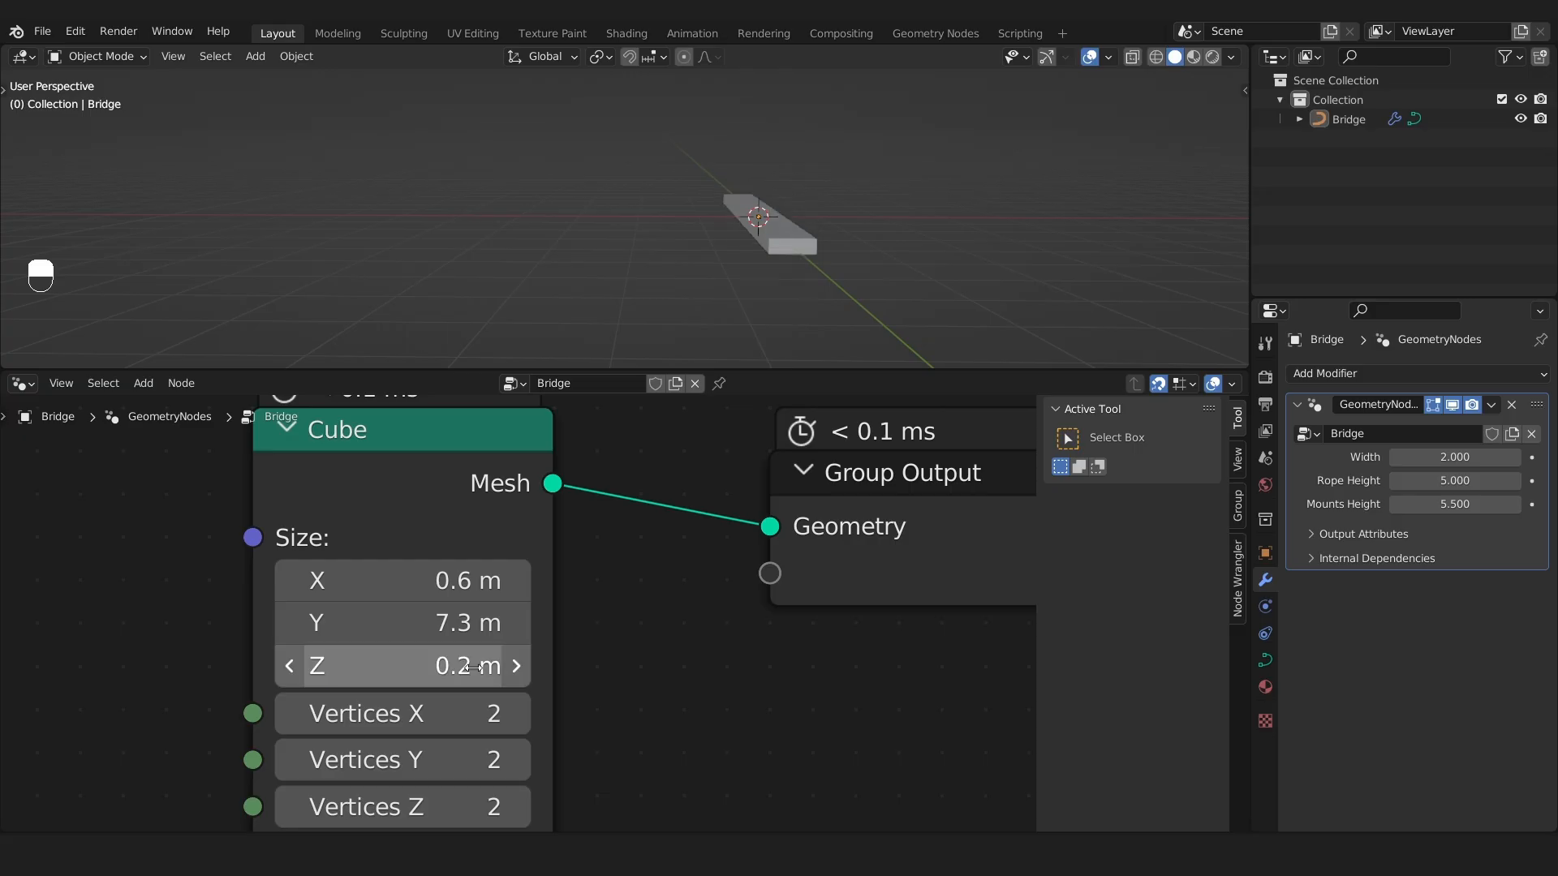
alt+drag(722, 263, 639, 278)
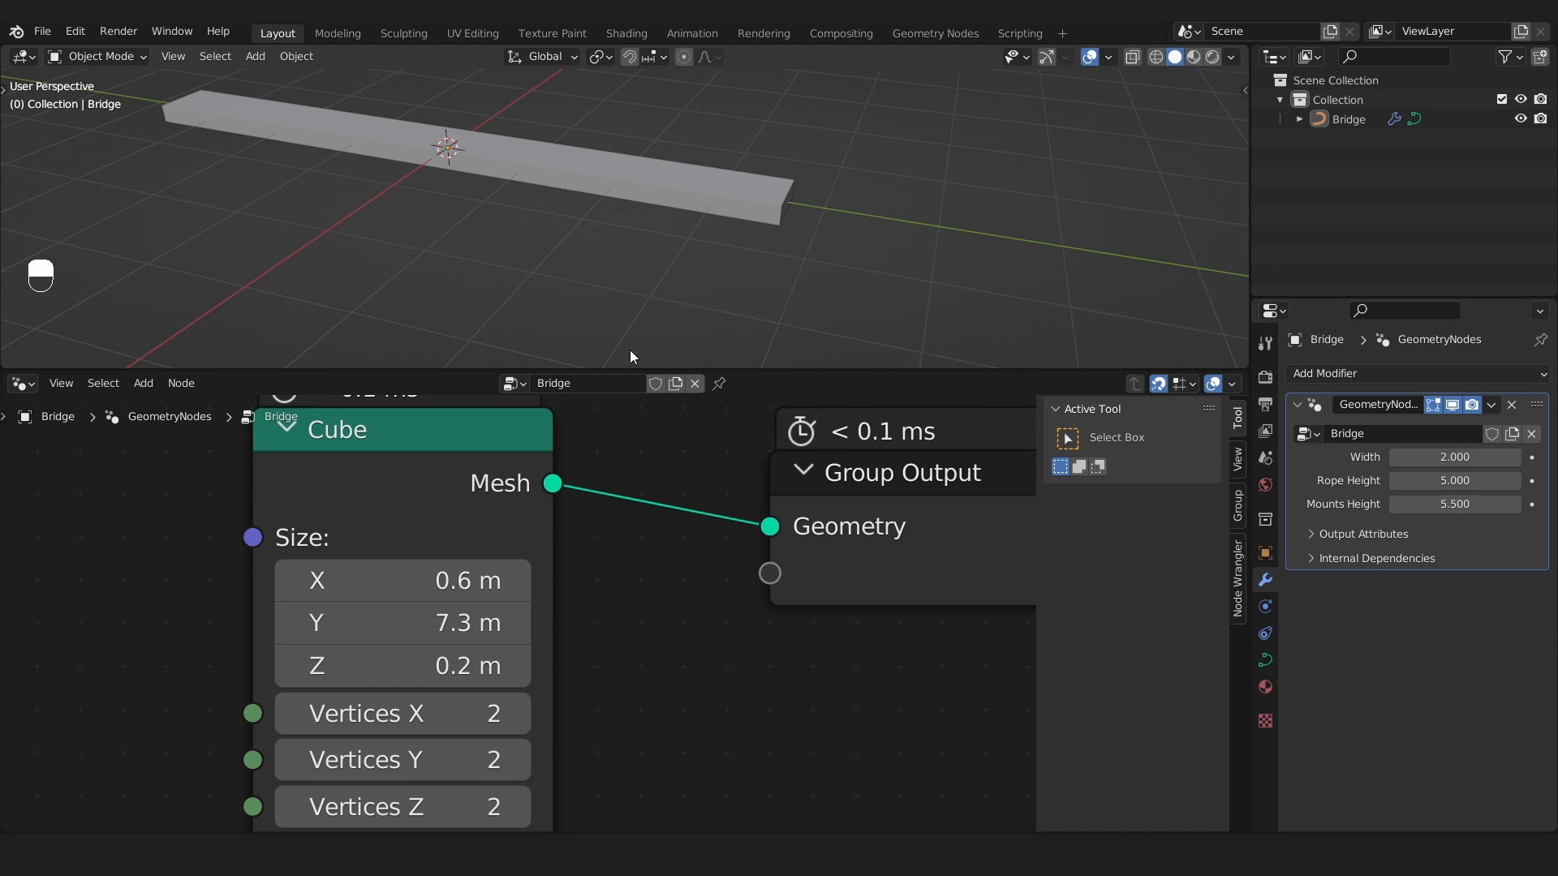
mouse_move(406, 622)
mouse_down()
mouse_move(301, 623)
mouse_move(422, 631)
mouse_up()
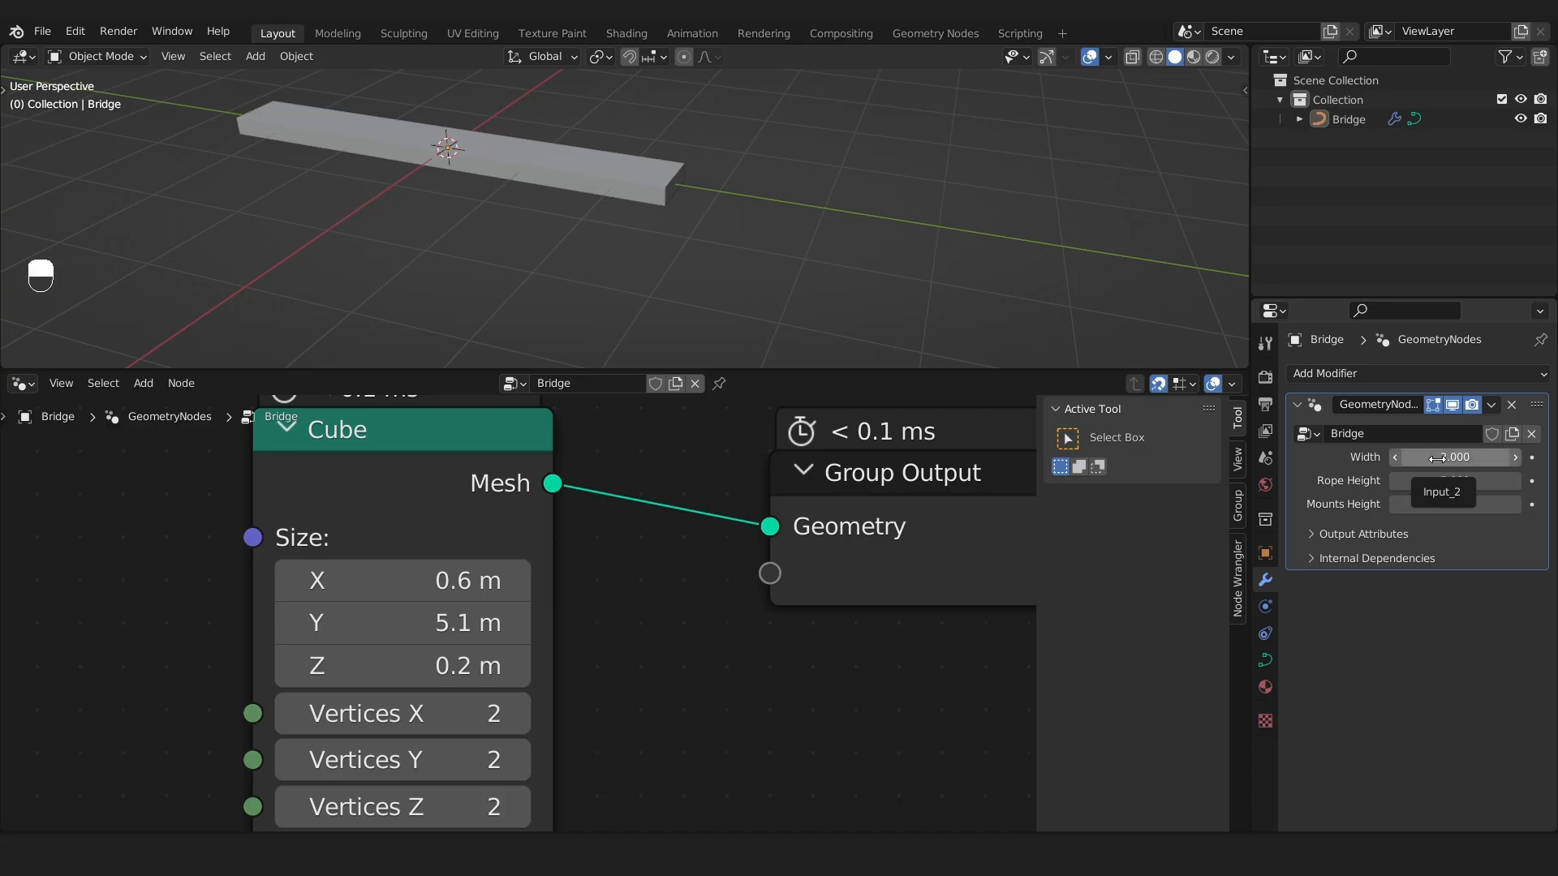
Move the Group Output node farther from the Cube node and insert a Set Position node on the link between them.
scroll(347, 508, down, 4)
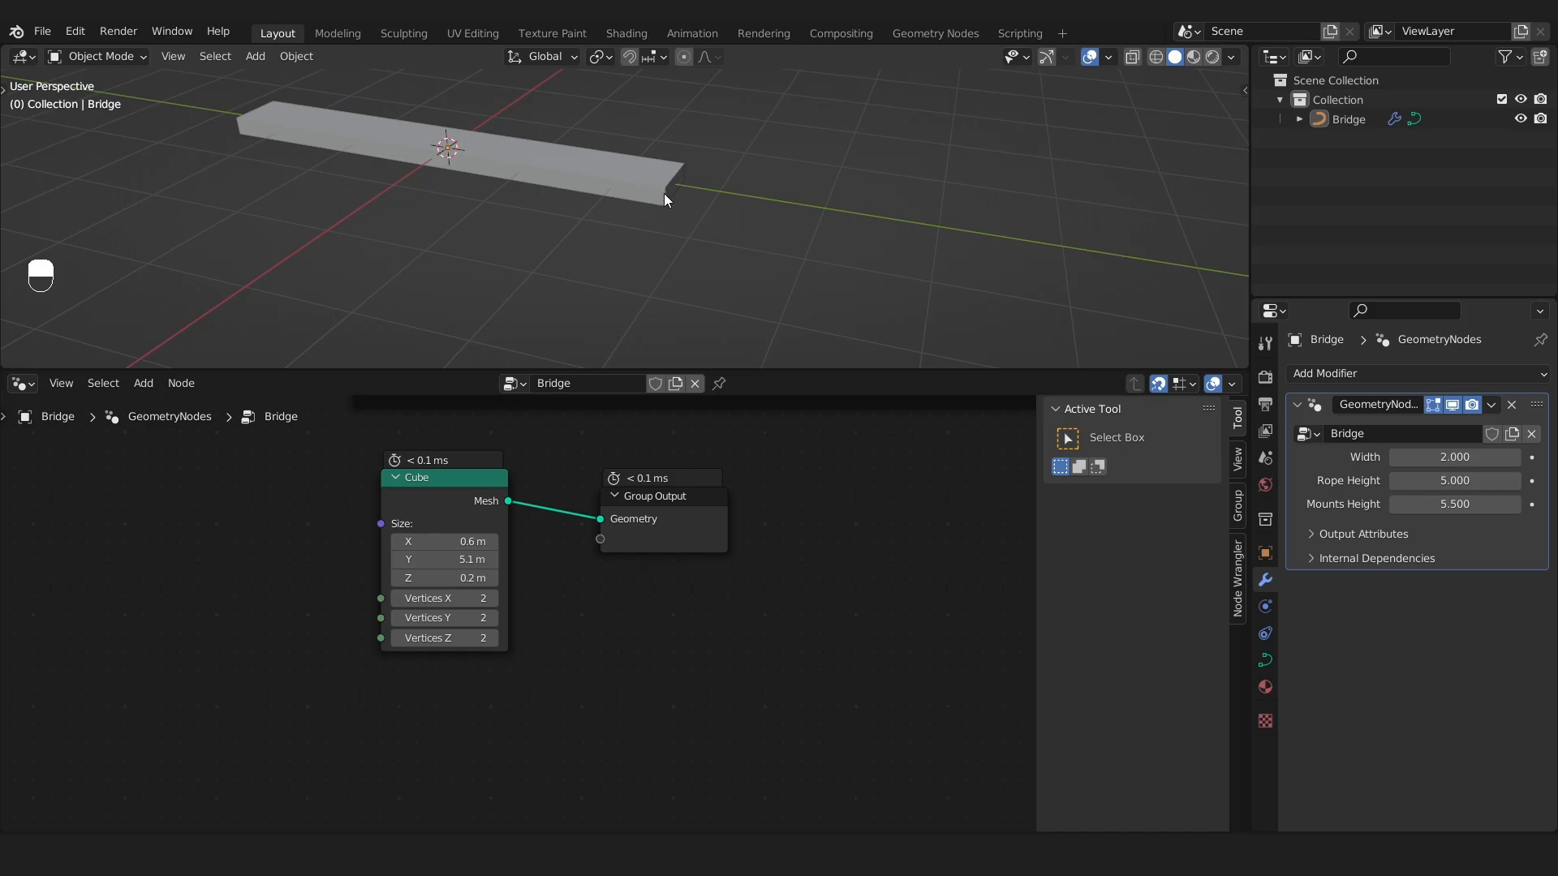
drag(670, 496, 926, 478)
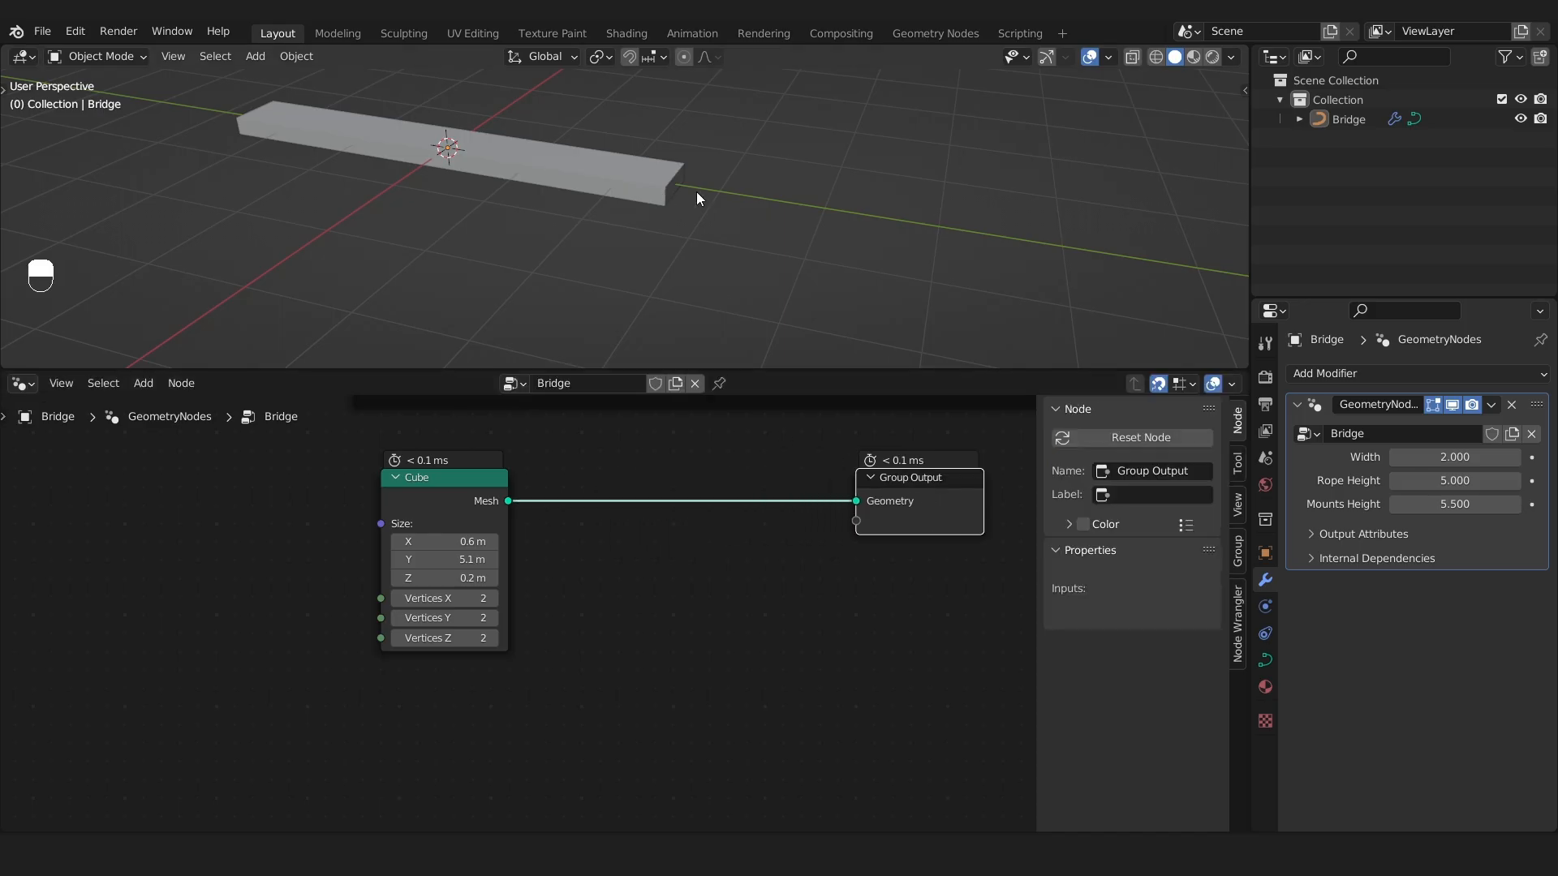
scroll(485, 516, up, 1)
middle_drag(654, 581, 660, 595)
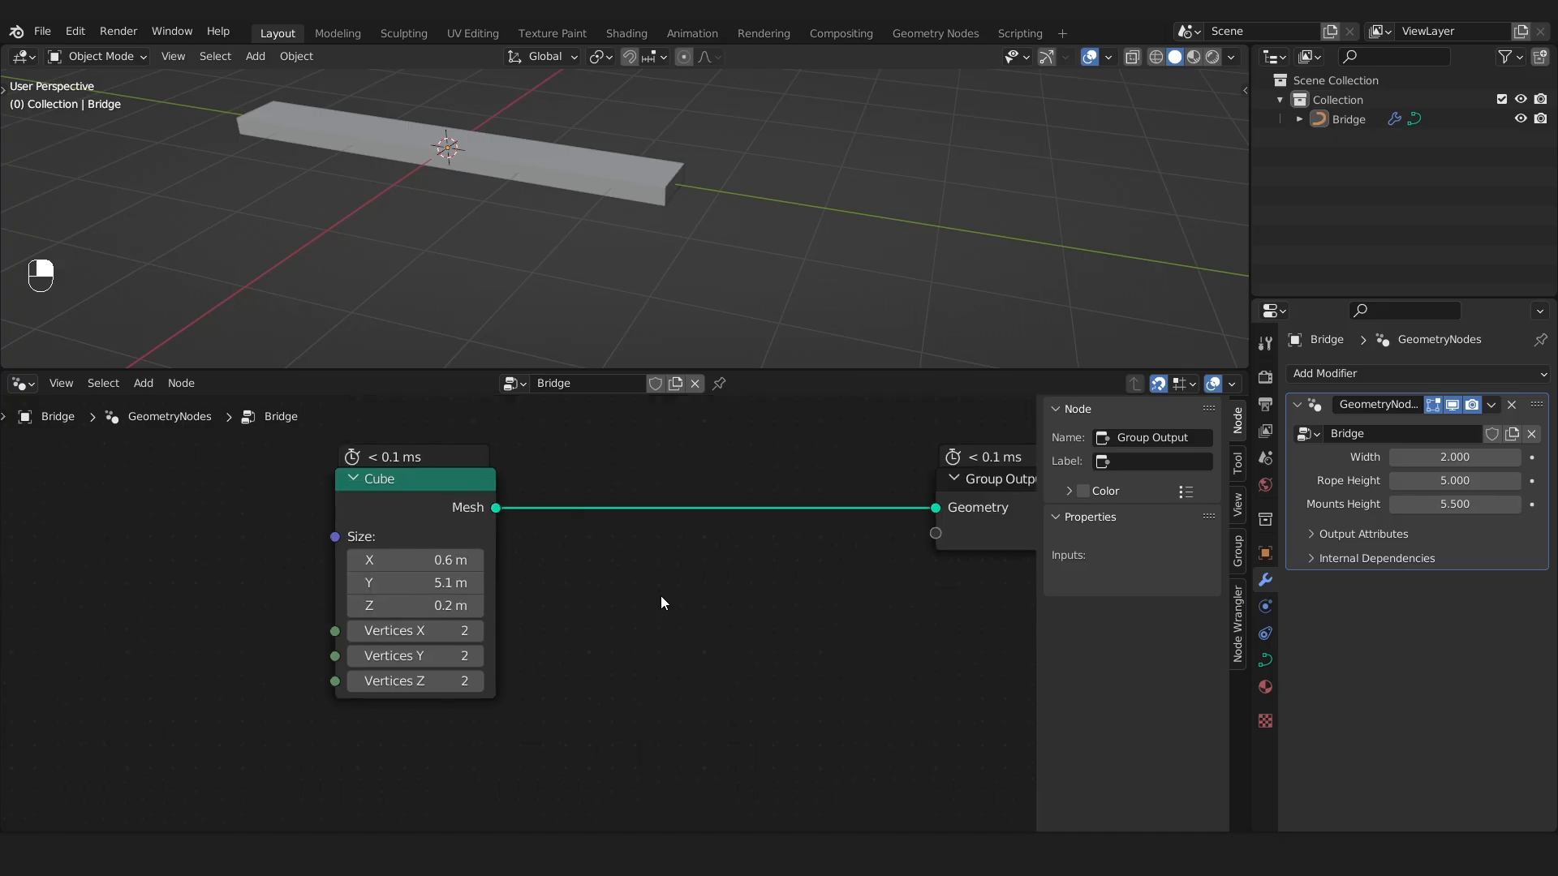
key(shift+a)
text(se)
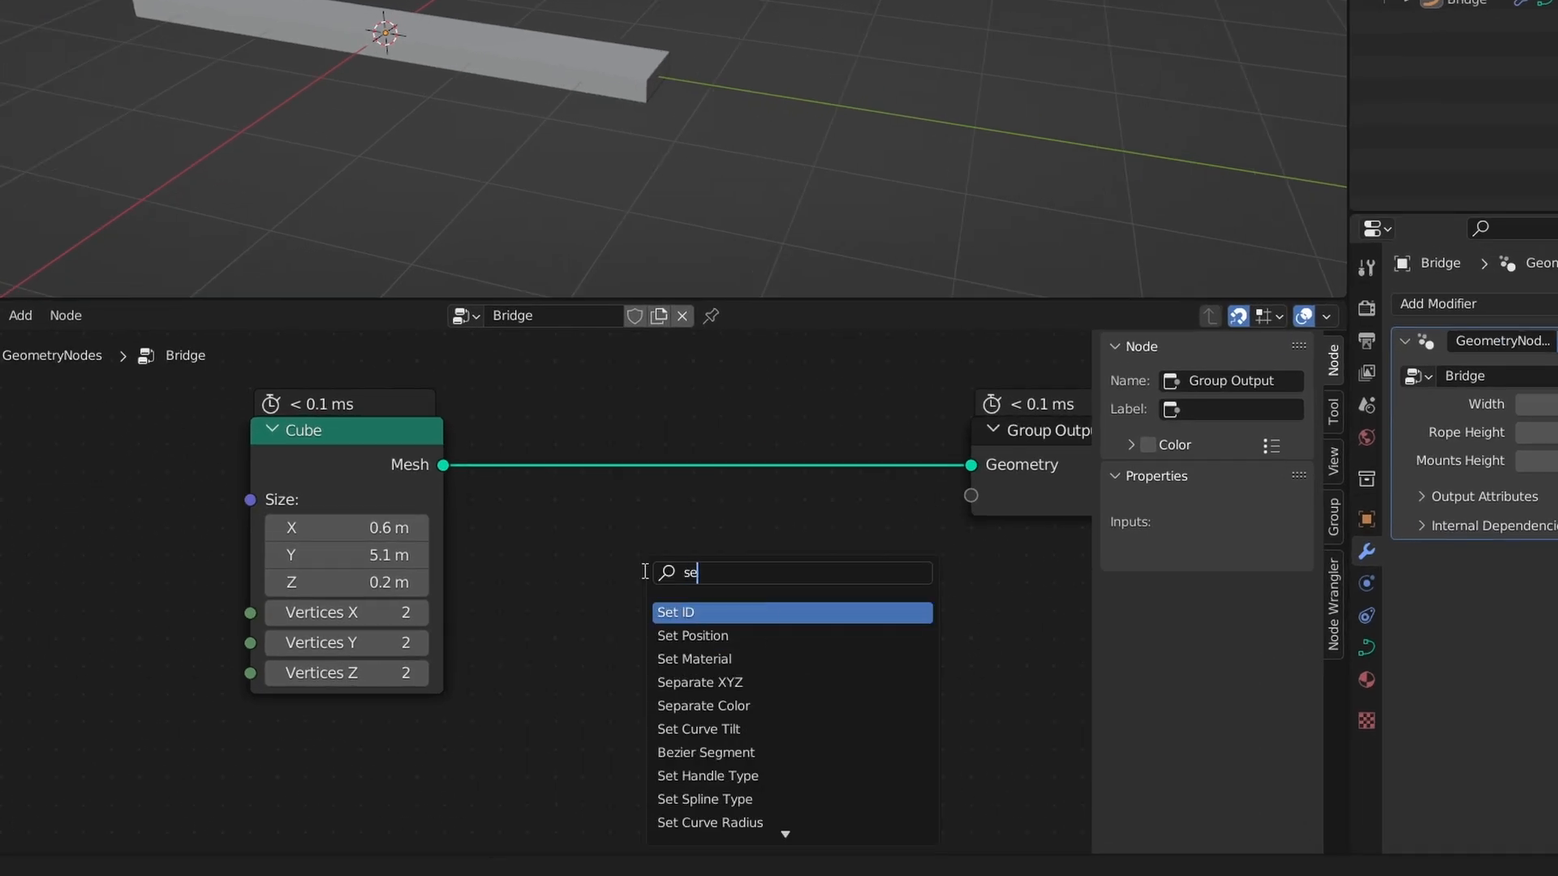
text(t po)
key(Return)
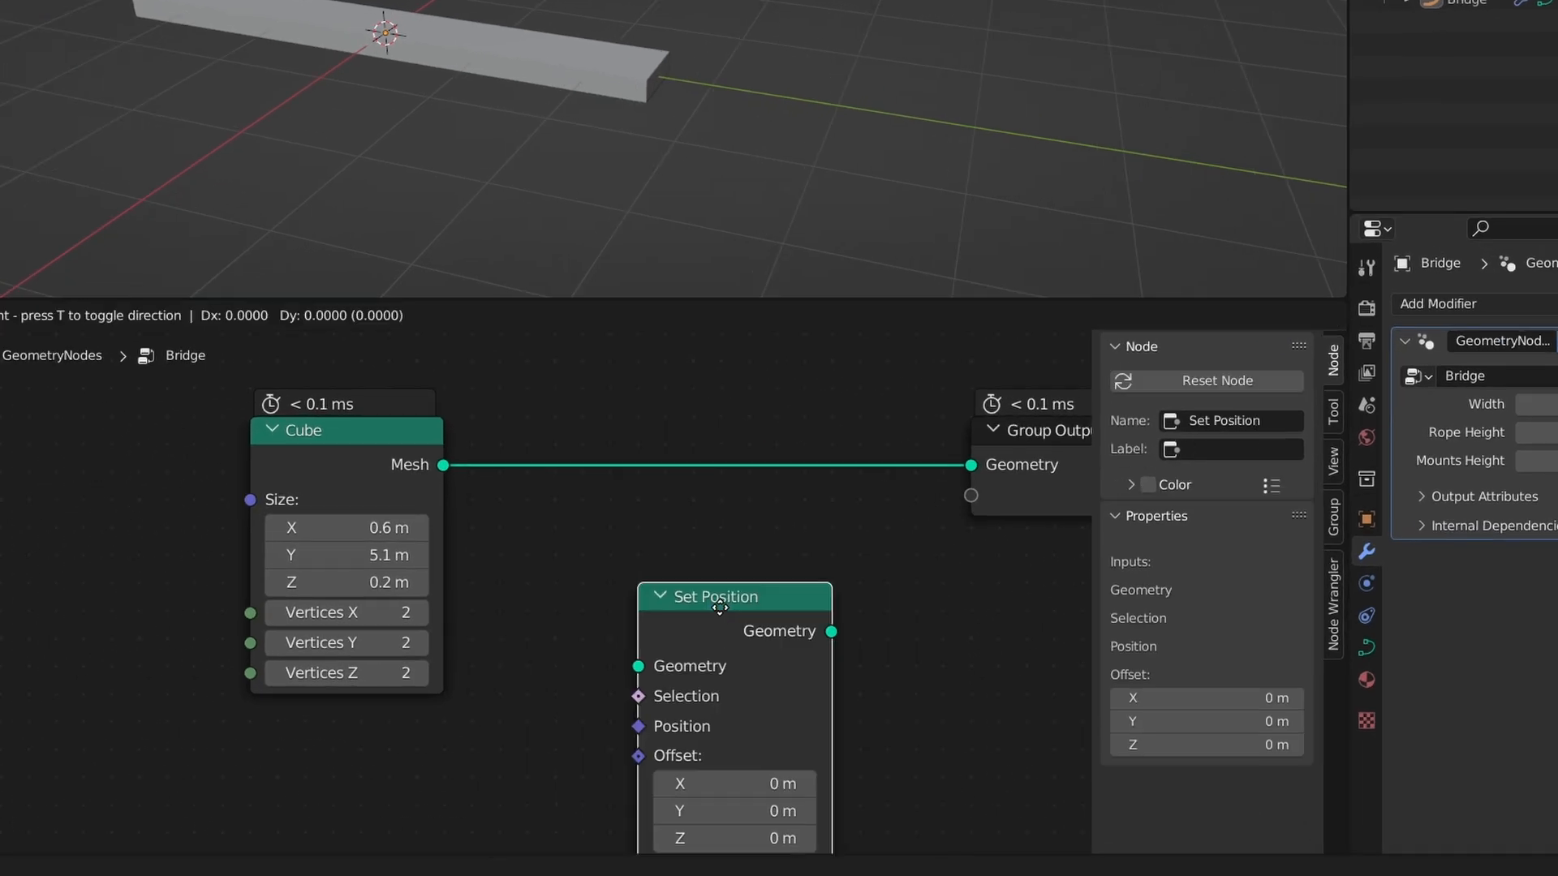
click(714, 450)
Try a Set Position offset of 0.7 m in X, -2 m in Y and 0.6 m in Z, and reset it to zero.
drag(731, 617, 770, 681)
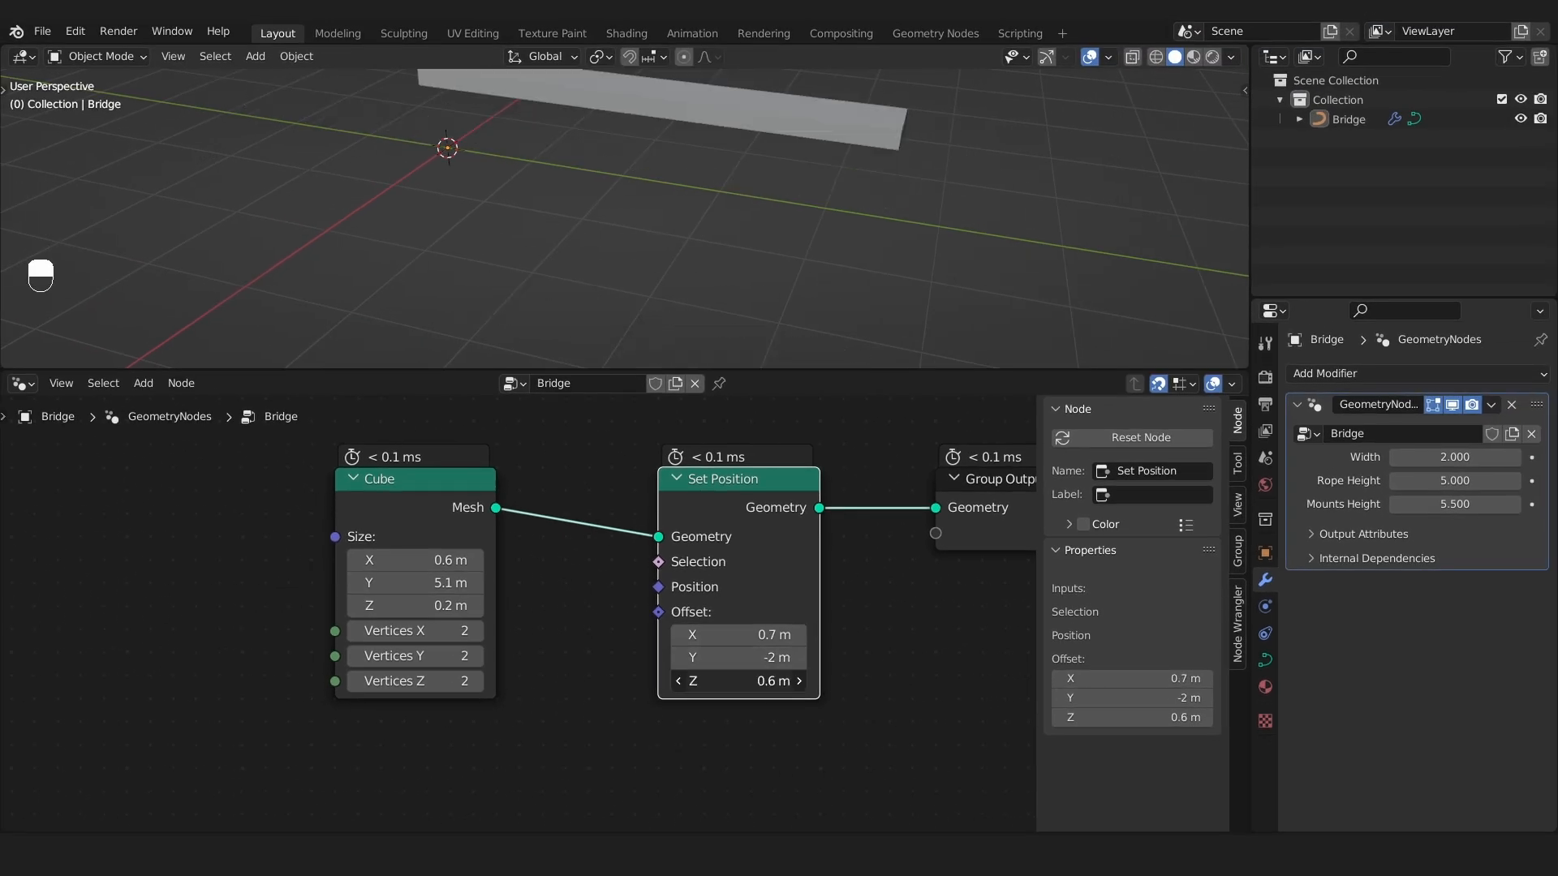
key(BackSpace)
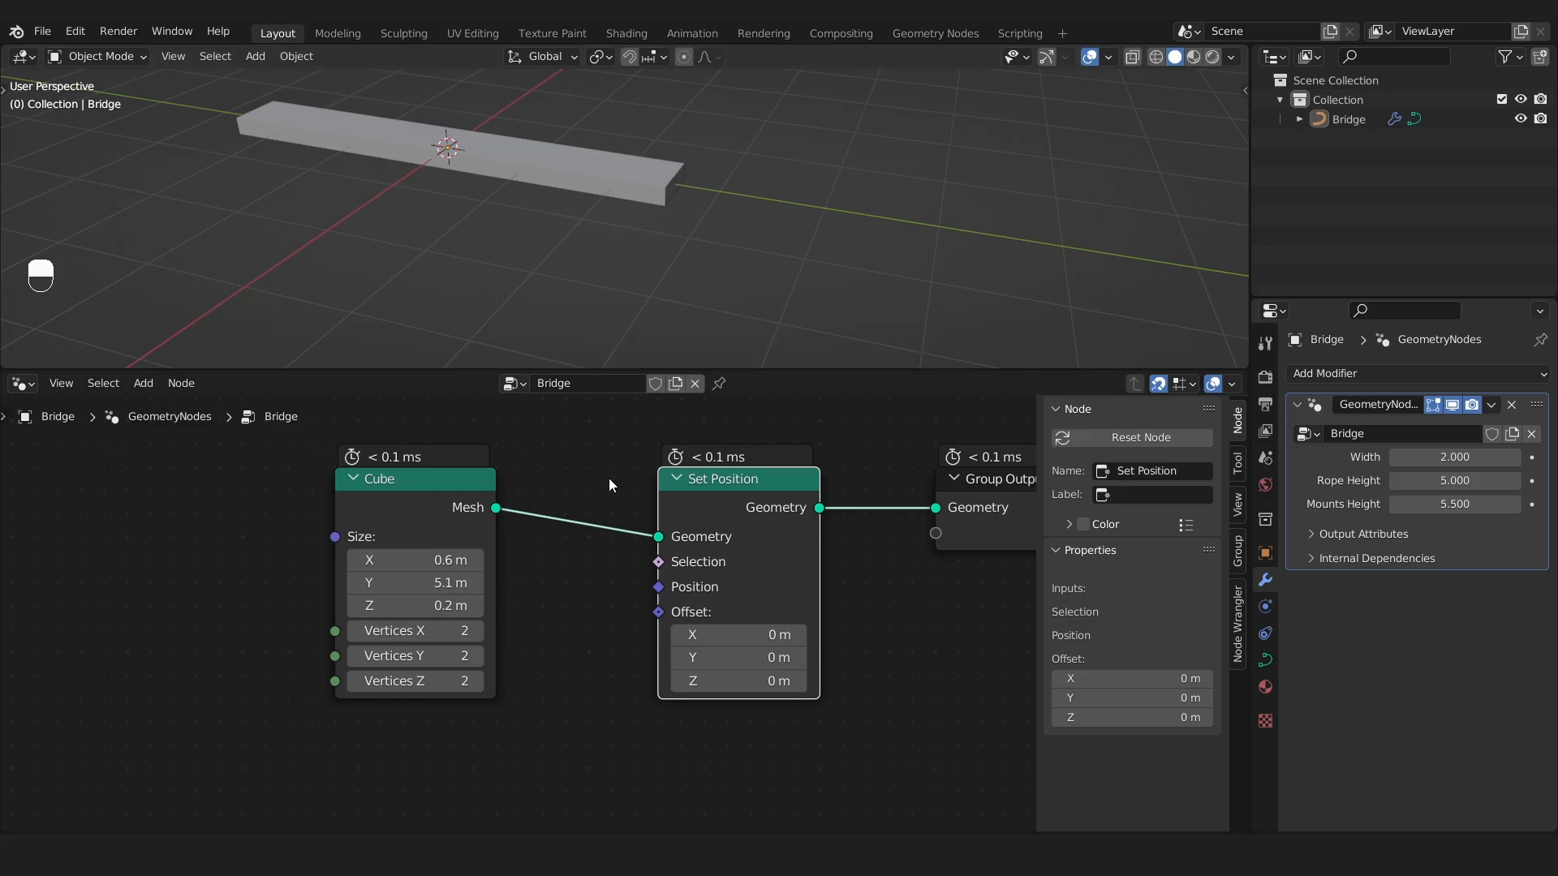
Add a Noise Texture node, connect its Color output to the Set Position node's Offset, and inspect the distorted plank.
key(shift+a)
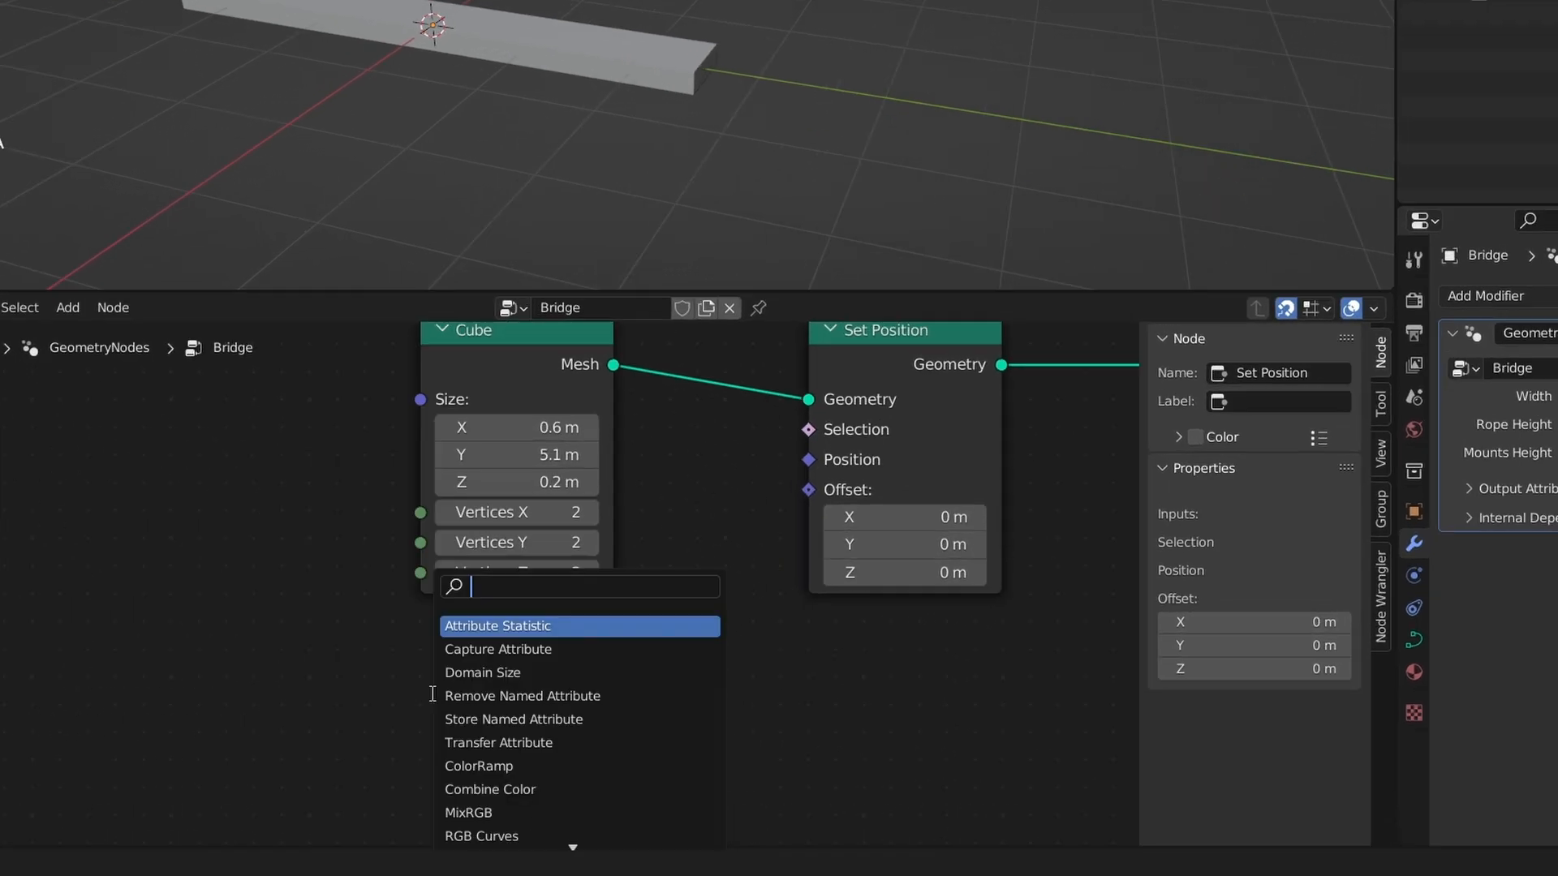
text(noise)
click(455, 648)
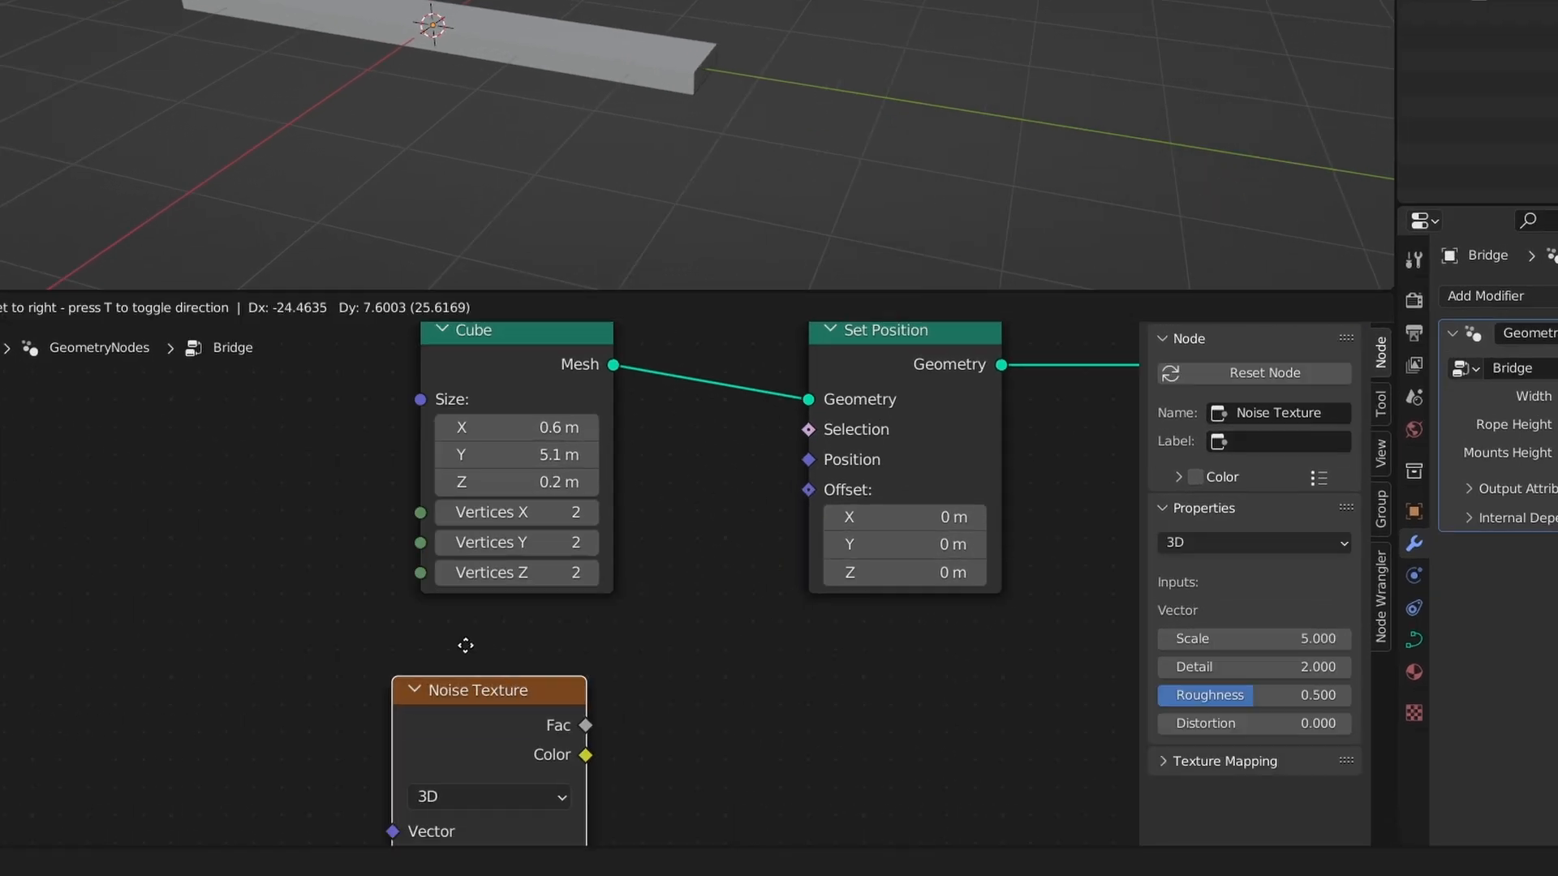
click(482, 597)
drag(615, 701, 810, 489)
middle_drag(643, 244, 309, 213)
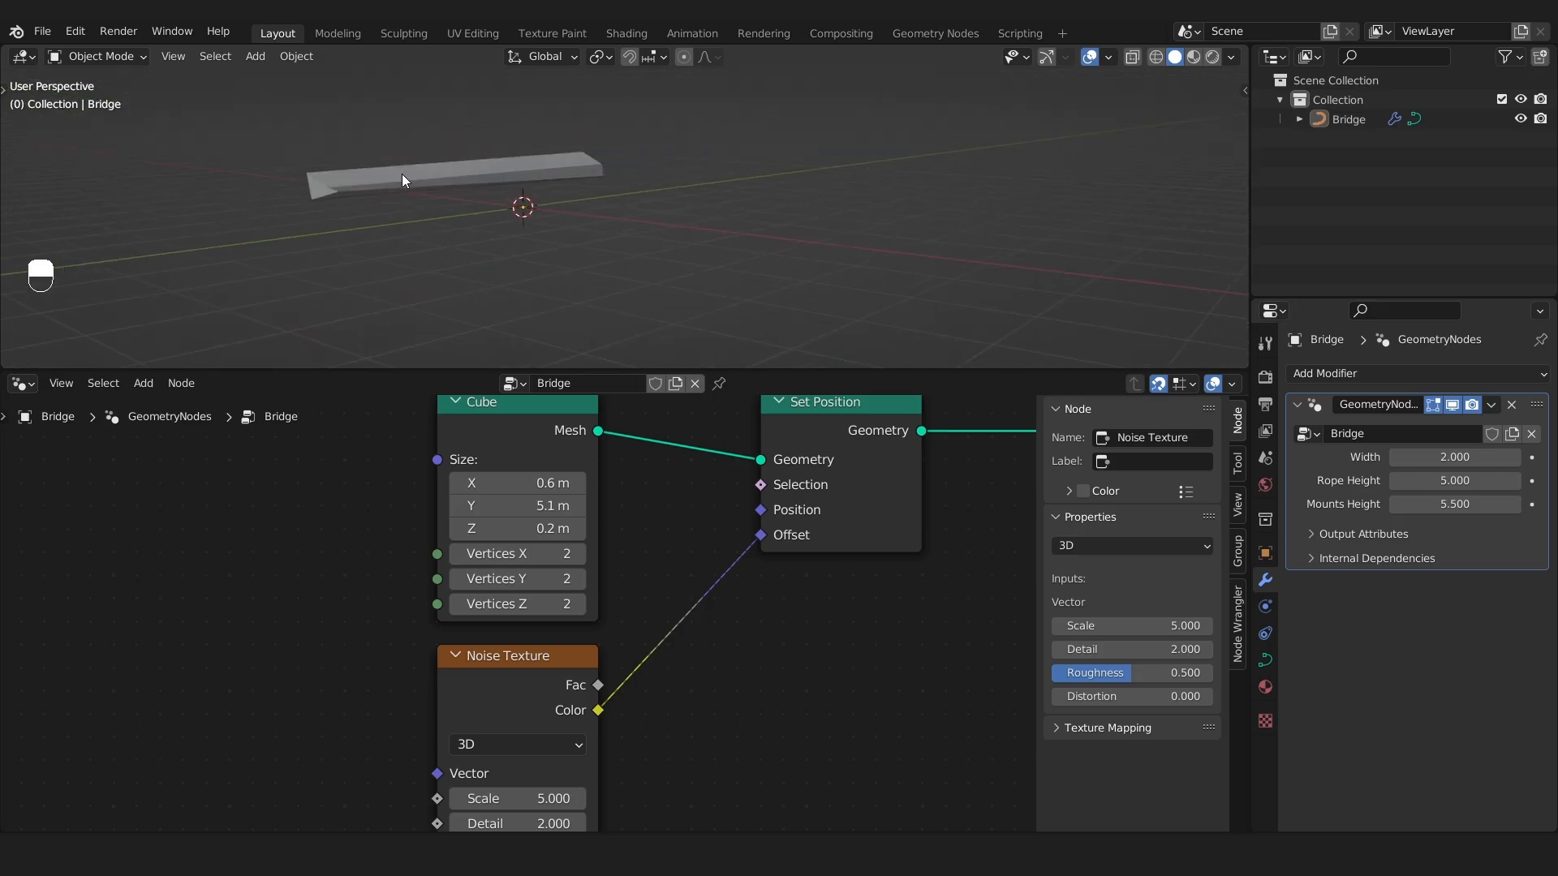
middle_drag(403, 173, 680, 199)
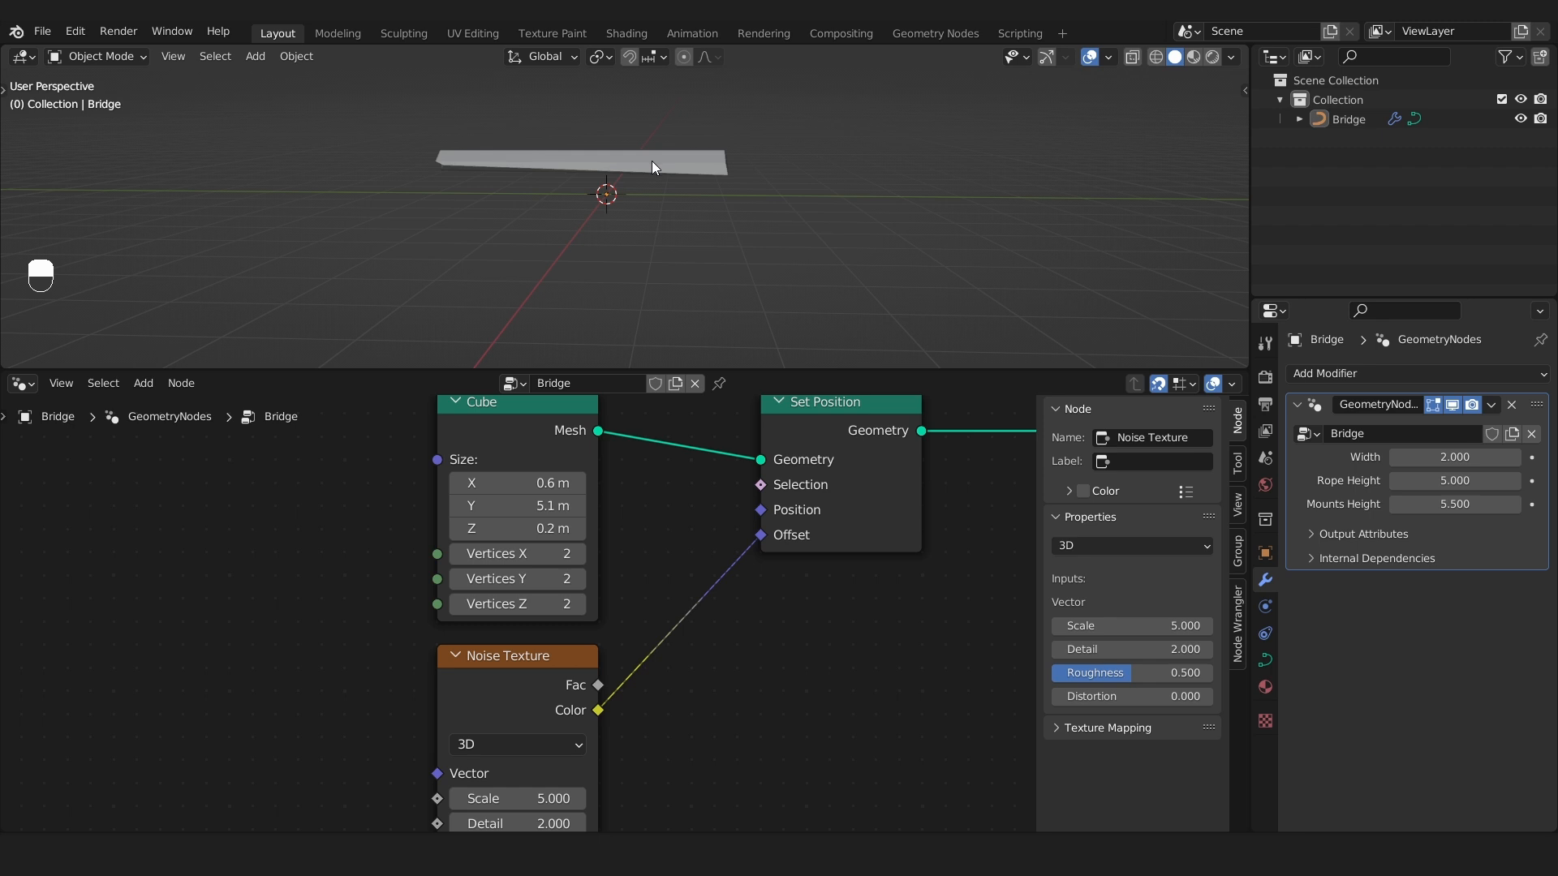
middle_drag(651, 161, 576, 208)
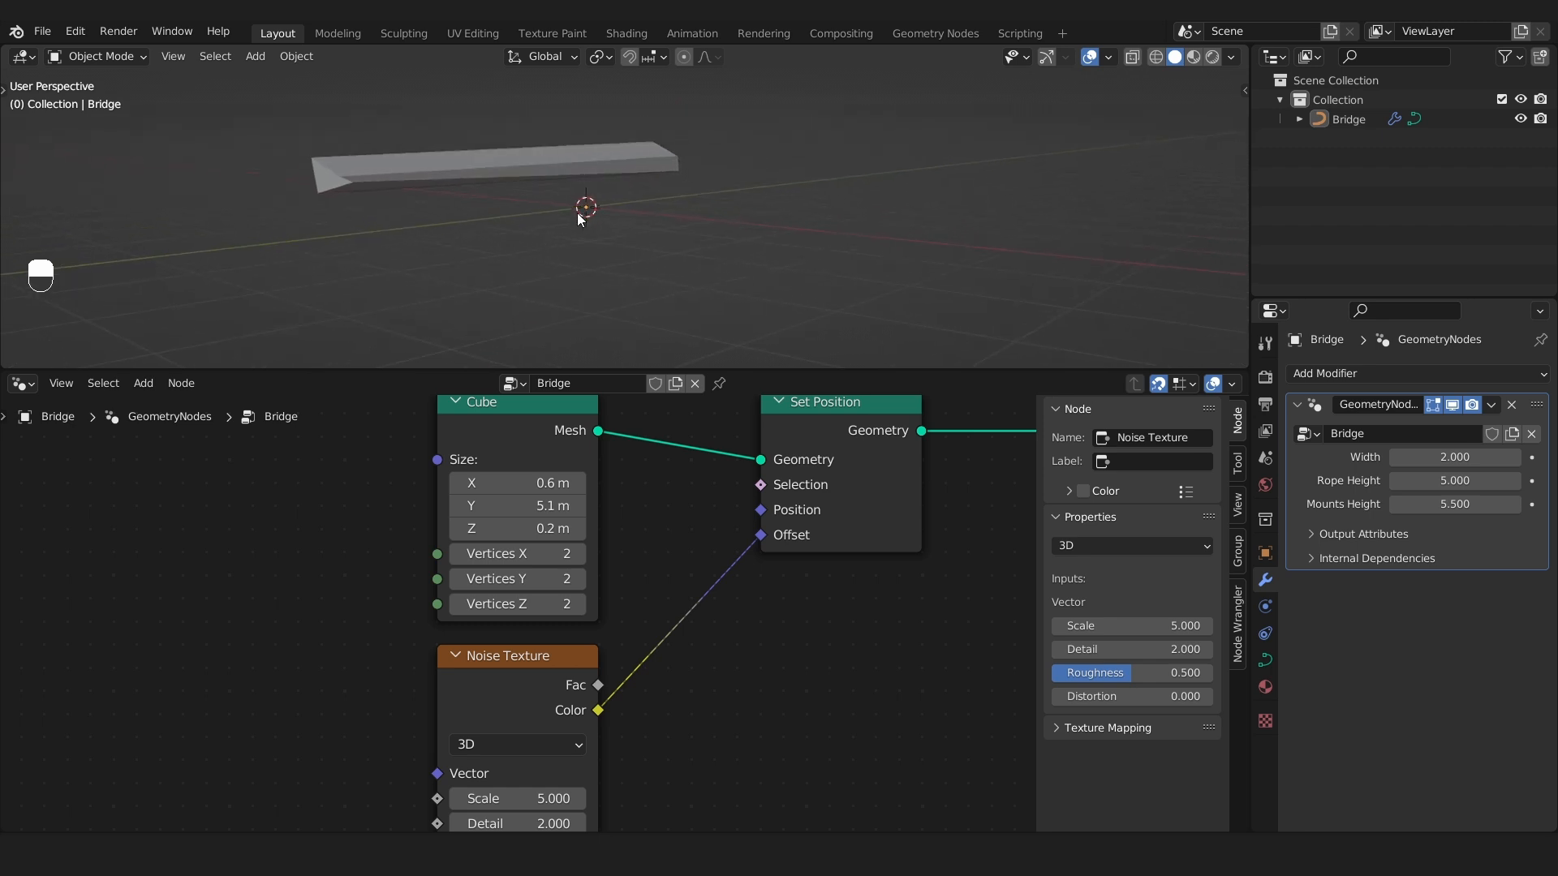
Annotate the 0 to 1 range beside the Noise Texture node and the plank's upward shift with freehand strokes, and erase them.
click(493, 677)
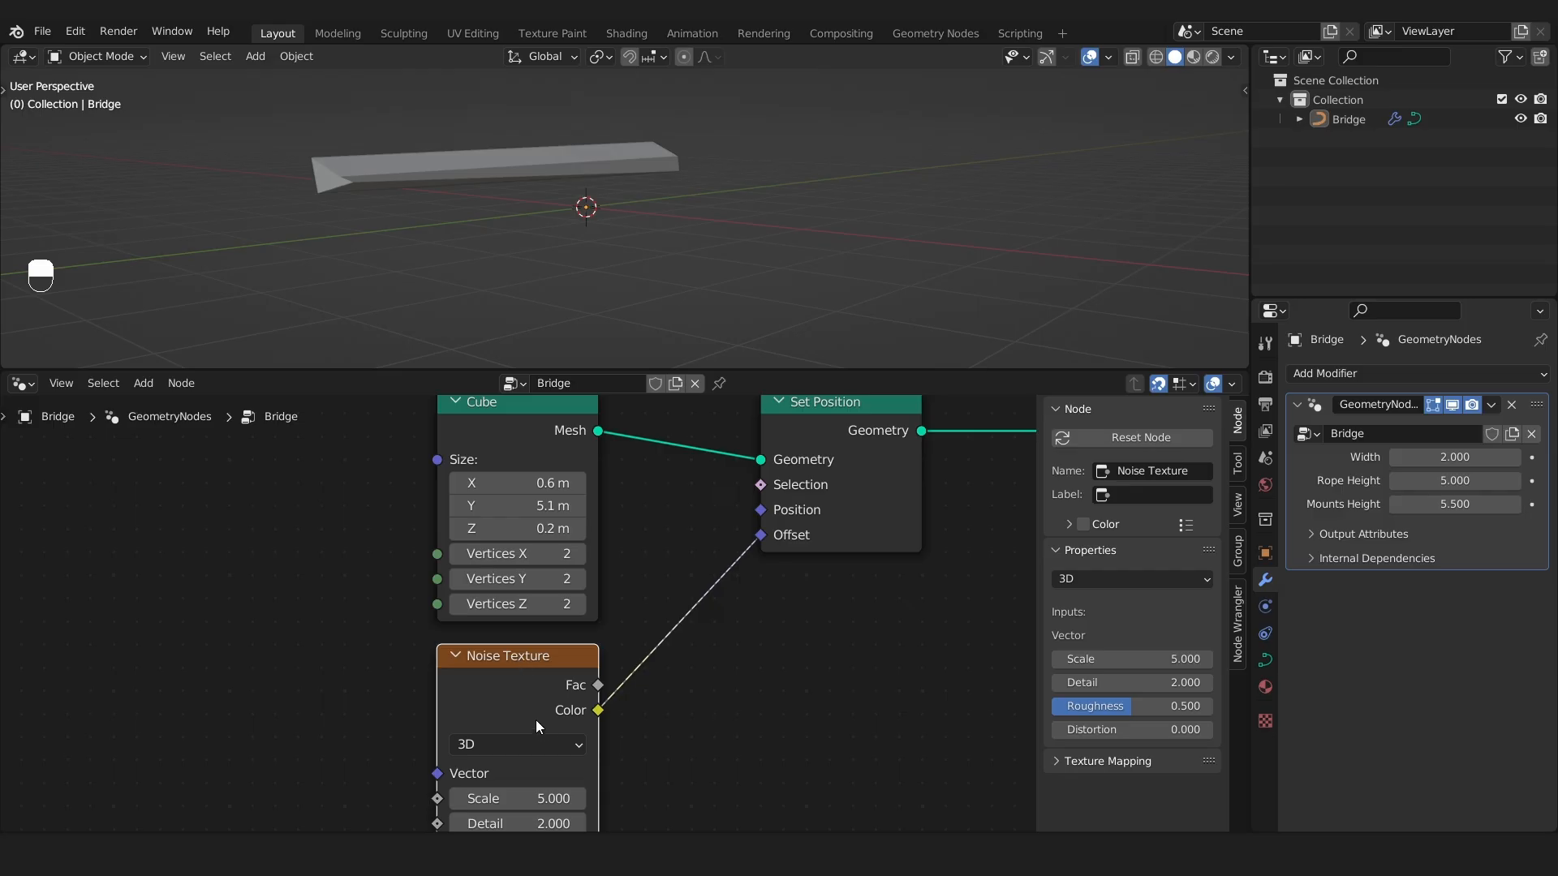
scroll(607, 717, down, 3)
mouse_move(626, 686)
mouse_down()
mouse_move(857, 685)
mouse_move(827, 705)
mouse_move(901, 685)
mouse_up()
drag(514, 212, 523, 173)
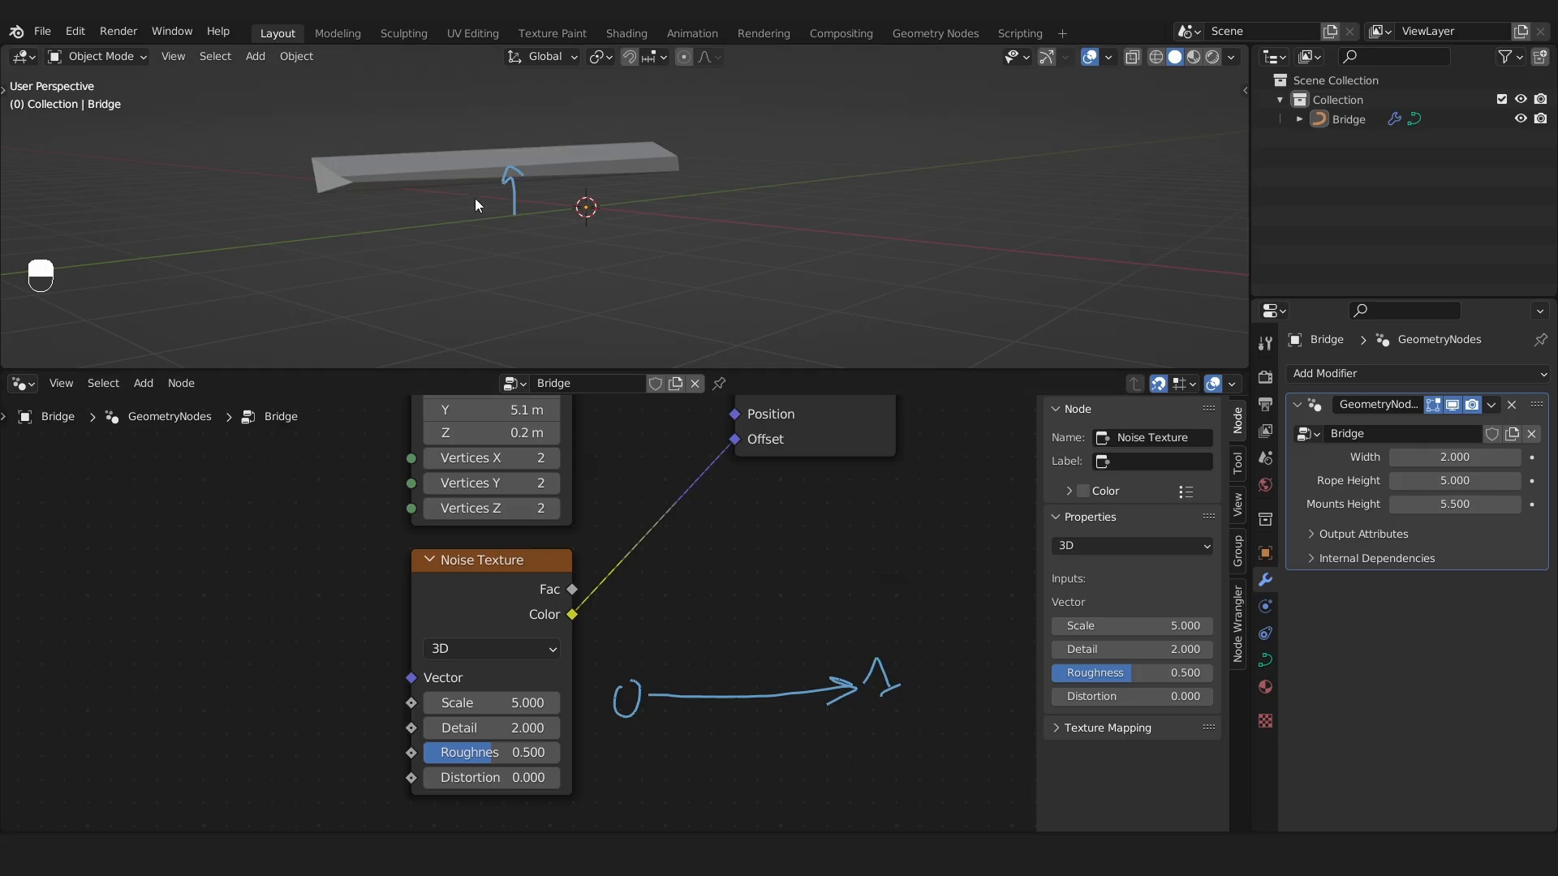
drag(532, 177, 542, 213)
drag(532, 199, 553, 198)
key(d)
mouse_move(919, 686)
mouse_down()
mouse_move(921, 699)
mouse_move(590, 719)
mouse_up()
drag(598, 784, 631, 783)
drag(651, 768, 696, 782)
mouse_move(768, 777)
mouse_down()
mouse_move(889, 767)
mouse_move(876, 782)
mouse_up()
drag(925, 729, 935, 751)
drag(953, 726, 942, 745)
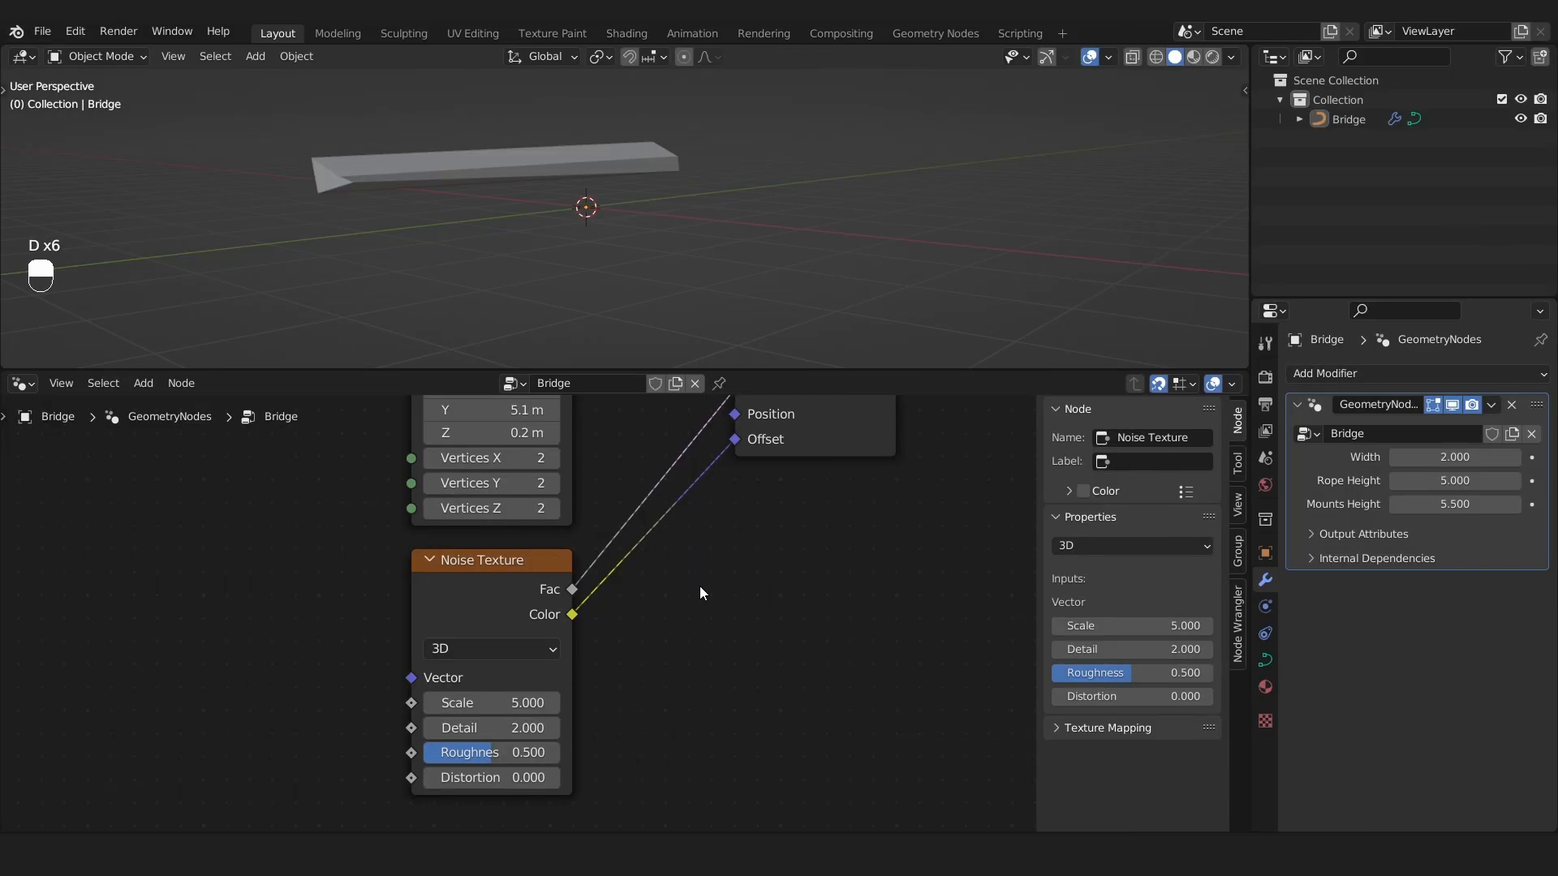
Insert a Vector Math node on the link between the Noise Texture's Color output and the Set Position node's Offset.
key(shift+a)
text(s)
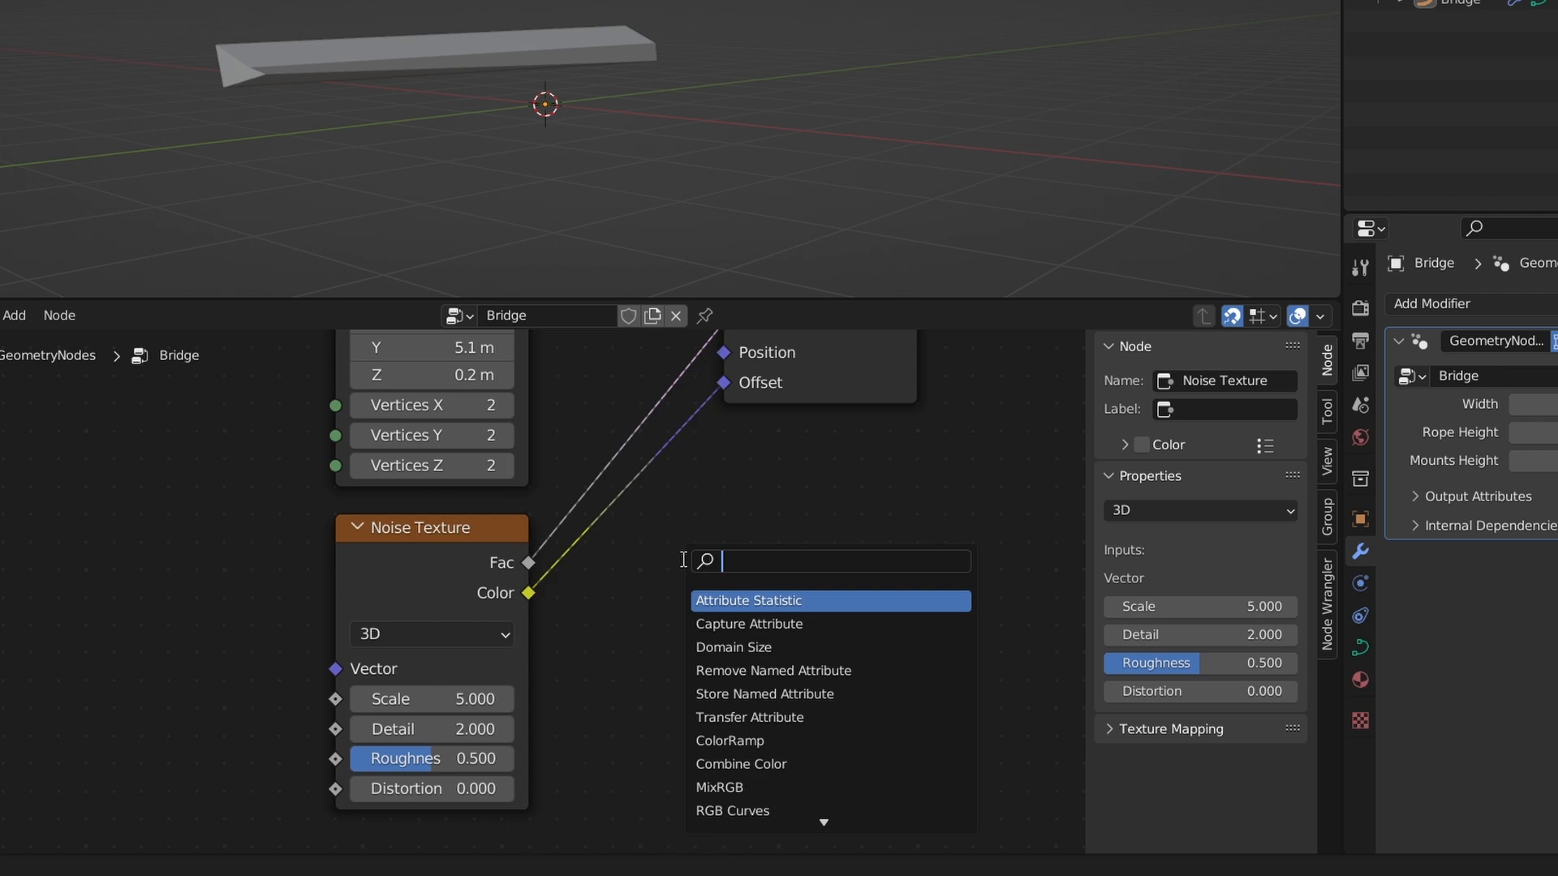
text(subs)
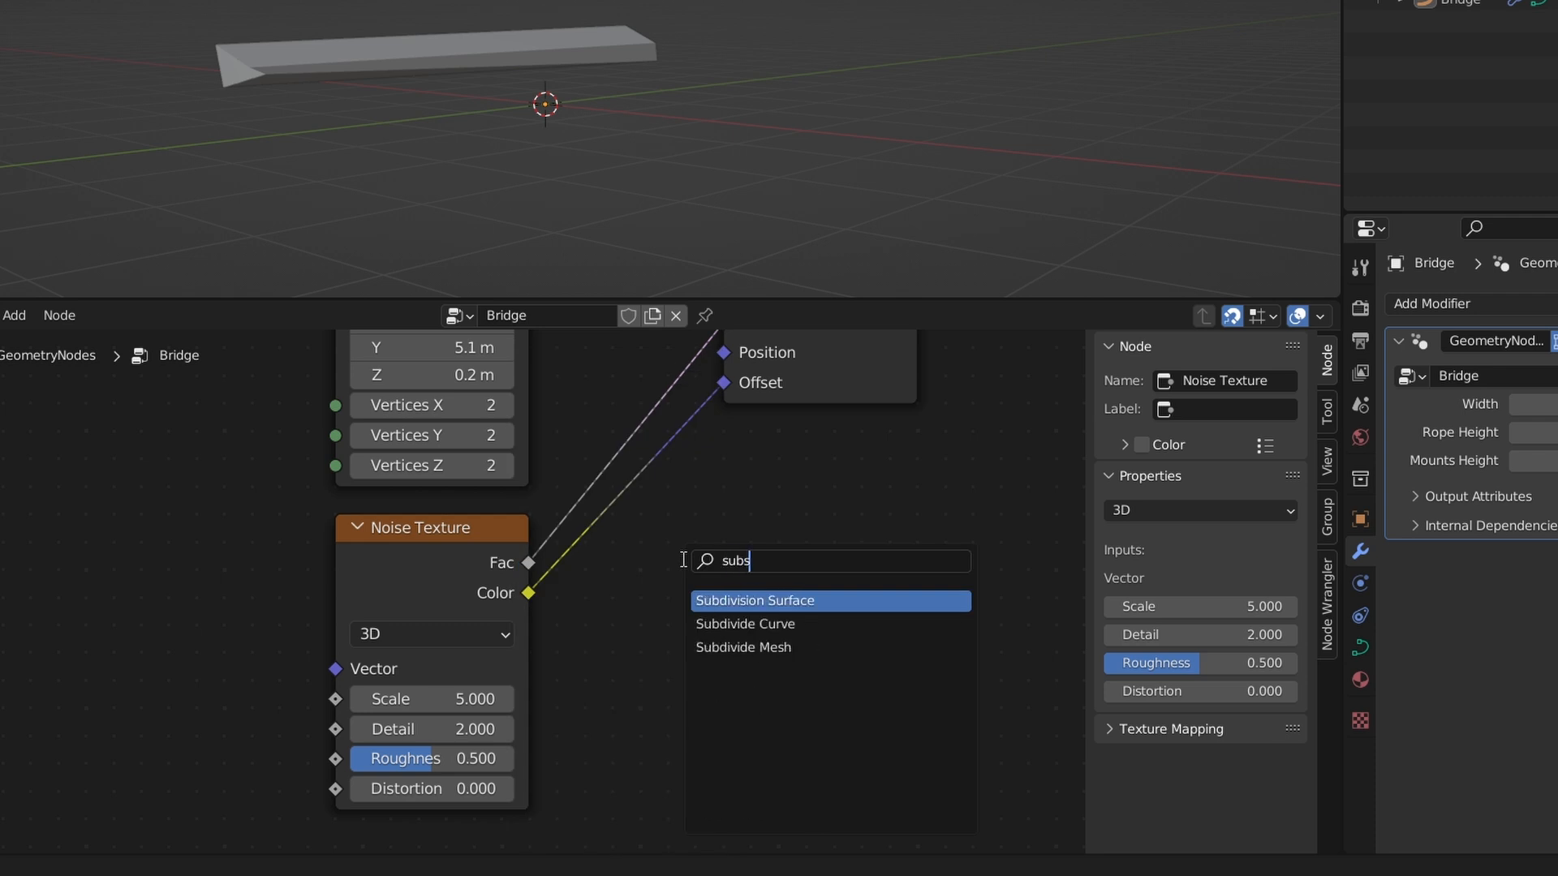
key(BackSpace)
key(BackSpace)
key(BackSpace)
key(BackSpace)
text(vecot)
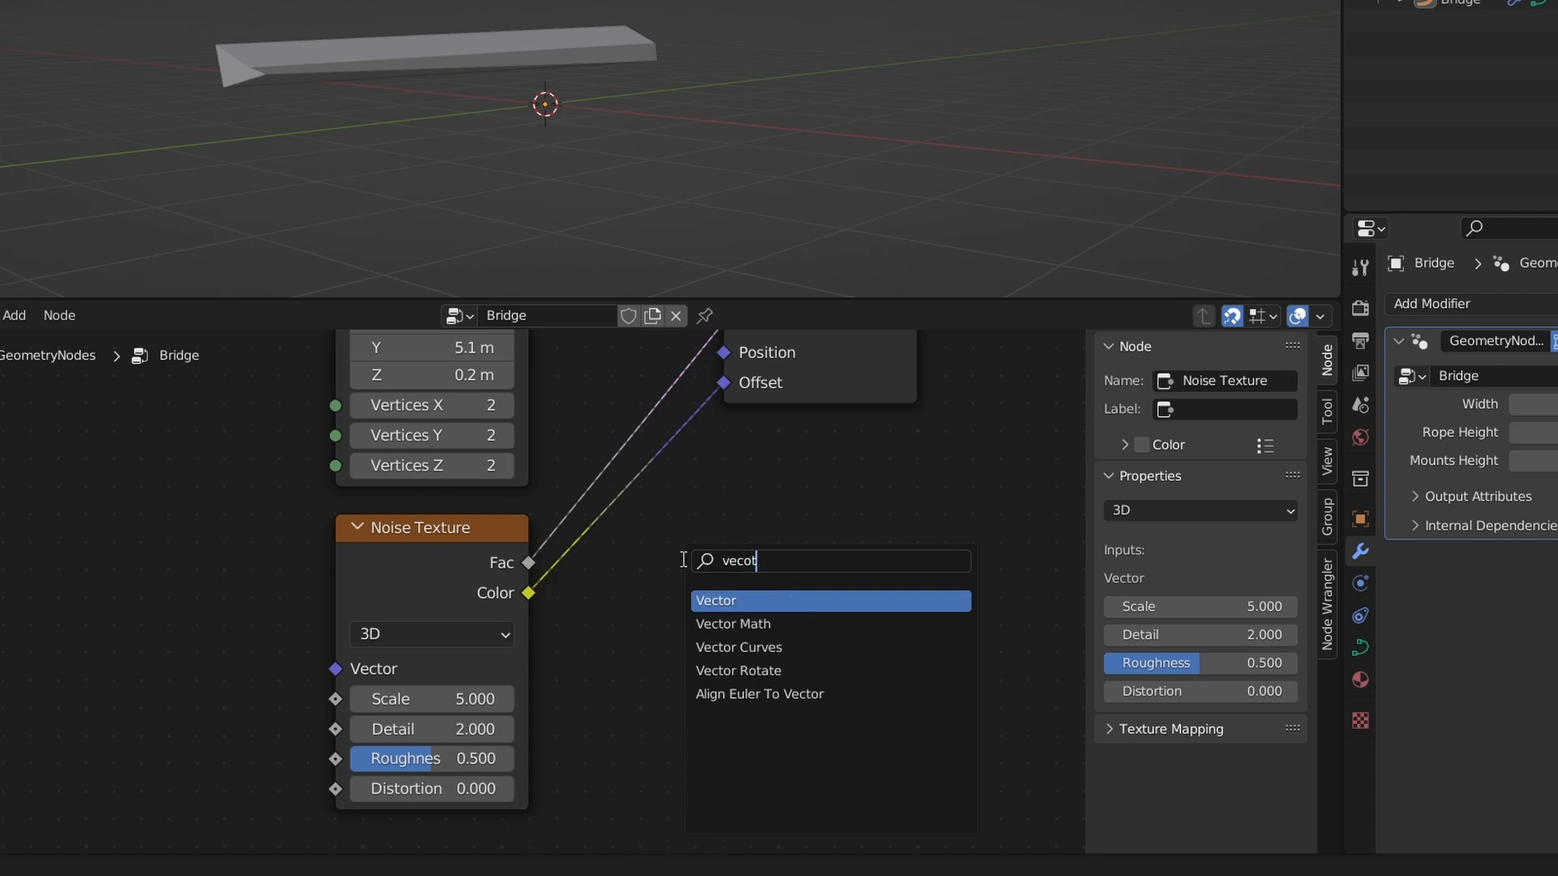
click(755, 623)
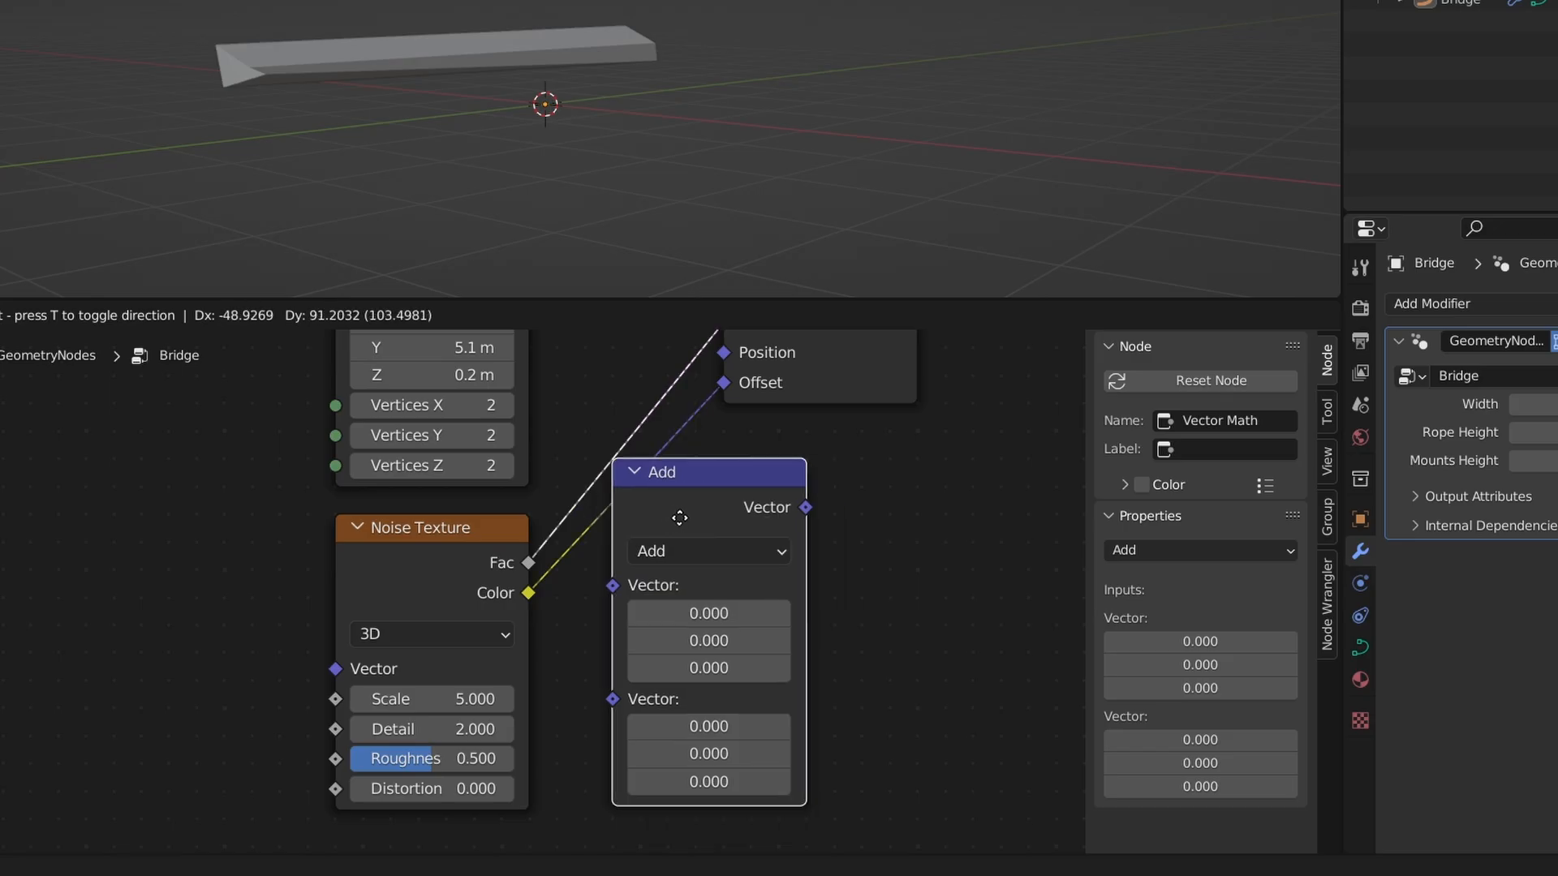
click(682, 519)
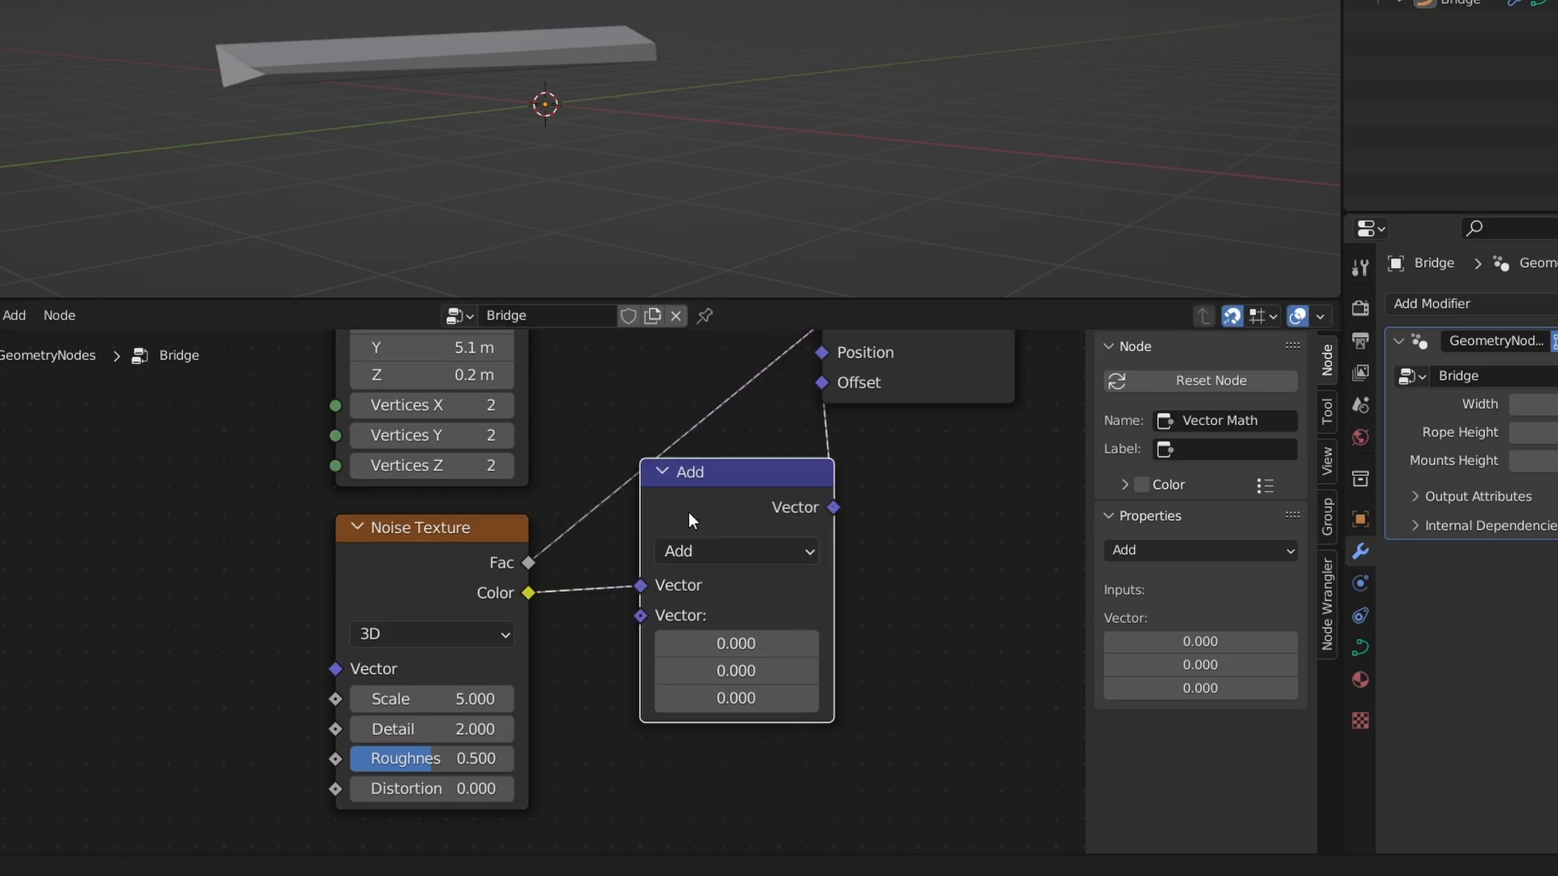
drag(705, 509, 678, 591)
Cut the link between the Noise Texture's Fac output and the Set Position node's Selection input.
scroll(775, 545, down, 4)
middle_drag(775, 545, 590, 683)
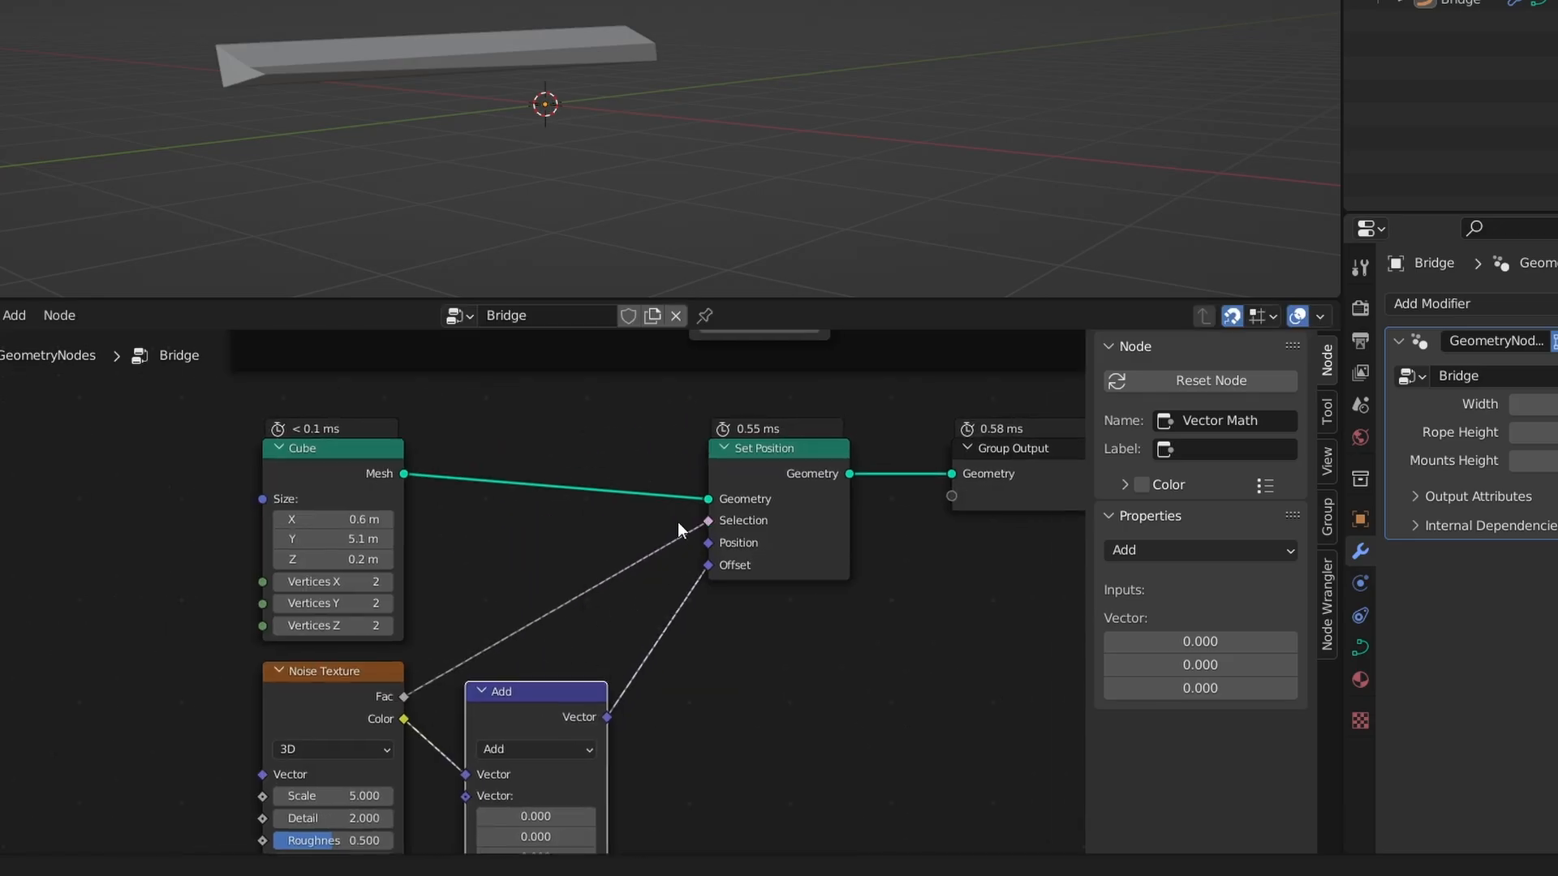
scroll(398, 688, up, 2)
ctrl+right_drag(593, 488, 736, 588)
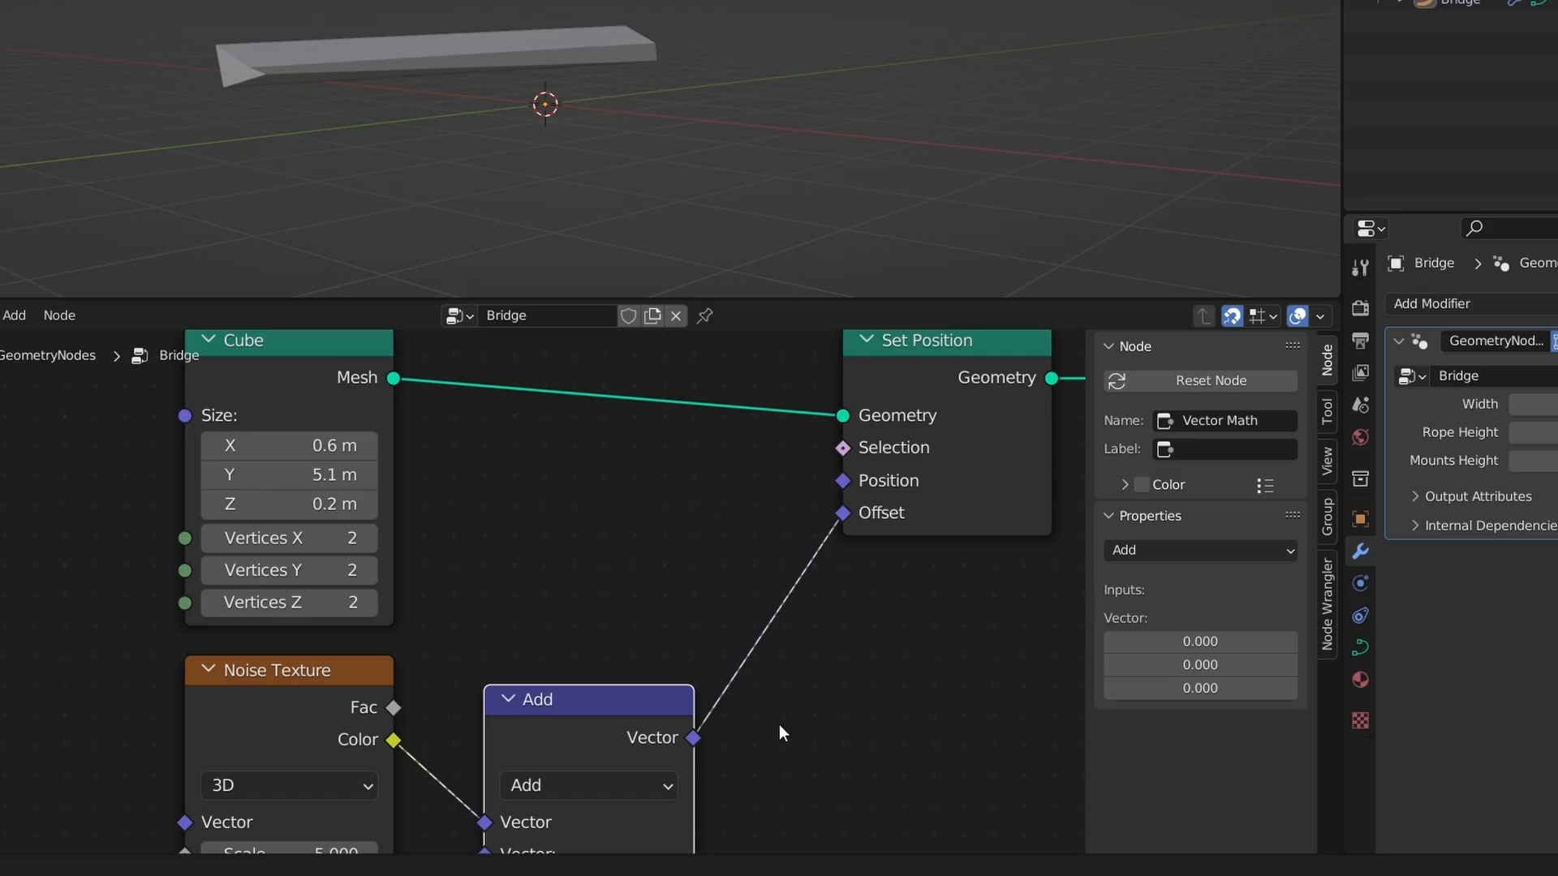
Set the Vector Math node's operation to Subtract and its second vector to 0.5 on all three axes.
middle_drag(789, 762, 801, 621)
drag(592, 602, 582, 560)
click(569, 612)
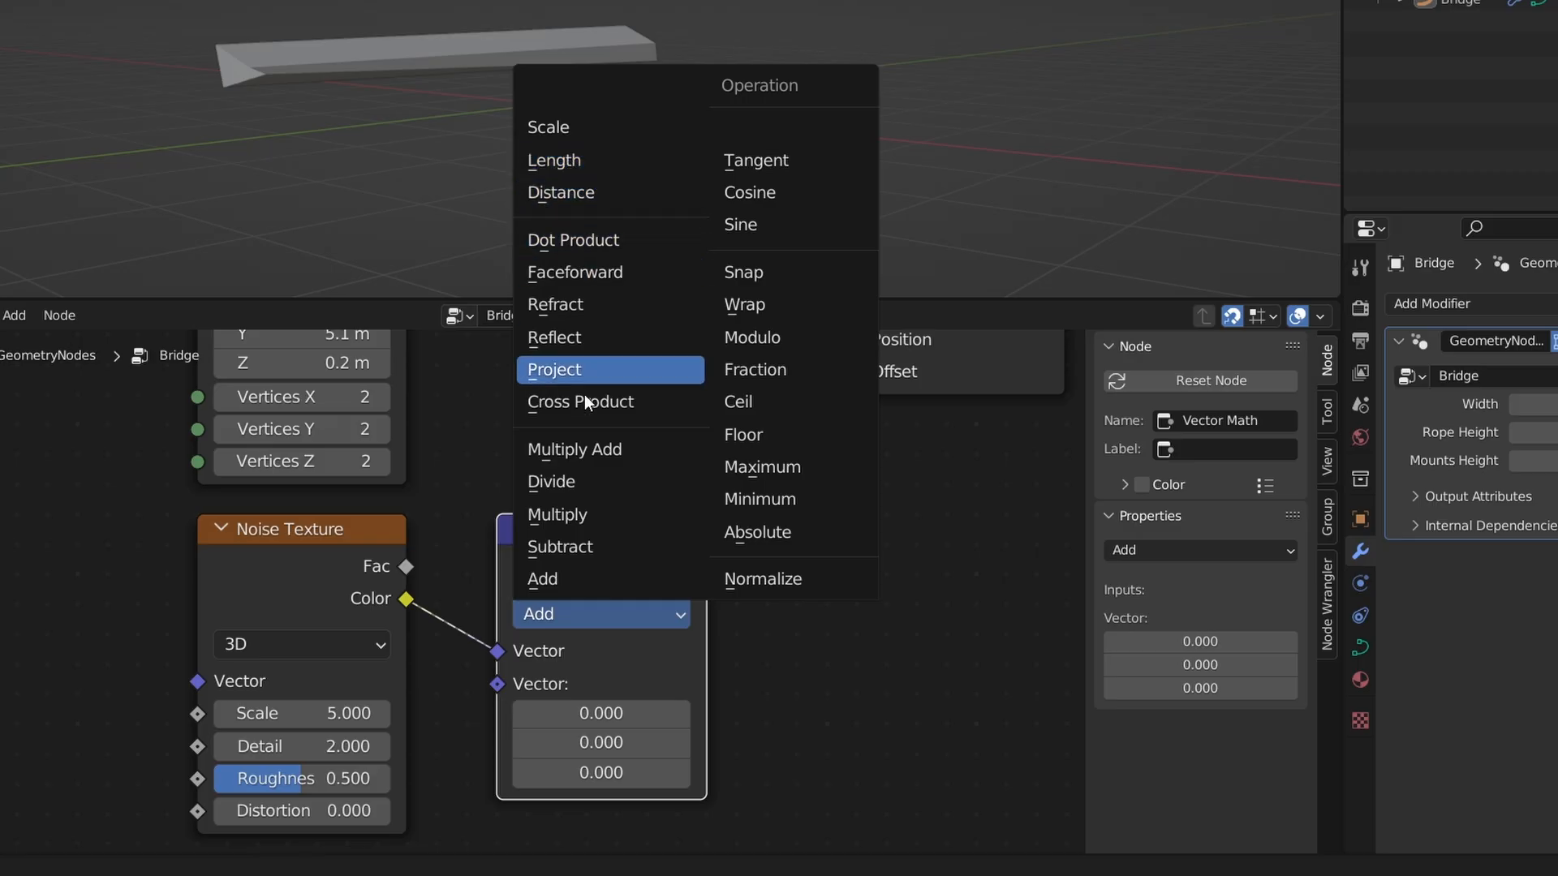
click(554, 549)
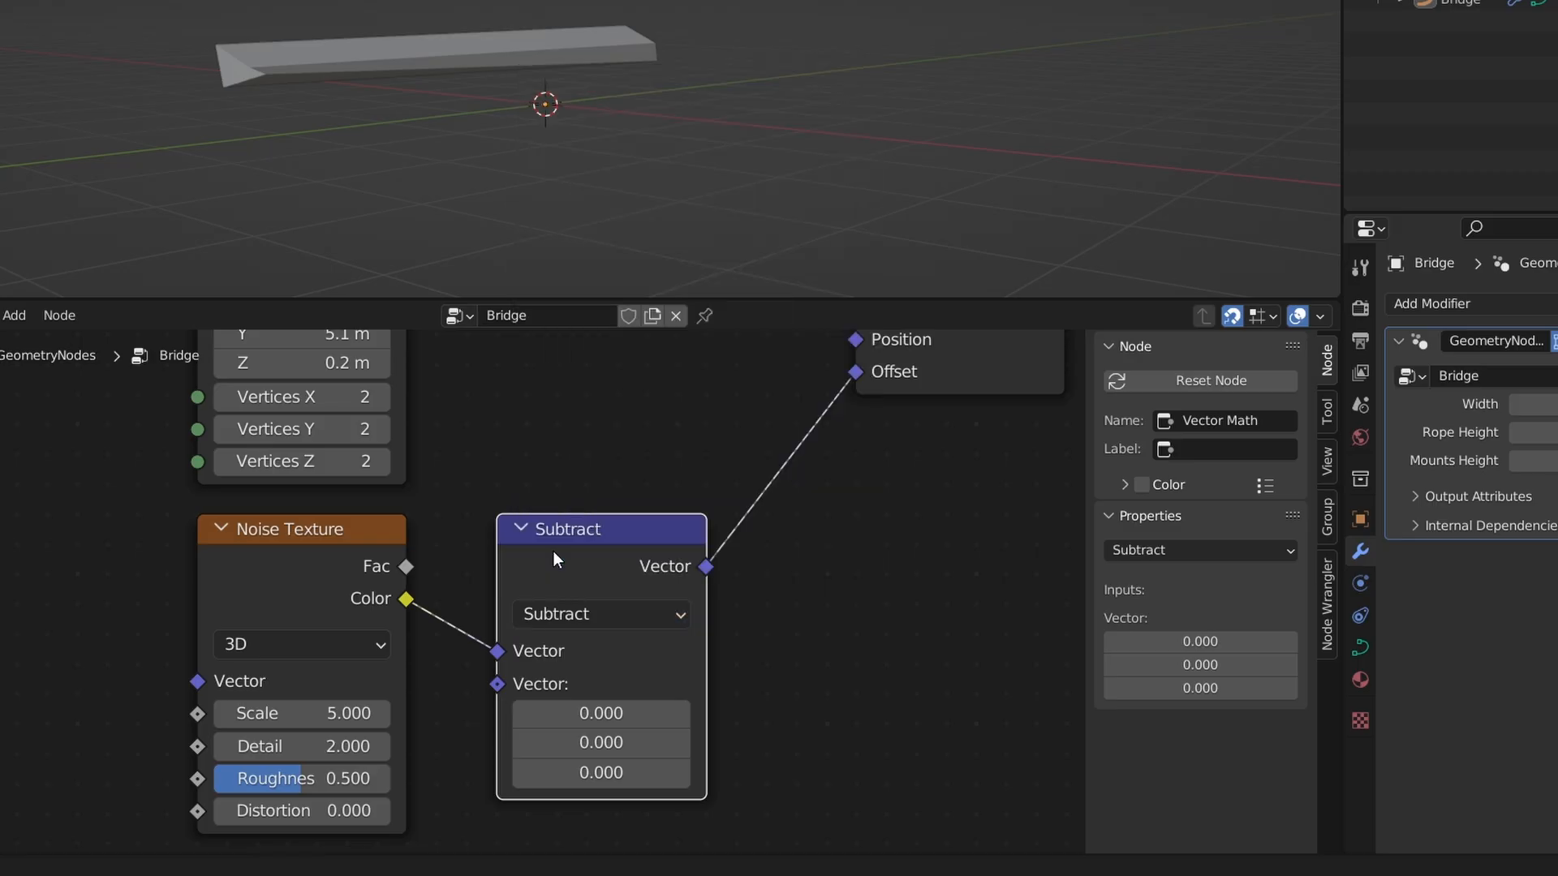
click(591, 713)
text(0.)
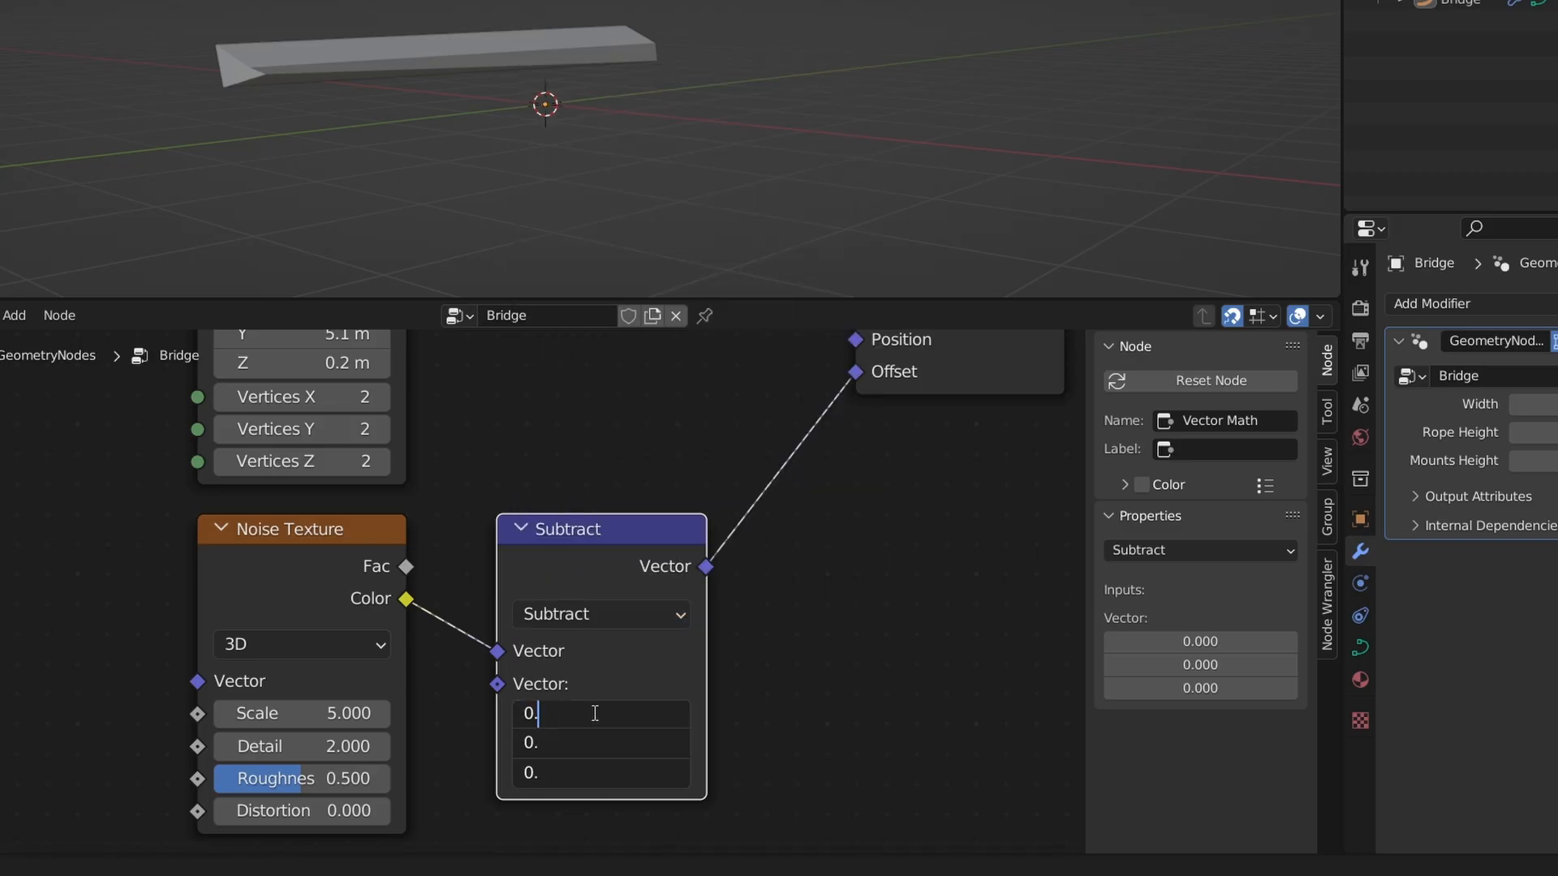
text(5)
key(Return)
alt+drag(475, 217, 552, 213)
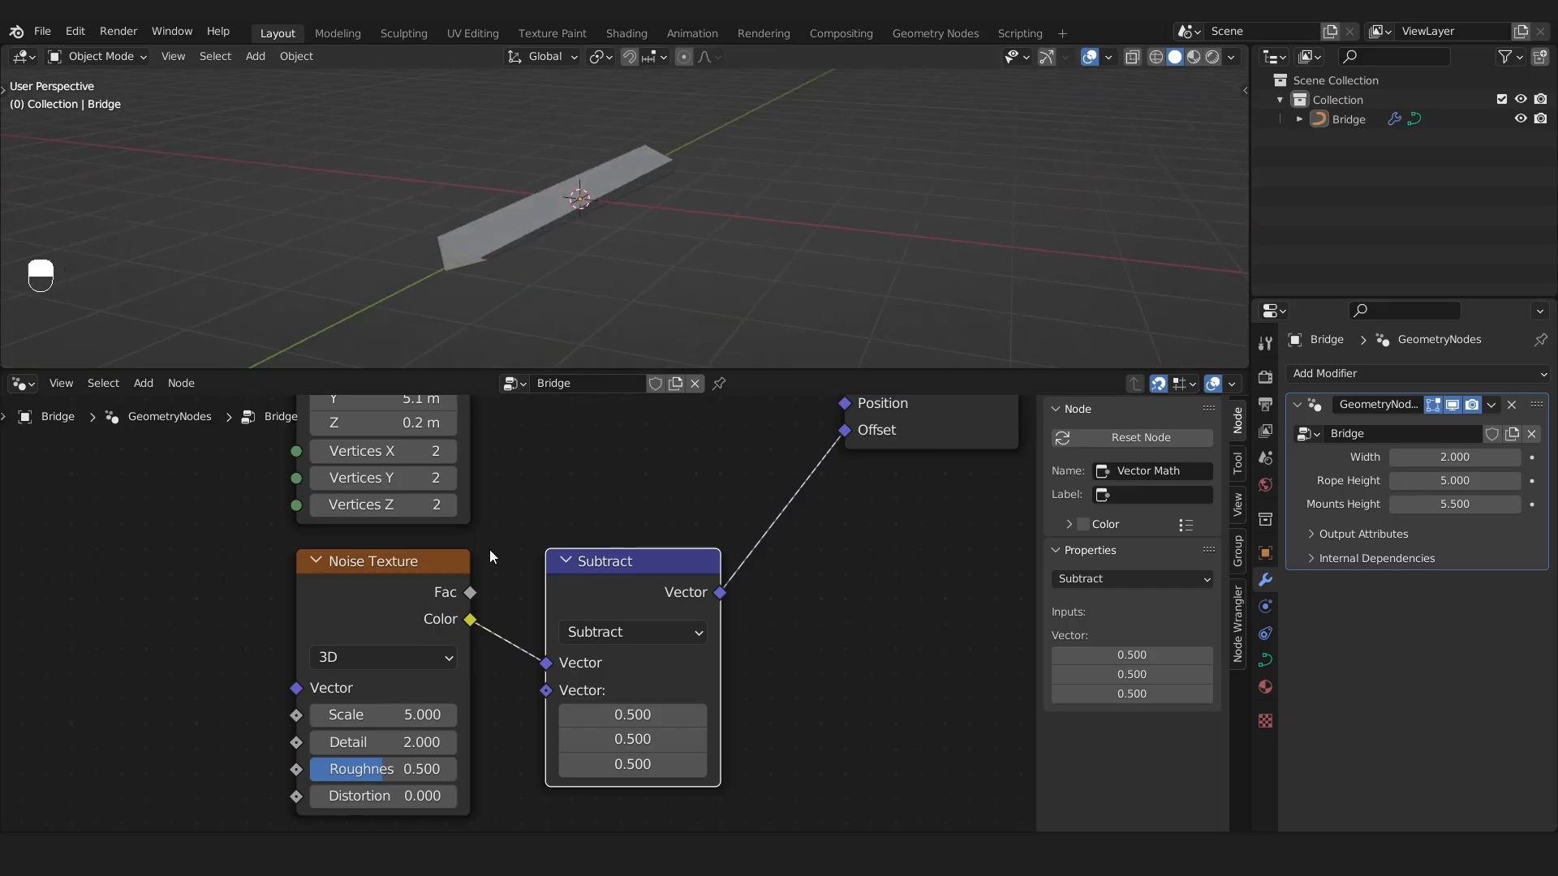
Set the Noise Texture node's Scale to 0.1 and inspect the plank.
scroll(398, 698, up, 2)
middle_drag(397, 699, 582, 674)
scroll(603, 673, up, 1)
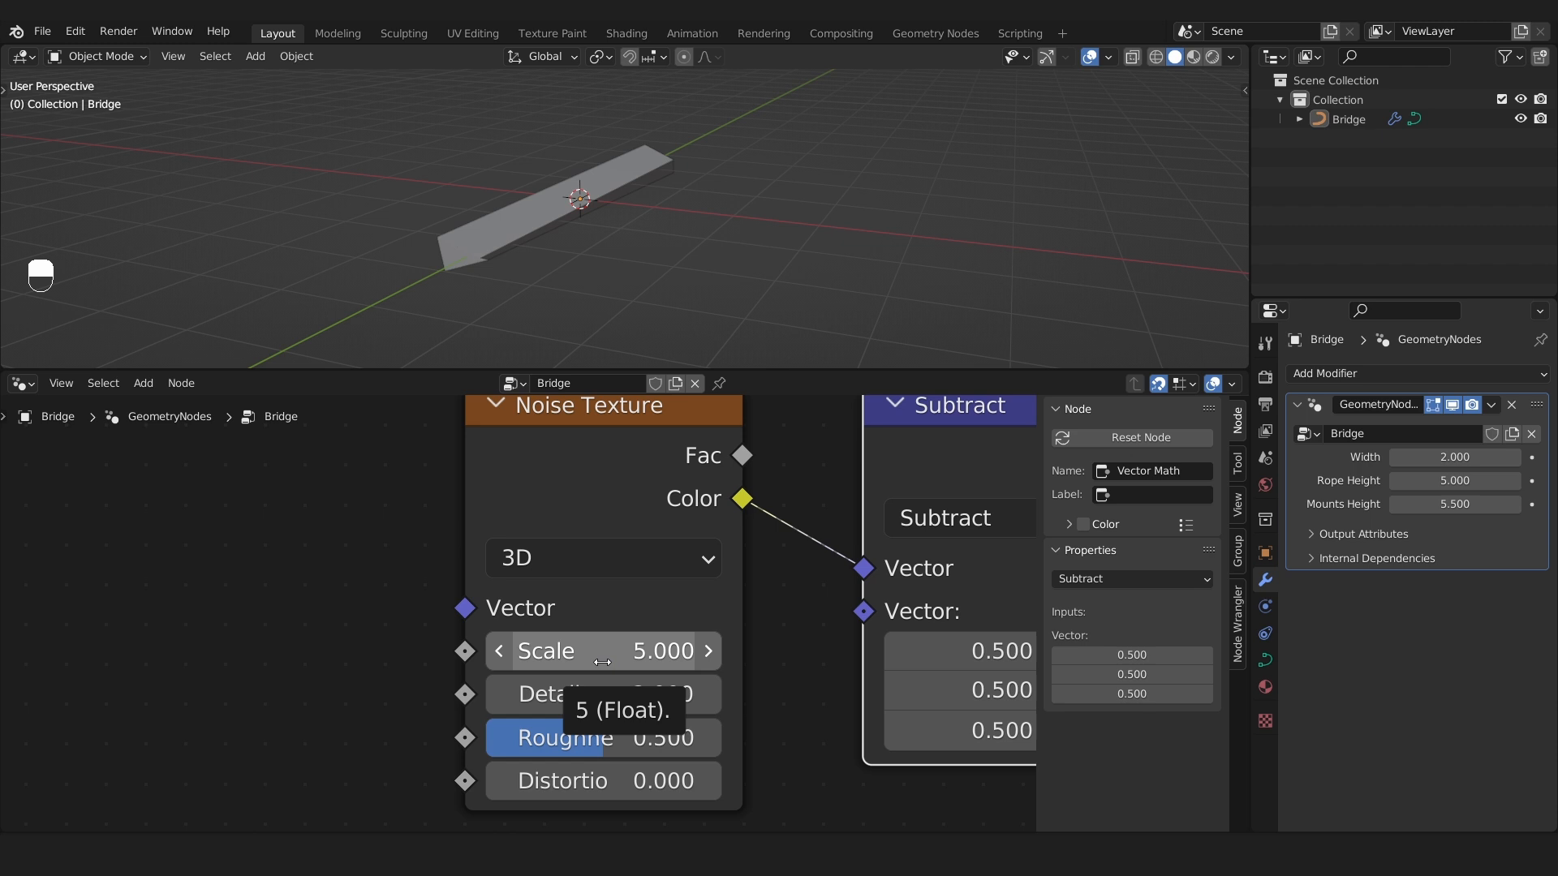
click(603, 662)
text(0.1)
key(Return)
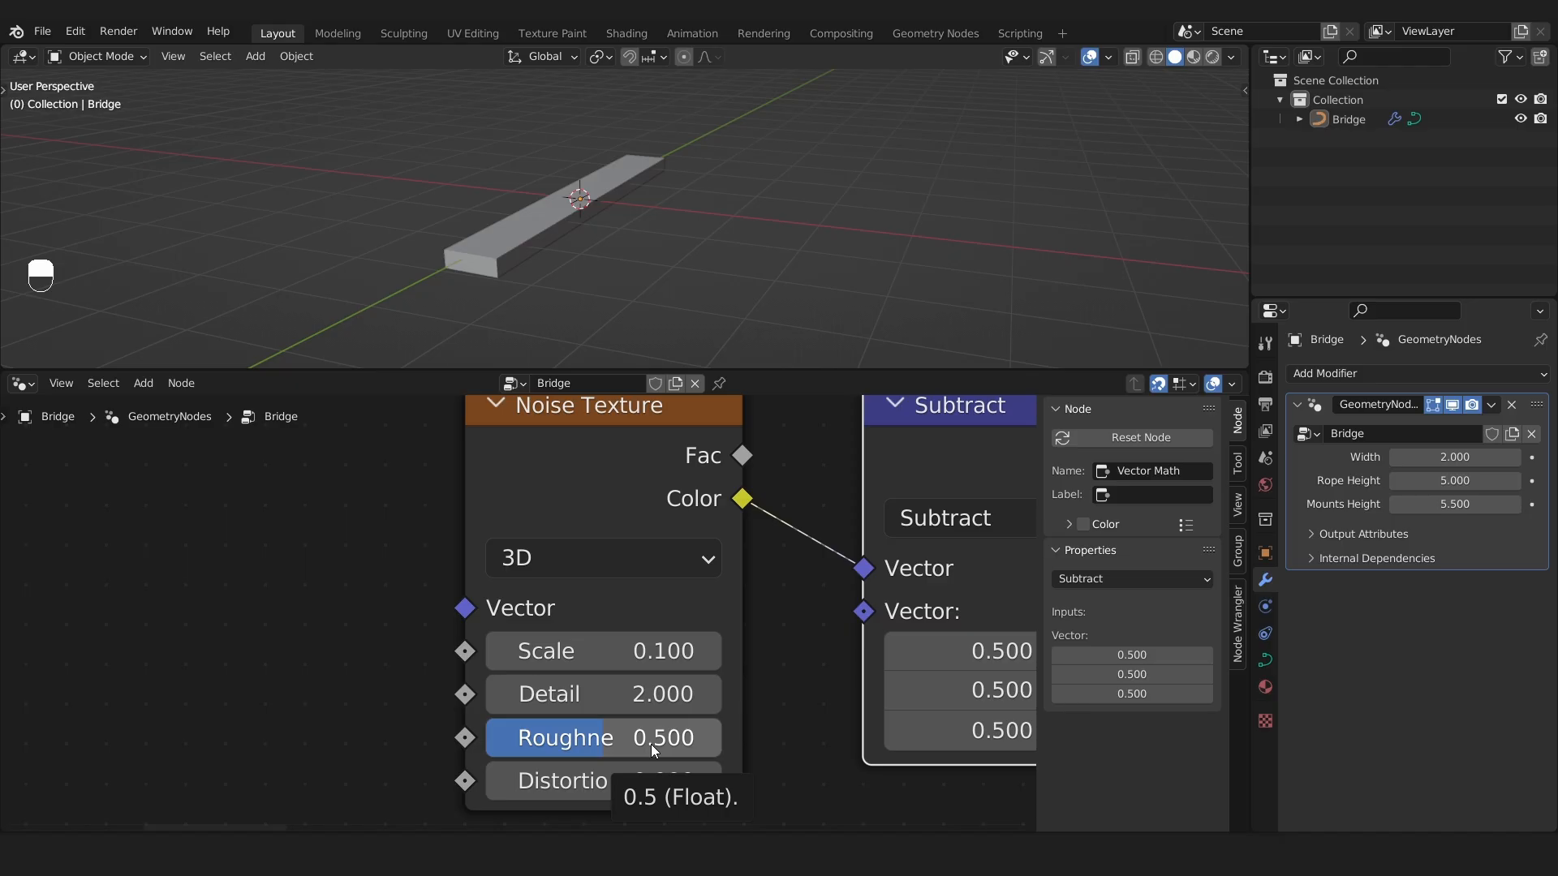
alt+middle_drag(641, 316, 527, 268)
scroll(670, 531, down, 3)
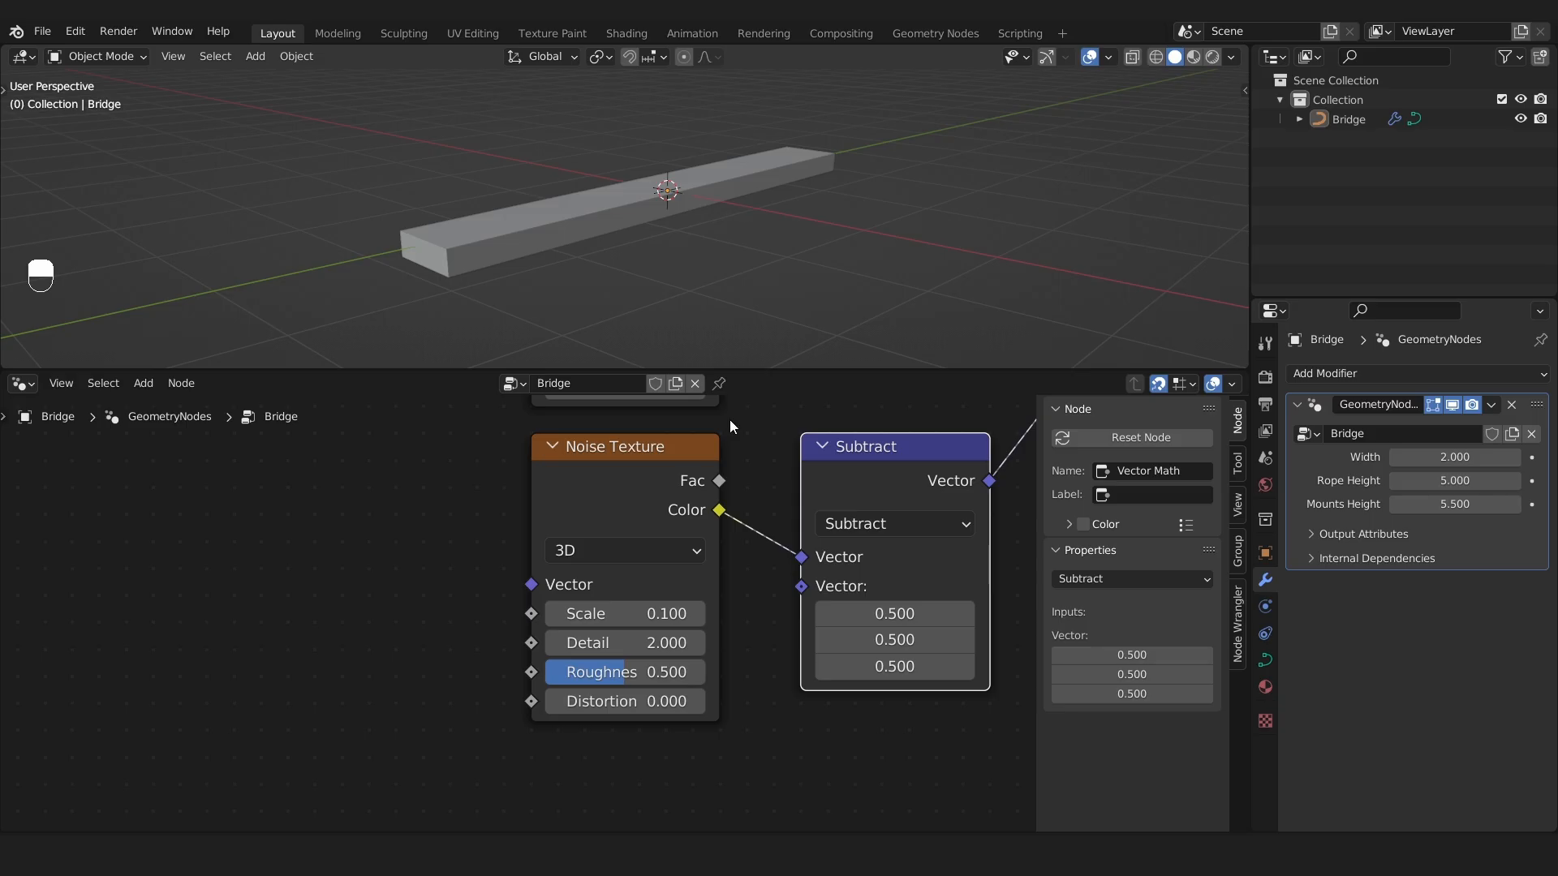
Set the Cube node's Vertices Y to 15 and check the plank's bend.
scroll(688, 588, down, 1)
middle_drag(698, 527, 619, 751)
scroll(531, 589, up, 1)
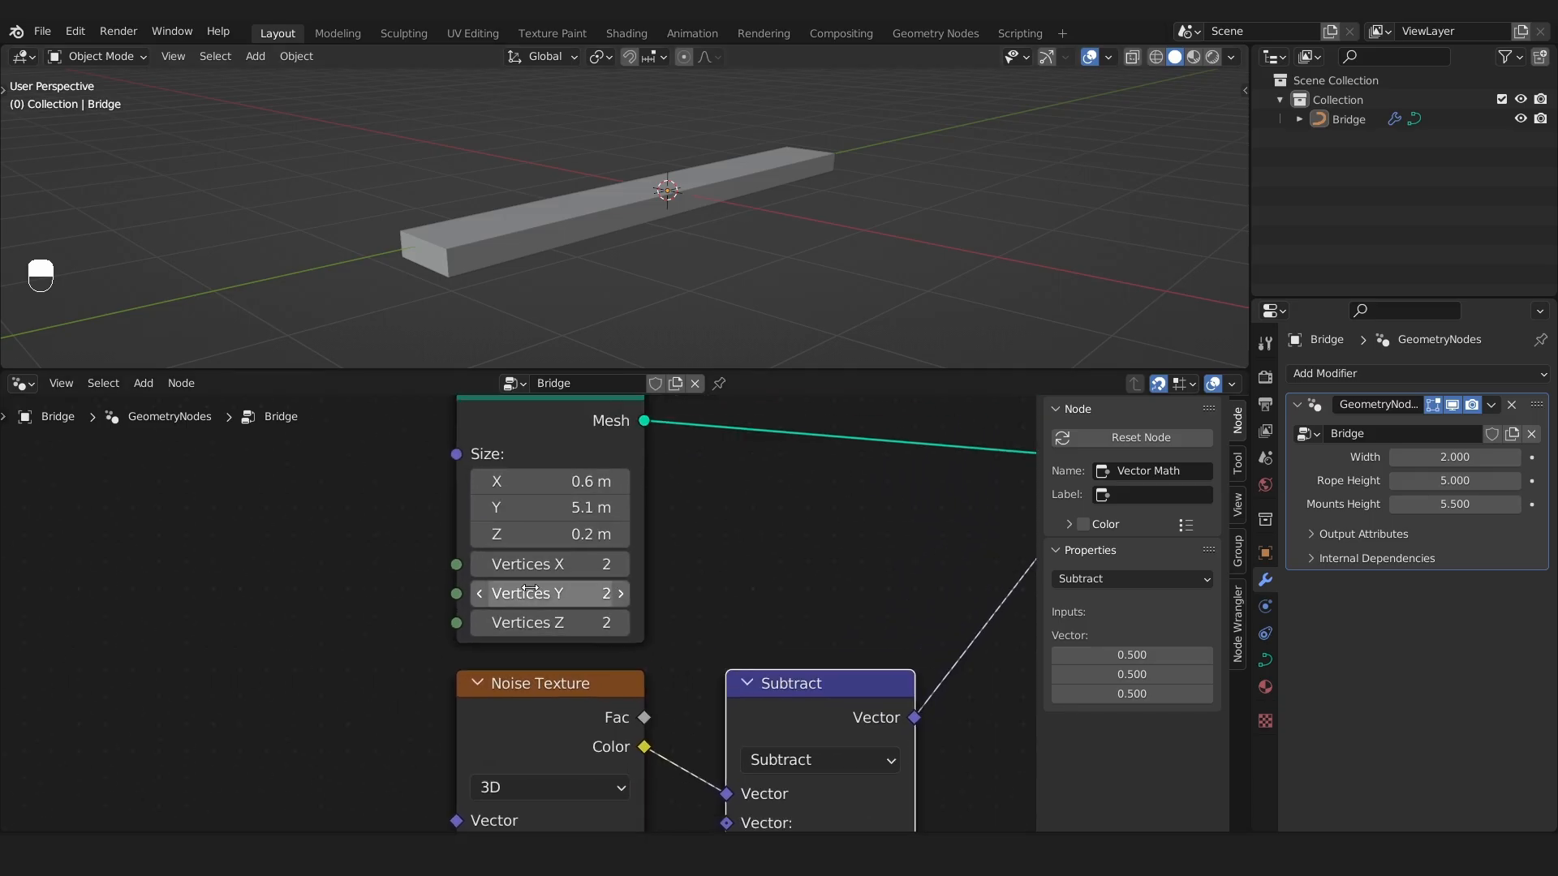
scroll(530, 589, up, 2)
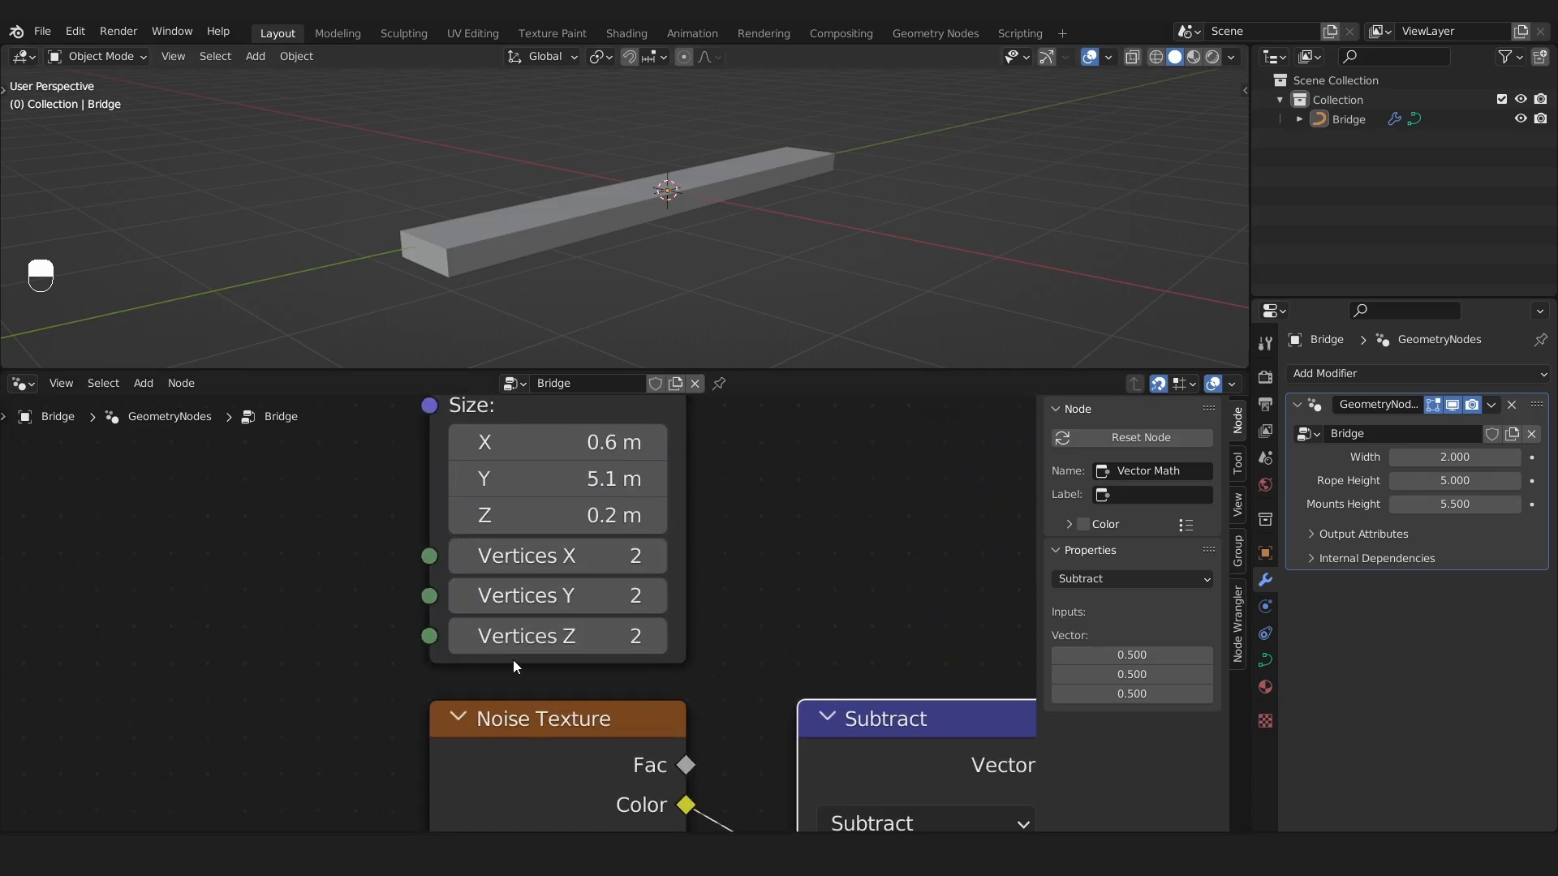
click(590, 600)
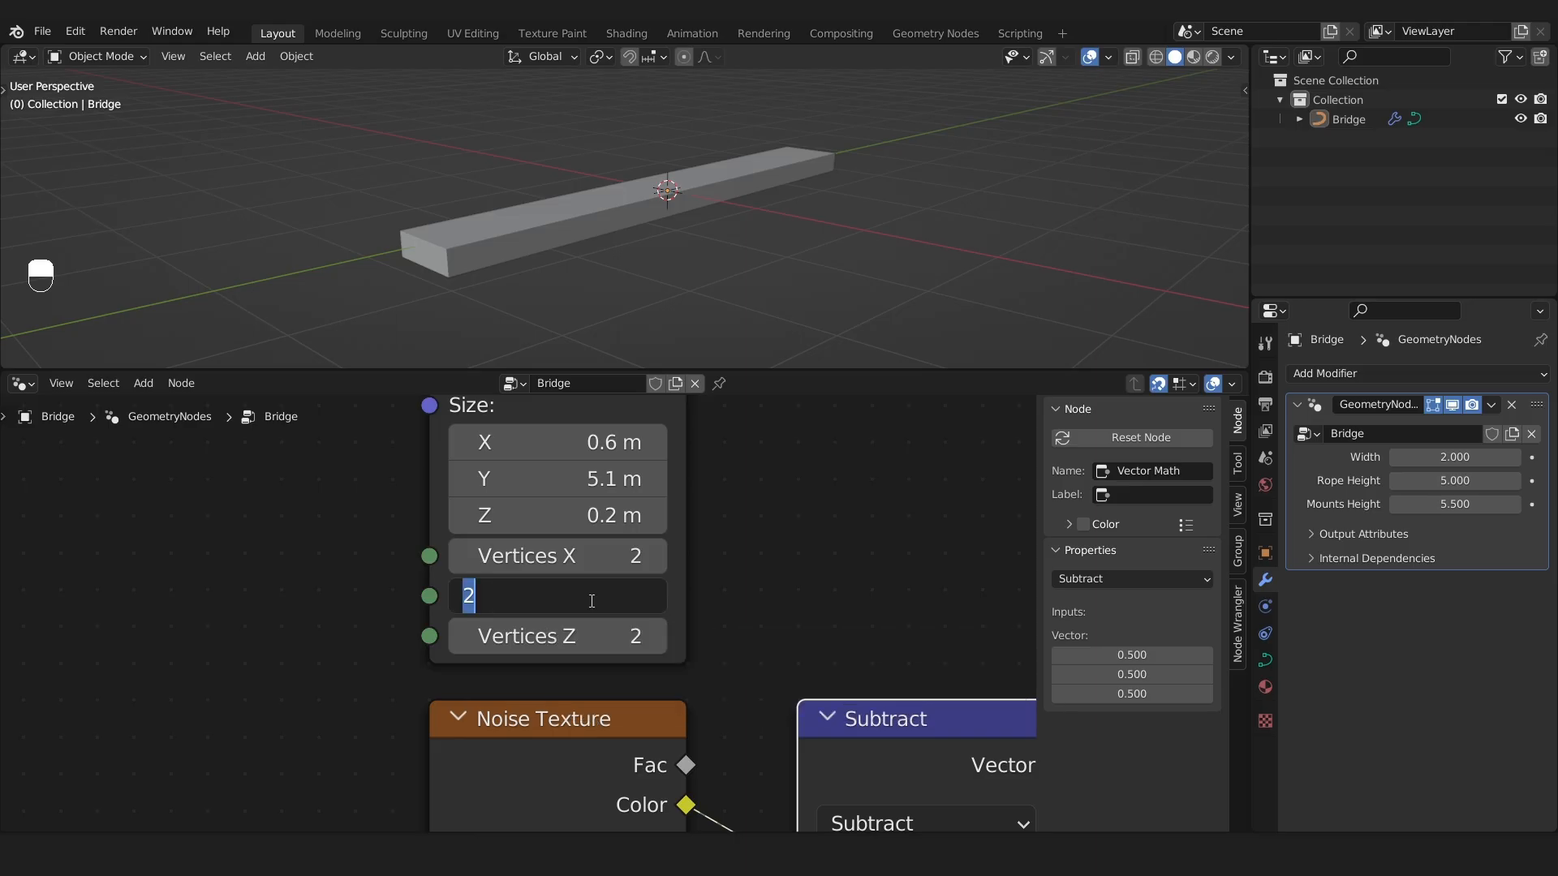
text(15)
key(Return)
mouse_move(714, 244)
alt+mouse_down()
mouse_move(728, 212)
mouse_move(638, 235)
mouse_move(640, 209)
mouse_move(738, 229)
mouse_move(734, 243)
alt+mouse_up()
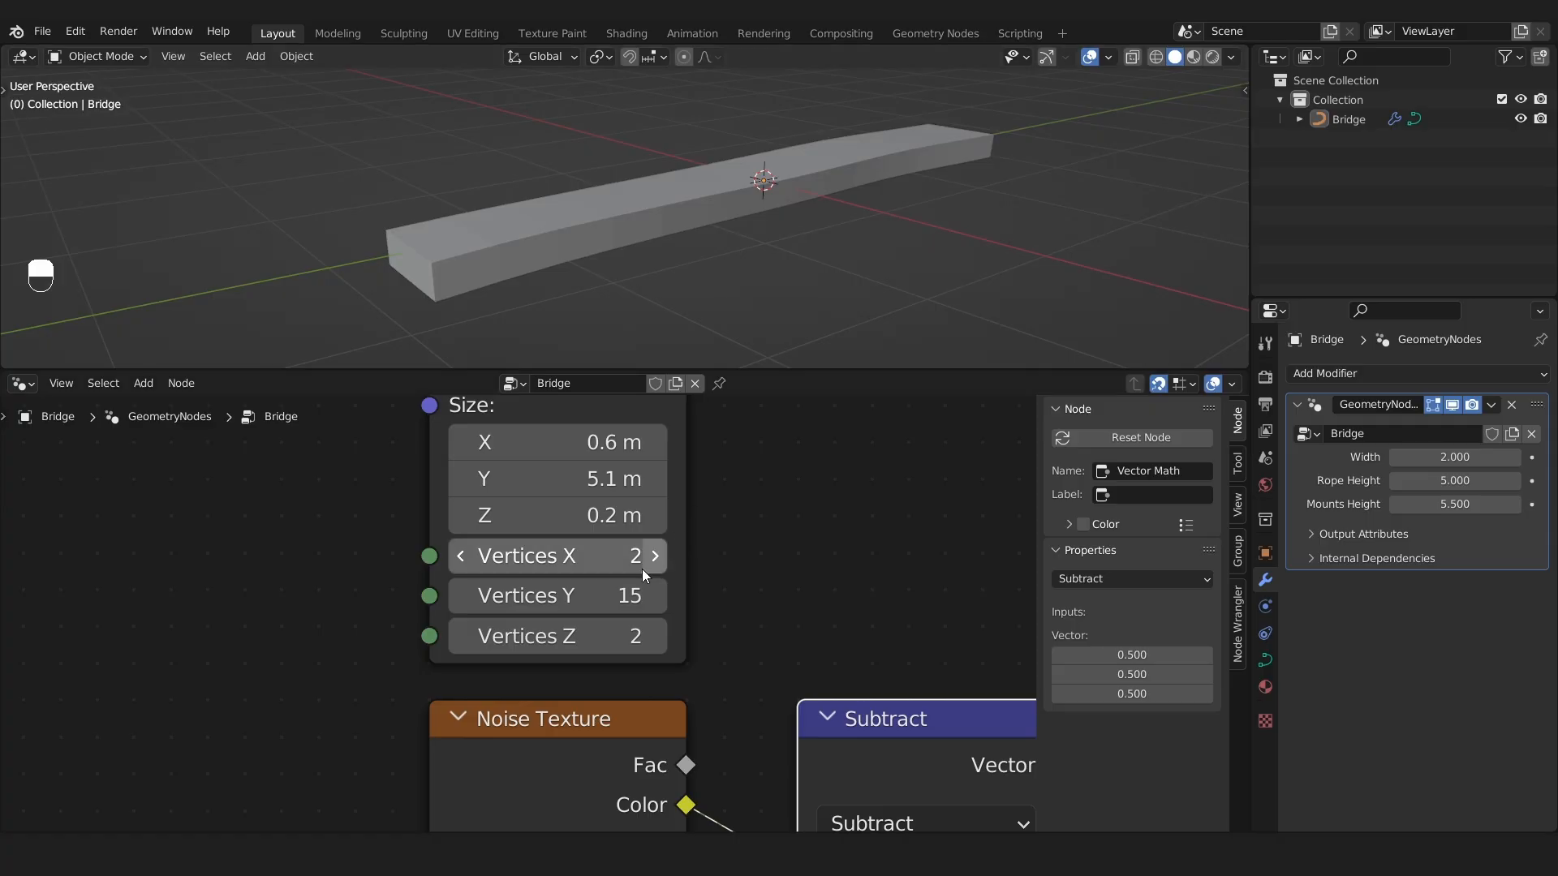
Set the Cube node's Vertices X to 7 and Vertices Z to 5, and inspect the plank.
click(608, 574)
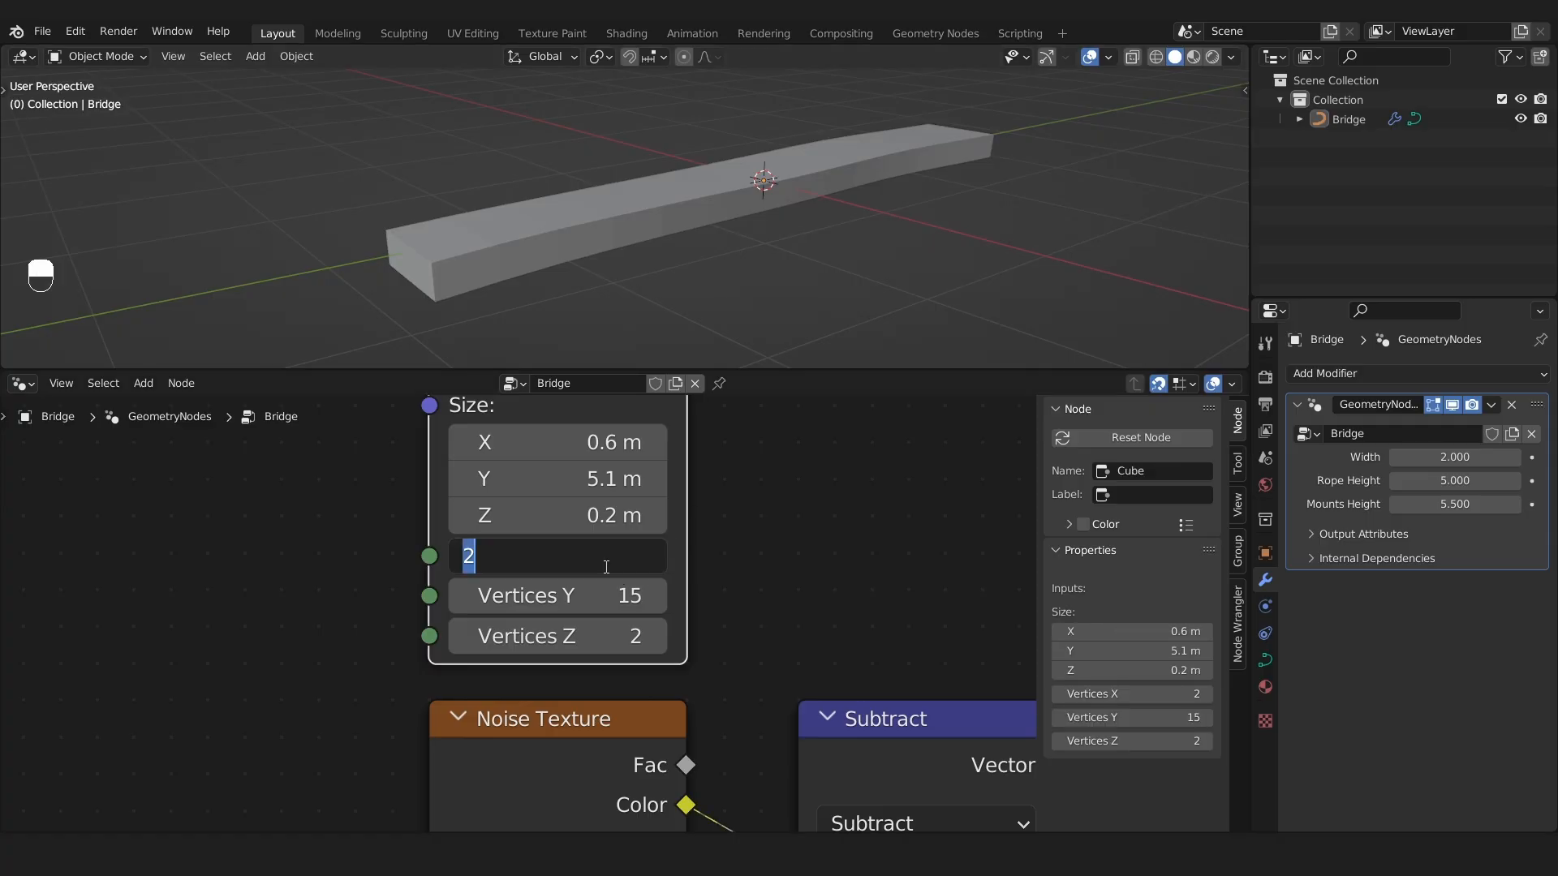
text(7)
key(Return)
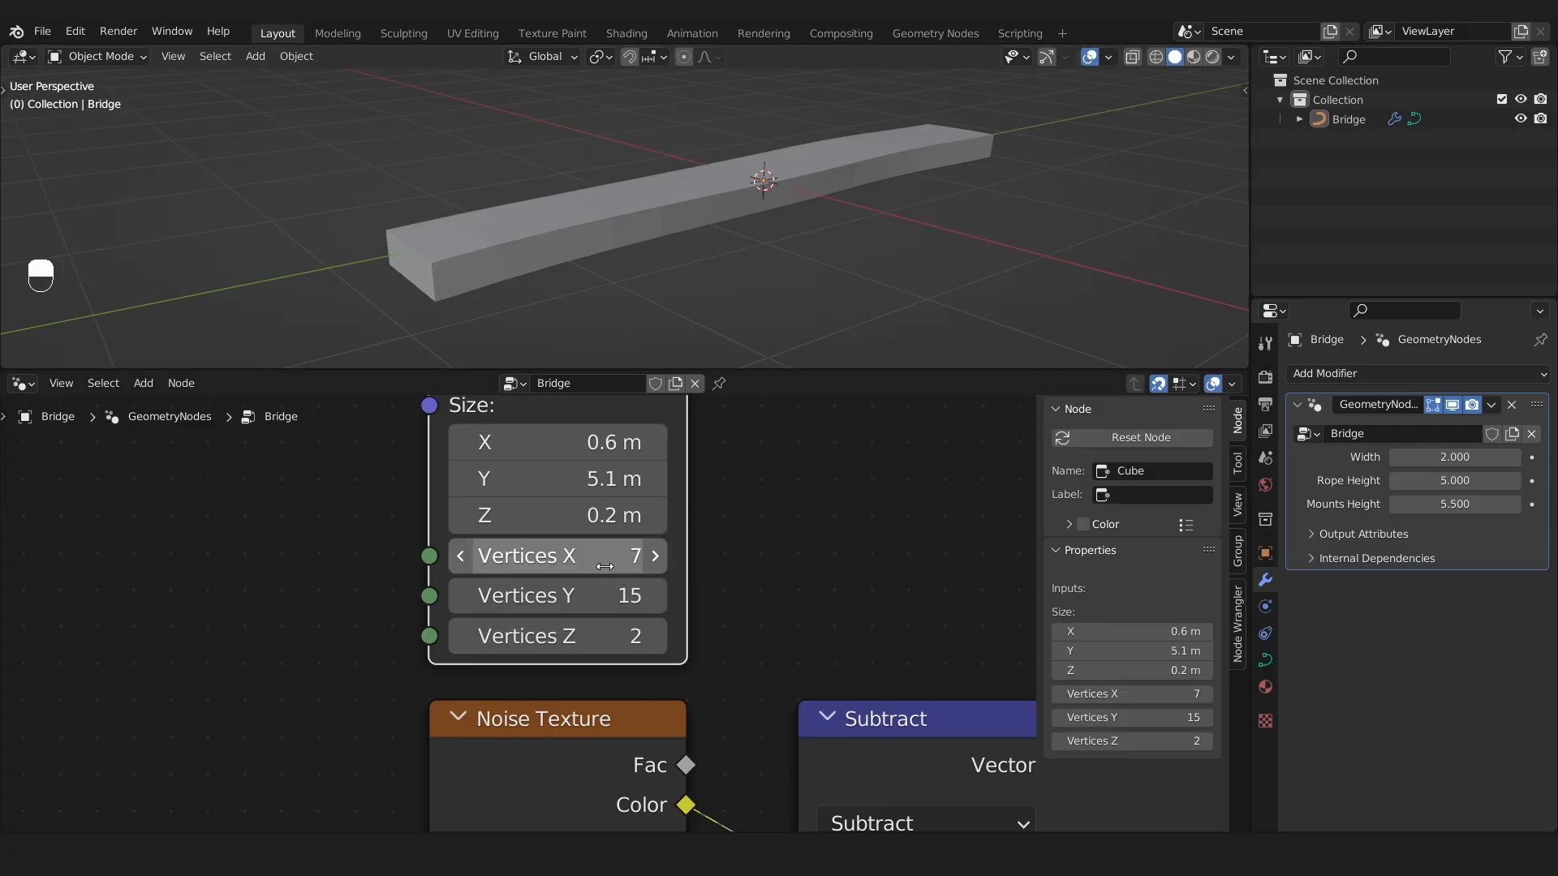
click(602, 645)
text(5)
key(Return)
alt+drag(702, 209, 820, 172)
alt+drag(684, 183, 748, 211)
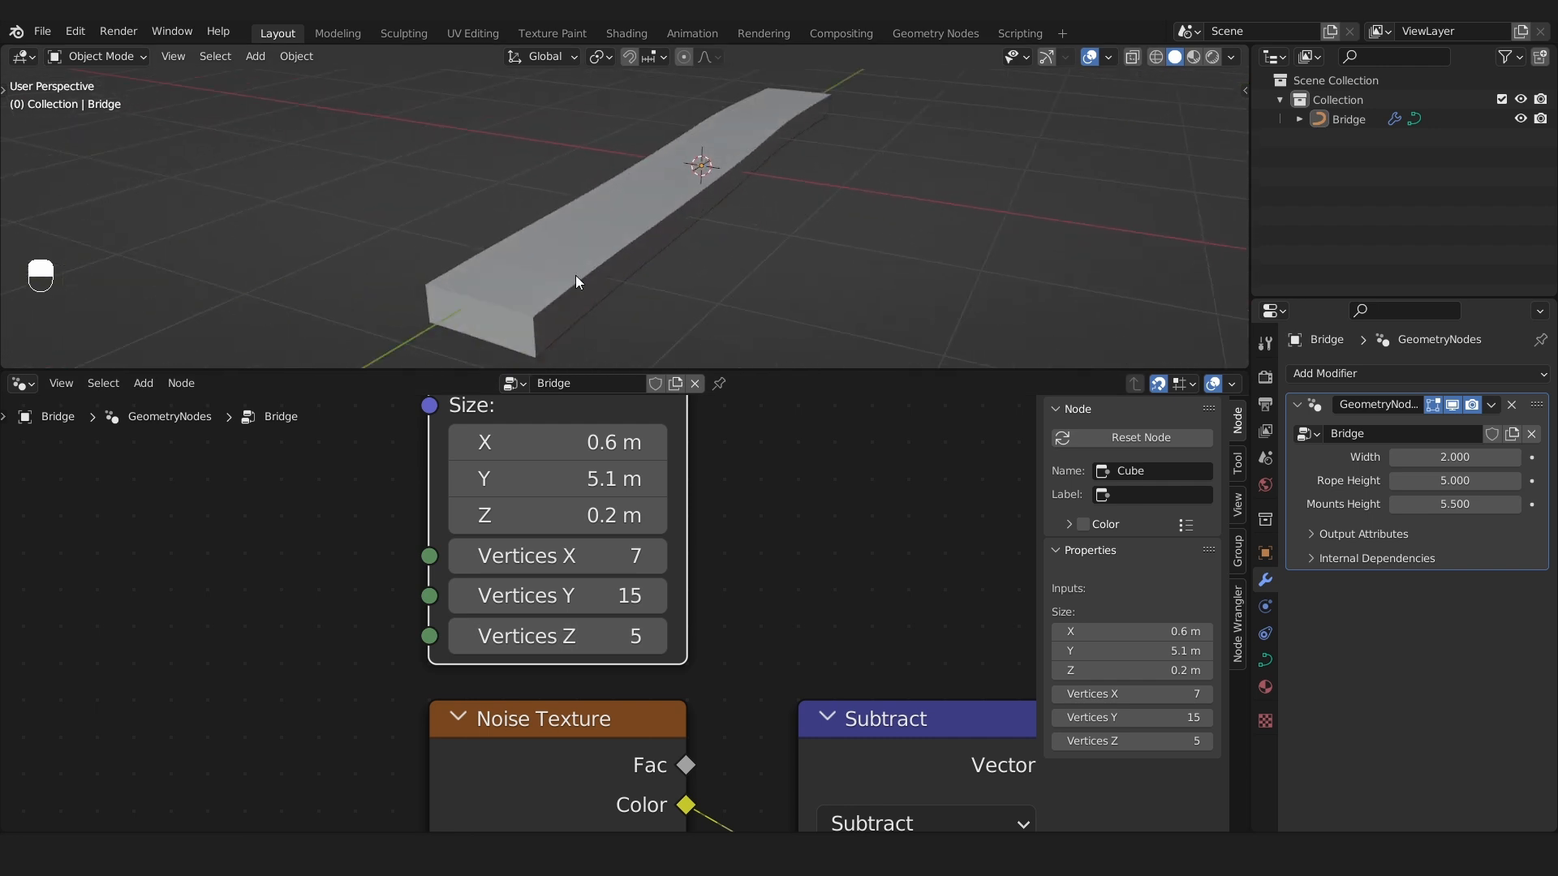
Move the Group Output node farther from the Set Position node to make room, and nudge the Set Position node upward.
scroll(828, 708, down, 5)
middle_drag(856, 690, 328, 746)
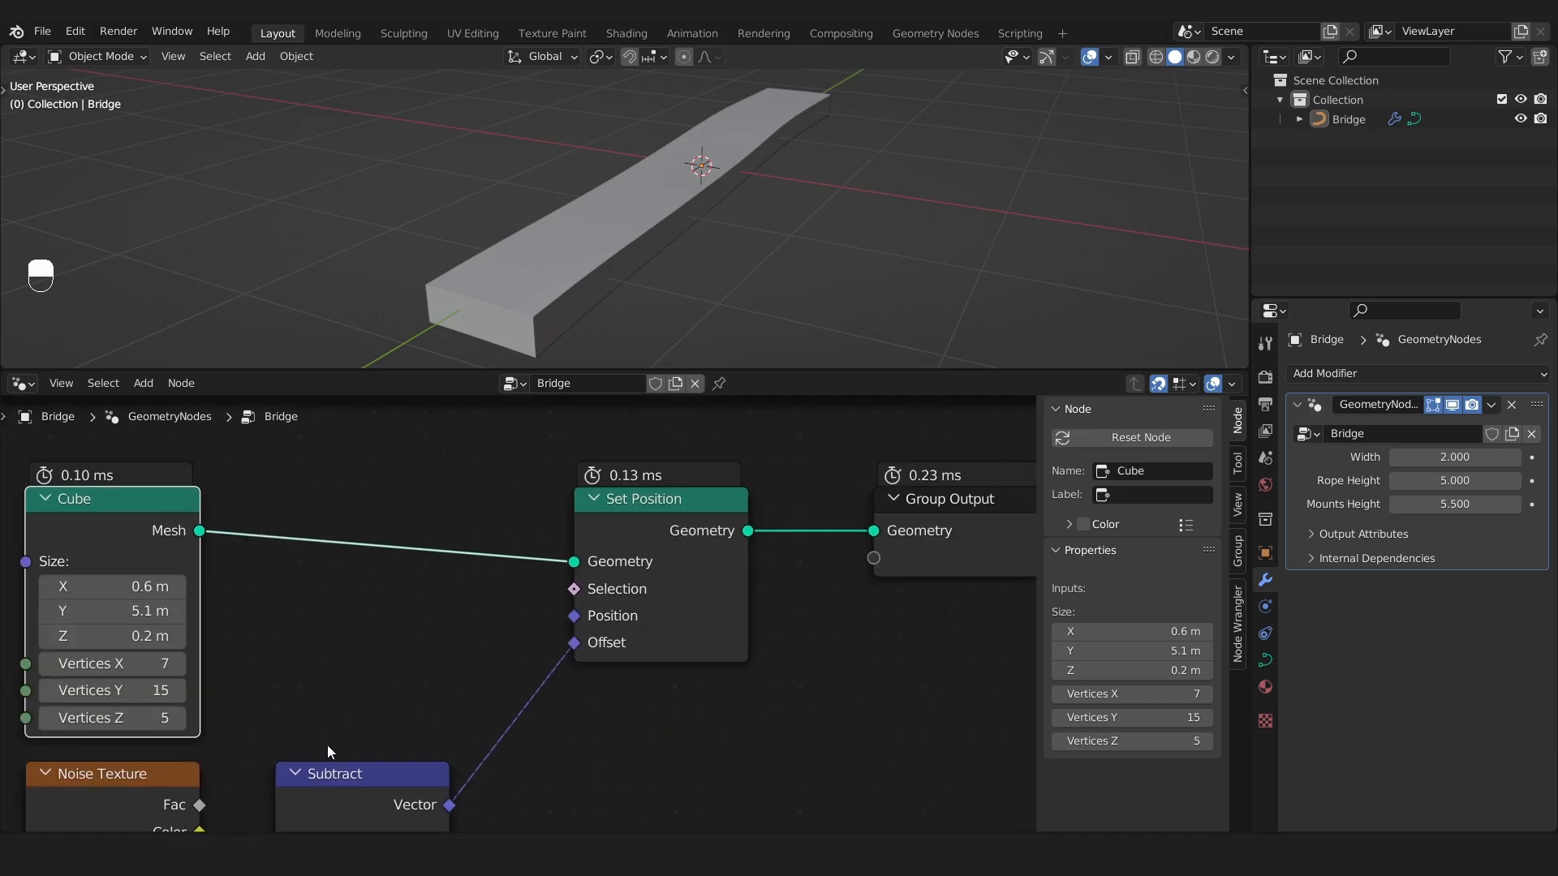
scroll(690, 665, down, 1)
middle_drag(751, 646, 528, 725)
drag(704, 622, 985, 646)
scroll(453, 623, down, 4)
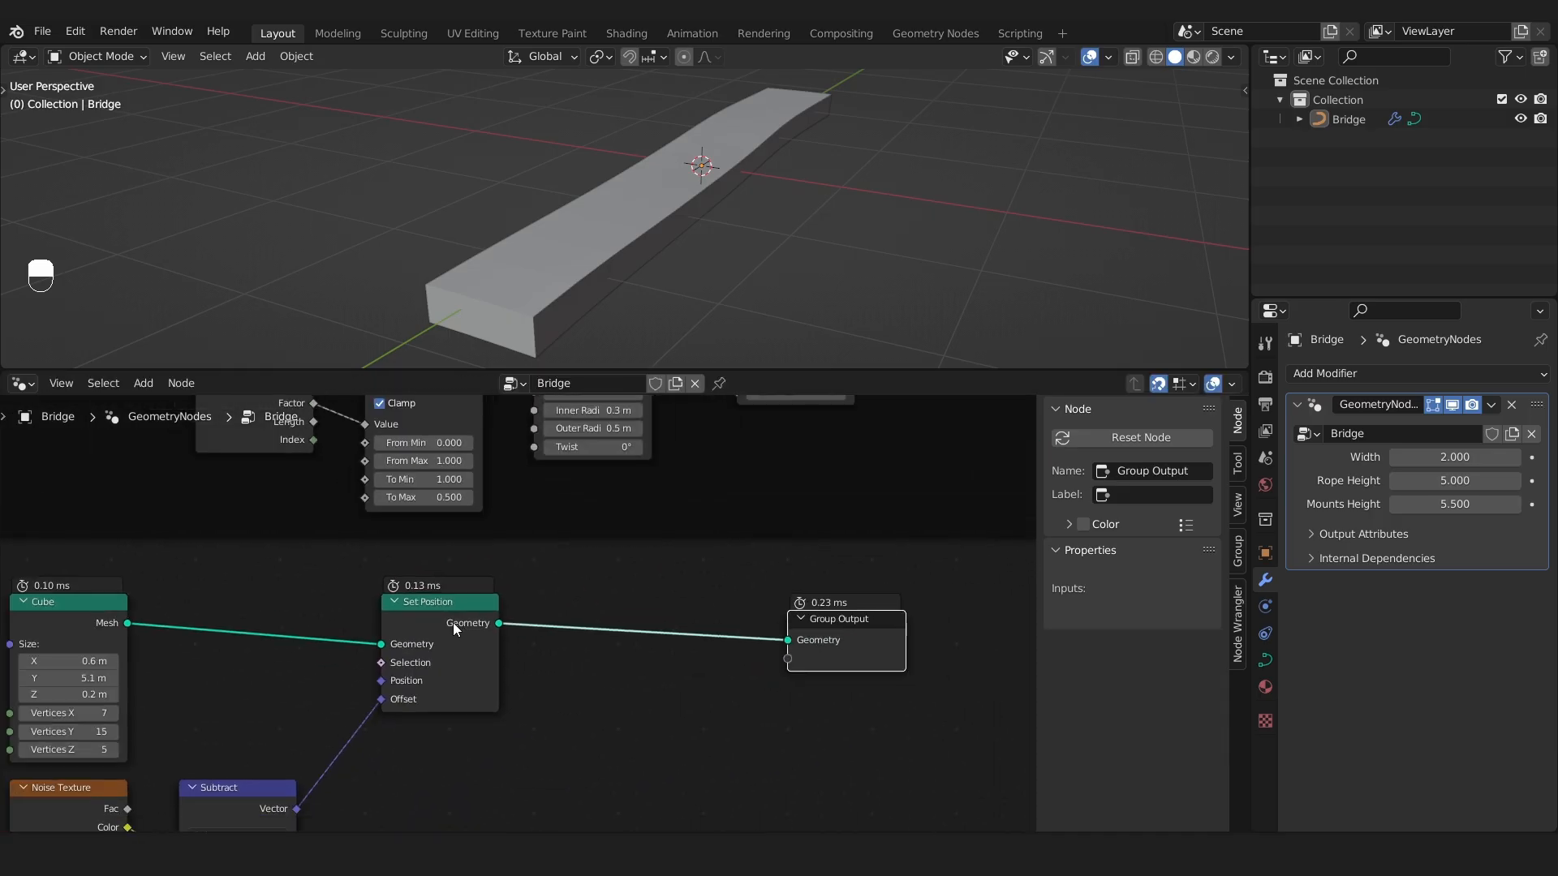
middle_drag(452, 624, 615, 557)
scroll(615, 555, up, 1)
drag(610, 531, 611, 511)
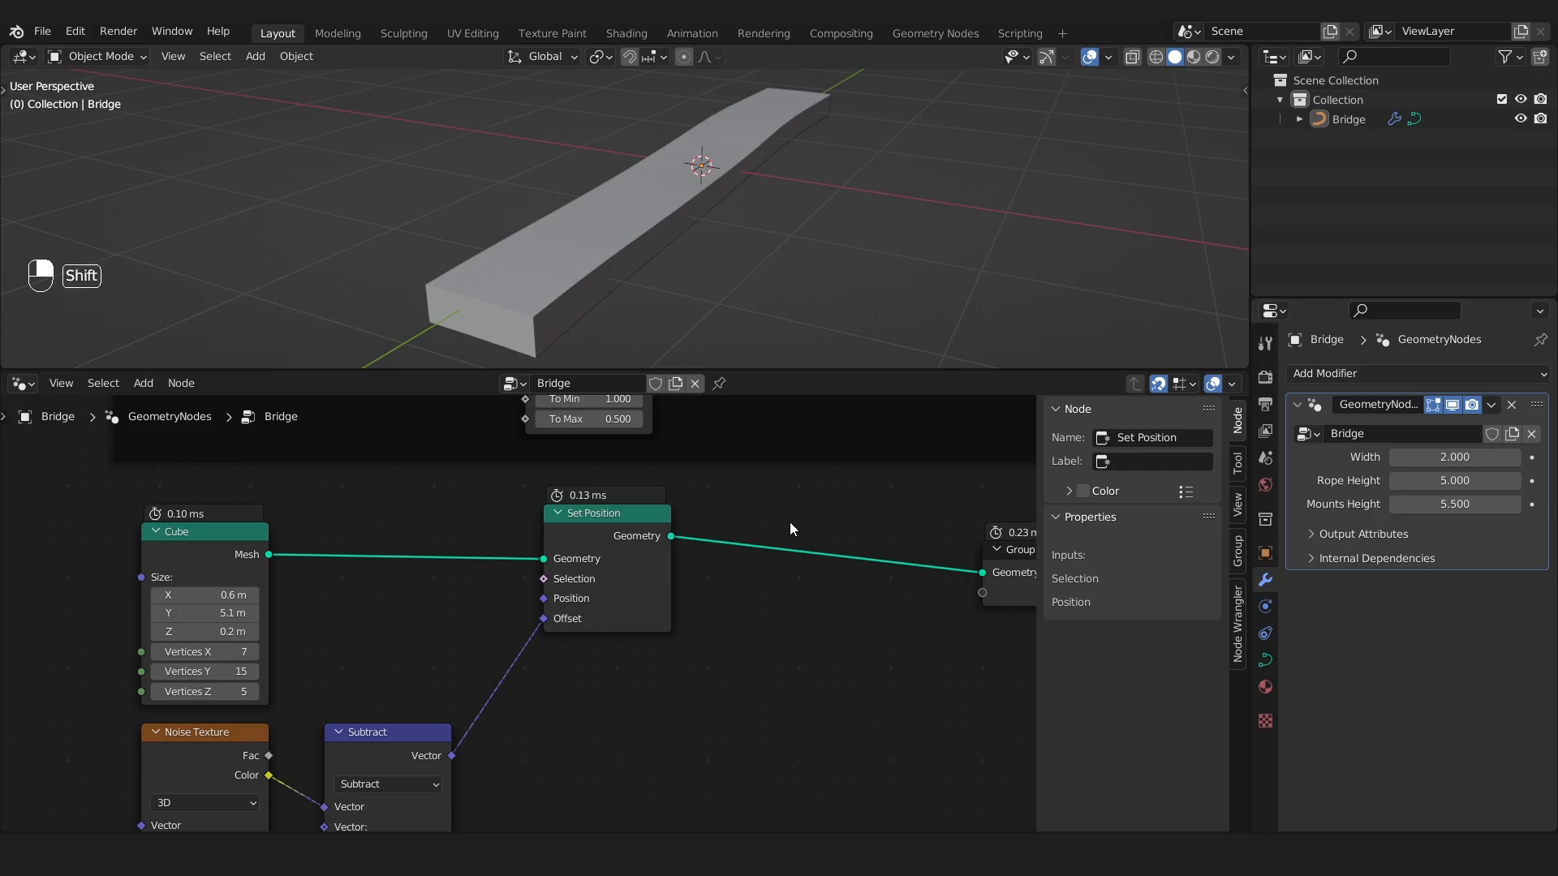
Insert a Subdivision Surface node on the link between Set Position and Group Output, and inspect the smoothed plank.
key(shift+a)
text(subd)
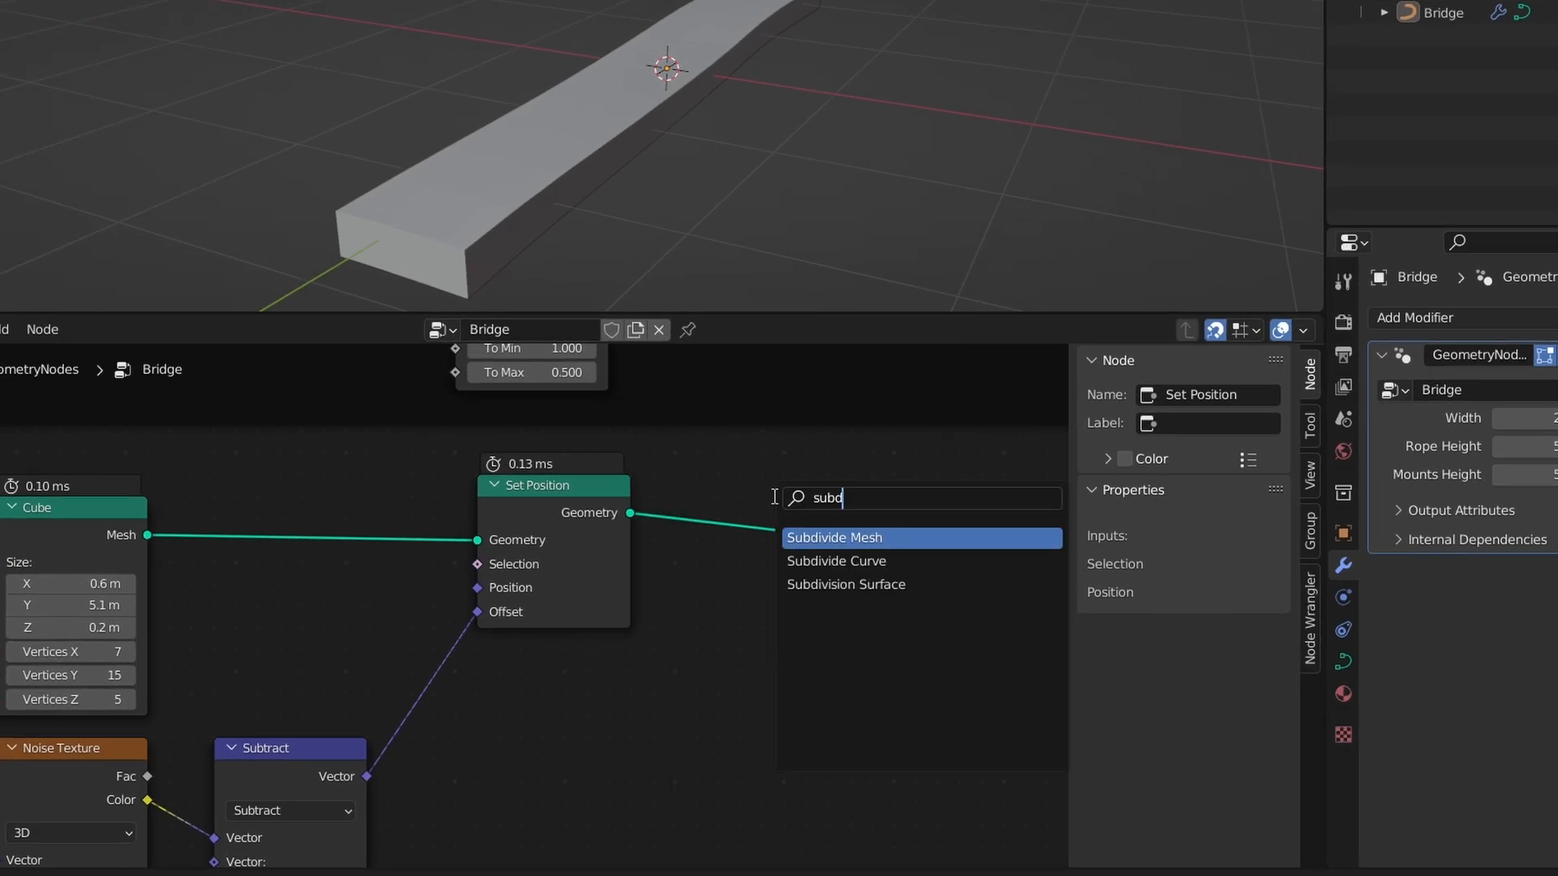
click(846, 584)
click(712, 555)
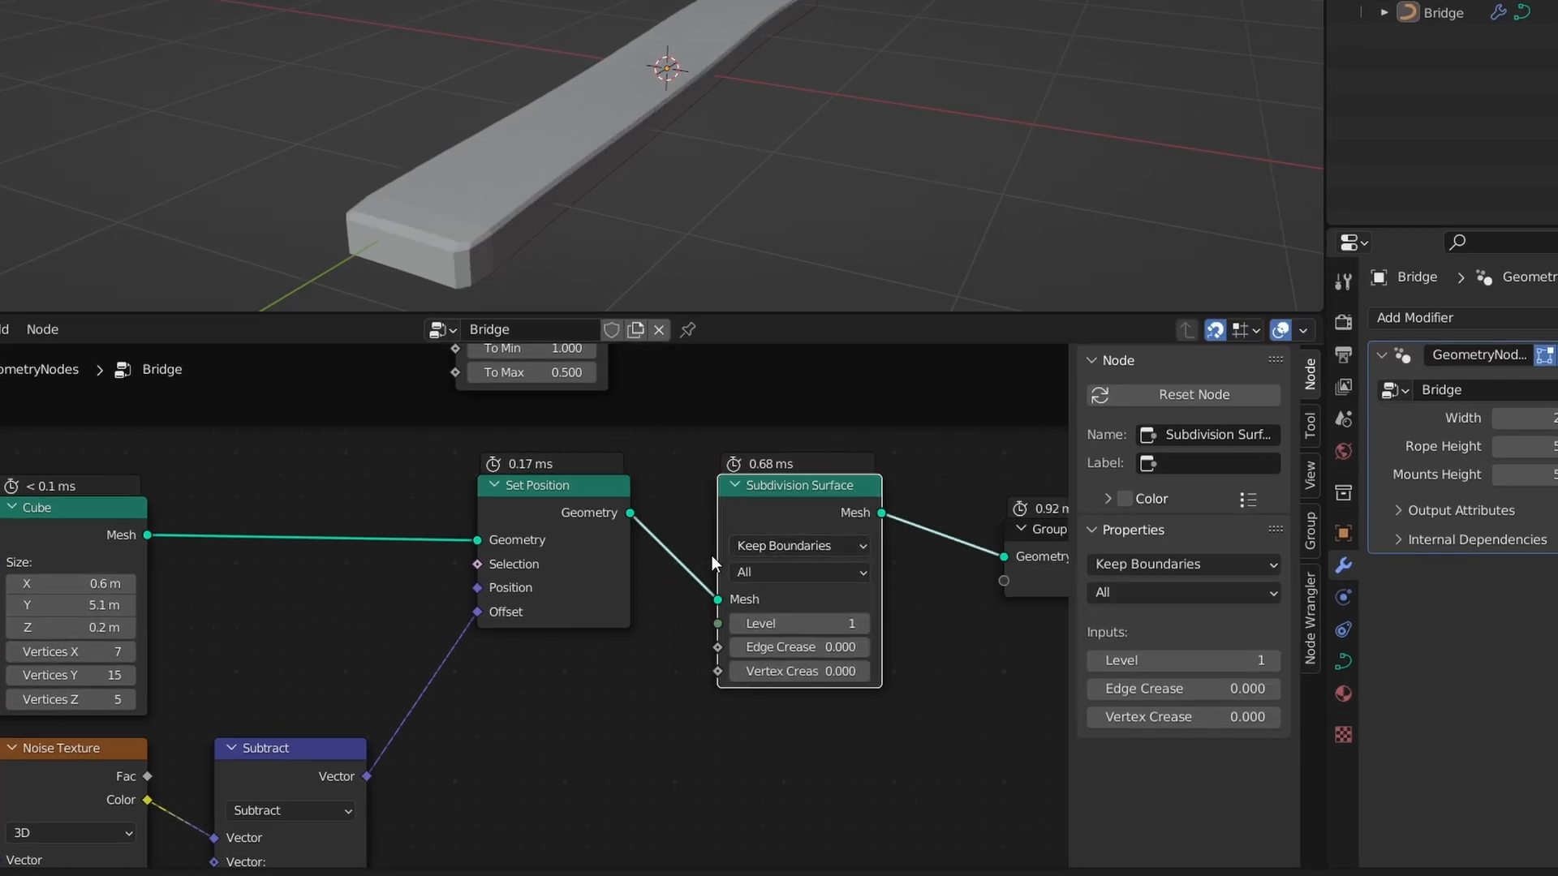
scroll(712, 555, up, 1)
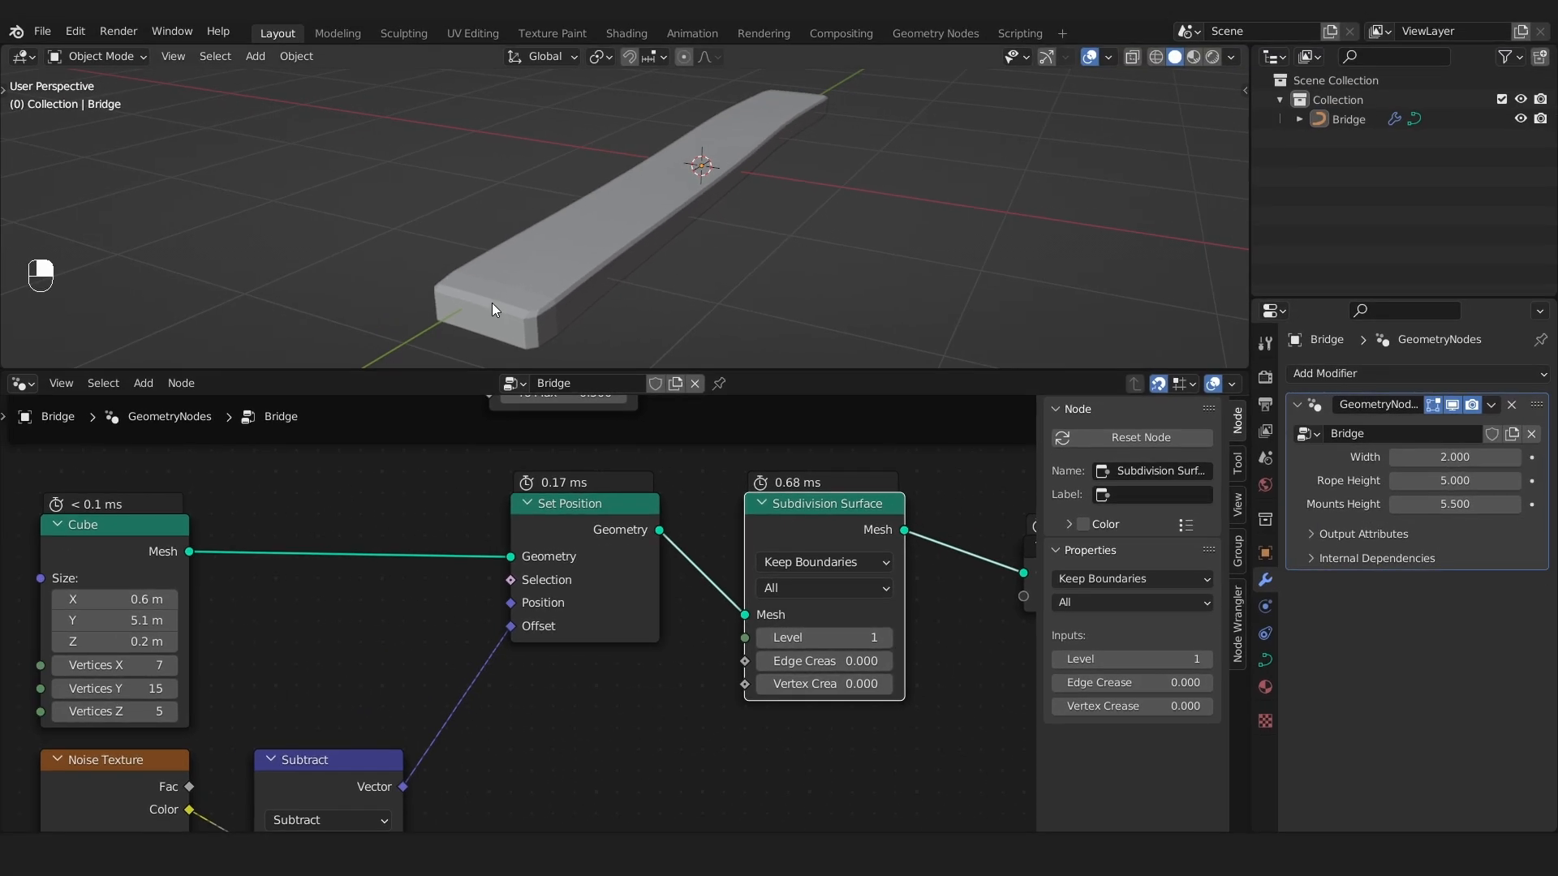
alt+drag(415, 234, 601, 171)
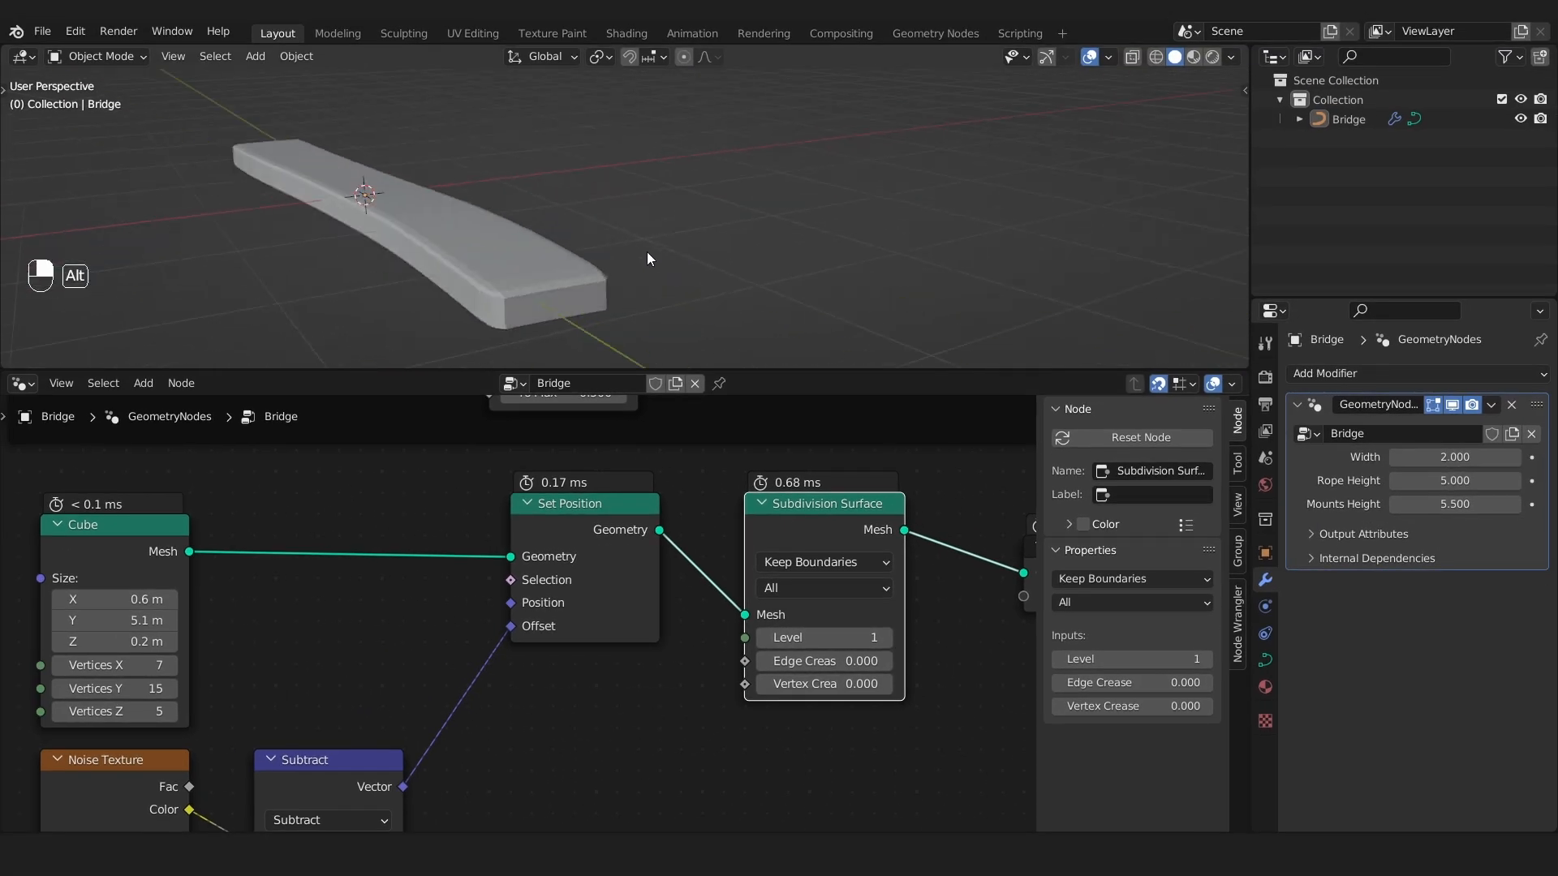
alt+drag(647, 258, 704, 245)
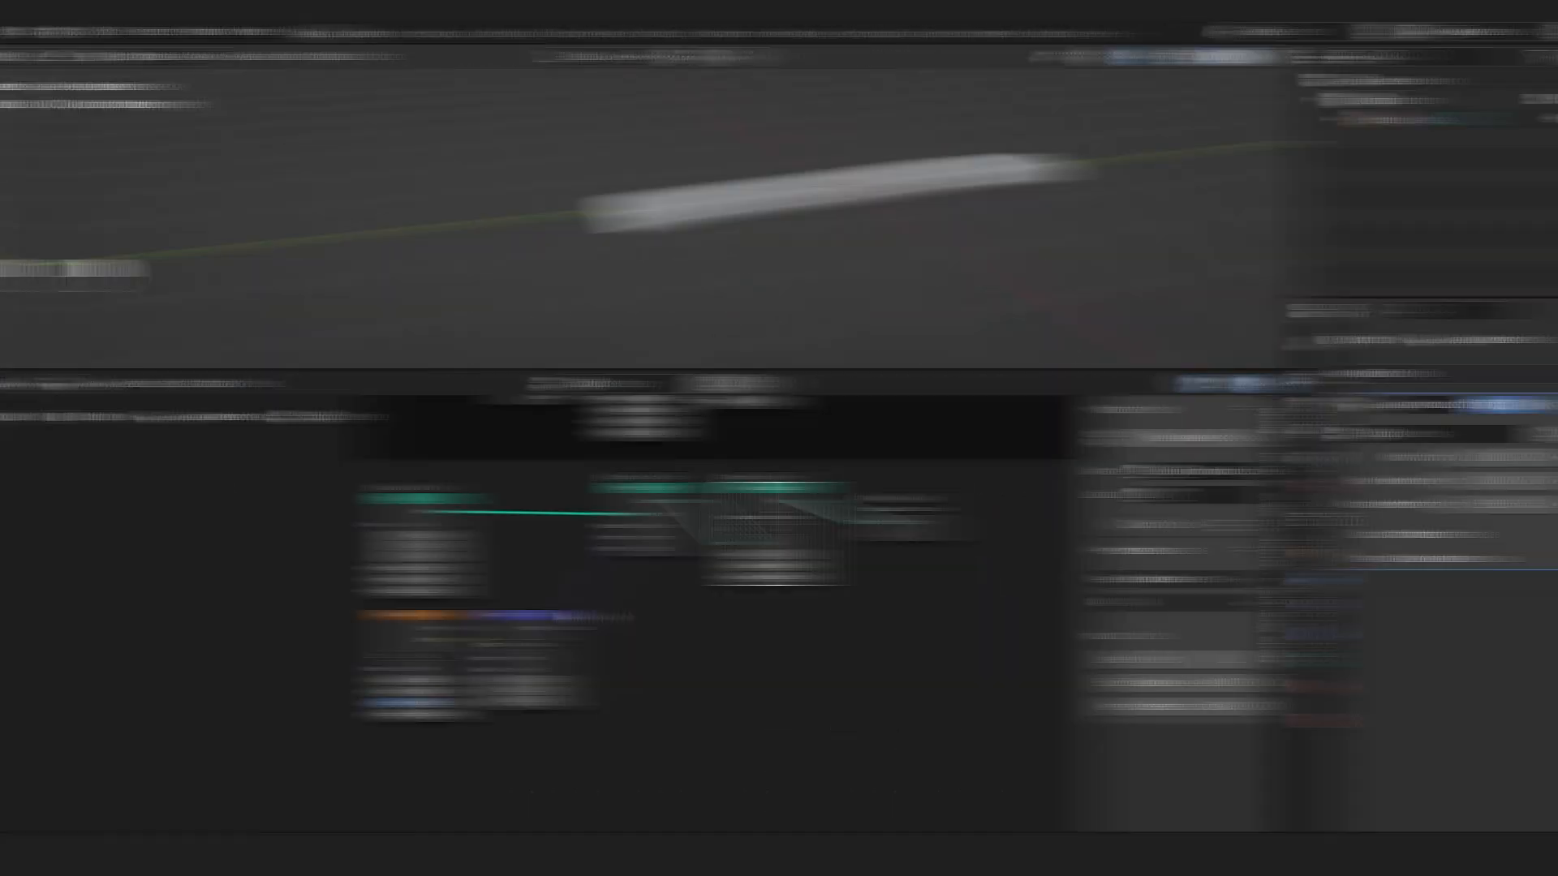
Move the Group Output node back to the far end of the node tree and cut its link from the Subdivision Surface node.
scroll(777, 629, down, 7)
middle_drag(792, 586, 392, 705)
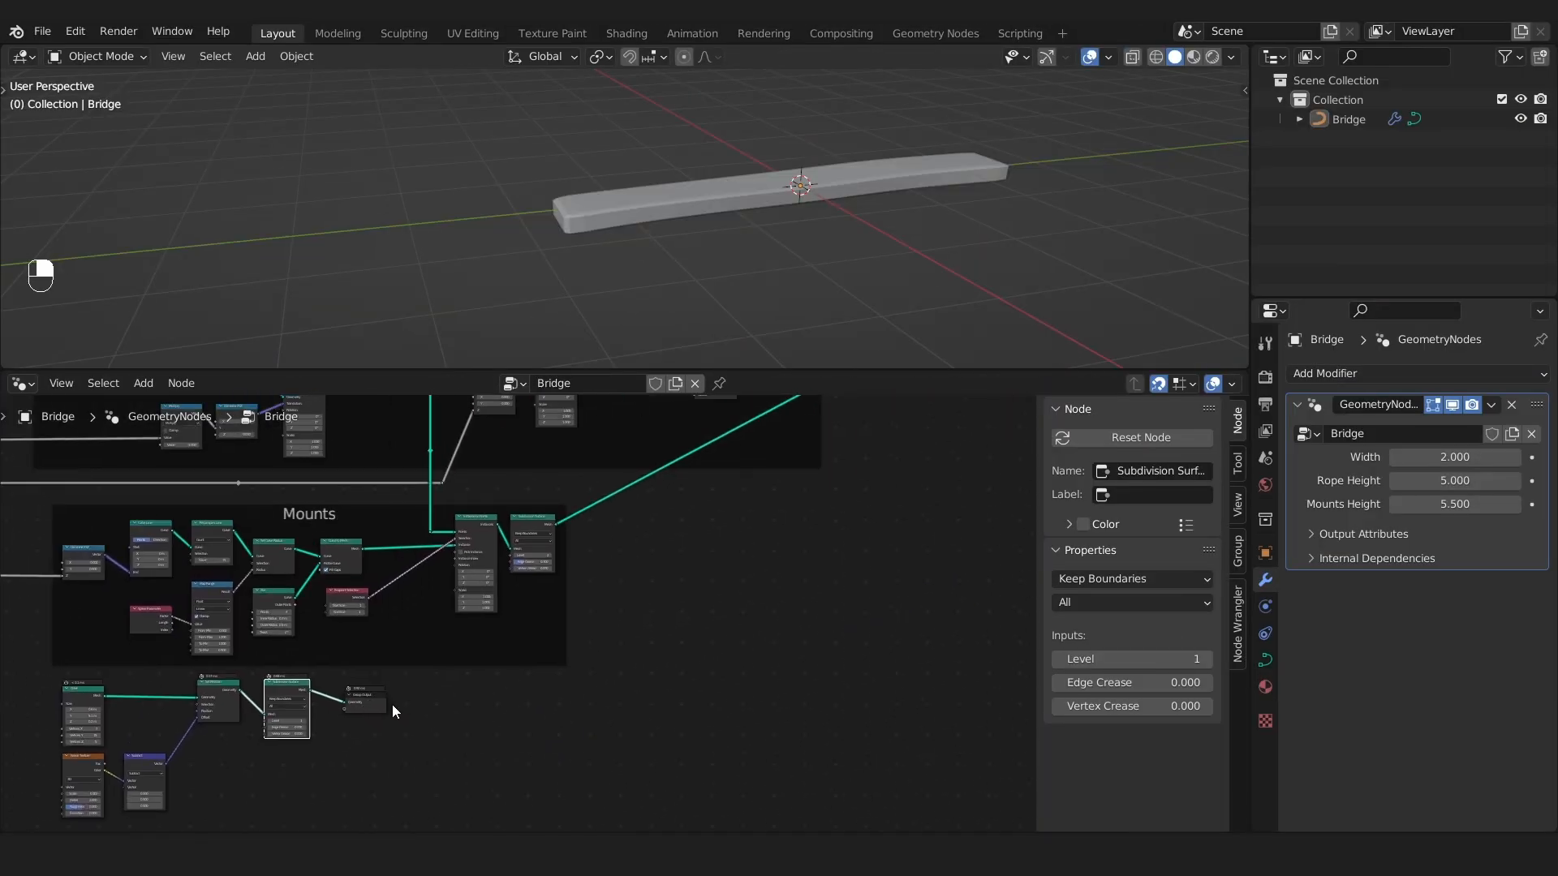
scroll(386, 709, down, 2)
drag(382, 711, 859, 477)
scroll(487, 690, up, 5)
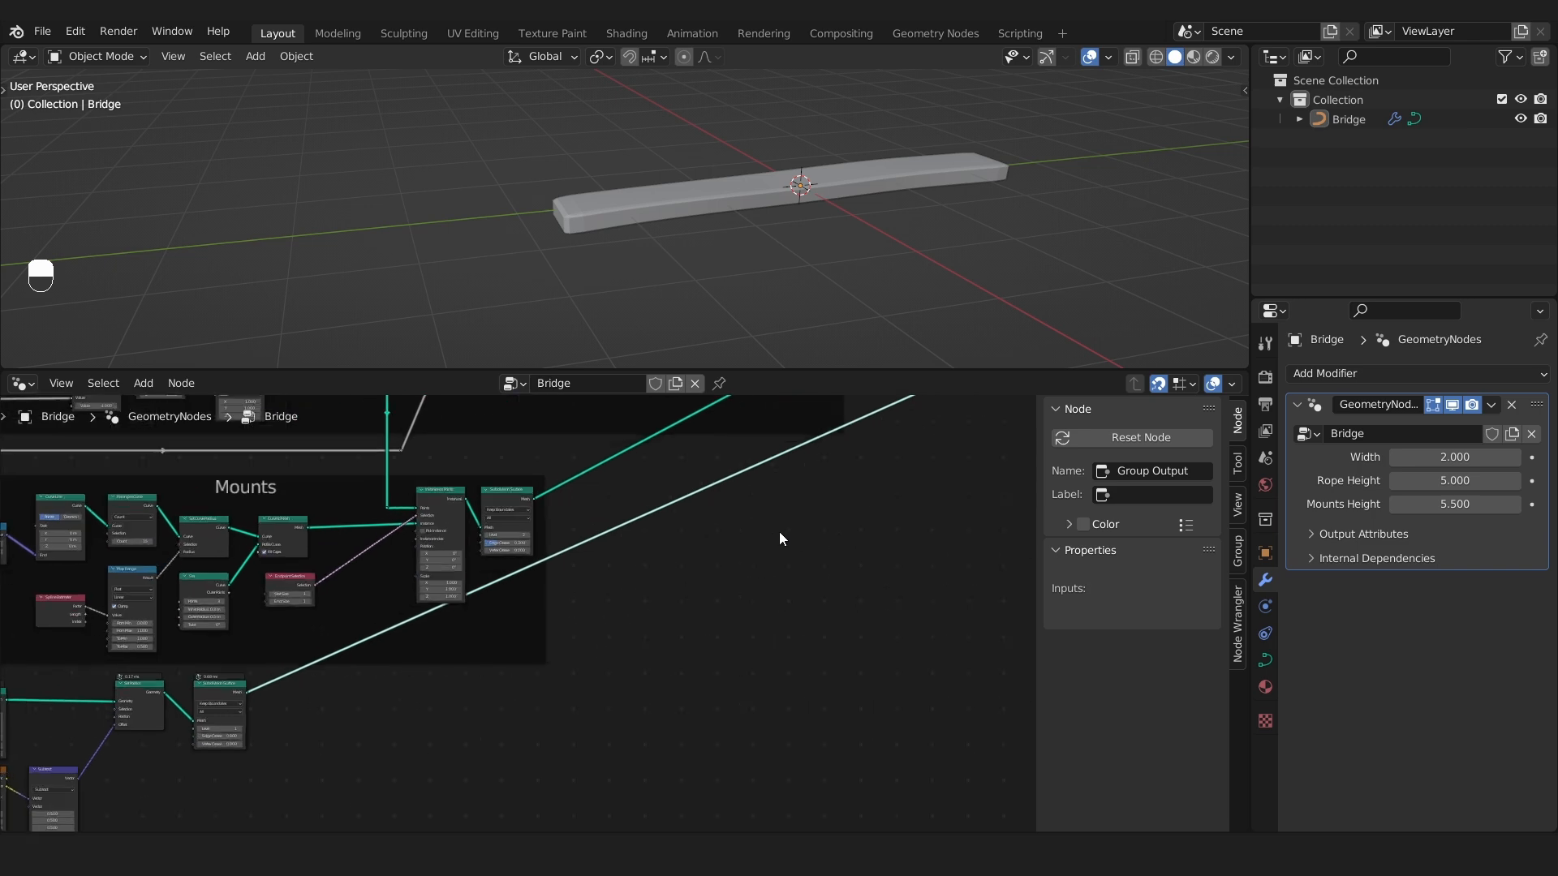
mouse_move(626, 487)
ctrl+right_down()
mouse_move(765, 625)
mouse_move(751, 635)
ctrl+right_up()
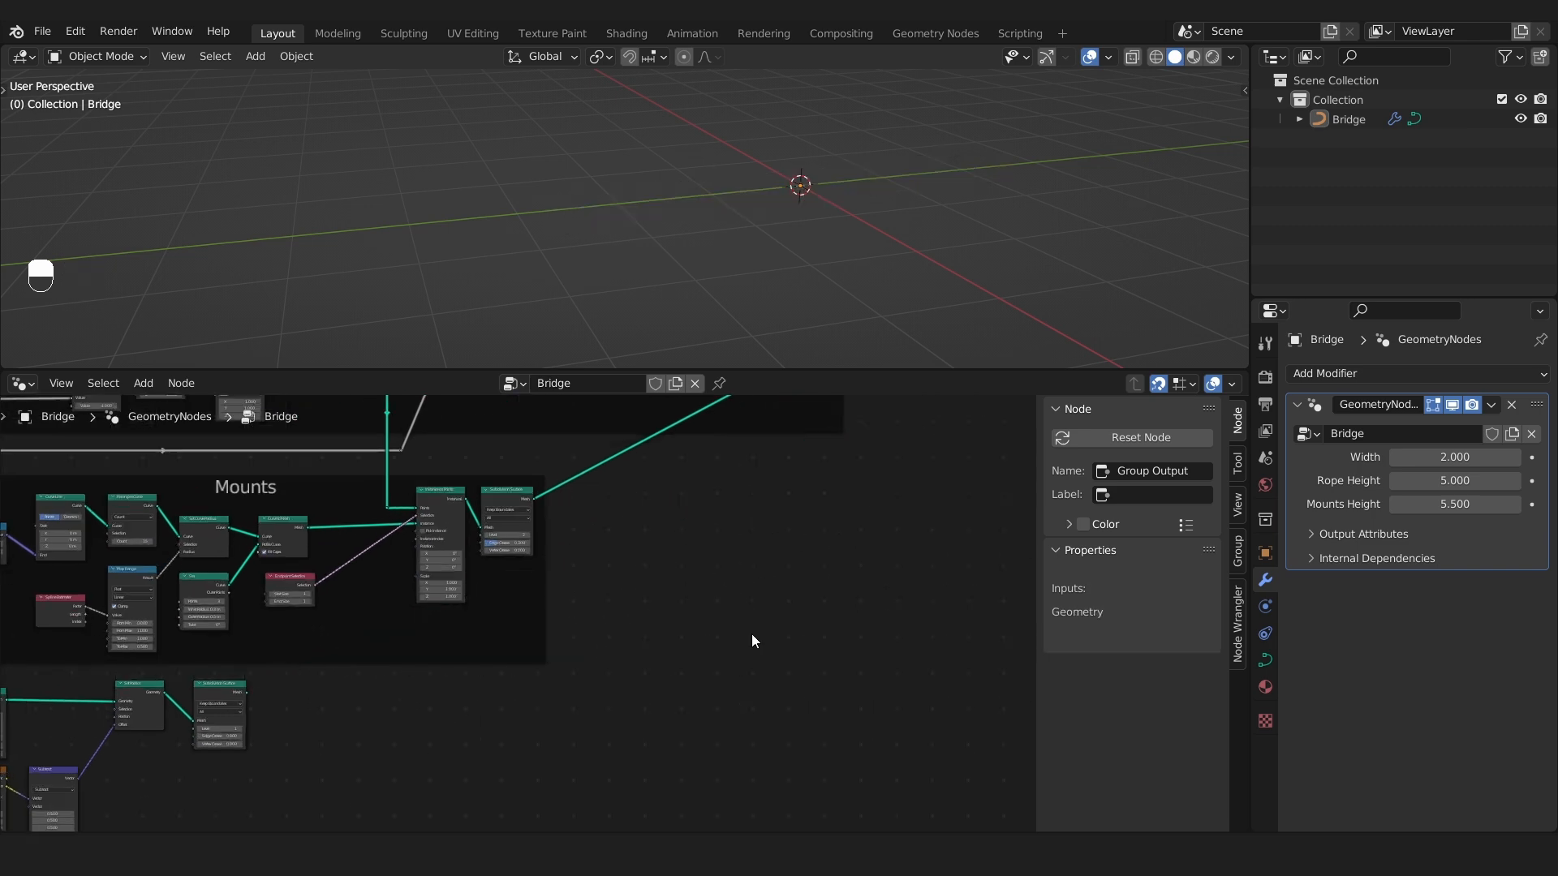
Connect the plank's Subdivision Surface Mesh output to the final Join Geometry node, and link that node's output to Group Output.
scroll(246, 697, up, 7)
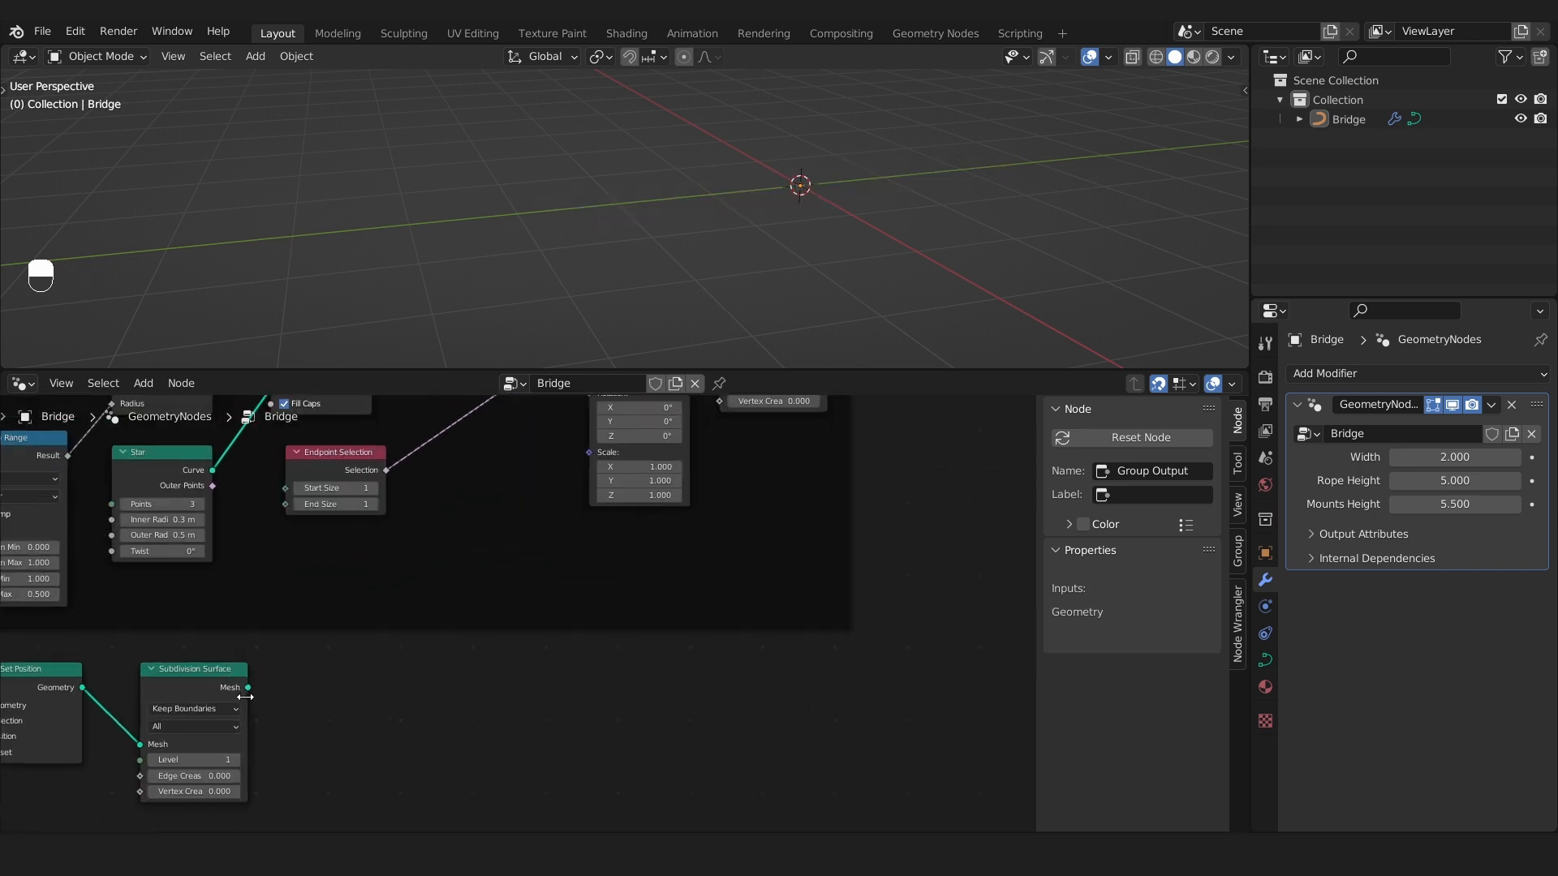
scroll(250, 690, up, 2)
shift+click(250, 690)
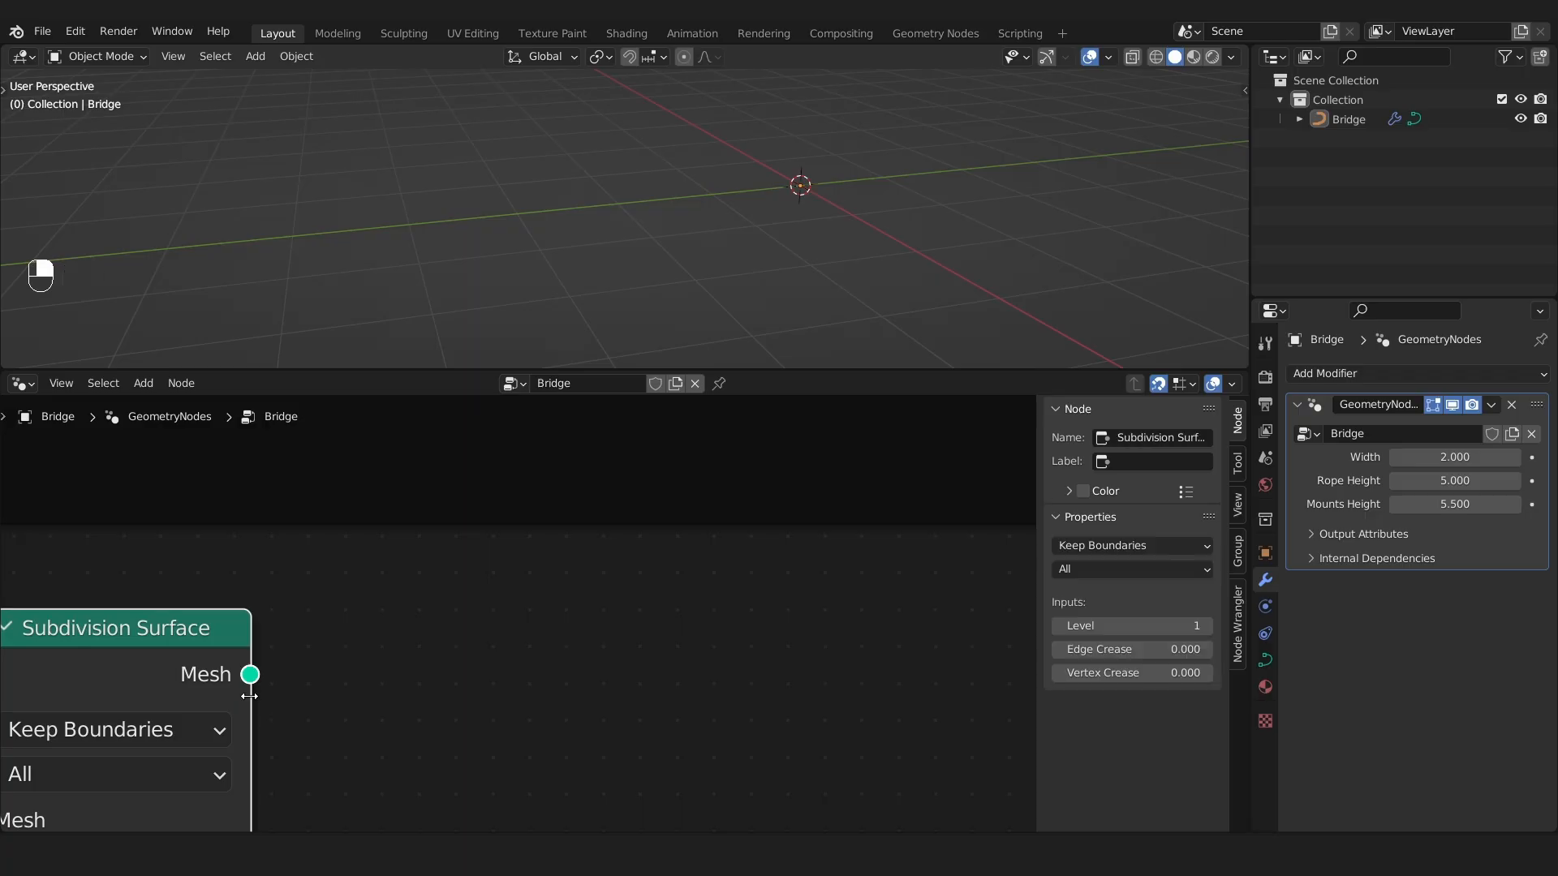
scroll(250, 694, down, 2)
middle_drag(203, 734, 133, 628)
scroll(455, 568, down, 6)
scroll(536, 678, up, 7)
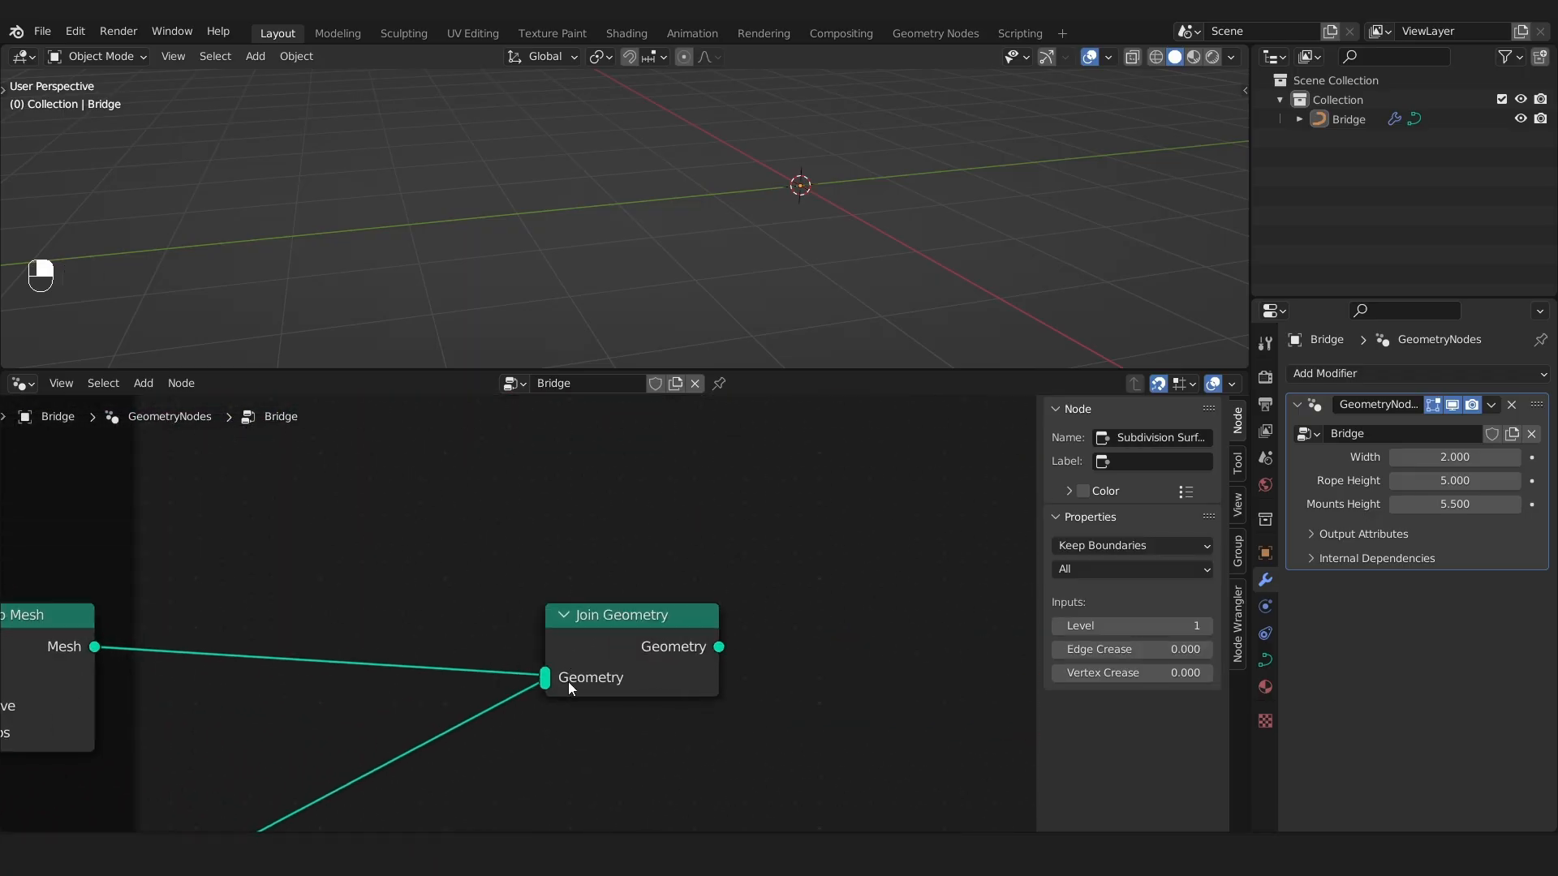
click(539, 680)
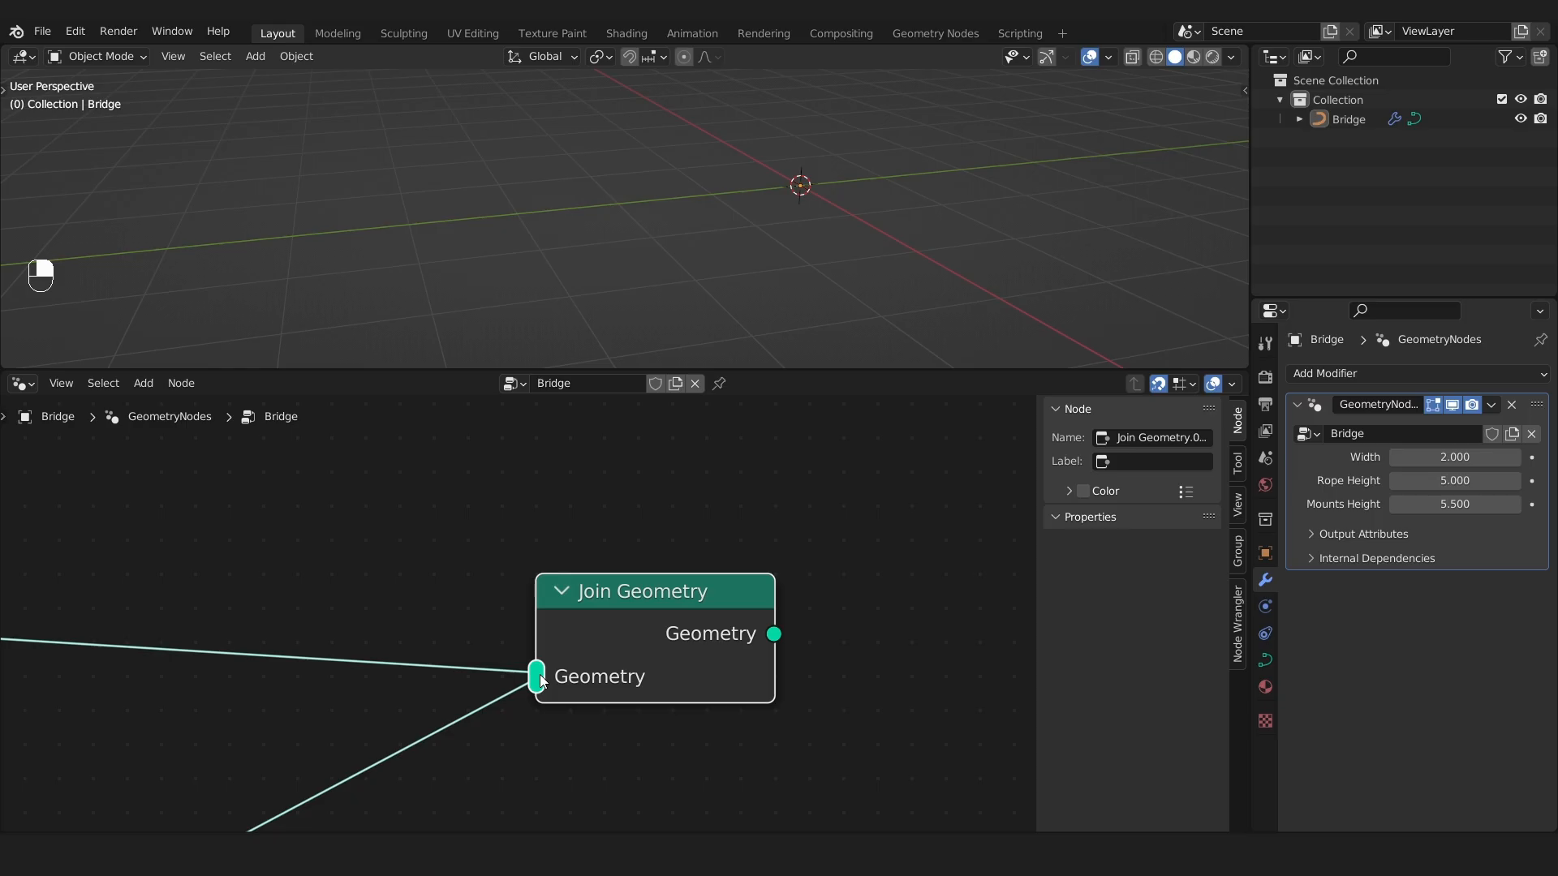
key(f)
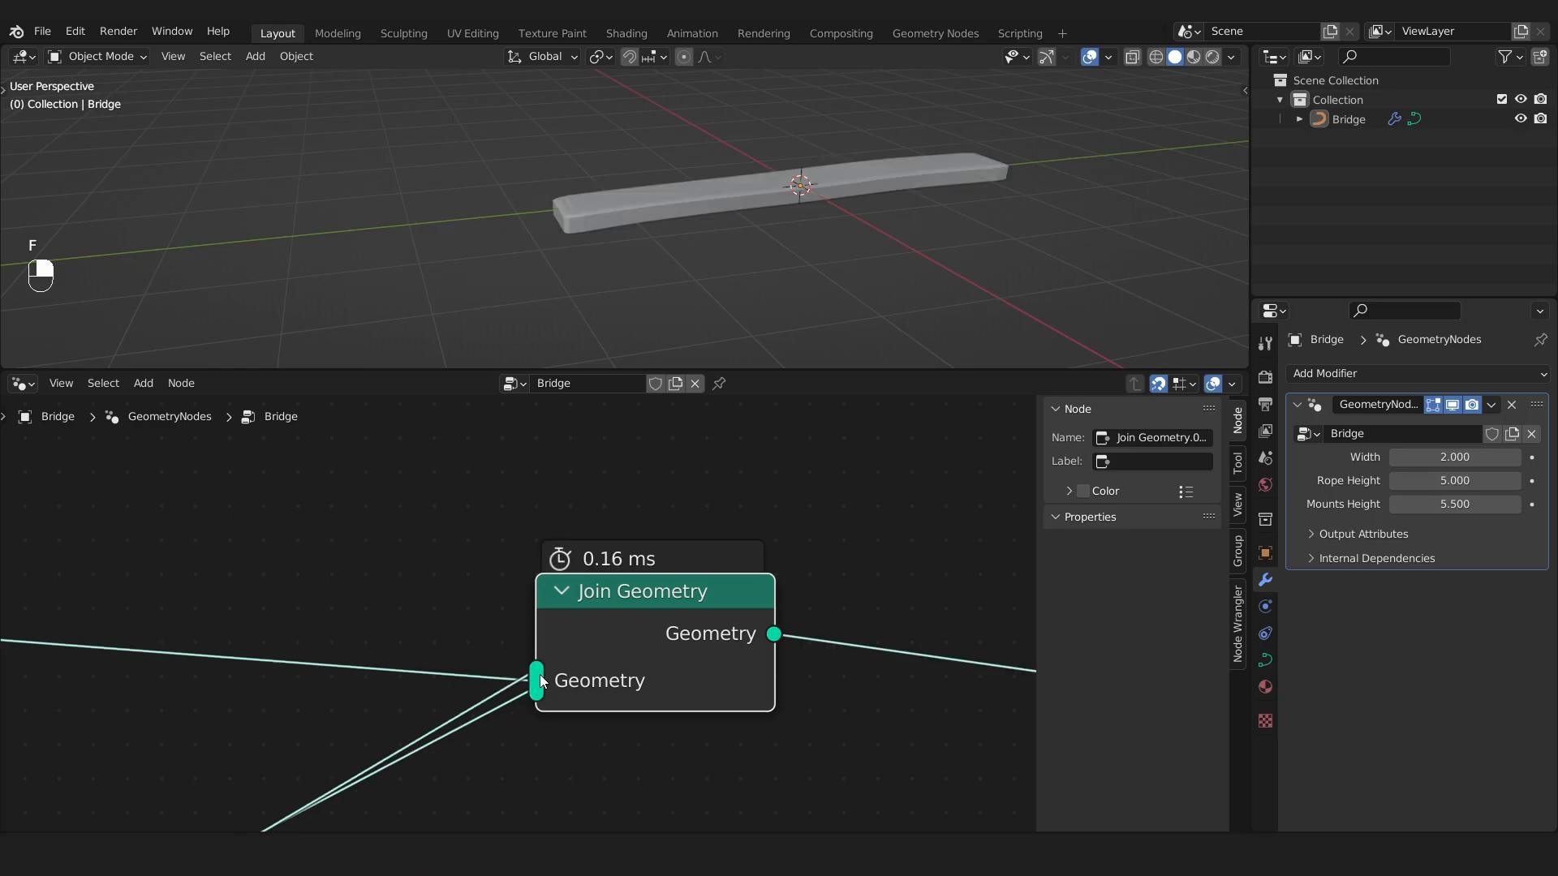
Review the whole node tree and trace the link from the plank's Subdivision Surface node to the Join Geometry node.
scroll(539, 680, down, 10)
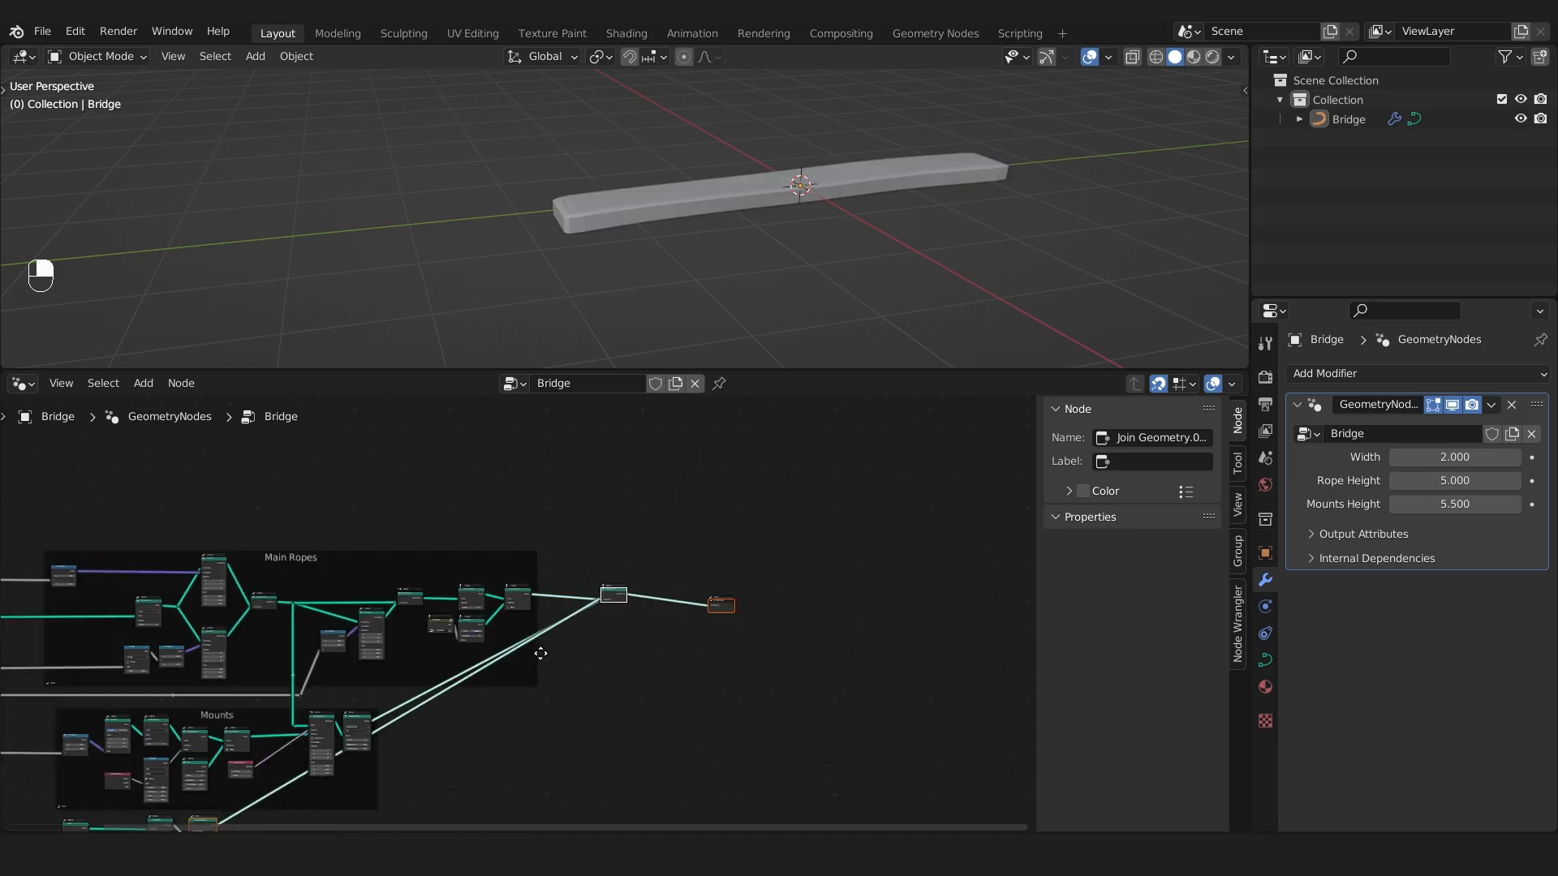
middle_drag(737, 489, 649, 658)
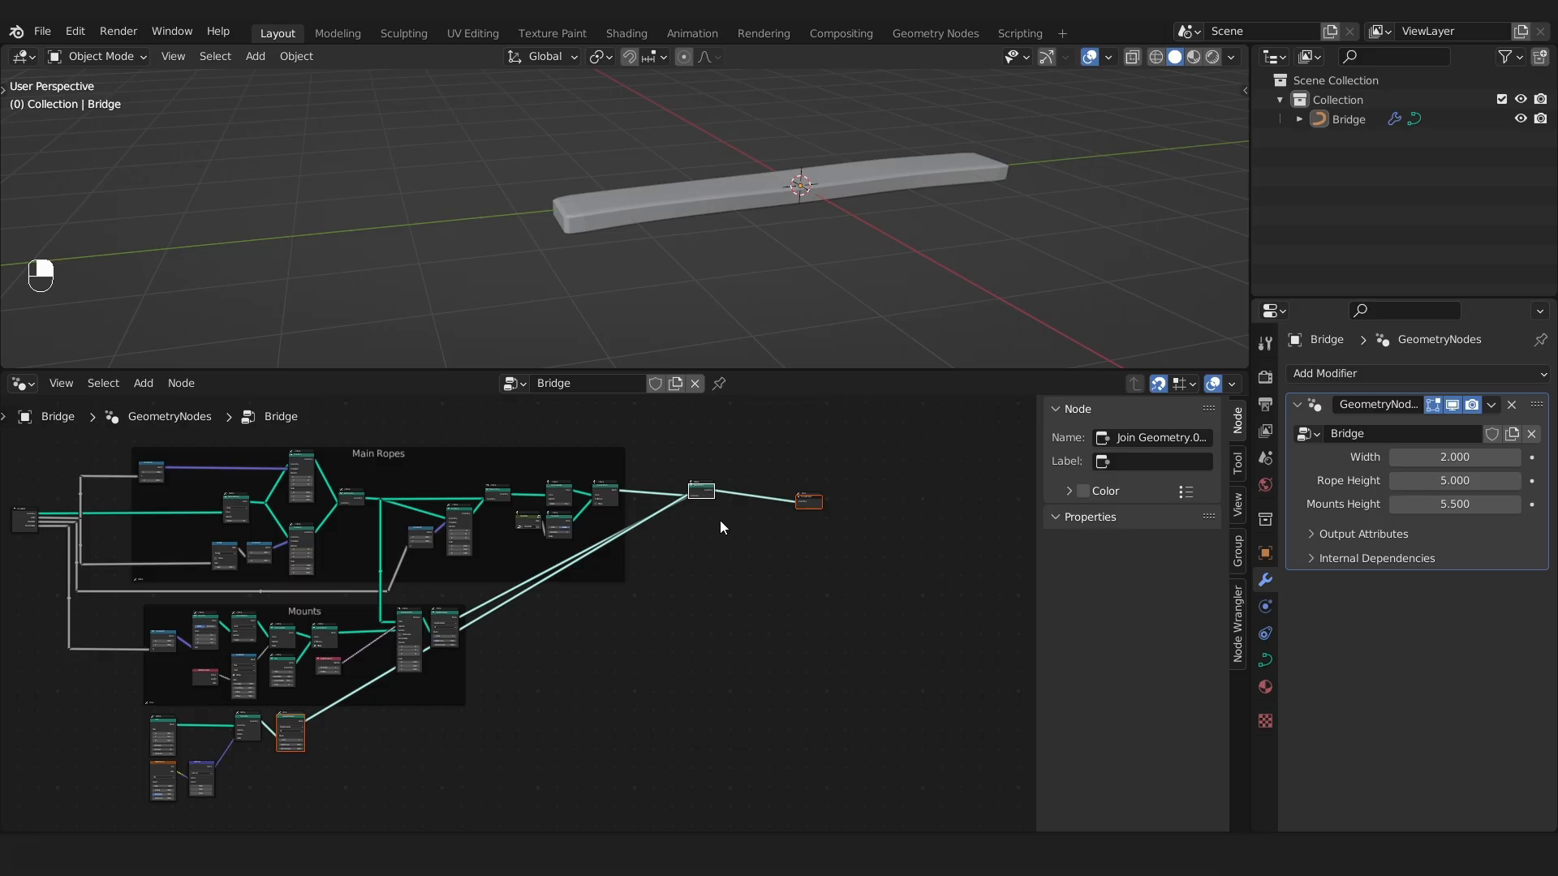
click(675, 611)
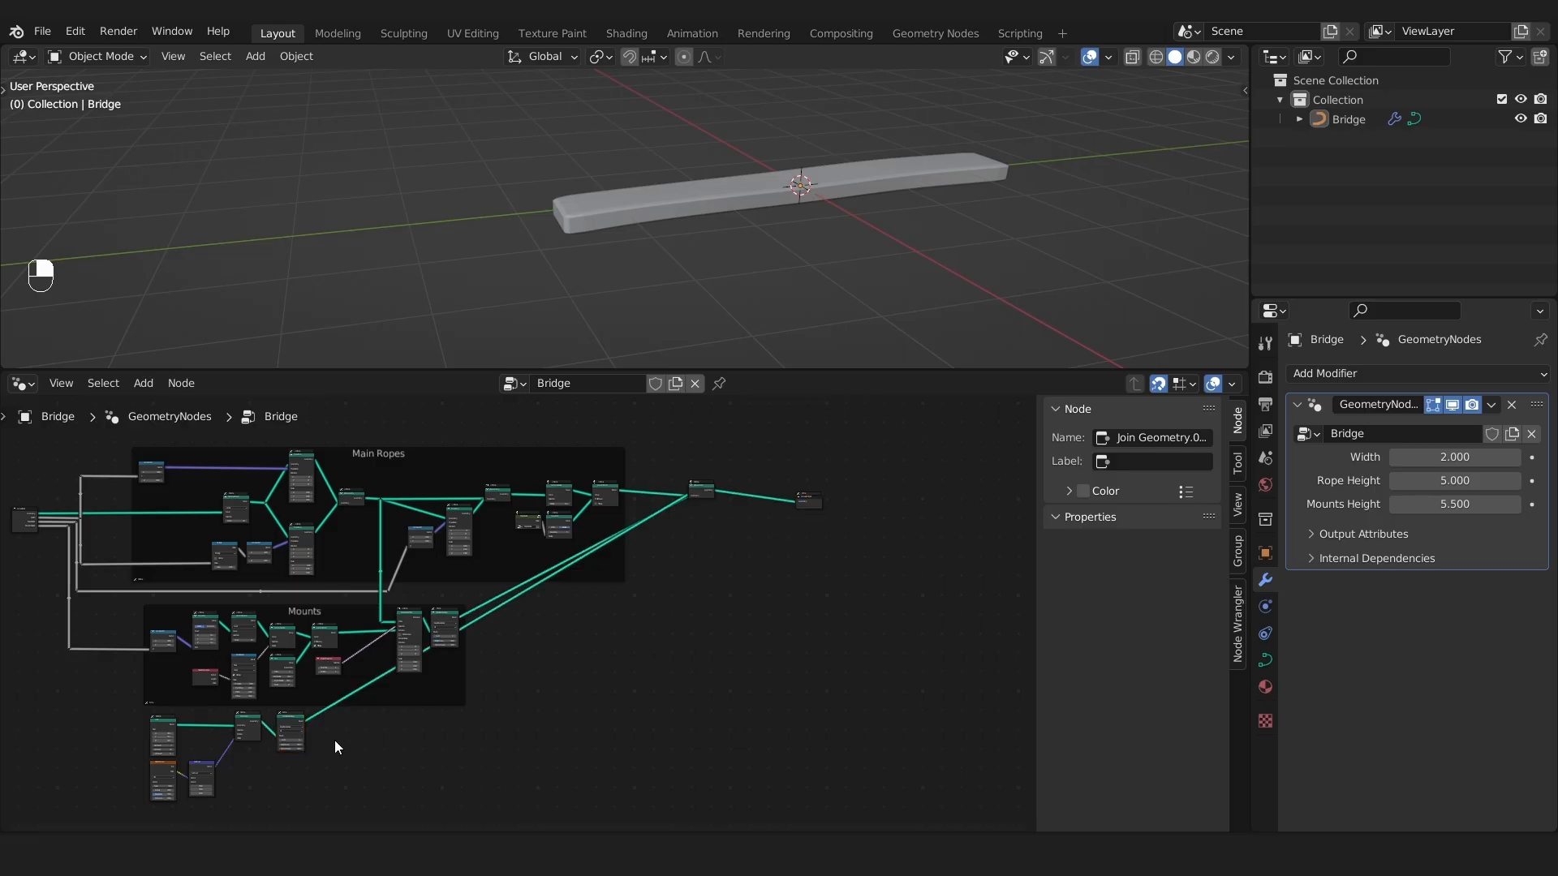
scroll(295, 722, up, 6)
click(321, 708)
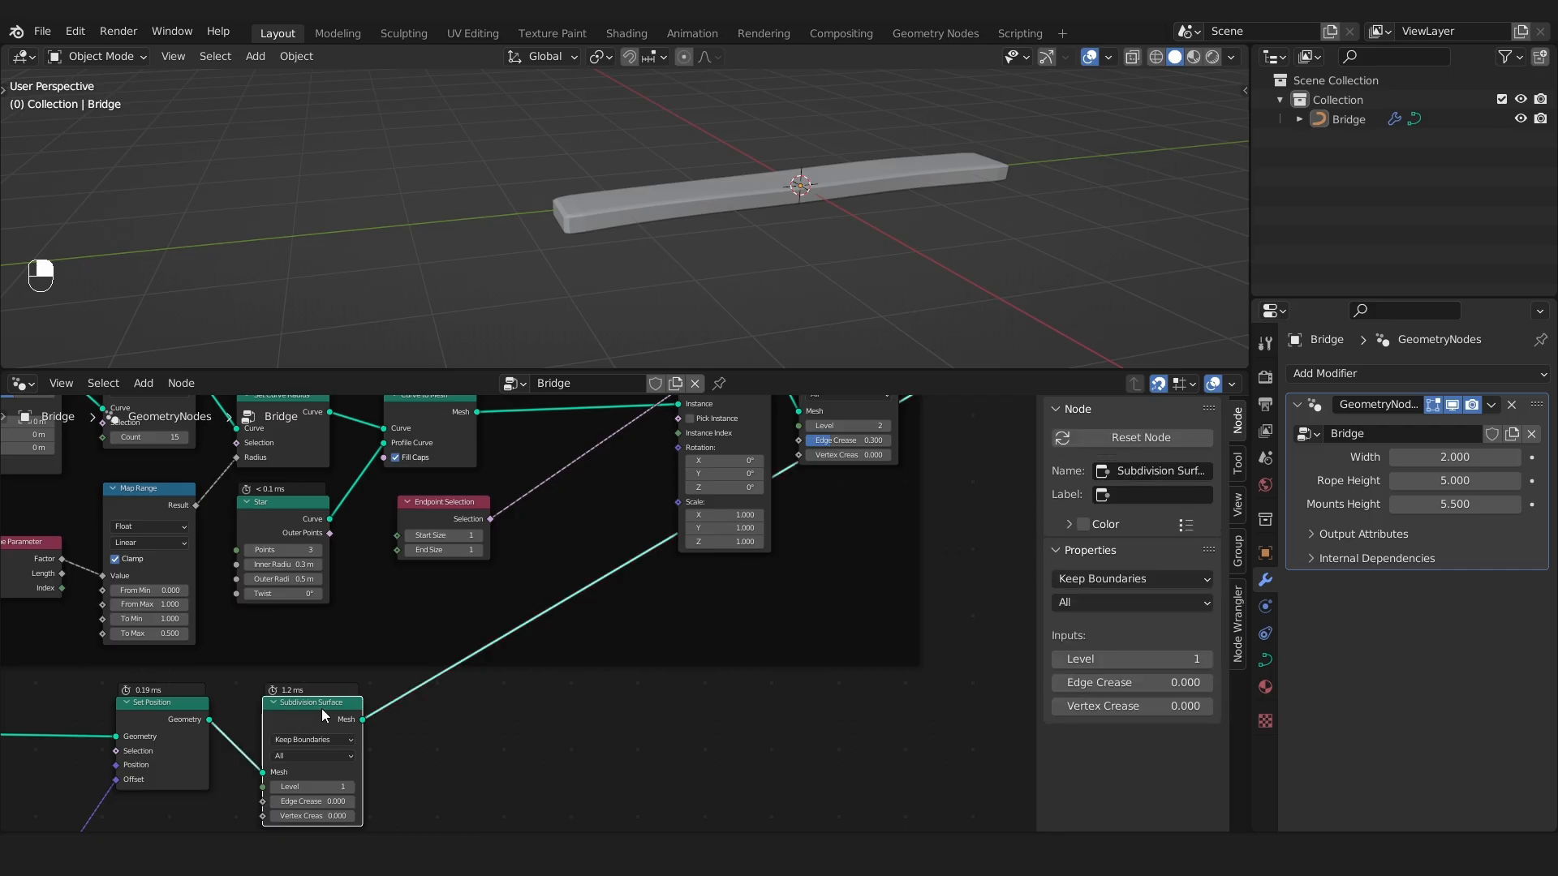
scroll(321, 708, down, 8)
scroll(436, 641, up, 10)
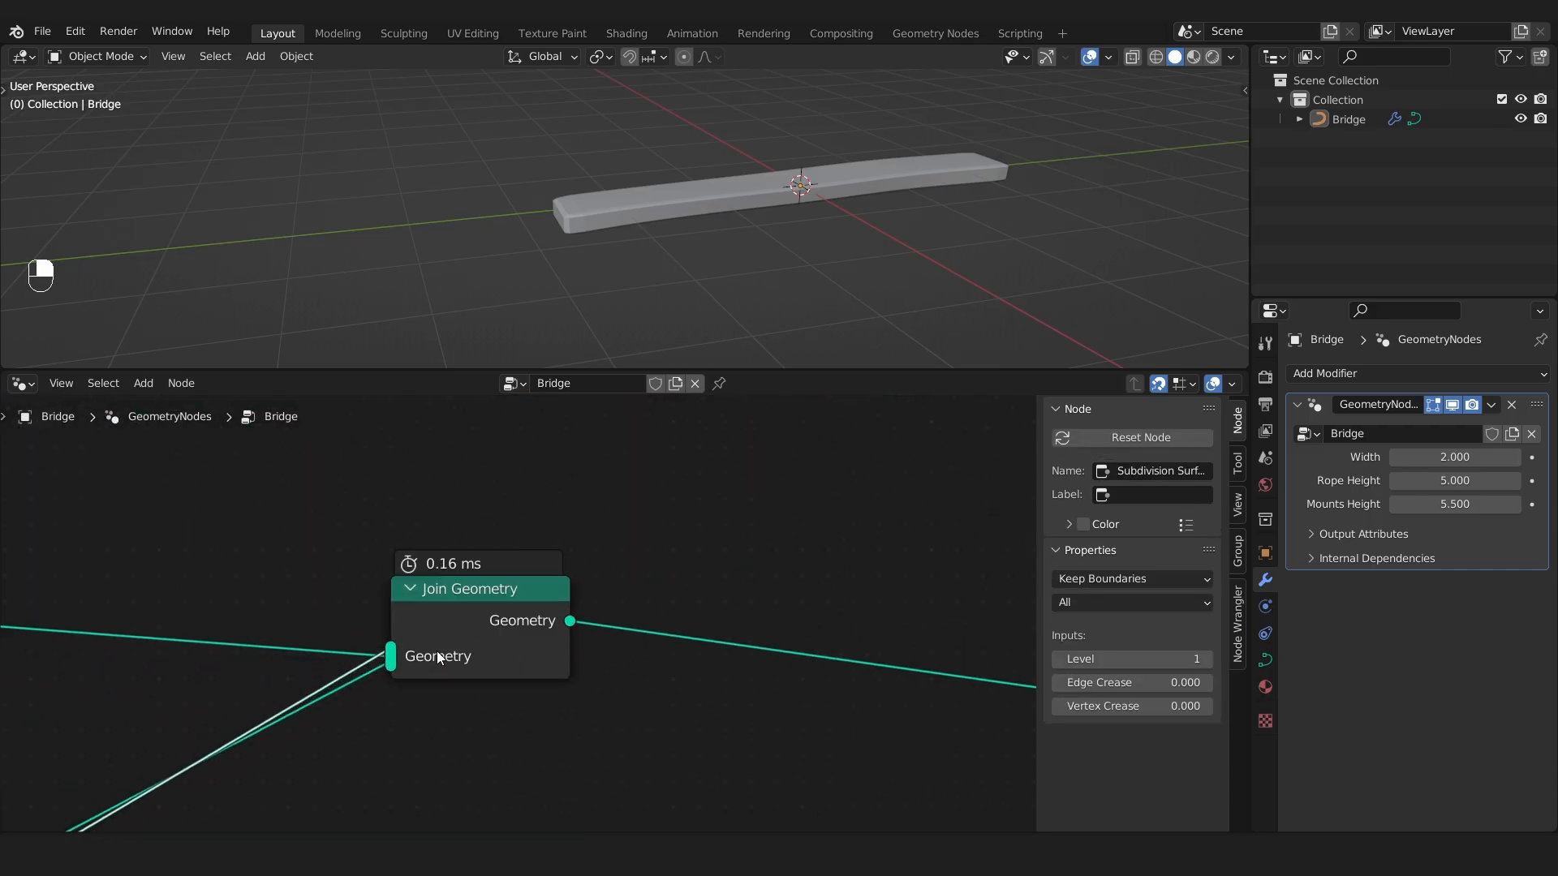
Review the whole node tree and examine the plank's position relative to the ropes and mounts from several angles.
click(436, 656)
scroll(521, 617, down, 9)
middle_drag(428, 723, 692, 599)
mouse_move(805, 245)
middle_down()
mouse_move(806, 281)
mouse_move(899, 278)
mouse_move(807, 252)
middle_up()
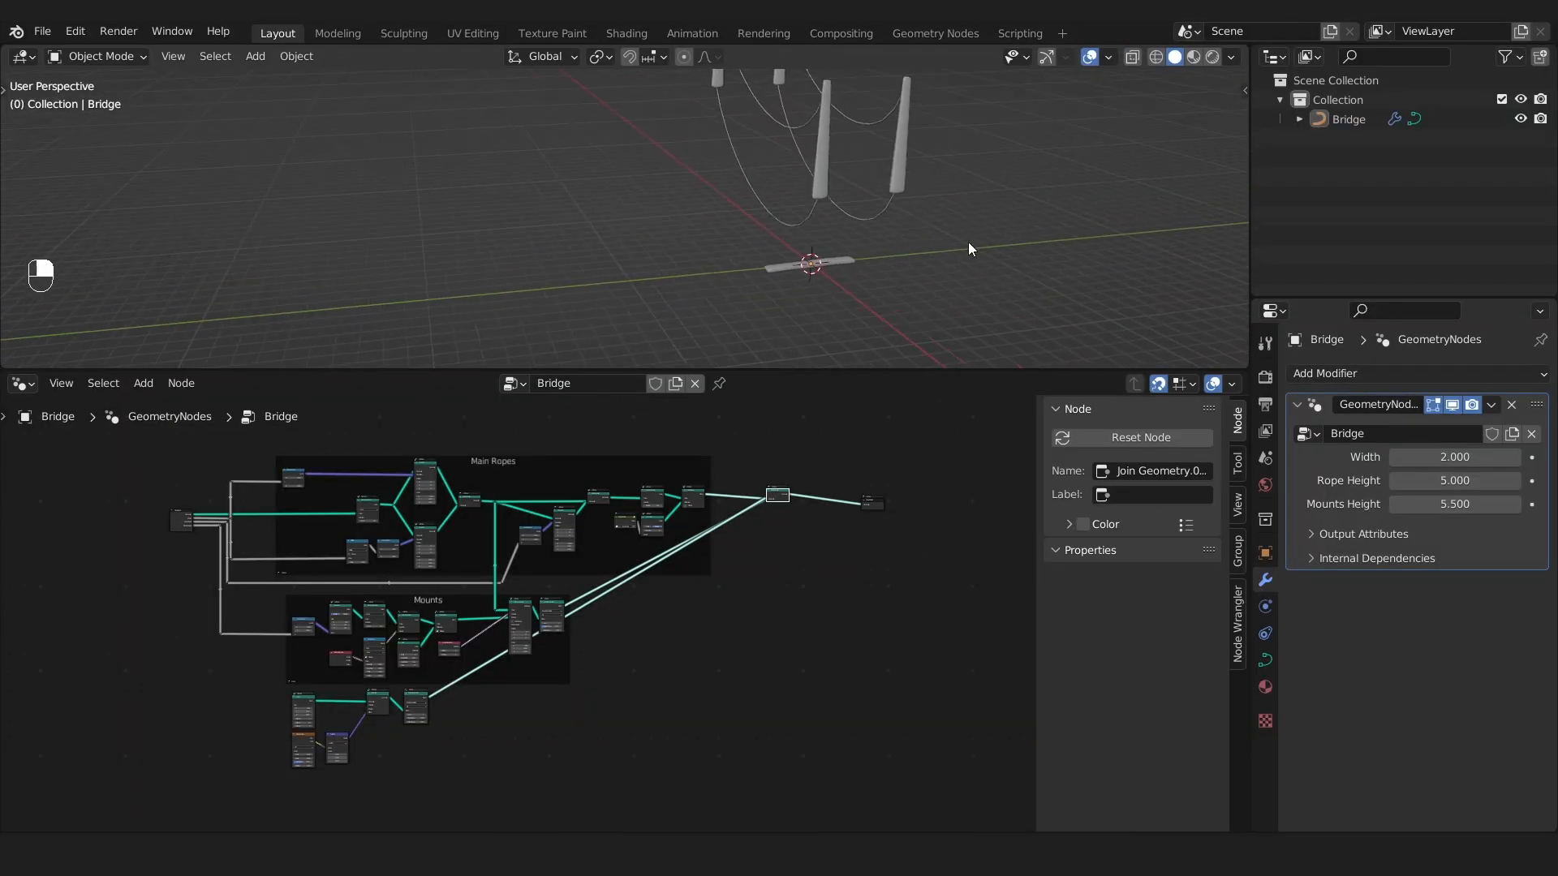
mouse_move(967, 242)
middle_down()
mouse_move(986, 203)
mouse_move(893, 236)
mouse_move(818, 236)
middle_up()
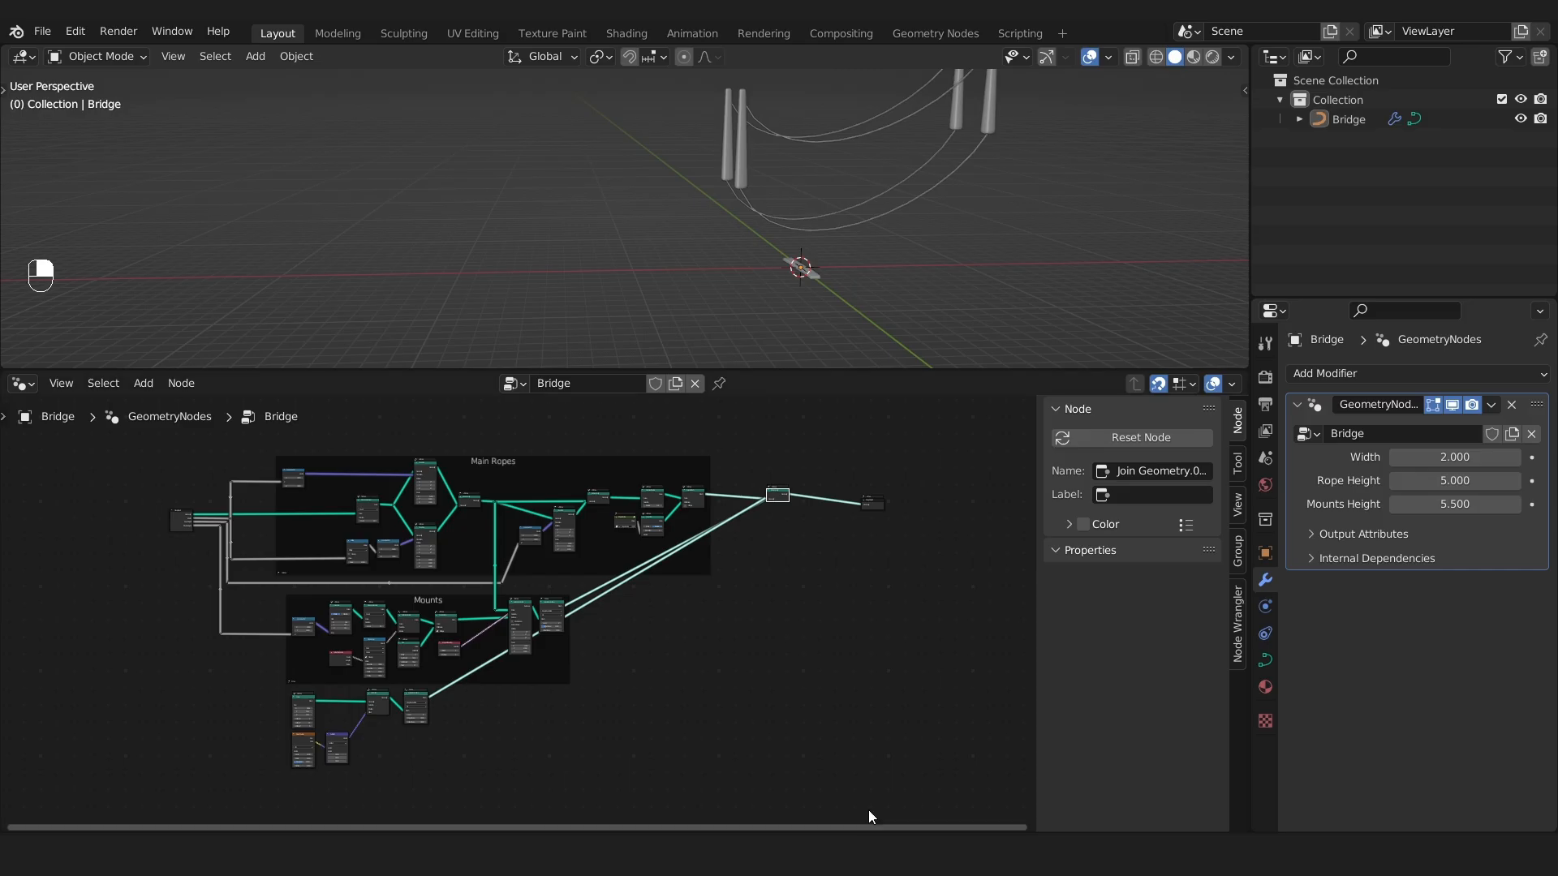
middle_drag(791, 284, 805, 280)
click(810, 280)
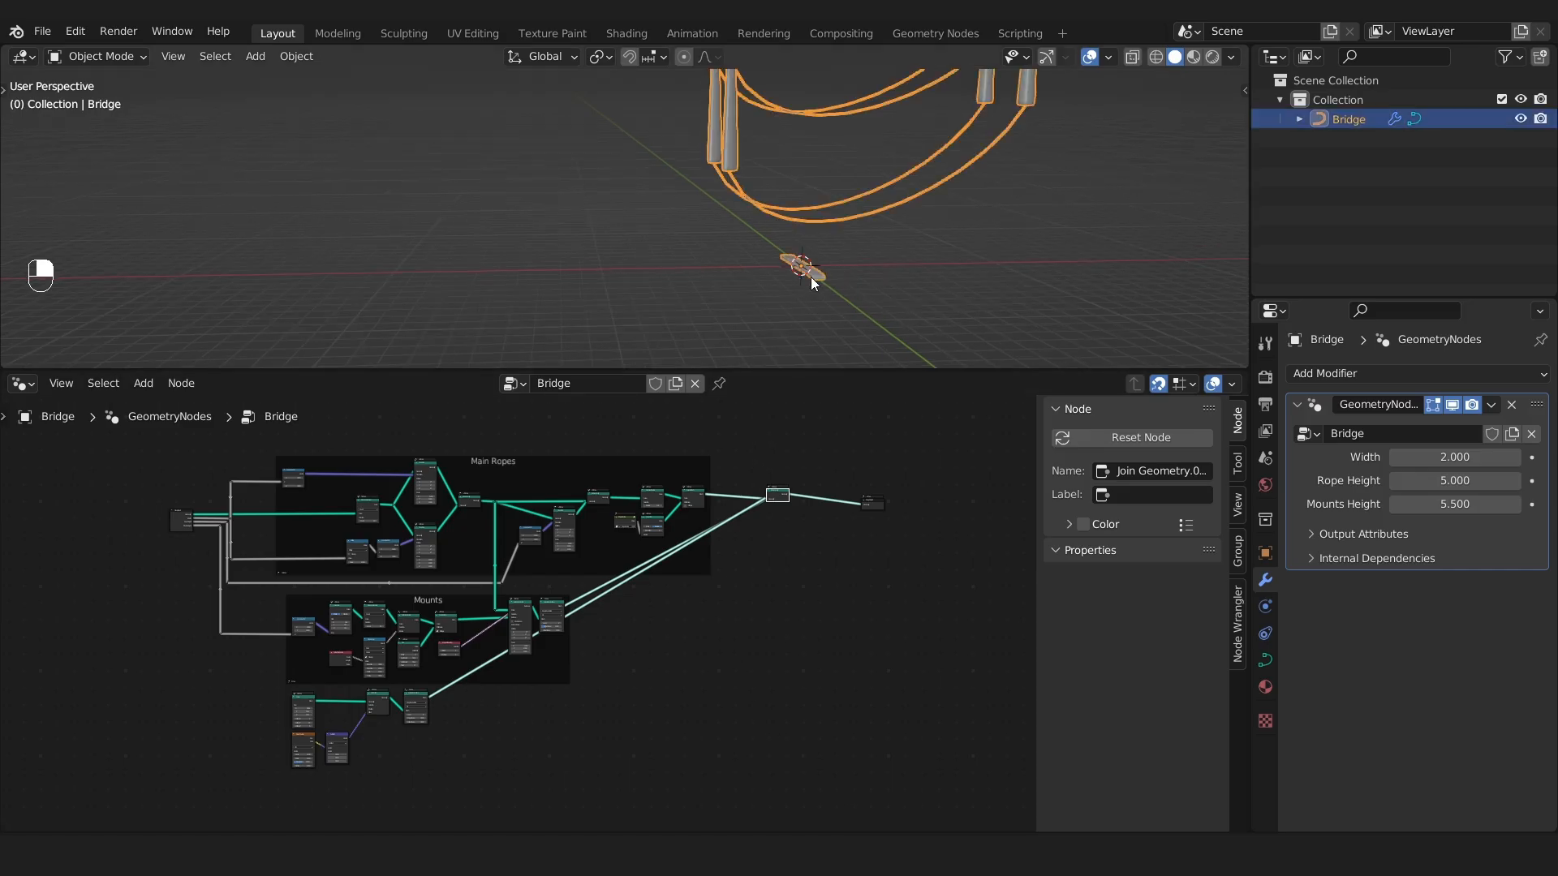
click(815, 284)
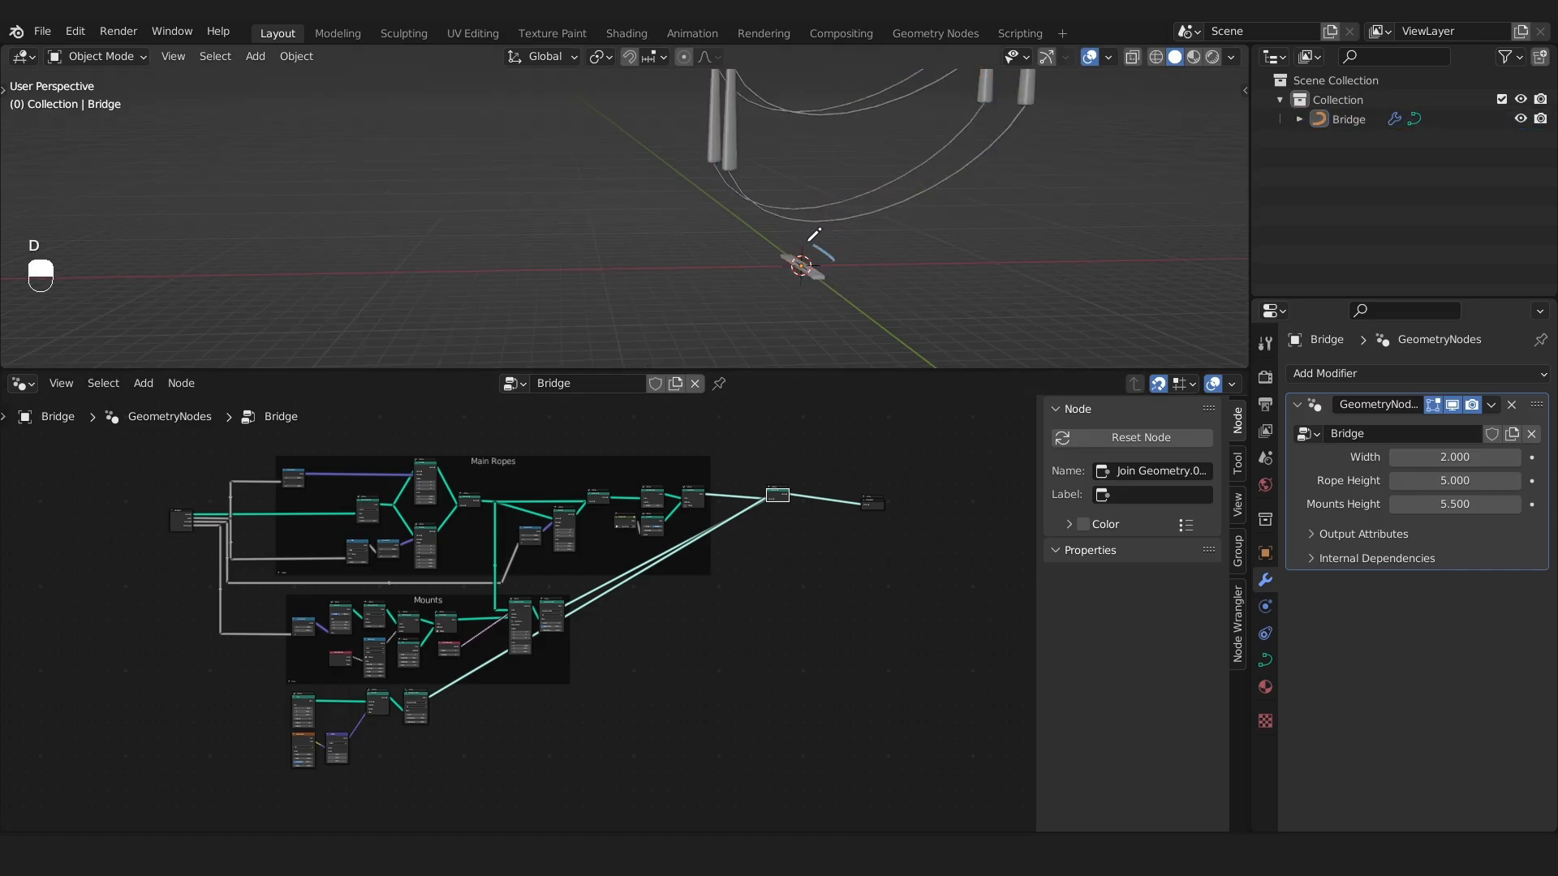
drag(822, 243, 832, 260)
drag(969, 147, 891, 197)
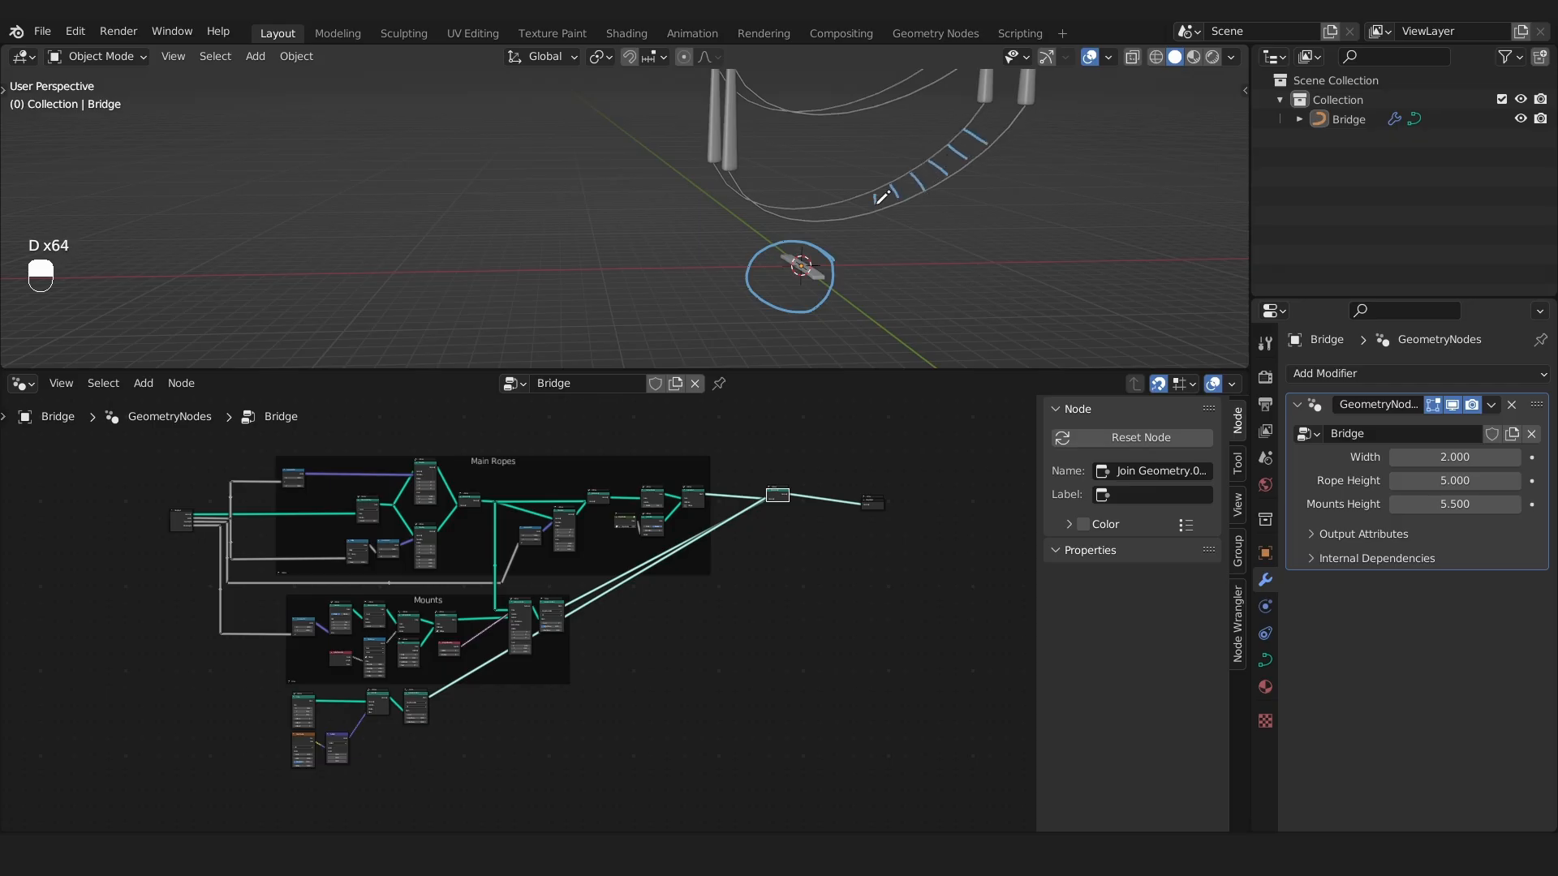
key(ctrl+z)
key(ctrl+z)
key(ctrl+z)
key(ctrl+z)
key(ctrl+z)
key(ctrl+z)
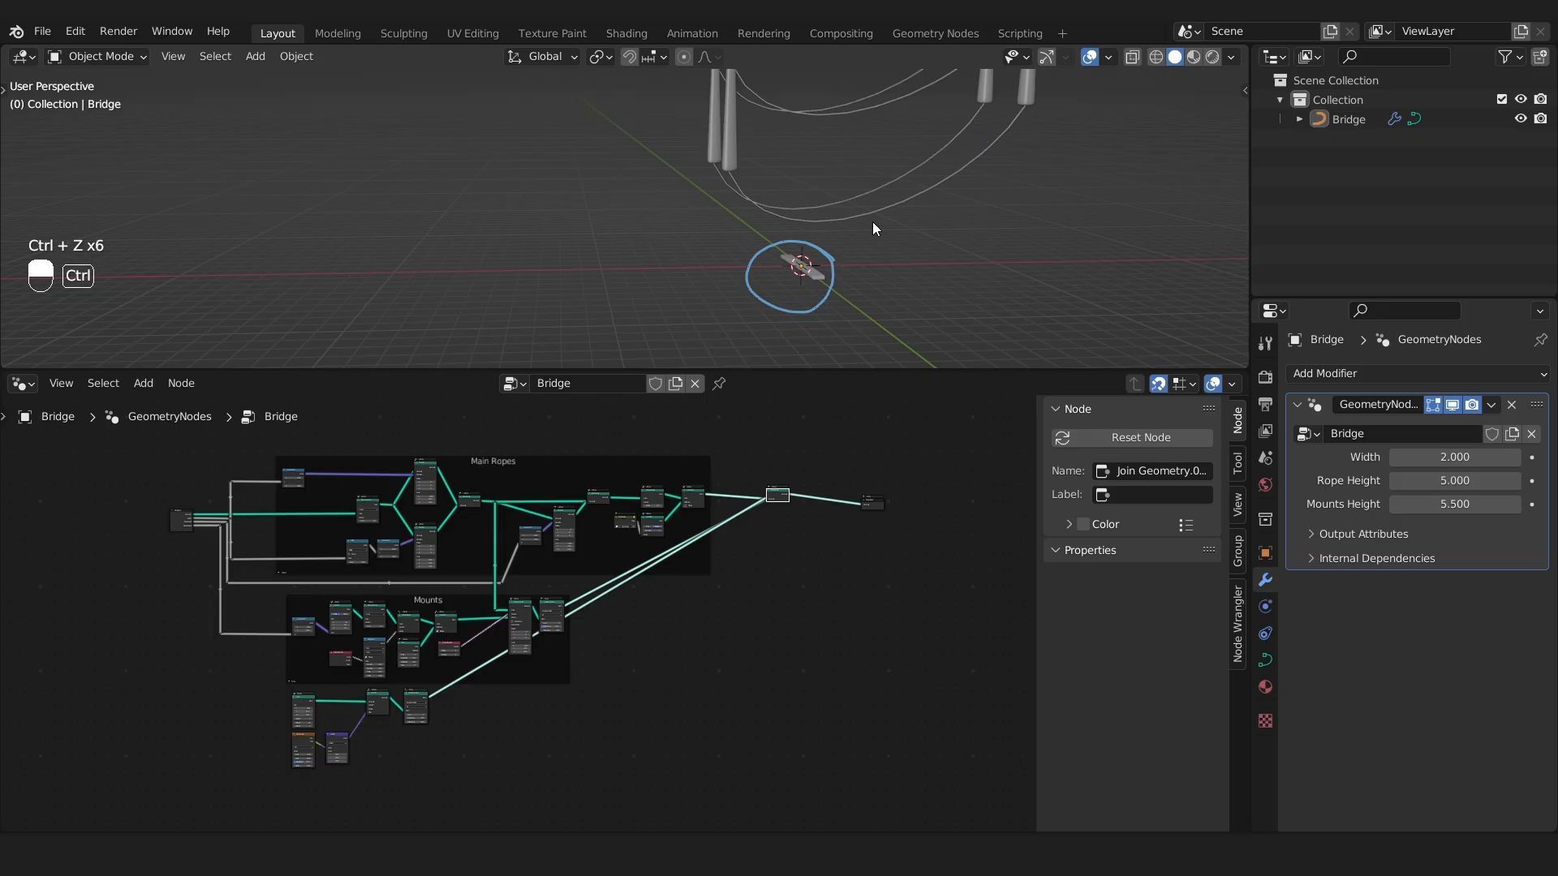
key(ctrl+z)
Insert an Instance on Points node on the link between the plank's Subdivision Surface node and the final Join Geometry node.
scroll(518, 607, up, 7)
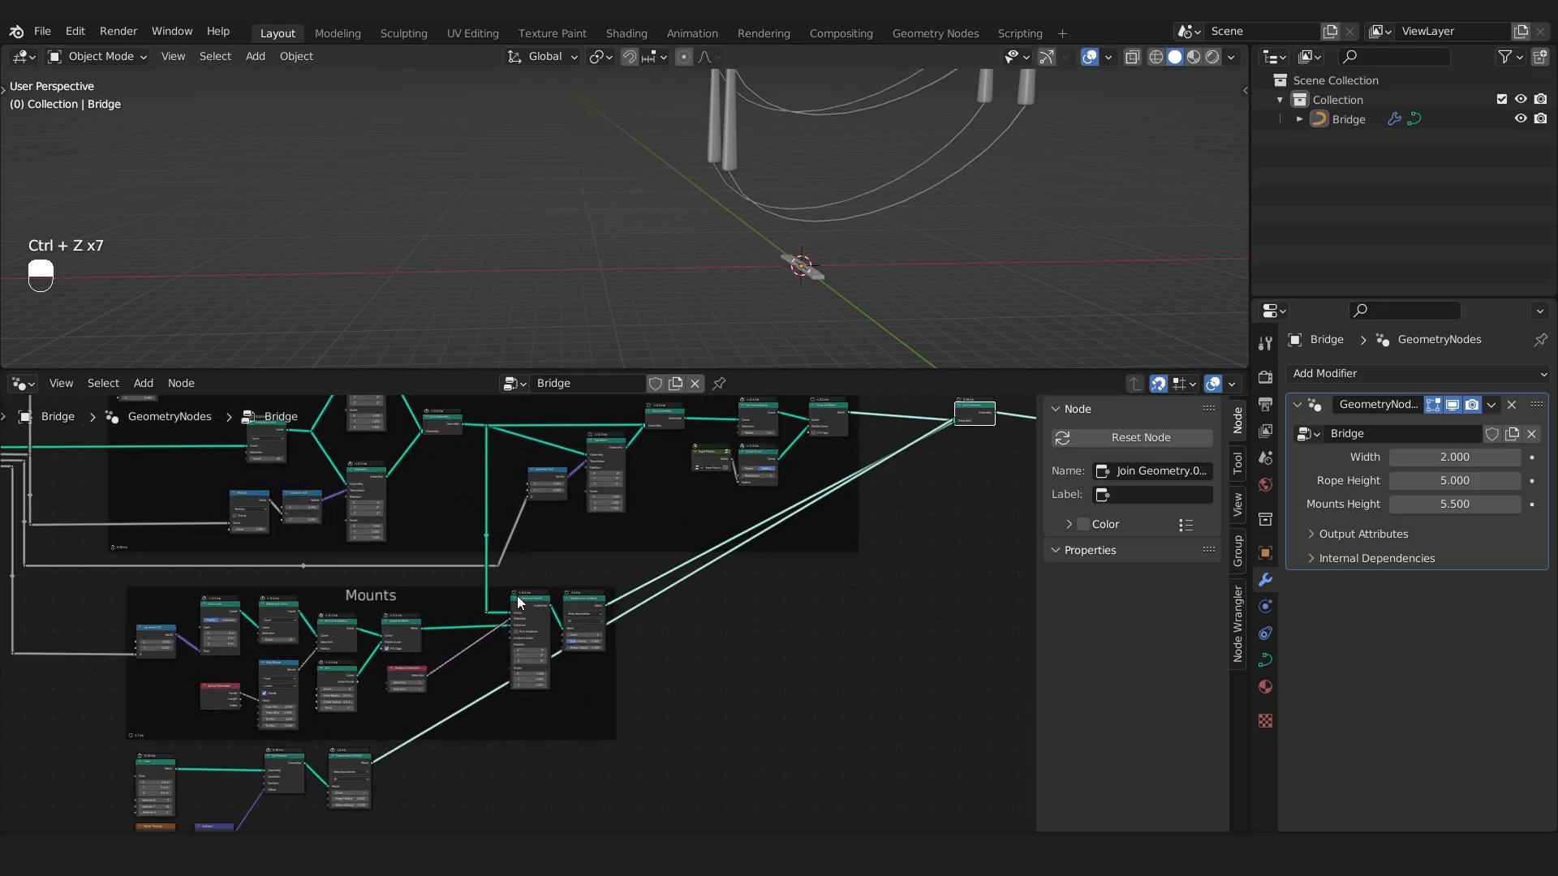
click(539, 603)
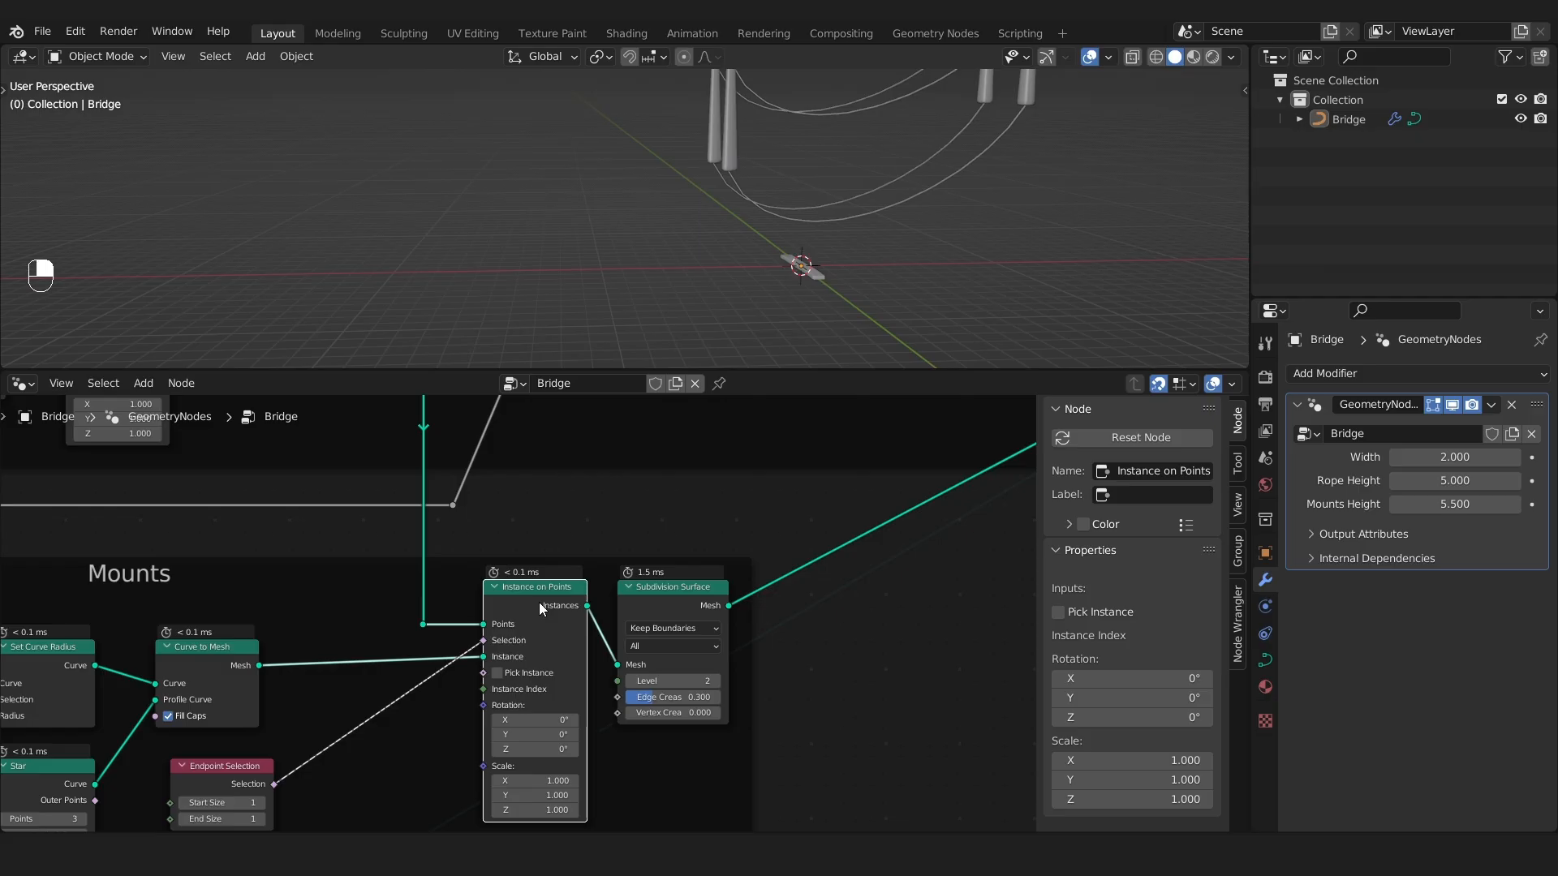
scroll(539, 602, down, 6)
scroll(544, 631, up, 2)
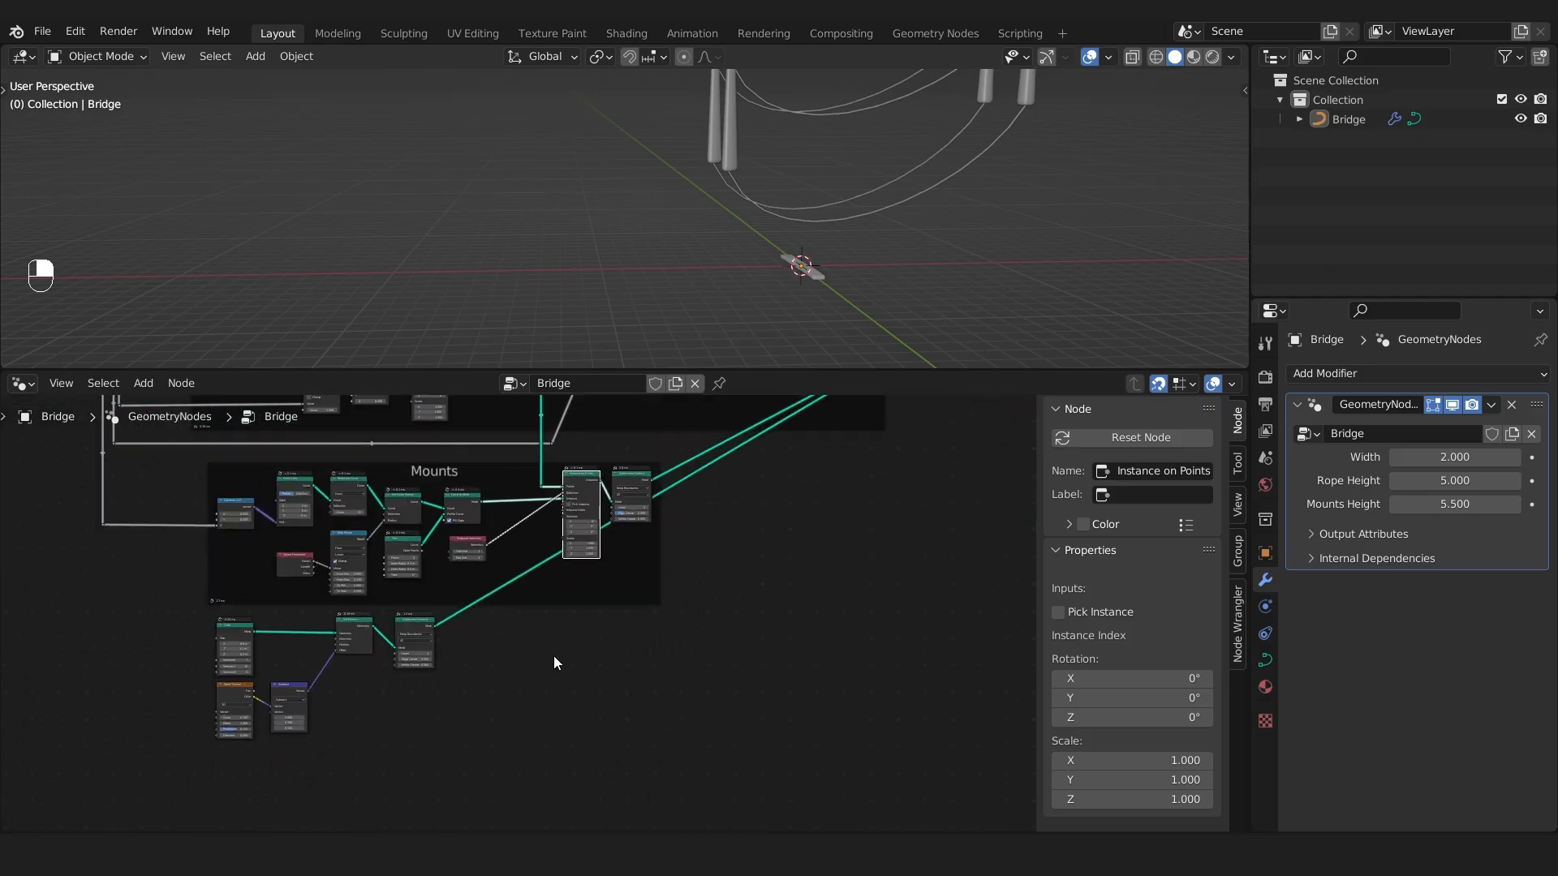
scroll(553, 662, up, 3)
key(shift+a)
text(s)
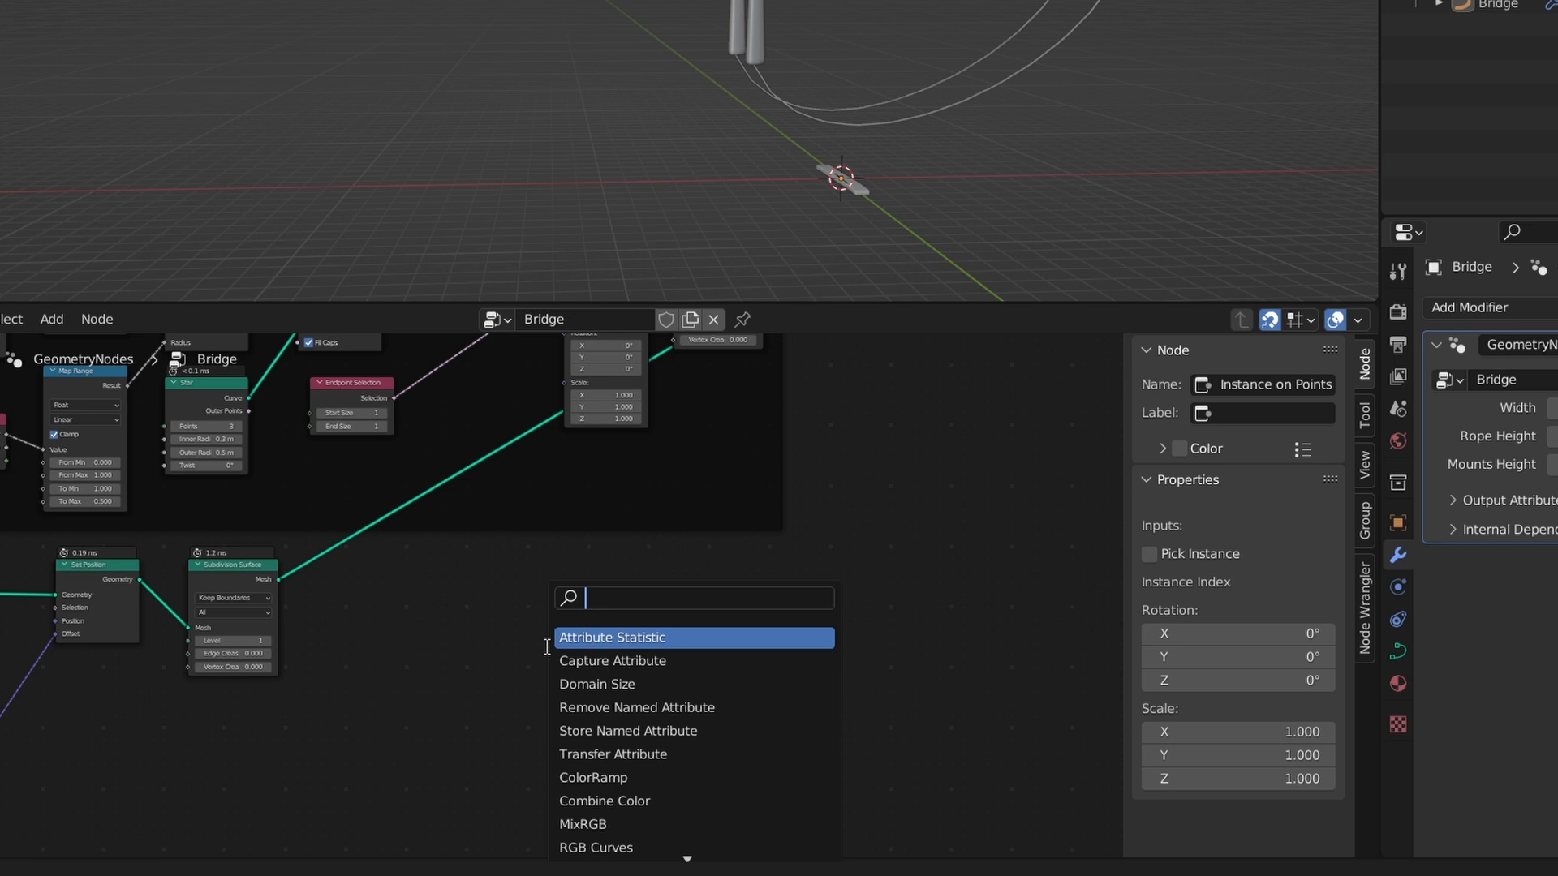
text(instan)
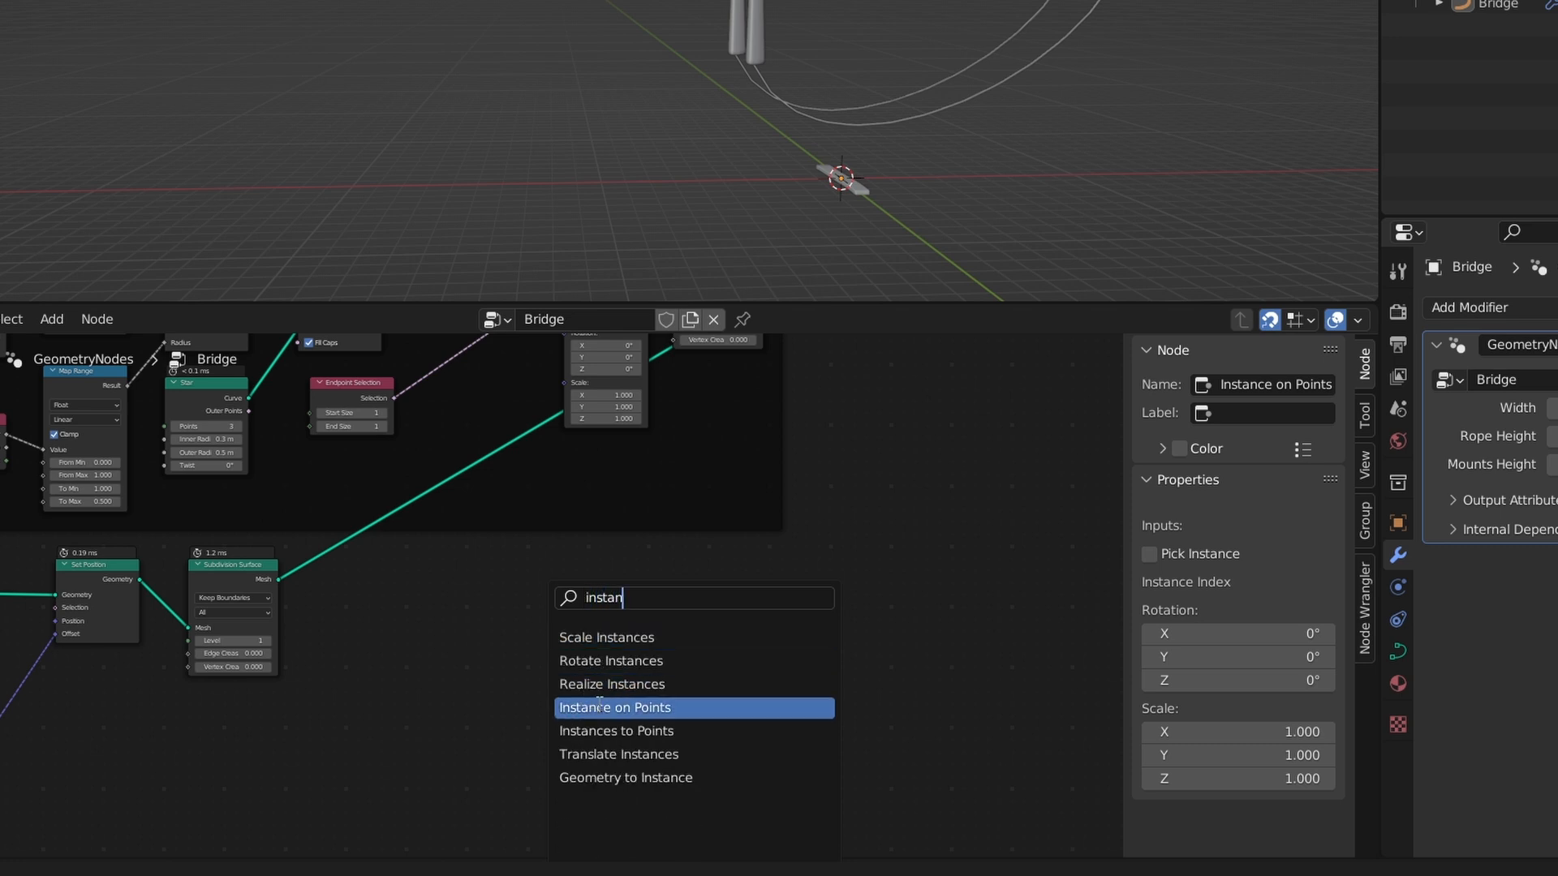
click(690, 709)
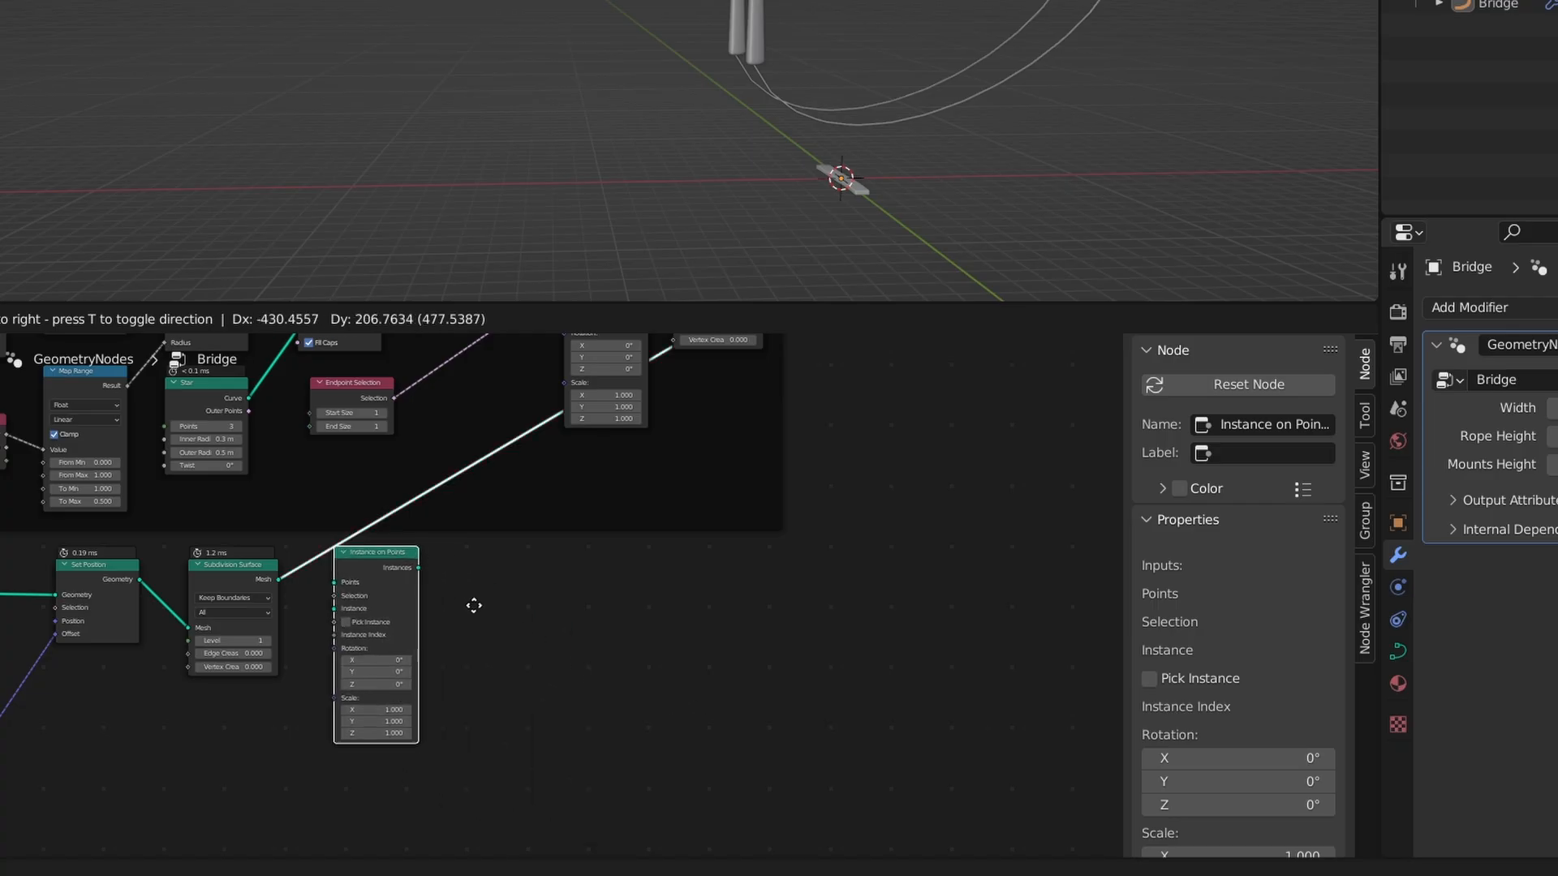
click(750, 553)
Move the plank's Subdivision Surface link from the Points input to the Instance input of the new Instance on Points node.
scroll(633, 590, up, 4)
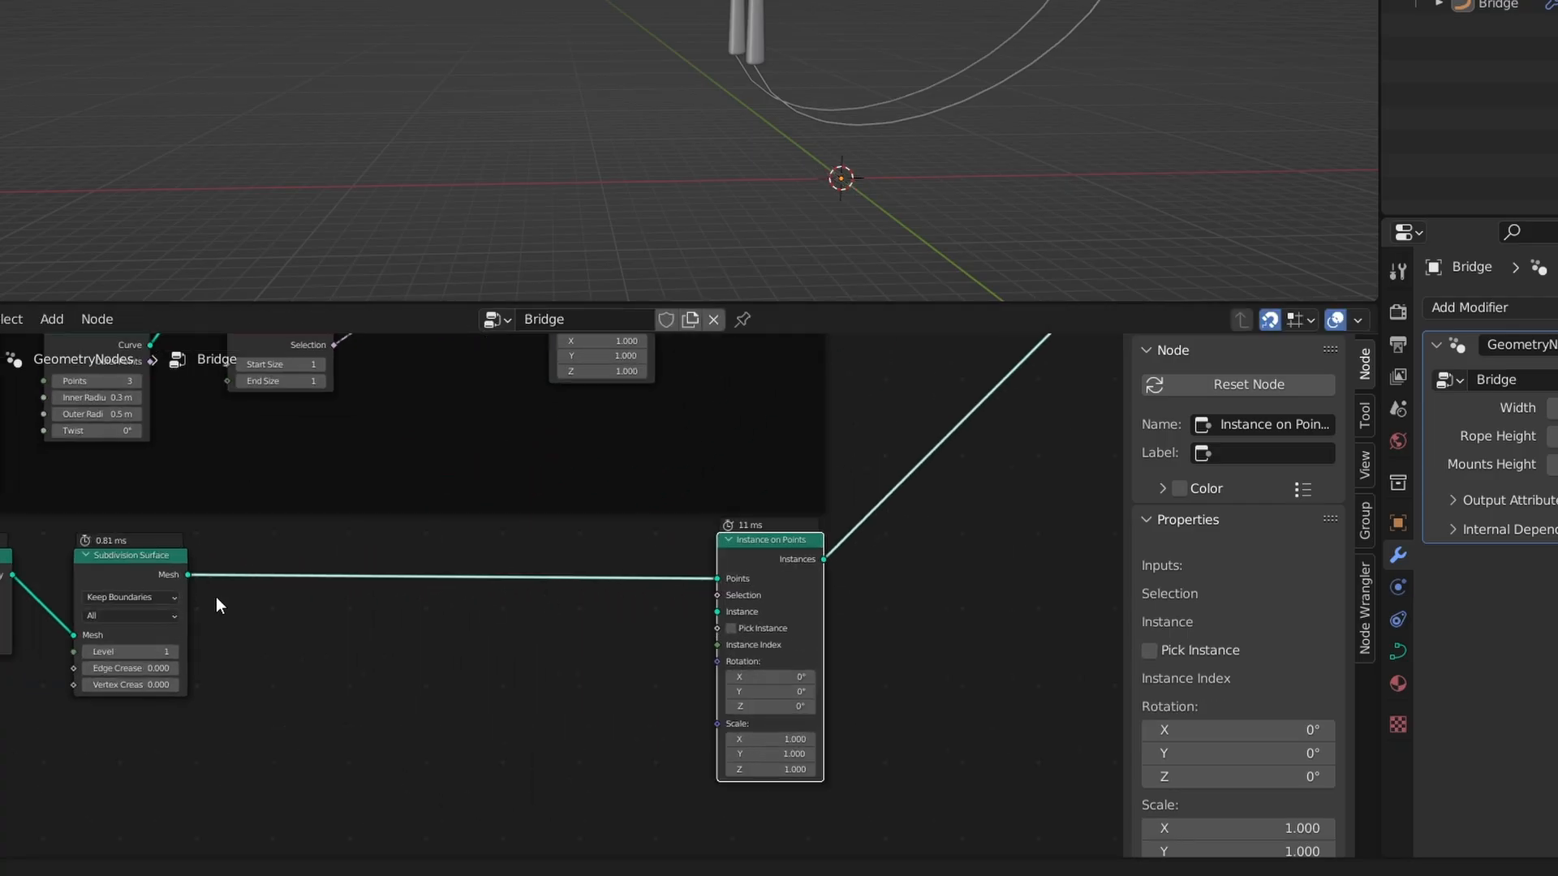
scroll(756, 584, up, 4)
scroll(230, 746, down, 11)
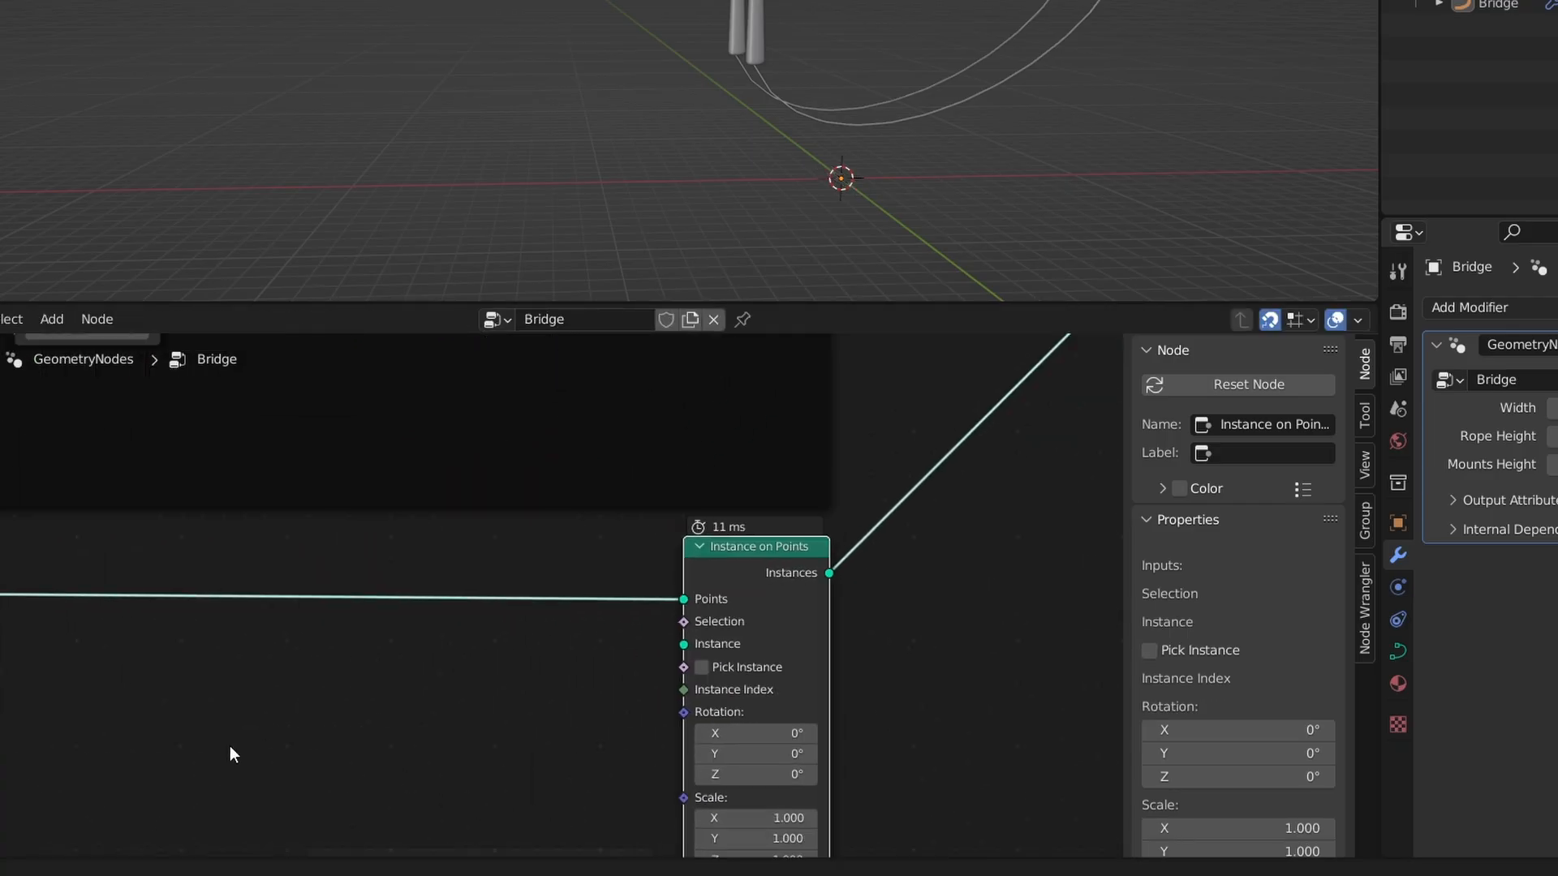
middle_drag(303, 706, 589, 659)
scroll(604, 635, up, 1)
scroll(745, 643, up, 5)
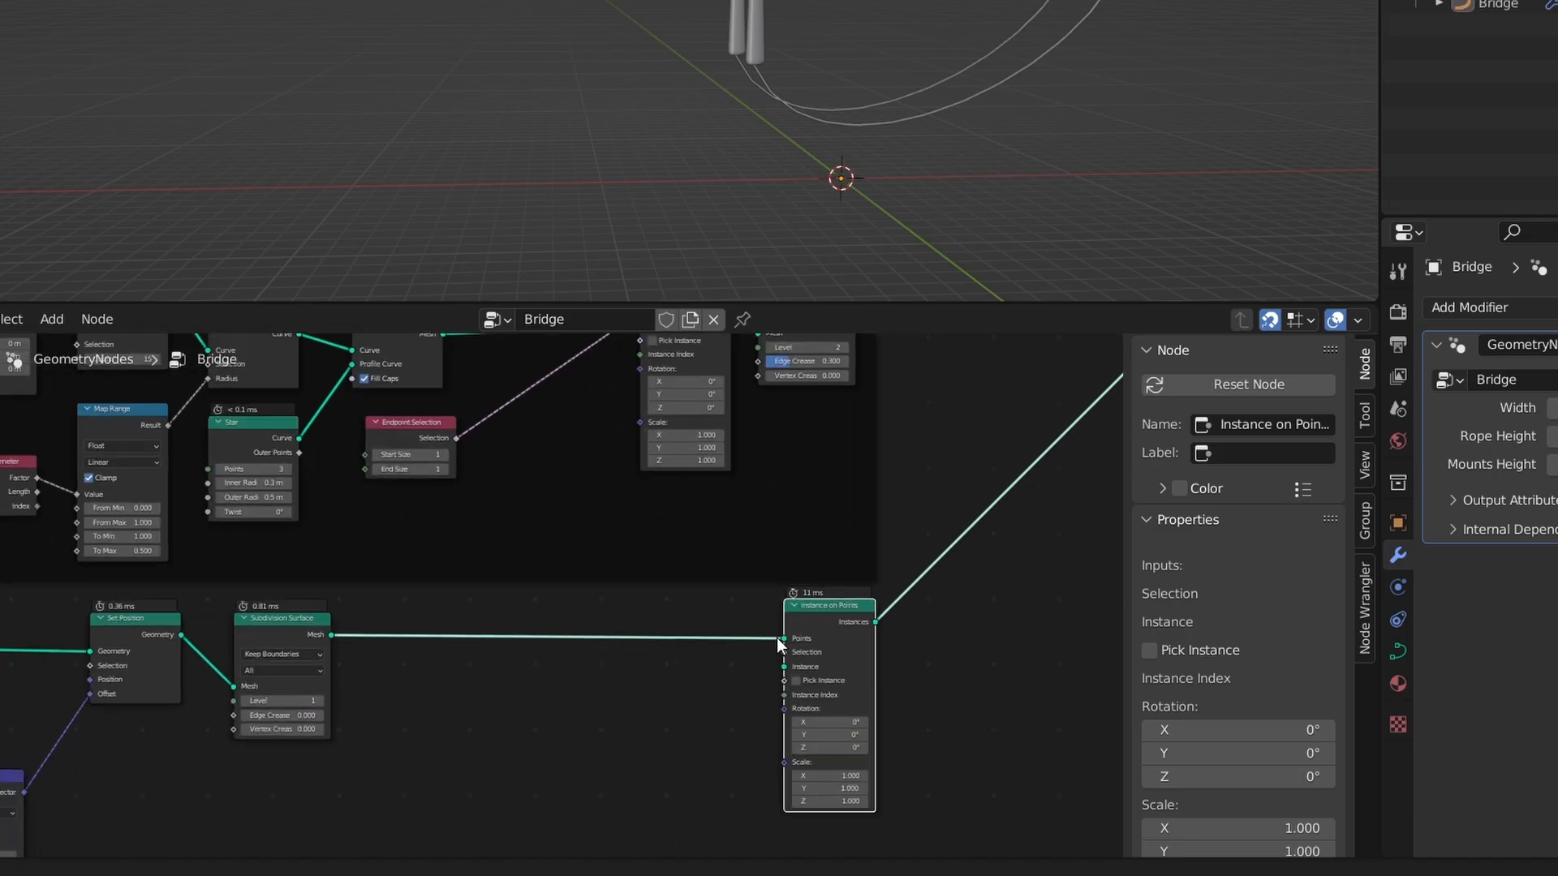
drag(790, 630, 790, 688)
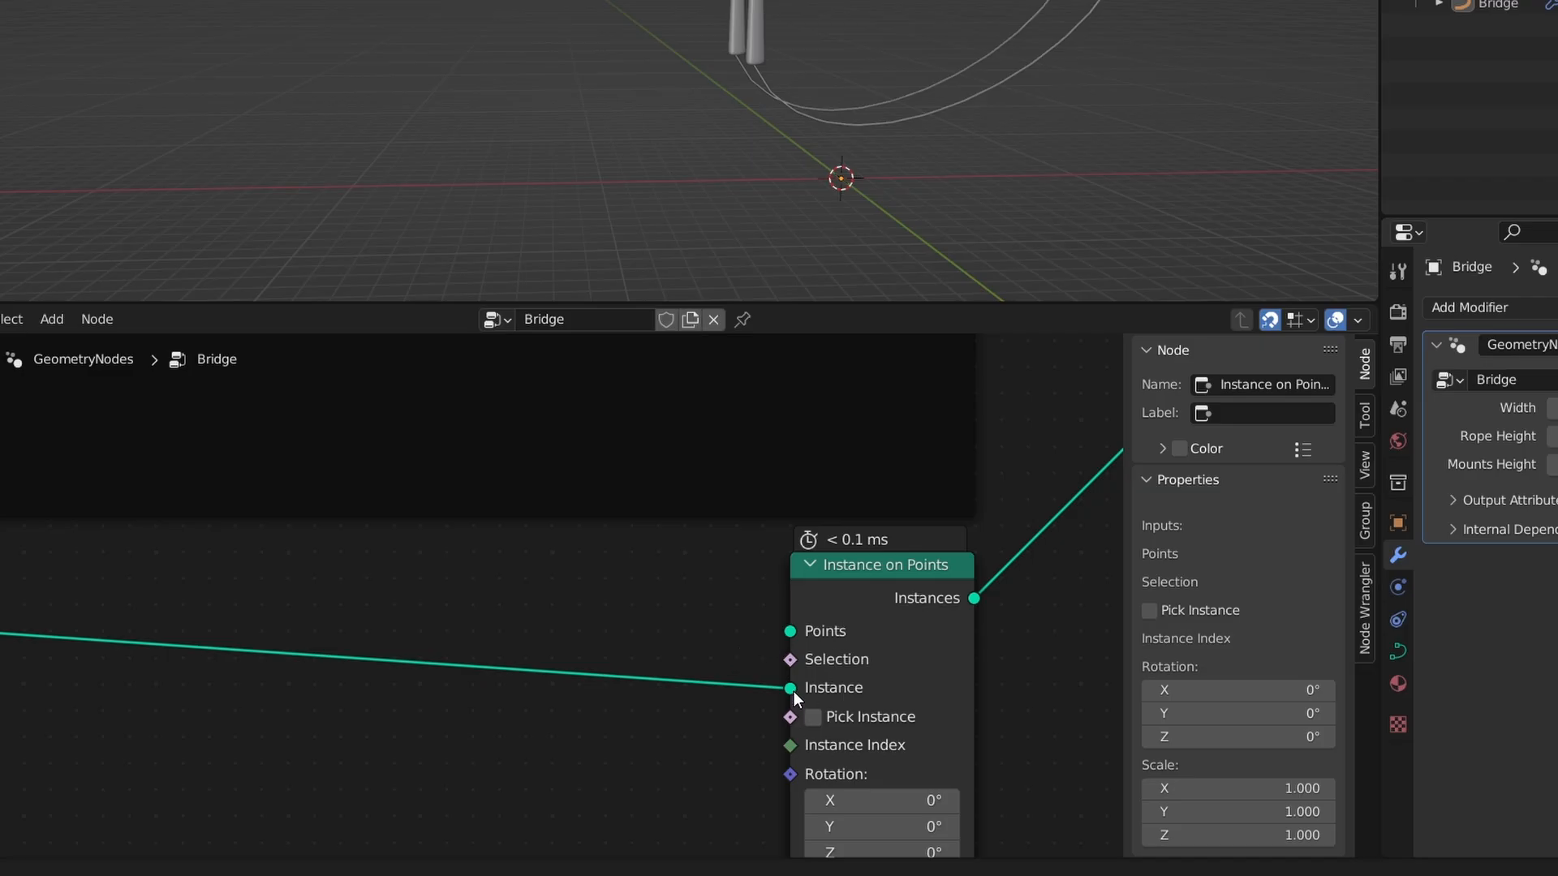
mouse_move(830, 685)
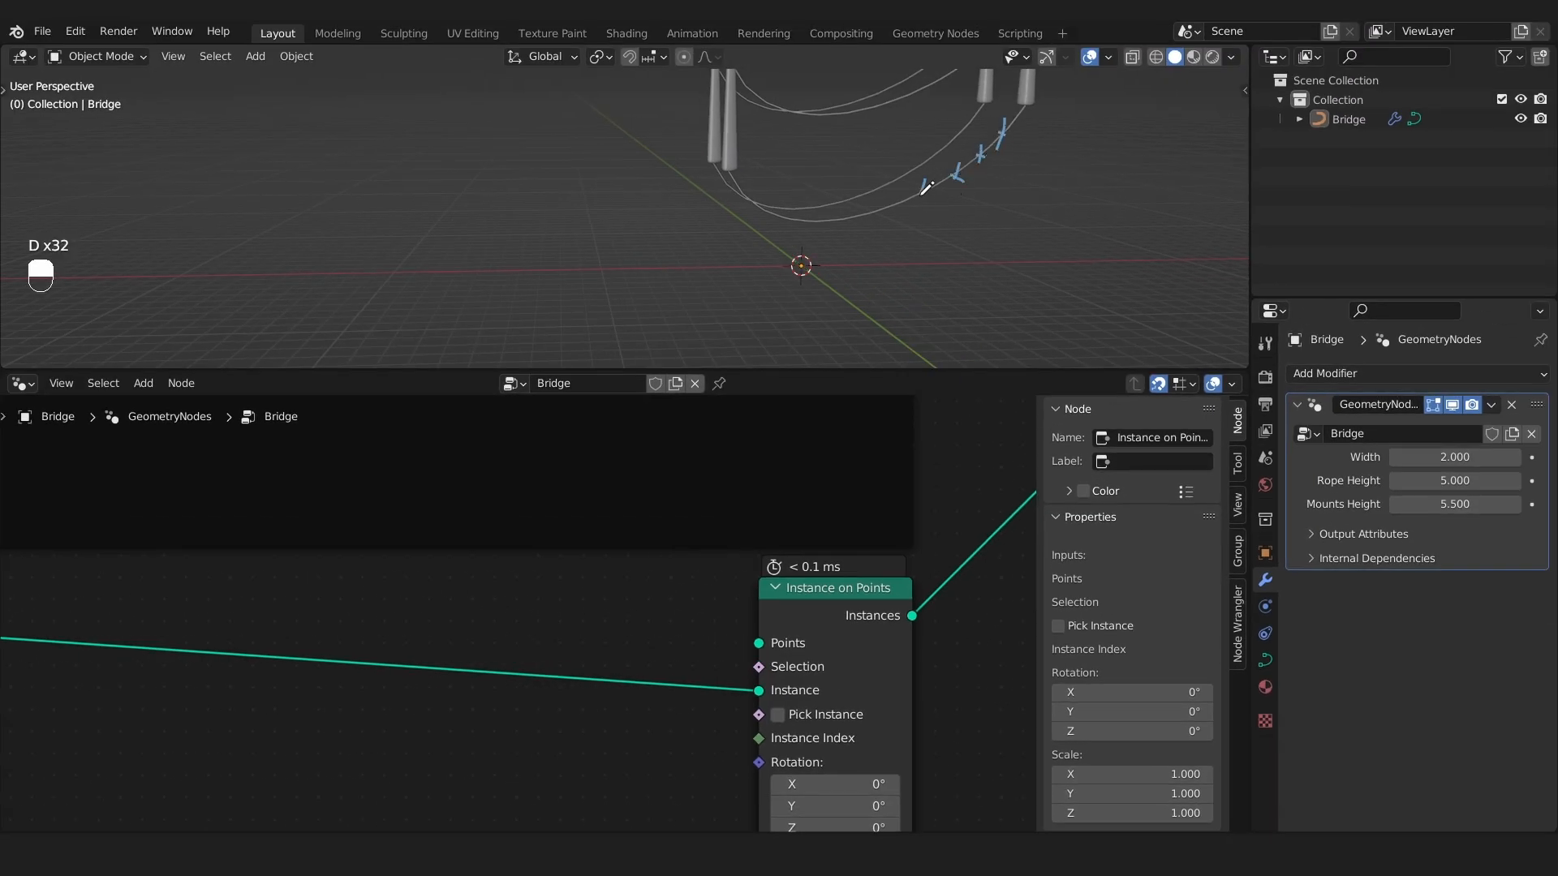
key(ctrl+z)
key(ctrl+z)
key(ctrl+z)
key(ctrl+z)
key(ctrl+z)
key(ctrl+z)
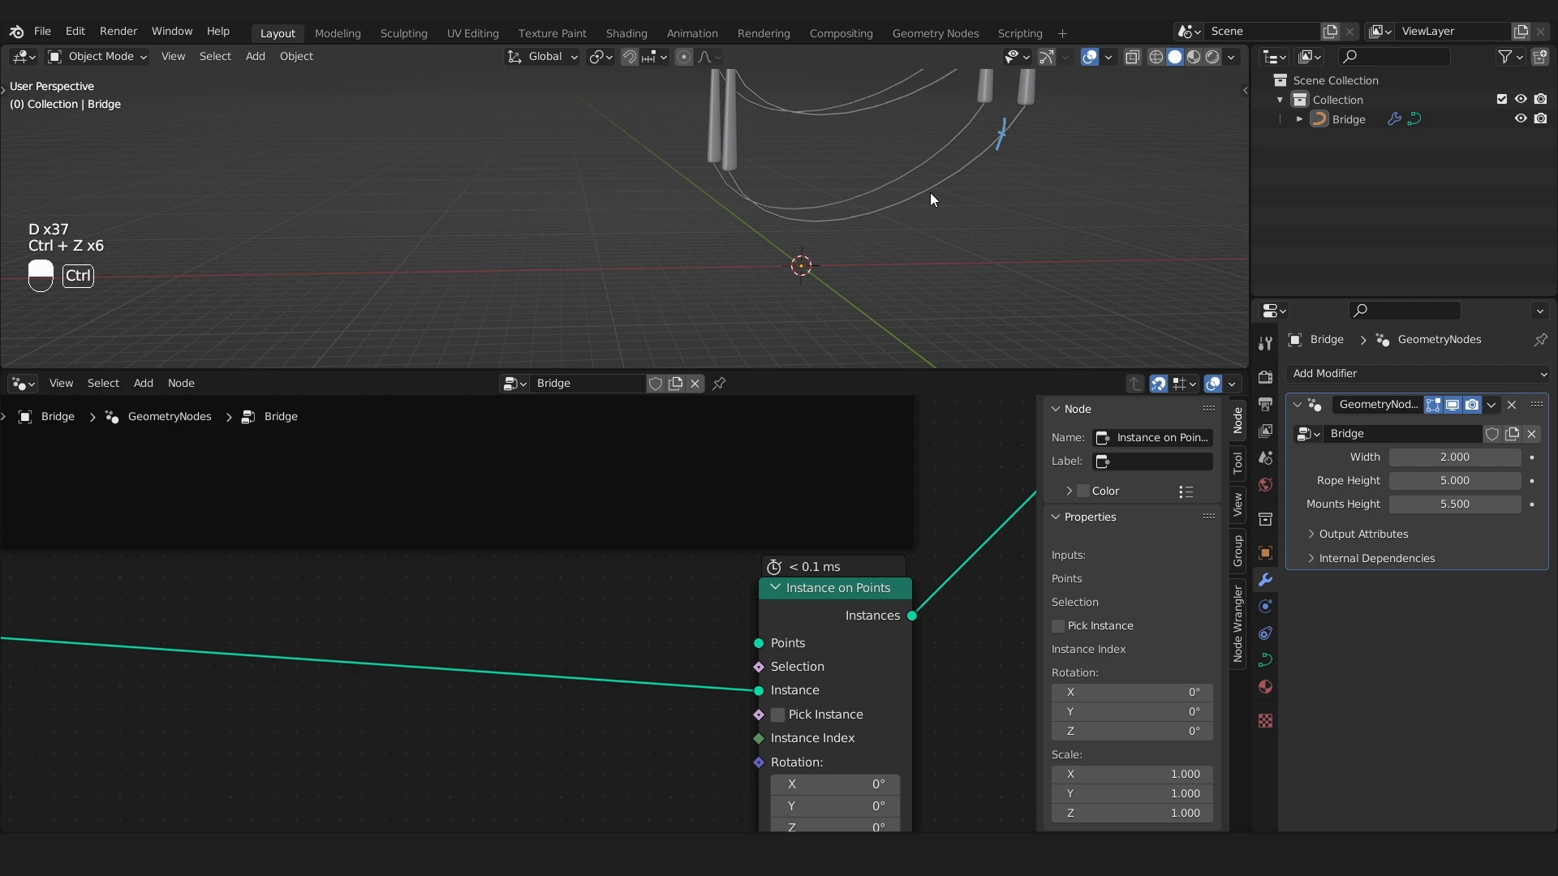
Locate the Resample Curve node and the reroute on its output in the Main Ropes frame.
scroll(728, 650, down, 1)
scroll(729, 649, down, 1)
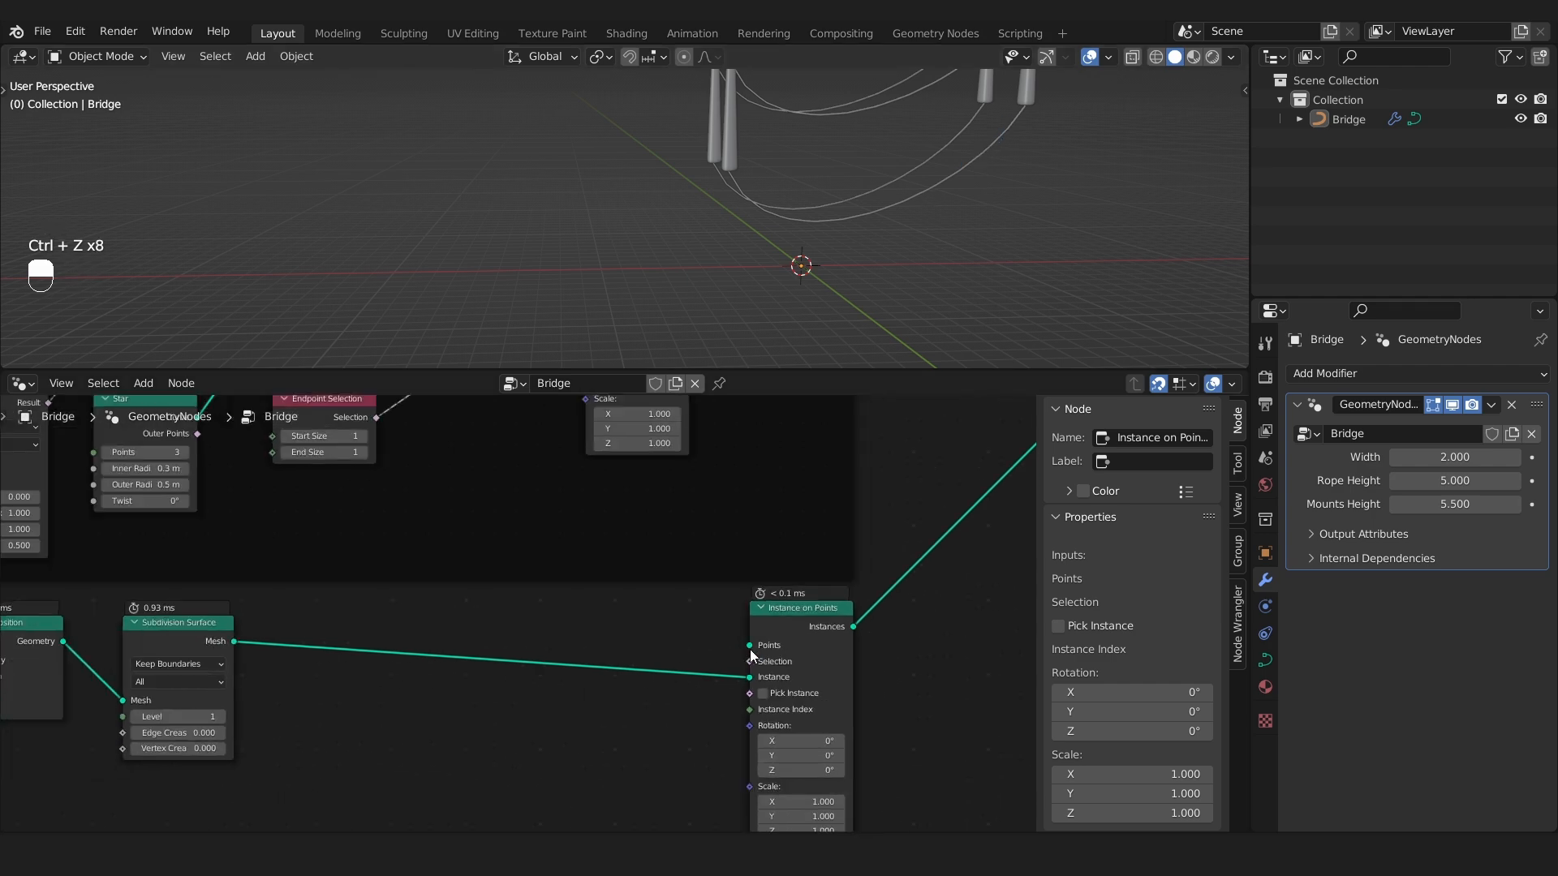
scroll(752, 649, down, 1)
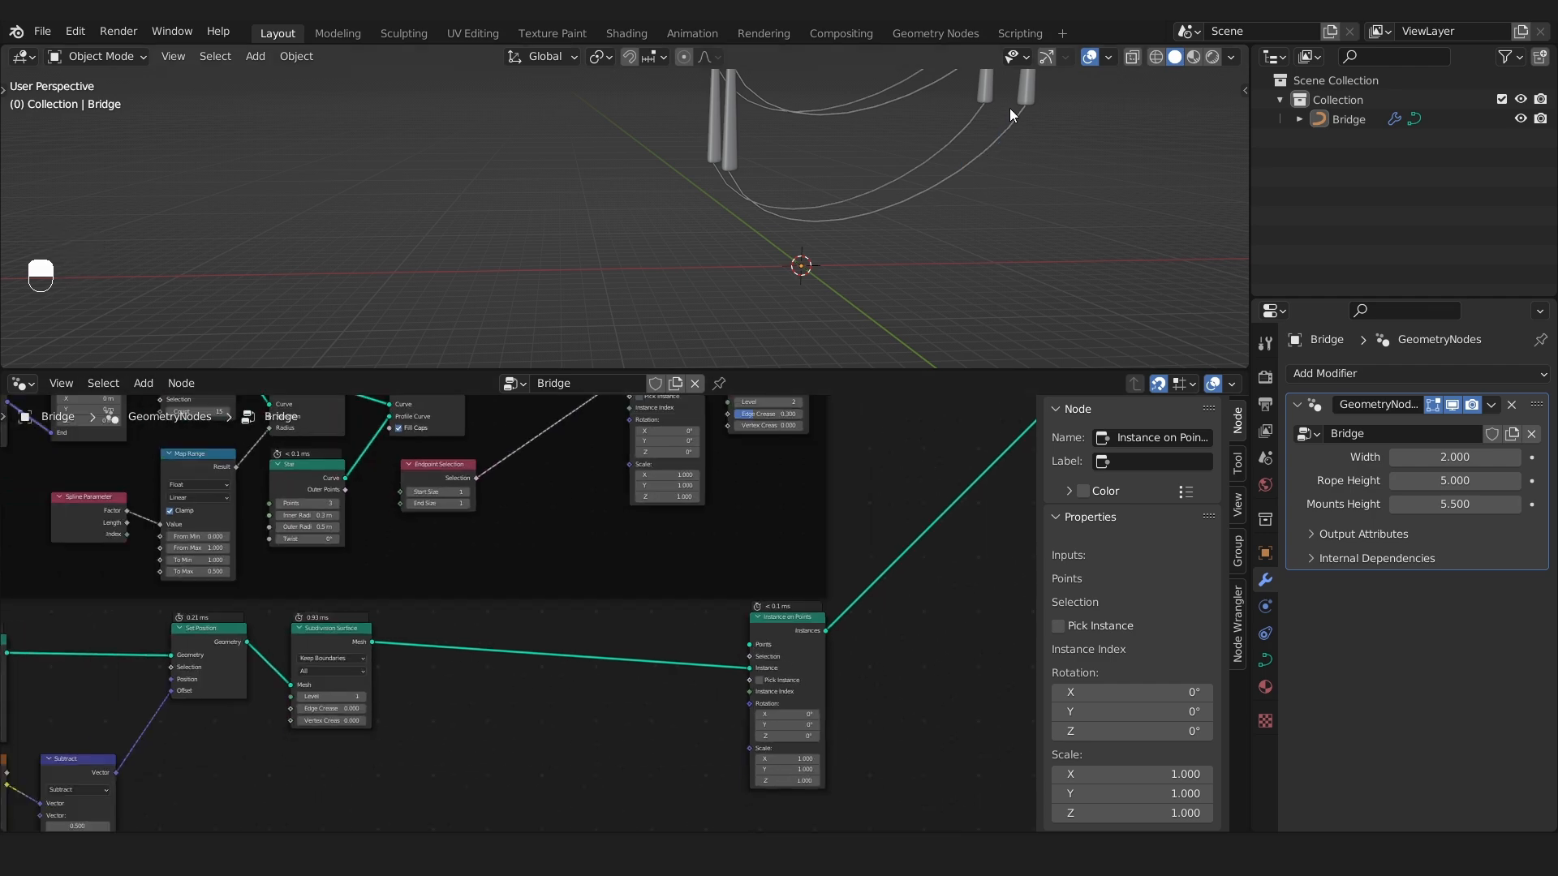
scroll(424, 573, down, 9)
middle_drag(459, 620, 714, 811)
scroll(560, 508, up, 13)
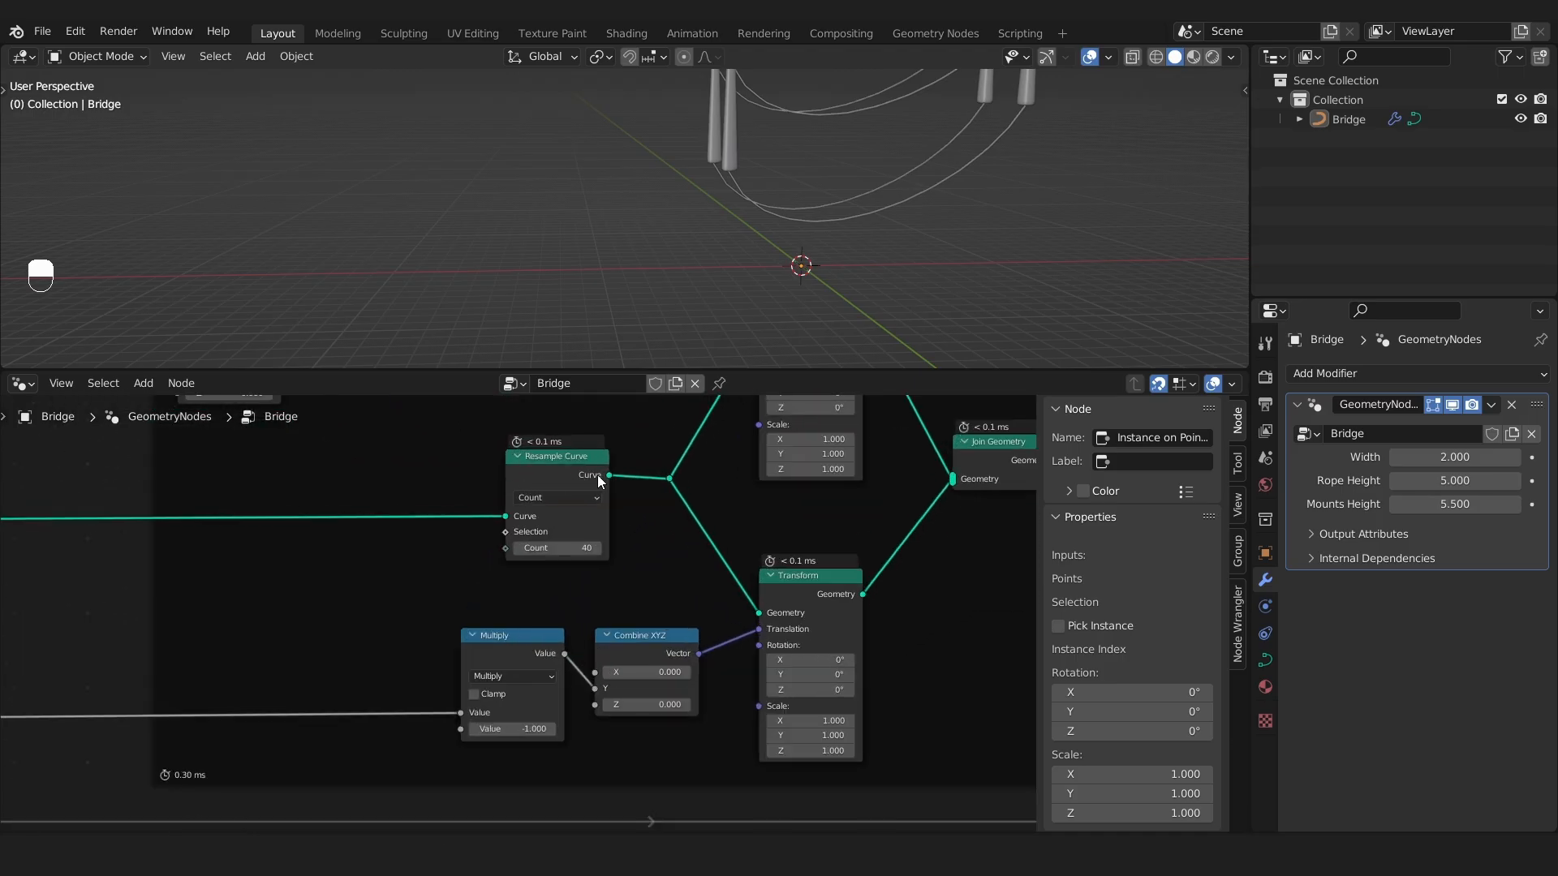
Draw an annotation arrow at the Resample Curve output, and undo the last three changes.
key(d)
mouse_move(608, 476)
mouse_down()
mouse_move(637, 476)
mouse_move(625, 489)
mouse_up()
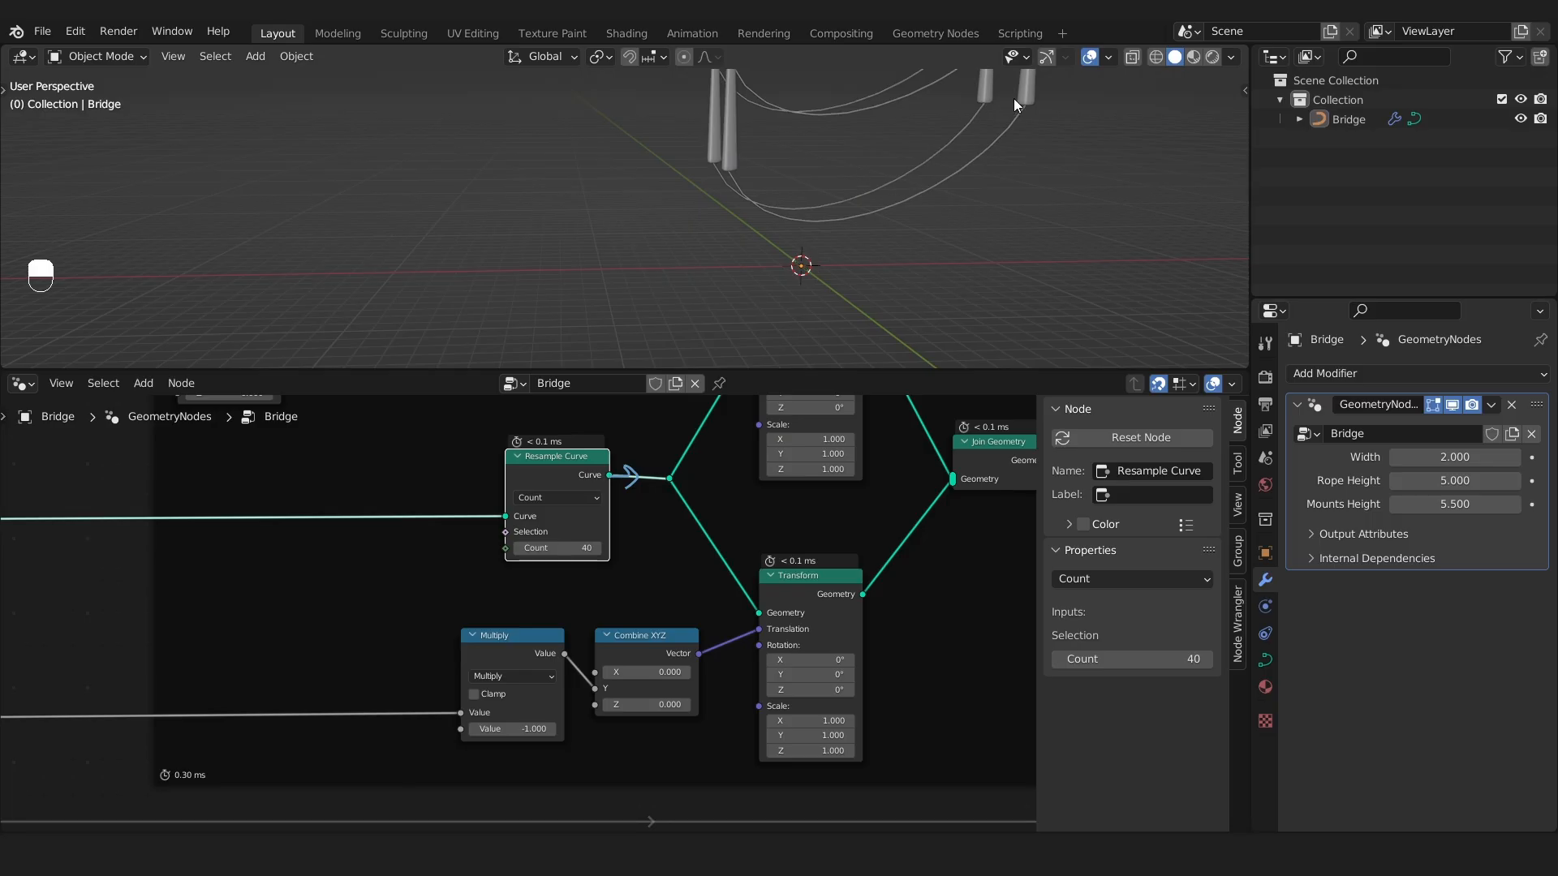
key(ctrl+z)
key(ctrl+z)
key(ctrl+z)
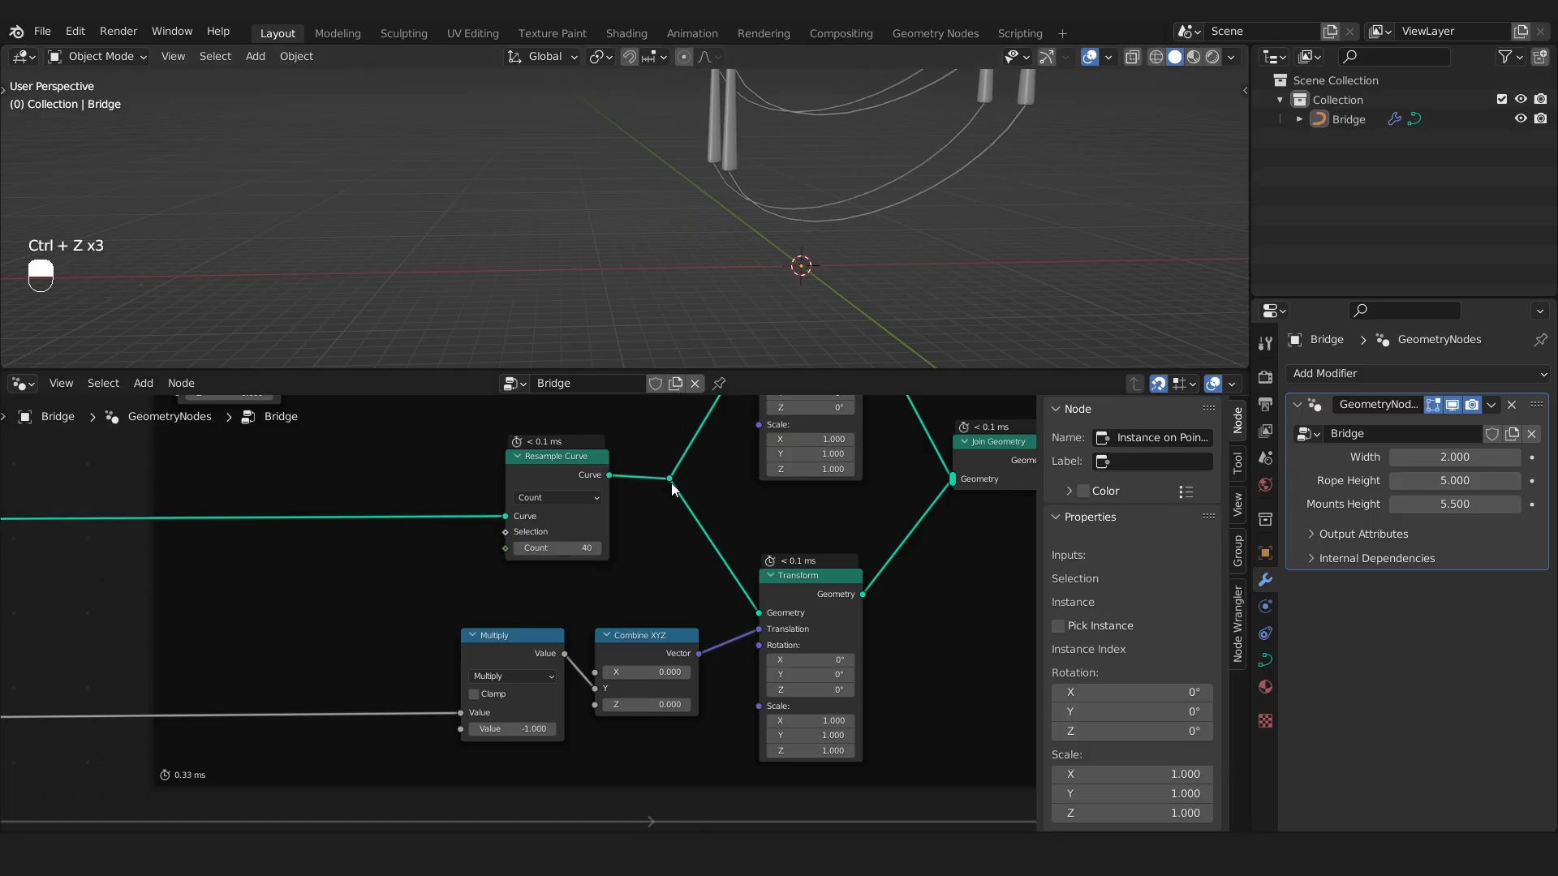
Link the reroute after Resample Curve to the Instance input of the plank's Instance on Points node, and inspect the resulting geometry.
middle_drag(703, 590, 678, 507)
drag(976, 873, 509, 643)
scroll(913, 125, up, 2)
scroll(878, 230, up, 3)
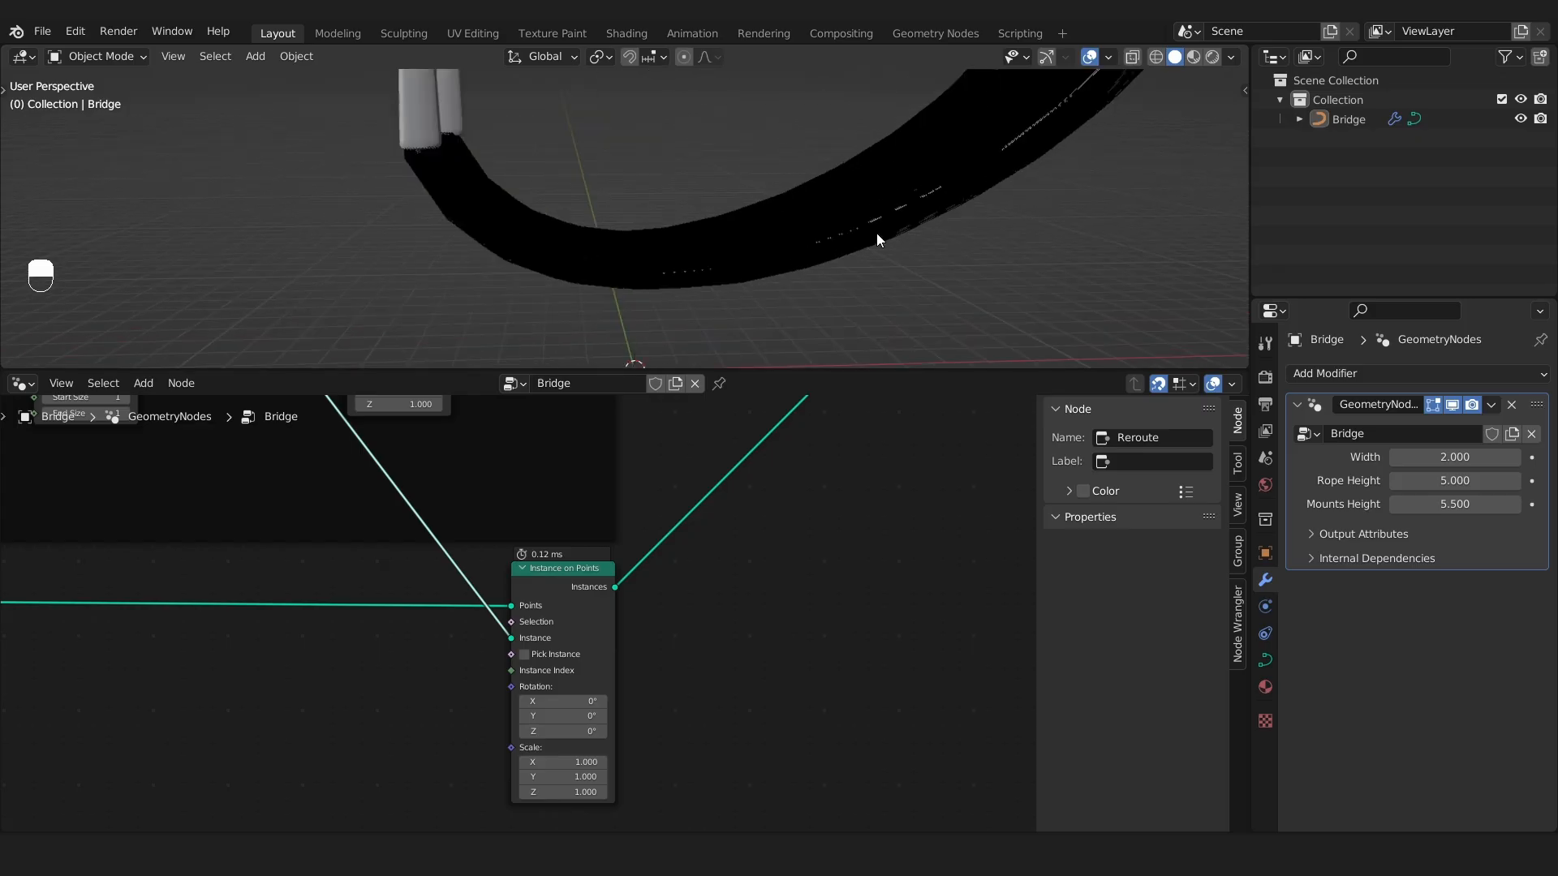
alt+drag(877, 232, 802, 267)
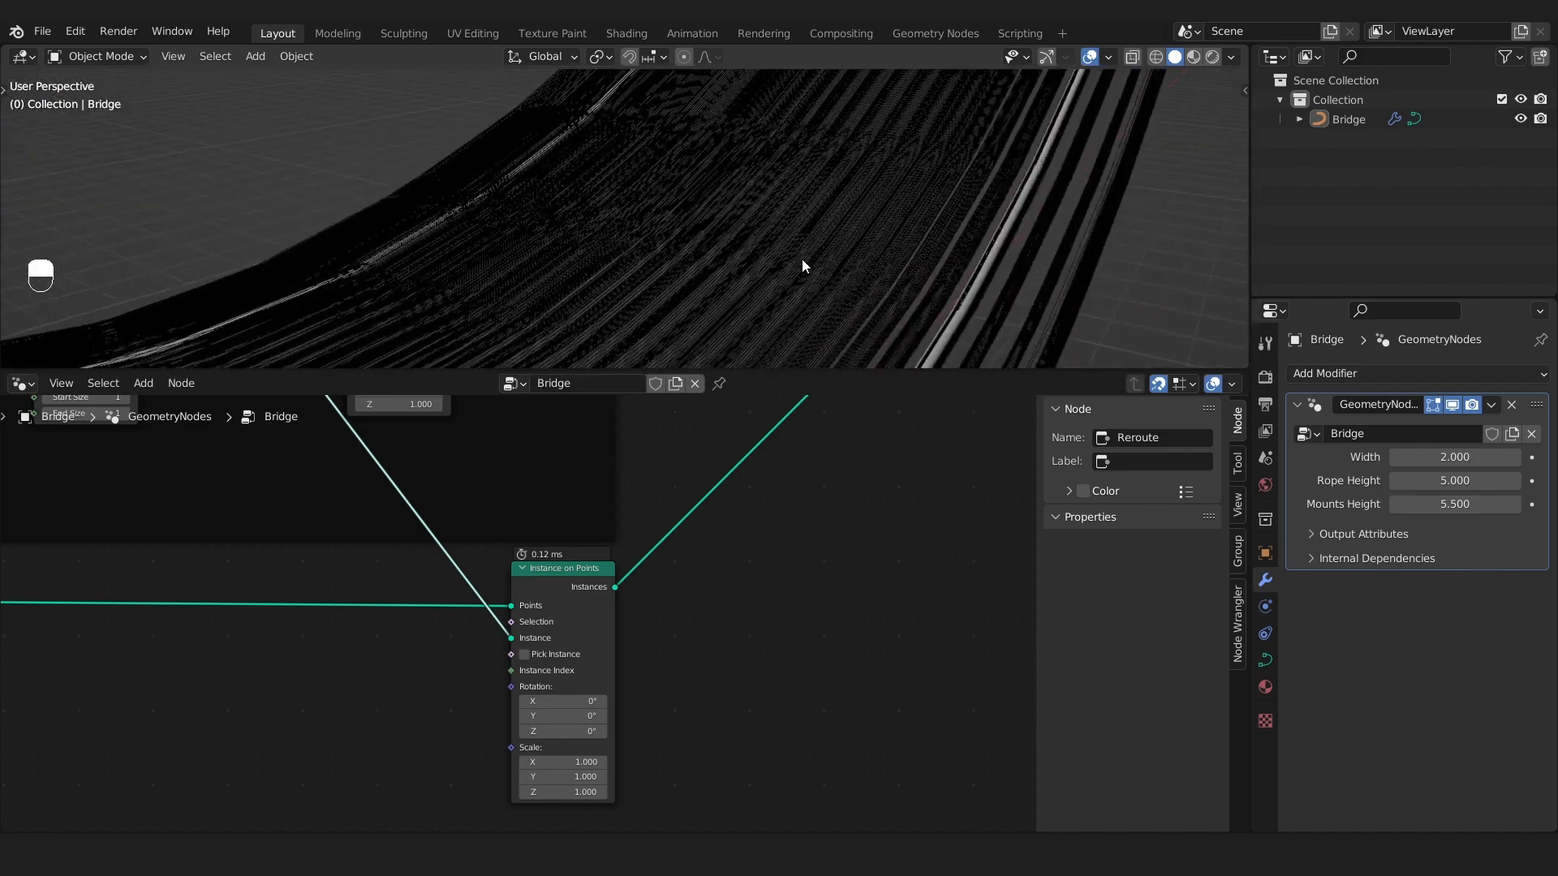
scroll(514, 662, up, 5)
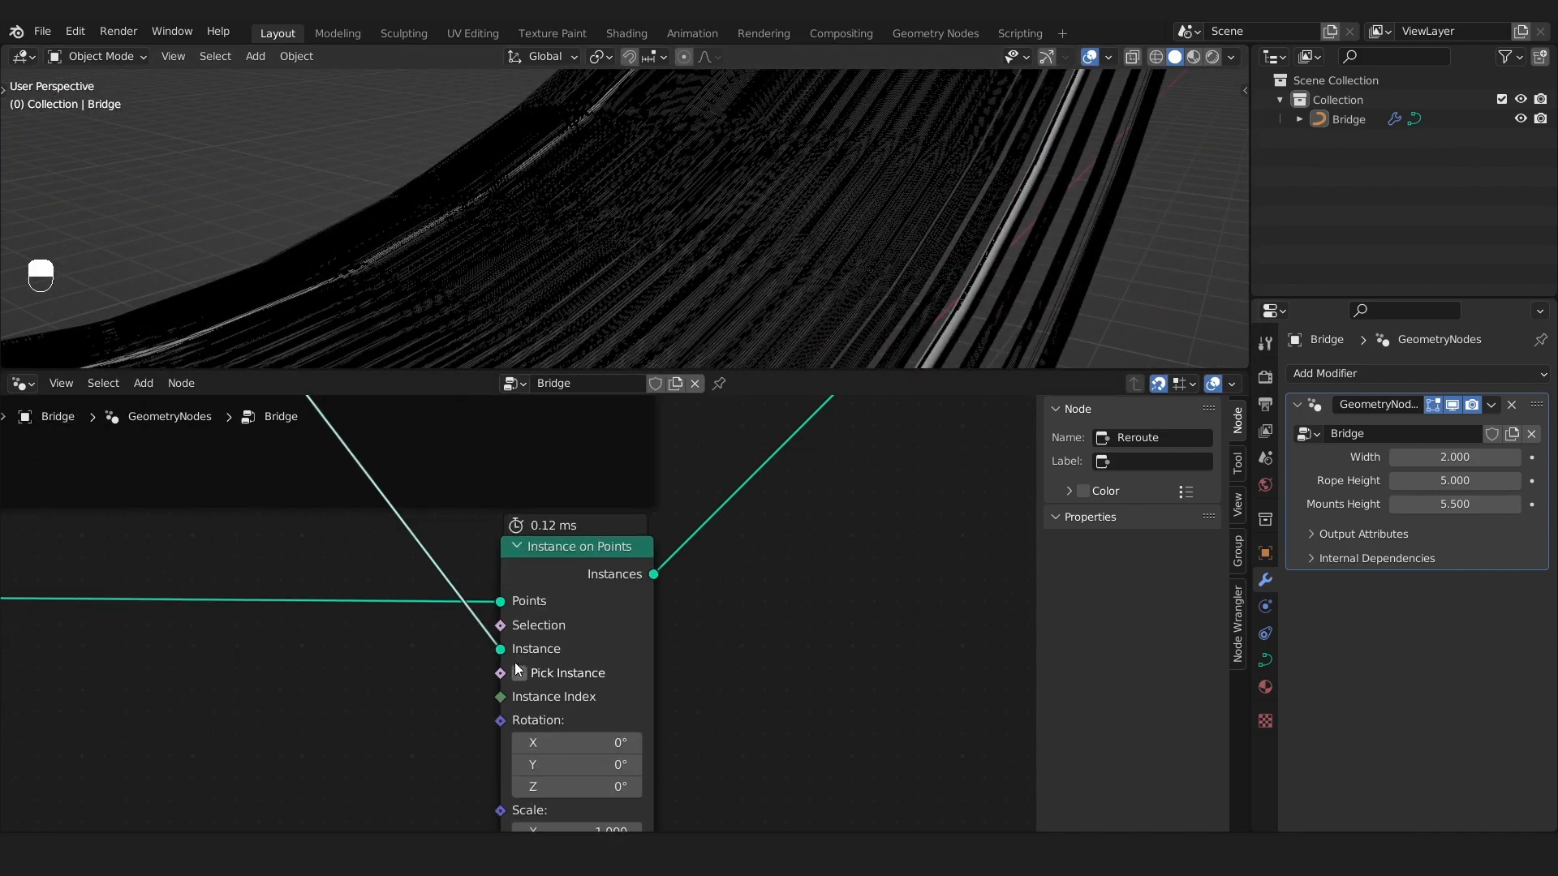
Move the reroute's curve link from Instance to Points, and connect the plank's Subdivision Surface Mesh output to the Instance input.
drag(496, 654, 500, 563)
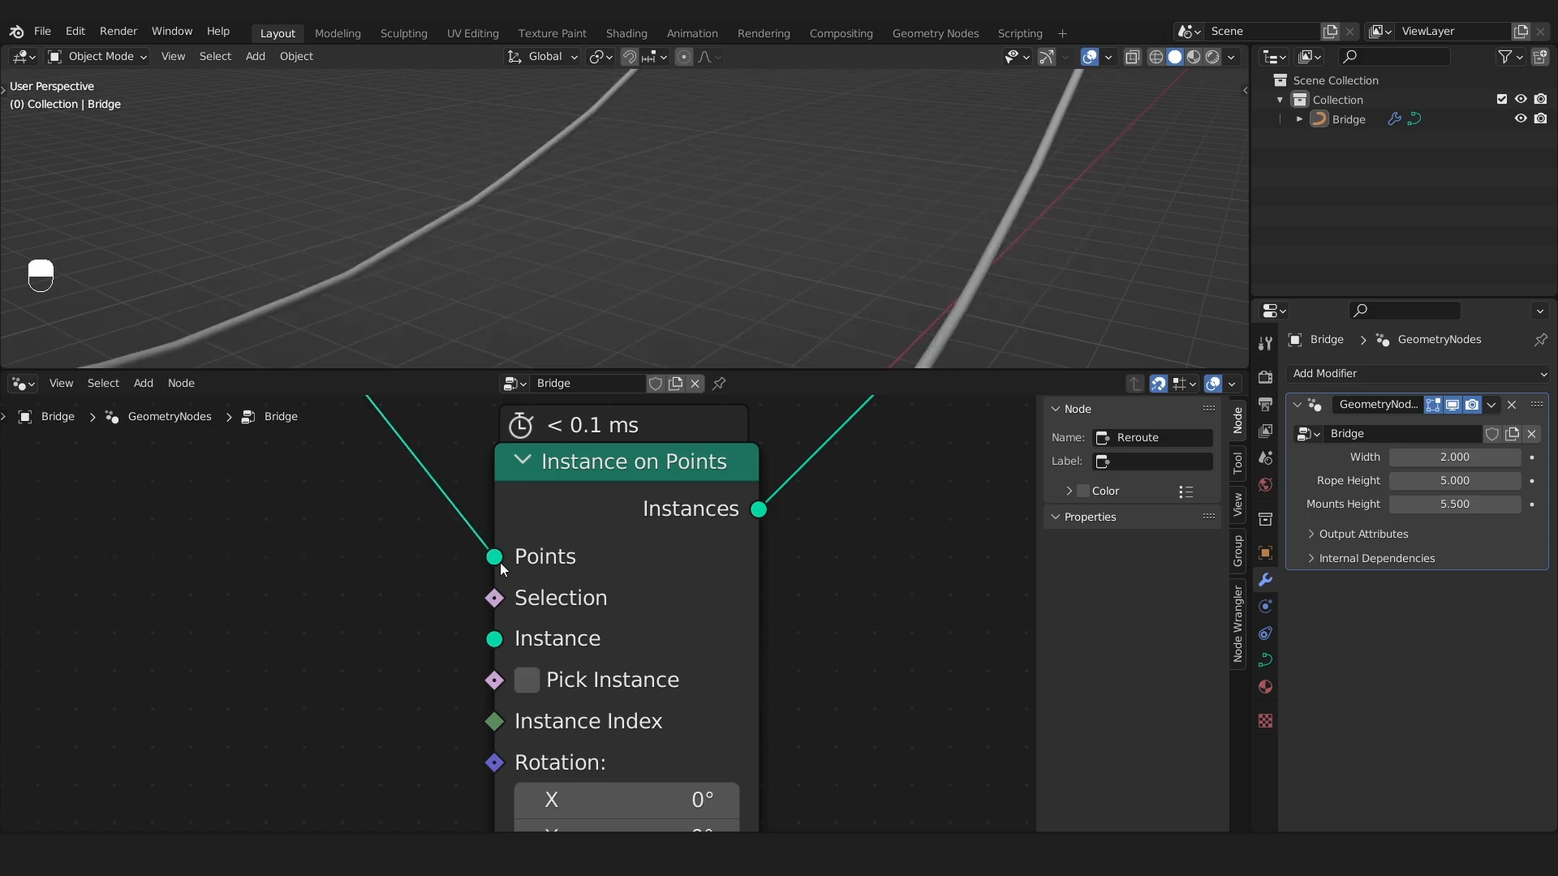
scroll(499, 571, down, 7)
middle_drag(384, 627, 649, 661)
scroll(372, 601, up, 4)
drag(391, 598, 911, 630)
scroll(991, 281, down, 5)
middle_drag(991, 281, 791, 247)
scroll(791, 247, up, 3)
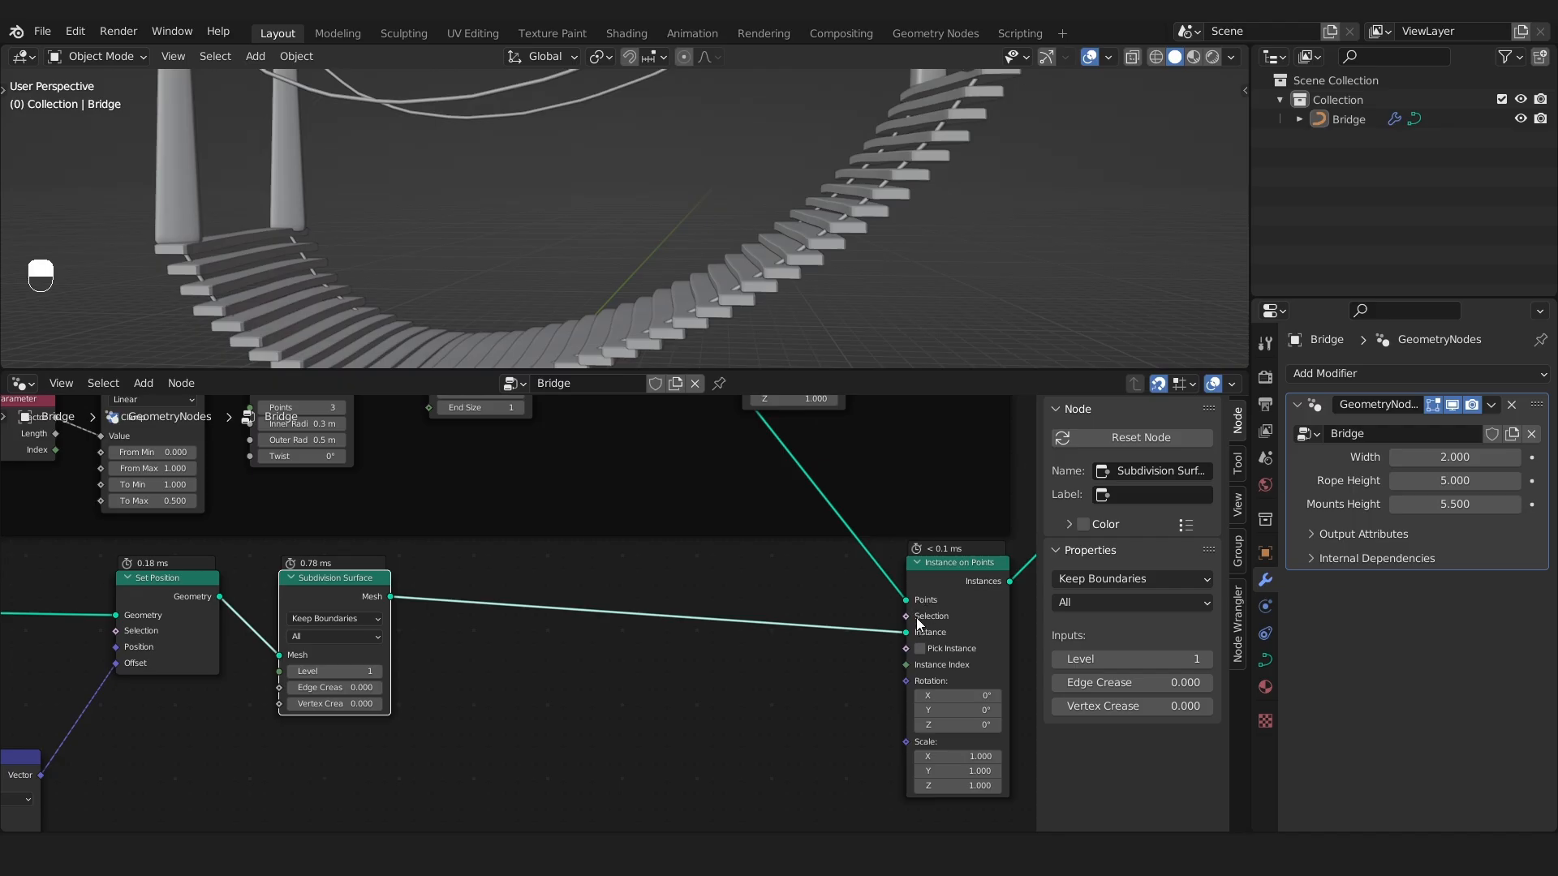
Examine the Instance on Points wiring and the planks distributed along the bridge curve from several angles.
scroll(913, 635, down, 6)
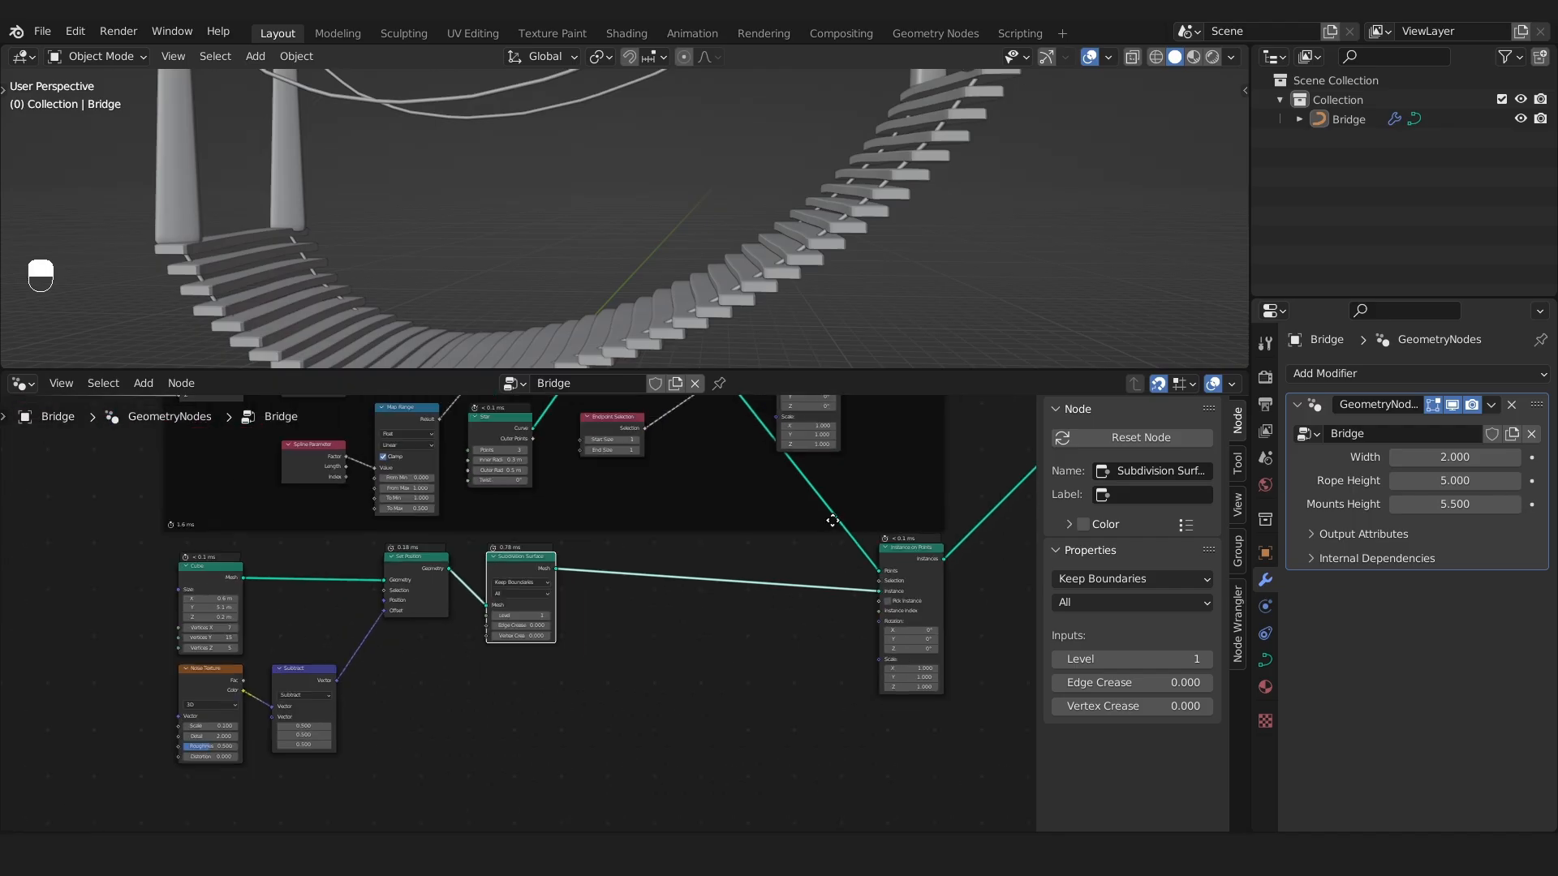
middle_drag(690, 804, 597, 672)
scroll(638, 826, up, 2)
scroll(628, 748, up, 7)
scroll(626, 752, up, 2)
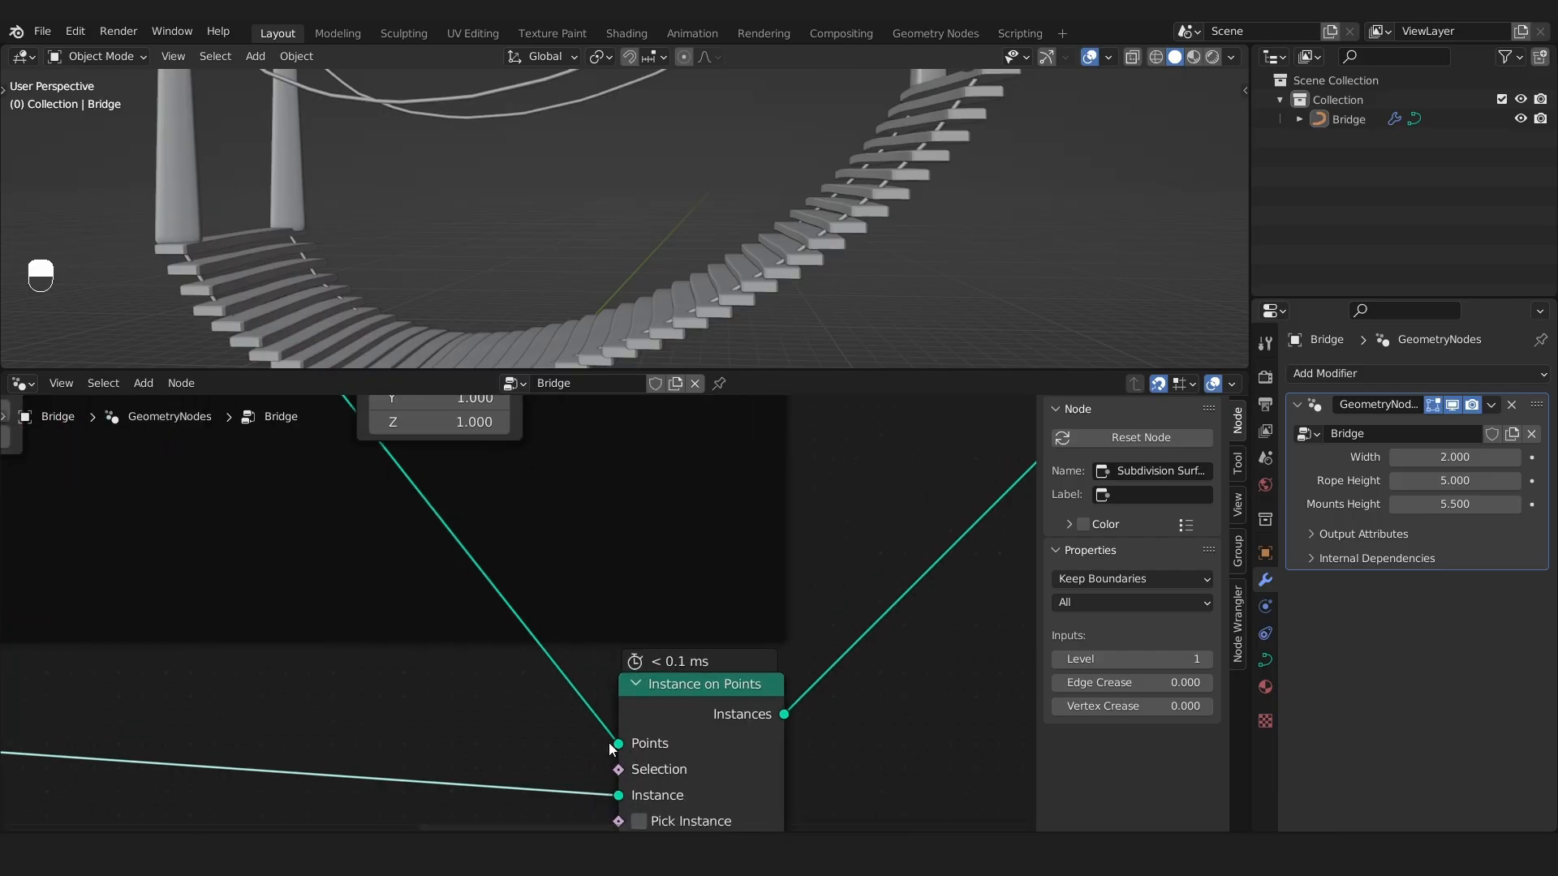
scroll(617, 796, down, 3)
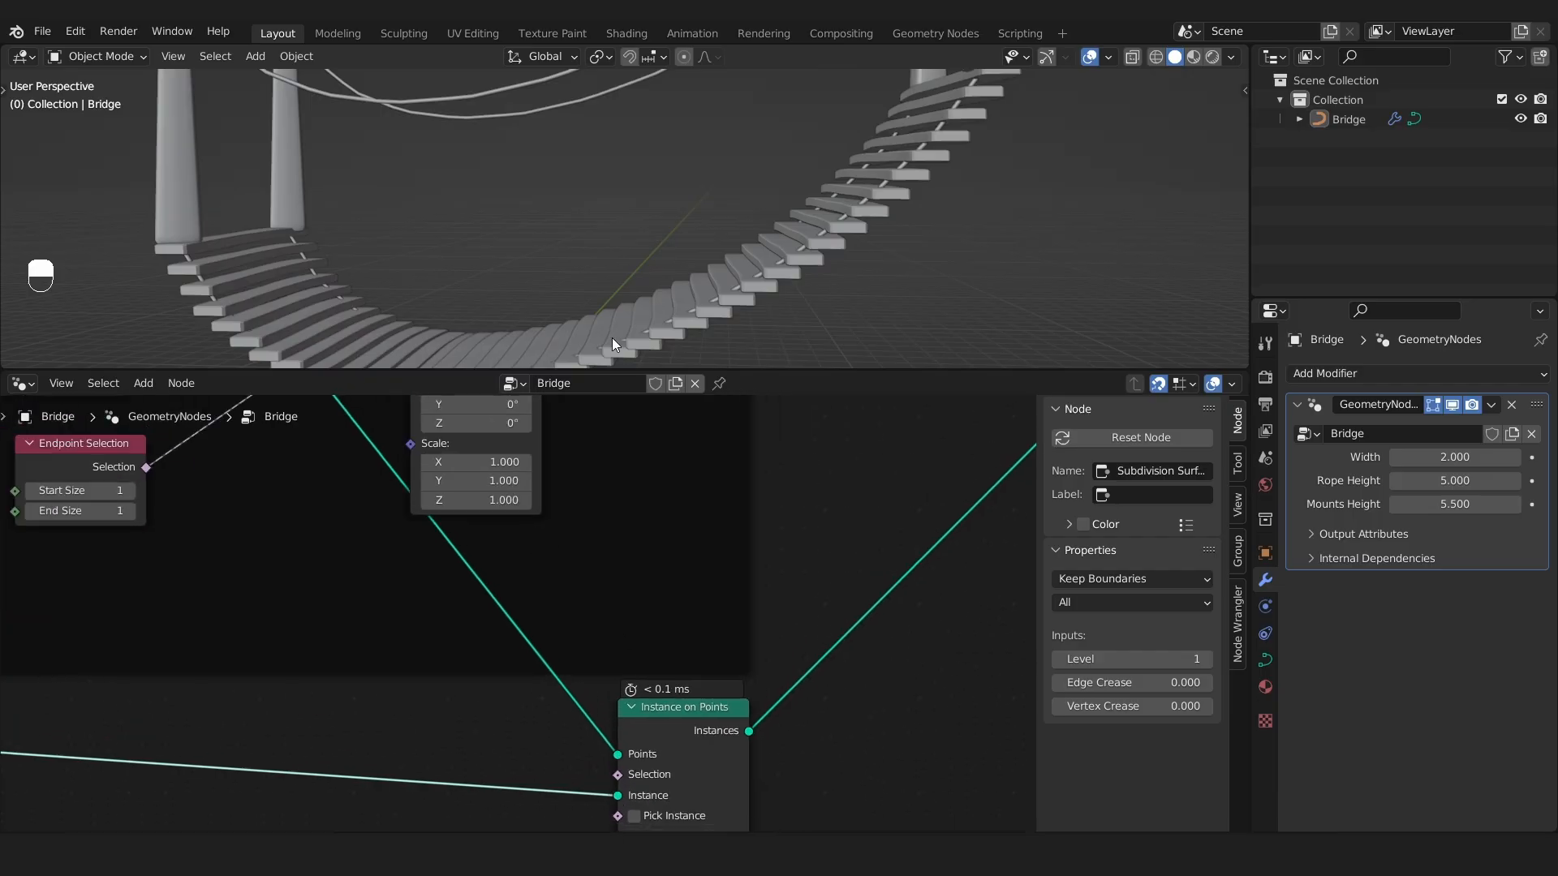
alt+drag(844, 218, 938, 270)
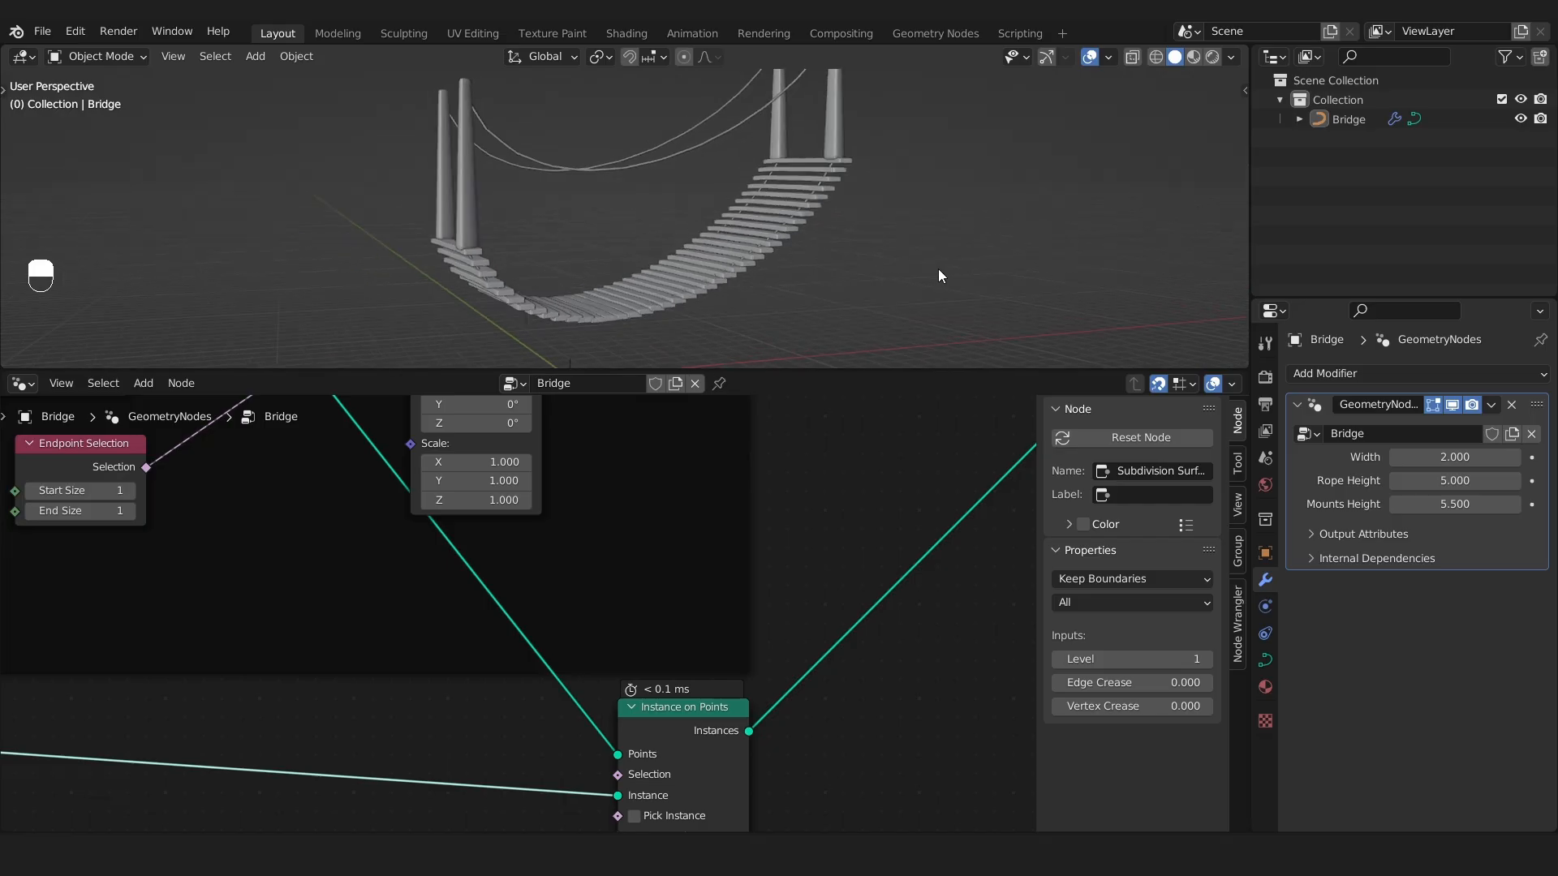
scroll(722, 253, up, 5)
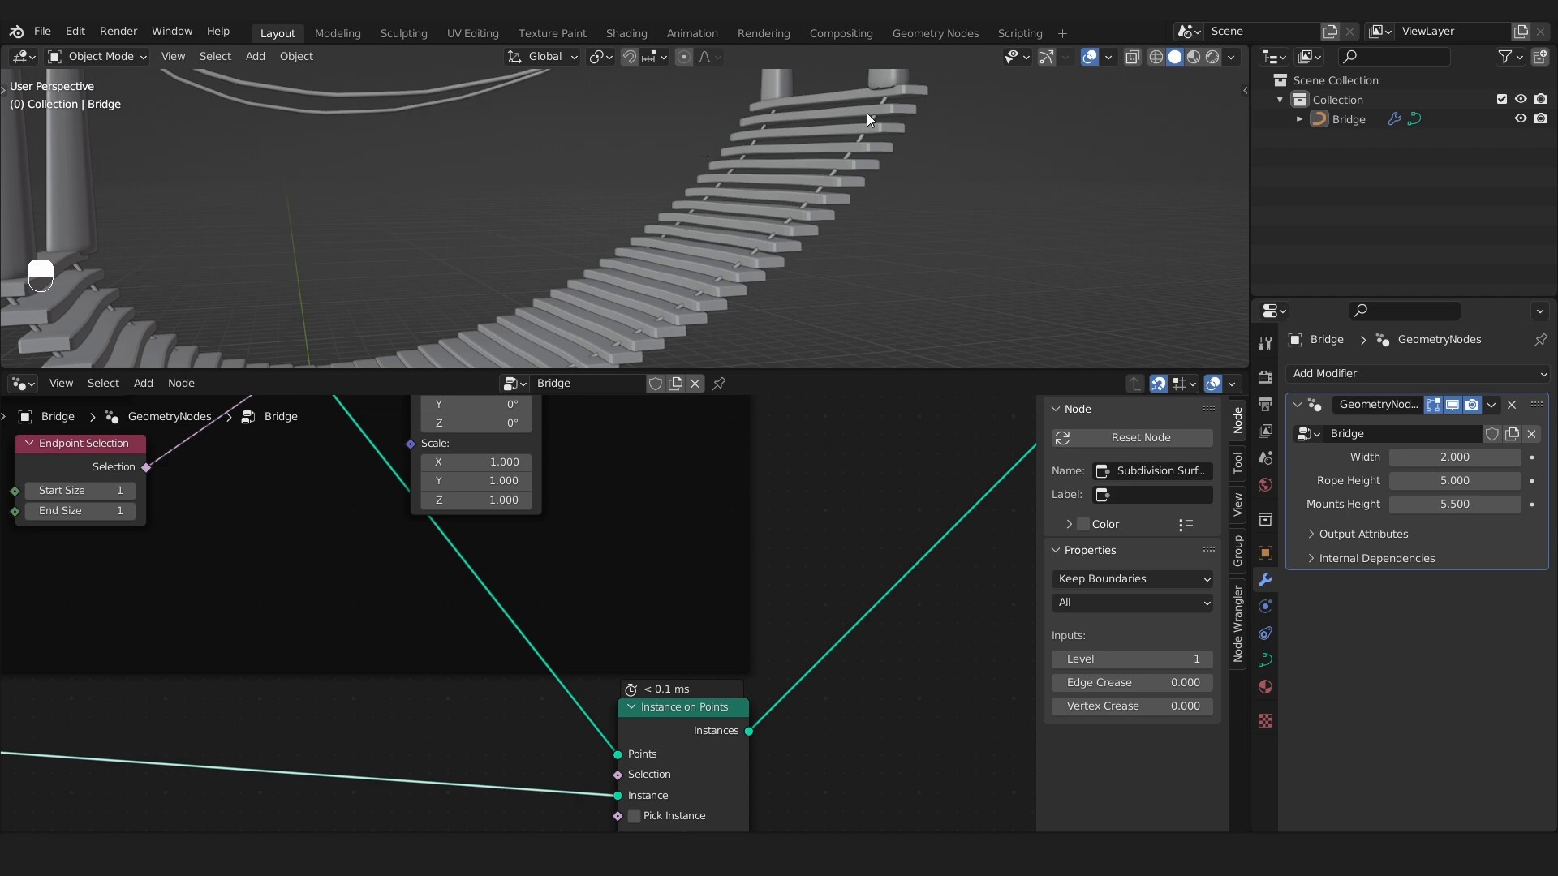
middle_drag(742, 172, 761, 219)
drag(763, 223, 752, 268)
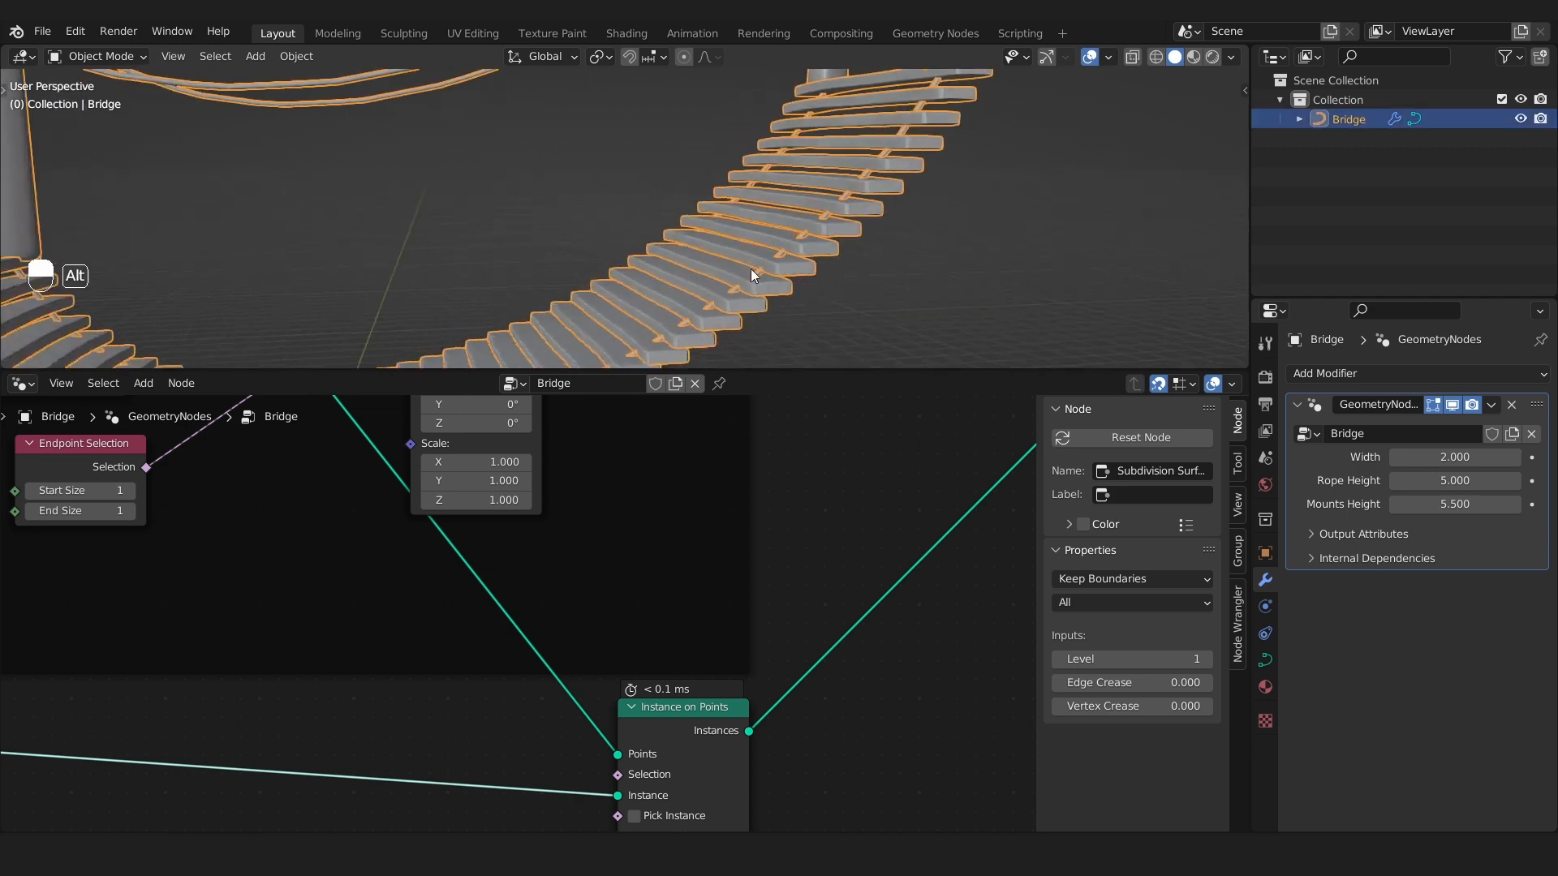
mouse_move(751, 269)
middle_down()
mouse_move(675, 261)
mouse_move(720, 305)
mouse_move(763, 270)
middle_up()
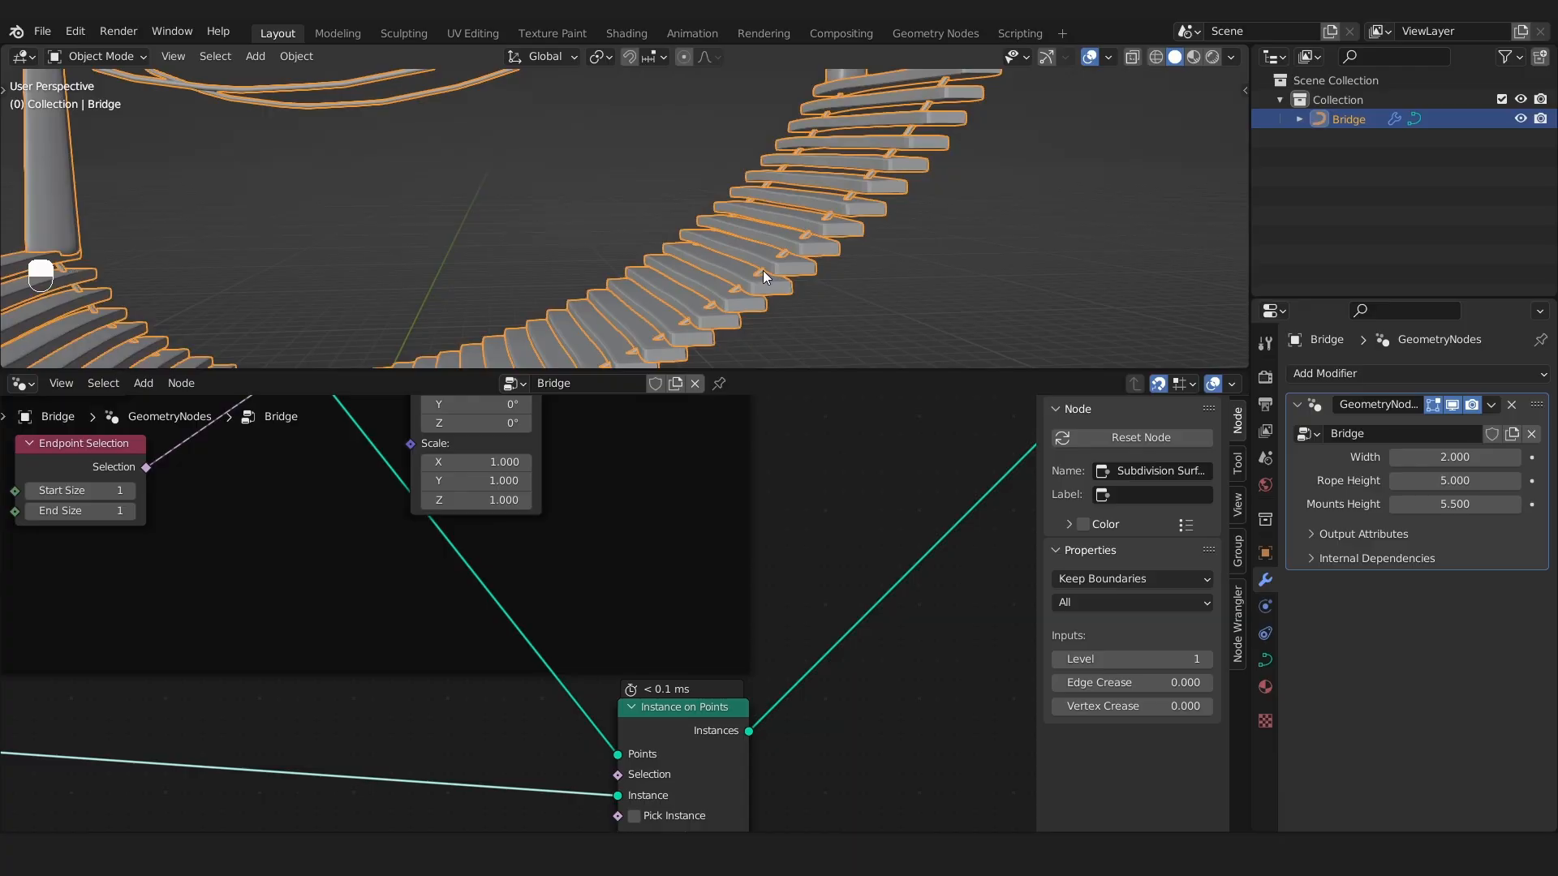
Examine the spacing and orientation of the planks along the bridge, and trace the curve link feeding the plank's Instance on Points node.
alt+drag(800, 291, 902, 226)
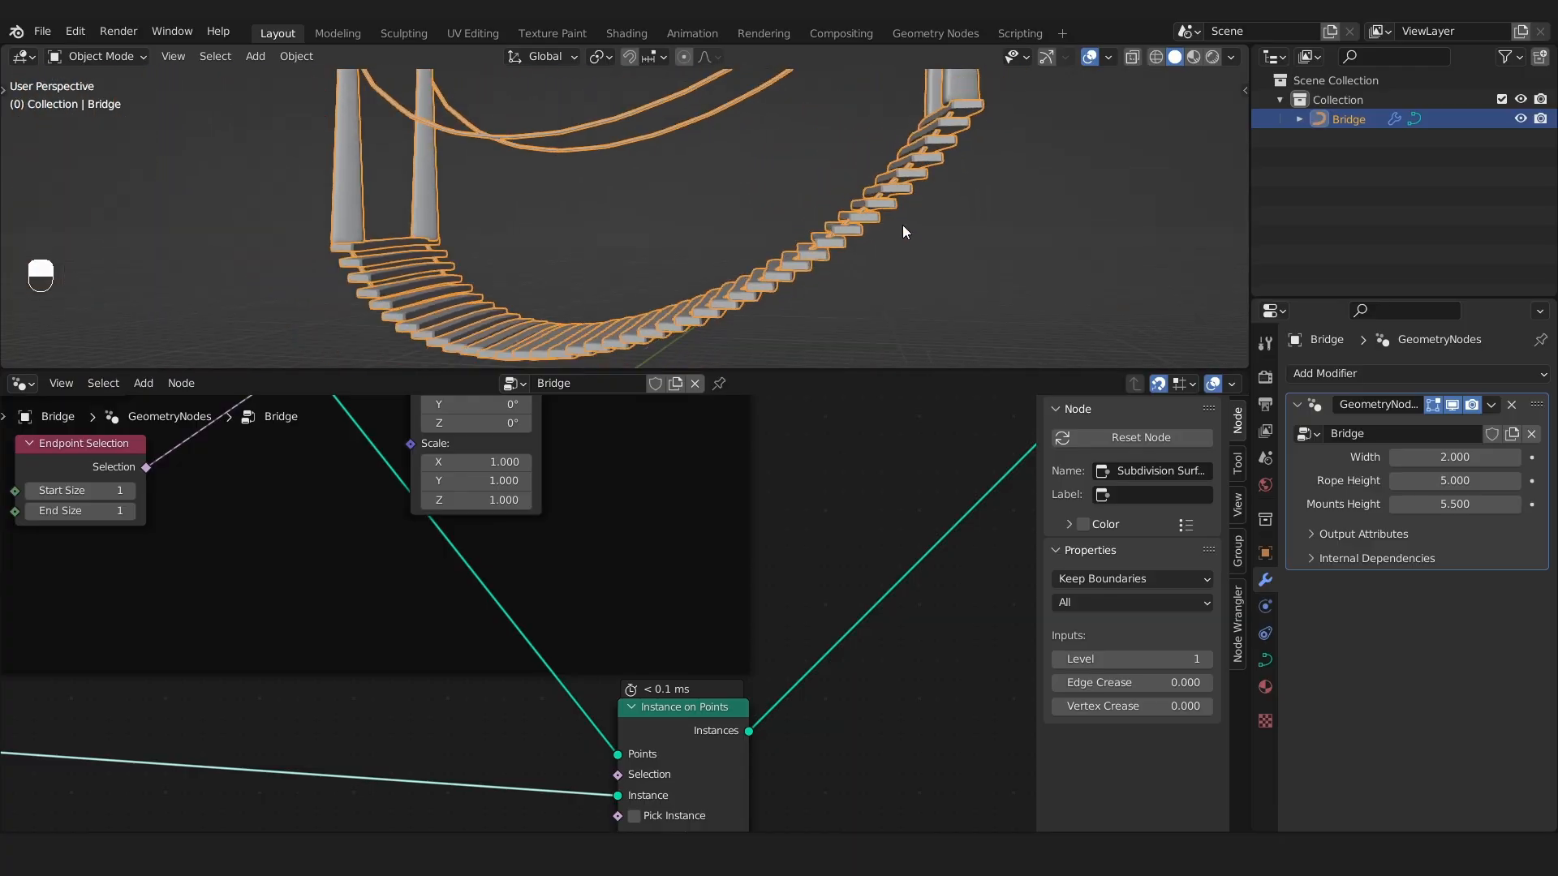
click(904, 221)
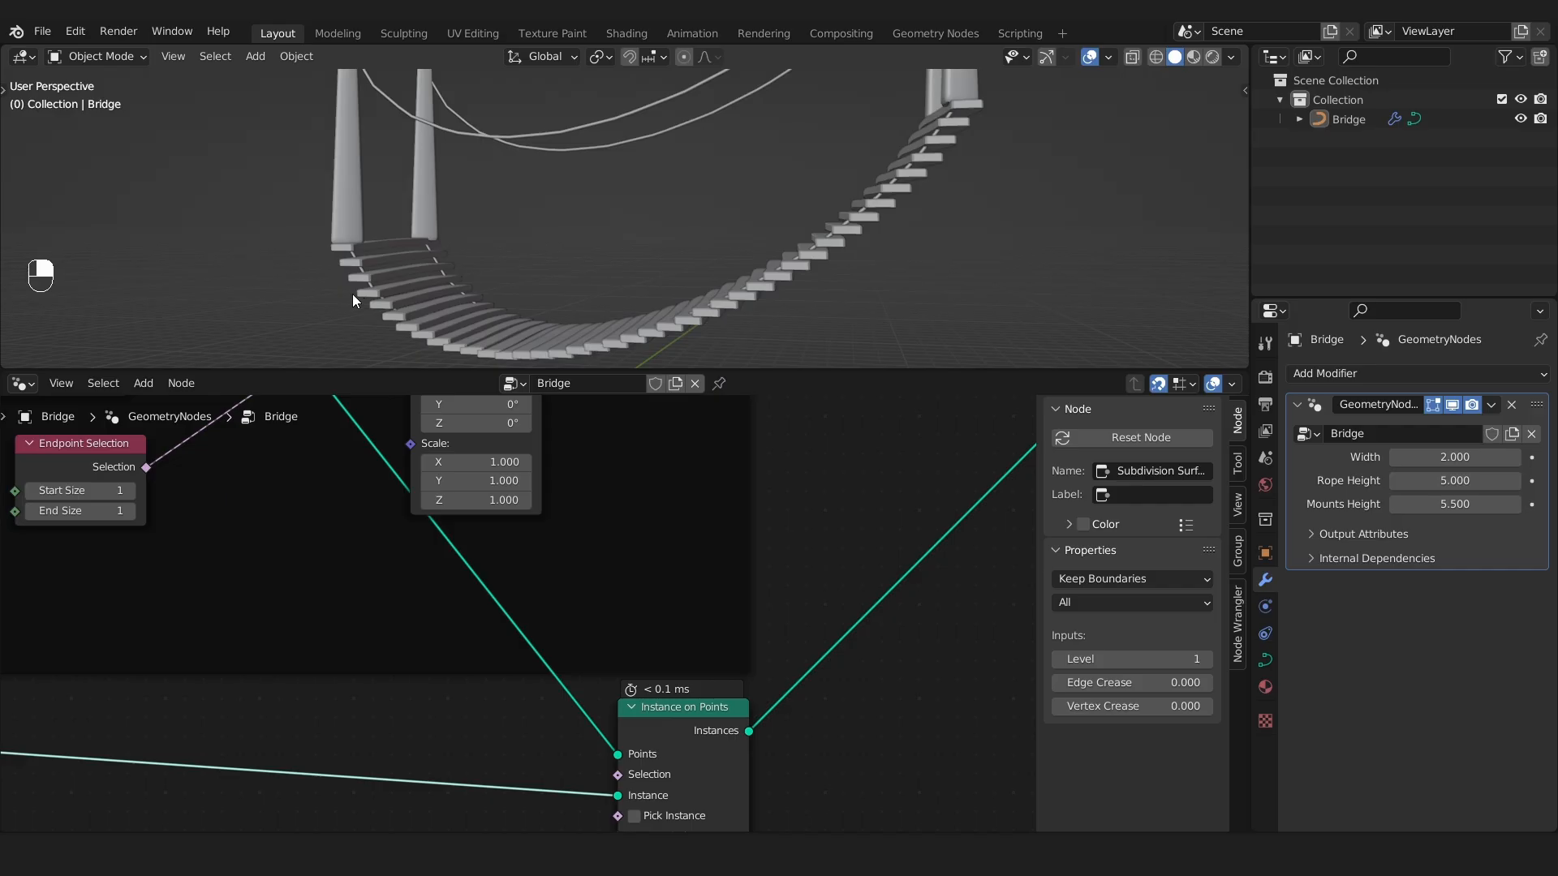
scroll(358, 245, up, 2)
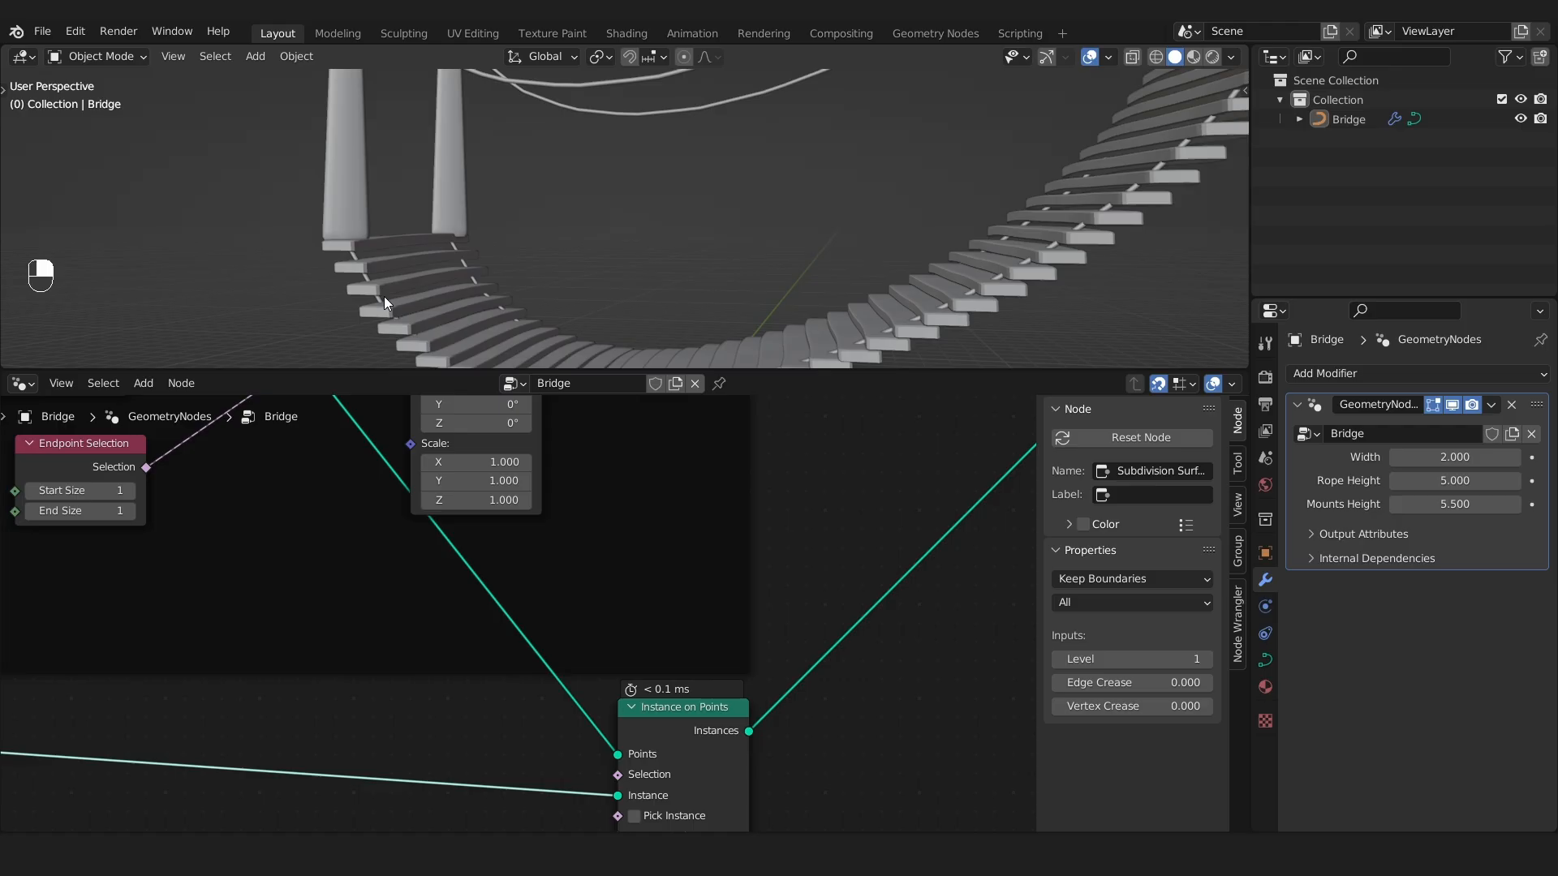
scroll(441, 602, down, 2)
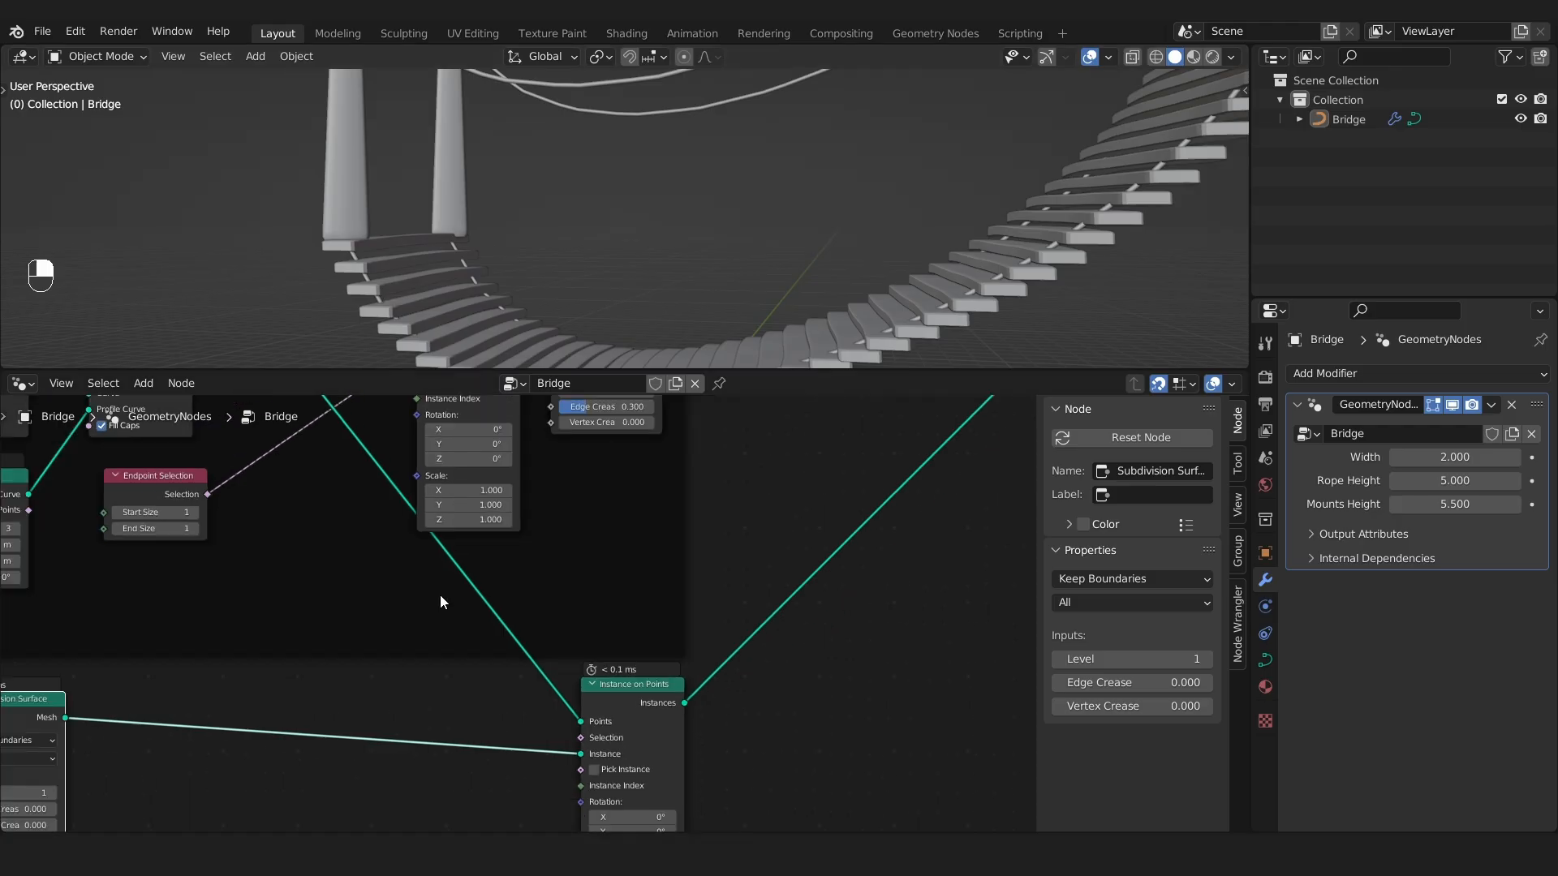
middle_drag(440, 601, 637, 637)
scroll(661, 624, down, 5)
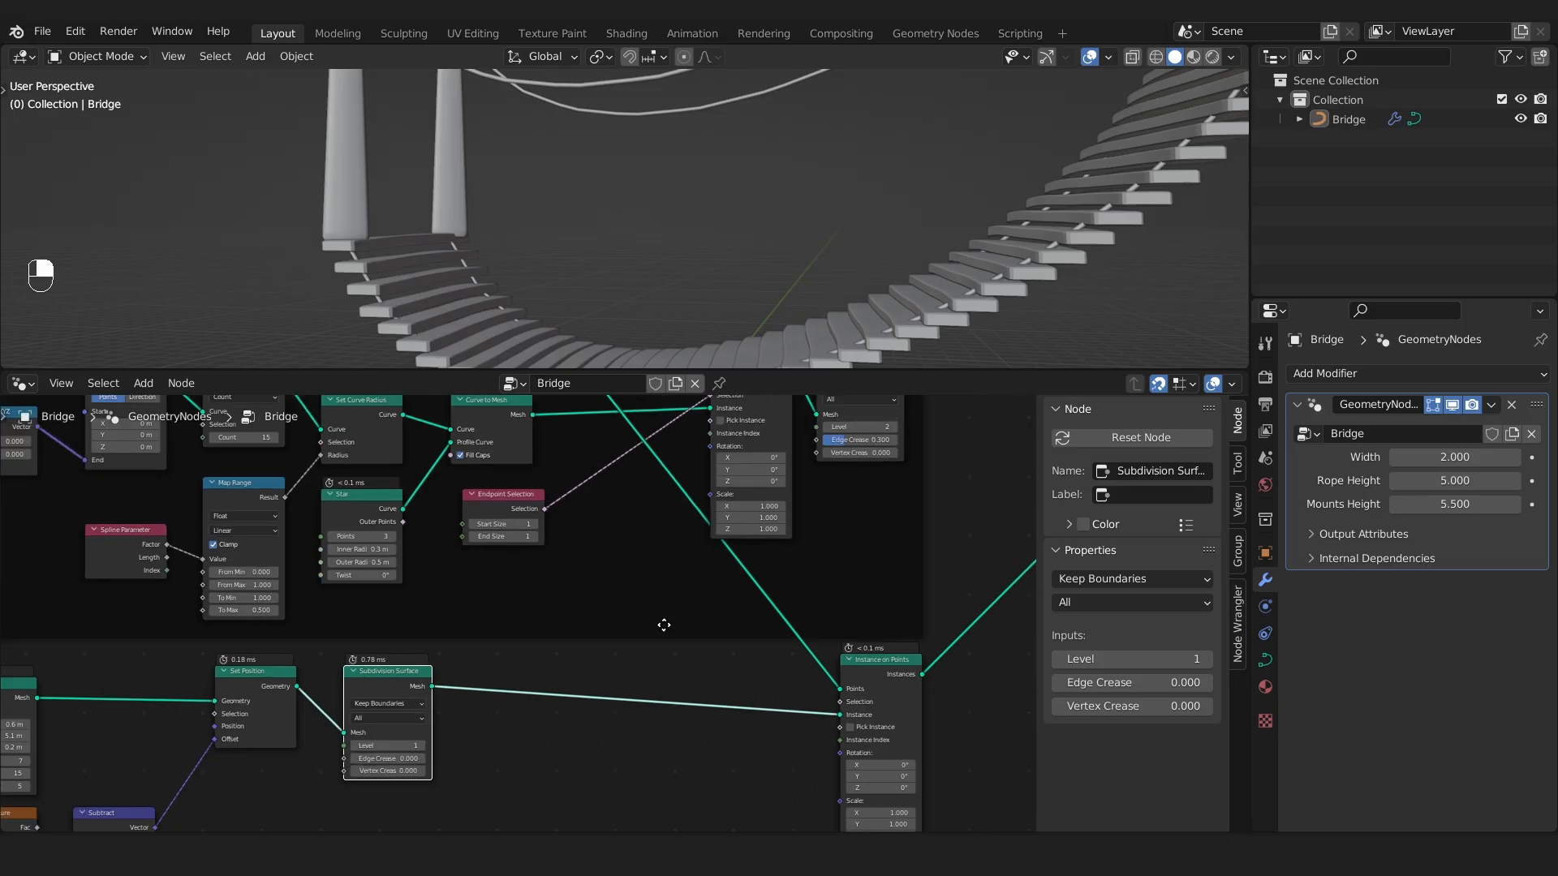
middle_drag(631, 514, 630, 723)
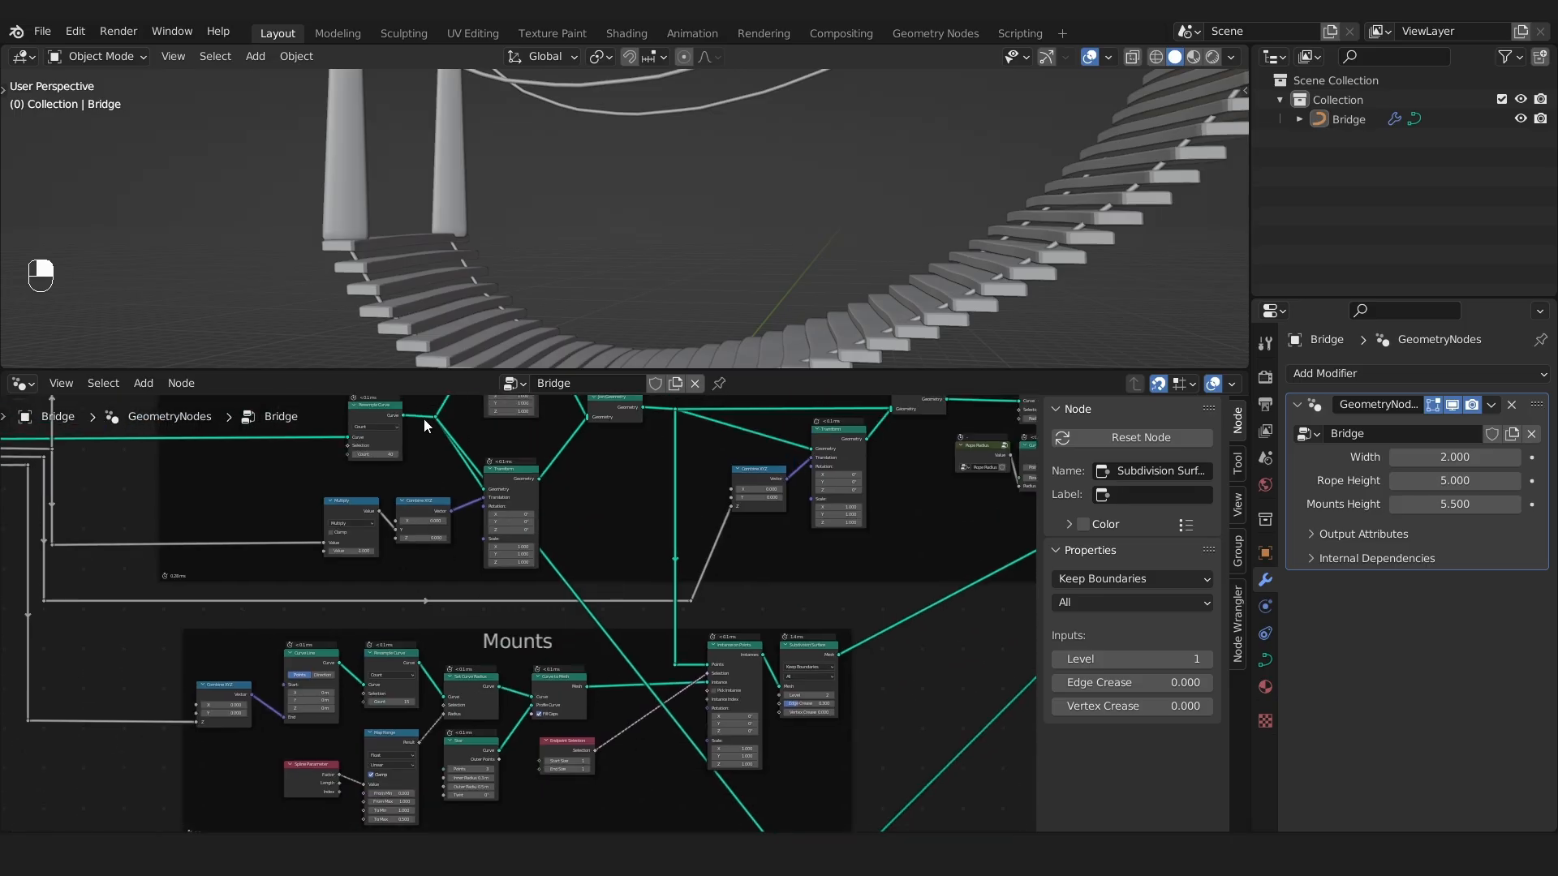
scroll(740, 712, down, 2)
middle_drag(636, 662, 539, 572)
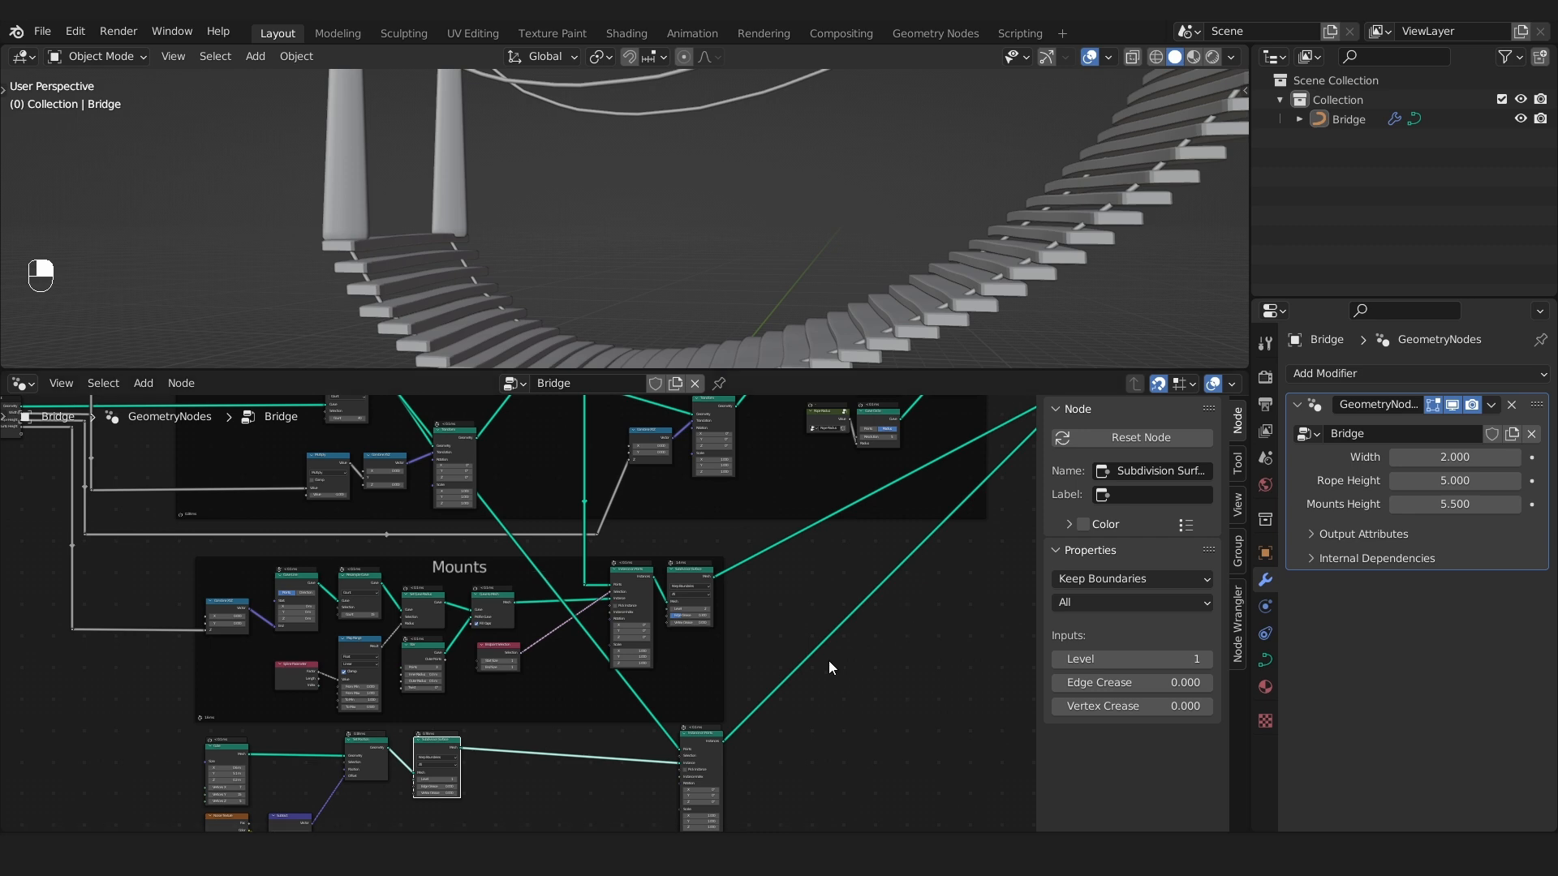
scroll(648, 733, up, 6)
scroll(646, 733, down, 7)
middle_drag(629, 635, 629, 672)
scroll(397, 474, up, 1)
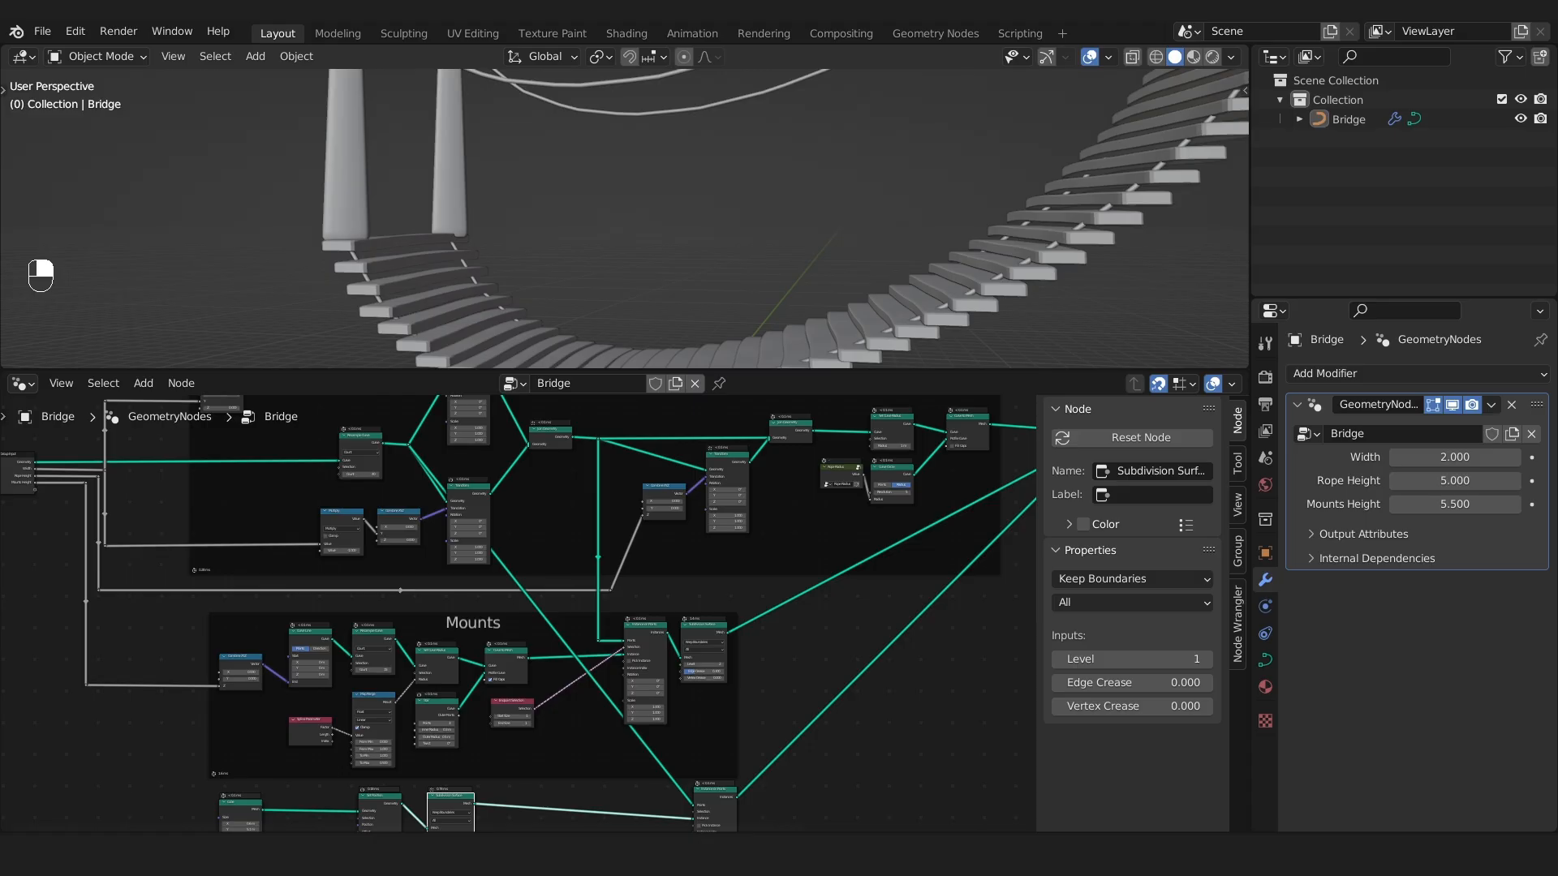
Insert a Curve to Points node on the curve link feeding the Points input of the plank's Instance on Points node.
scroll(646, 752, up, 5)
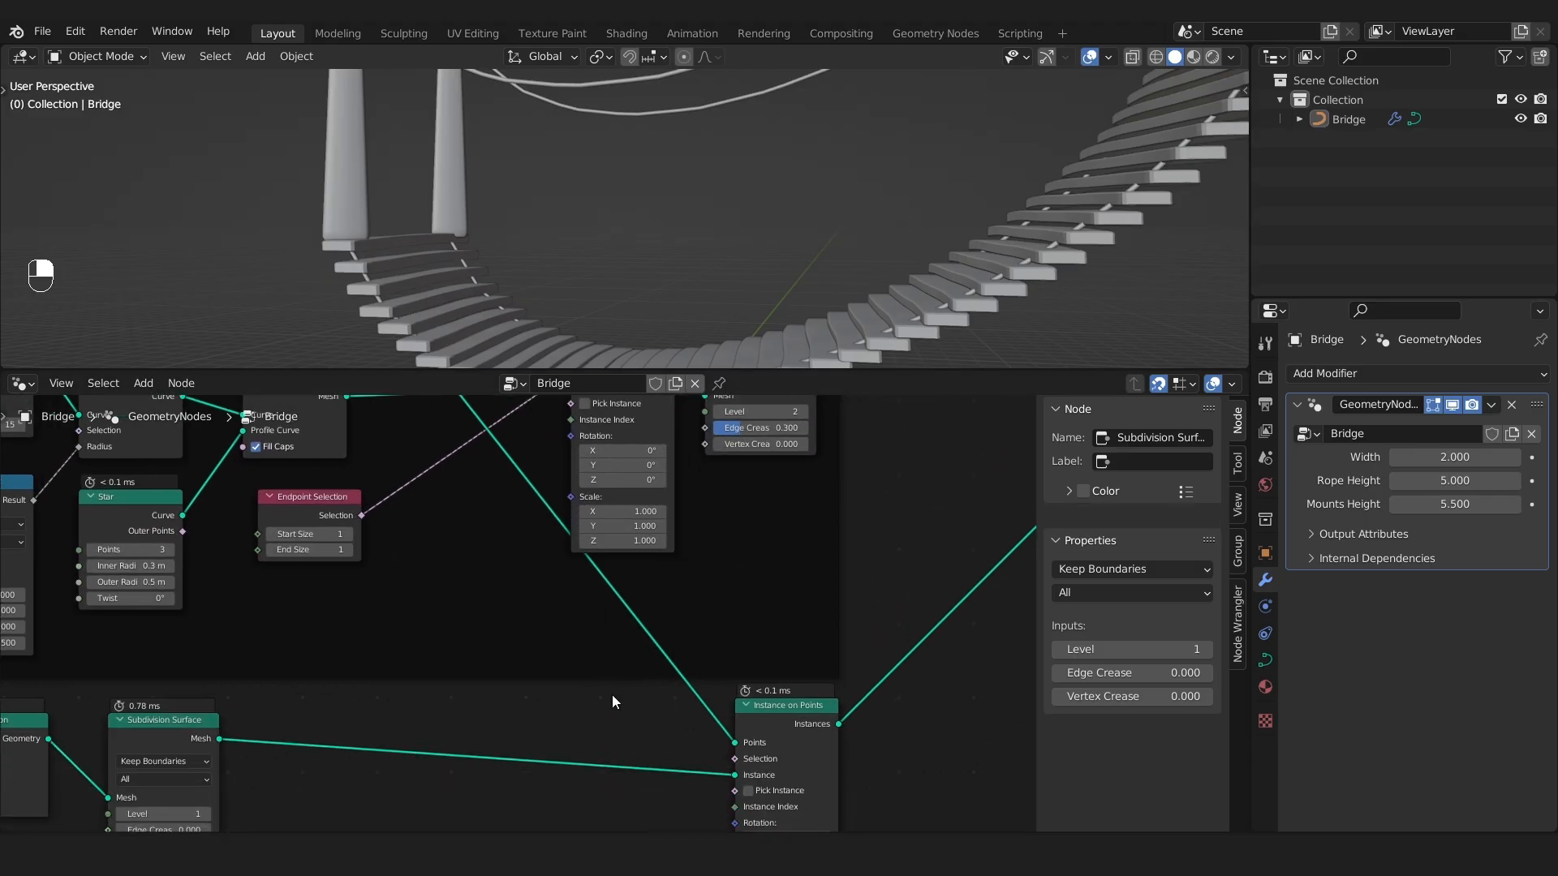
key(shift+a)
text(s)
text(curve to poi)
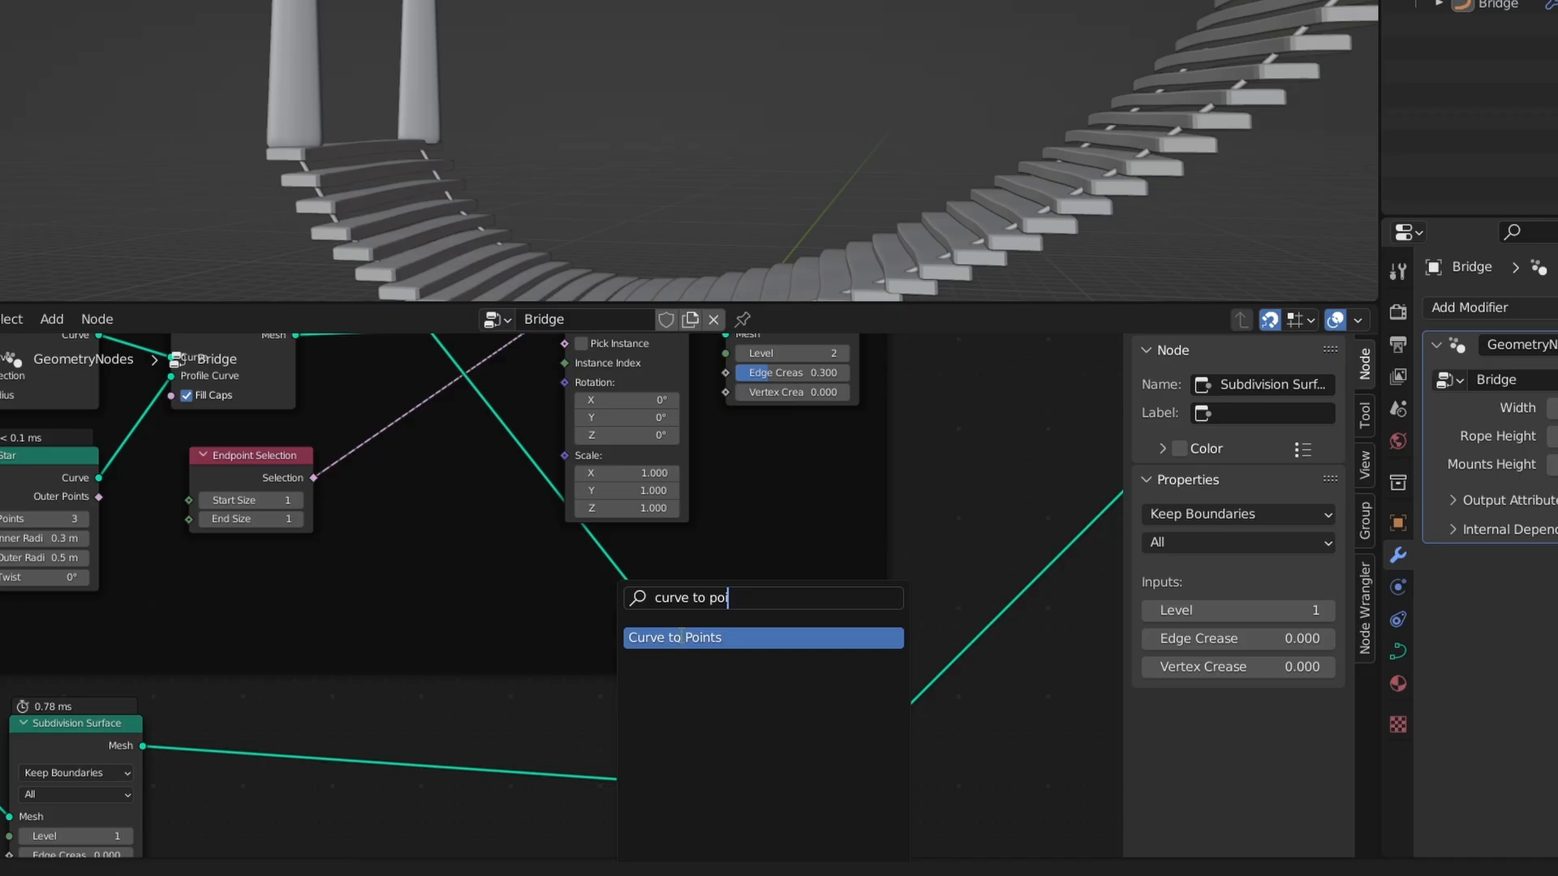
key(Return)
click(610, 630)
scroll(584, 609, down, 6)
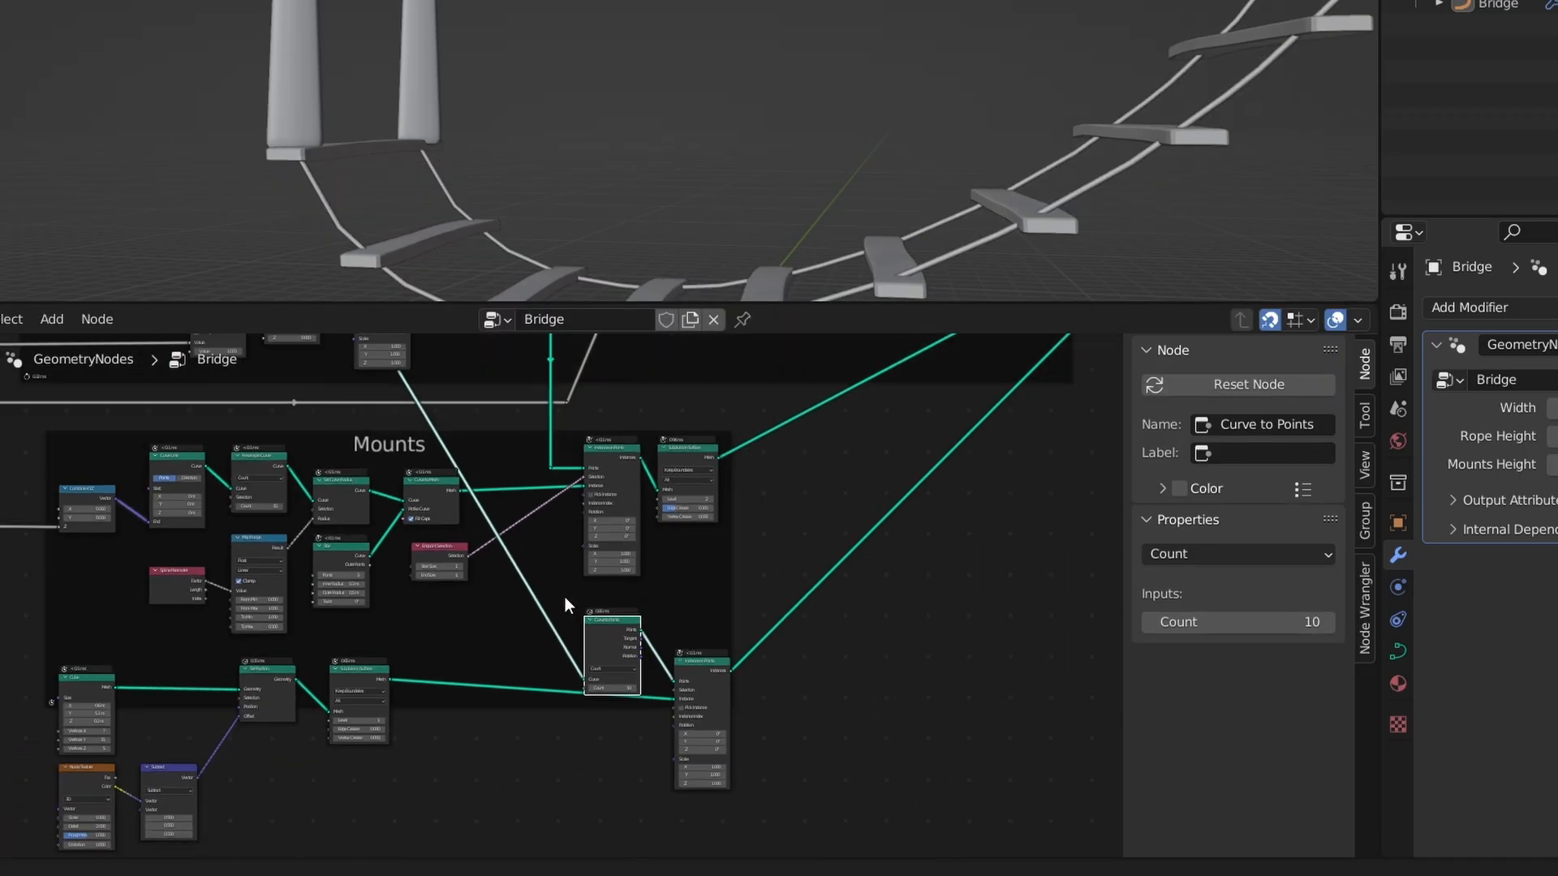
Arrange the Curve to Points node and the plank nodes in the free space below the Mounts frame.
scroll(313, 533, up, 2)
scroll(534, 631, down, 4)
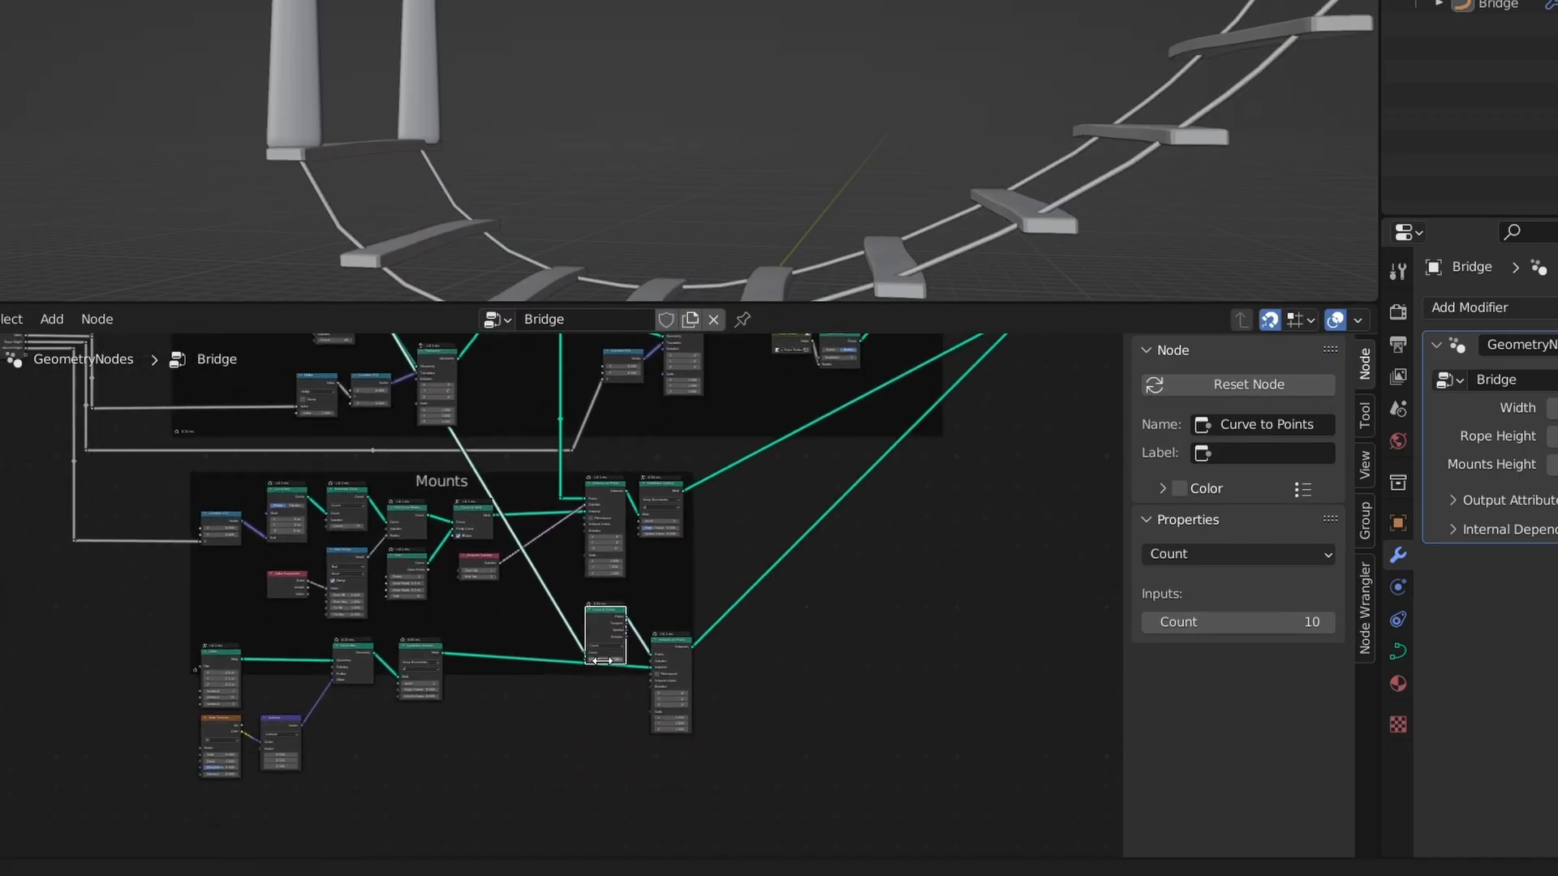
scroll(328, 641, up, 4)
scroll(617, 568, up, 2)
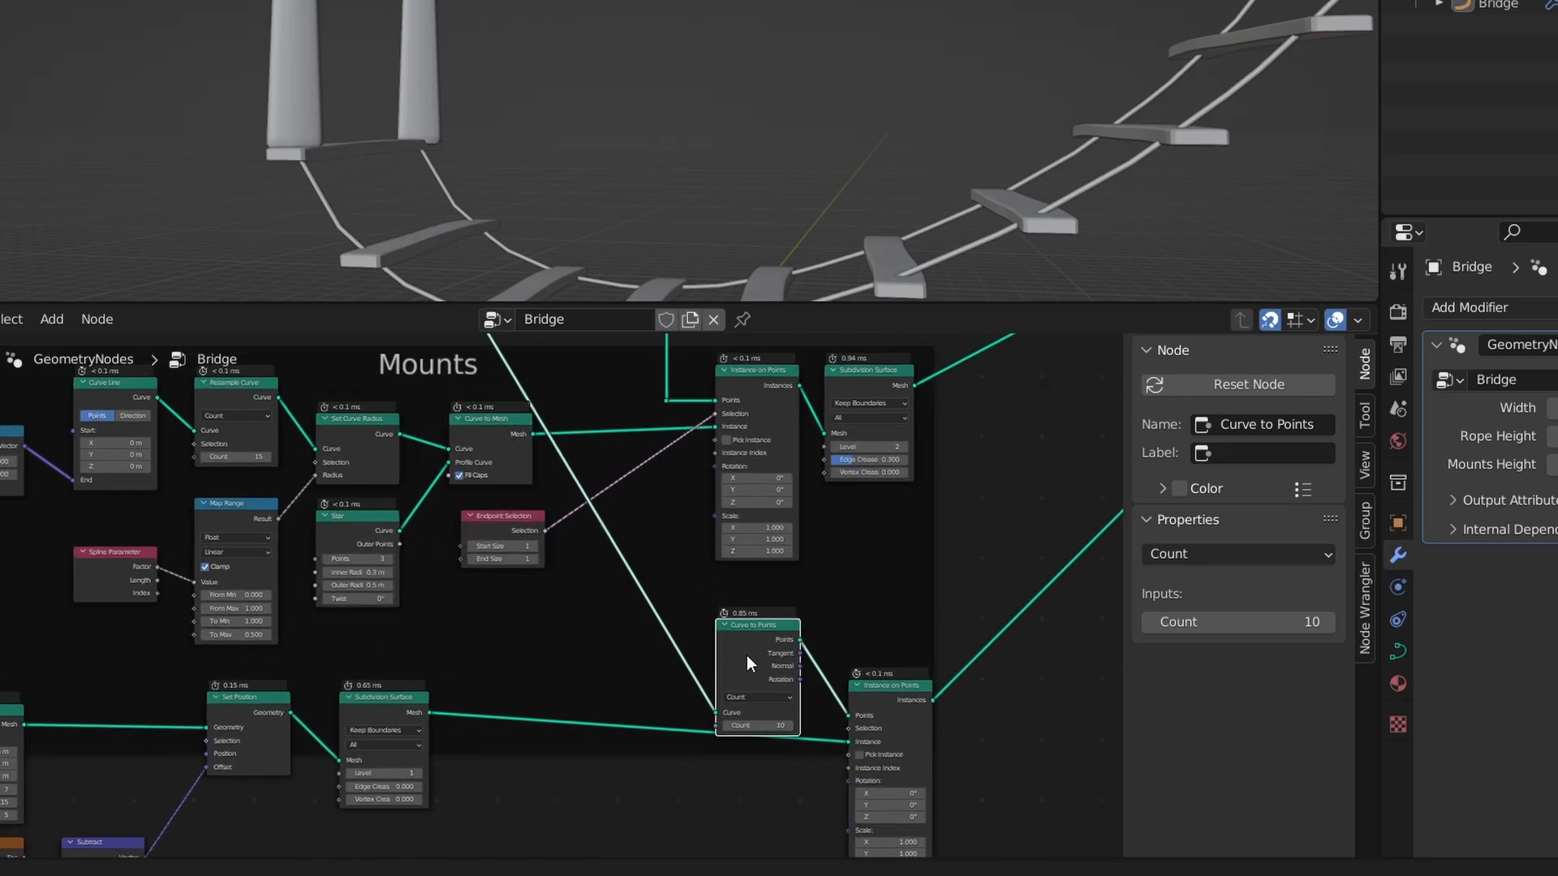
drag(740, 626, 669, 703)
scroll(957, 619, down, 2)
drag(957, 619, 87, 824)
drag(668, 596, 567, 563)
scroll(685, 739, up, 3)
scroll(580, 554, up, 2)
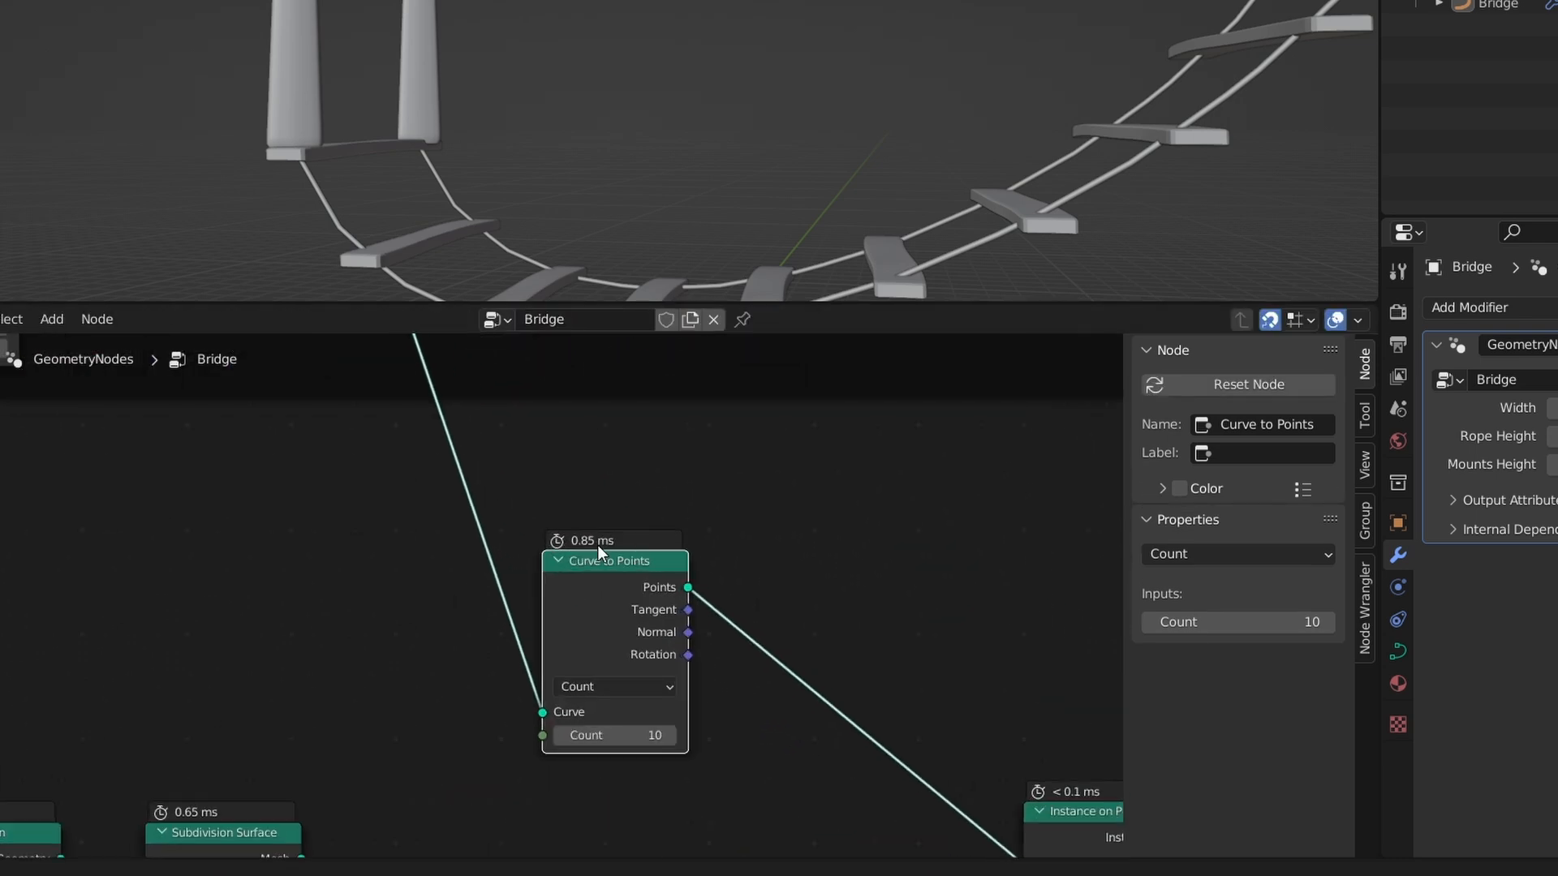
drag(663, 615, 538, 614)
scroll(460, 616, up, 1)
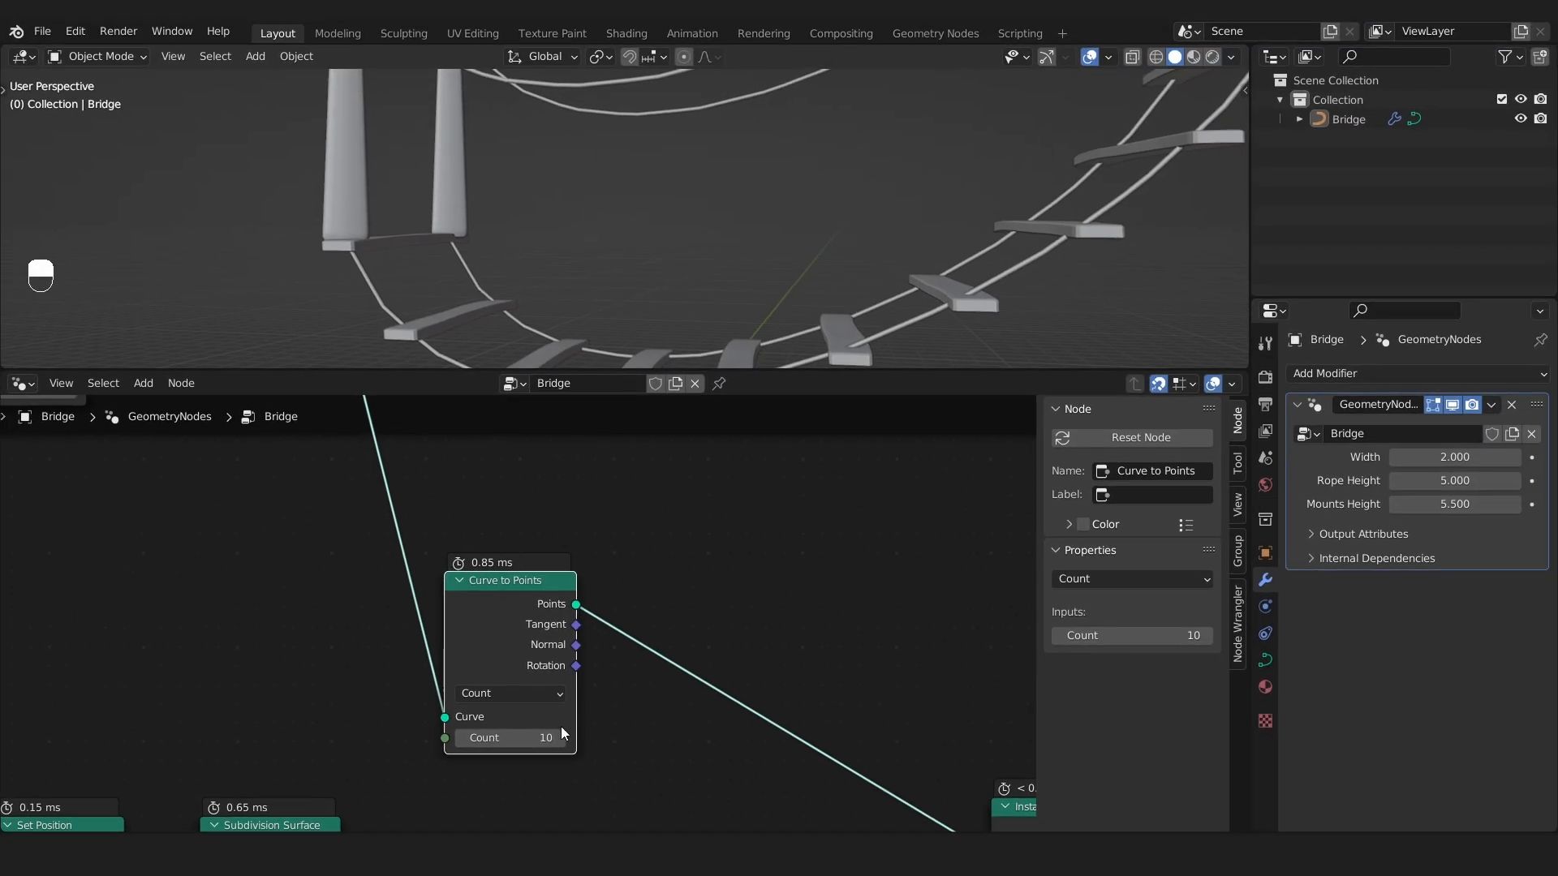
Set the Curve to Points count to 16 and link its Rotation output to the plank's Instance on Points Rotation input.
drag(552, 741, 585, 741)
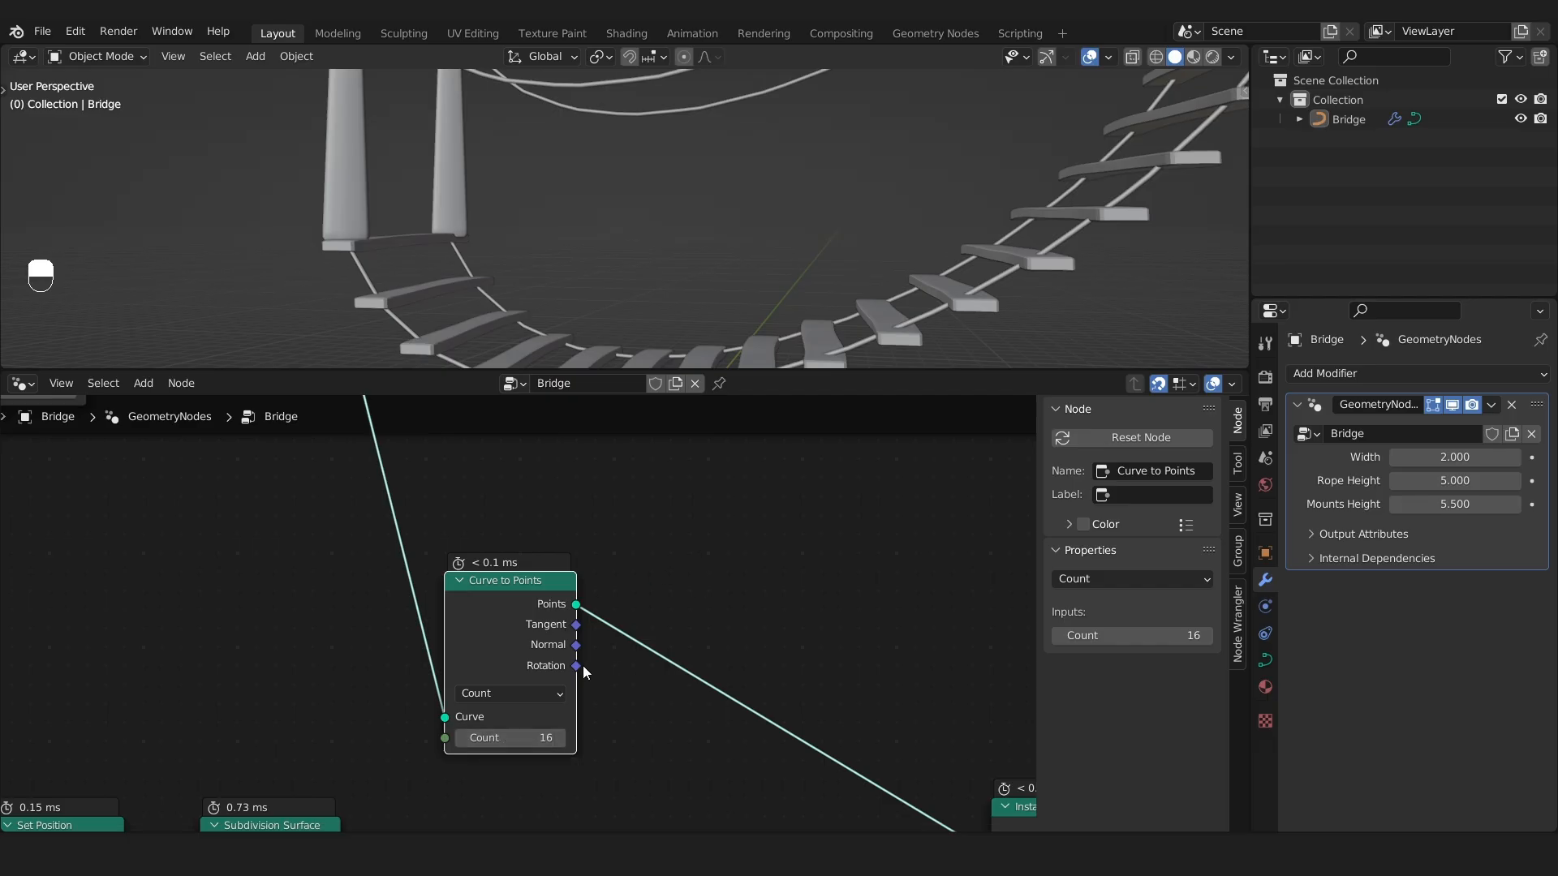
scroll(669, 709, down, 1)
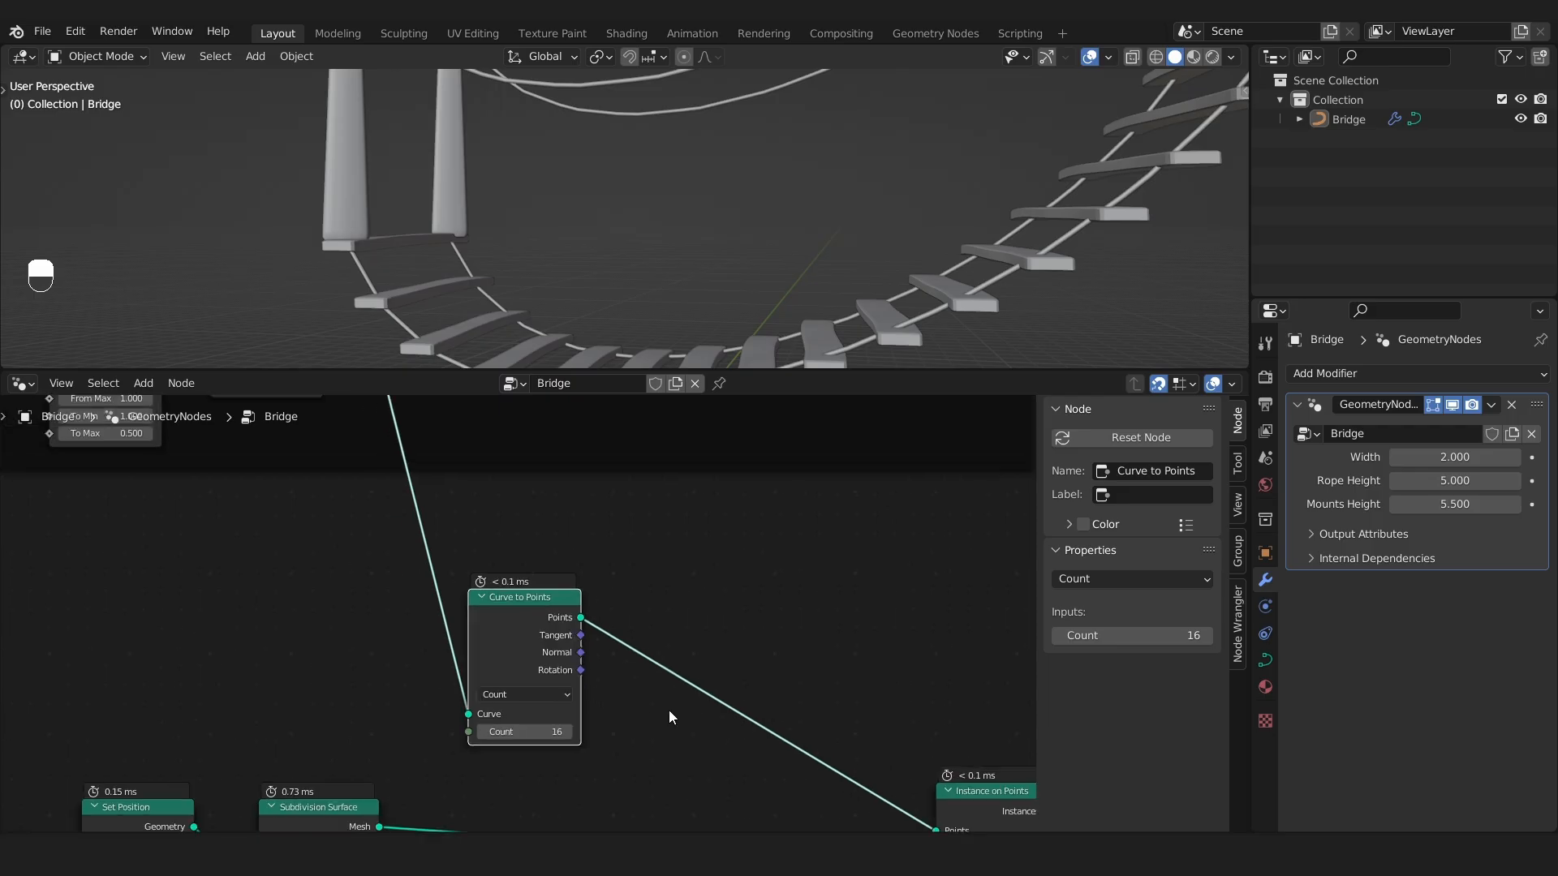
middle_drag(669, 709, 567, 623)
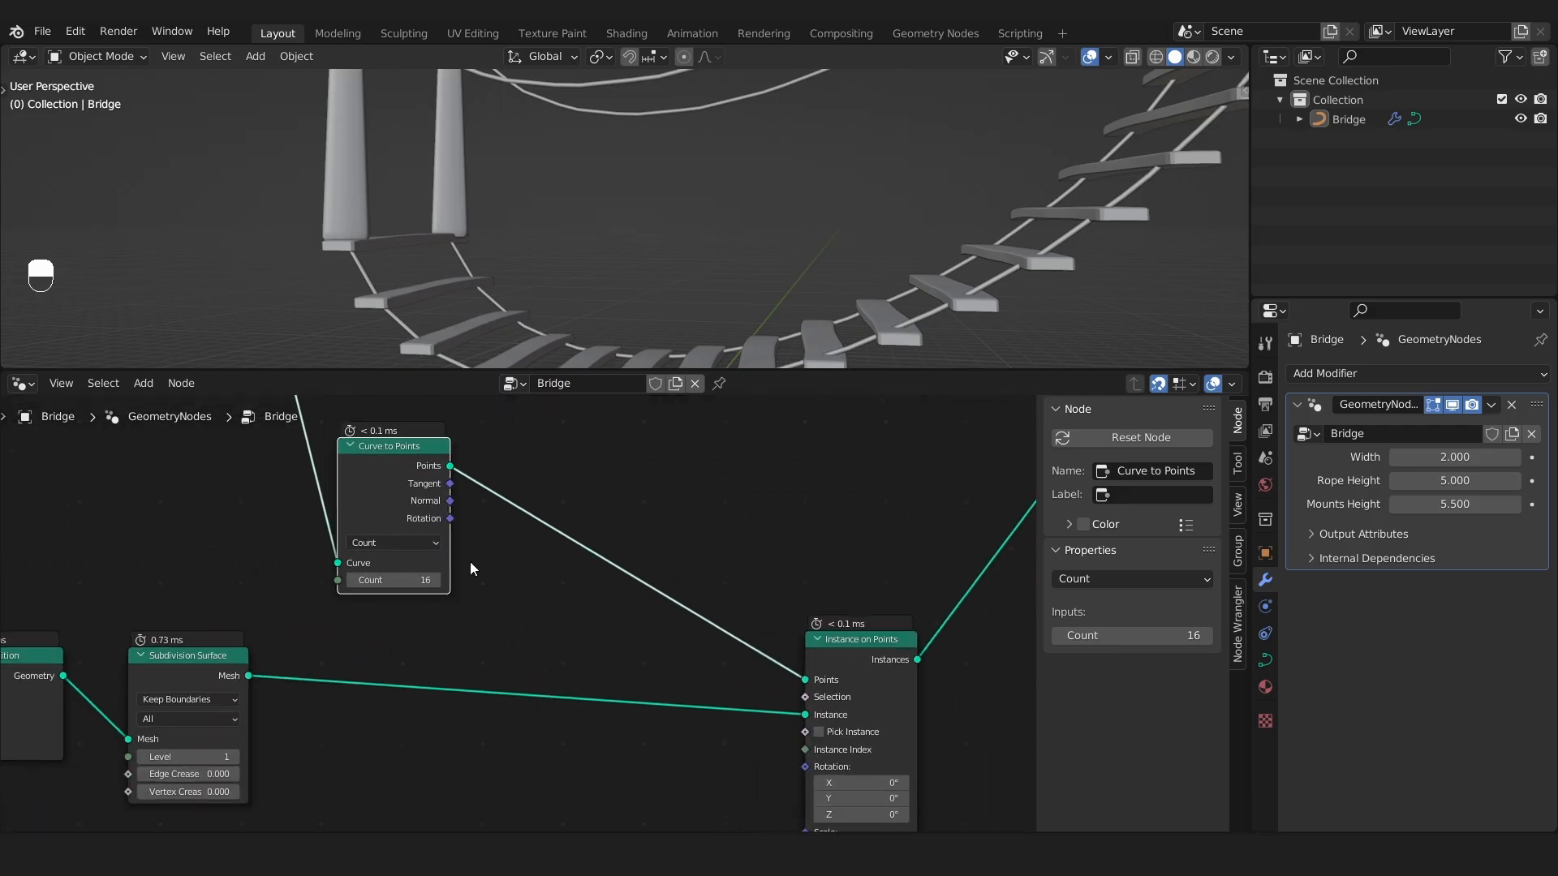
drag(450, 519, 805, 767)
middle_drag(649, 341, 743, 294)
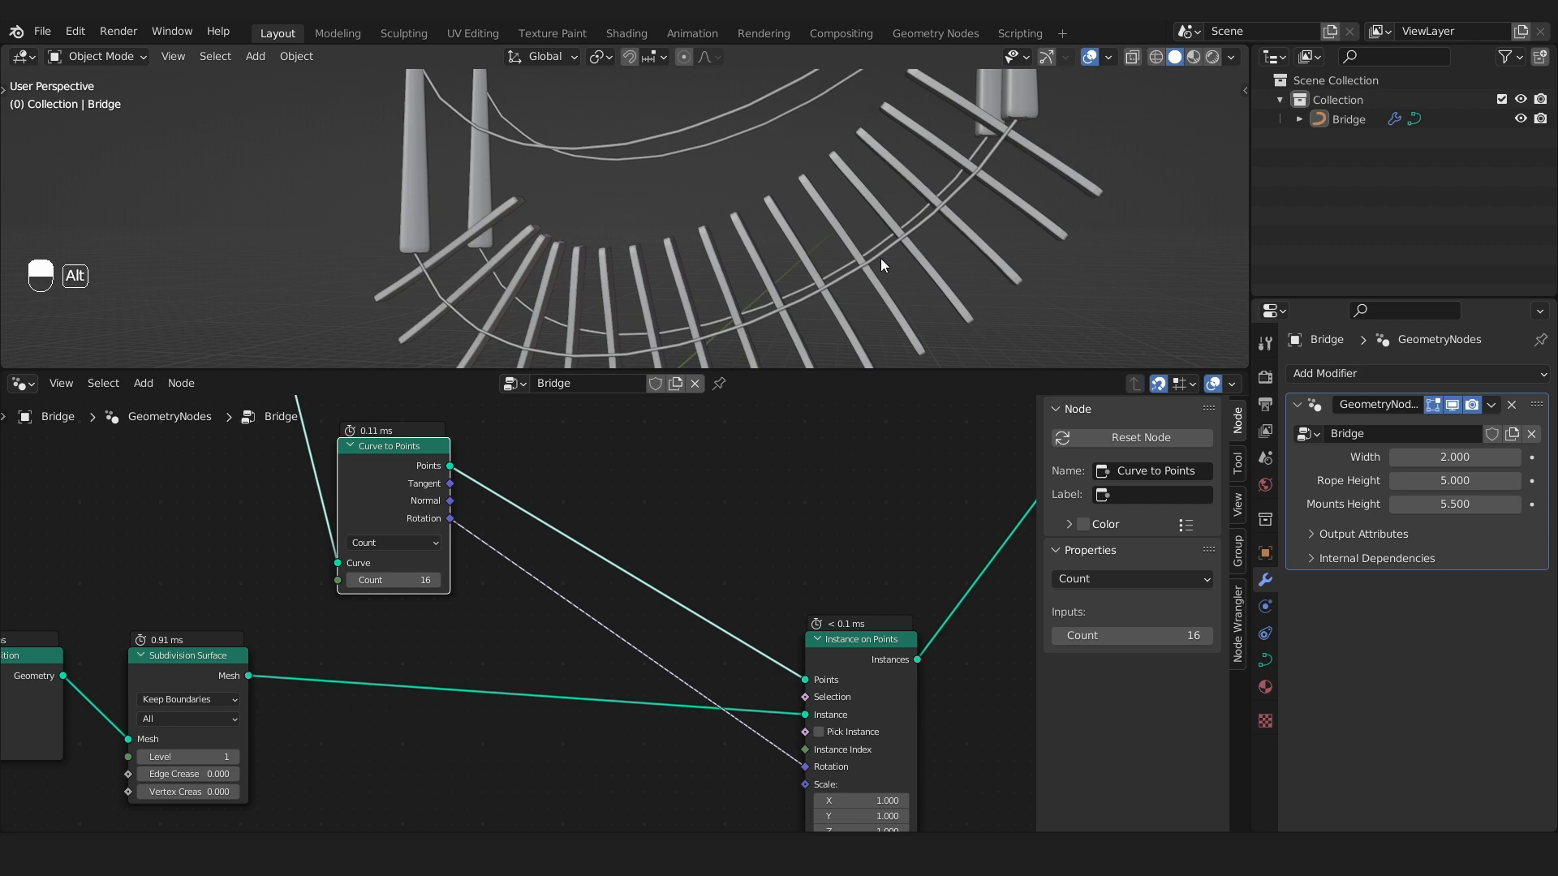
alt+drag(880, 258, 1028, 159)
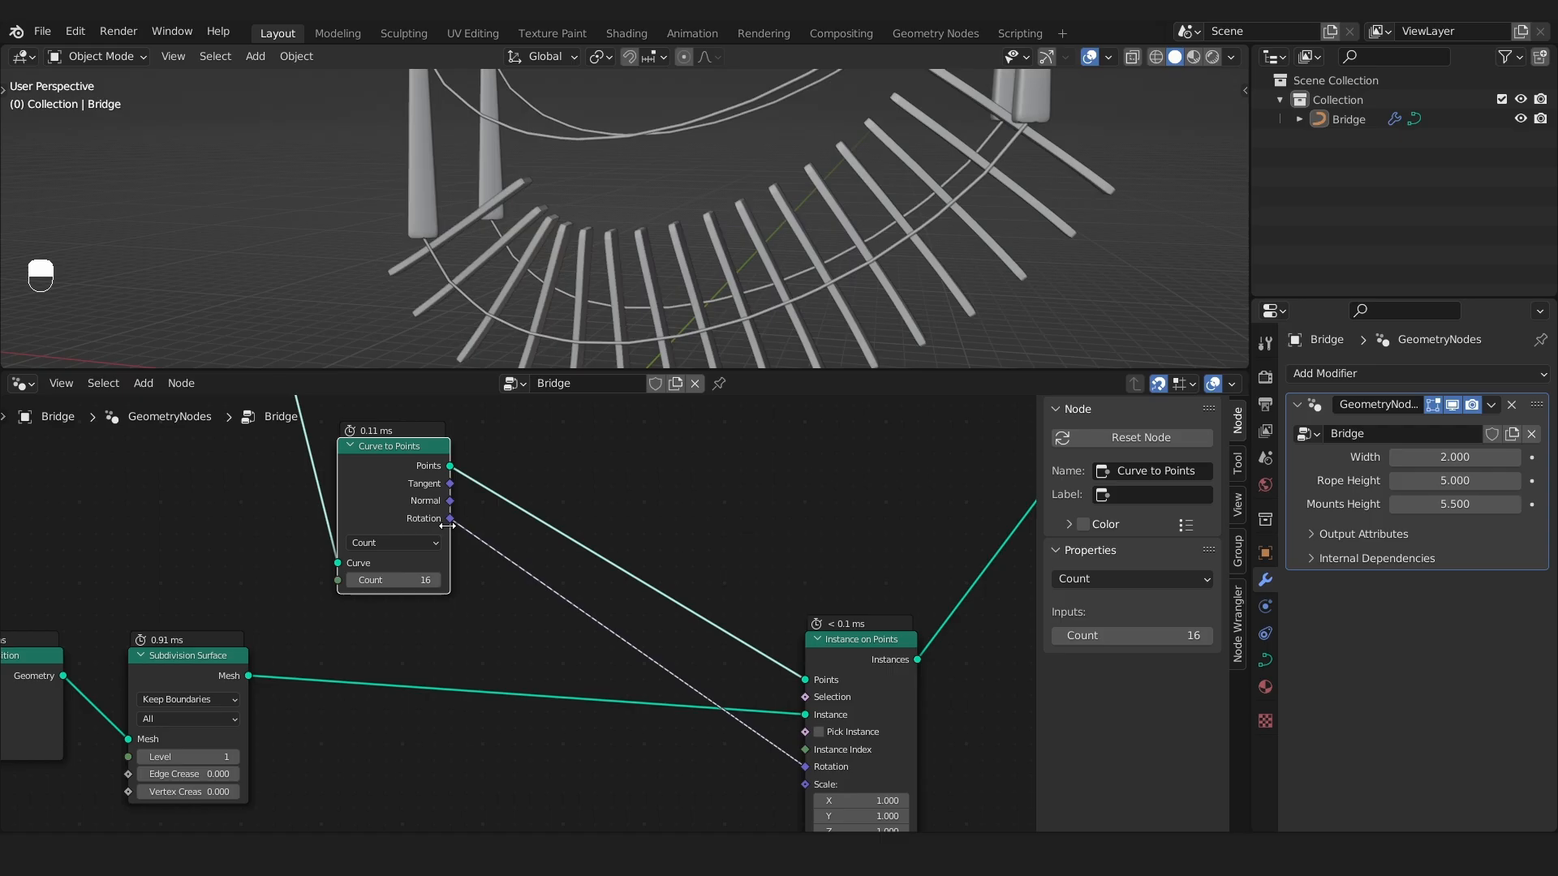
Insert a Rotate Instances node on the output link of the plank's Instance on Points node.
shift+scroll(884, 656, down, 3)
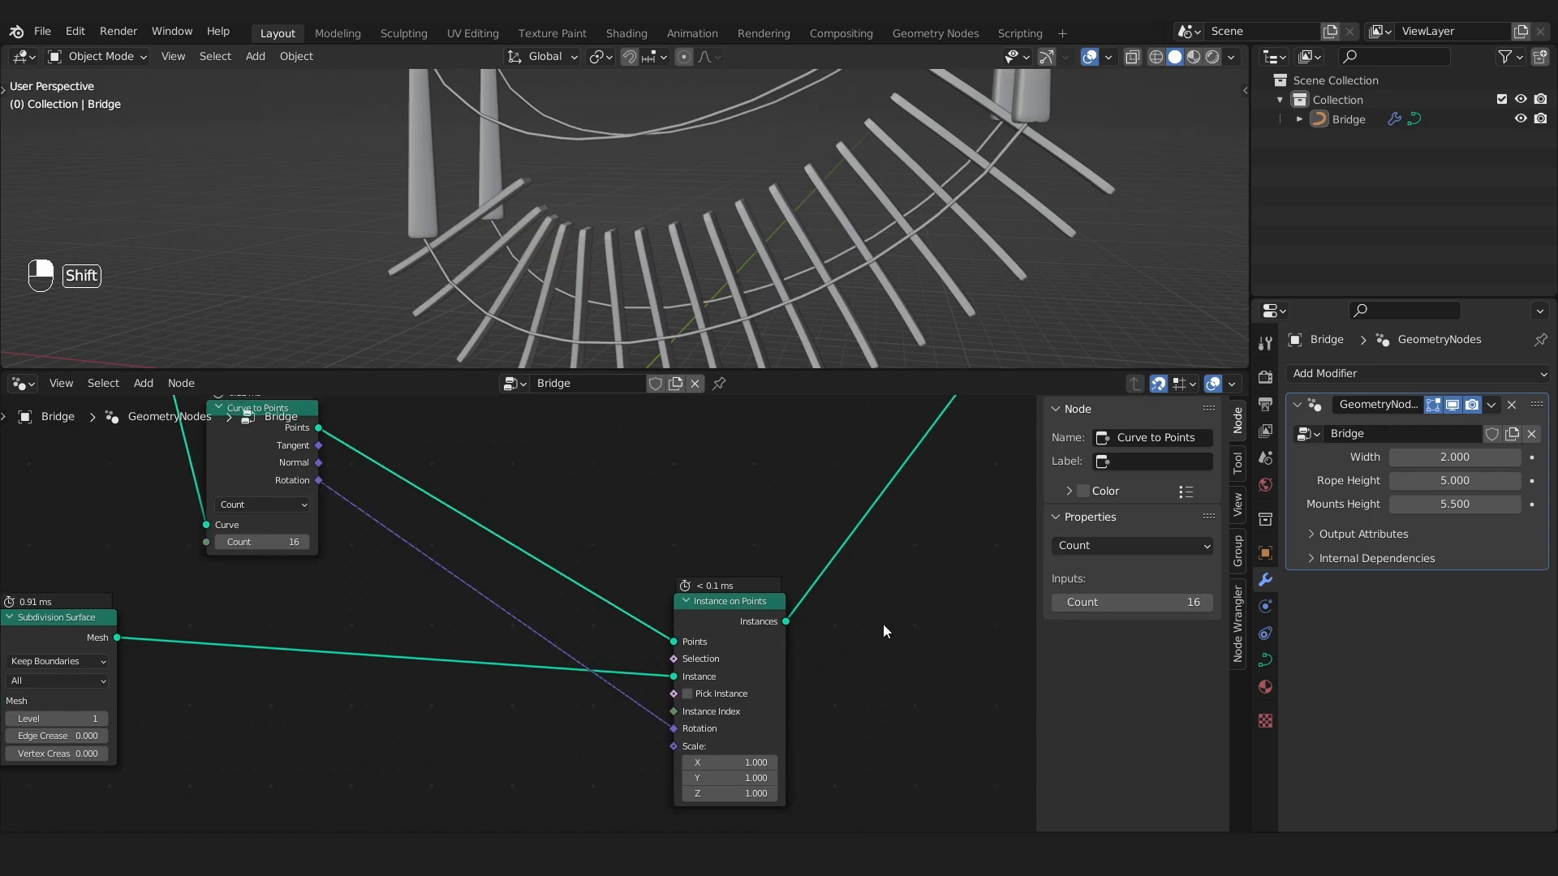
key(shift+a)
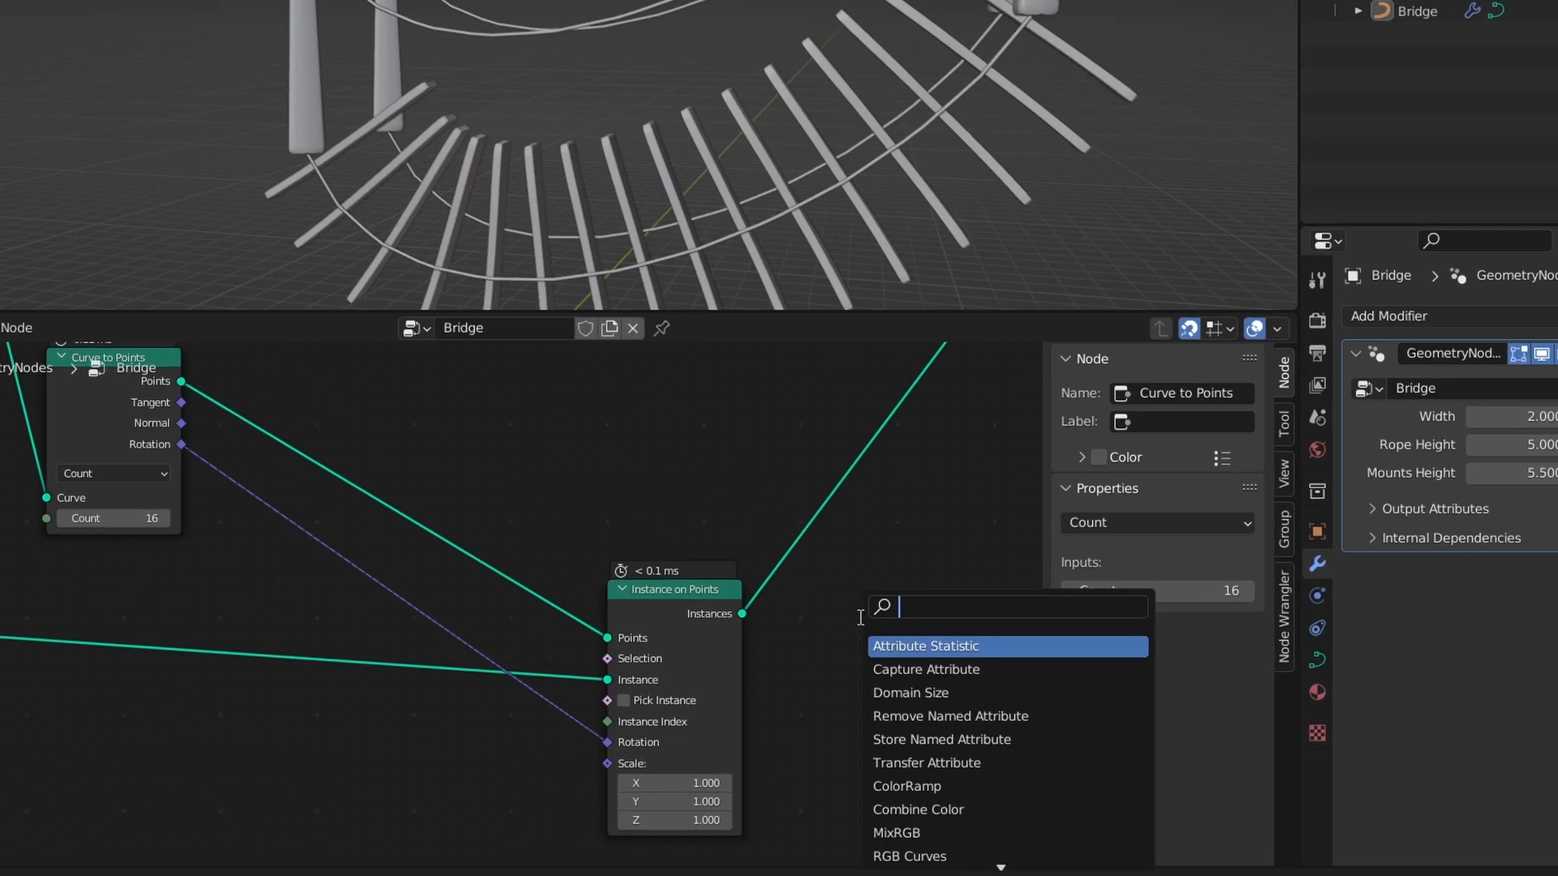
text(rota)
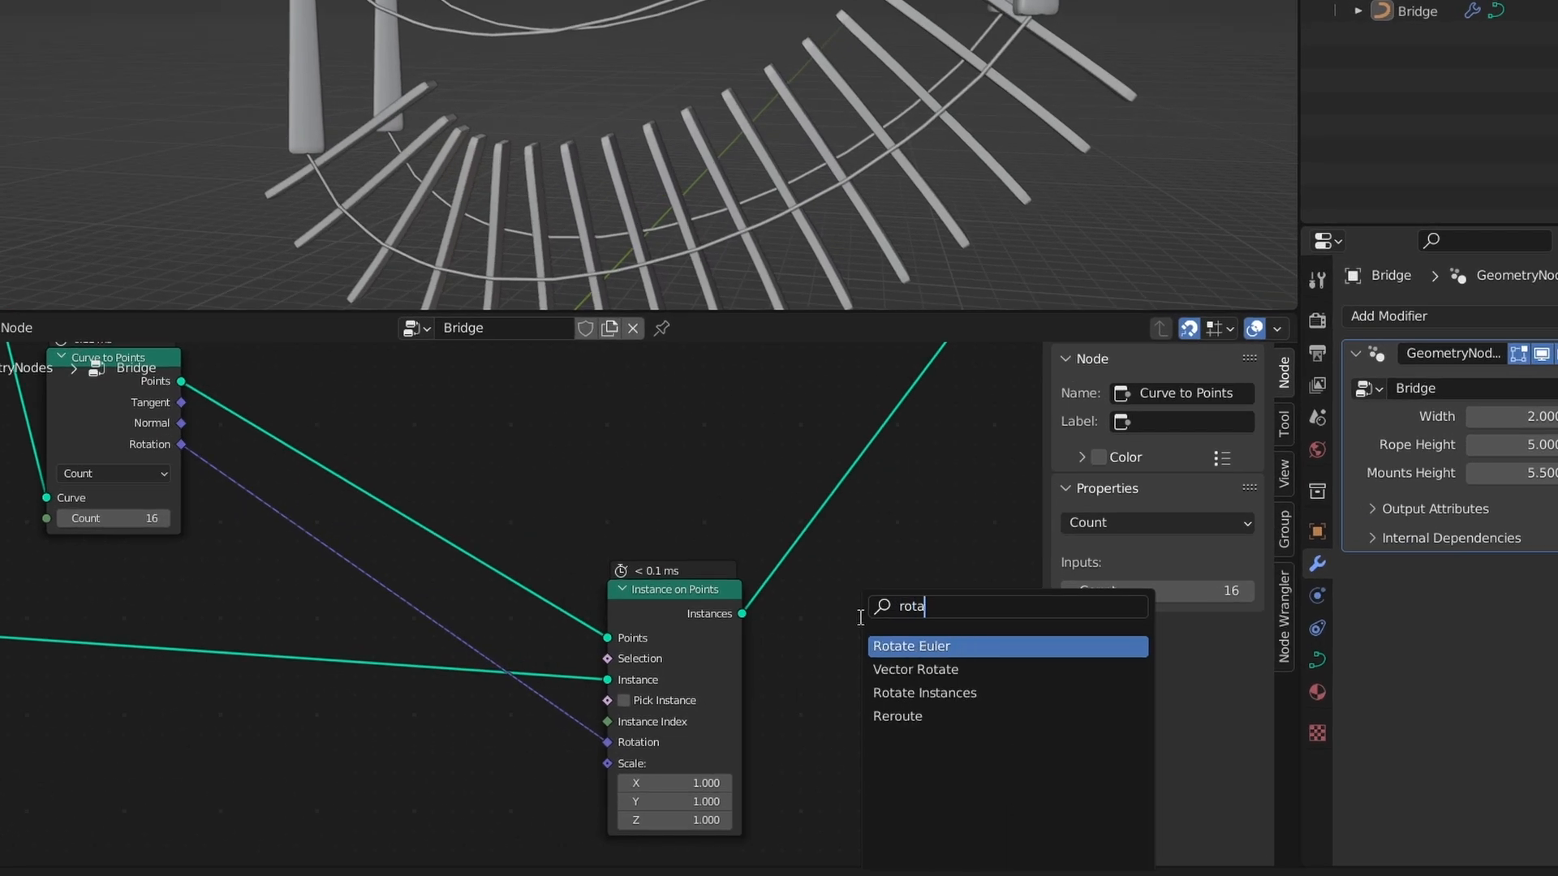
key(Down)
key(Down)
key(Return)
click(816, 589)
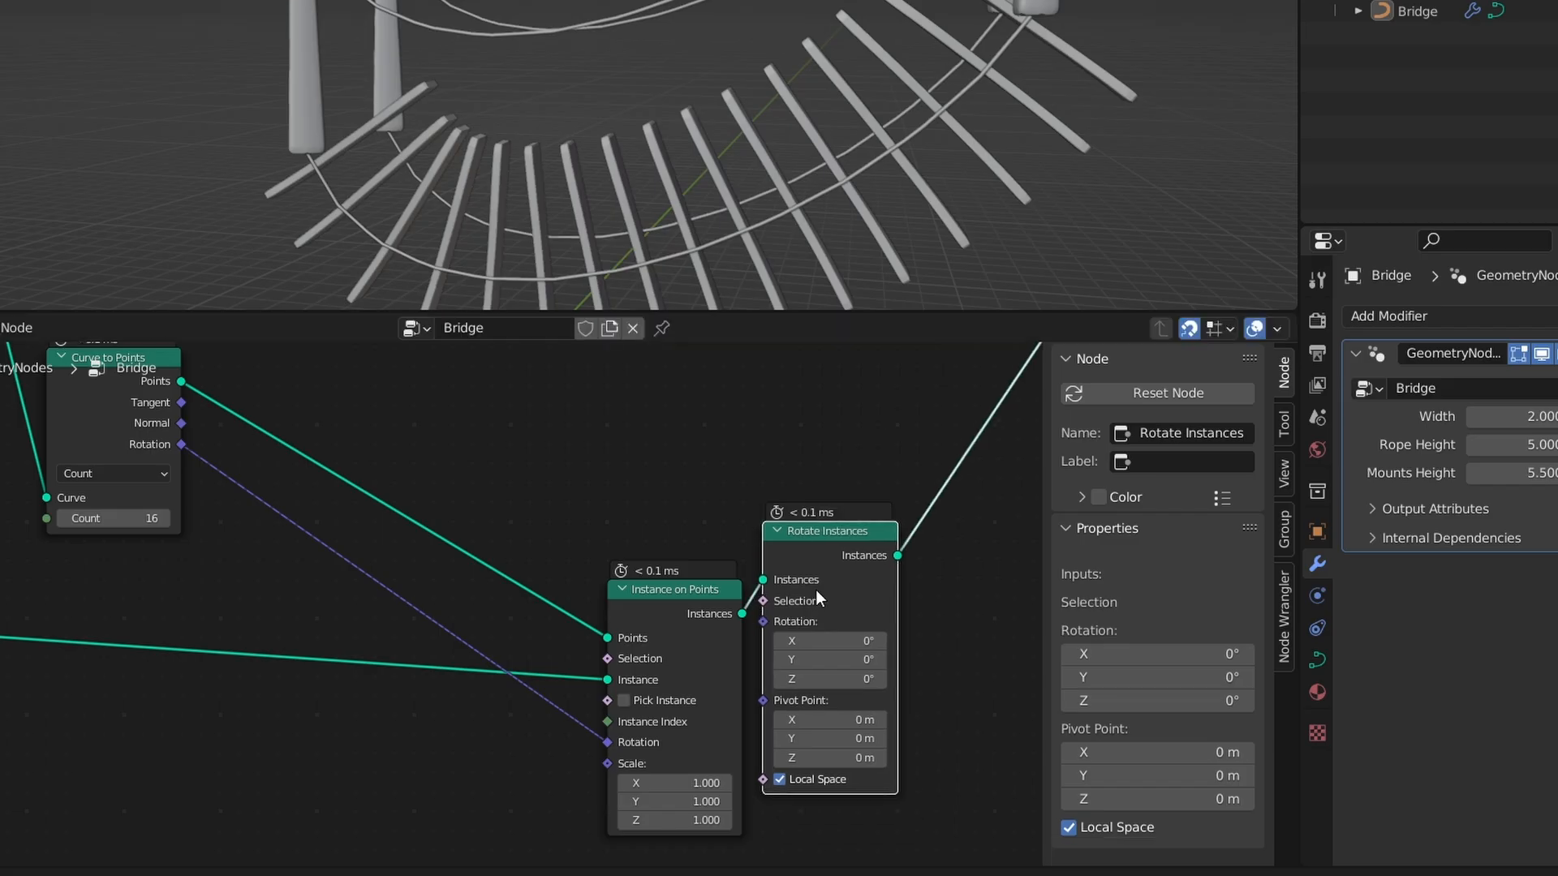
drag(816, 589, 864, 560)
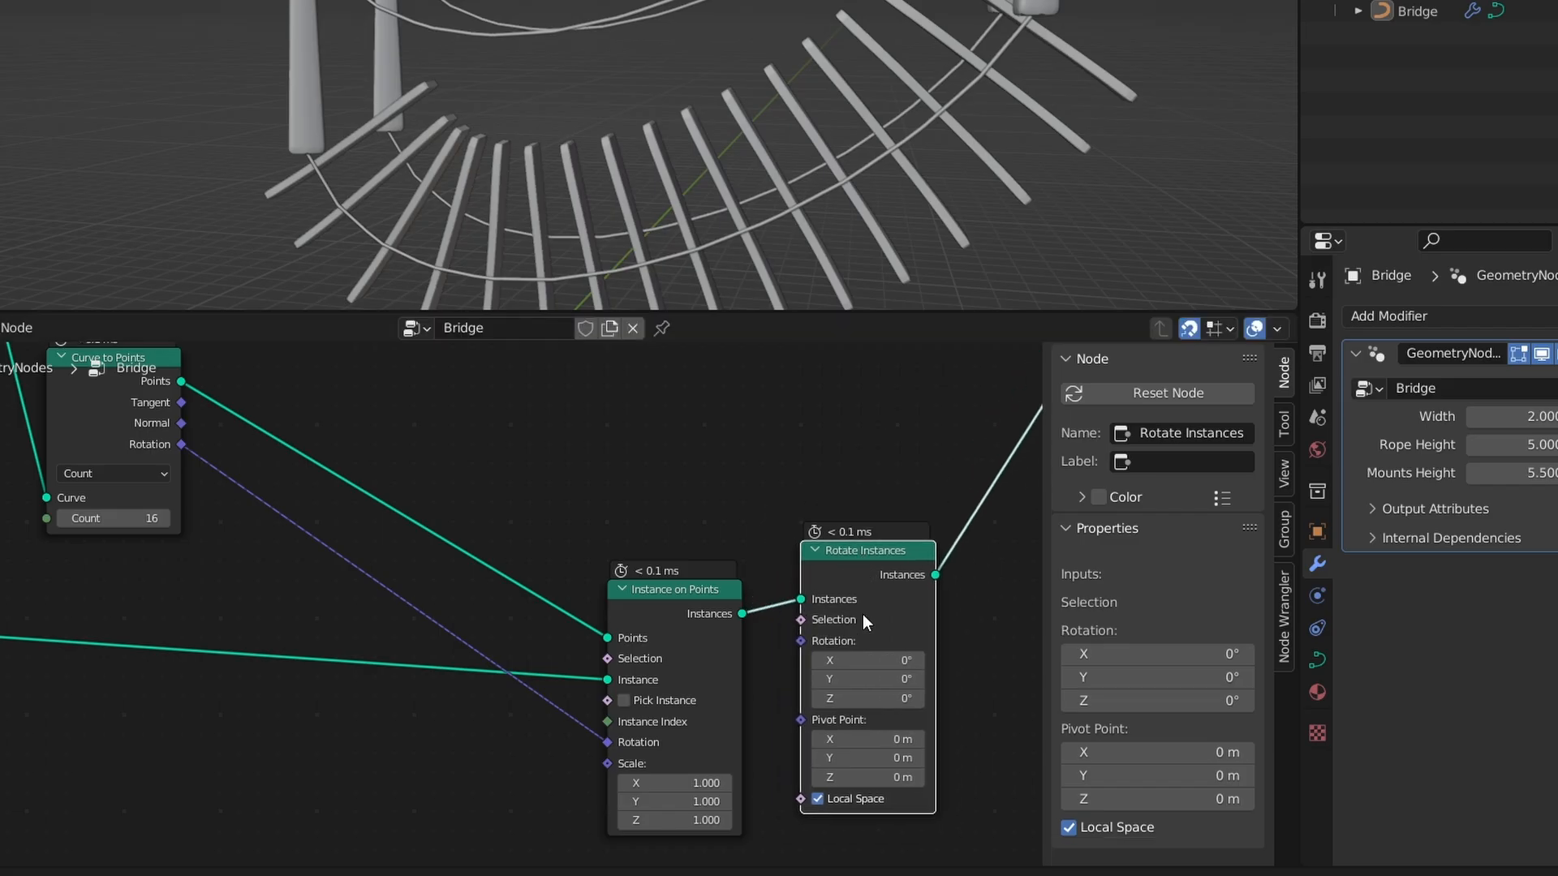
scroll(920, 726, up, 1)
Set the Rotate Instances rotation to 90° on Y and 90° on Z, and check the planks along the ropes.
click(881, 676)
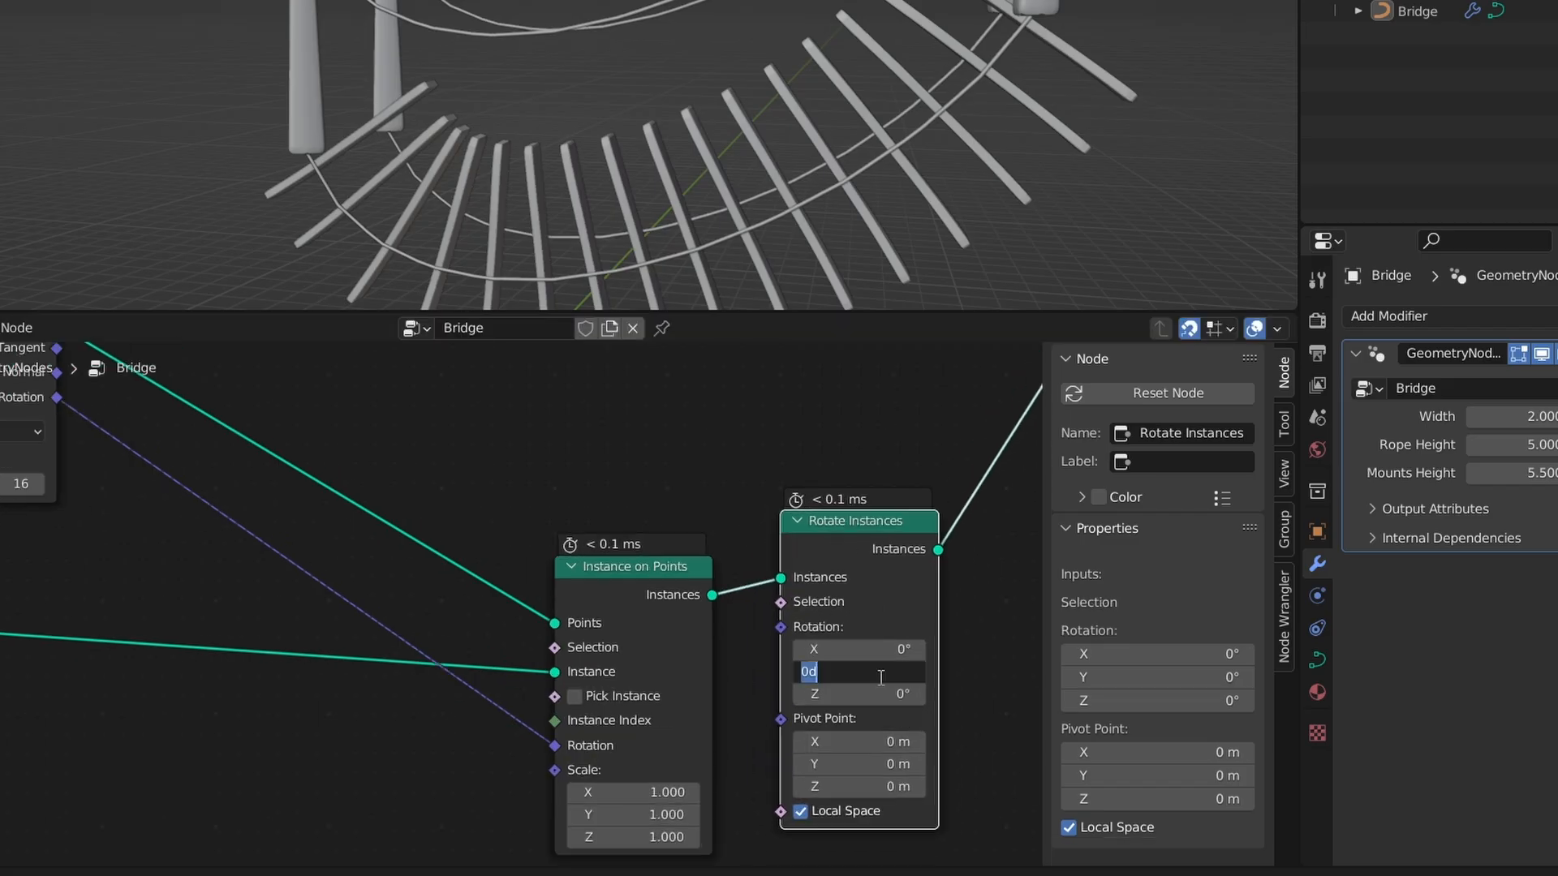
text(90)
key(Return)
middle_drag(909, 171, 938, 206)
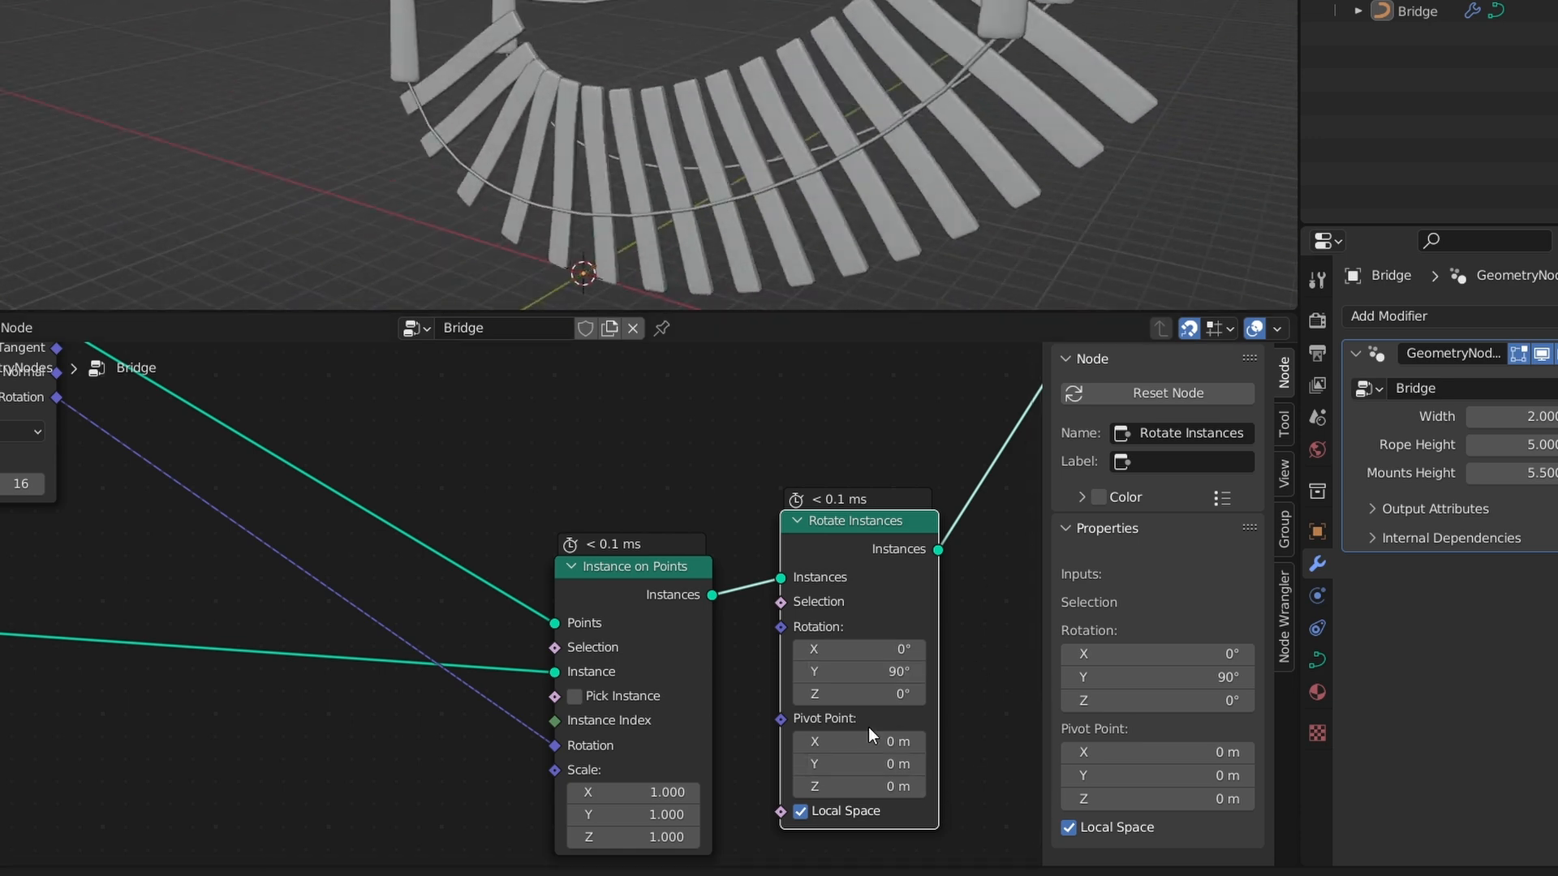
click(864, 694)
text(90)
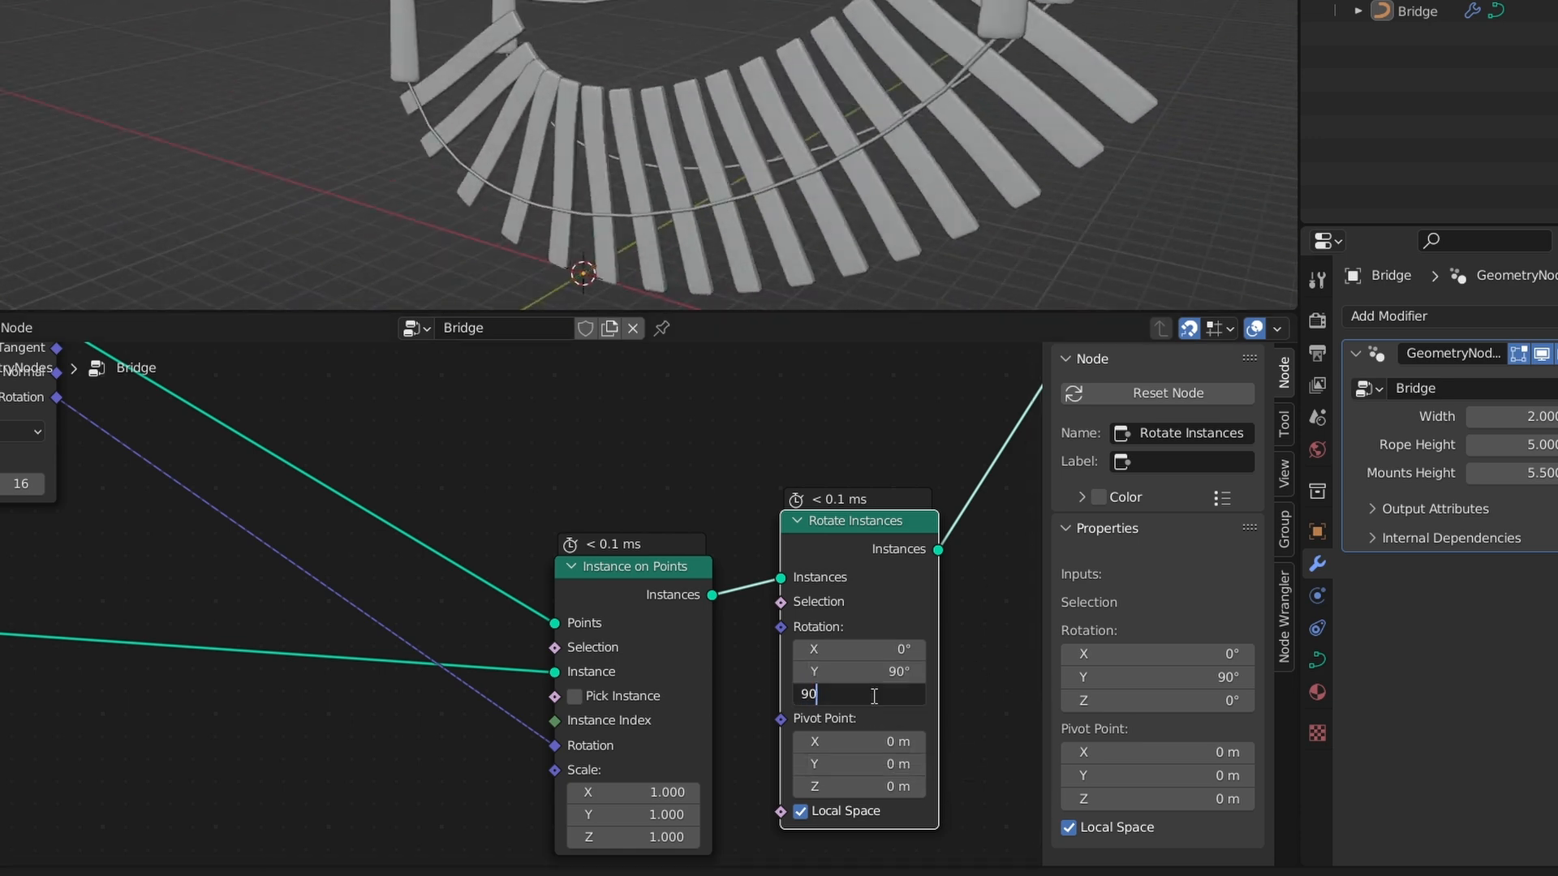
key(Return)
alt+drag(442, 244, 645, 211)
alt+shift+drag(591, 283, 906, 180)
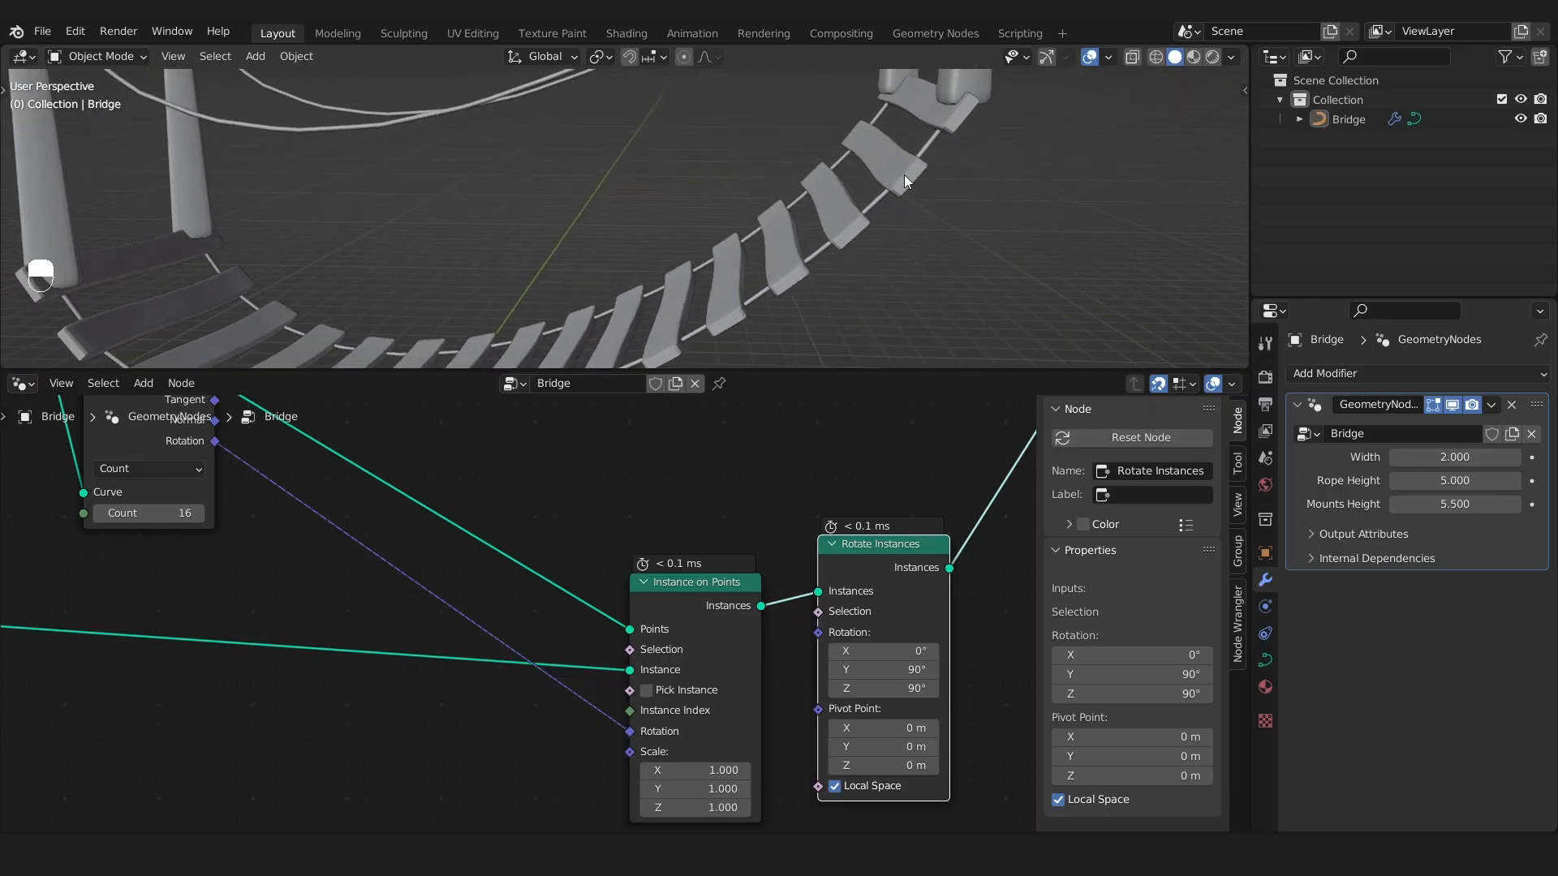
mouse_move(703, 324)
alt+shift+mouse_down()
mouse_move(713, 240)
mouse_move(684, 314)
alt+shift+mouse_up()
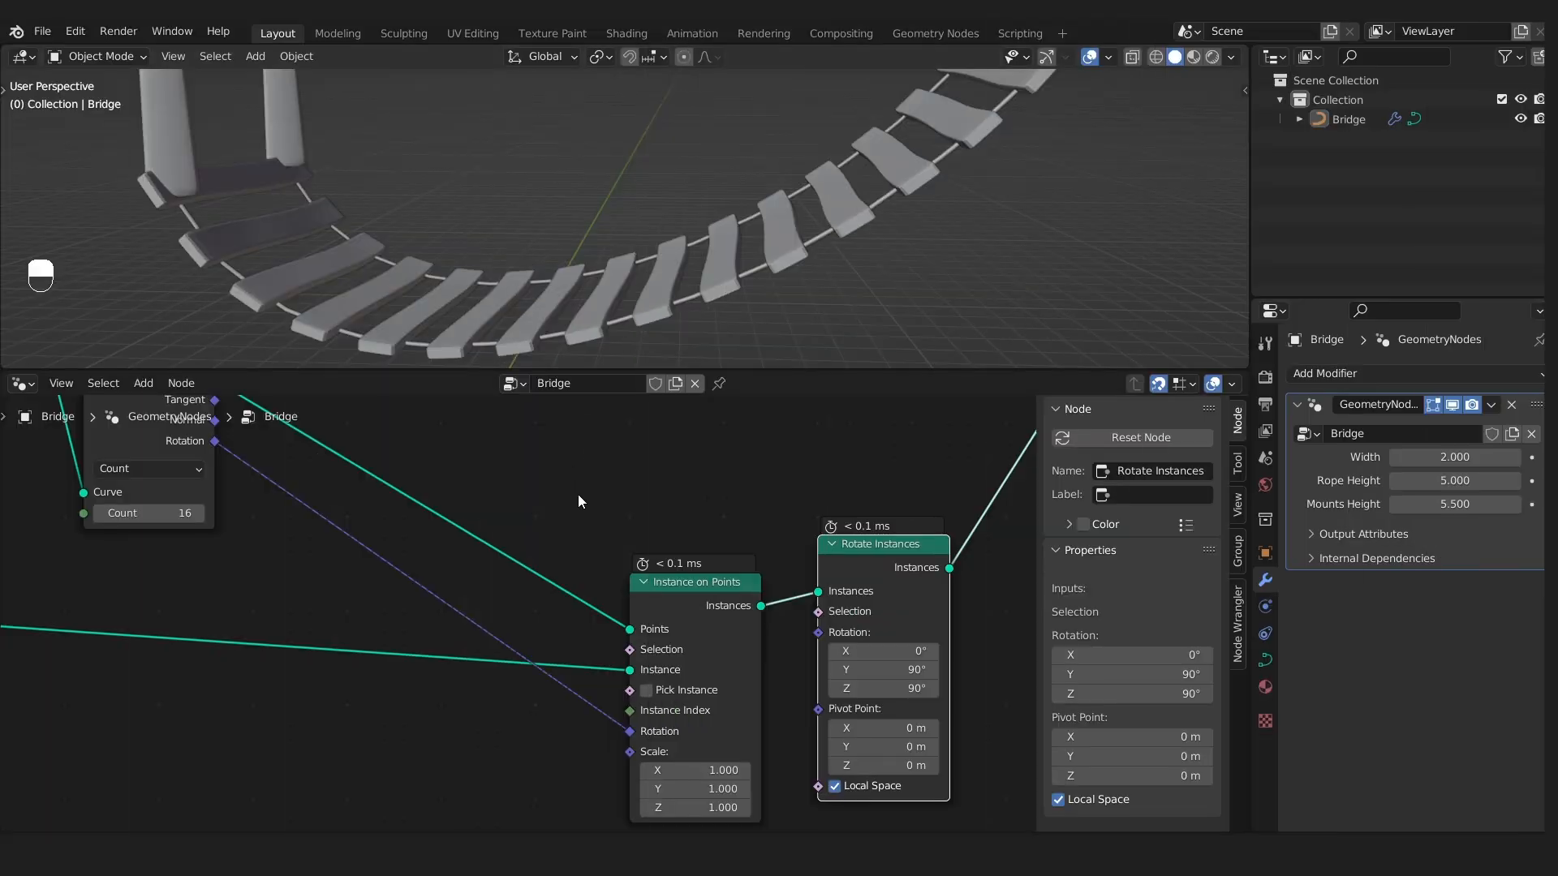
Move the Curve to Points node closer to the plank's Instance on Points node, and inspect the end planks beside the mounts.
scroll(620, 581, down, 6)
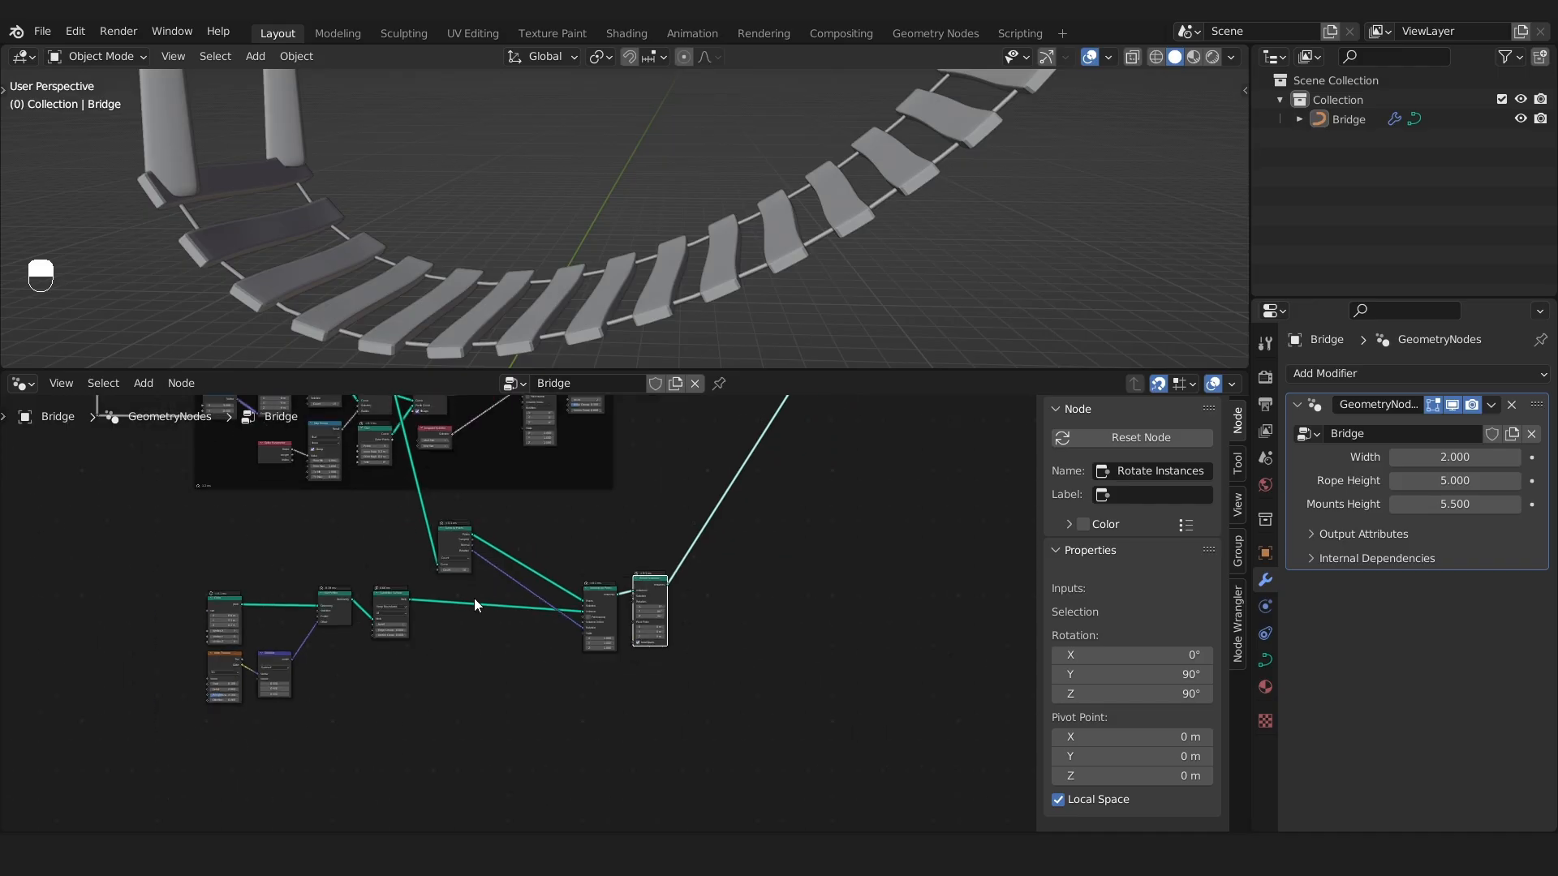
scroll(412, 602, up, 3)
scroll(489, 588, down, 2)
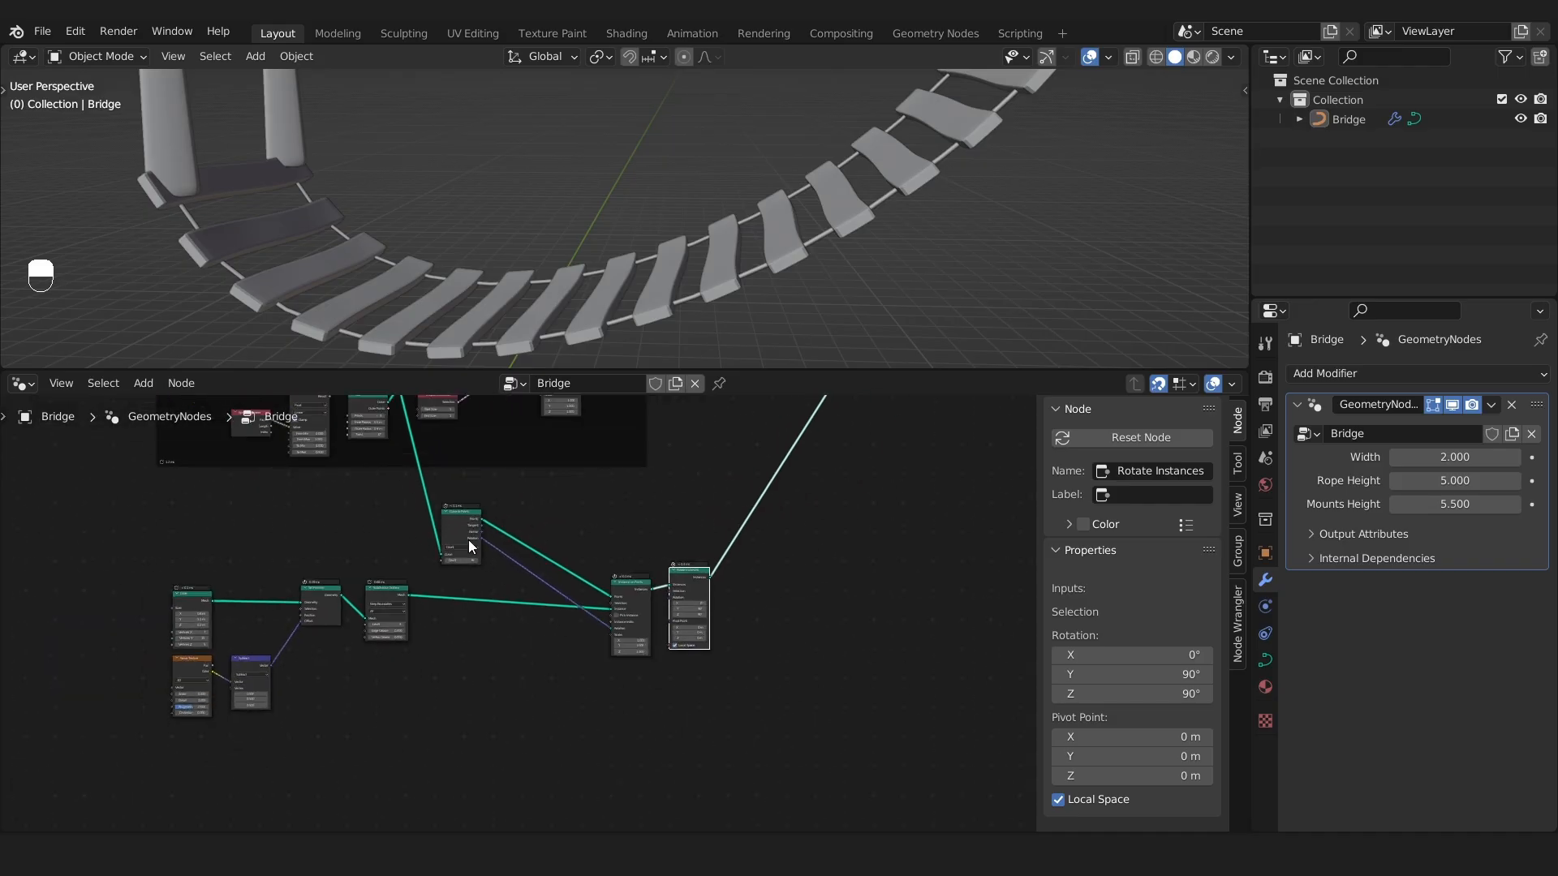
scroll(505, 614, up, 1)
drag(490, 582, 549, 612)
scroll(548, 612, up, 1)
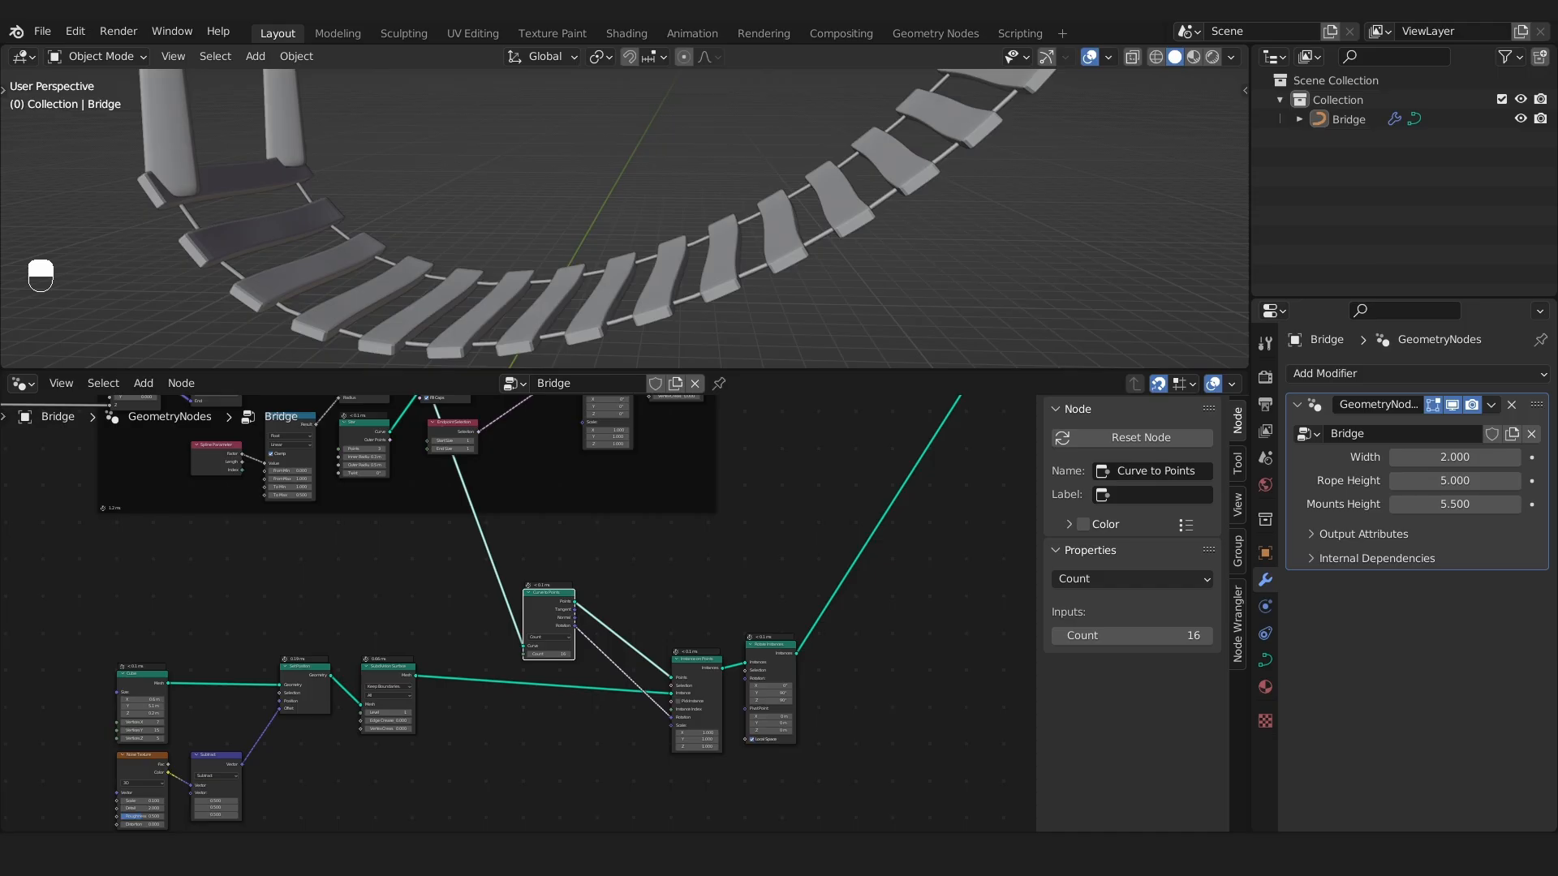
click(487, 632)
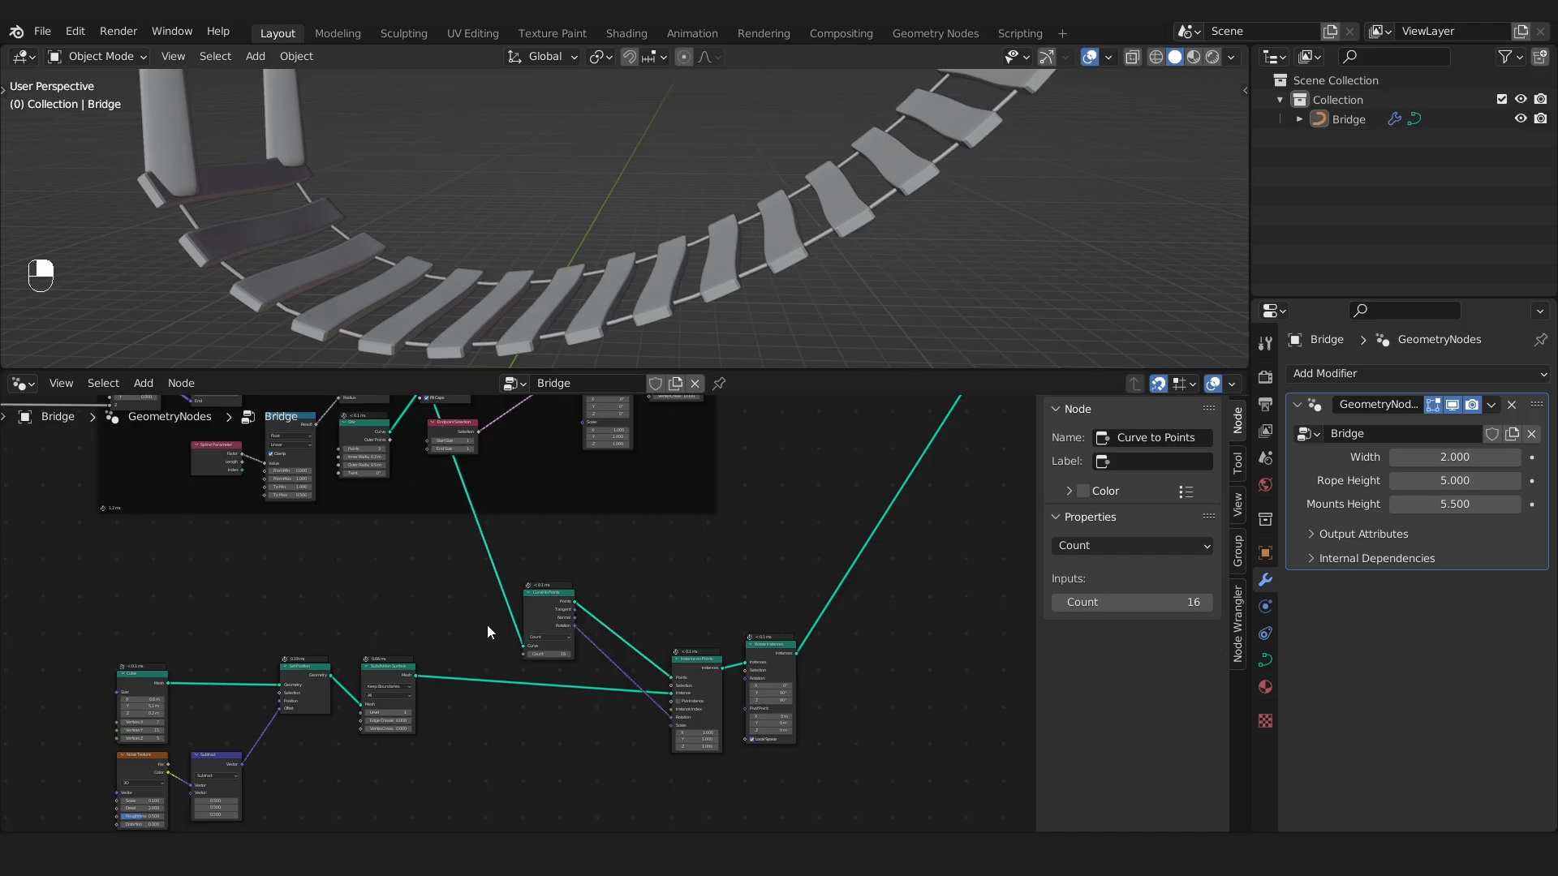
scroll(235, 207, up, 2)
shift+middle_drag(392, 236, 348, 237)
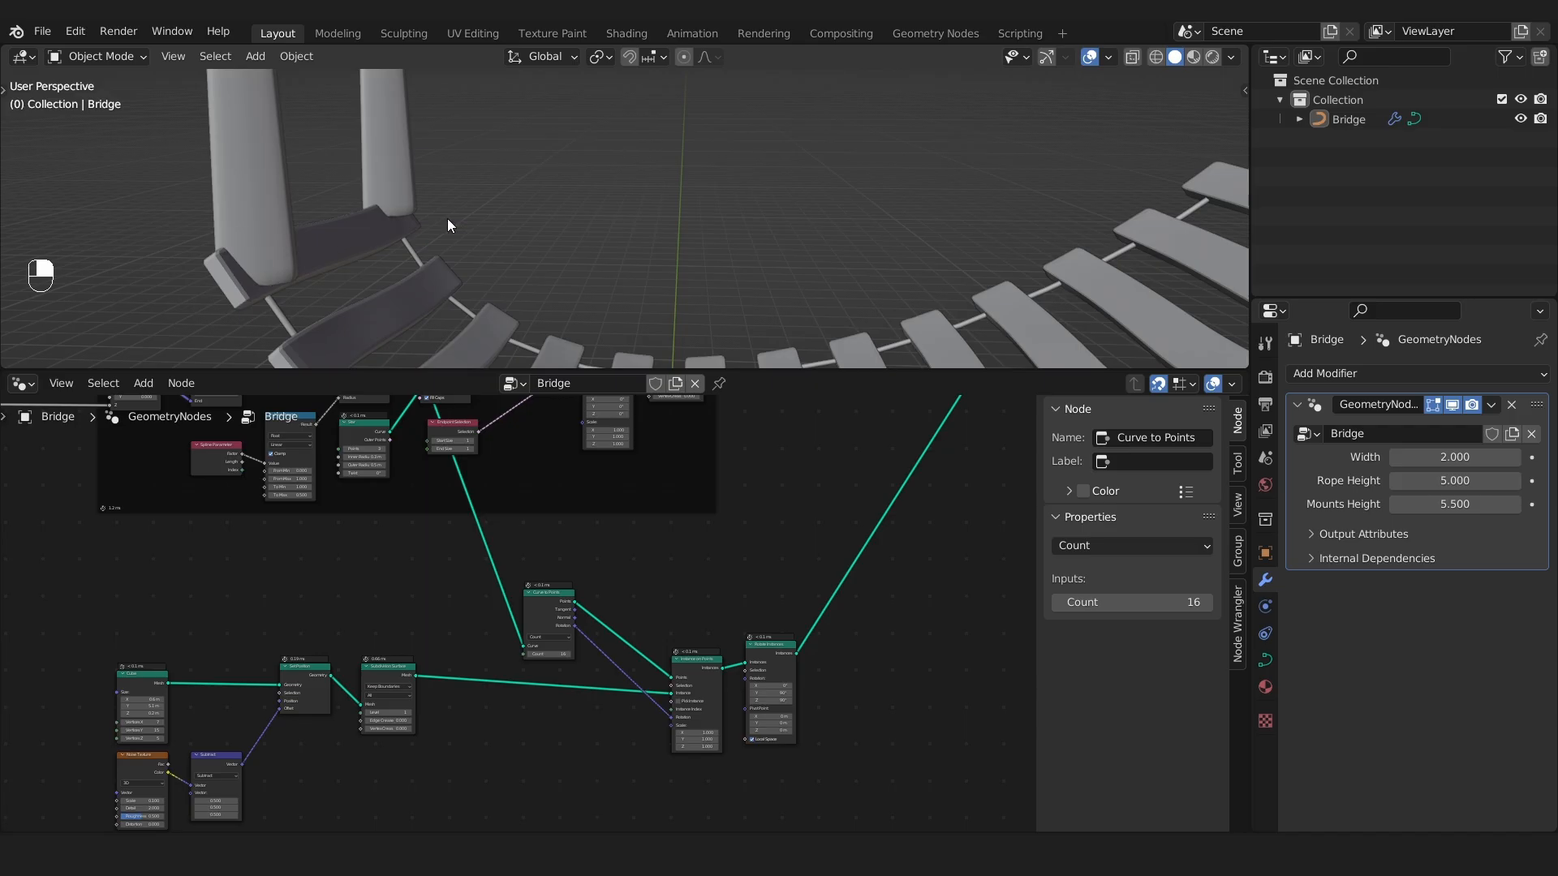
Insert a Delete Geometry node on the curve link into the plank's Curve to Points node and place it just before that node.
shift+middle_drag(358, 231, 800, 177)
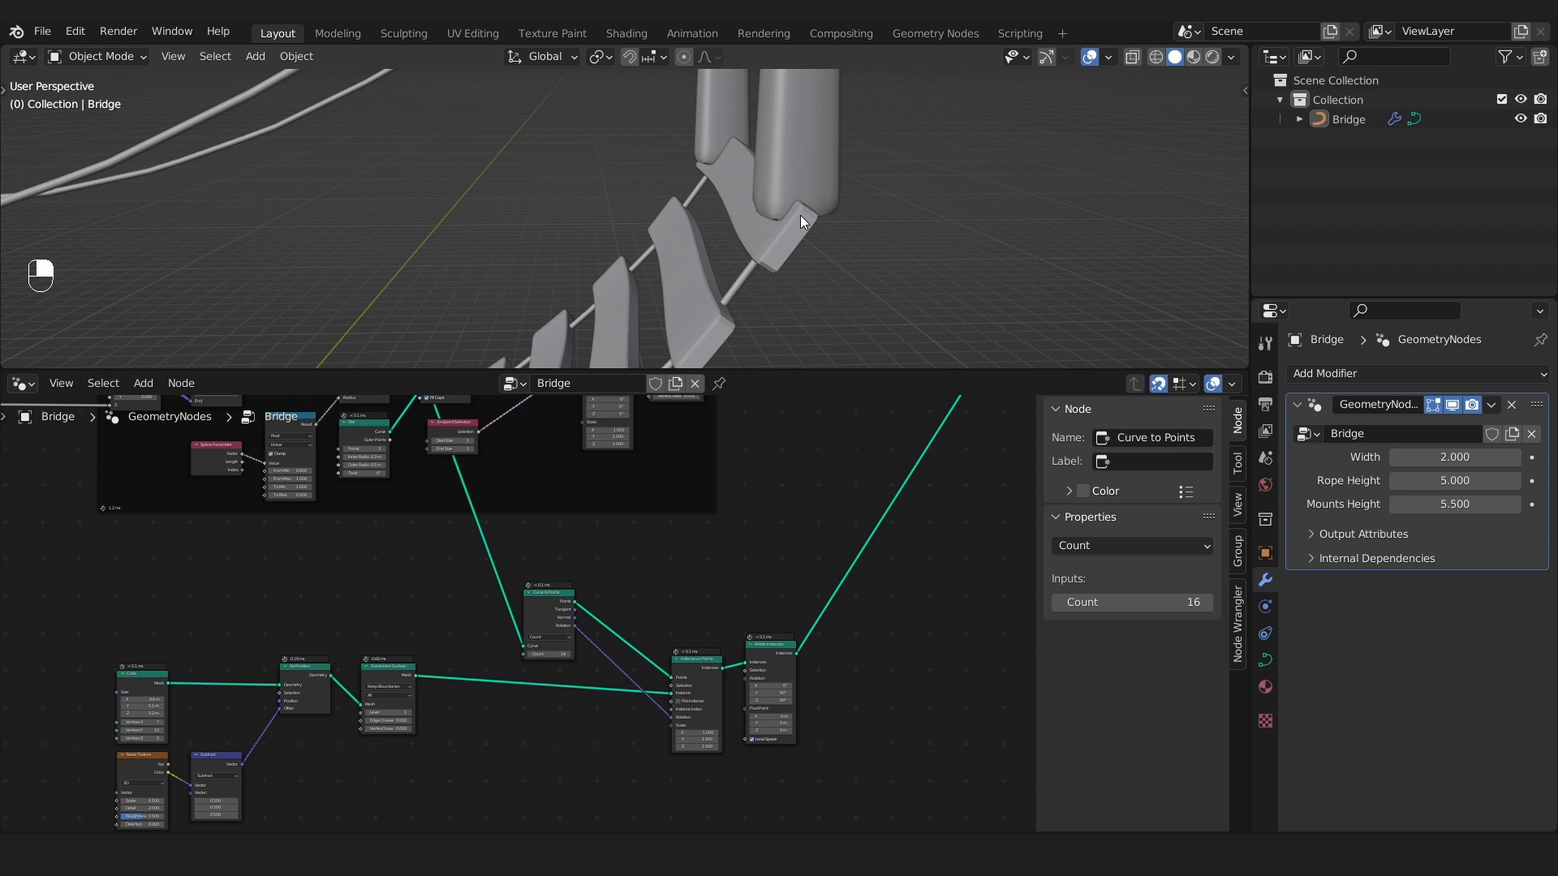
middle_drag(800, 216, 785, 246)
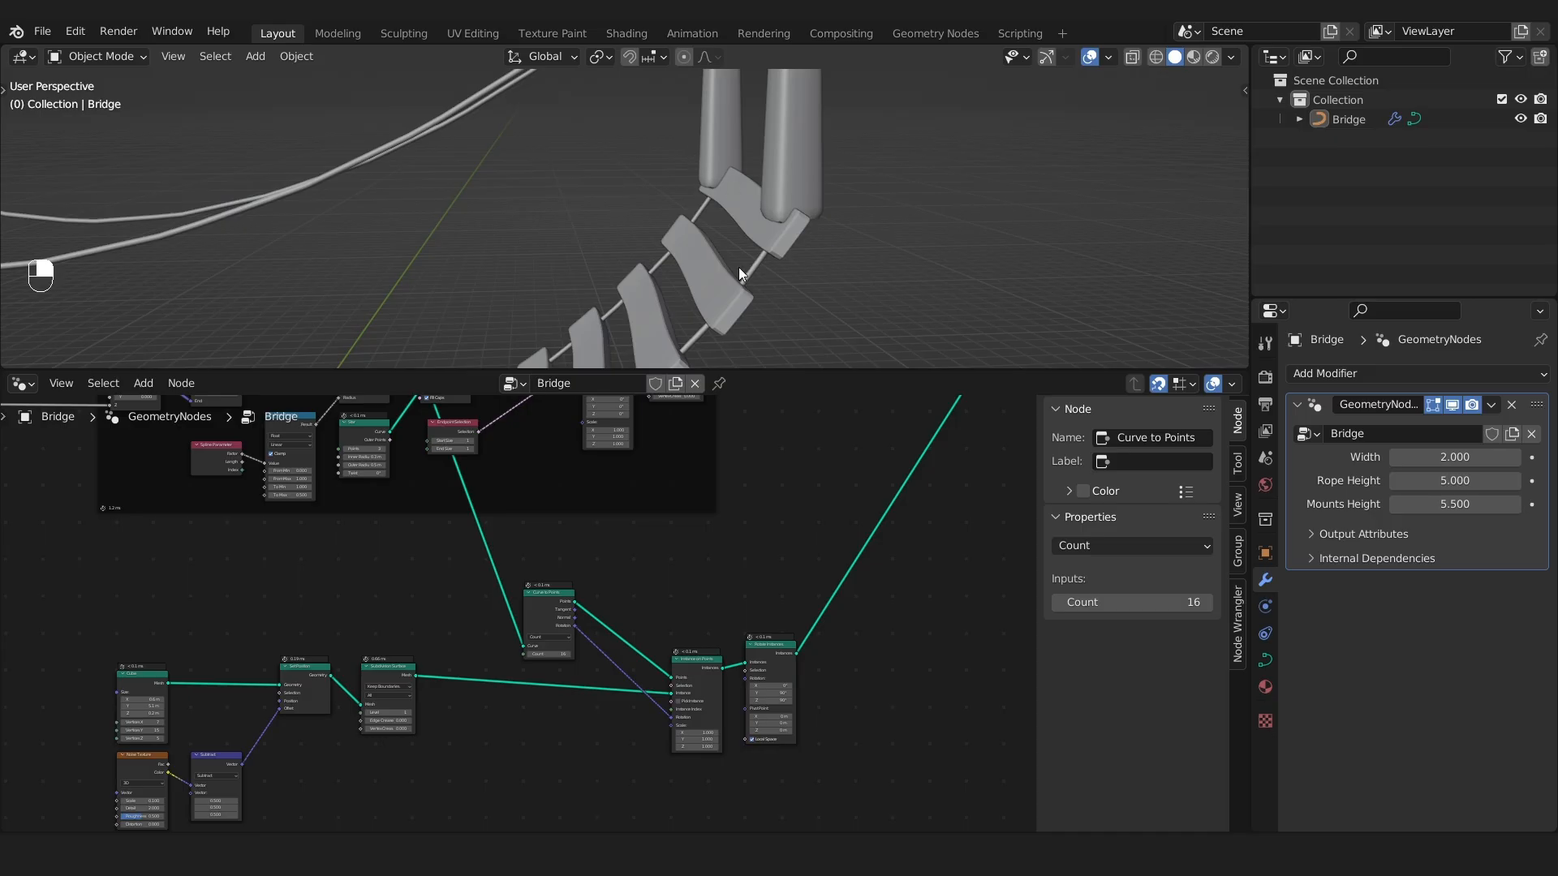
scroll(740, 271, down, 4)
shift+middle_drag(417, 330, 475, 249)
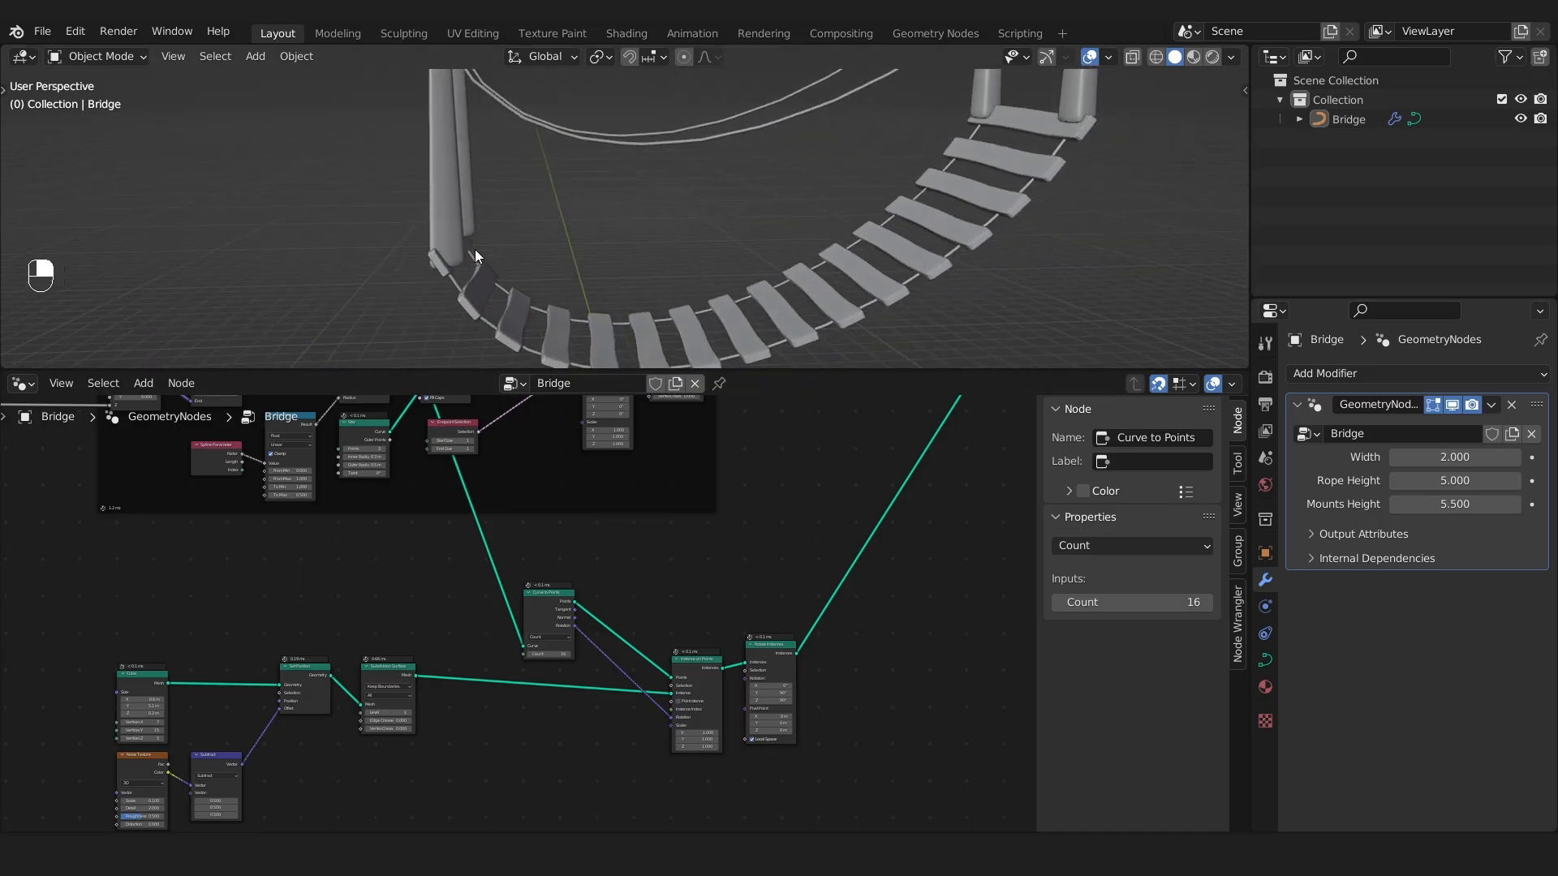
scroll(467, 565, up, 3)
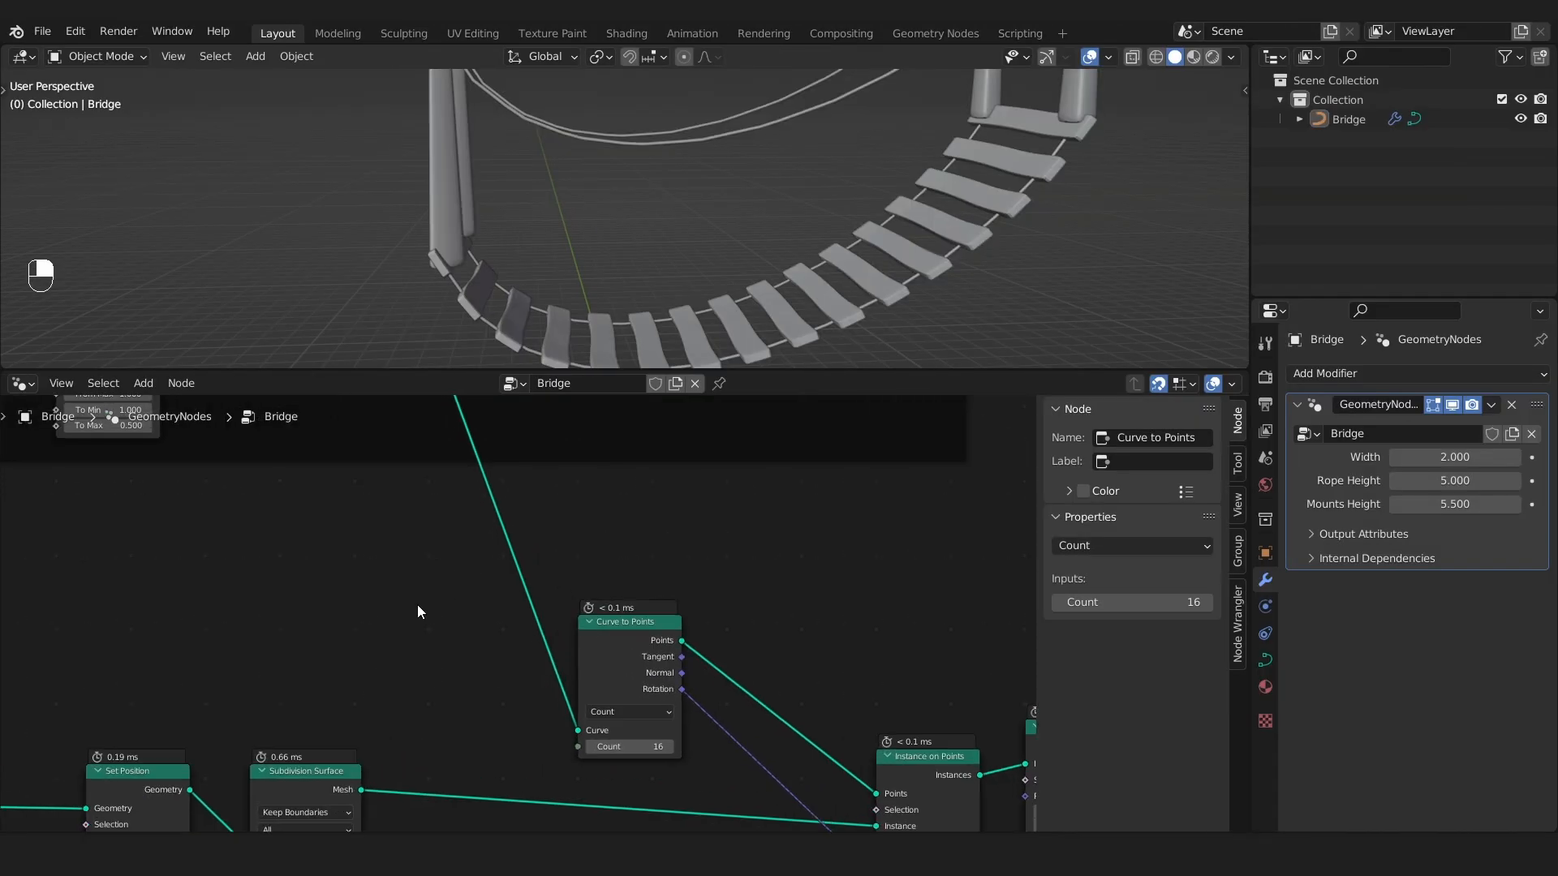
scroll(417, 605, up, 1)
key(shift+a)
text(del)
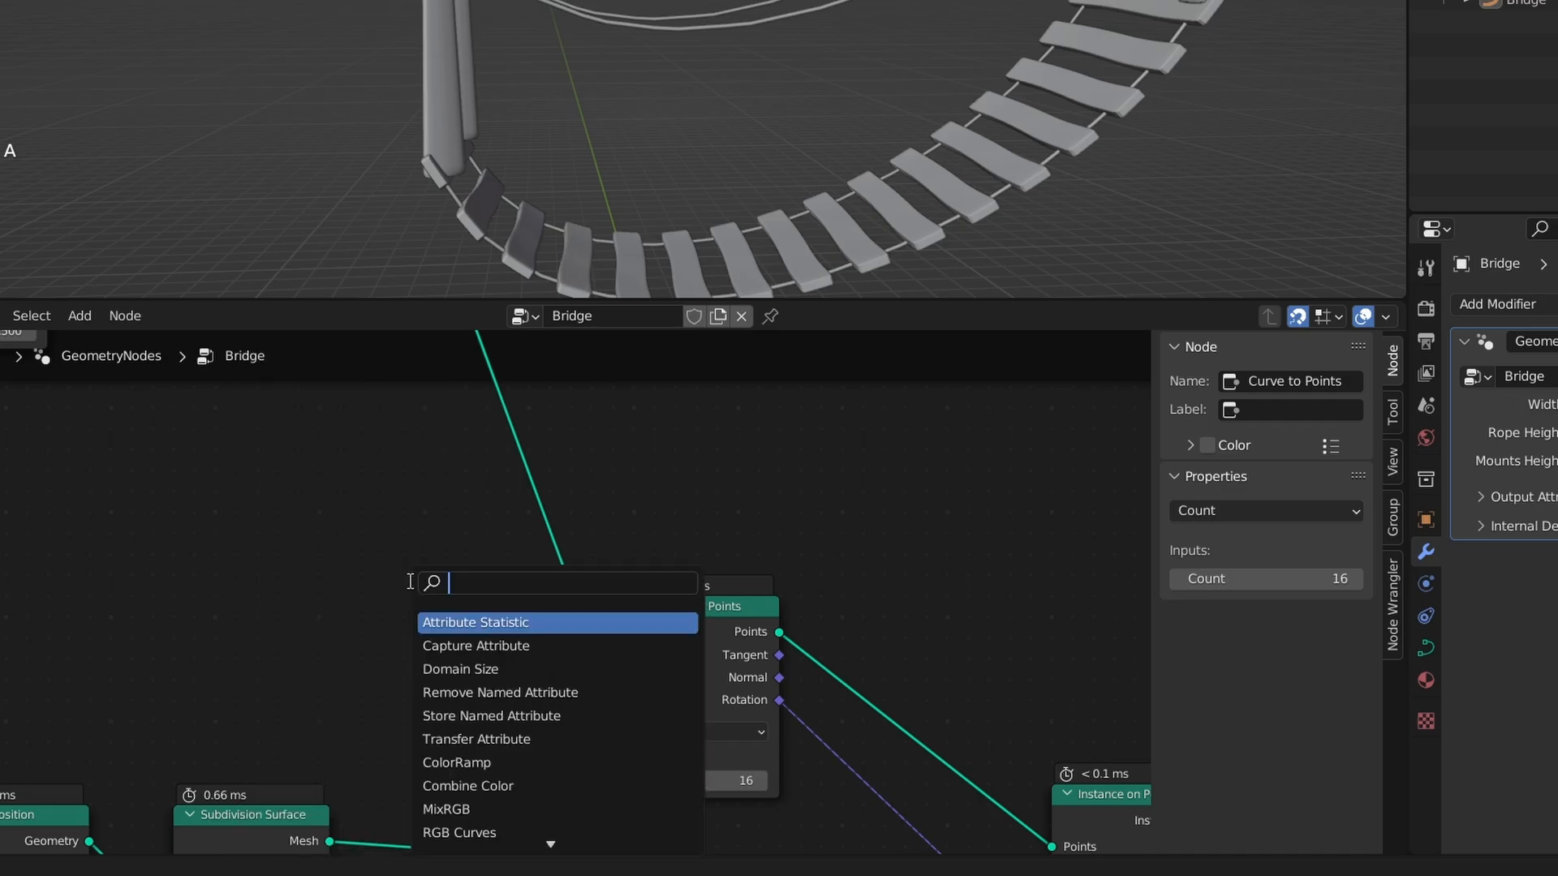
text(e)
click(512, 623)
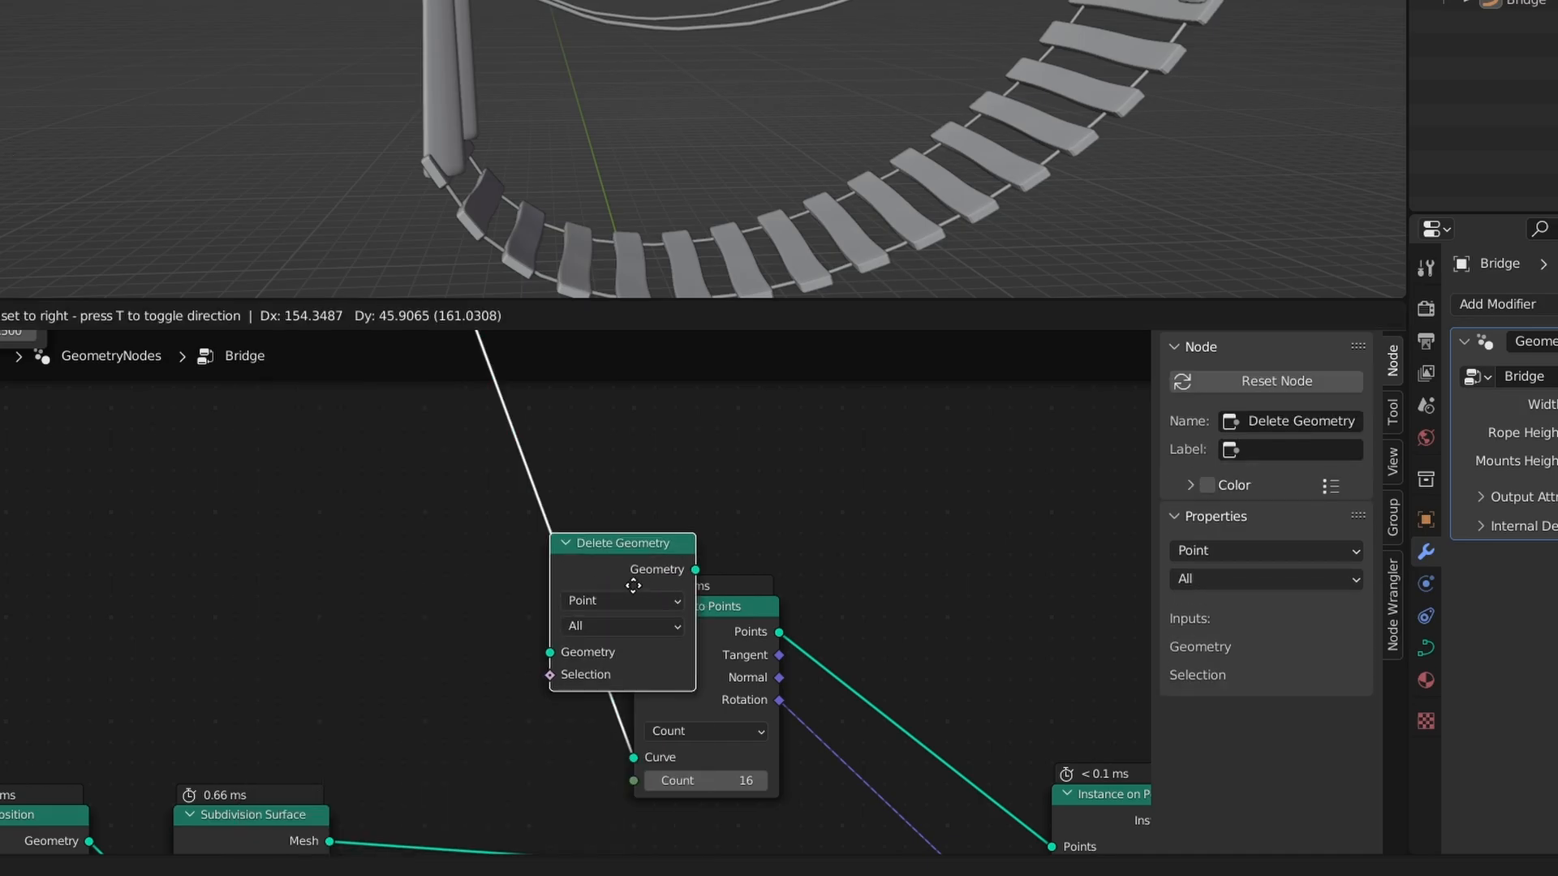
click(589, 625)
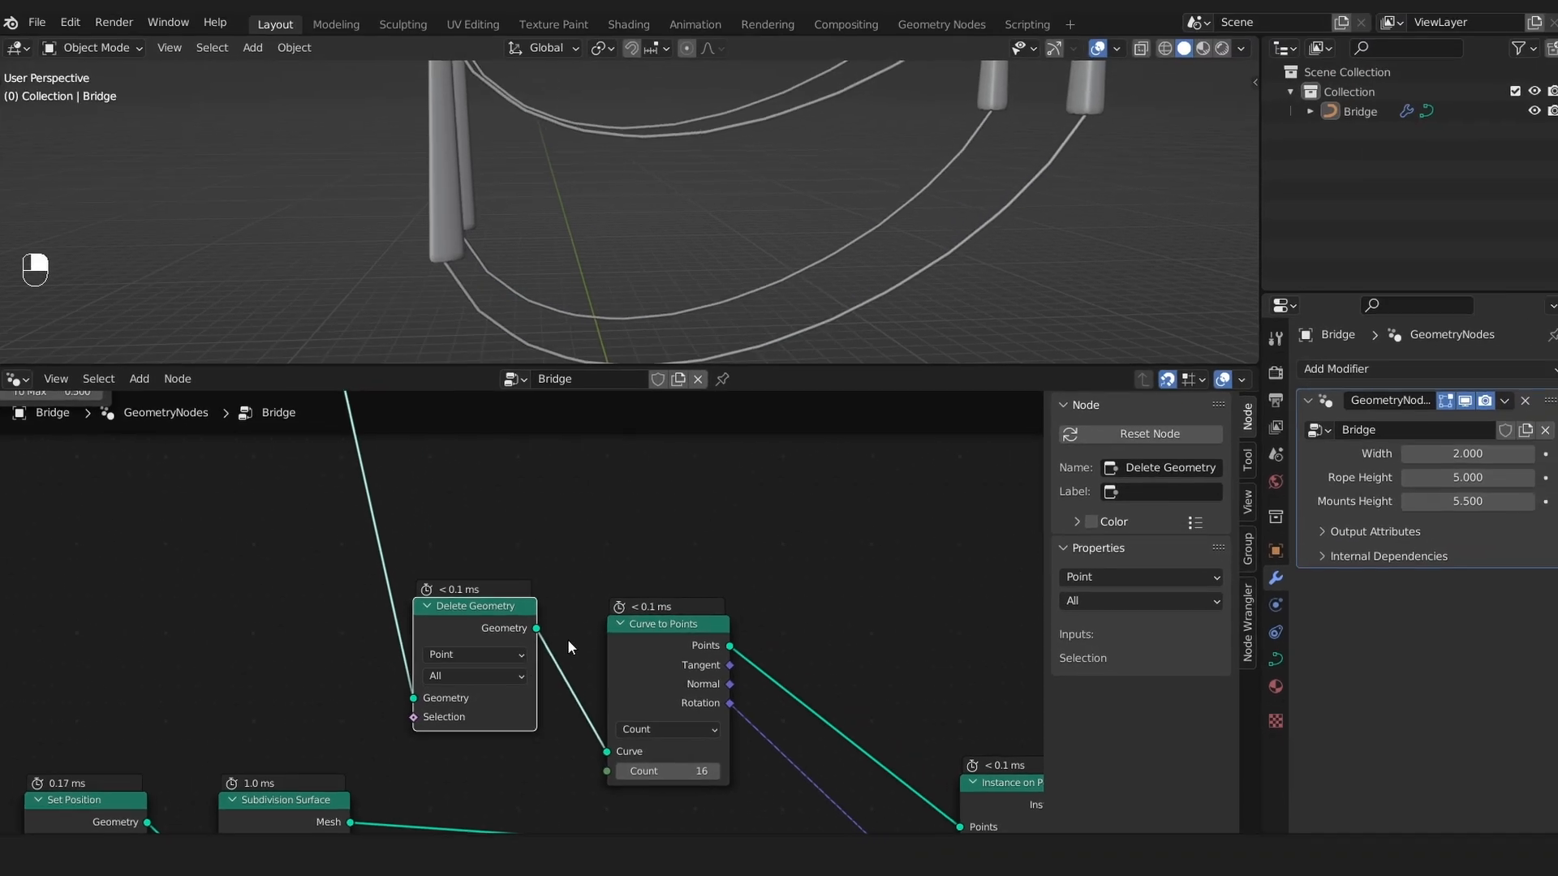
drag(478, 628, 493, 637)
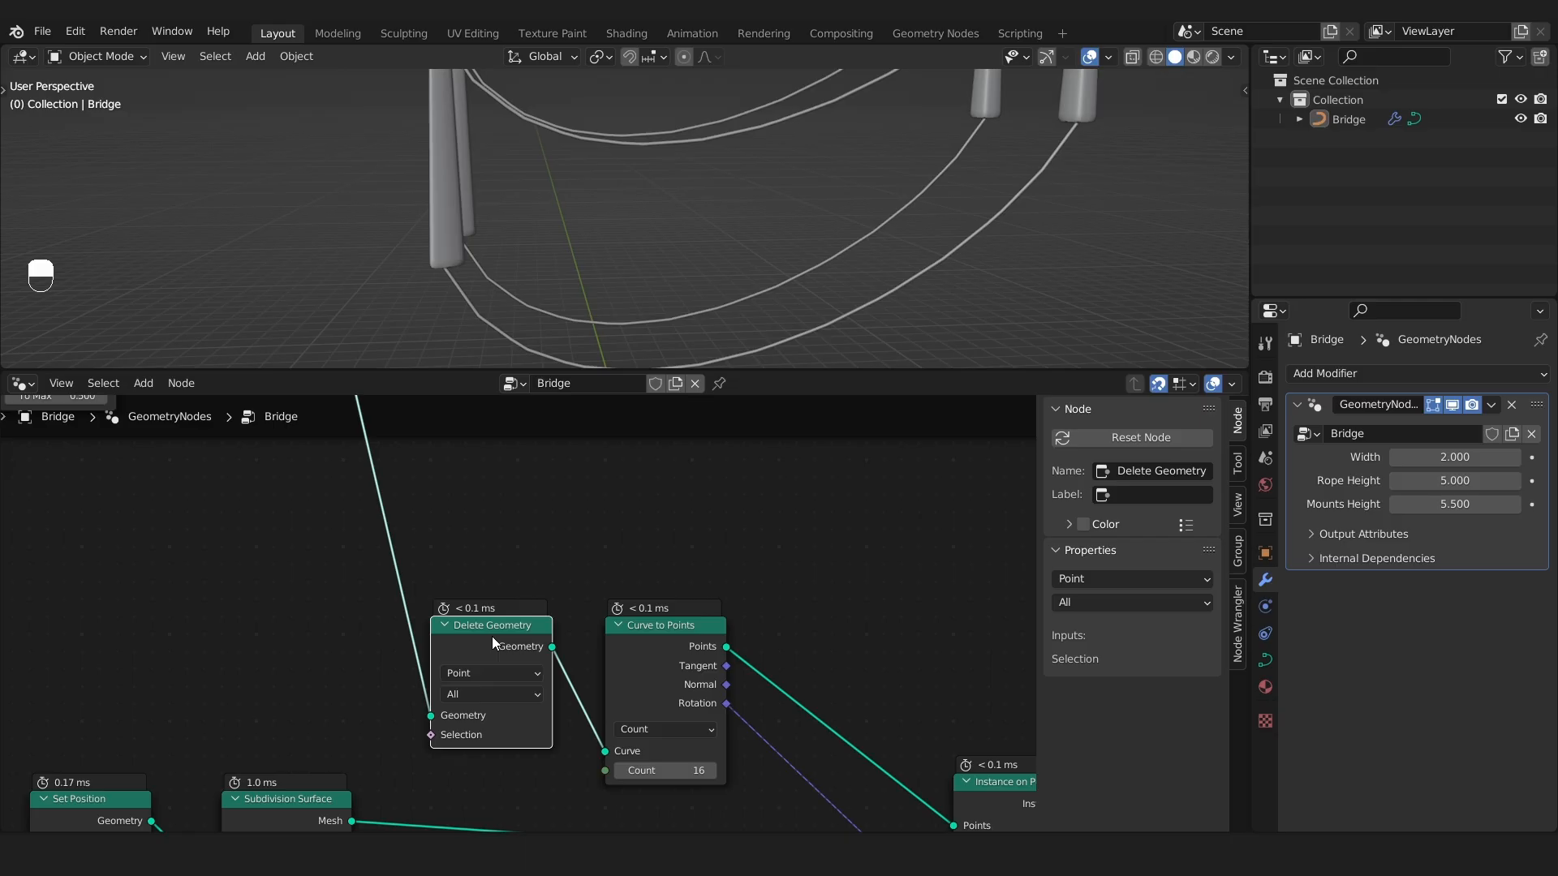
drag(492, 636, 509, 637)
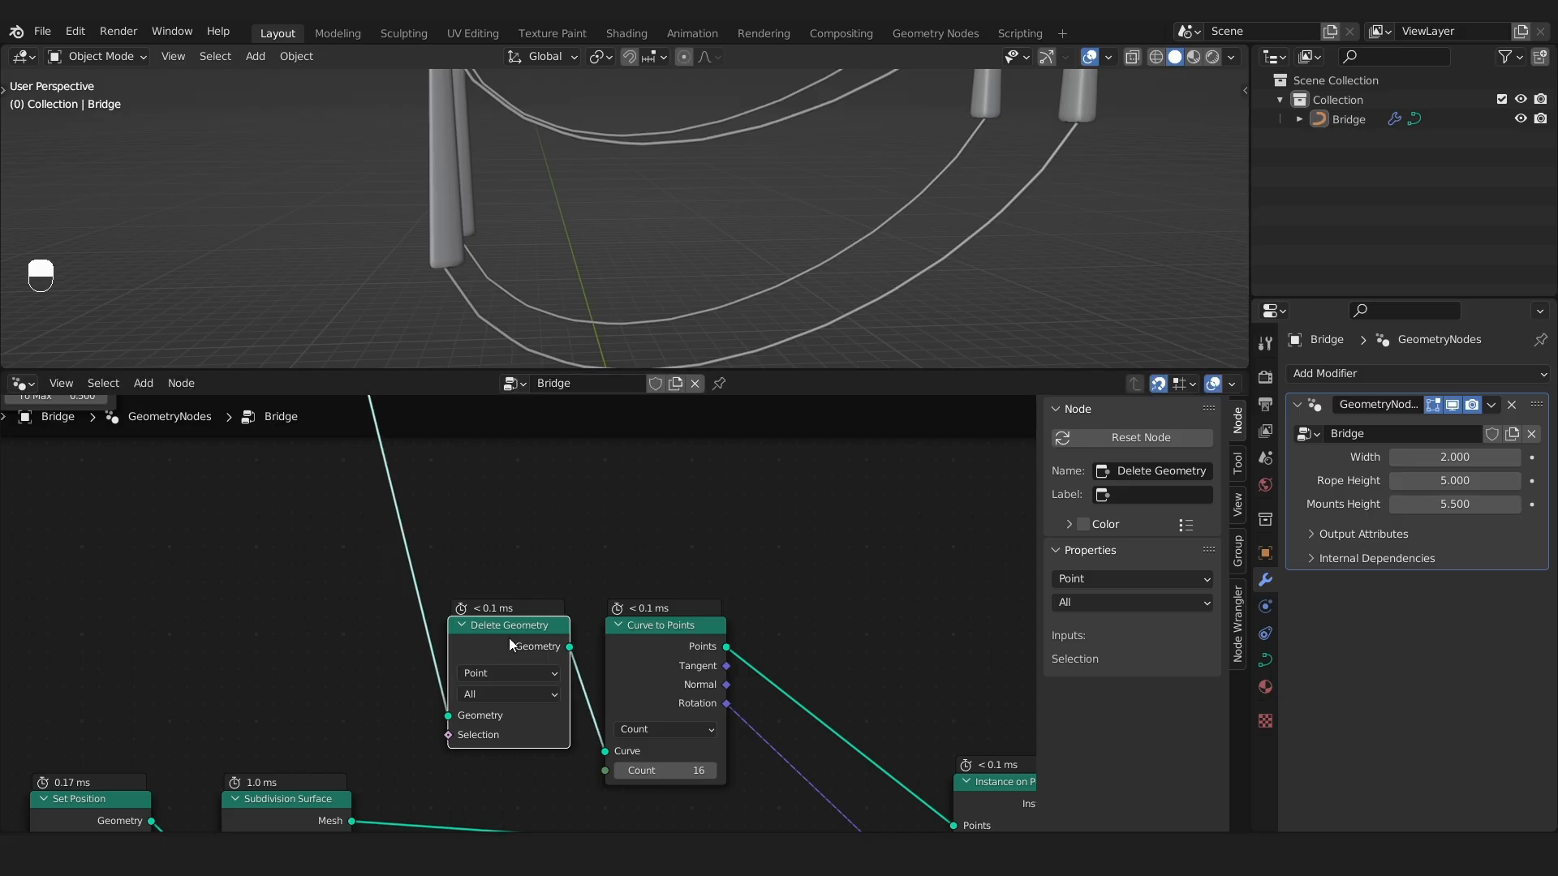
Add an Endpoint Selection node and link its Selection output to the Delete Geometry node's Selection input.
scroll(509, 638, down, 8)
middle_drag(686, 614, 630, 719)
scroll(449, 514, up, 6)
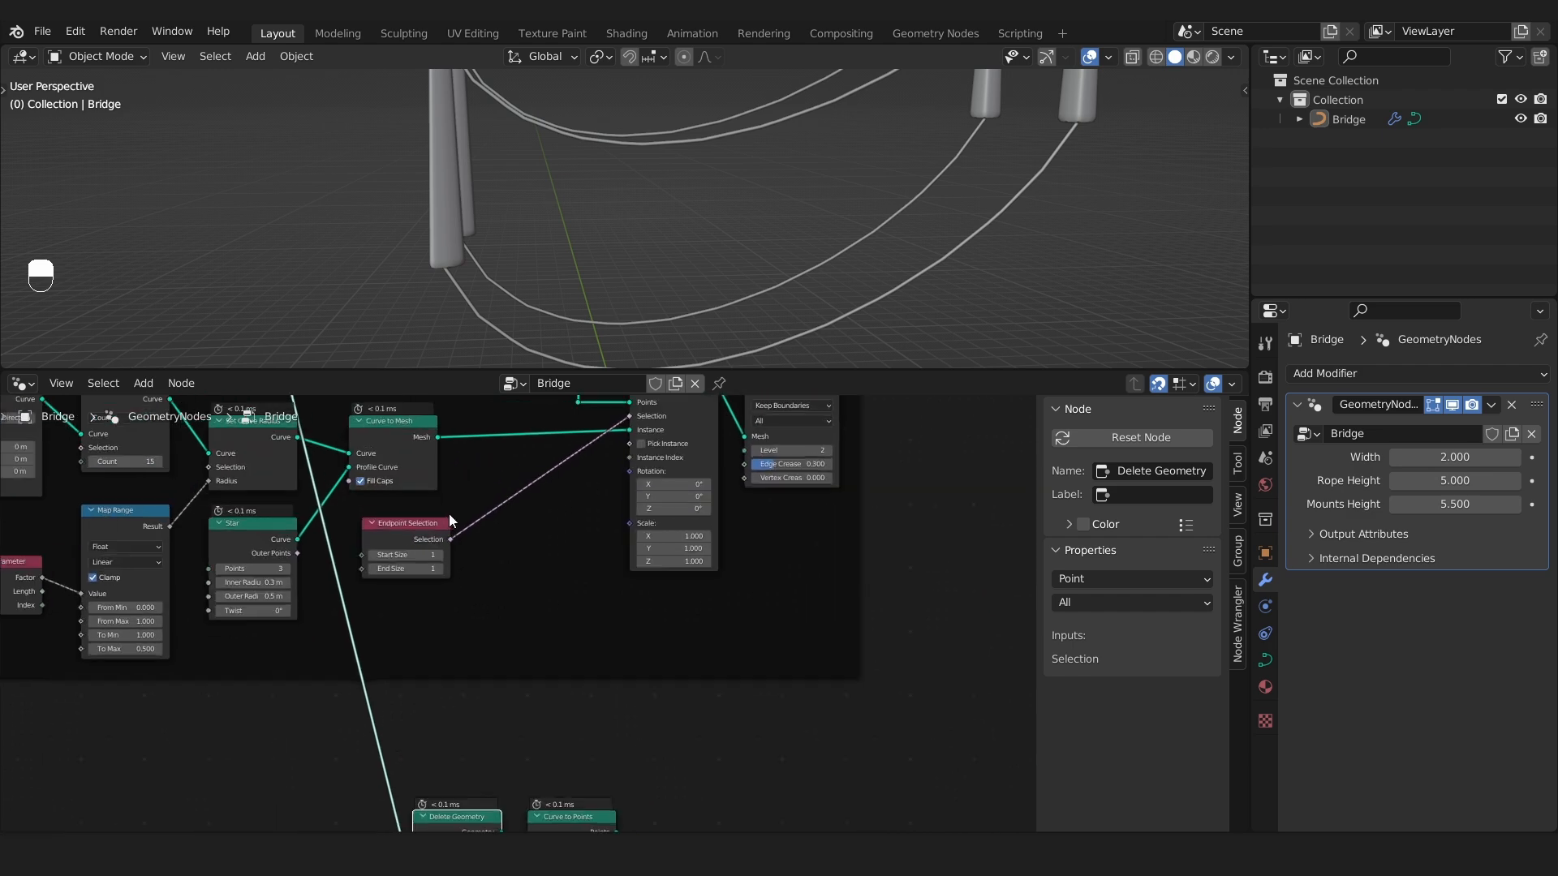
scroll(387, 537, up, 1)
middle_drag(468, 687, 661, 452)
click(423, 768)
middle_drag(428, 760, 528, 679)
key(shift+a)
click(529, 680)
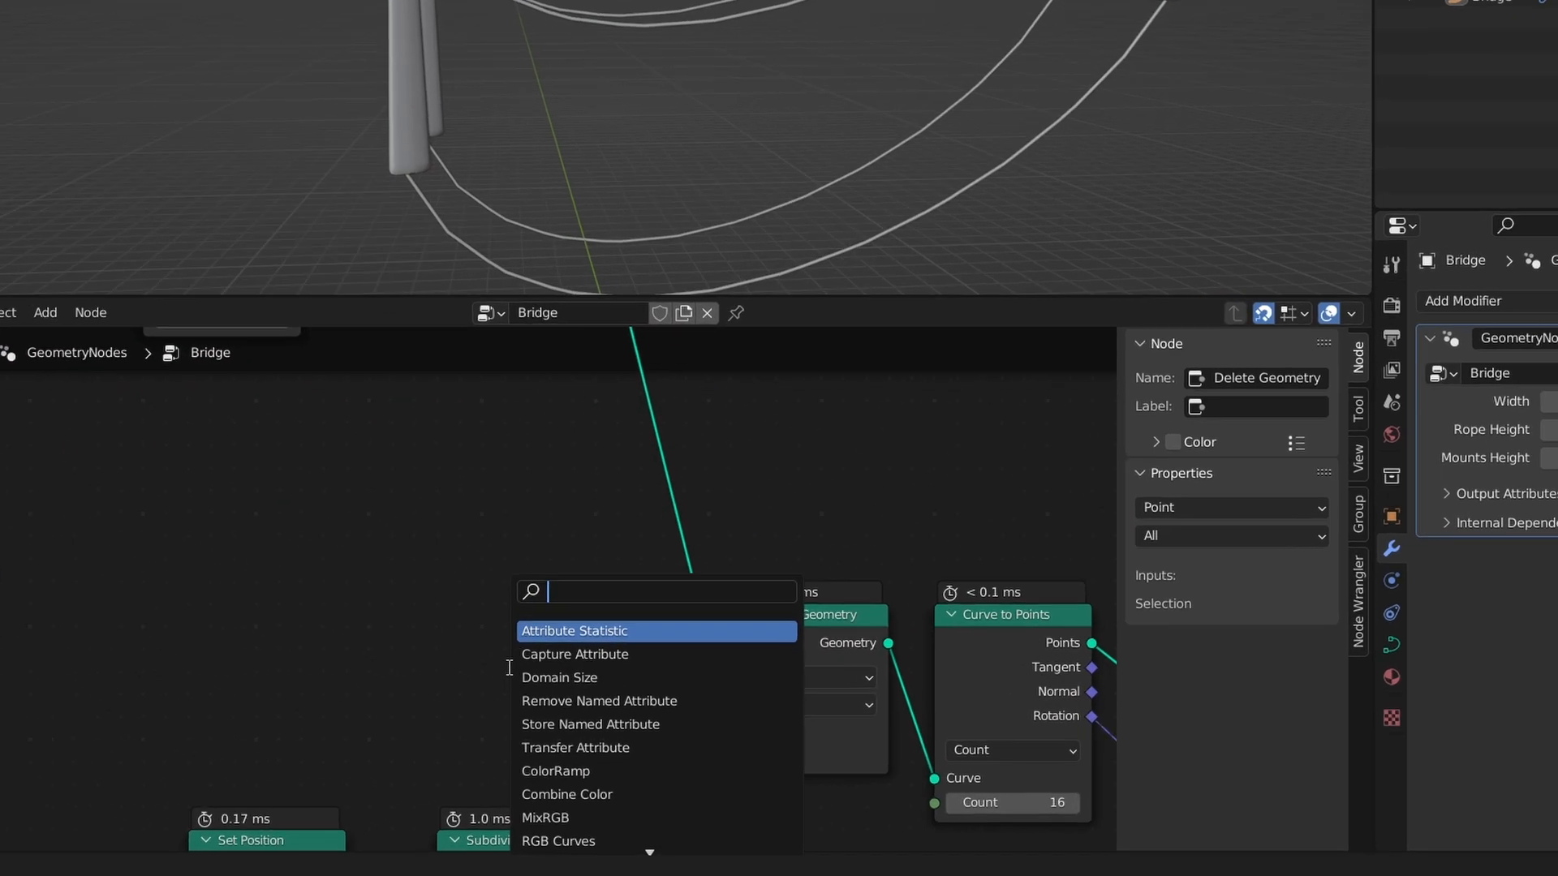
text(endpo)
click(565, 626)
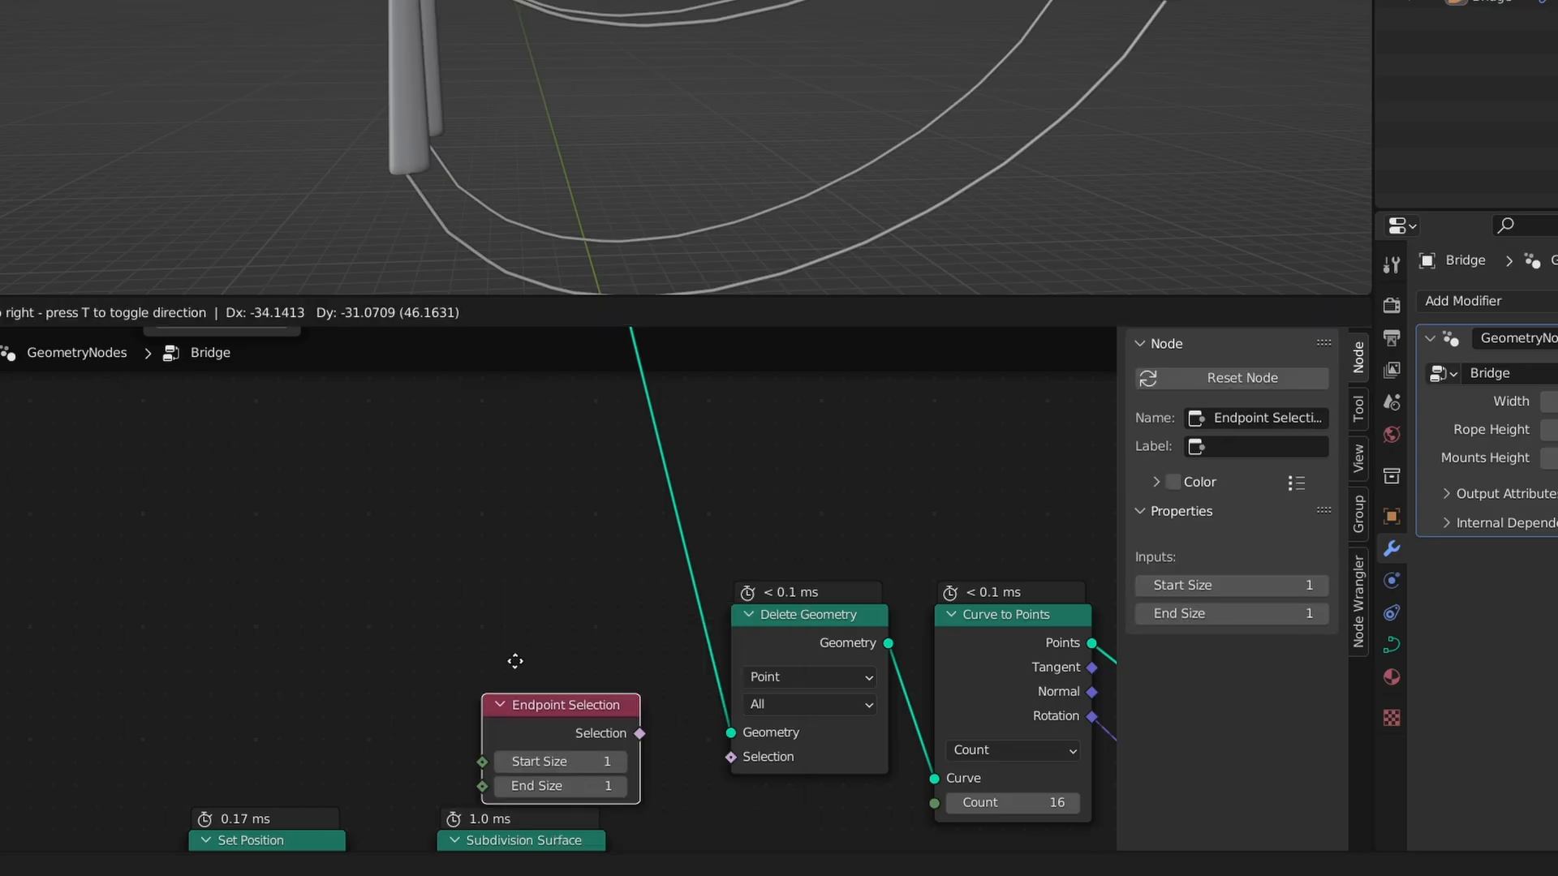
click(607, 686)
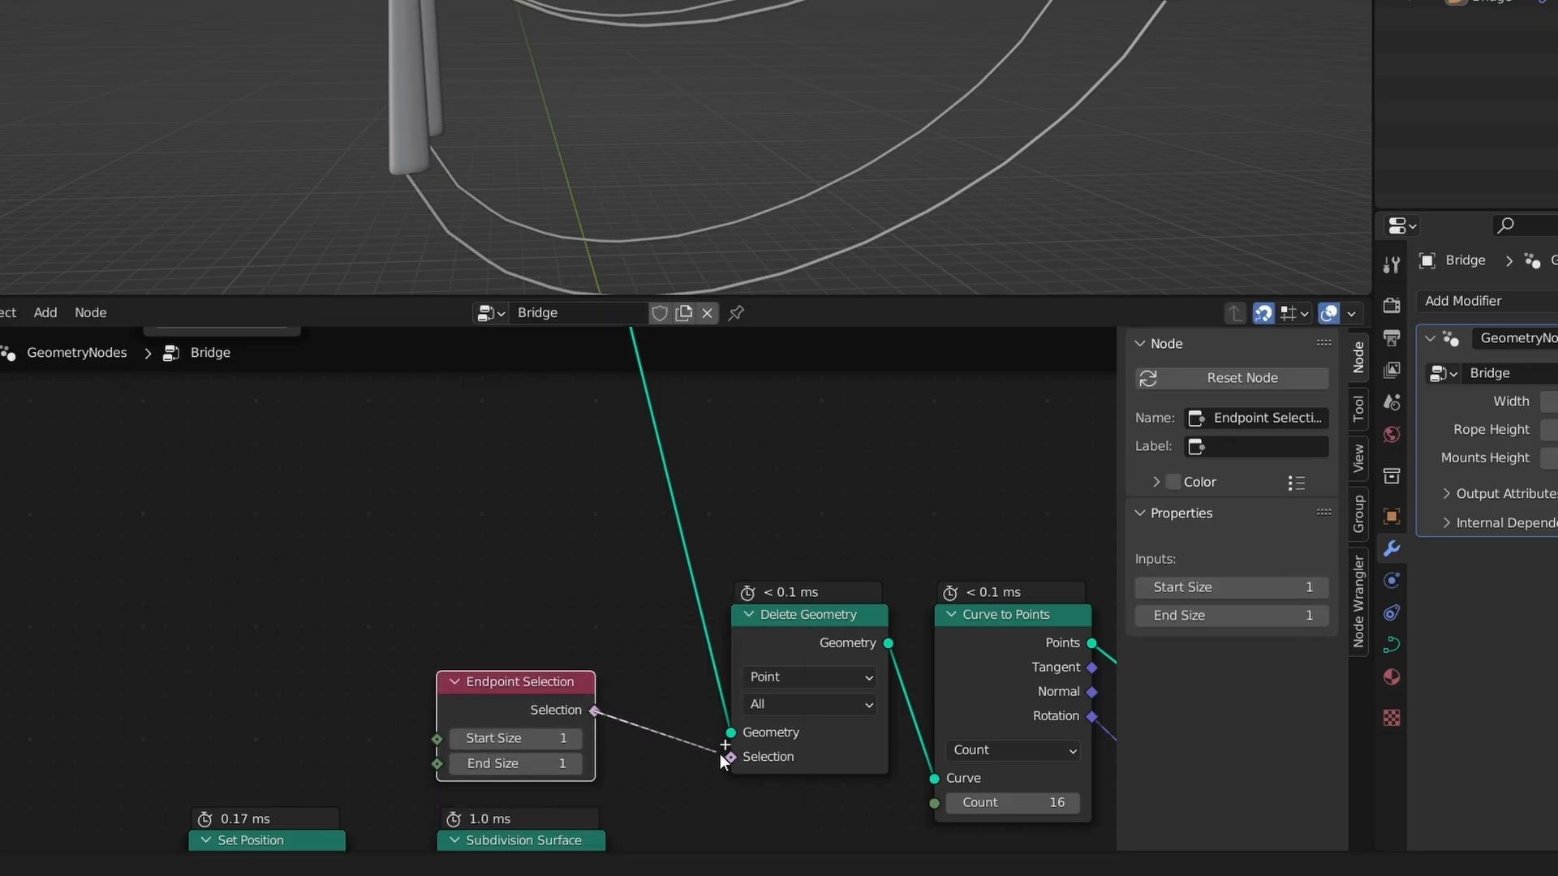
drag(720, 753, 729, 757)
Set the new Endpoint Selection's Start Size and End Size to 2, and check the planks at both bridge ends.
middle_drag(464, 211, 401, 212)
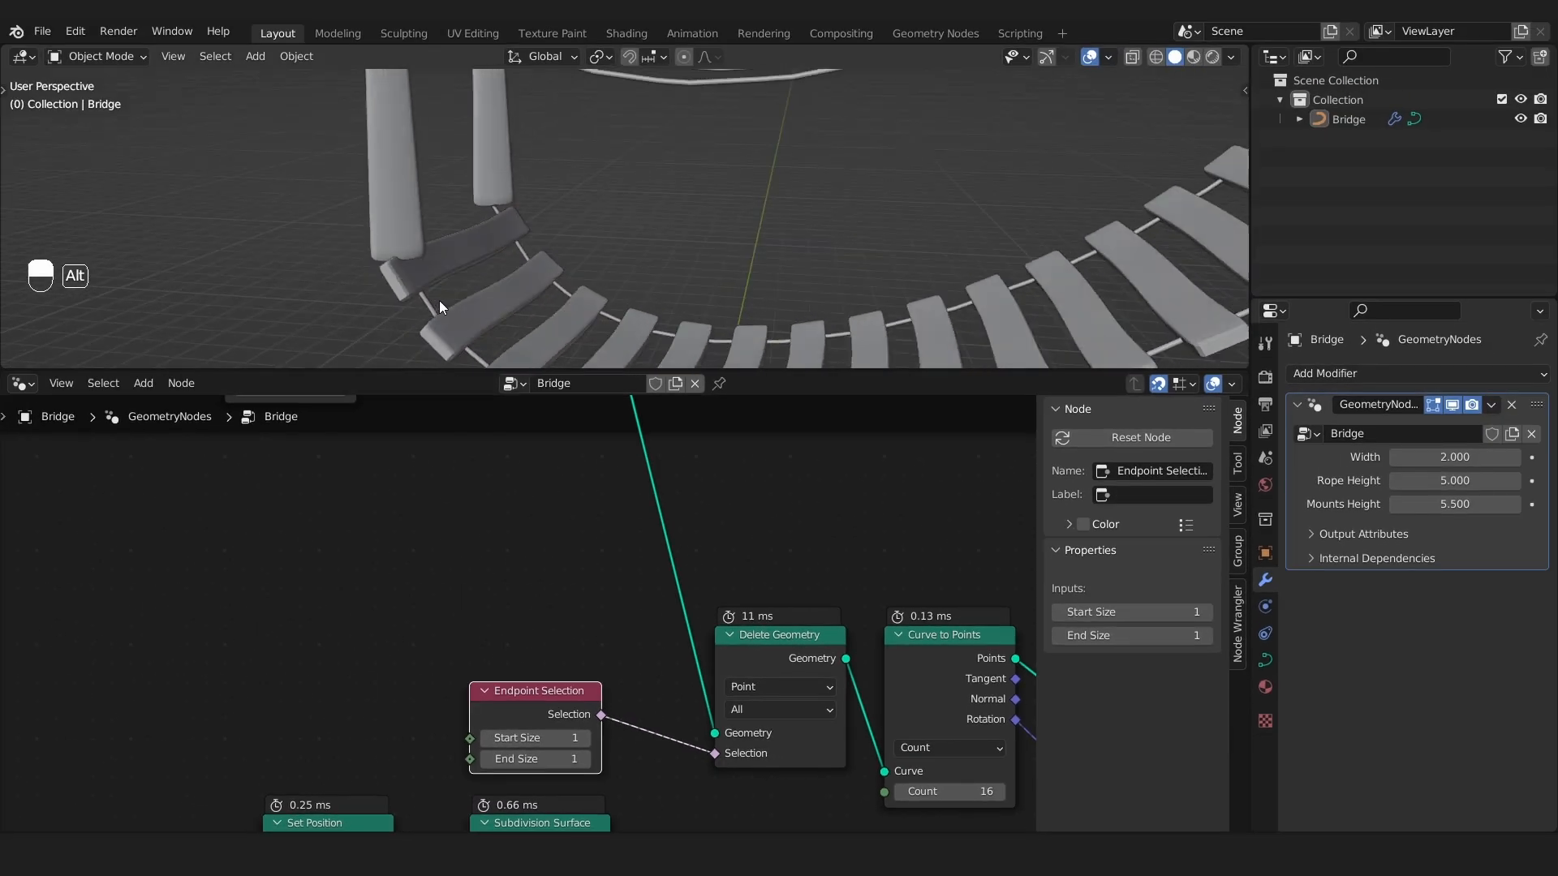
middle_drag(440, 302, 458, 241)
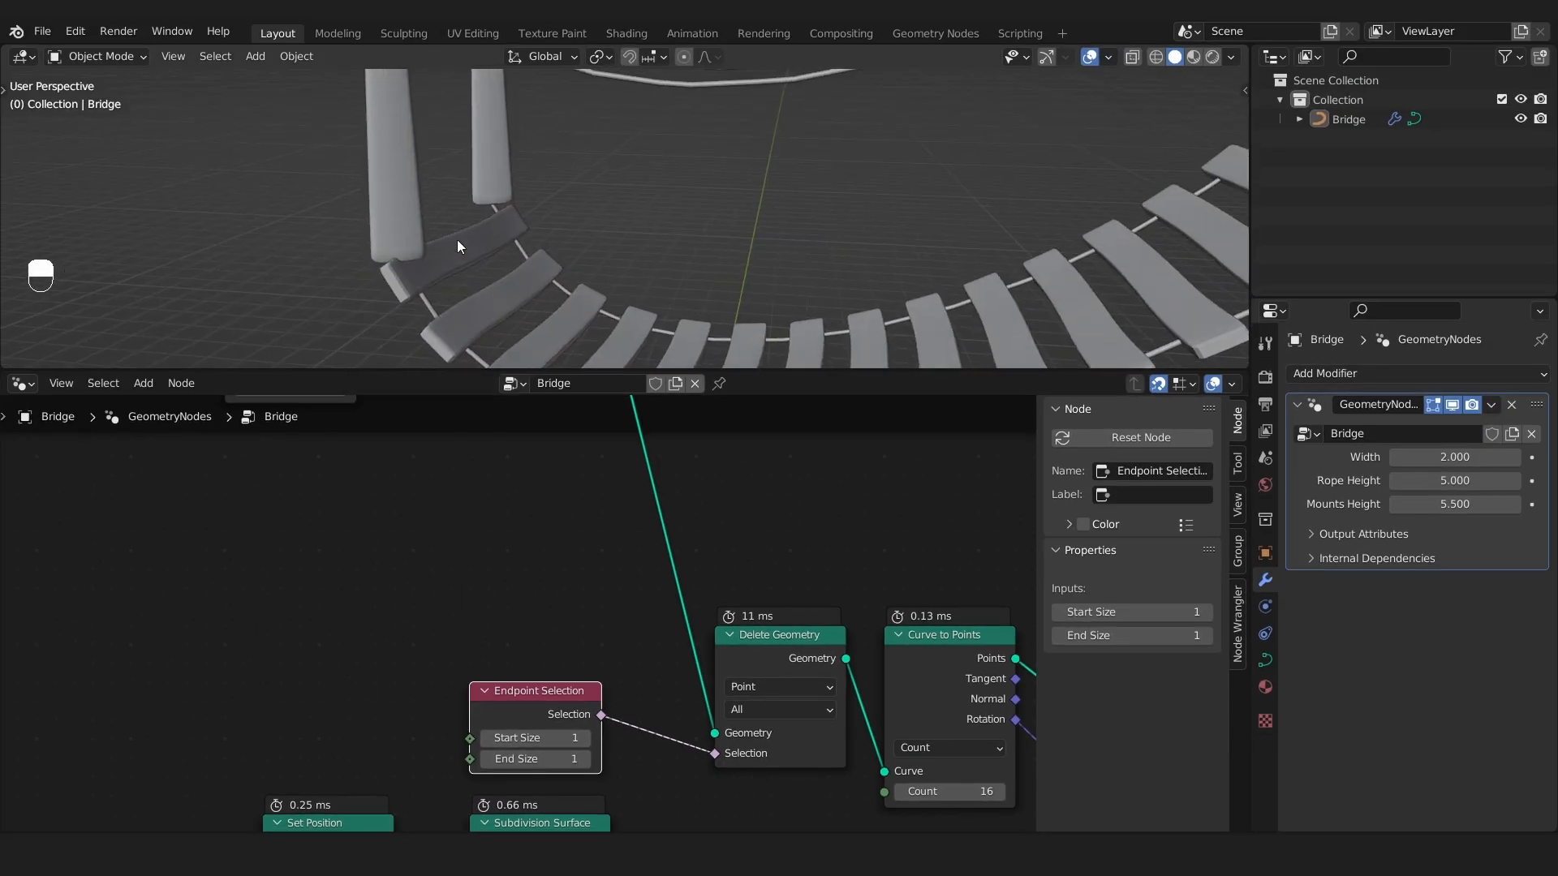
click(585, 739)
click(586, 762)
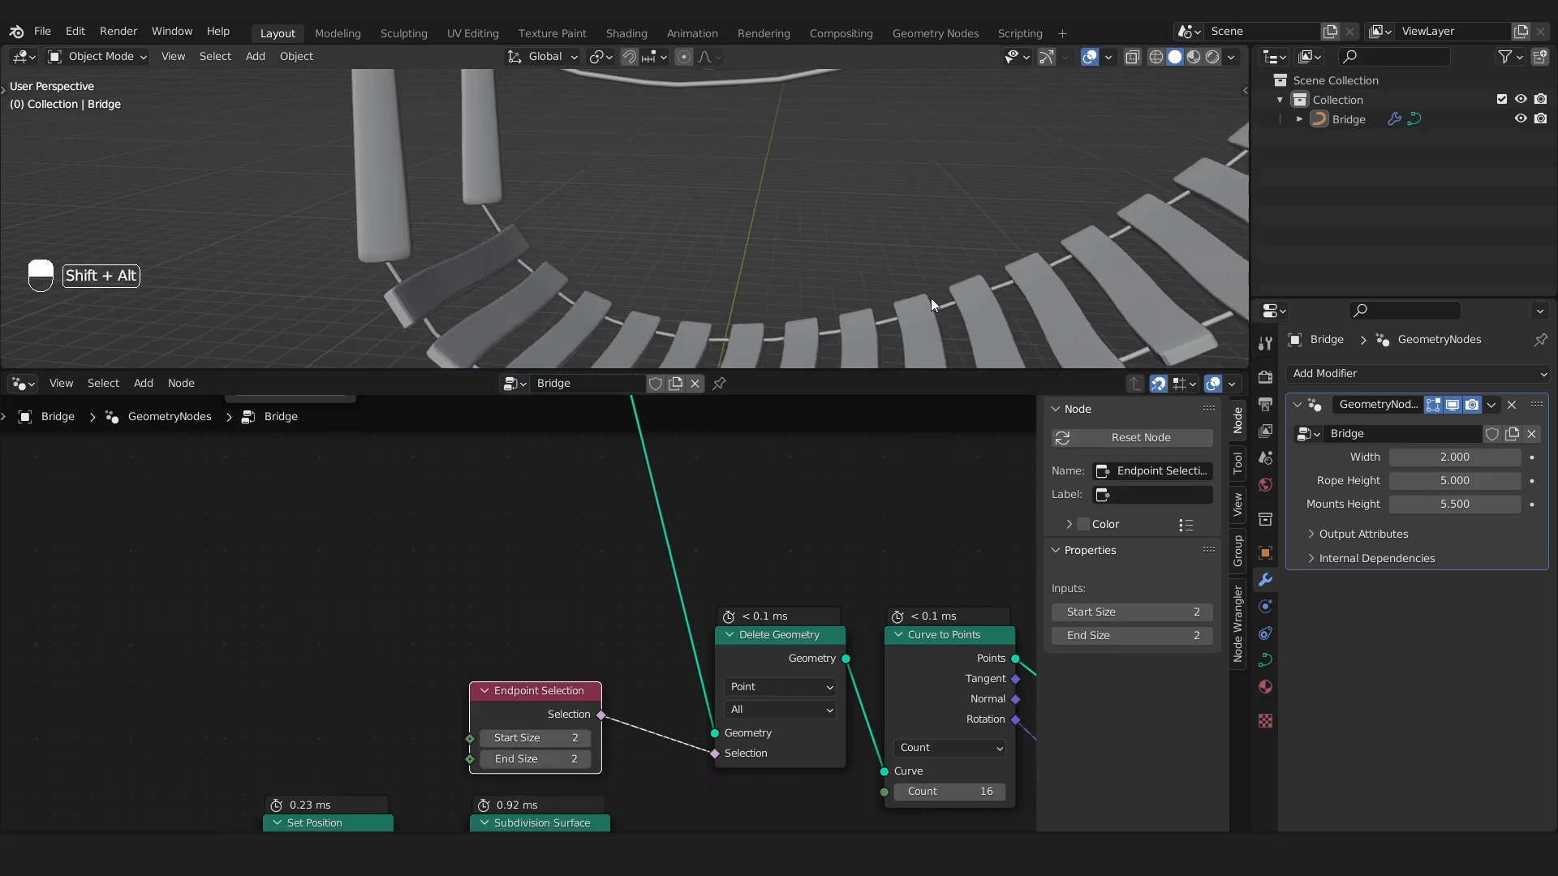
alt+shift+drag(934, 303, 782, 203)
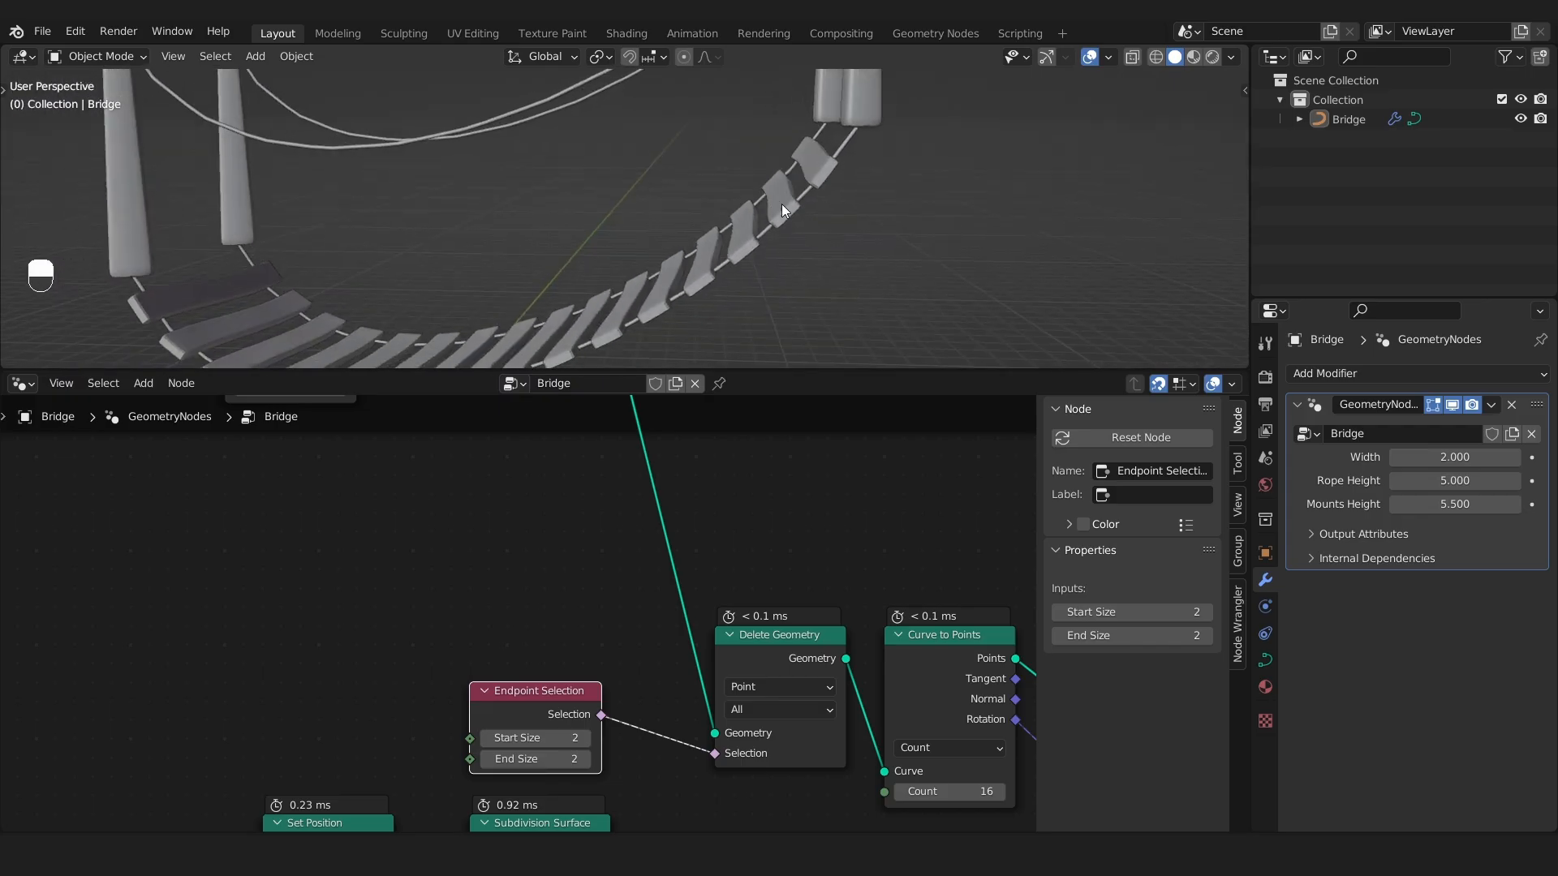
scroll(855, 133, up, 2)
alt+drag(855, 134, 869, 133)
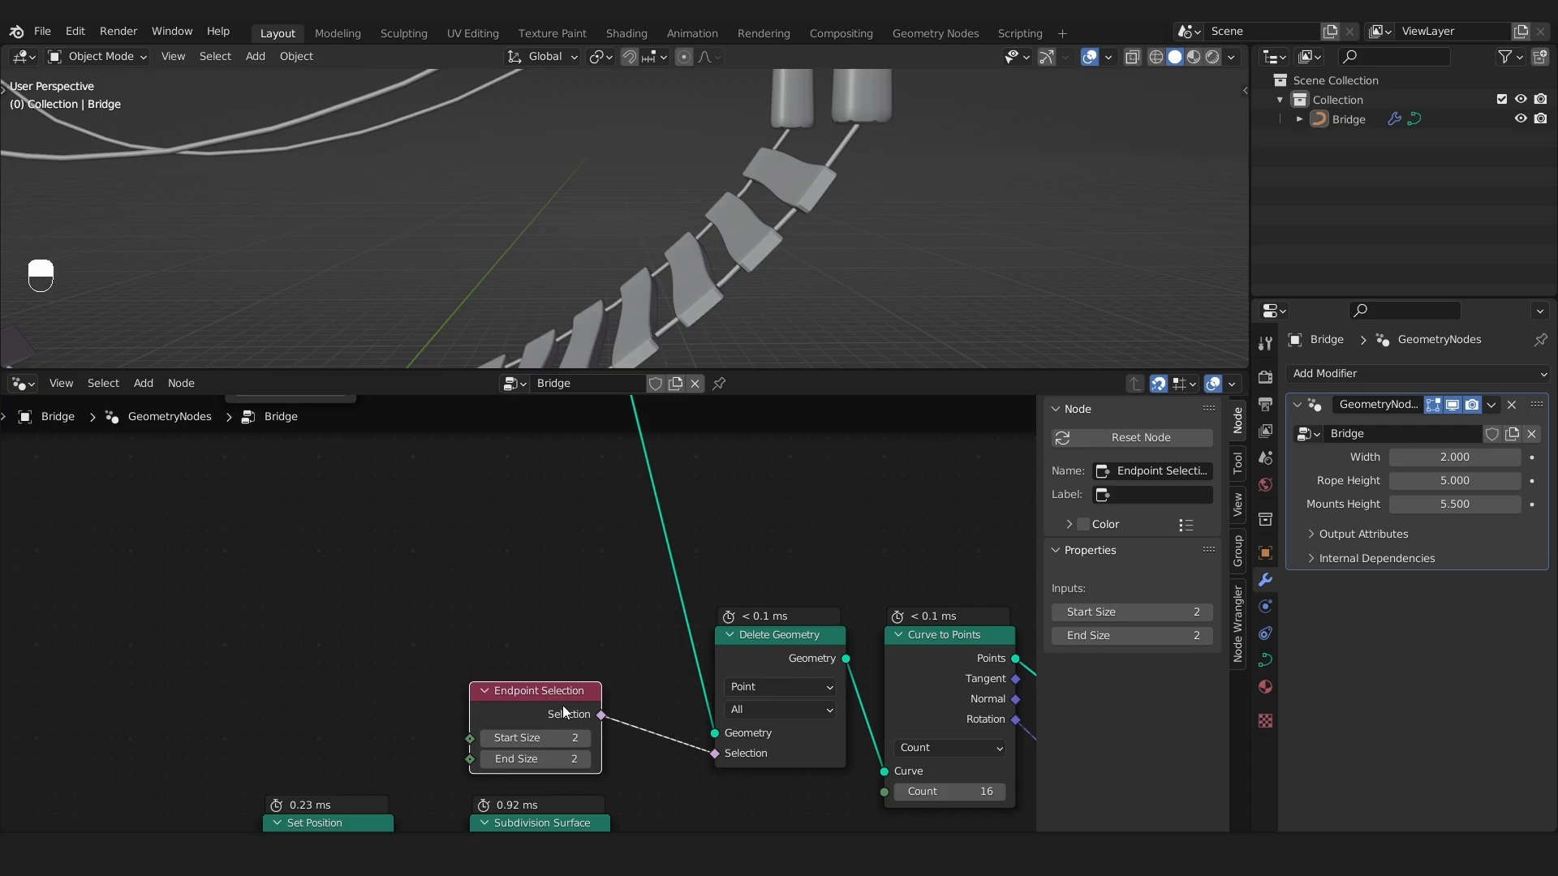
Move the Endpoint Selection node closer to Delete Geometry, and inspect the planks along the whole bridge.
drag(562, 704, 620, 685)
shift+middle_drag(515, 179, 689, 253)
scroll(689, 254, down, 1)
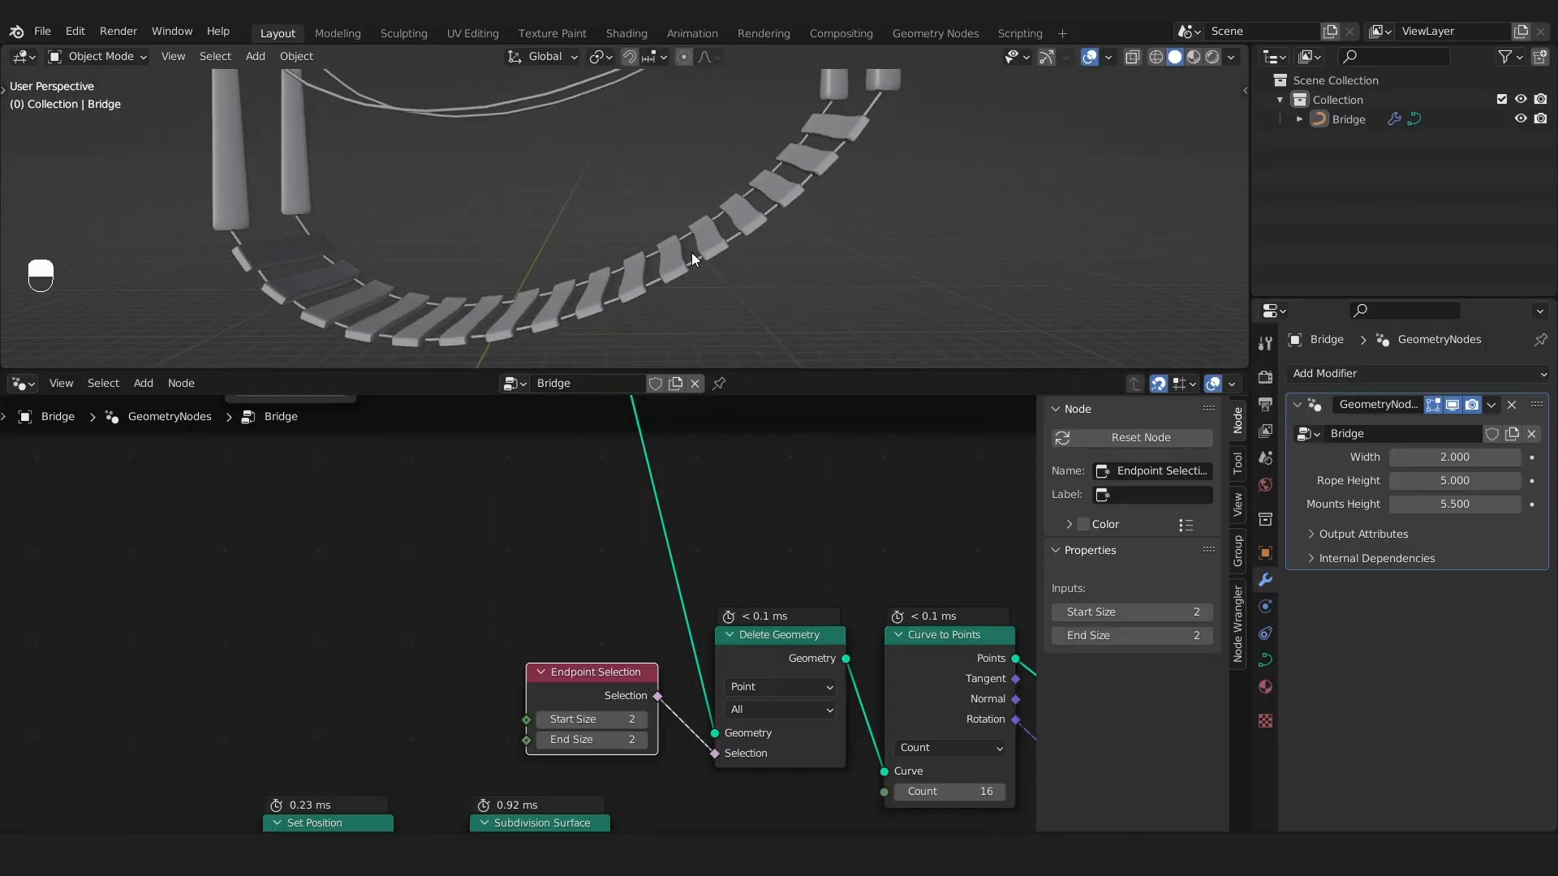
alt+drag(689, 253, 705, 301)
shift+middle_drag(705, 300, 685, 230)
alt+drag(685, 230, 763, 100)
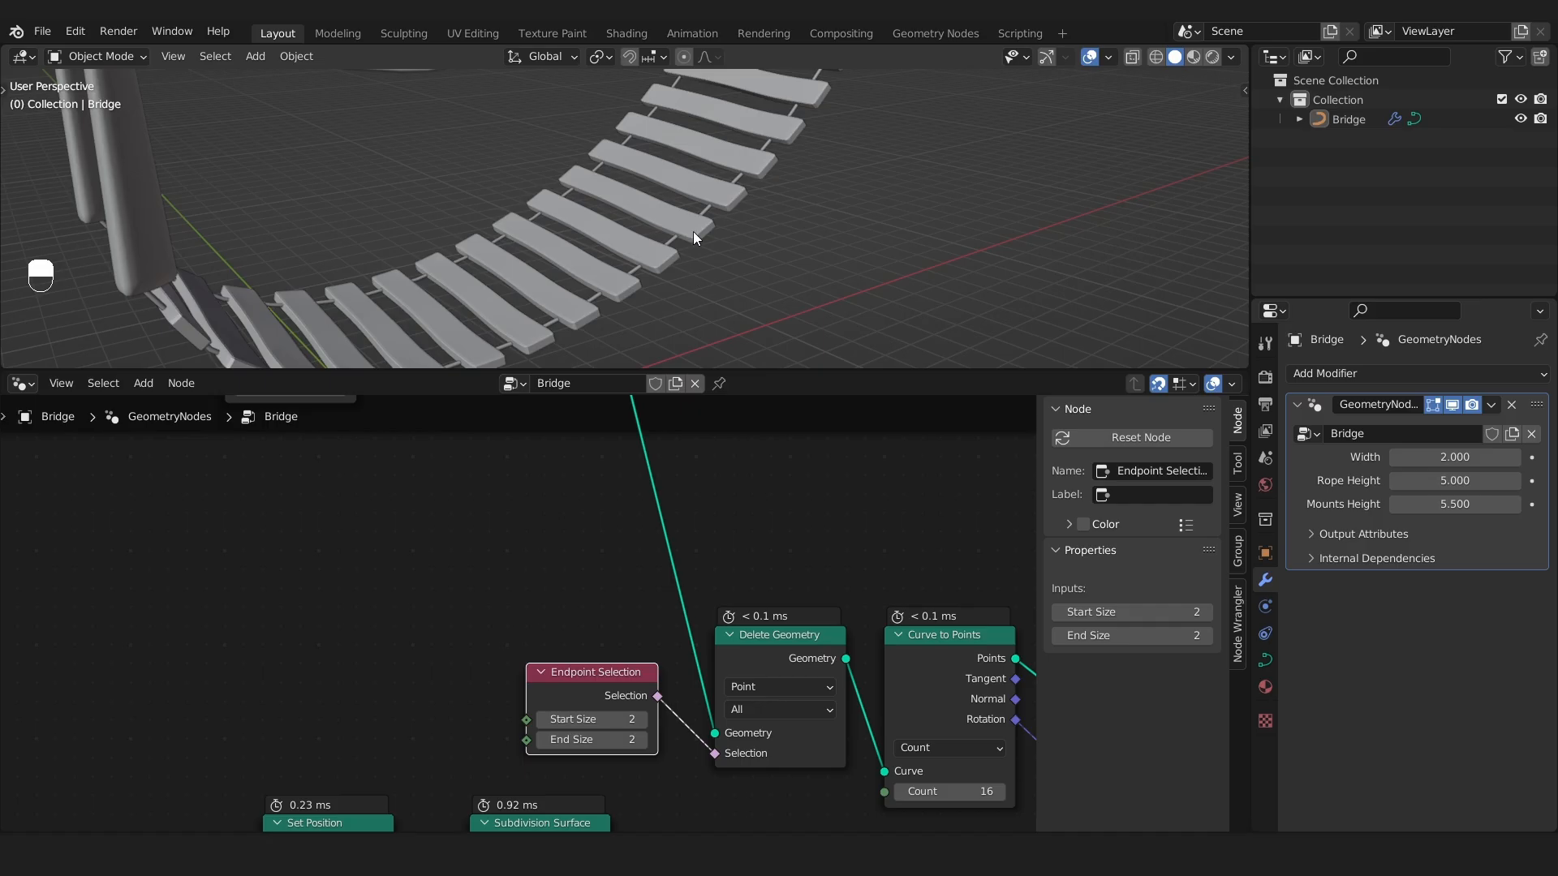
Add a Random Value node beside the plank's Instance on Points node.
scroll(883, 595, down, 3)
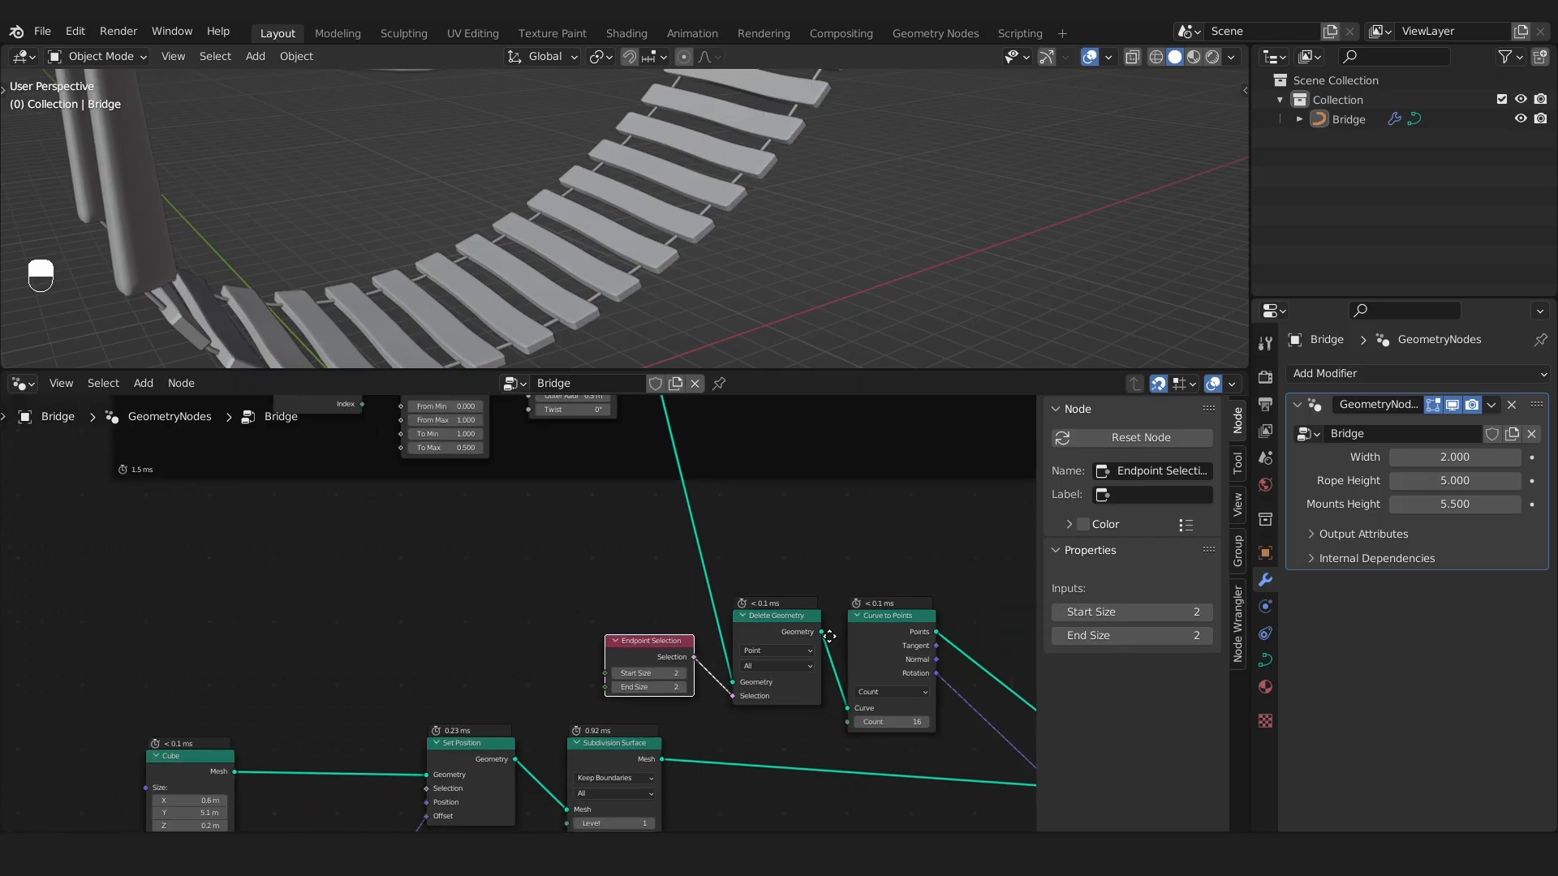
scroll(715, 709, up, 4)
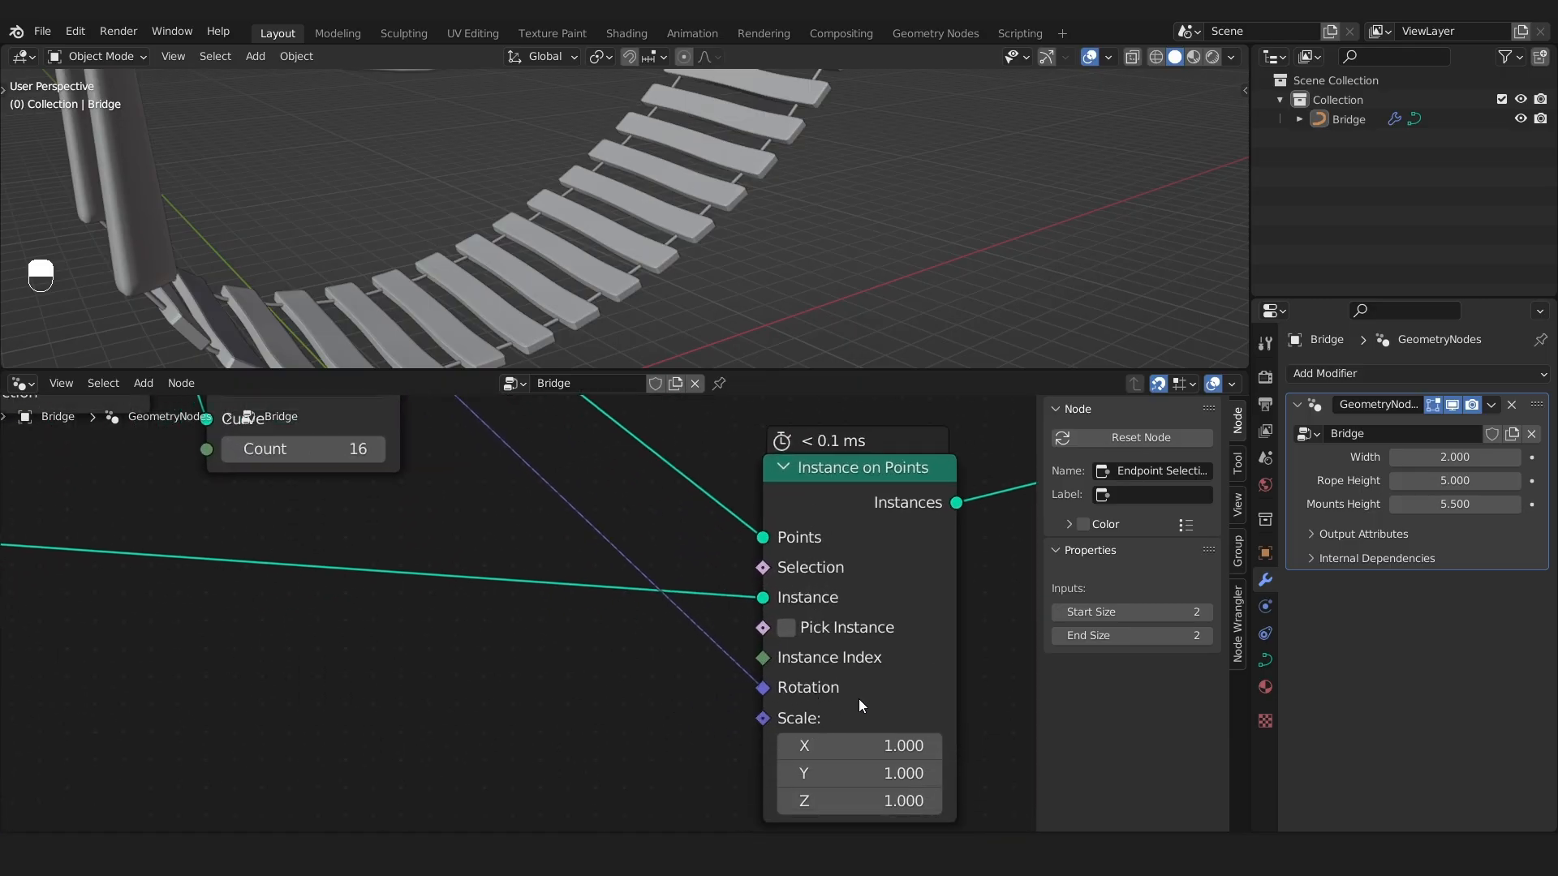
middle_drag(656, 718, 694, 712)
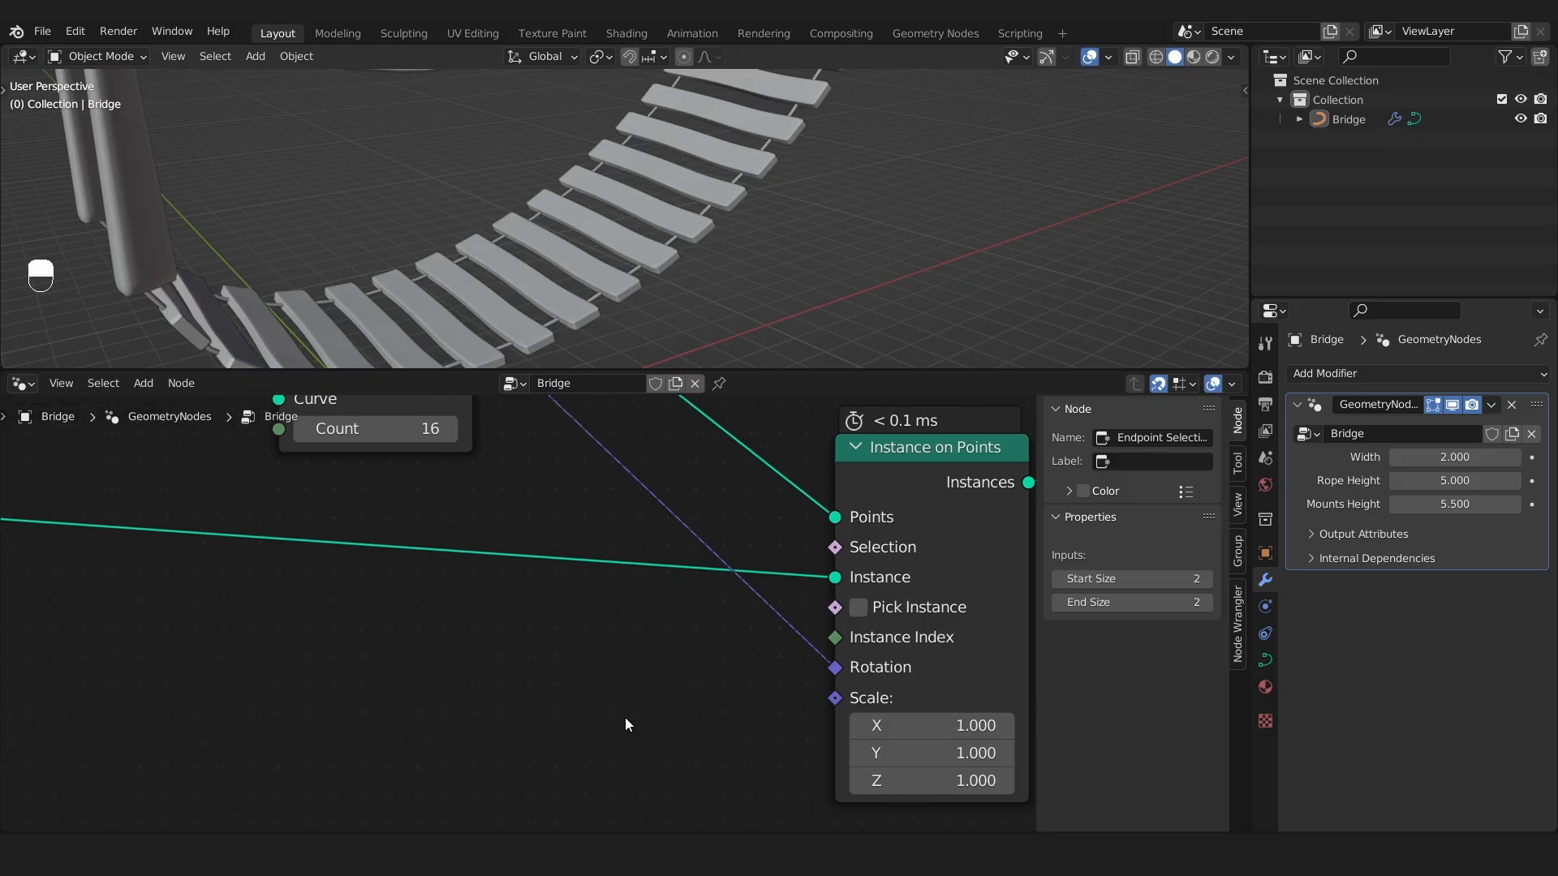
key(shift+a)
text(random)
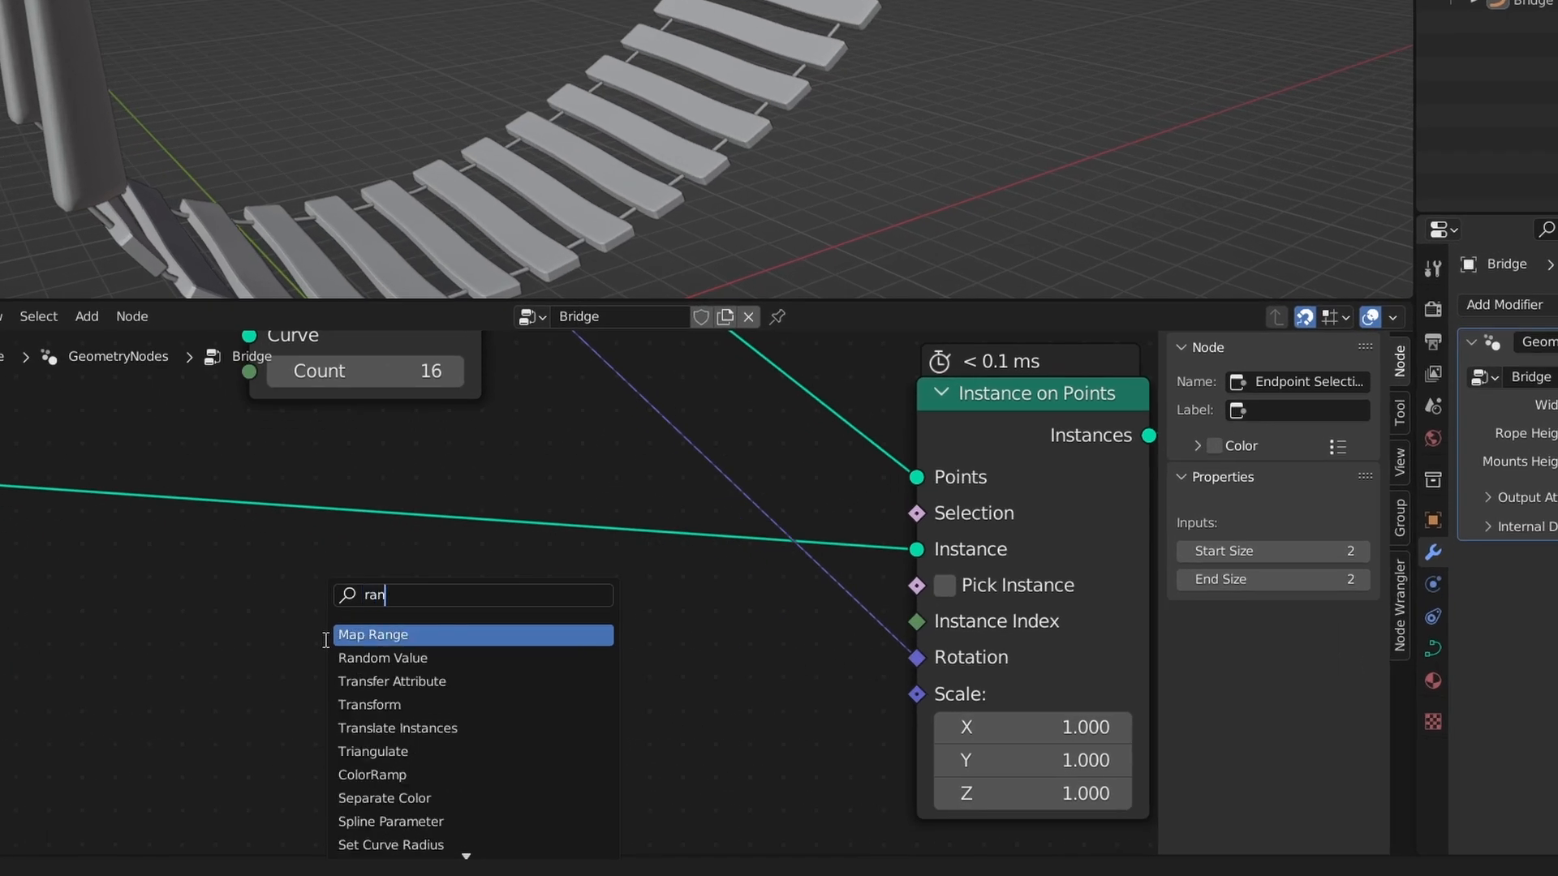
key(Return)
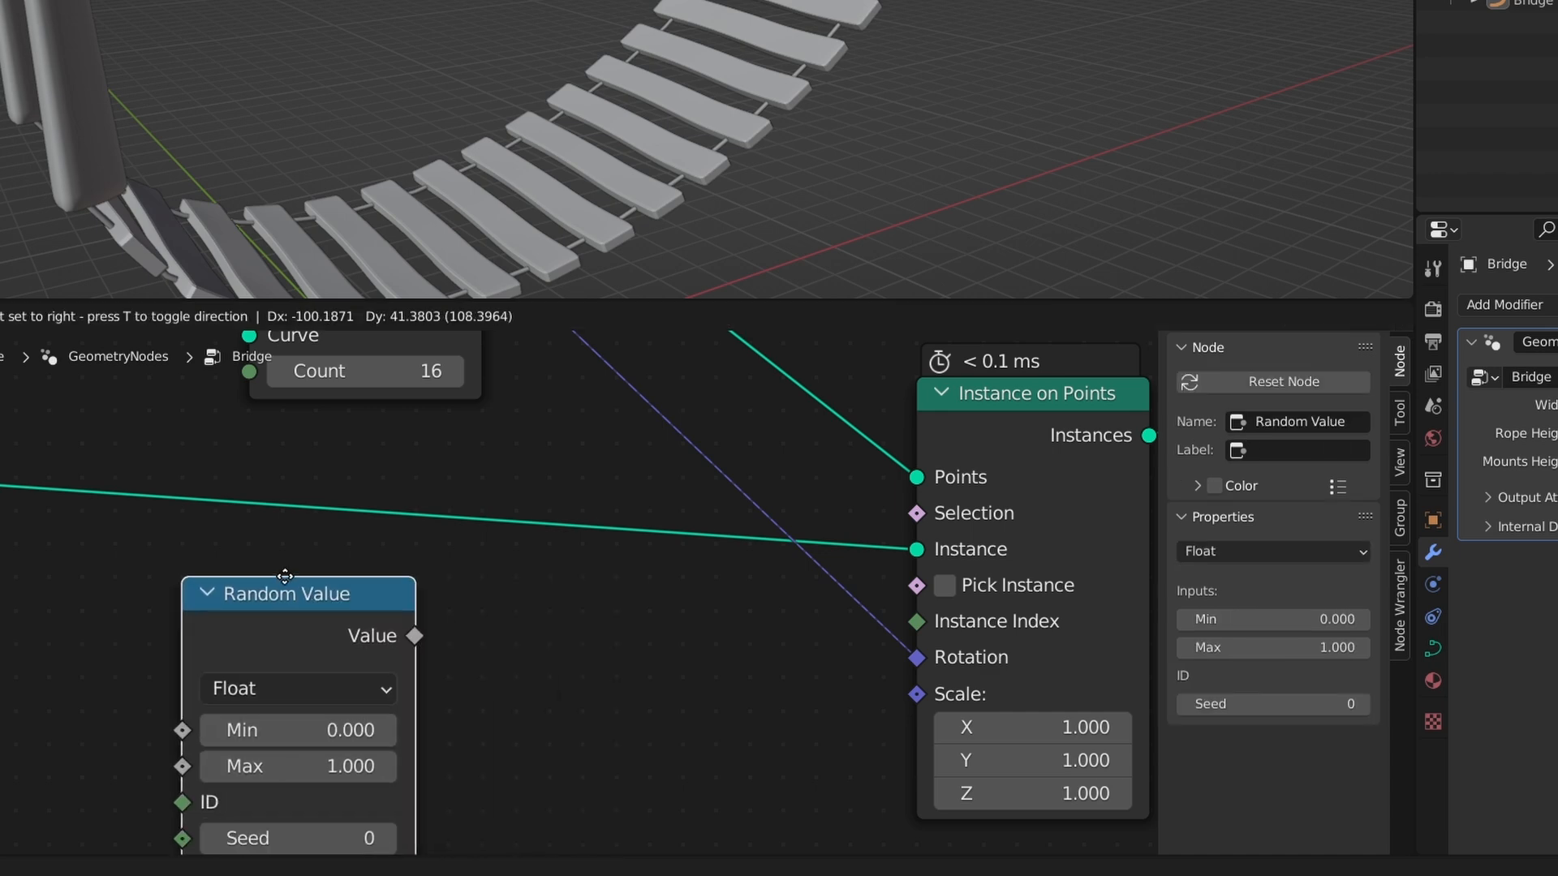
click(284, 576)
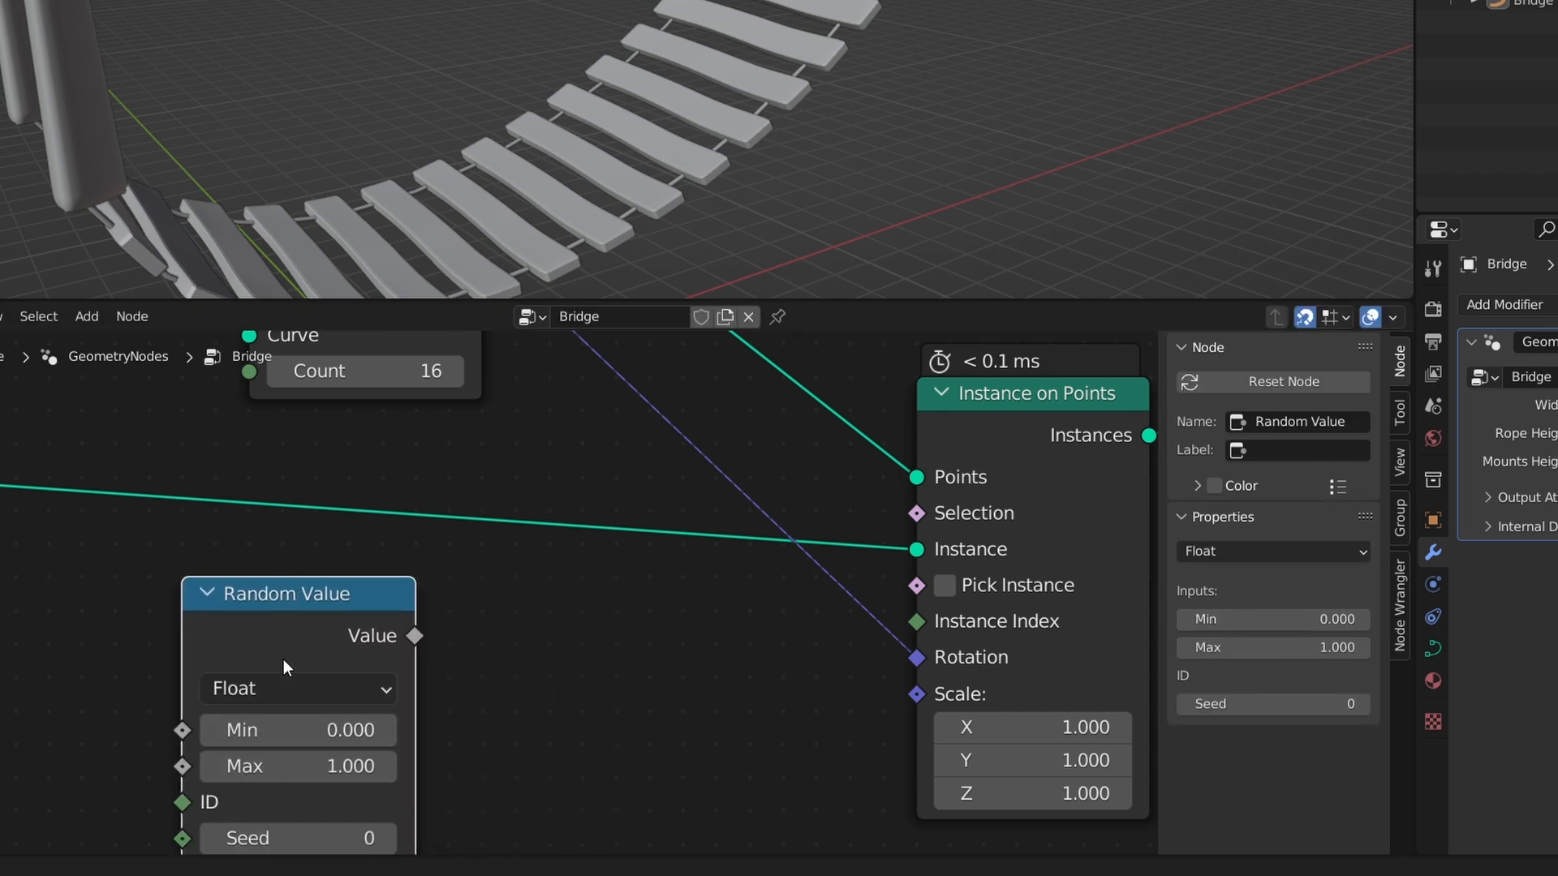
Set the Random Value node's data type to Vector and move the node below Curve to Points.
scroll(286, 665, down, 1)
middle_drag(323, 711, 307, 610)
scroll(318, 609, up, 1)
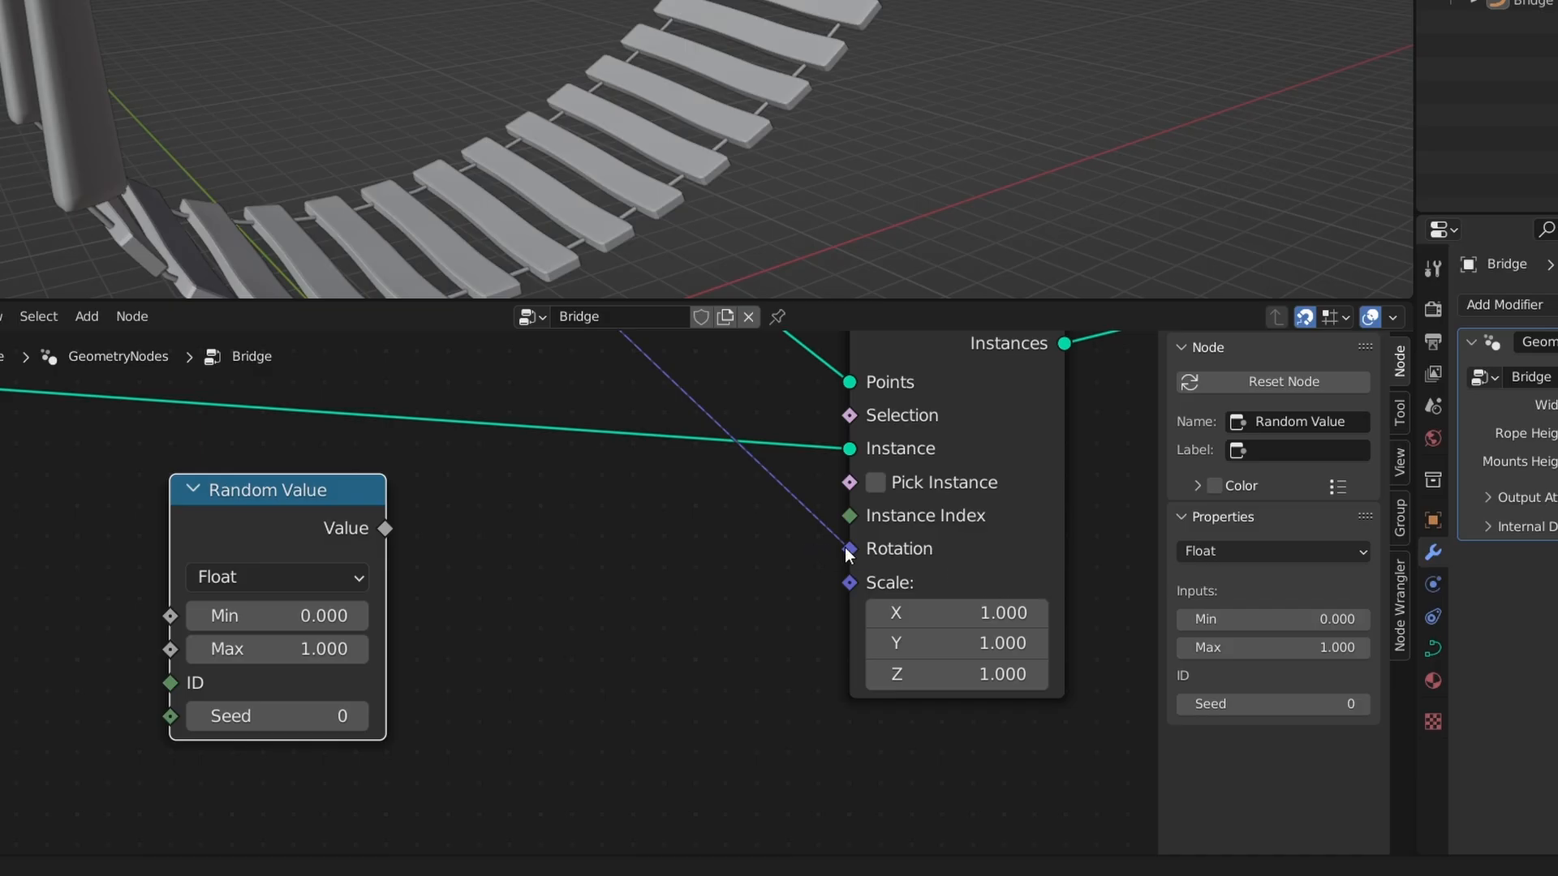
mouse_move(850, 552)
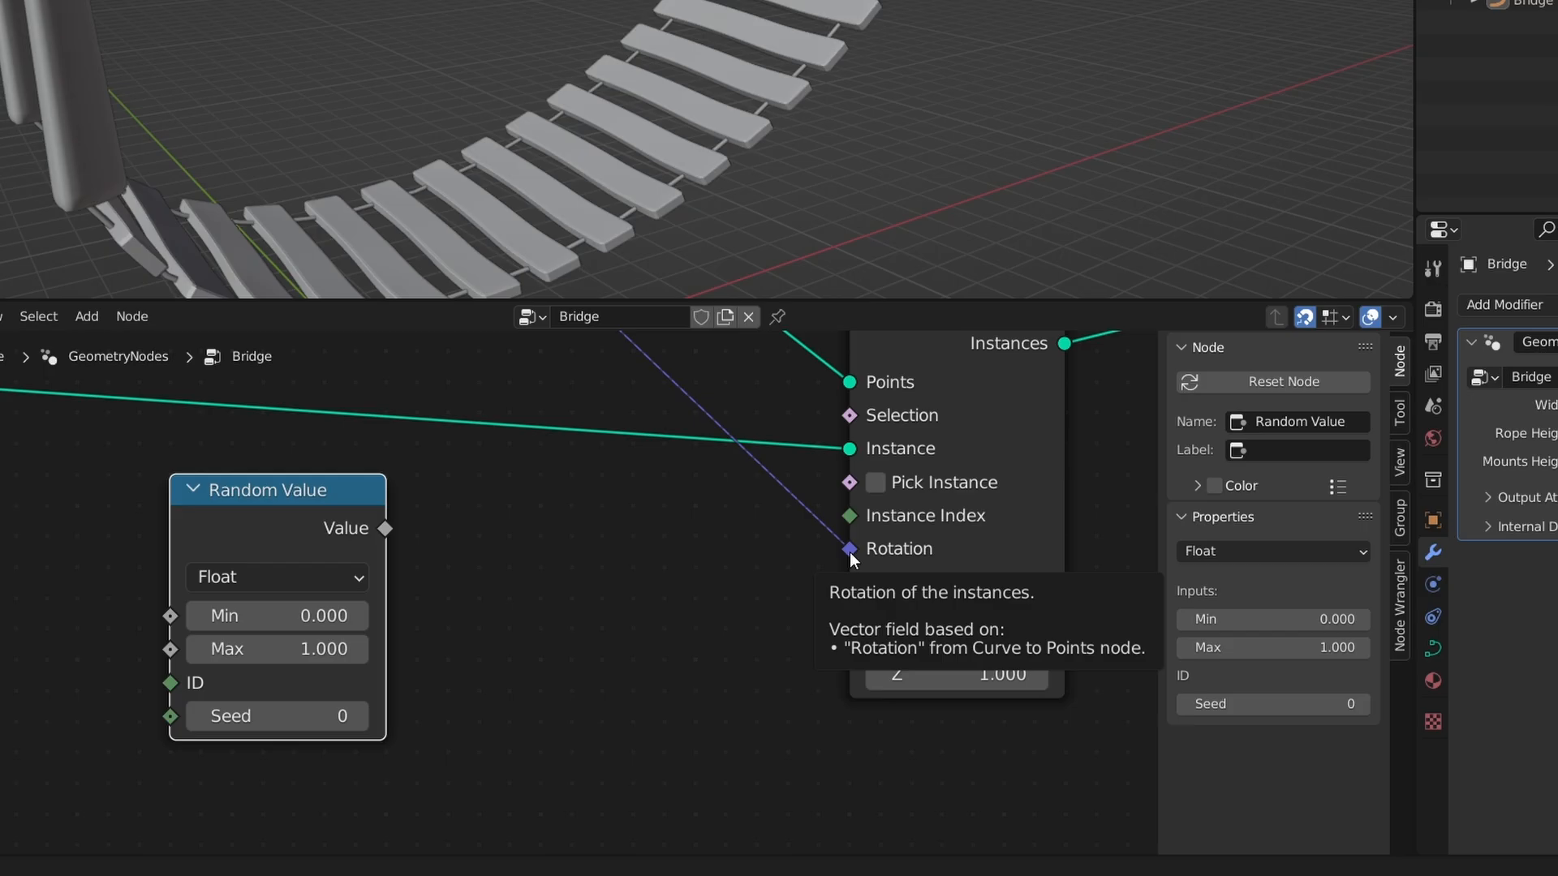
click(258, 580)
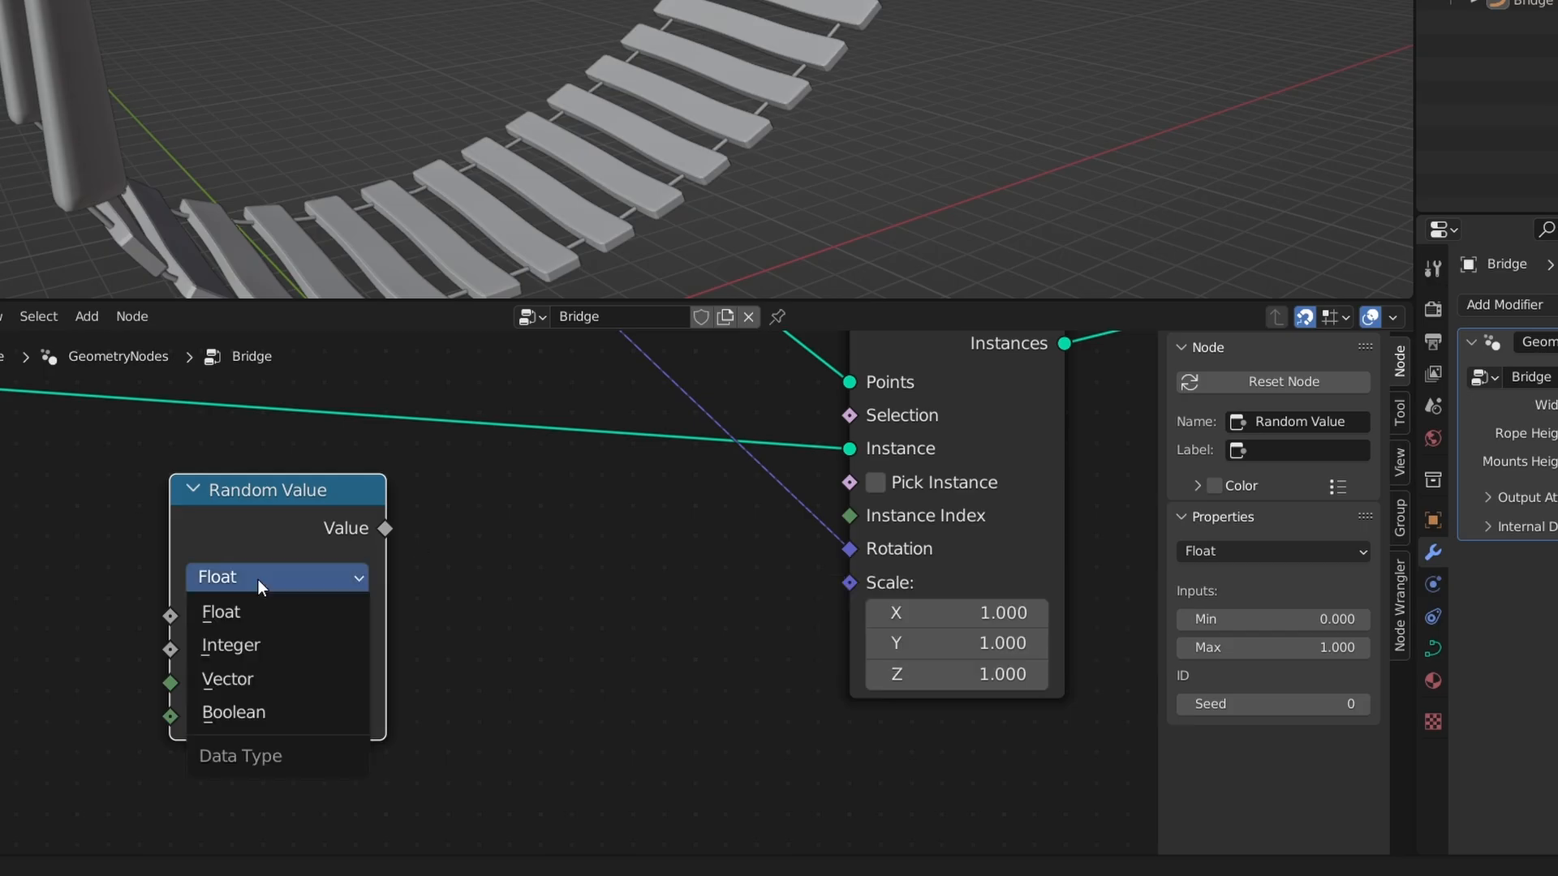
click(257, 680)
drag(271, 531, 332, 615)
Insert a Vector Math node set to Add on the Rotation link between Curve to Points and the plank's Instance on Points node.
scroll(315, 609, down, 4)
middle_drag(368, 405, 357, 522)
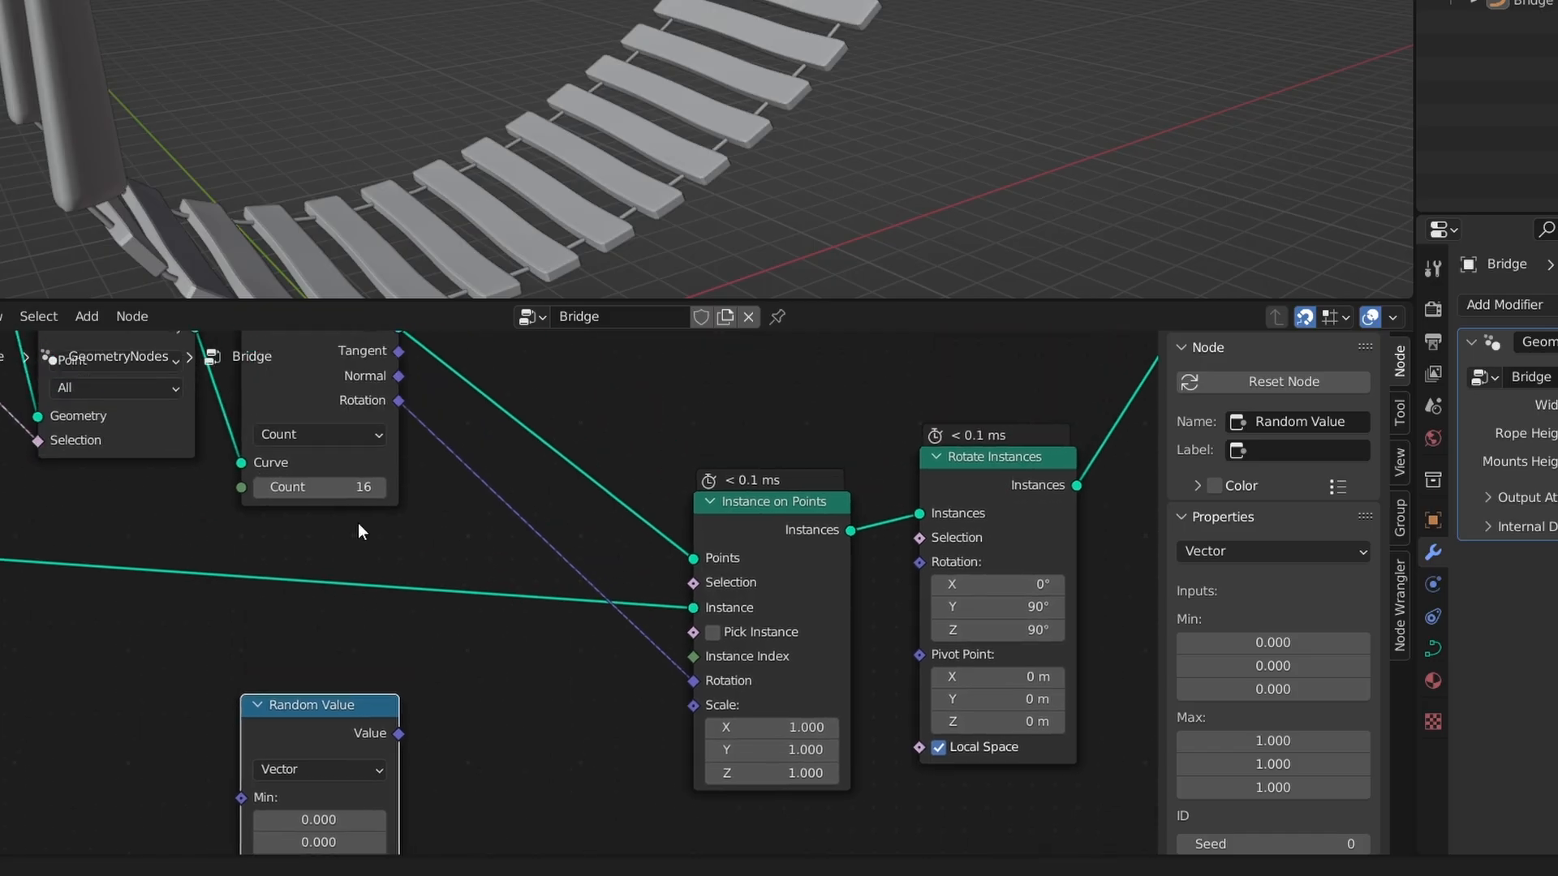
scroll(352, 471, down, 3)
middle_drag(348, 468, 345, 522)
scroll(359, 421, up, 2)
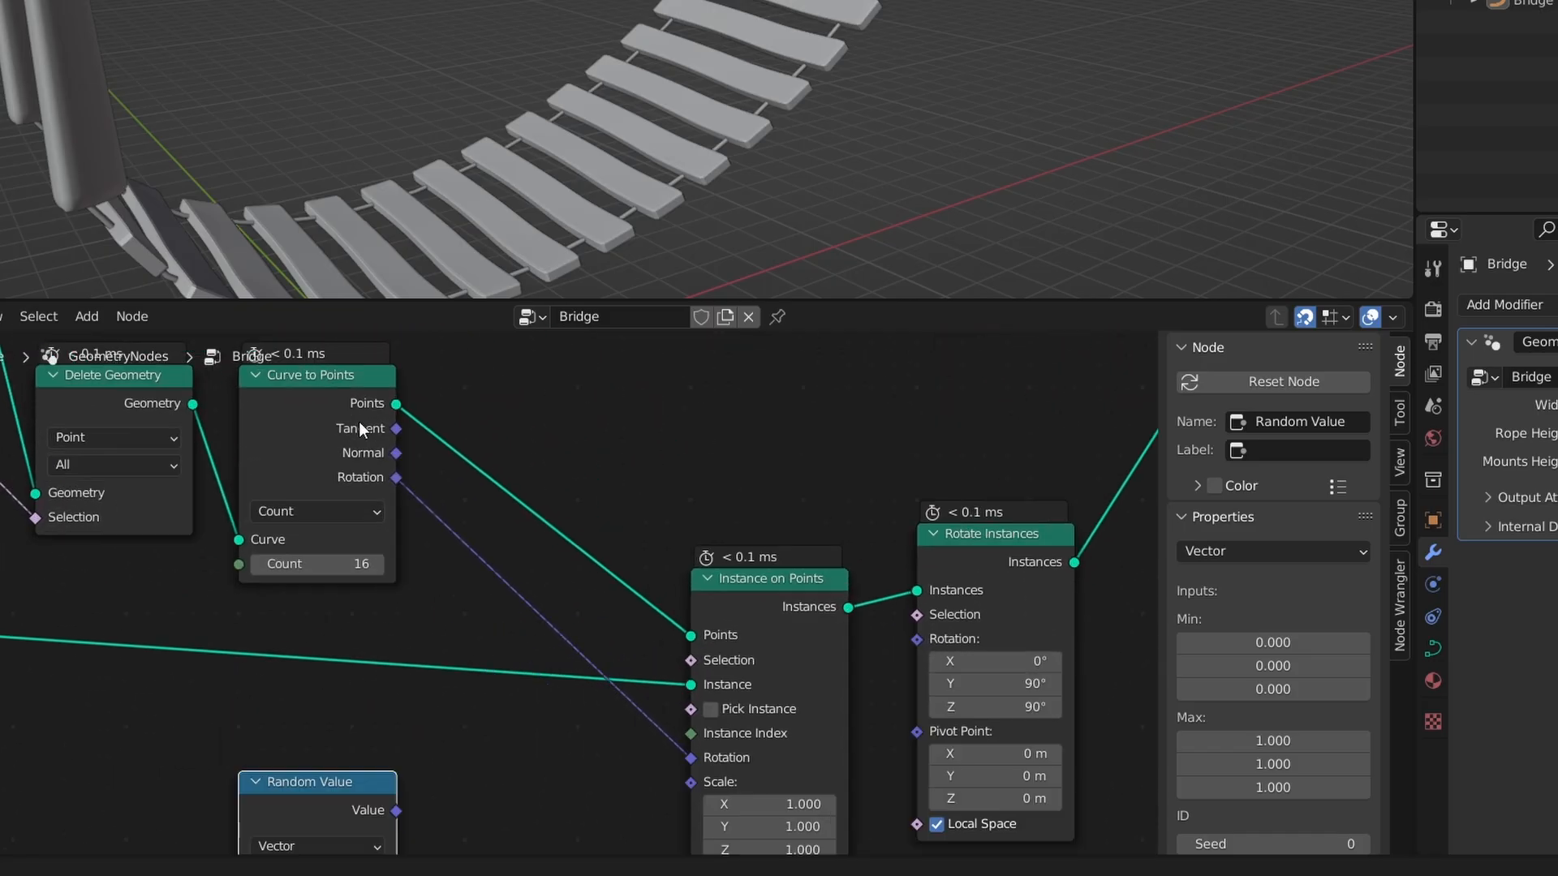
click(495, 778)
middle_drag(529, 756, 598, 709)
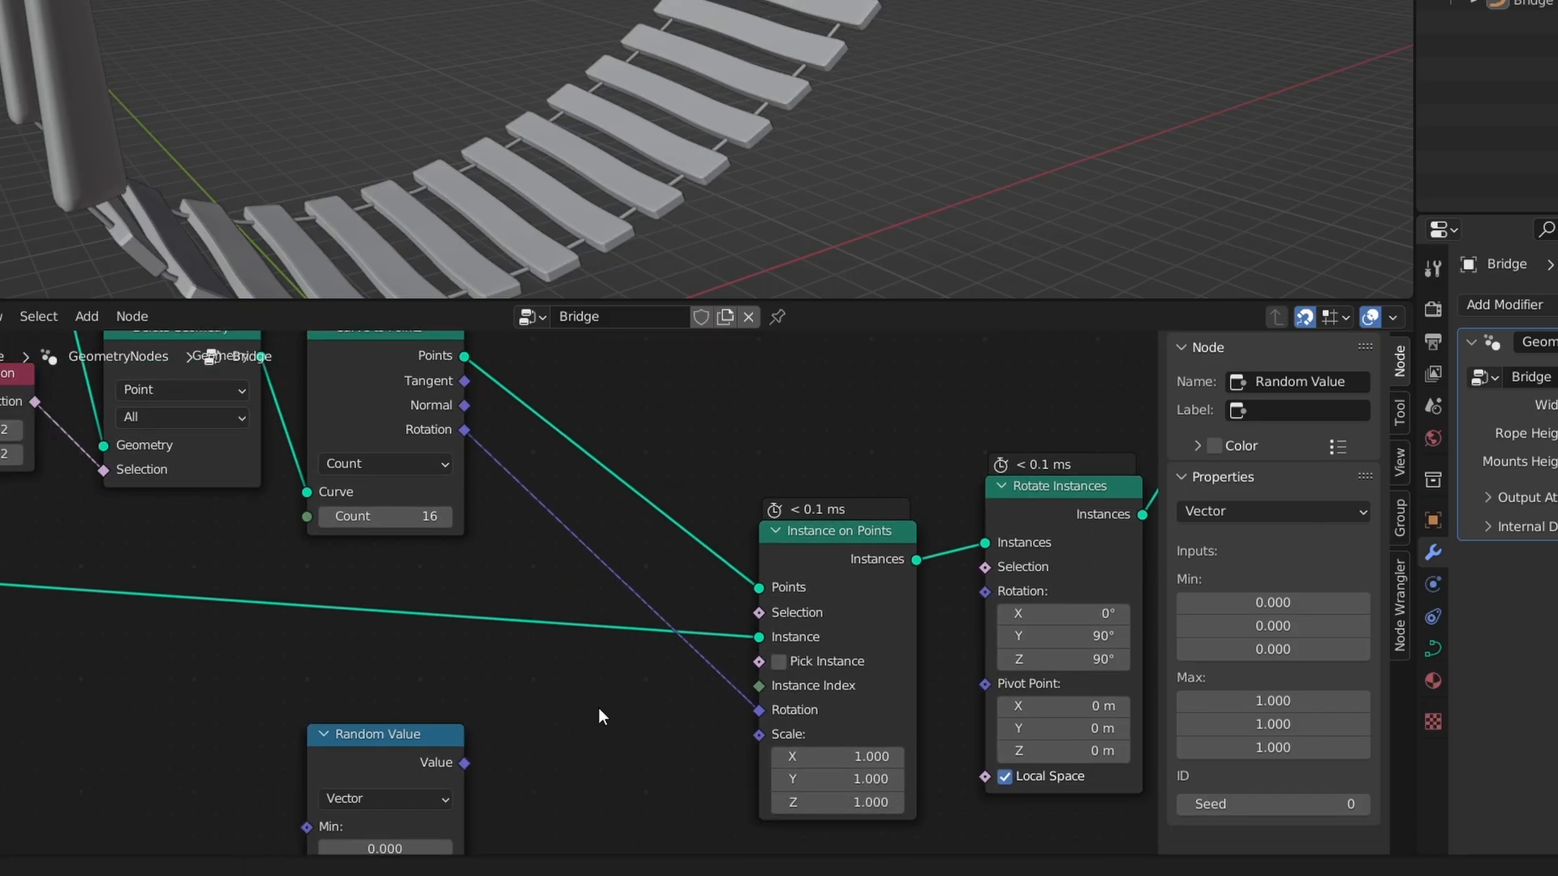
scroll(600, 708, up, 1)
key(shift+a)
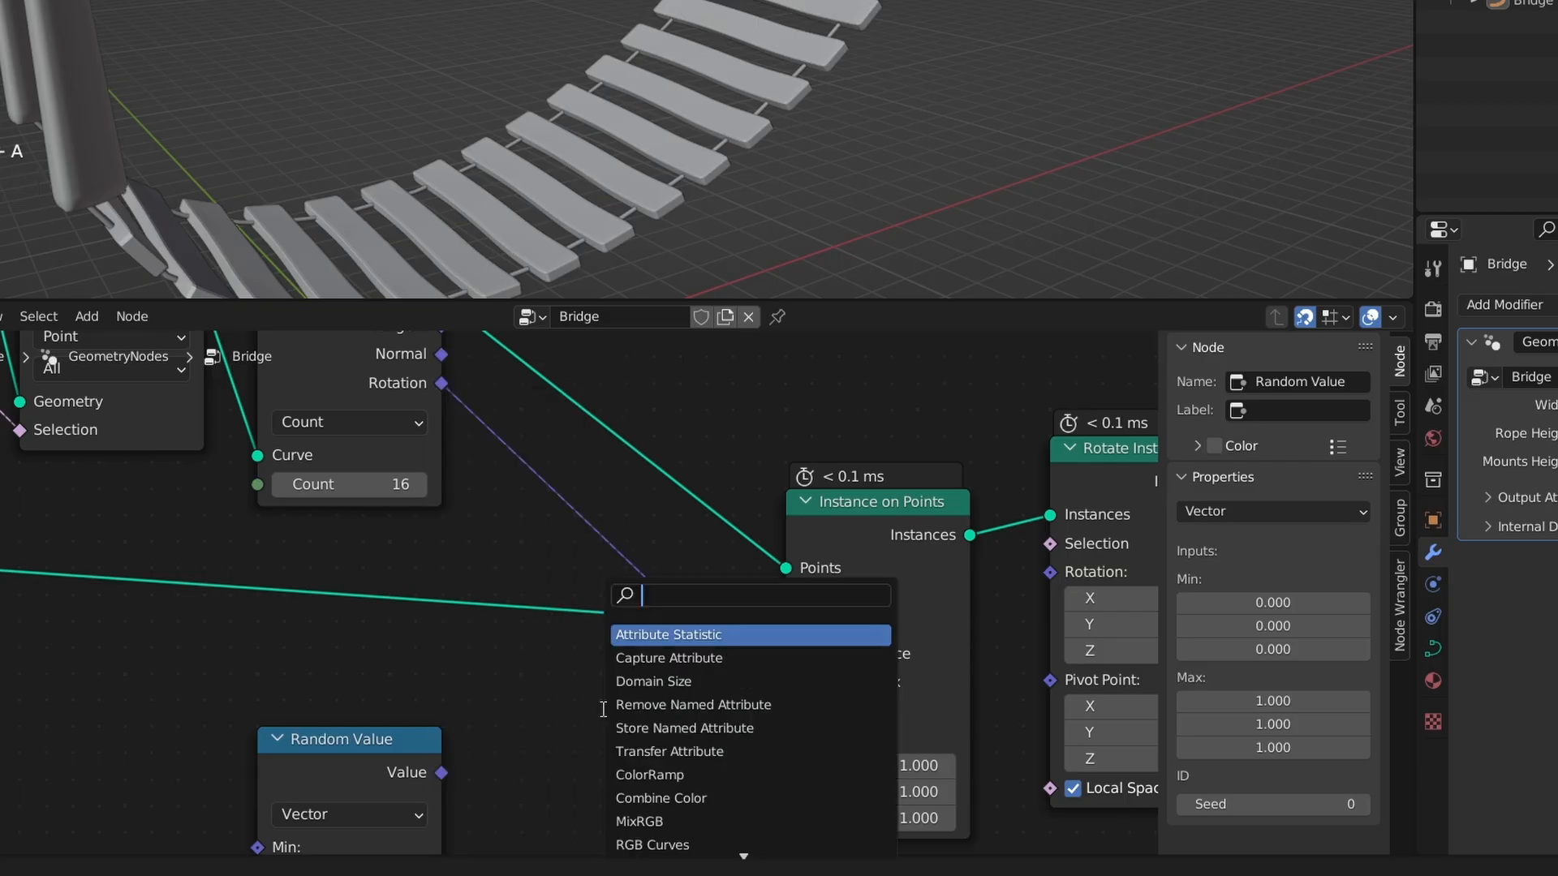
text(vecot)
key(Down)
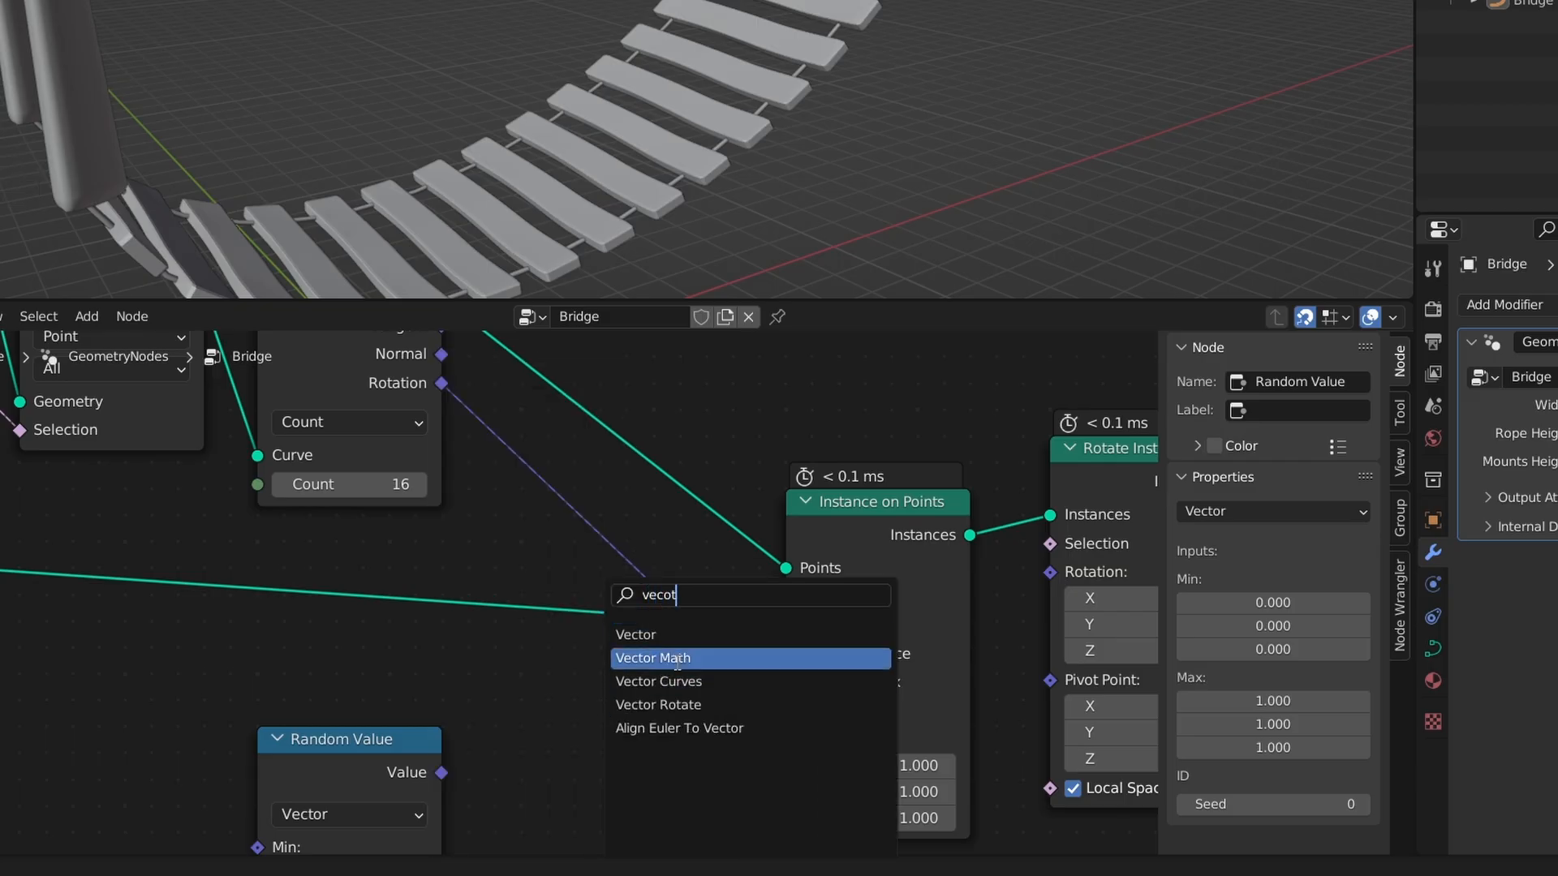
key(Return)
click(683, 605)
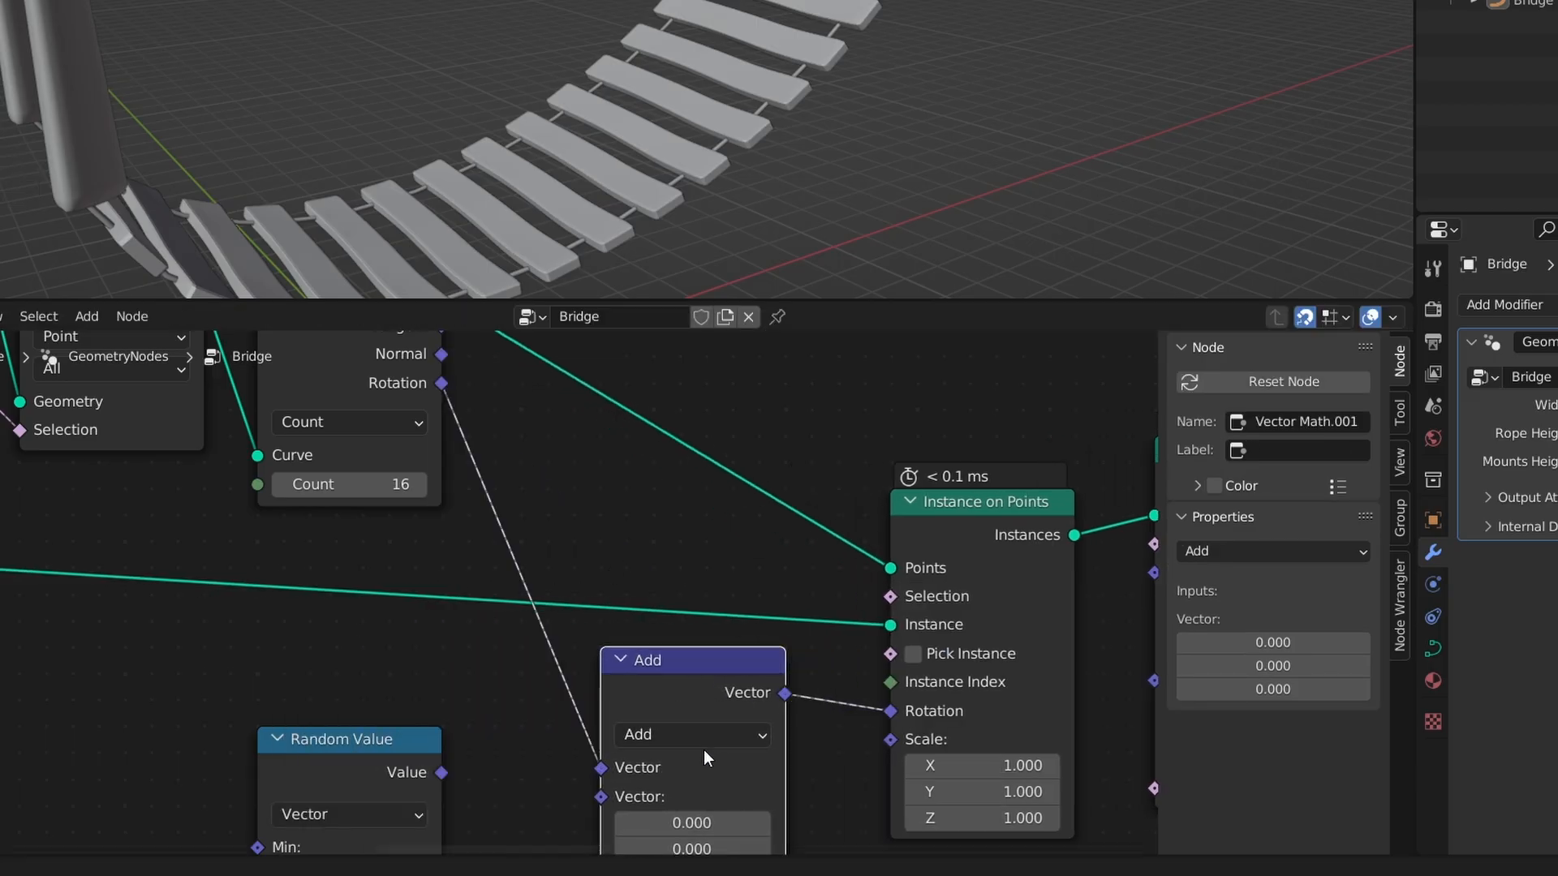
Connect the Random Value node's Value output to the Add node's second Vector input, and inspect the rotated planks.
middle_drag(703, 750, 741, 619)
drag(480, 640, 669, 638)
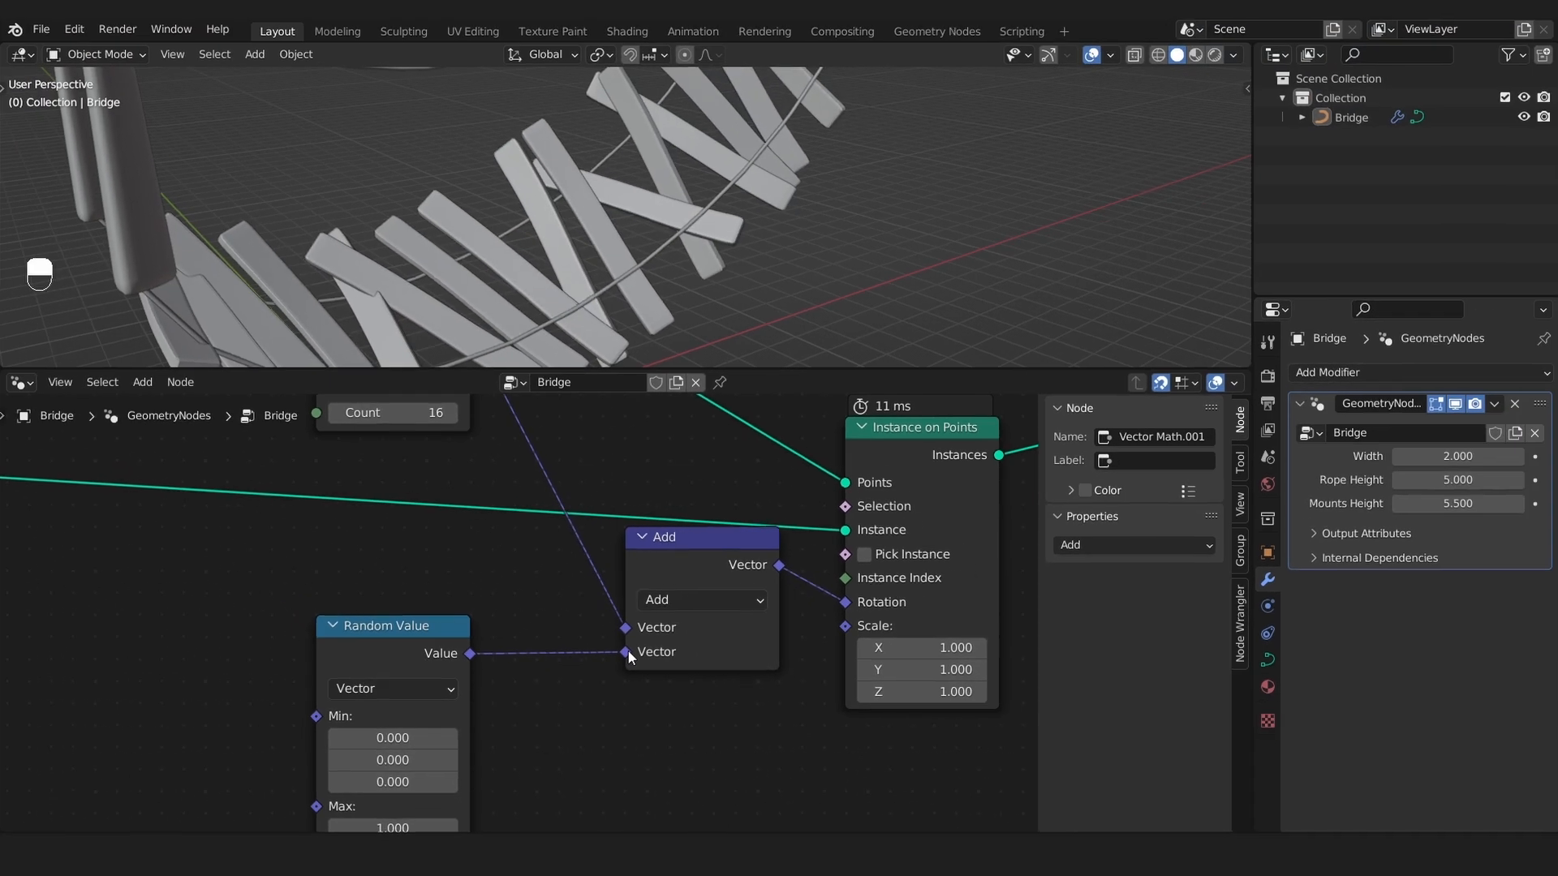
scroll(736, 177, down, 2)
alt+drag(736, 178, 777, 140)
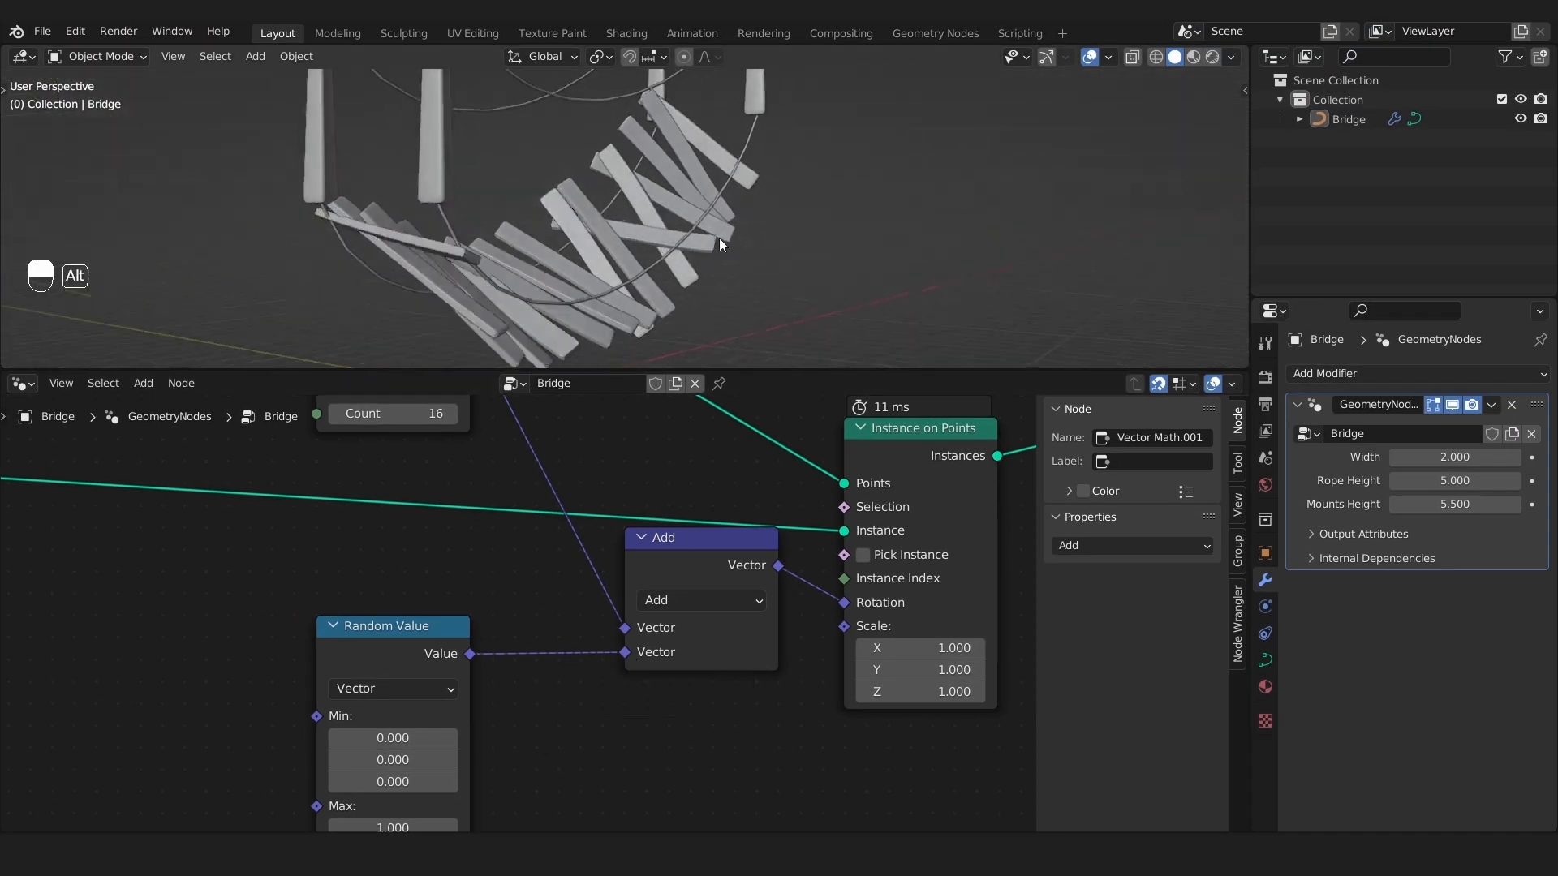
alt+drag(719, 237, 480, 256)
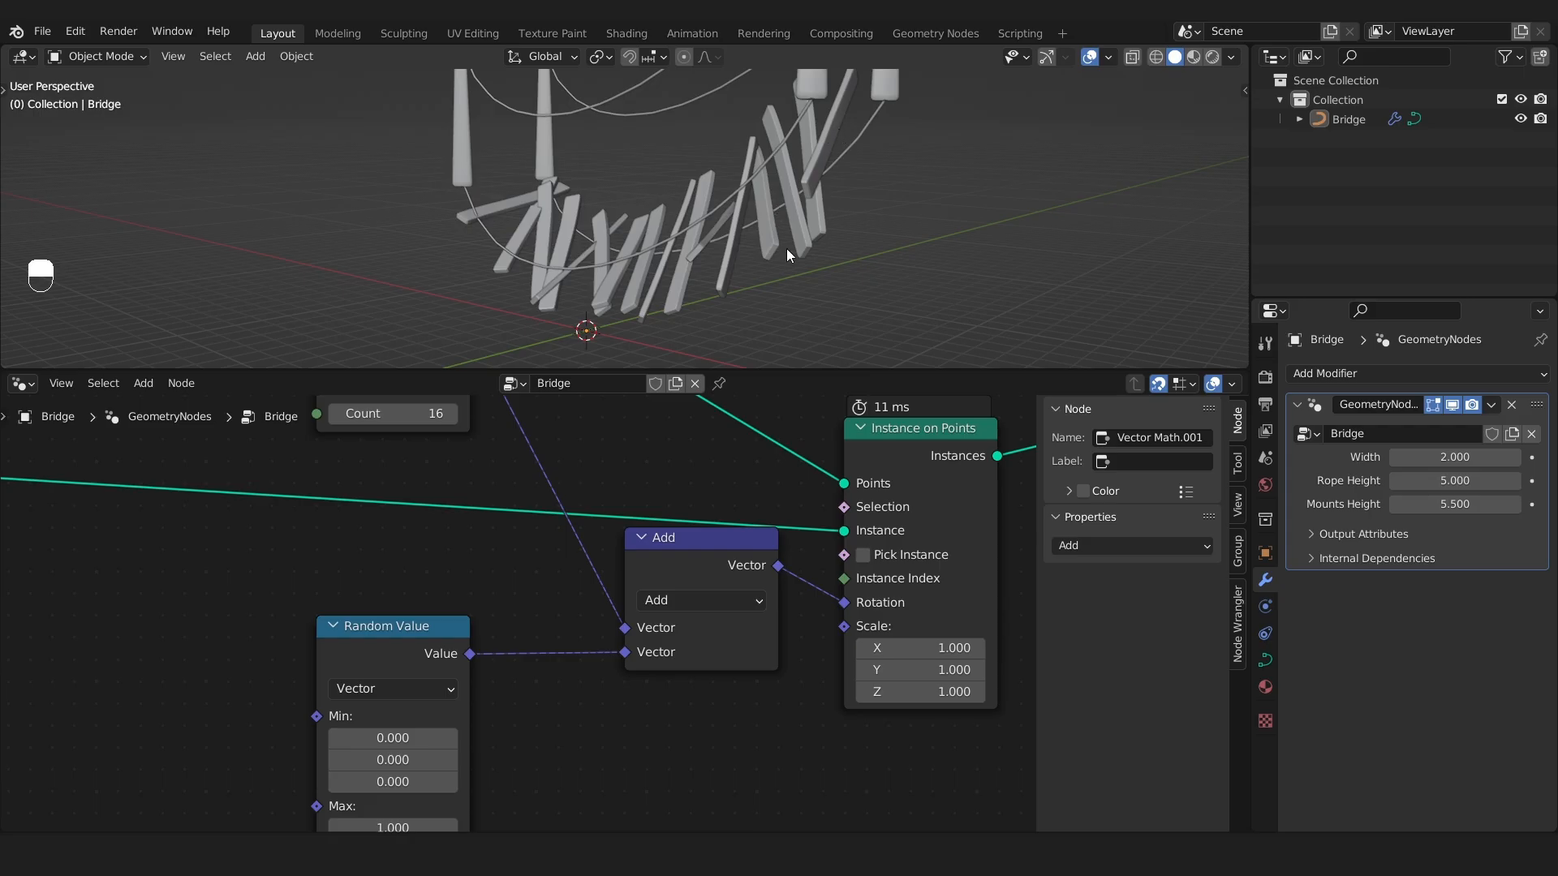
Try a Min X of -3.5 on the Random Value node, and undo it.
middle_drag(479, 752, 640, 544)
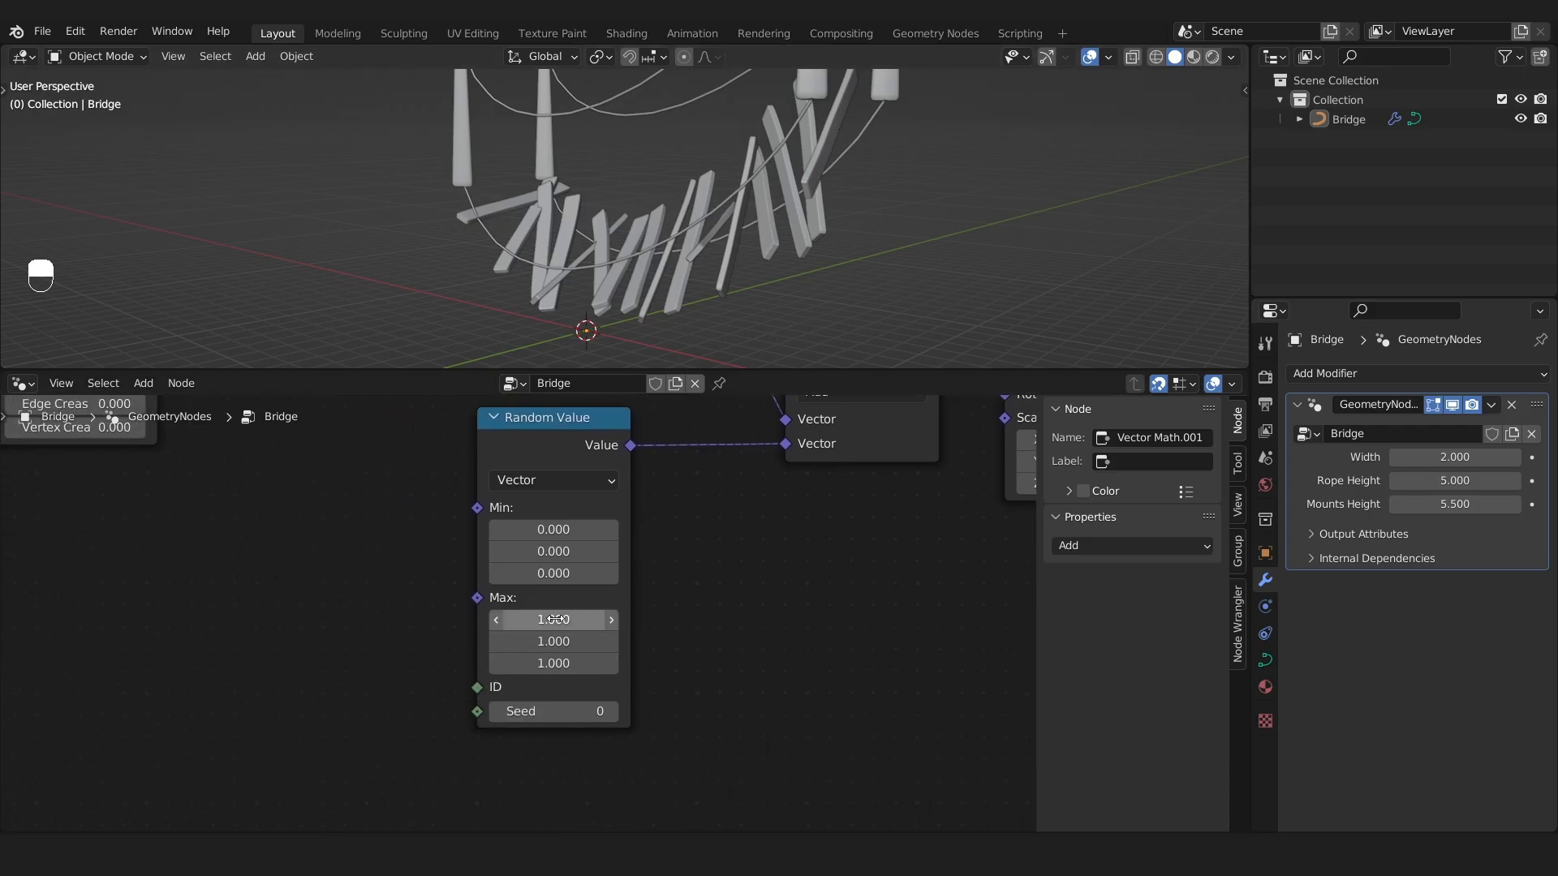
scroll(566, 606, up, 4)
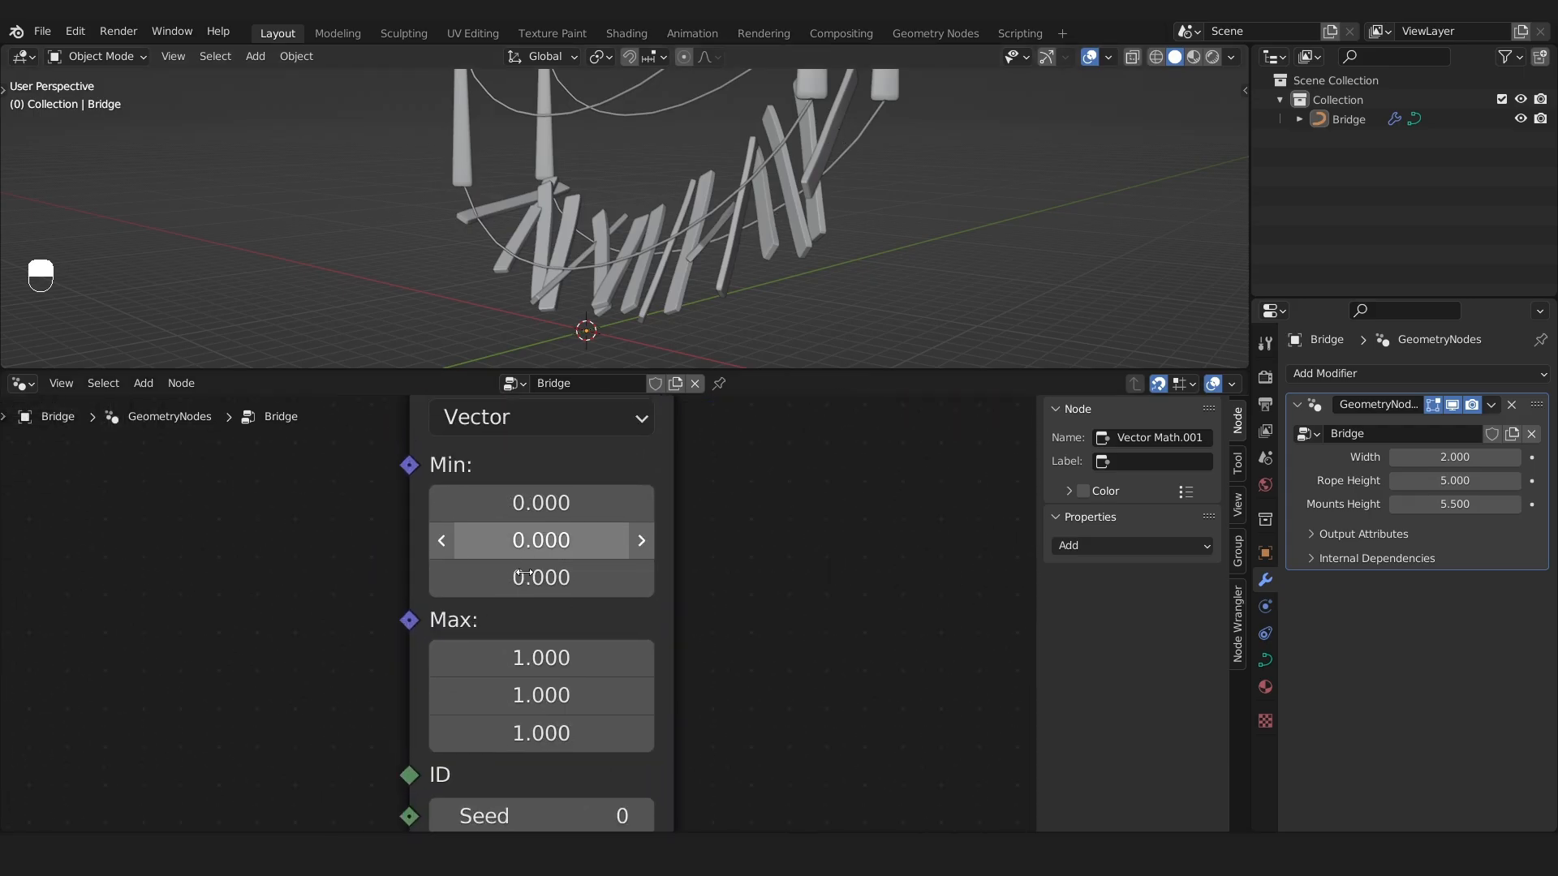
middle_drag(524, 574, 525, 618)
drag(539, 547, 495, 547)
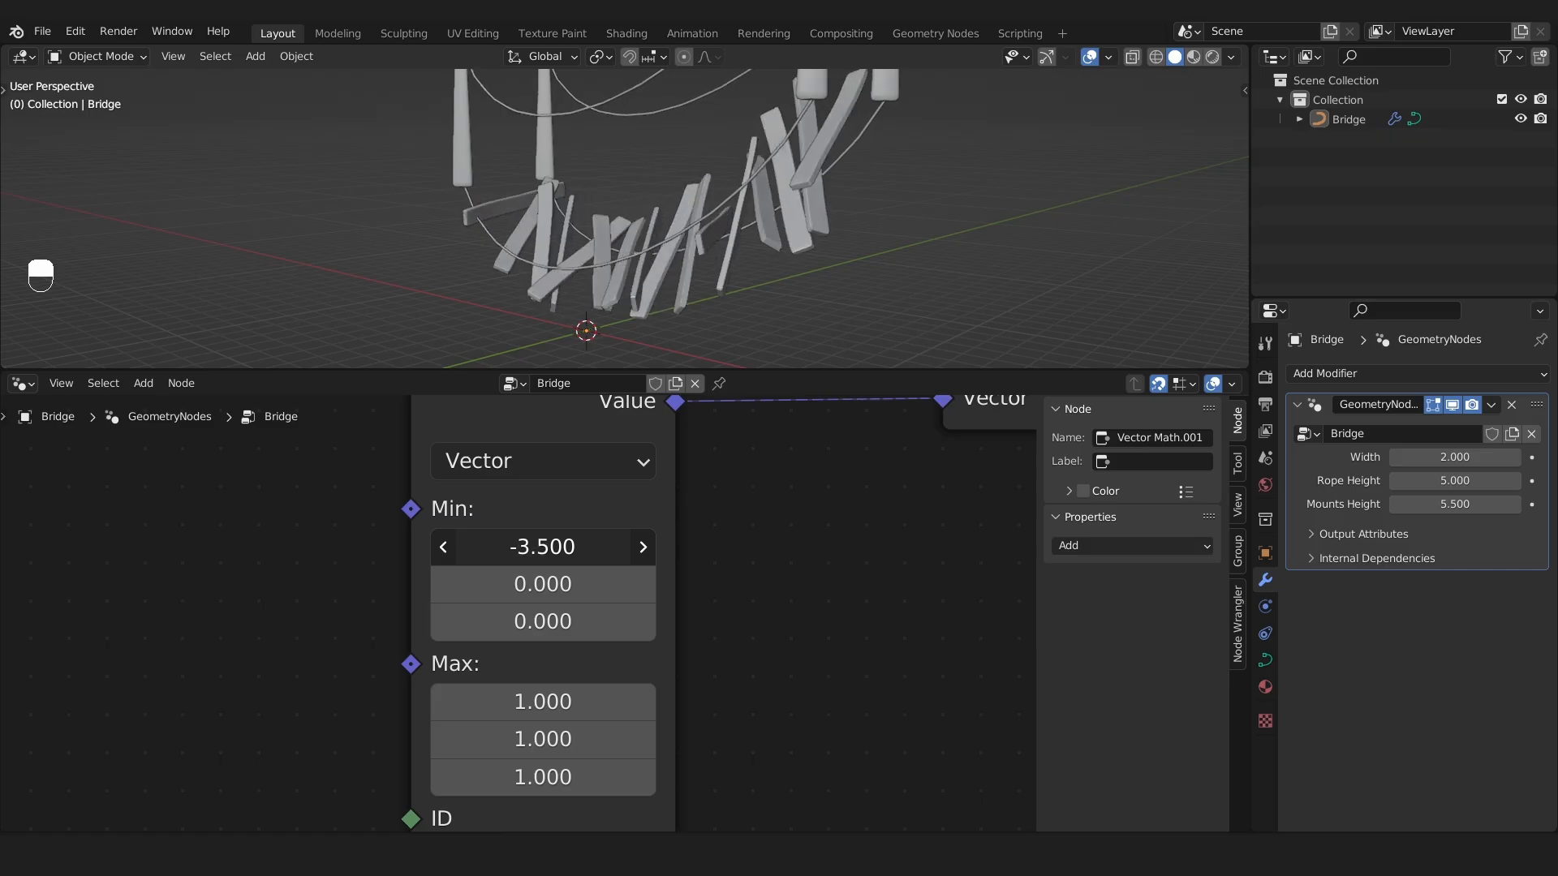
key(ctrl+z)
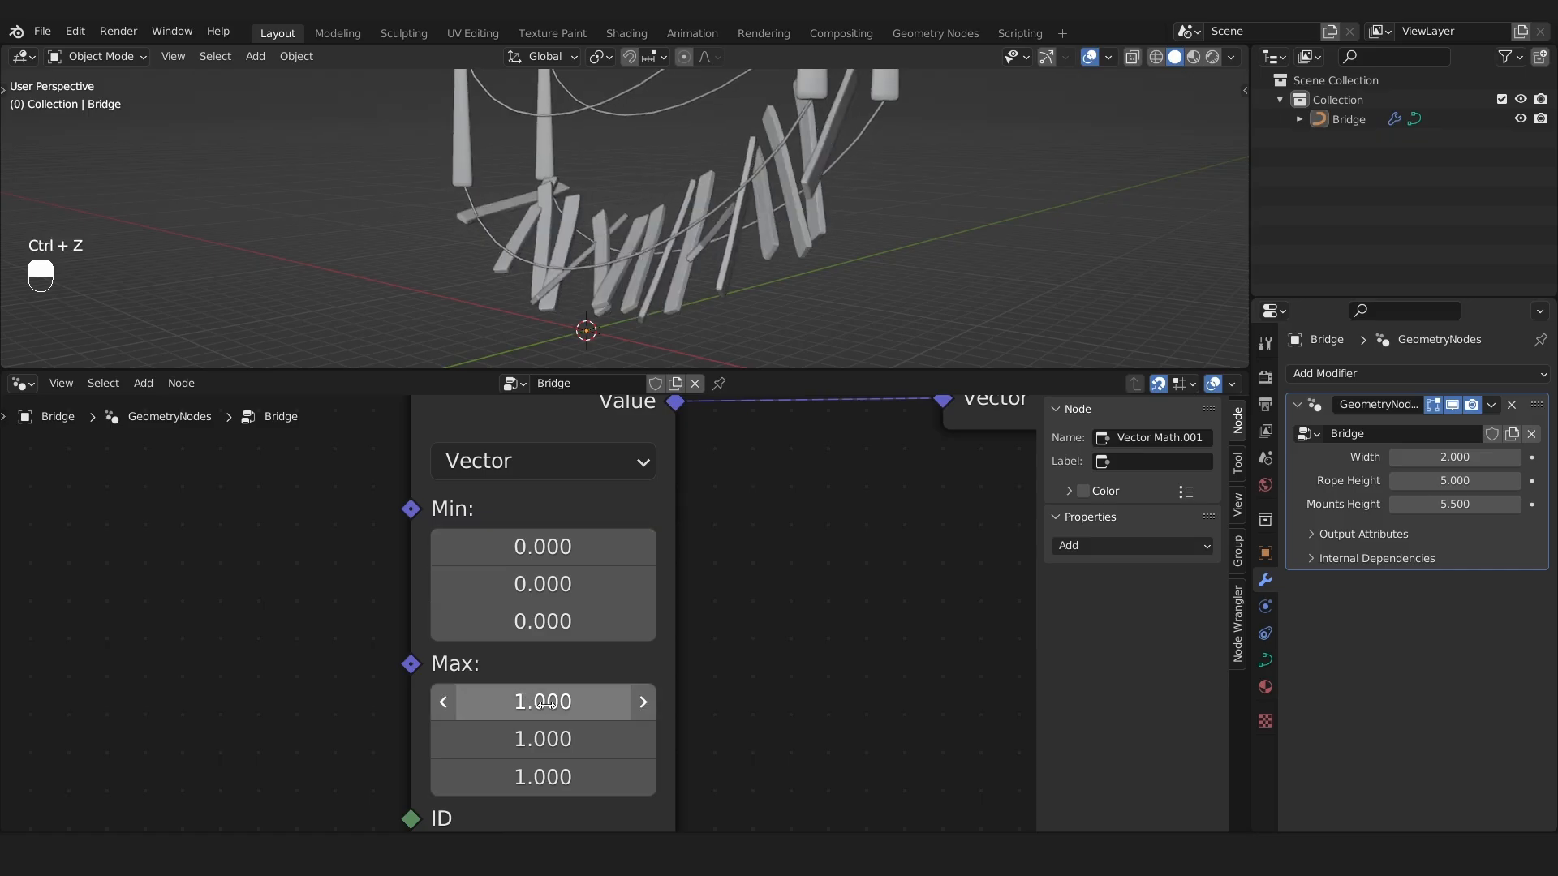
Set the Random Value node's Max vector to X 0.15, Y 0.03 and Z 0.05.
mouse_move(544, 705)
mouse_down()
mouse_move(471, 705)
mouse_move(540, 710)
mouse_up()
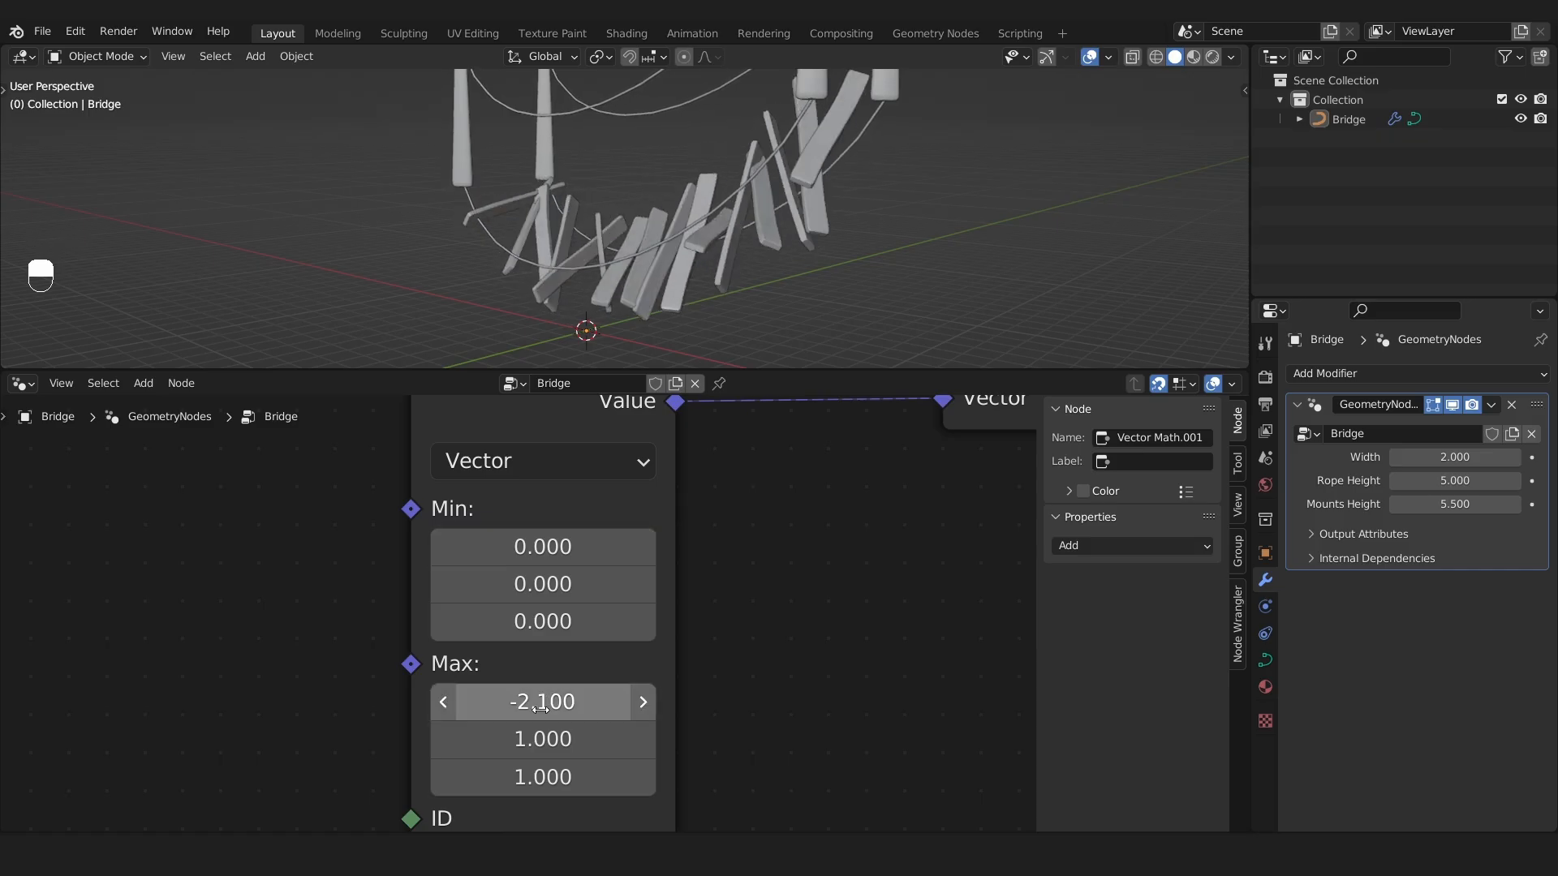
click(541, 709)
text(0.15)
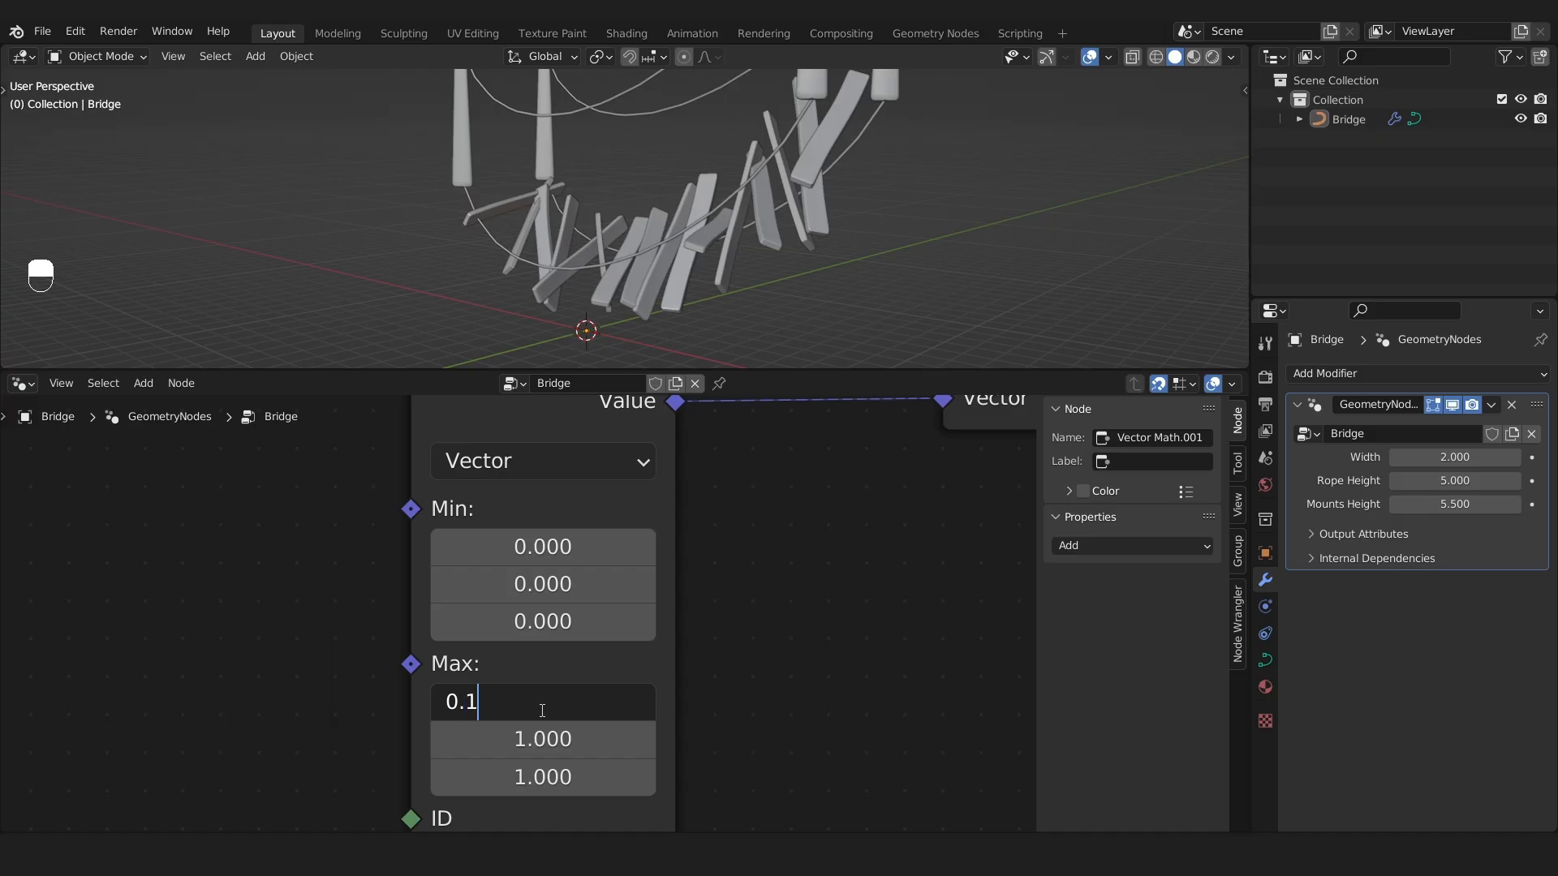
key(Return)
drag(560, 738, 535, 739)
click(560, 734)
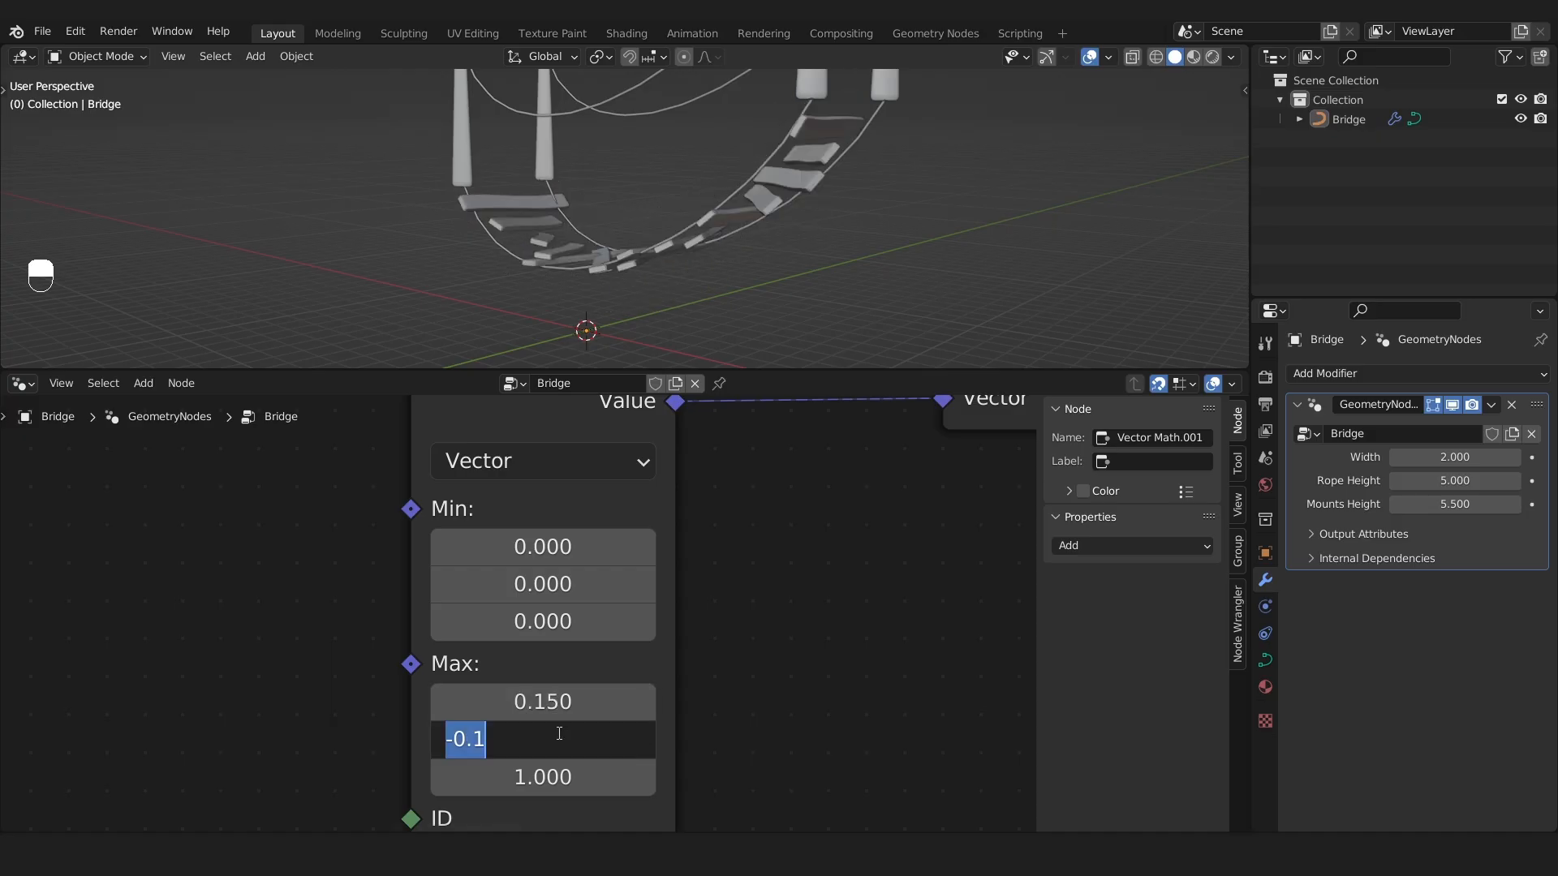
text(0.03)
key(Return)
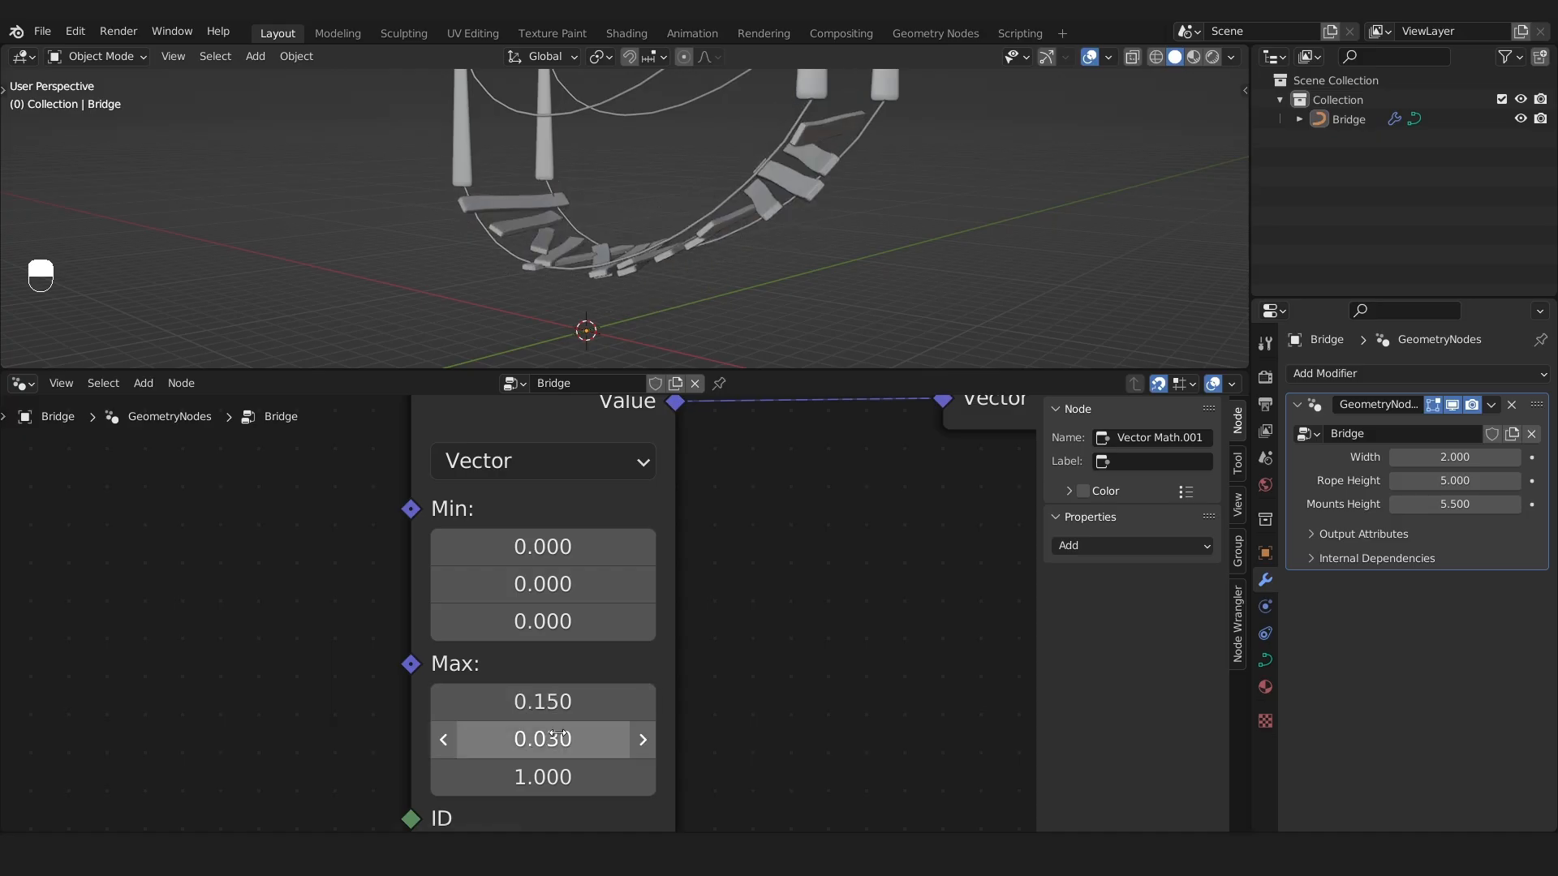
drag(573, 777, 519, 777)
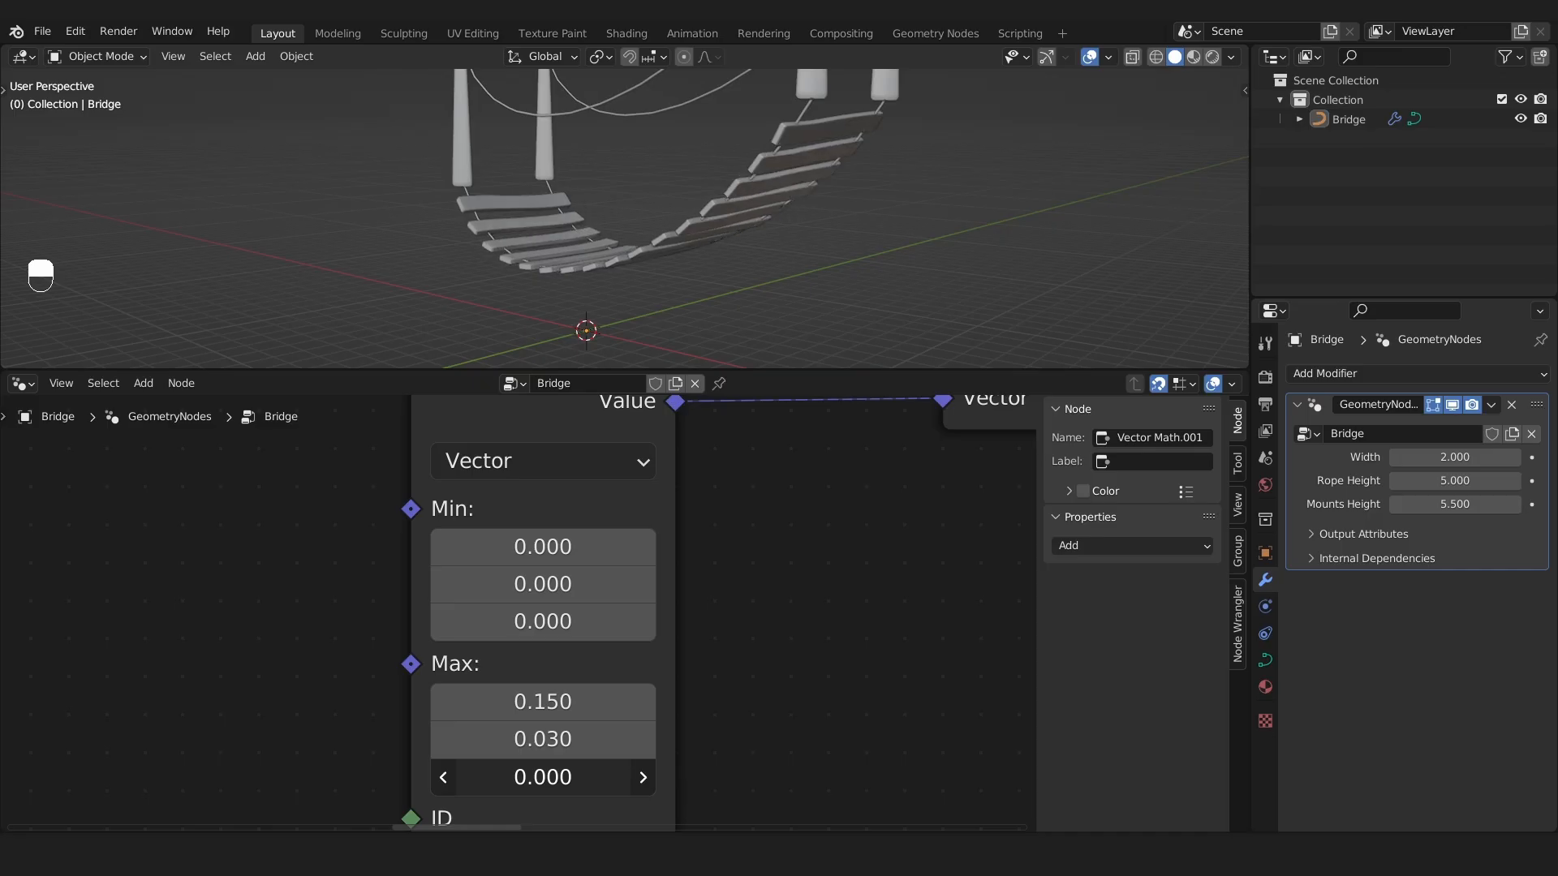
click(573, 777)
text(0.05)
key(Return)
Set the Random Value node's Min vector to X -0.15, Y -0.03 and Z -0.05.
middle_drag(961, 201, 877, 247)
scroll(558, 555, up, 1)
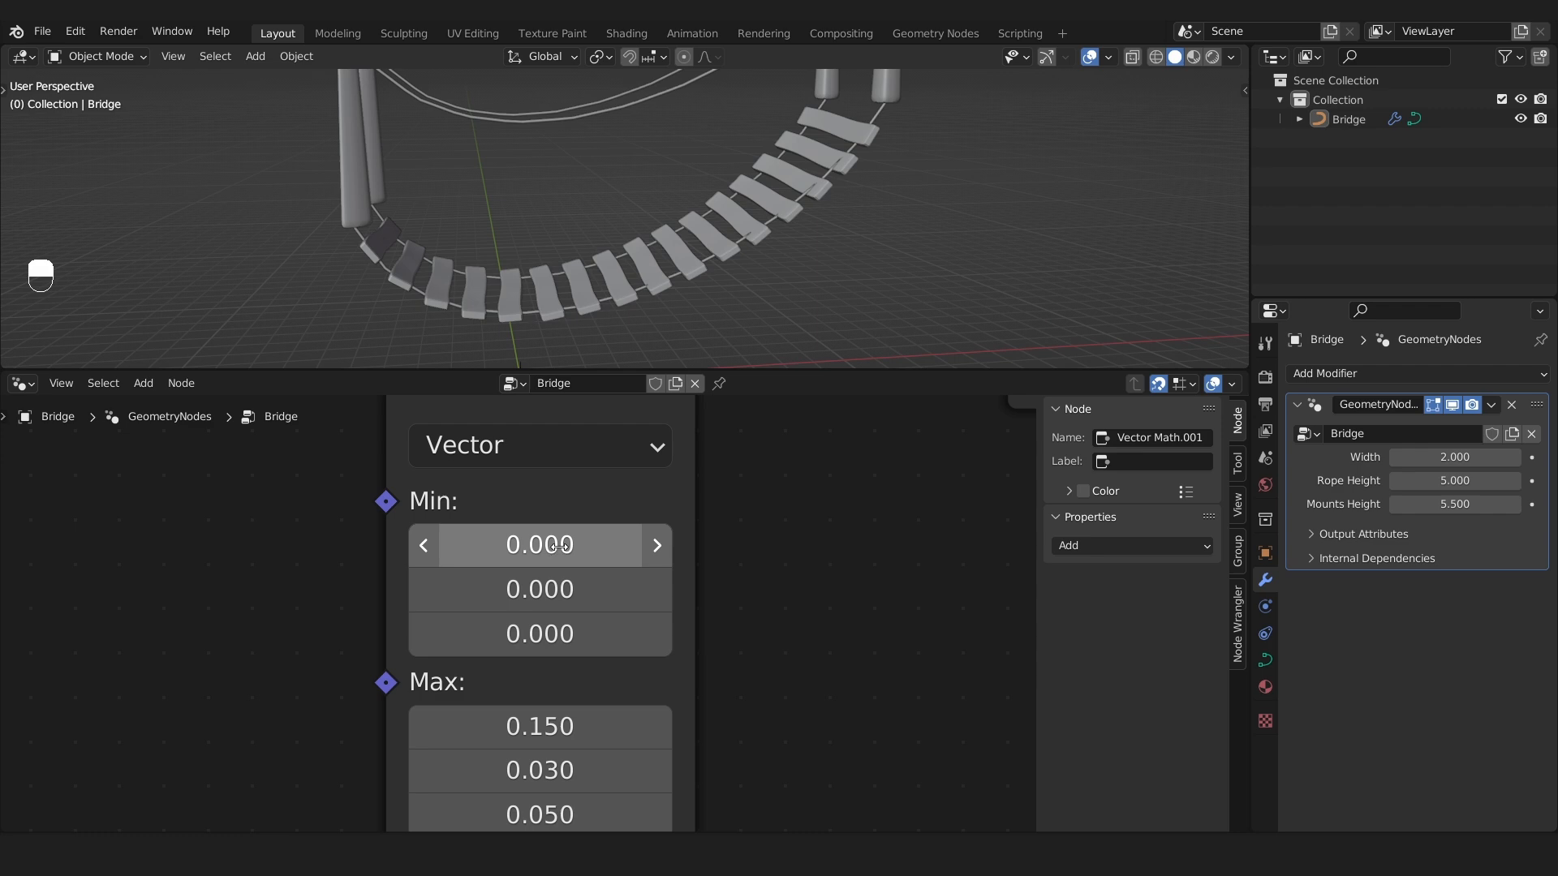
shift+drag(560, 547, 560, 625)
click(560, 626)
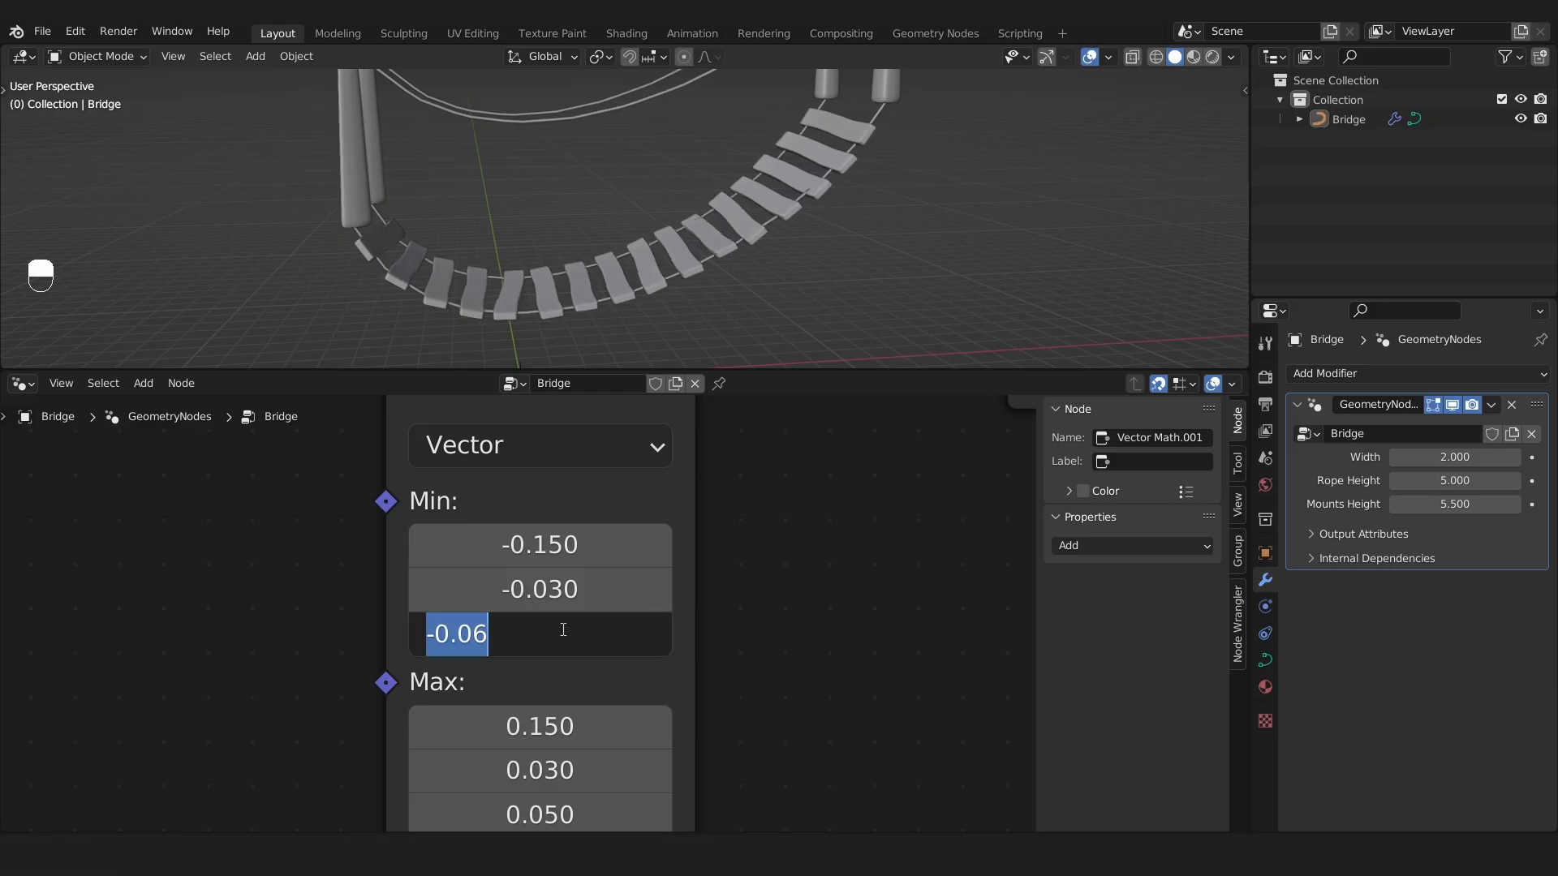
key(BackSpace)
text(-0.05)
key(Return)
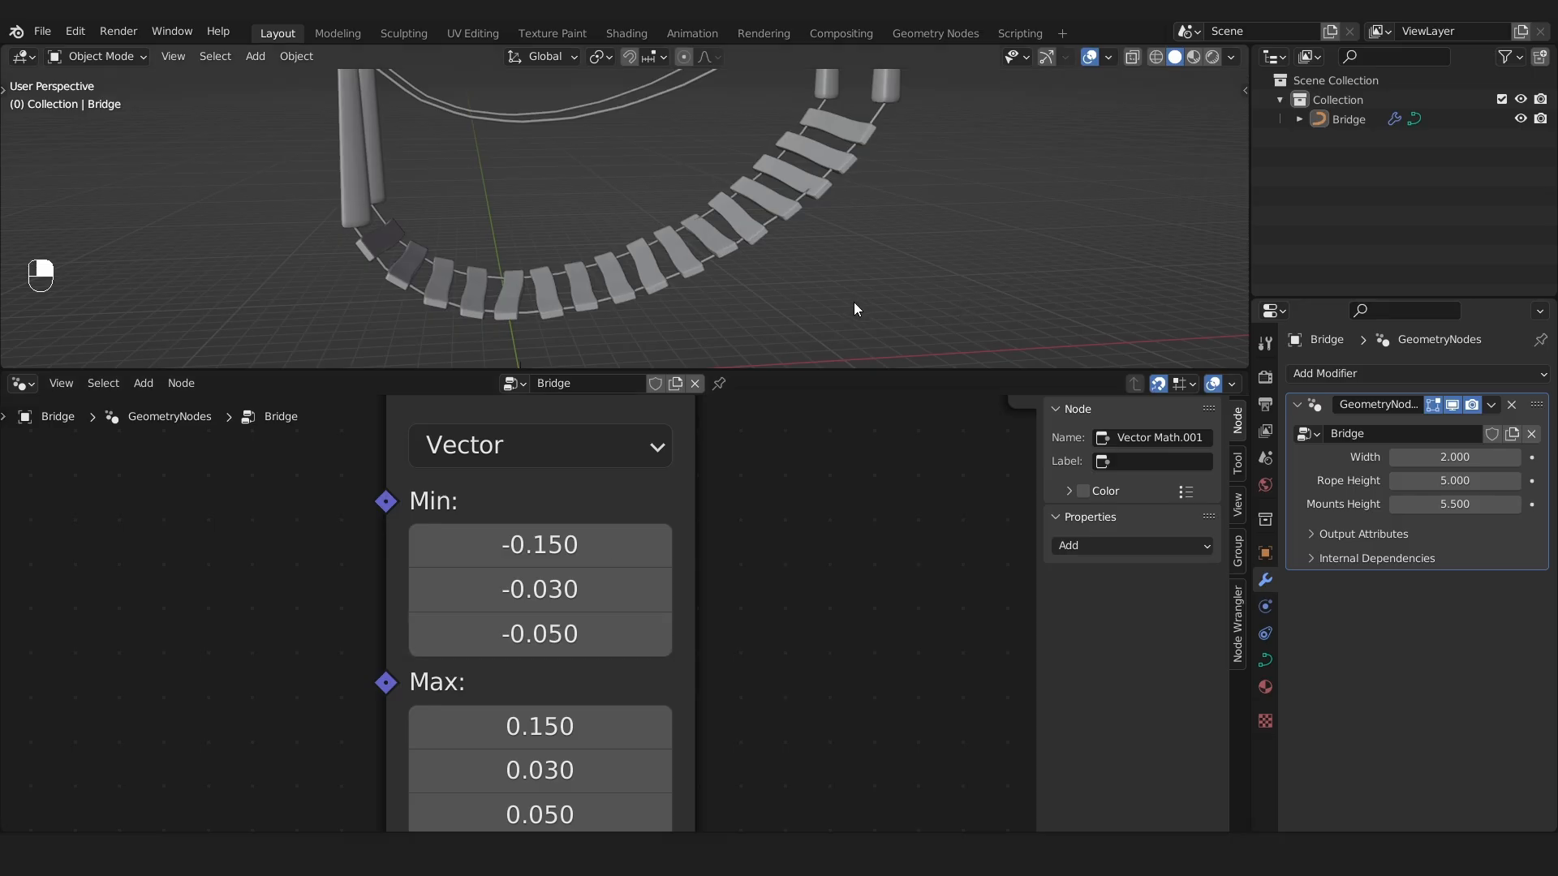
Examine the rotation variation of the planks along the bridge and the node chain that builds them, down to the Cube node.
alt+drag(854, 302, 766, 276)
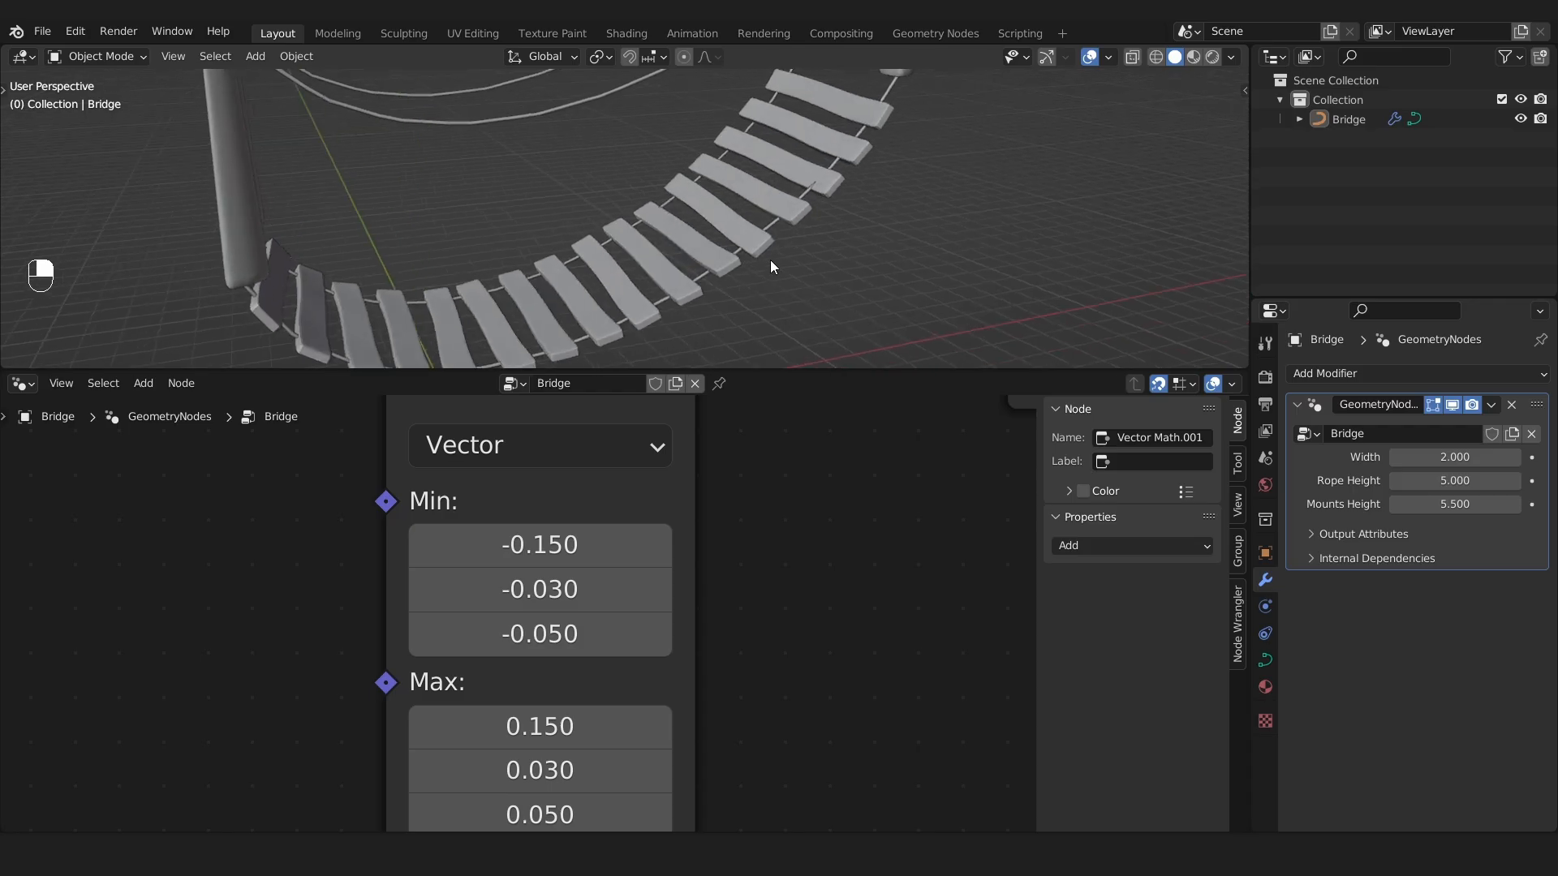
mouse_move(768, 248)
alt+mouse_down()
mouse_move(732, 218)
mouse_move(714, 262)
mouse_move(746, 243)
alt+mouse_up()
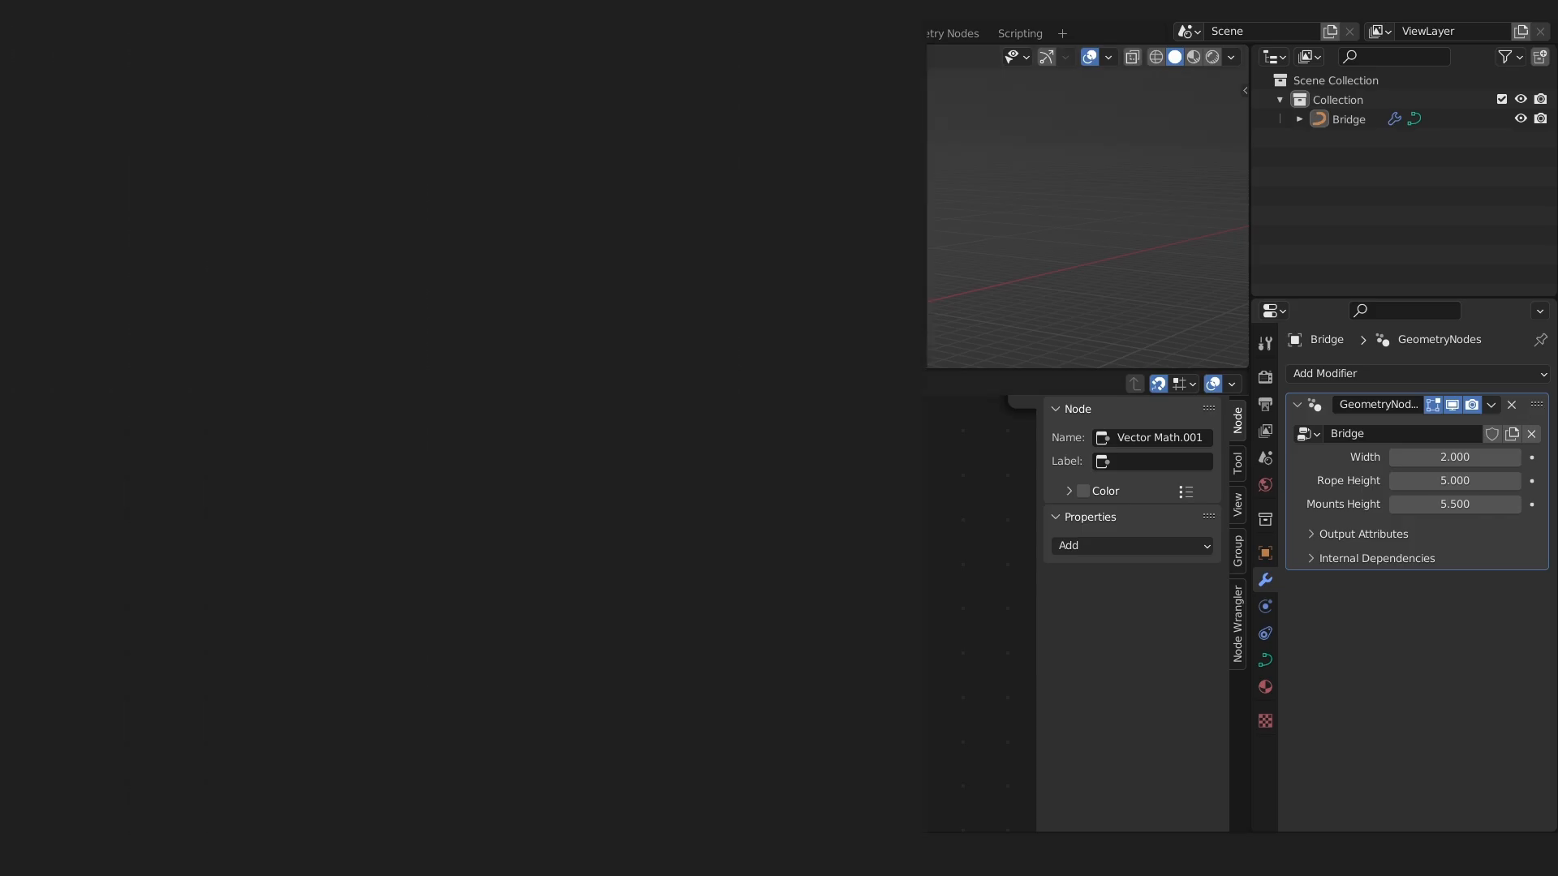
scroll(675, 557, down, 3)
scroll(675, 557, down, 4)
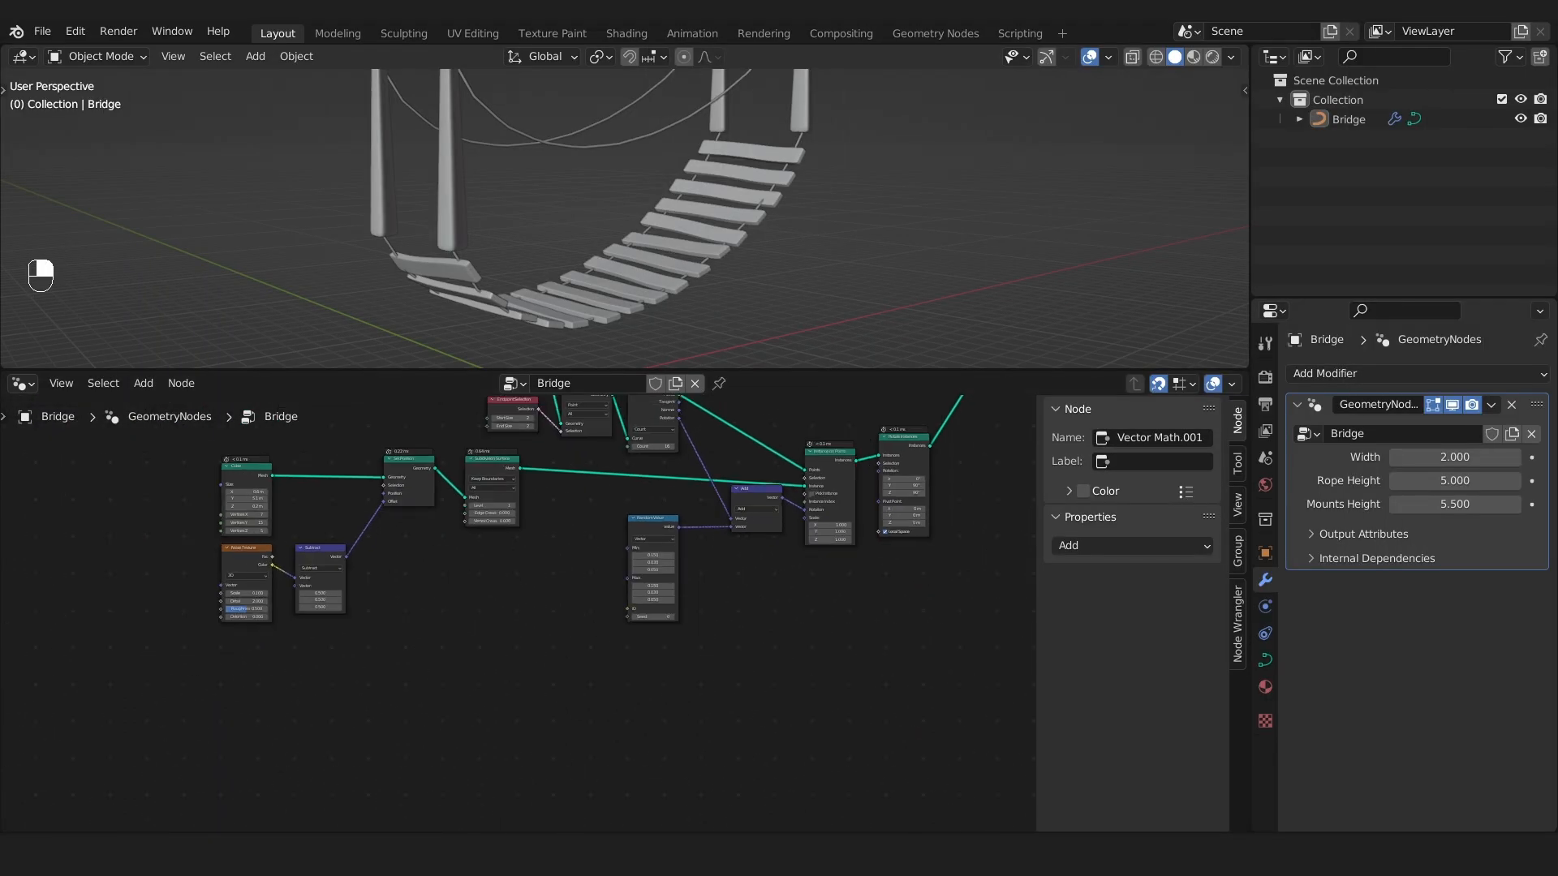
scroll(541, 478, up, 1)
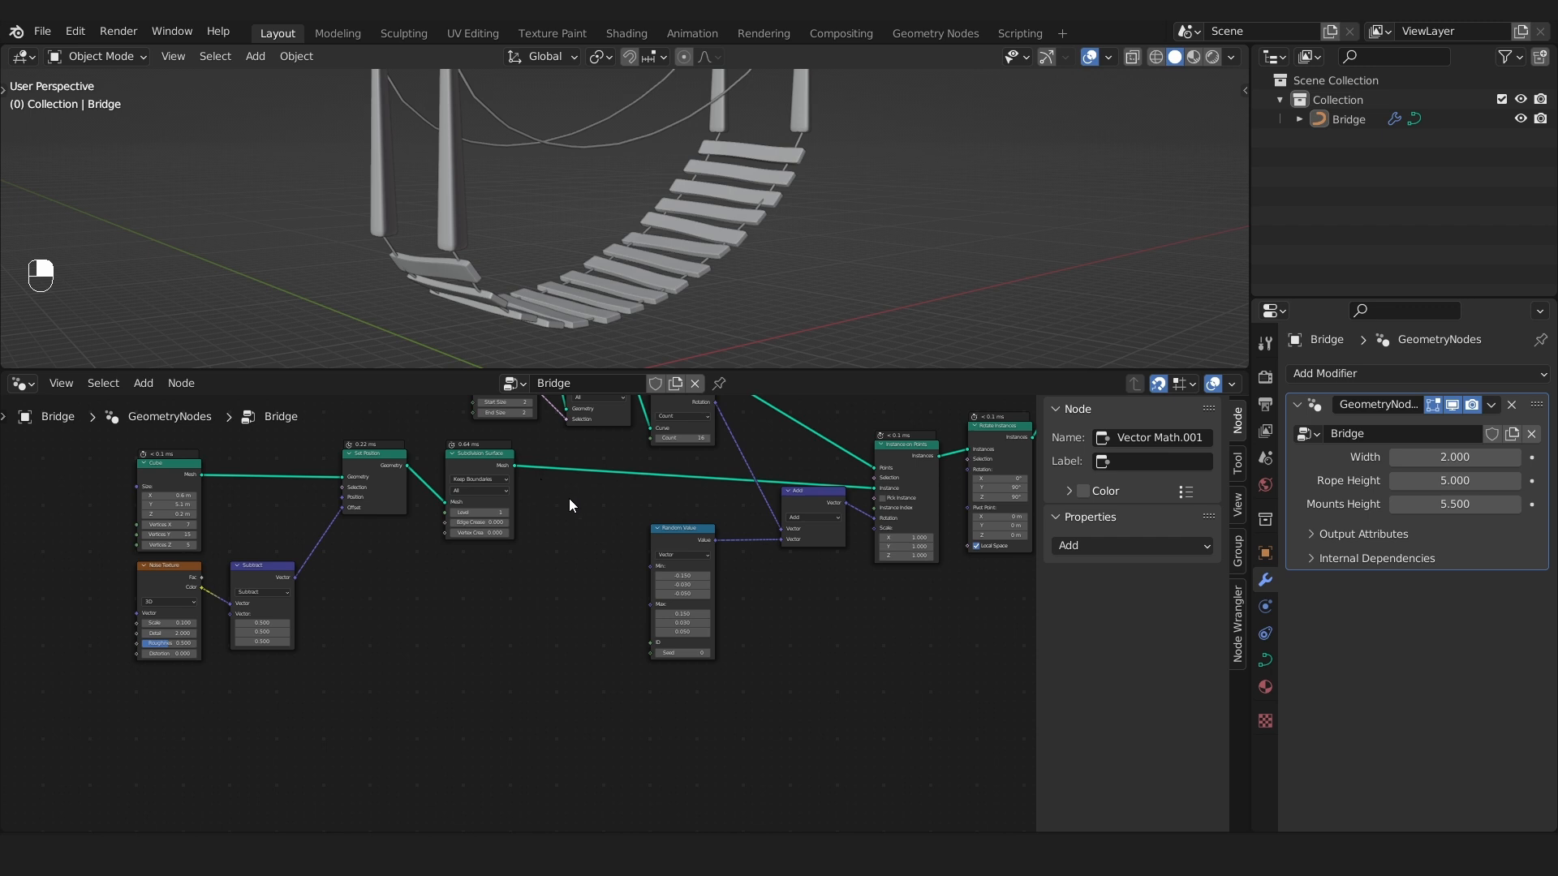
scroll(568, 498, up, 1)
scroll(567, 583, down, 3)
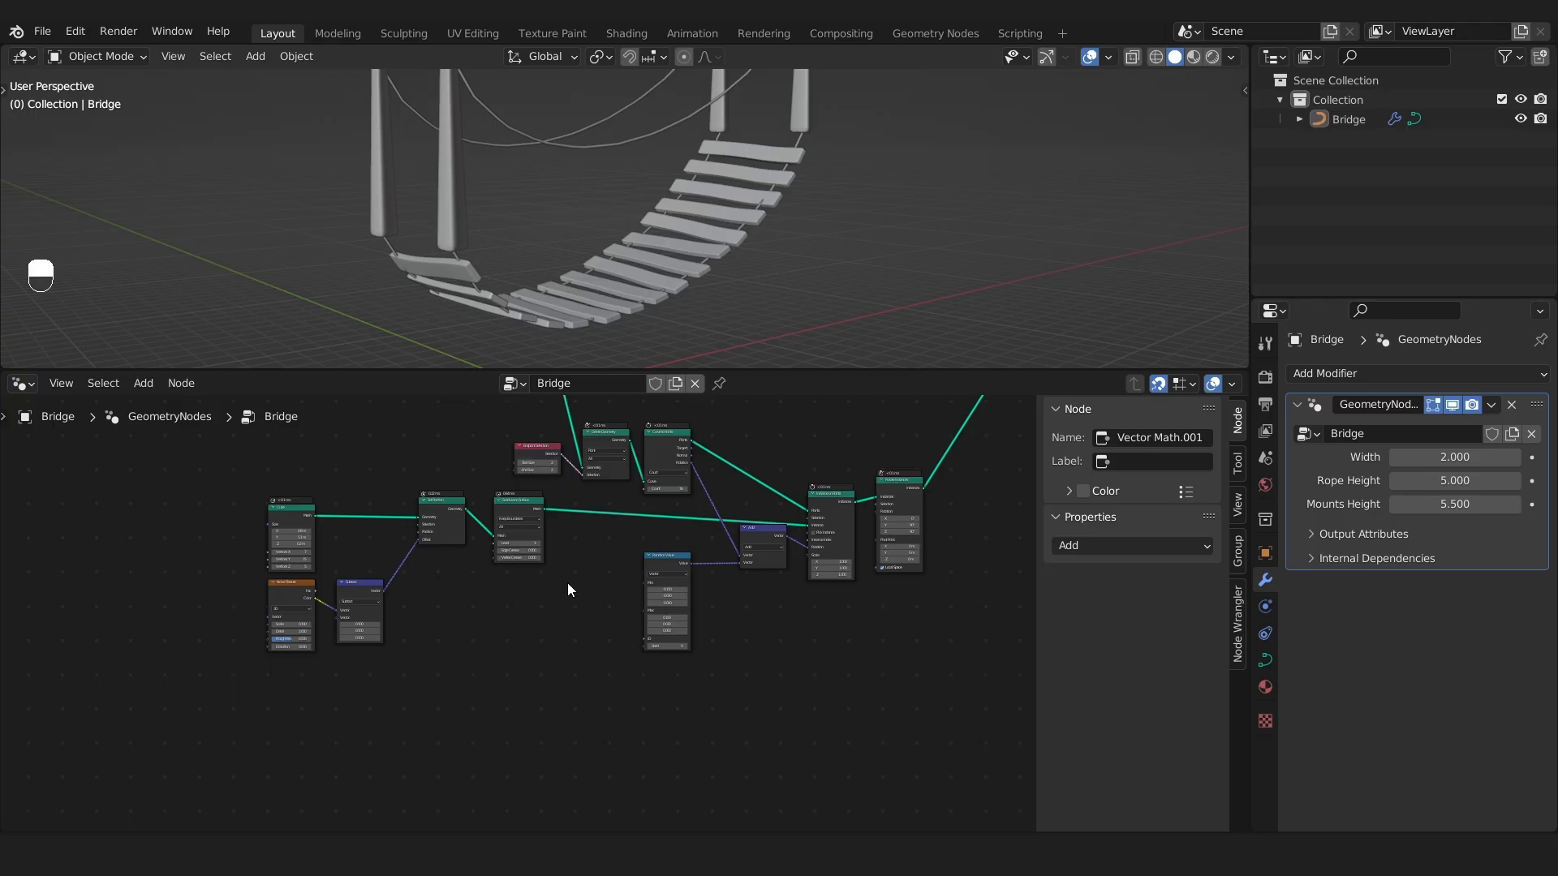
scroll(268, 530, up, 5)
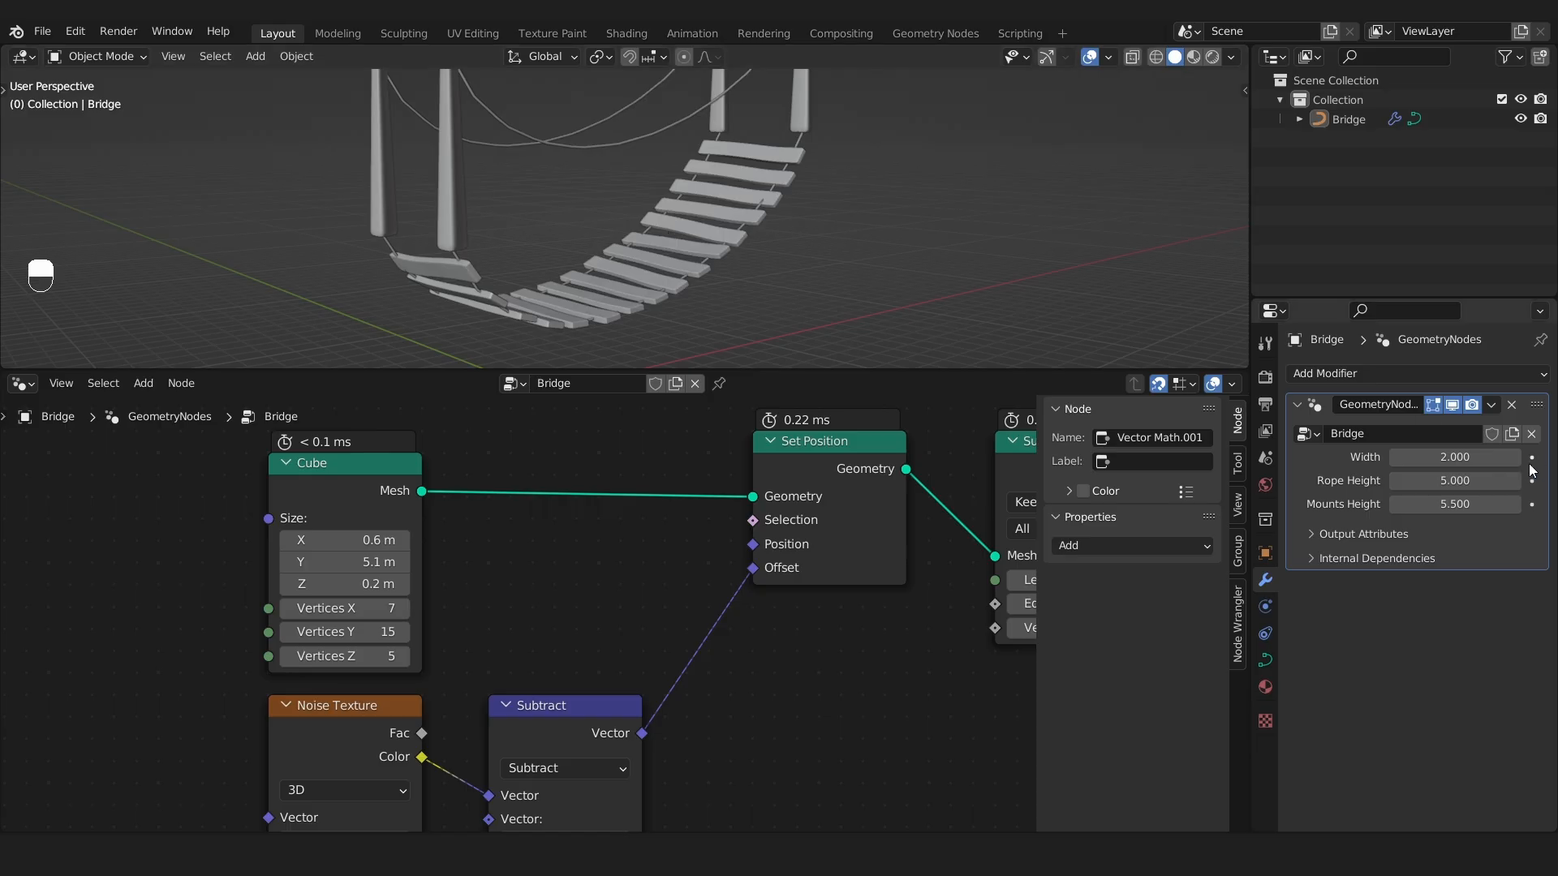
Set the bridge modifier's Width to 7.81 and view the whole bridge.
mouse_move(1450, 459)
mouse_down()
mouse_move(1493, 460)
mouse_move(1450, 459)
mouse_up()
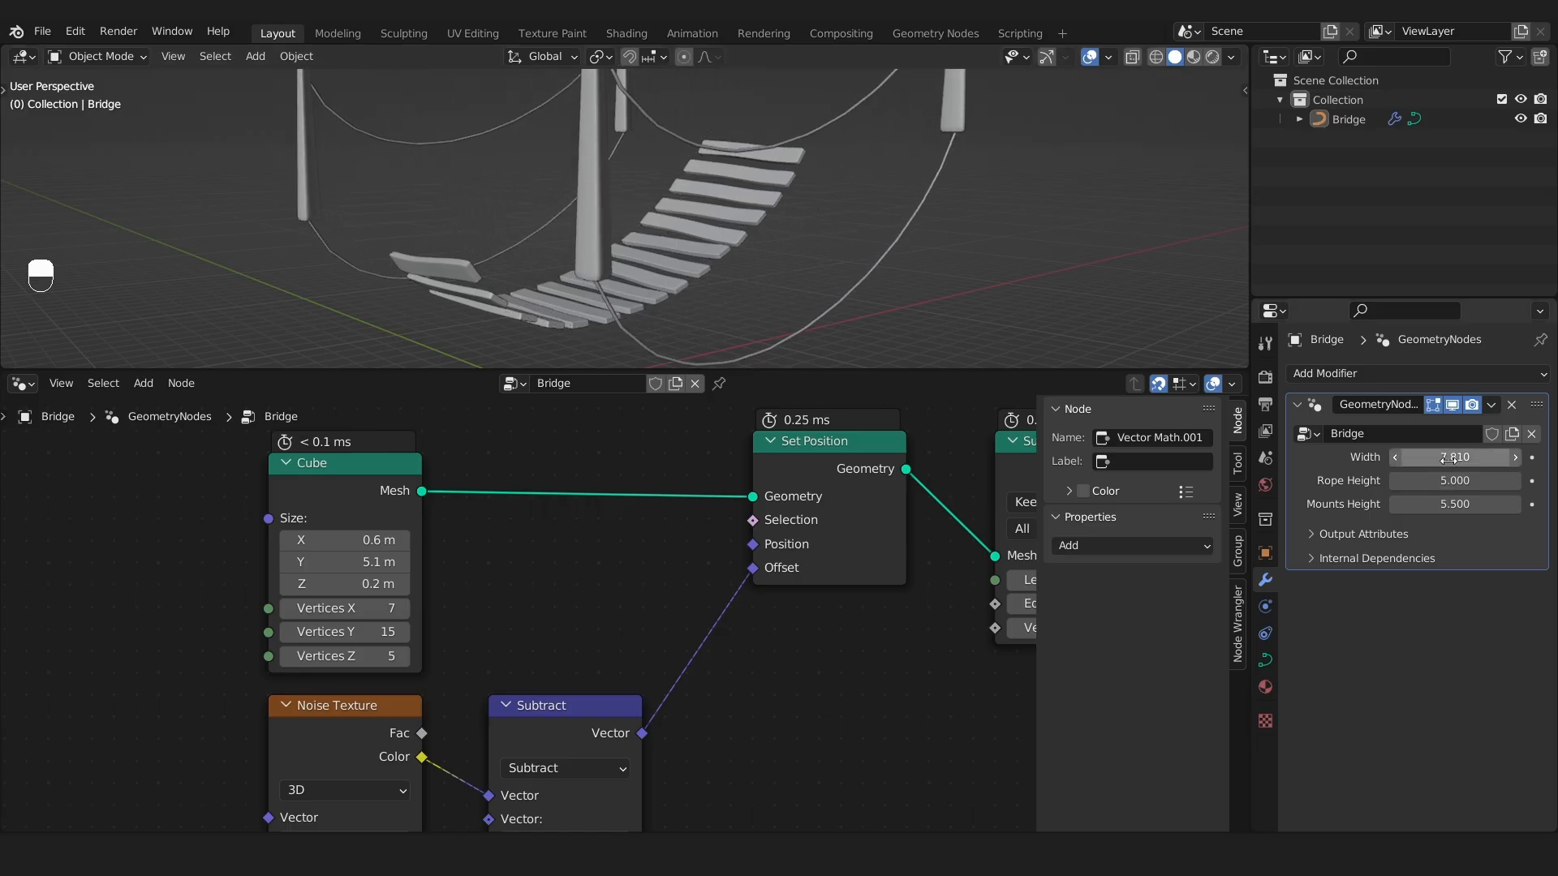
scroll(570, 273, down, 4)
mouse_move(569, 272)
middle_down()
mouse_move(568, 299)
mouse_move(646, 319)
mouse_move(446, 279)
mouse_move(551, 292)
middle_up()
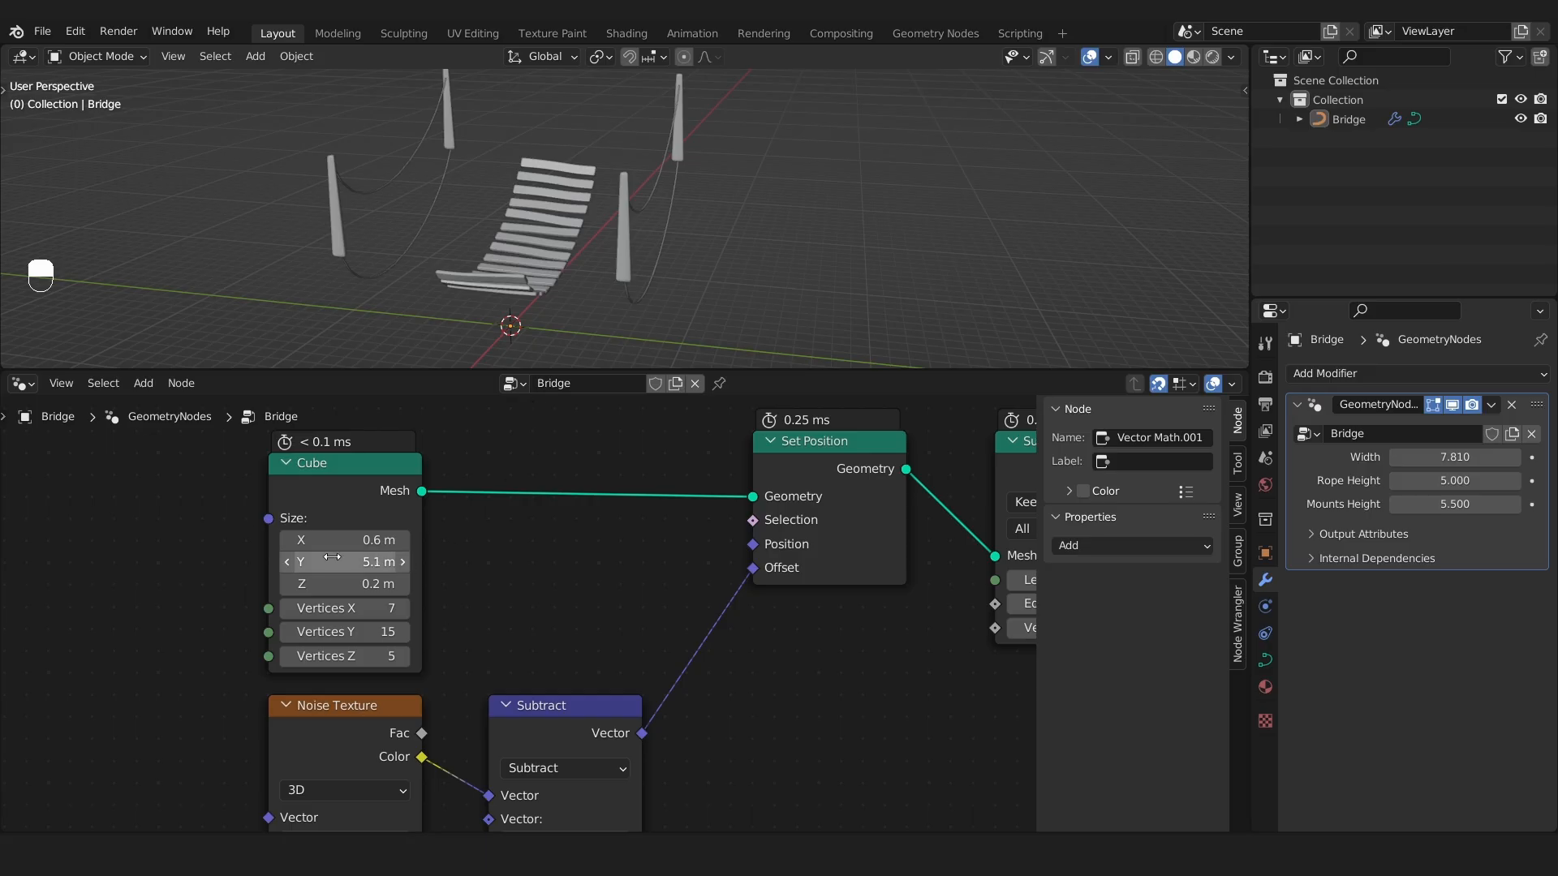
Set the plank Cube node's Y size to 9 m.
scroll(351, 494, up, 2)
click(348, 484)
scroll(334, 520, down, 1)
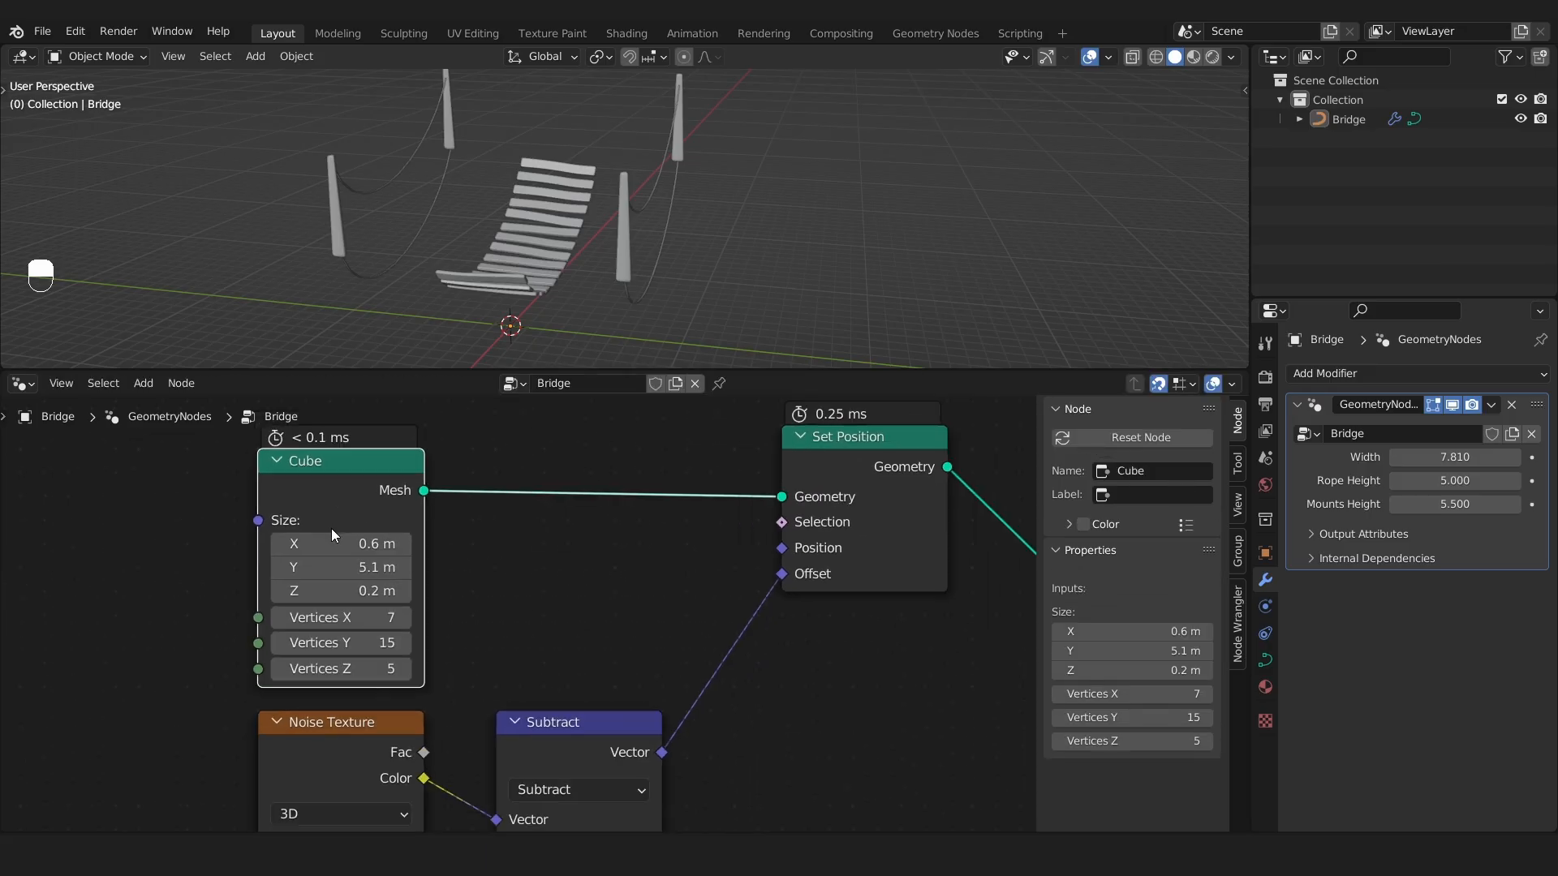
scroll(357, 552, up, 2)
mouse_move(382, 573)
mouse_down()
mouse_move(482, 573)
mouse_move(386, 576)
mouse_up()
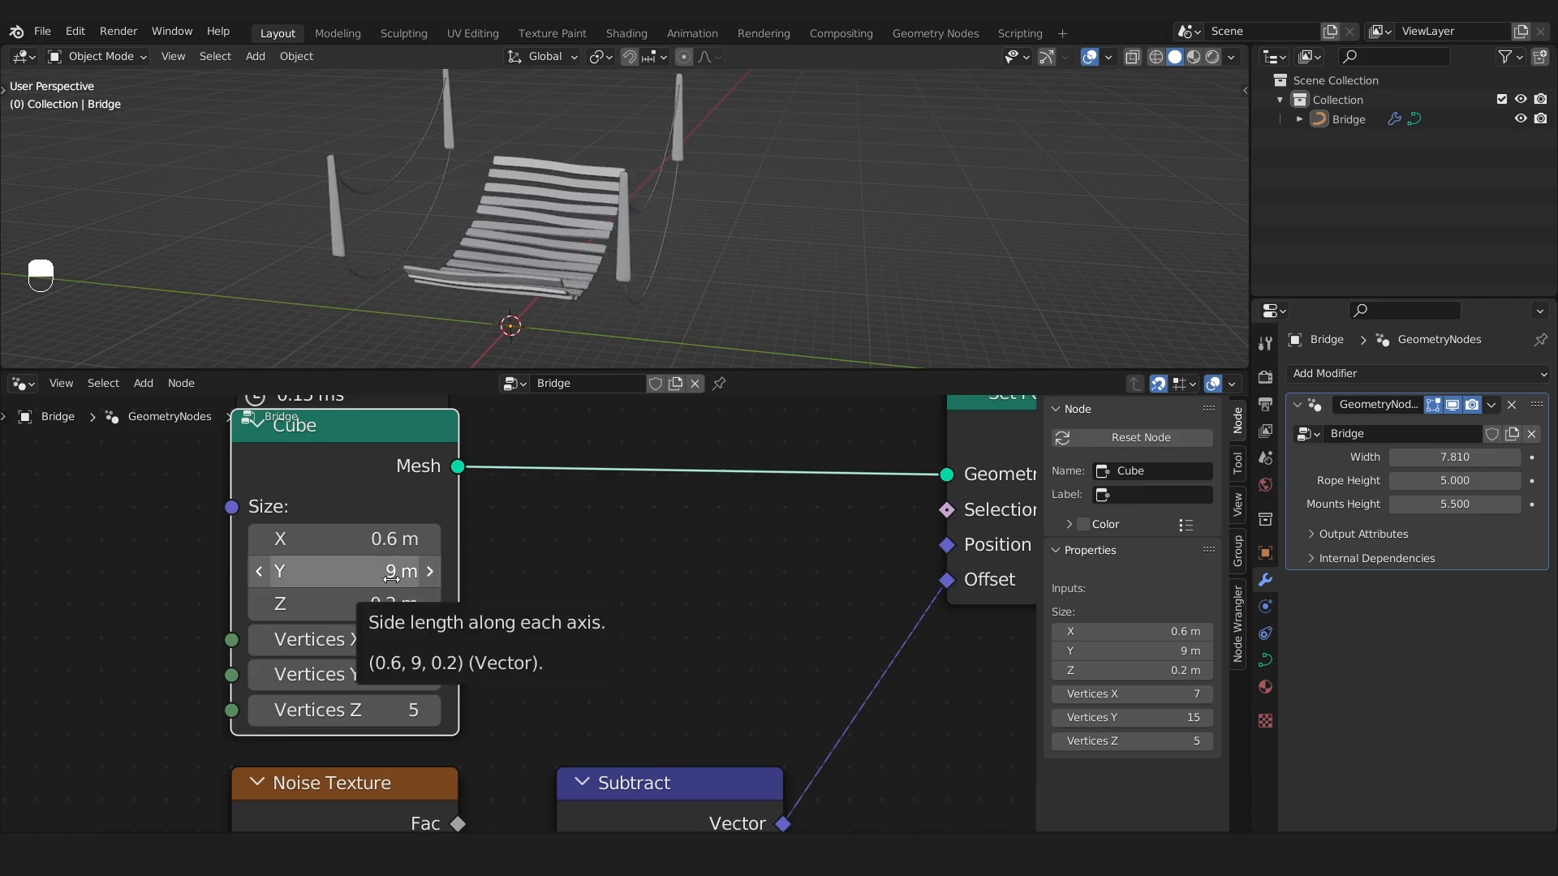
Examine the Group Input node's Width output and where its links run relative to the plank Cube node's size.
scroll(353, 574, down, 15)
middle_drag(319, 601, 493, 562)
scroll(357, 613, down, 5)
scroll(607, 525, up, 10)
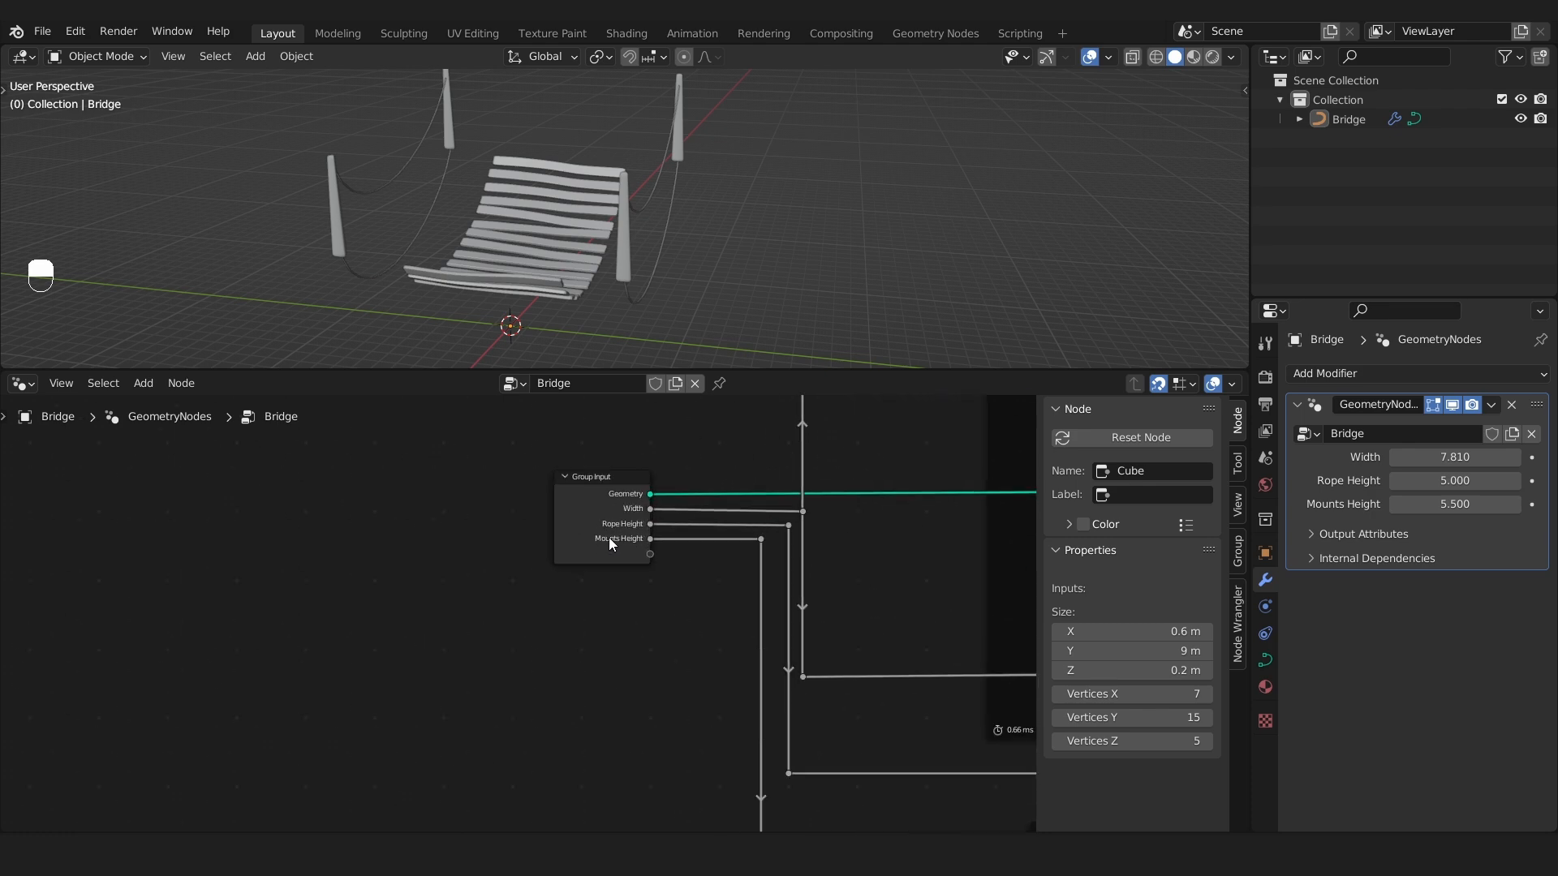
scroll(634, 533, up, 2)
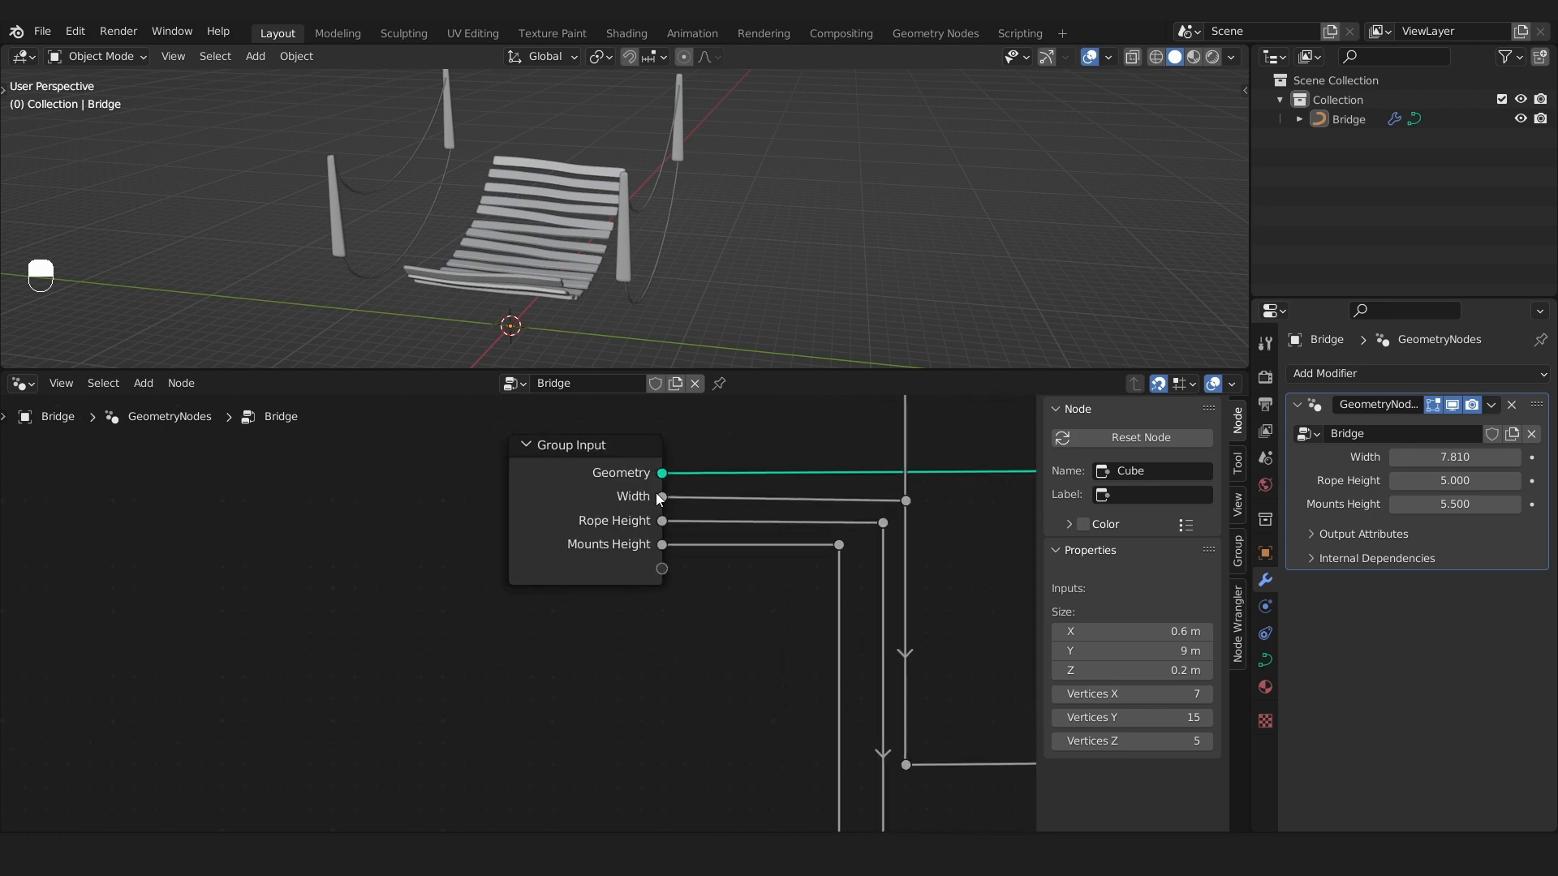
scroll(801, 703, down, 8)
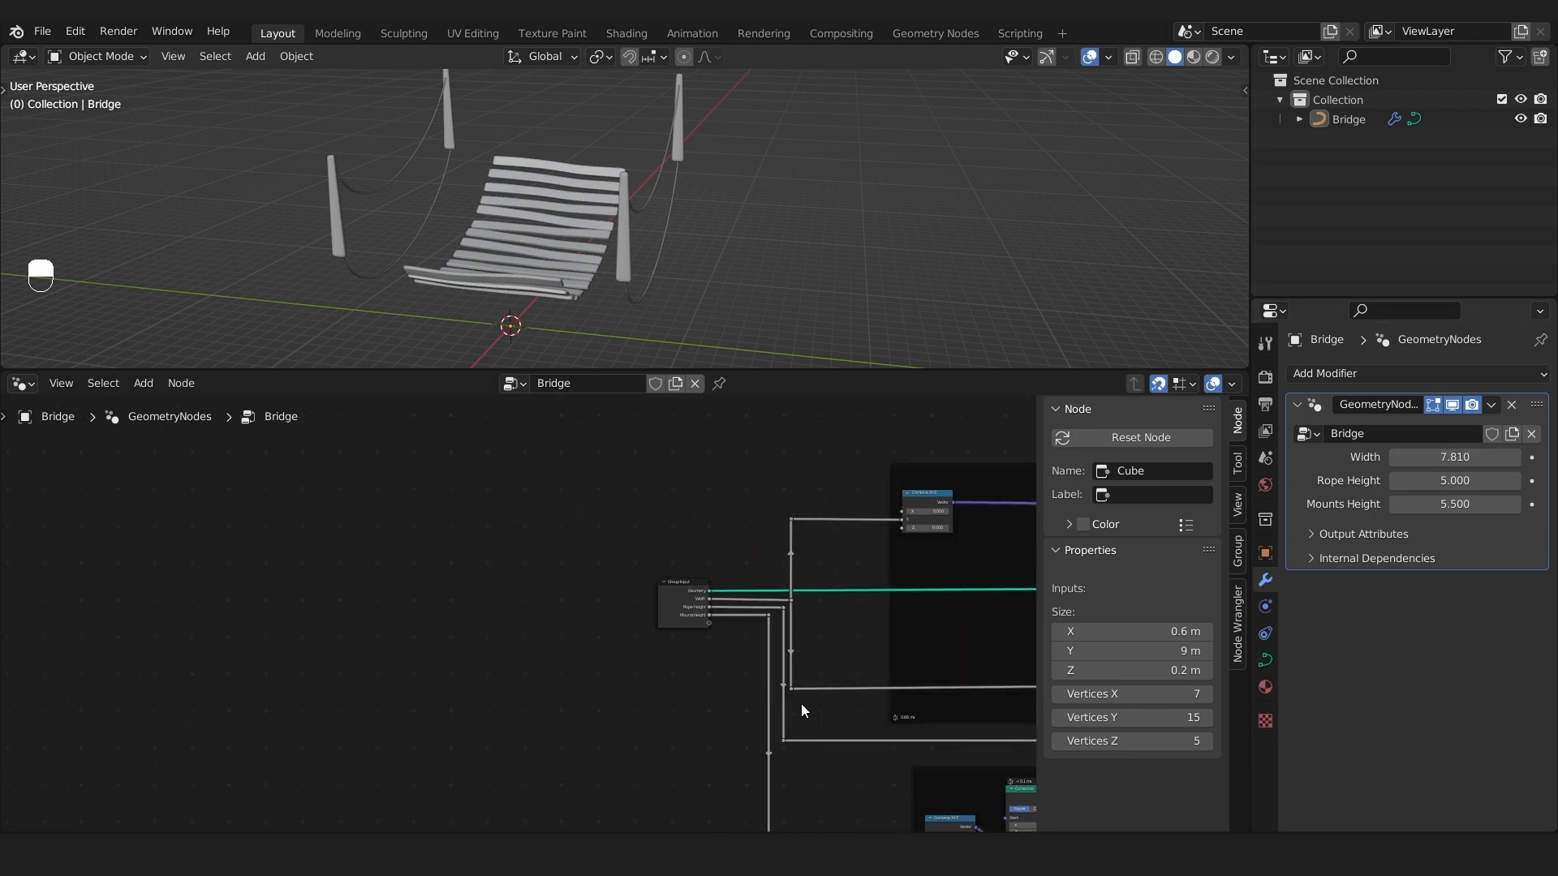
scroll(650, 741, up, 6)
middle_drag(650, 742, 461, 554)
scroll(246, 504, up, 3)
middle_drag(231, 462, 432, 606)
scroll(432, 605, up, 2)
scroll(487, 605, up, 1)
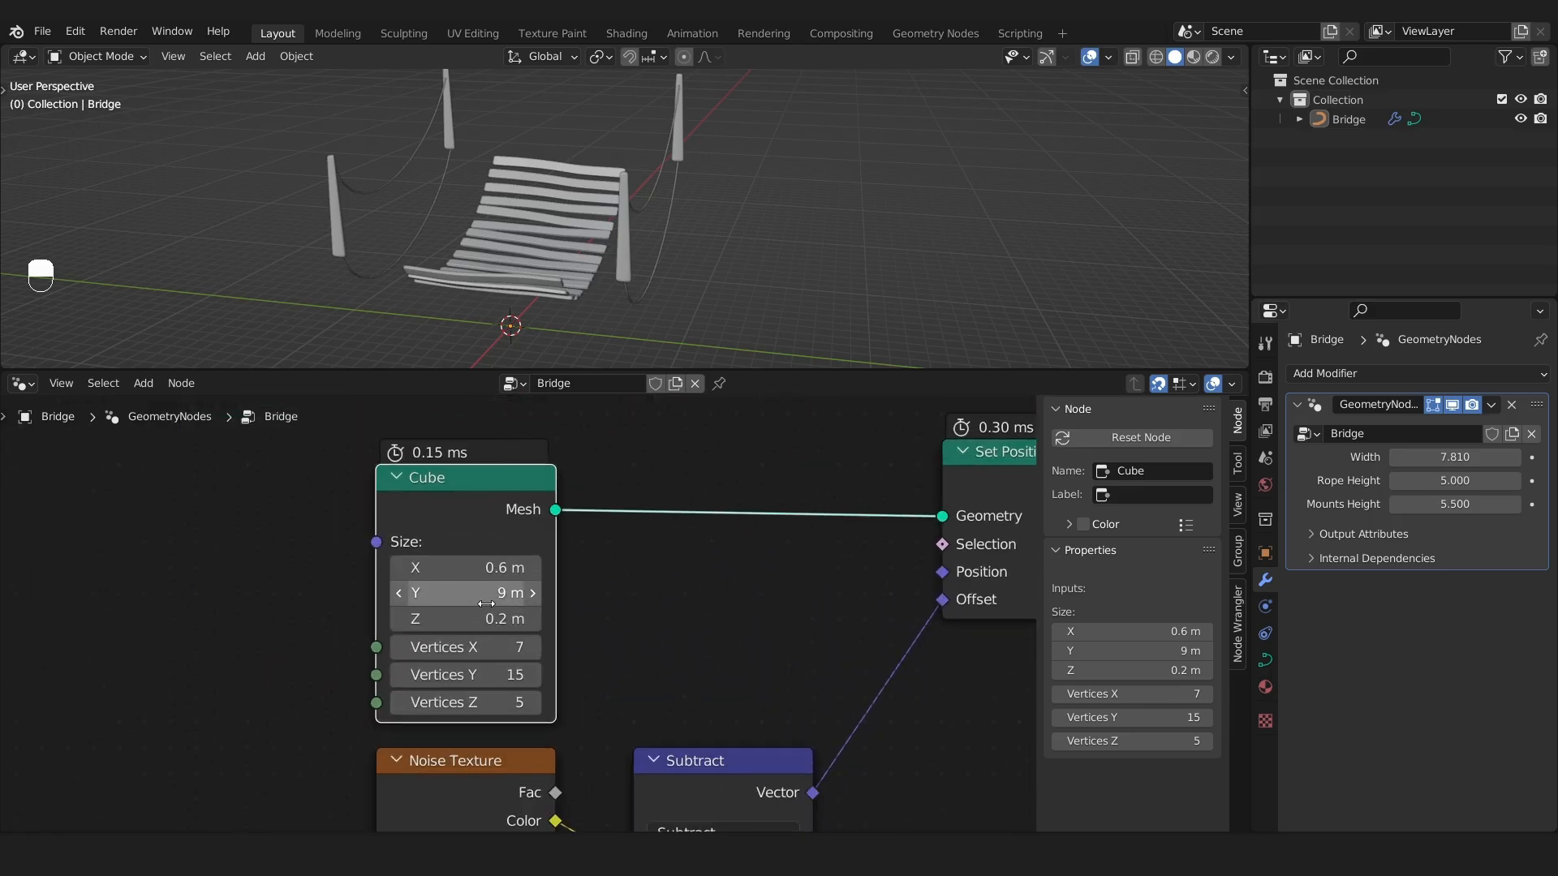
Add a Combine XYZ node beside the plank's Cube node, ahead of its Size input.
click(179, 607)
middle_drag(179, 607, 422, 656)
scroll(422, 656, up, 1)
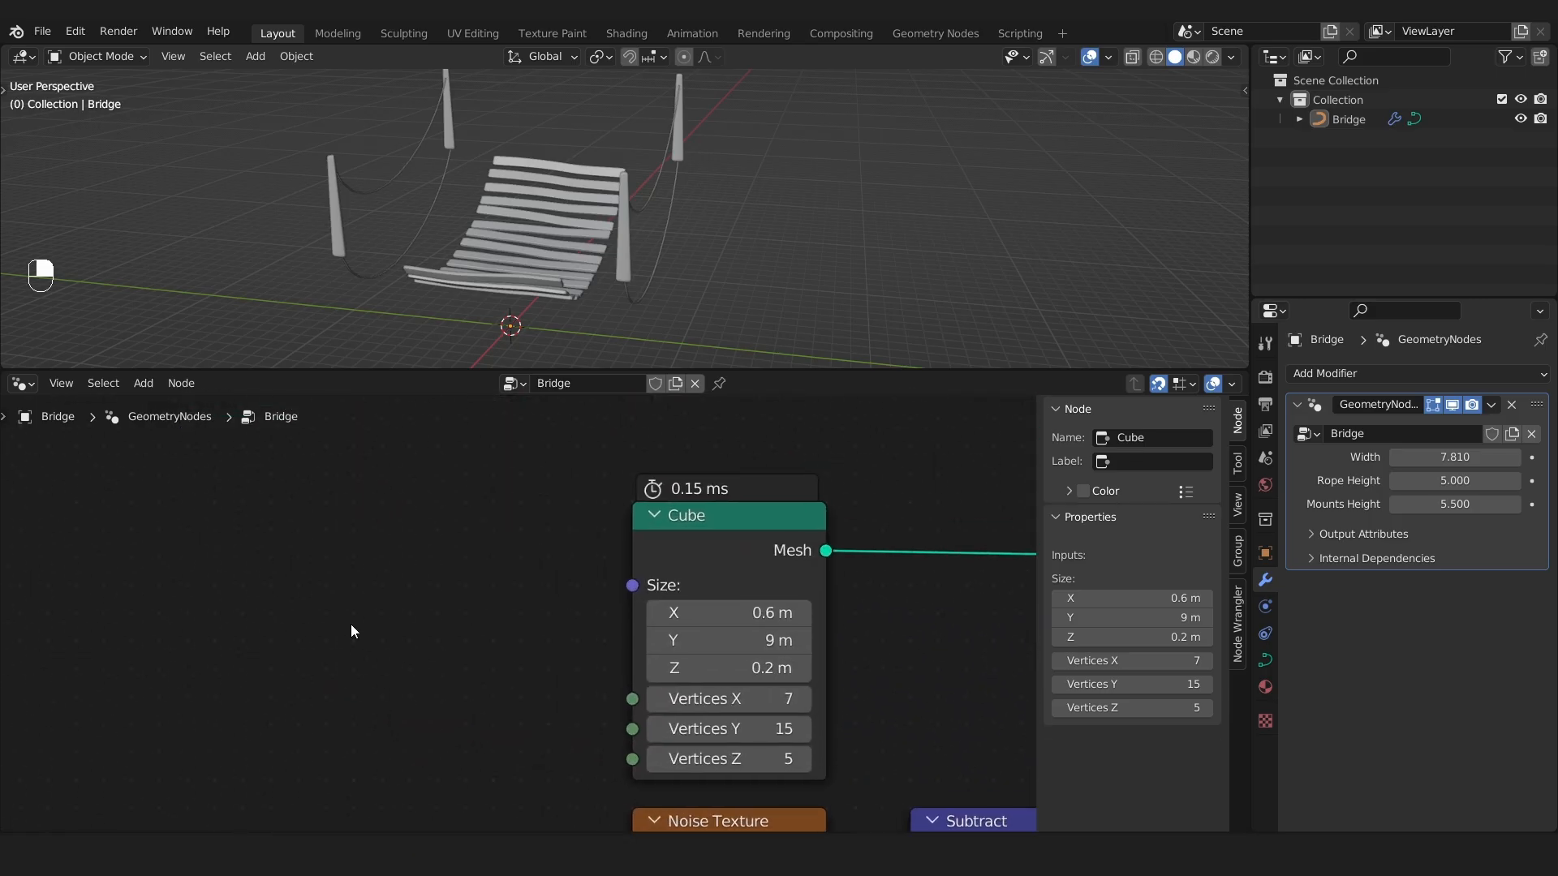
key(shift+a)
text(combine)
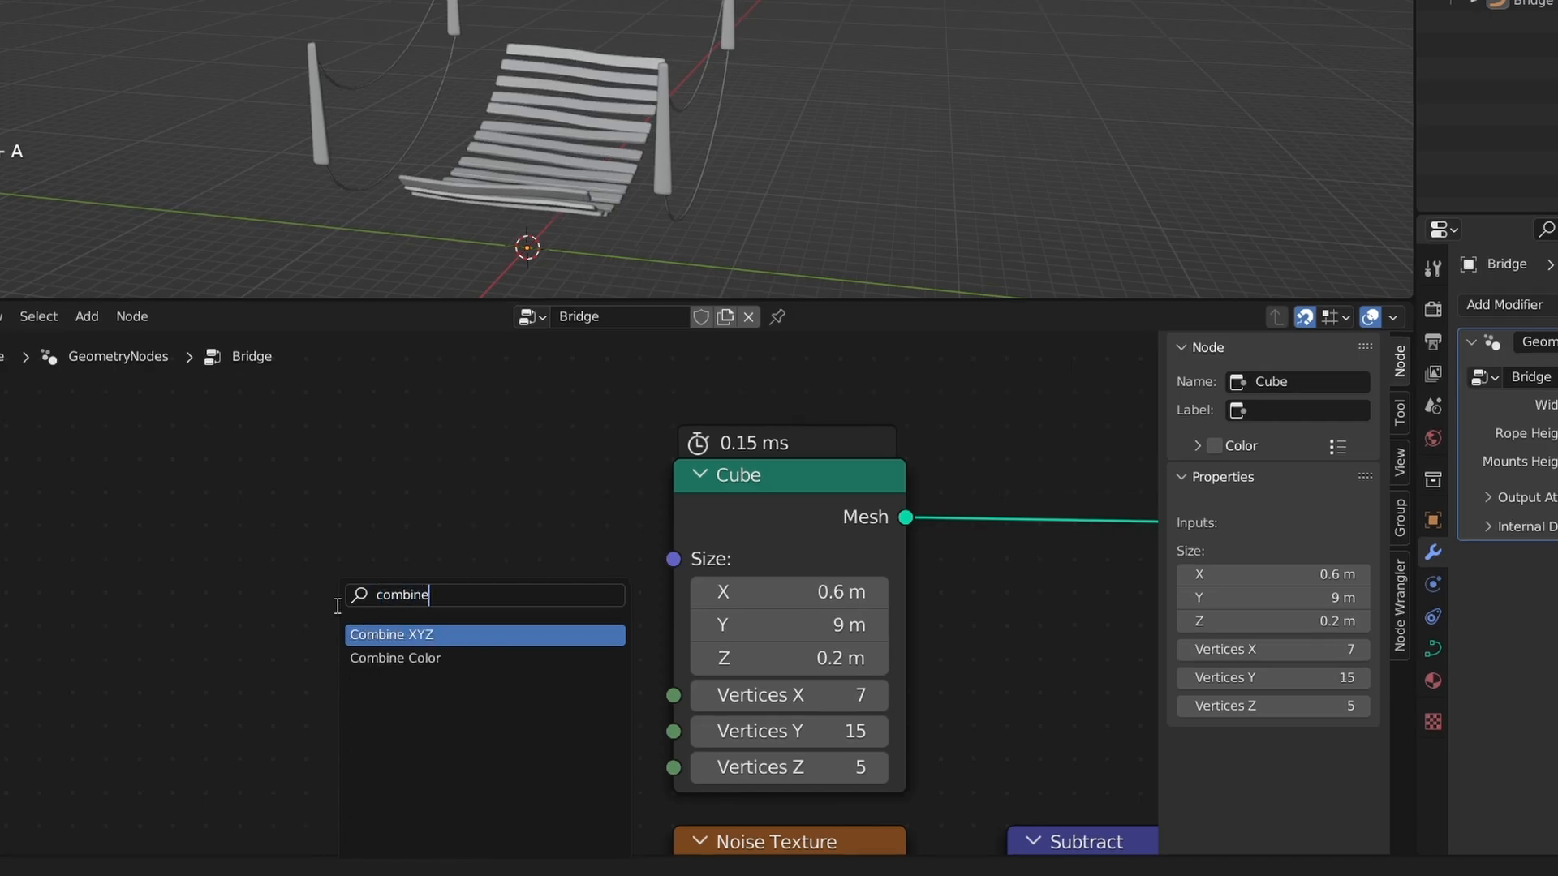
key(Return)
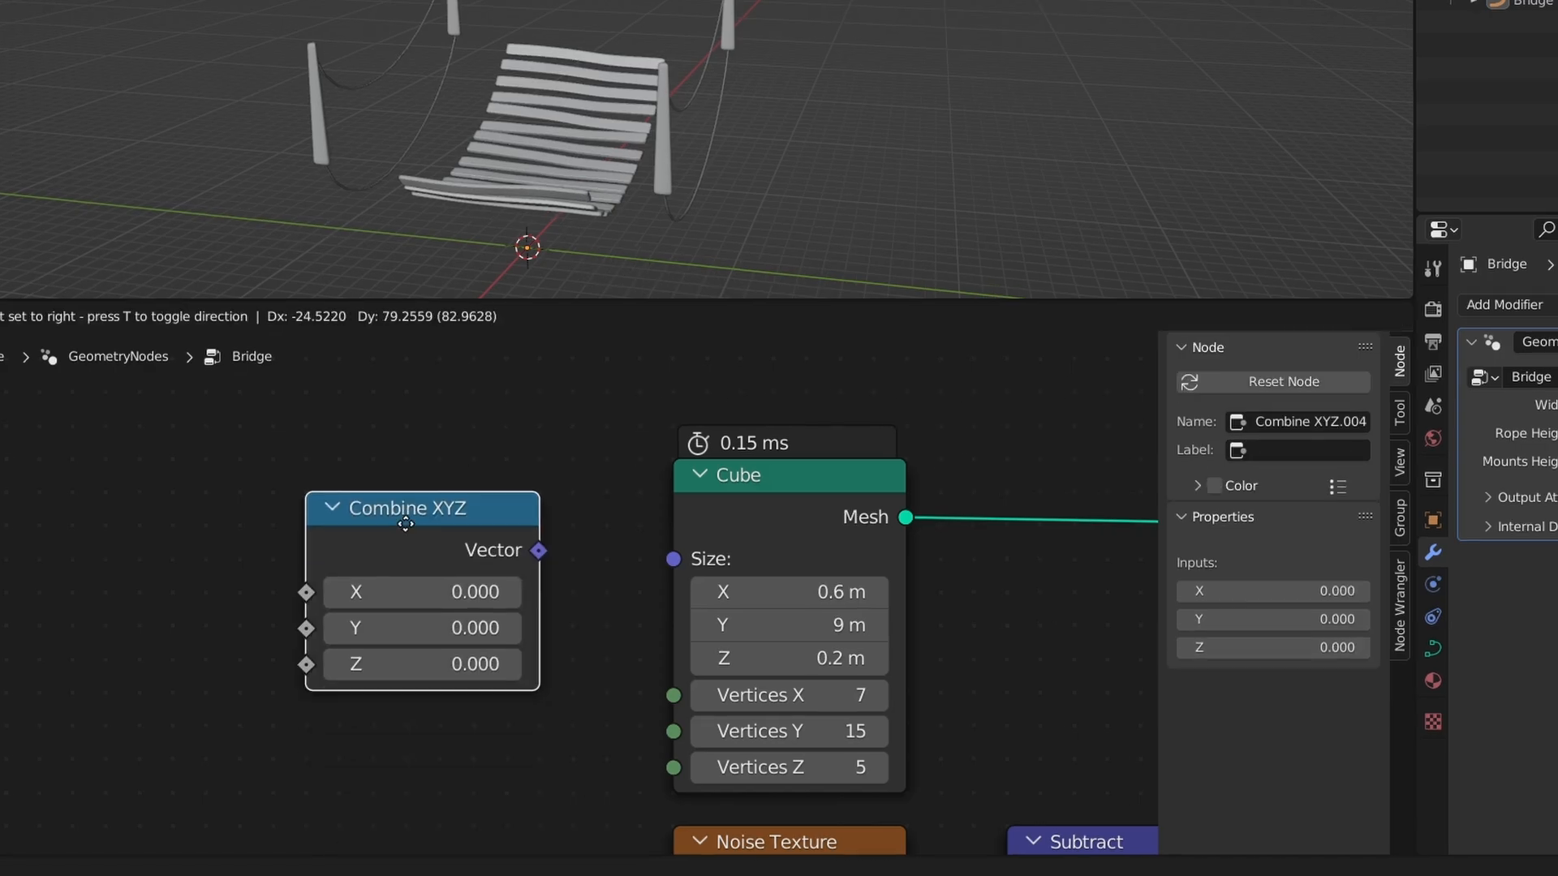
click(430, 567)
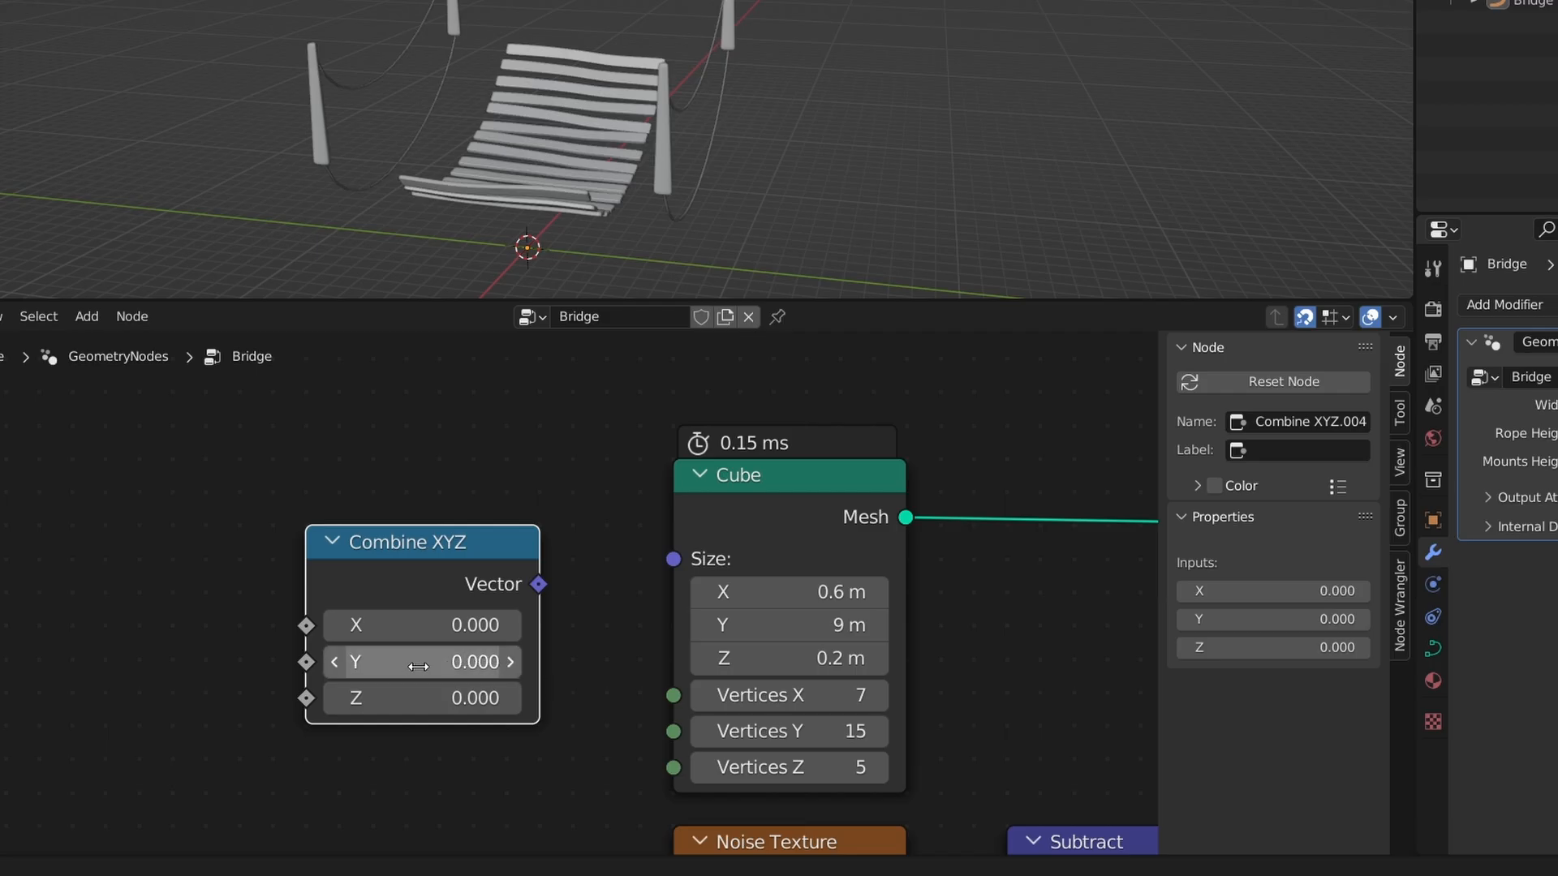
Feed the plank Cube node's Size from the Combine XYZ node, with X 0.6, Y 9.2 and Z 0.2.
click(480, 622)
text(0.)
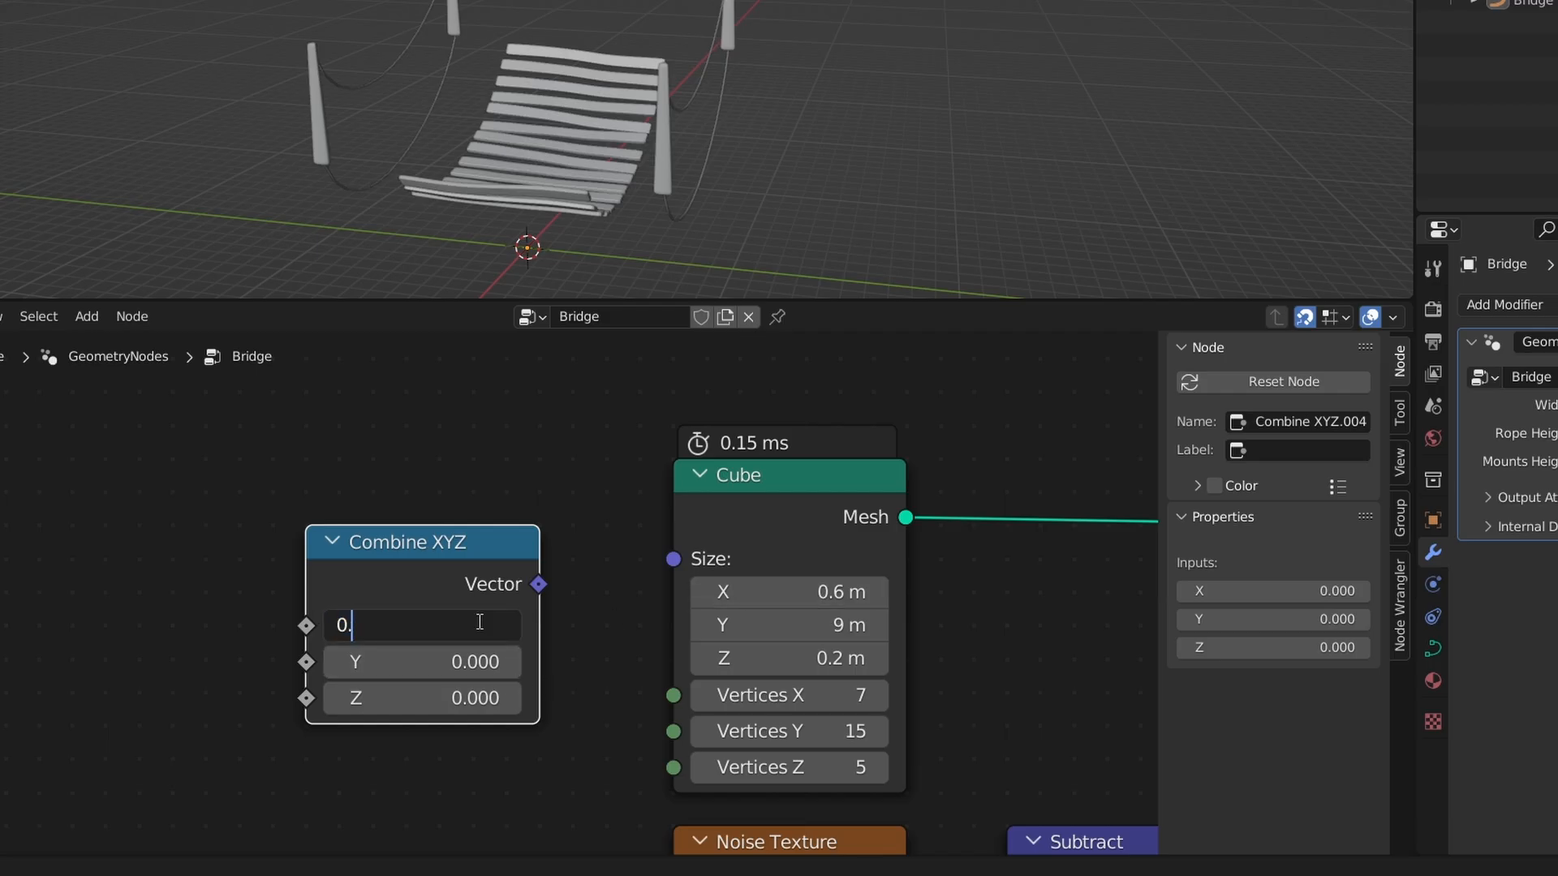
text(6)
key(Return)
click(443, 700)
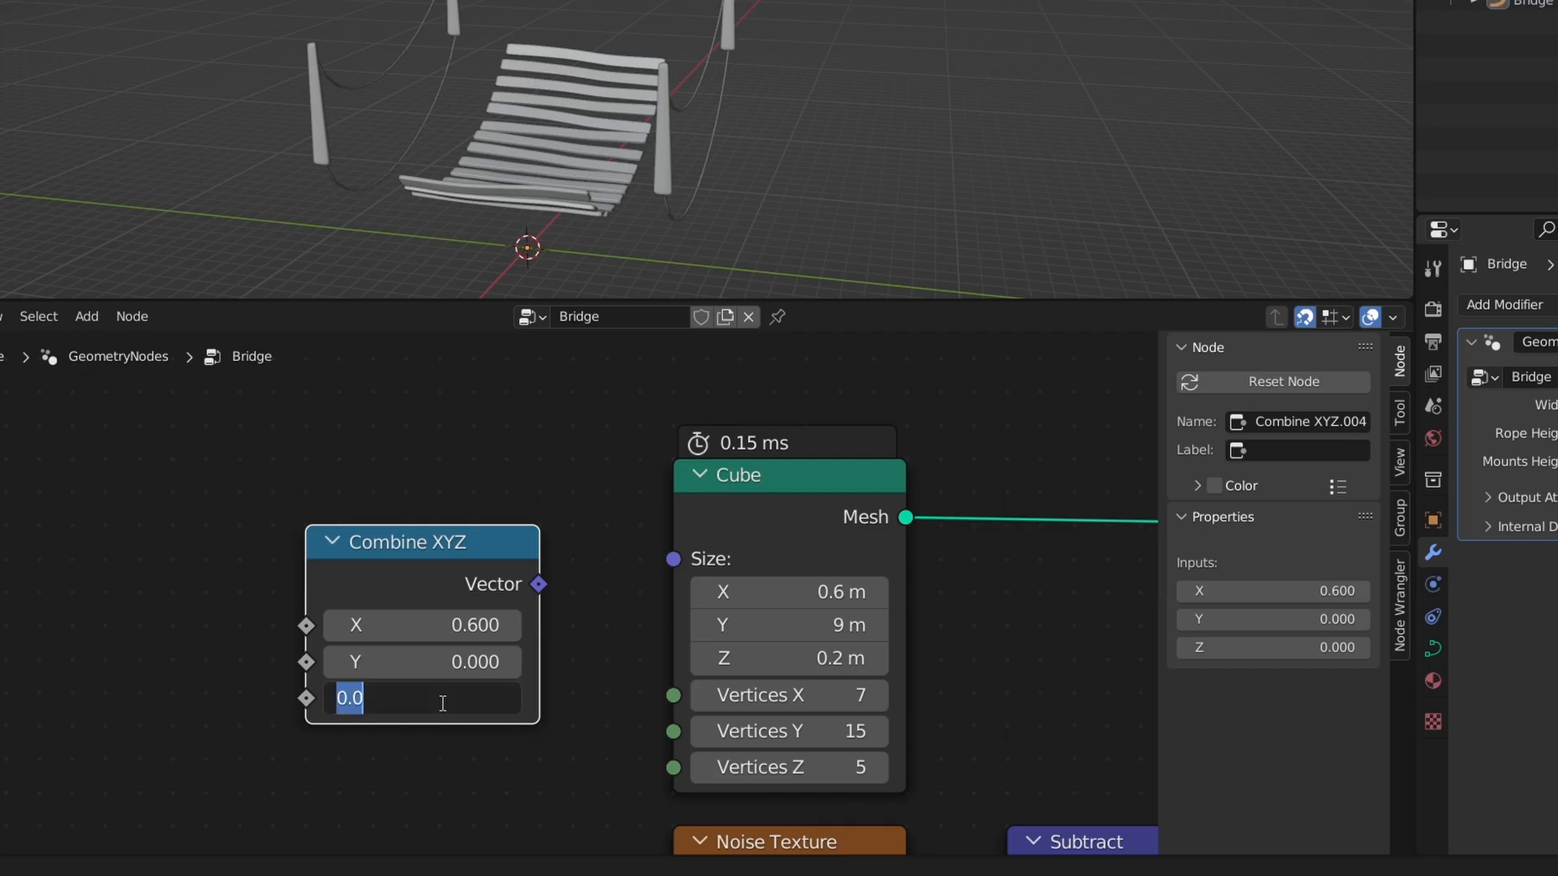
text(0.2)
key(Return)
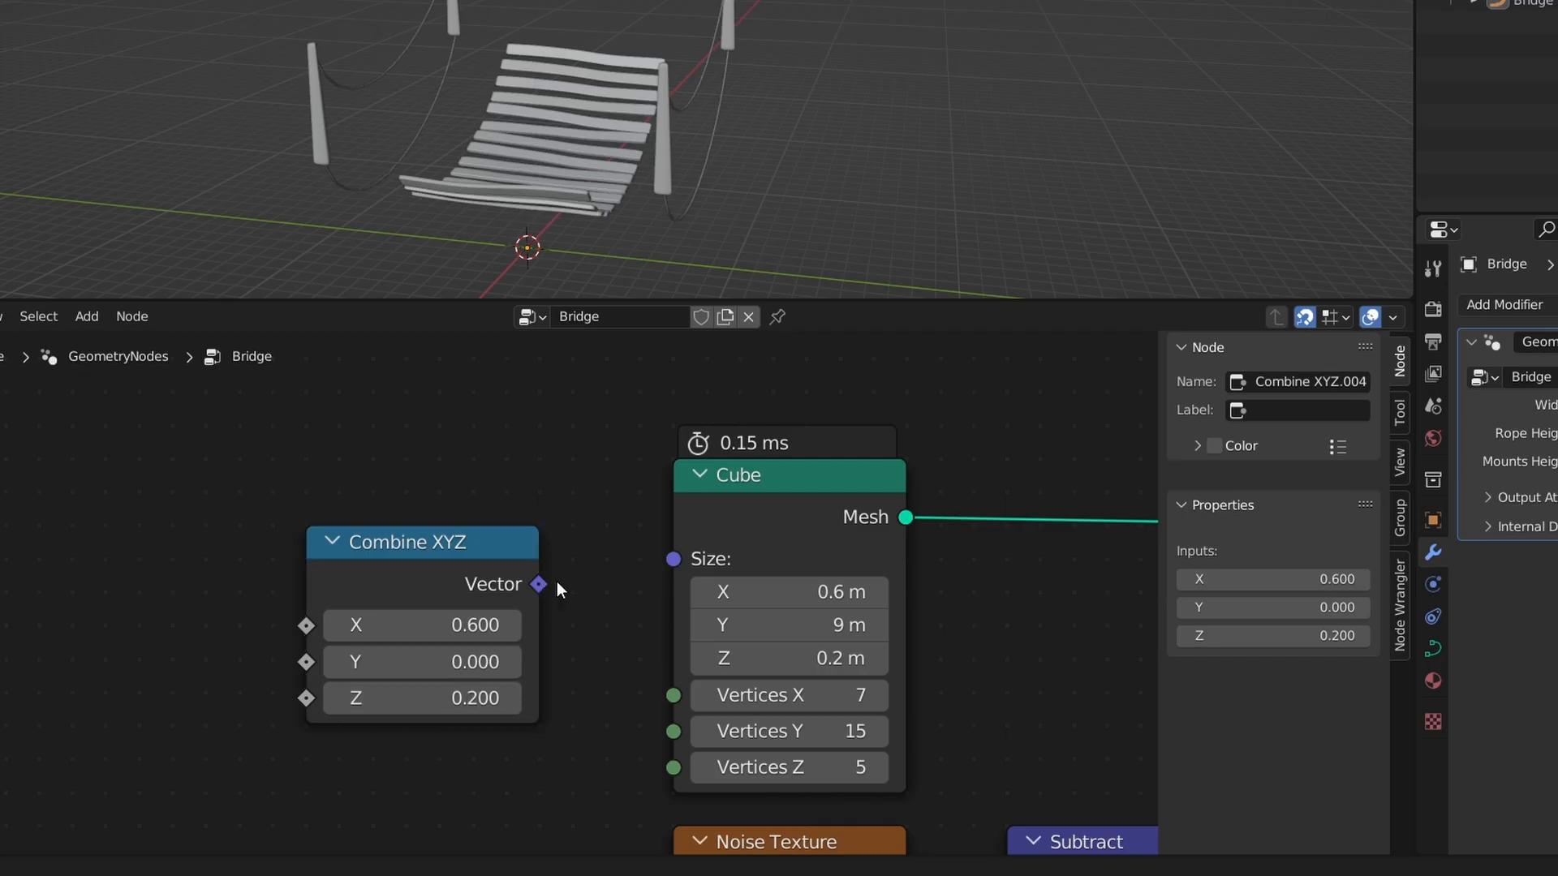
drag(539, 585, 672, 559)
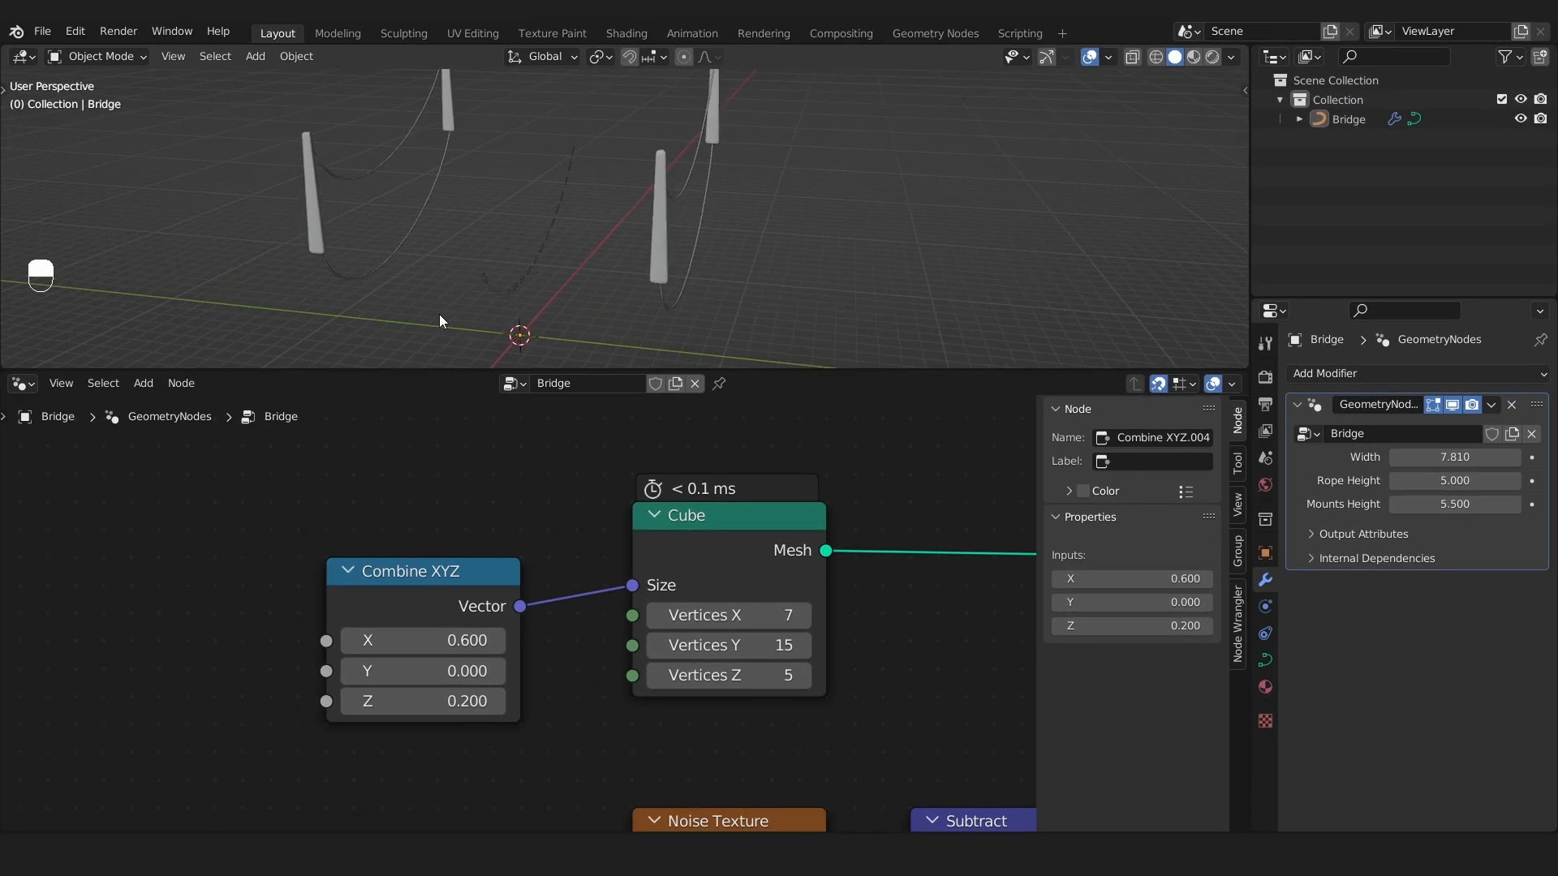
drag(392, 669, 541, 670)
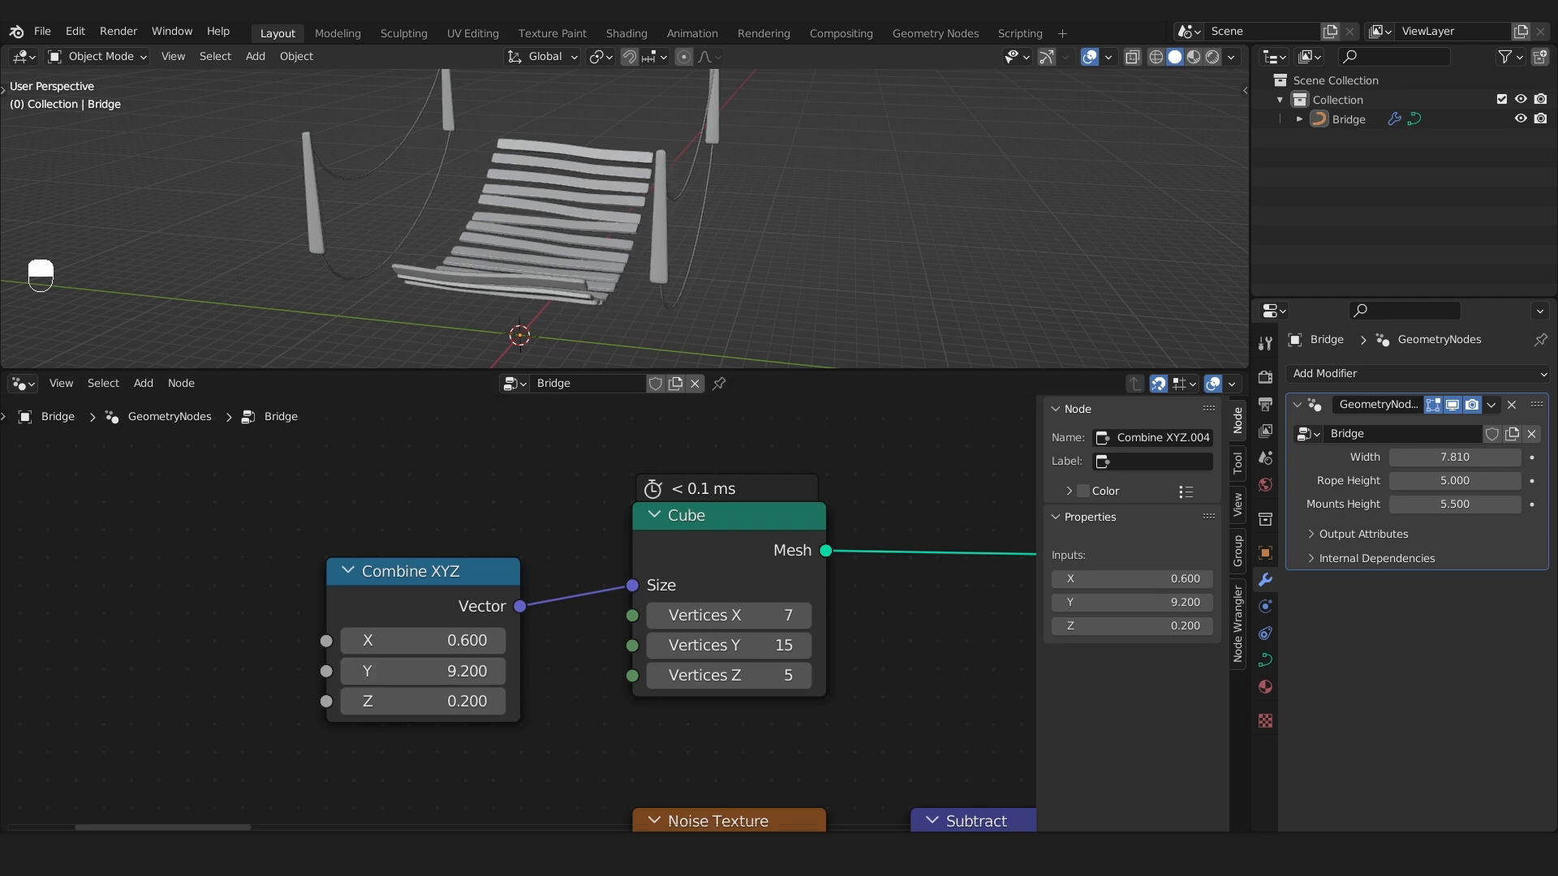
Link the Group Input's Width from its reroute point to the Y input of the plank's Combine XYZ node.
scroll(334, 637, down, 8)
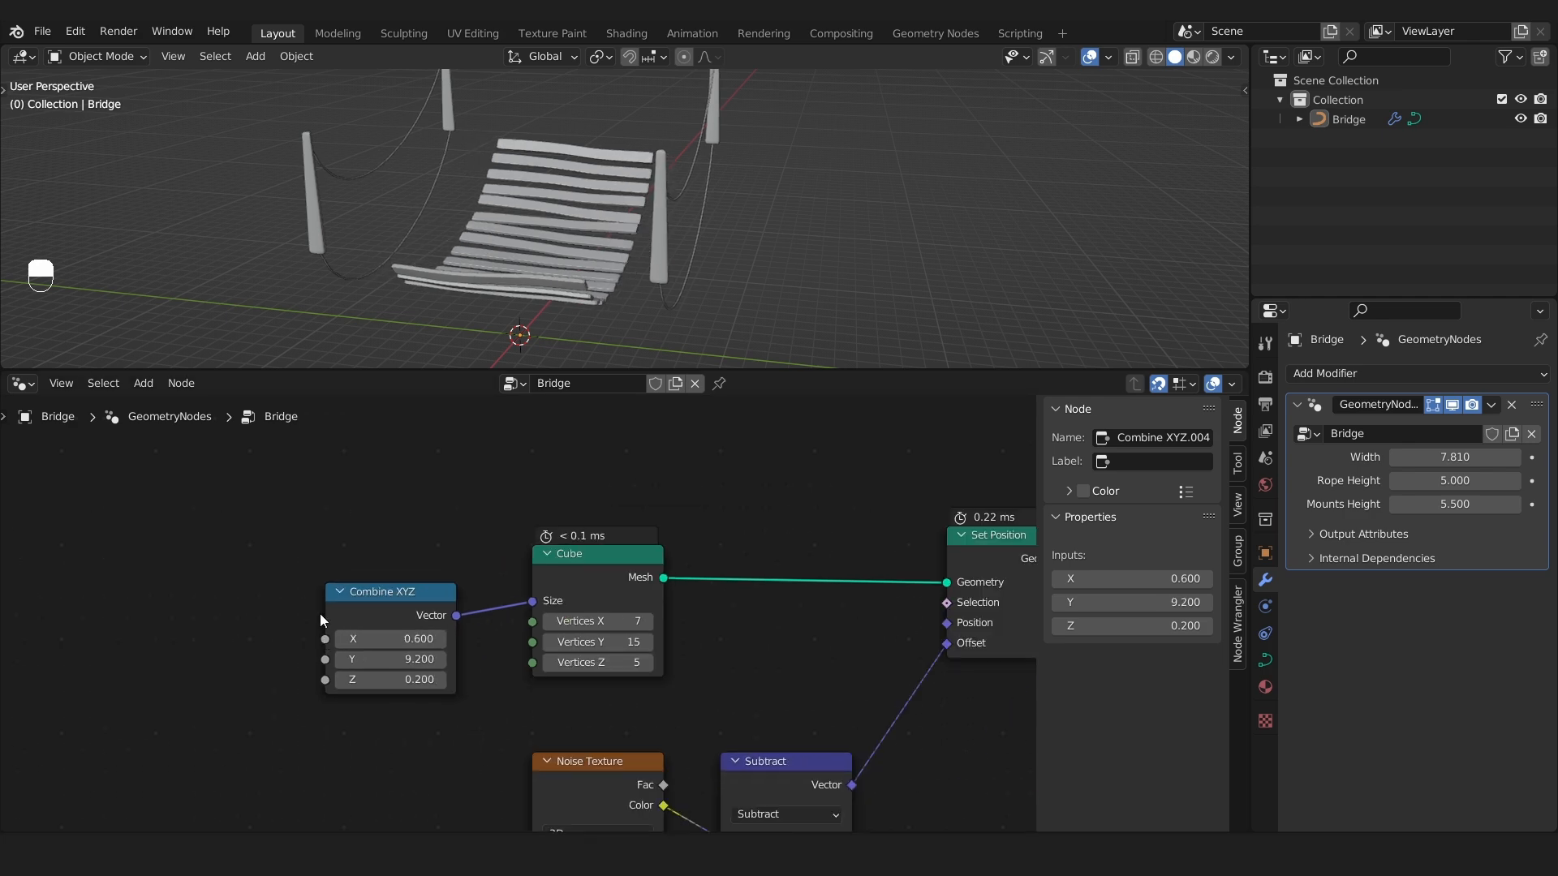
middle_drag(299, 568, 547, 783)
scroll(518, 567, down, 6)
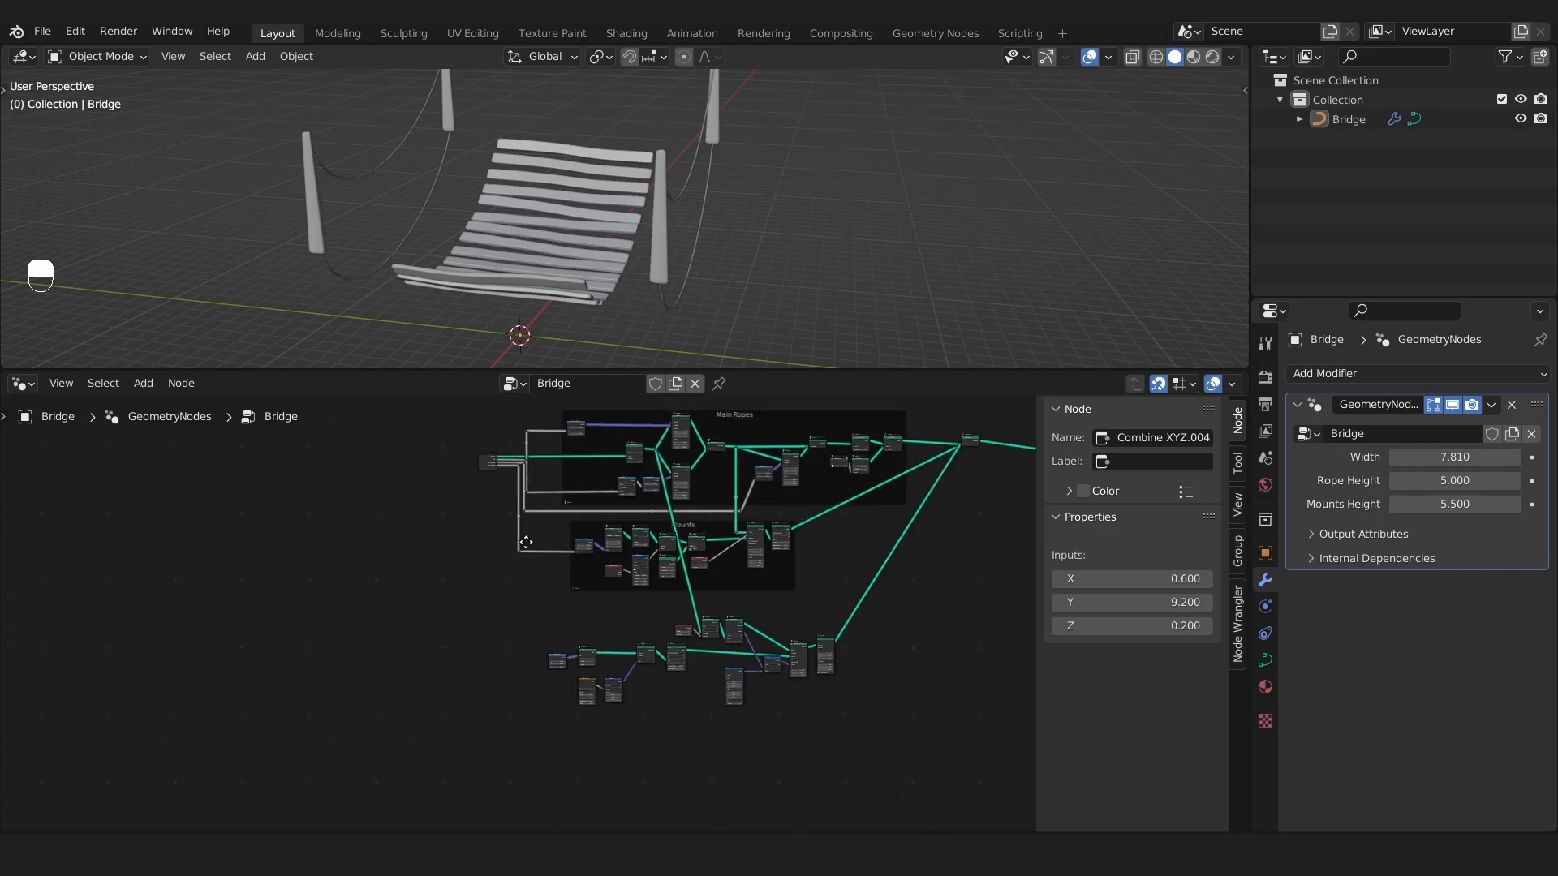
scroll(547, 572, up, 6)
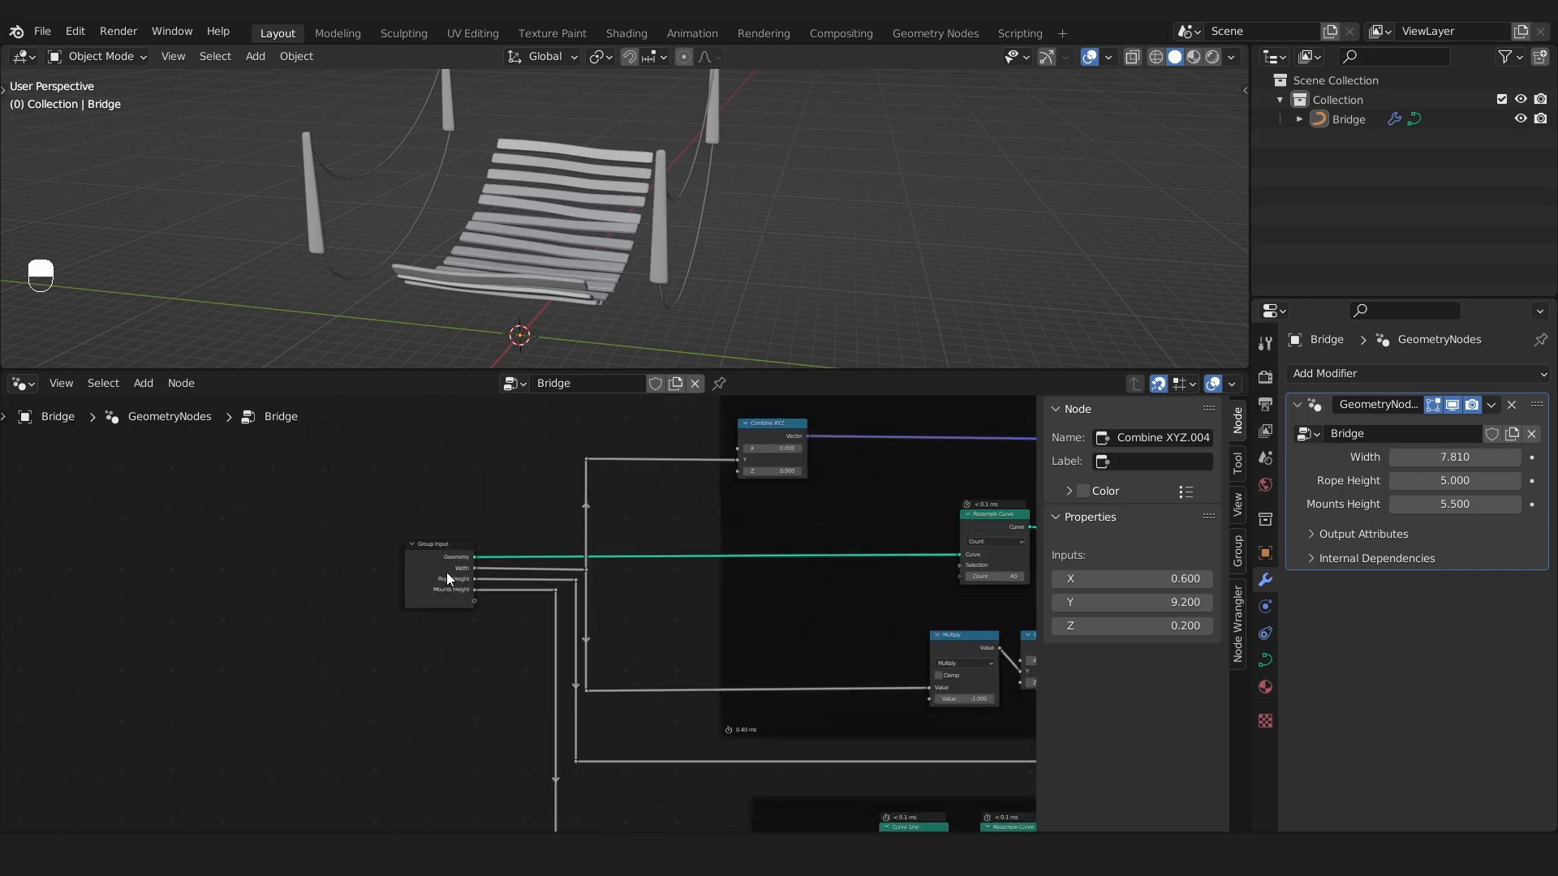
scroll(595, 713, up, 2)
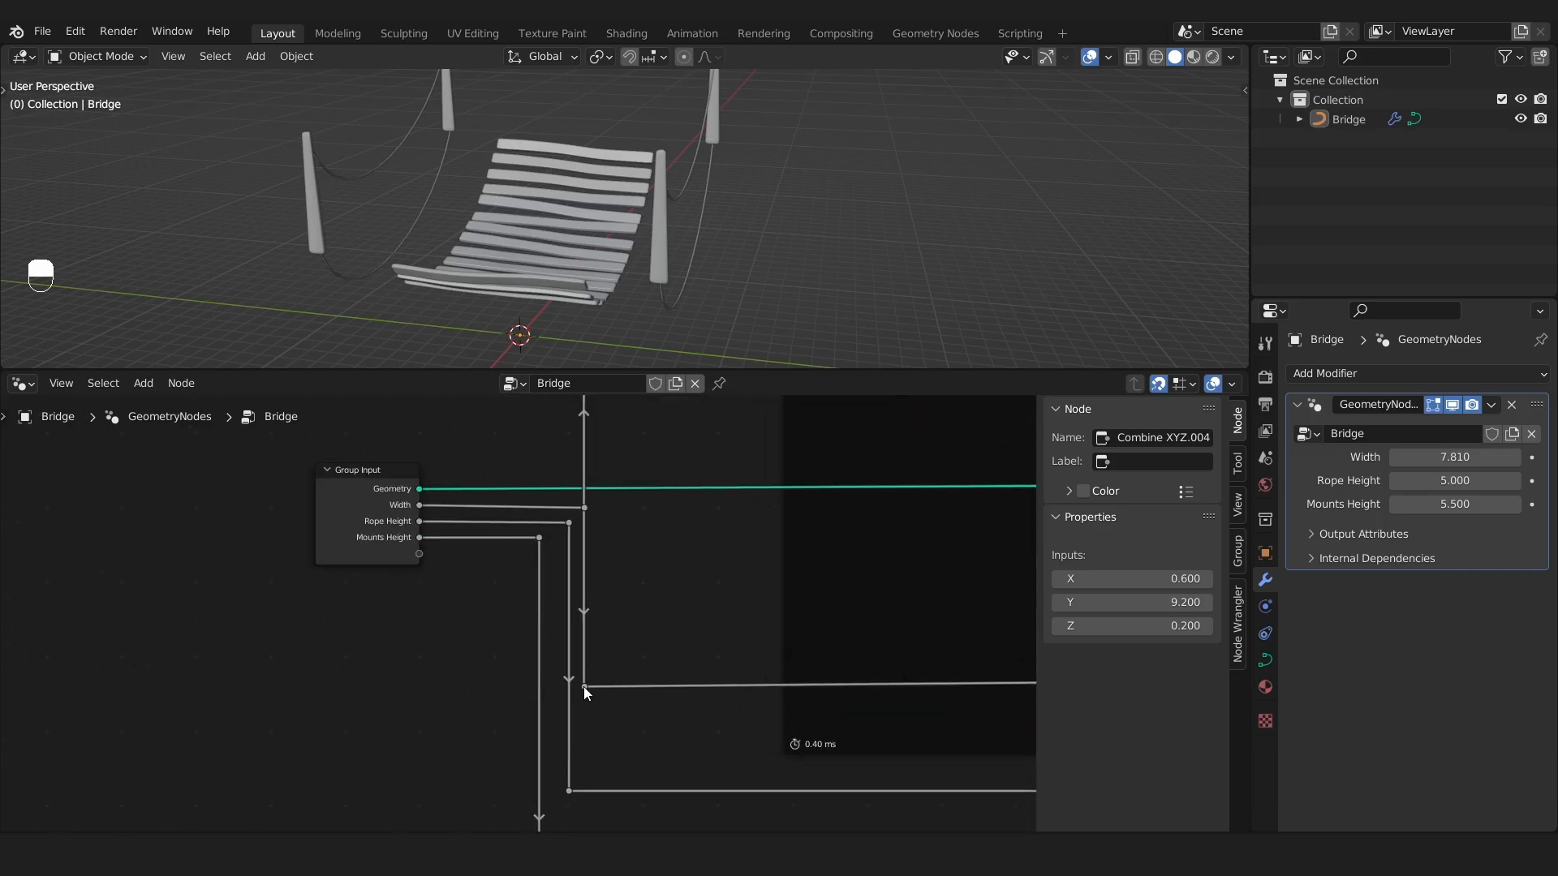
drag(583, 687, 703, 587)
scroll(688, 537, up, 1)
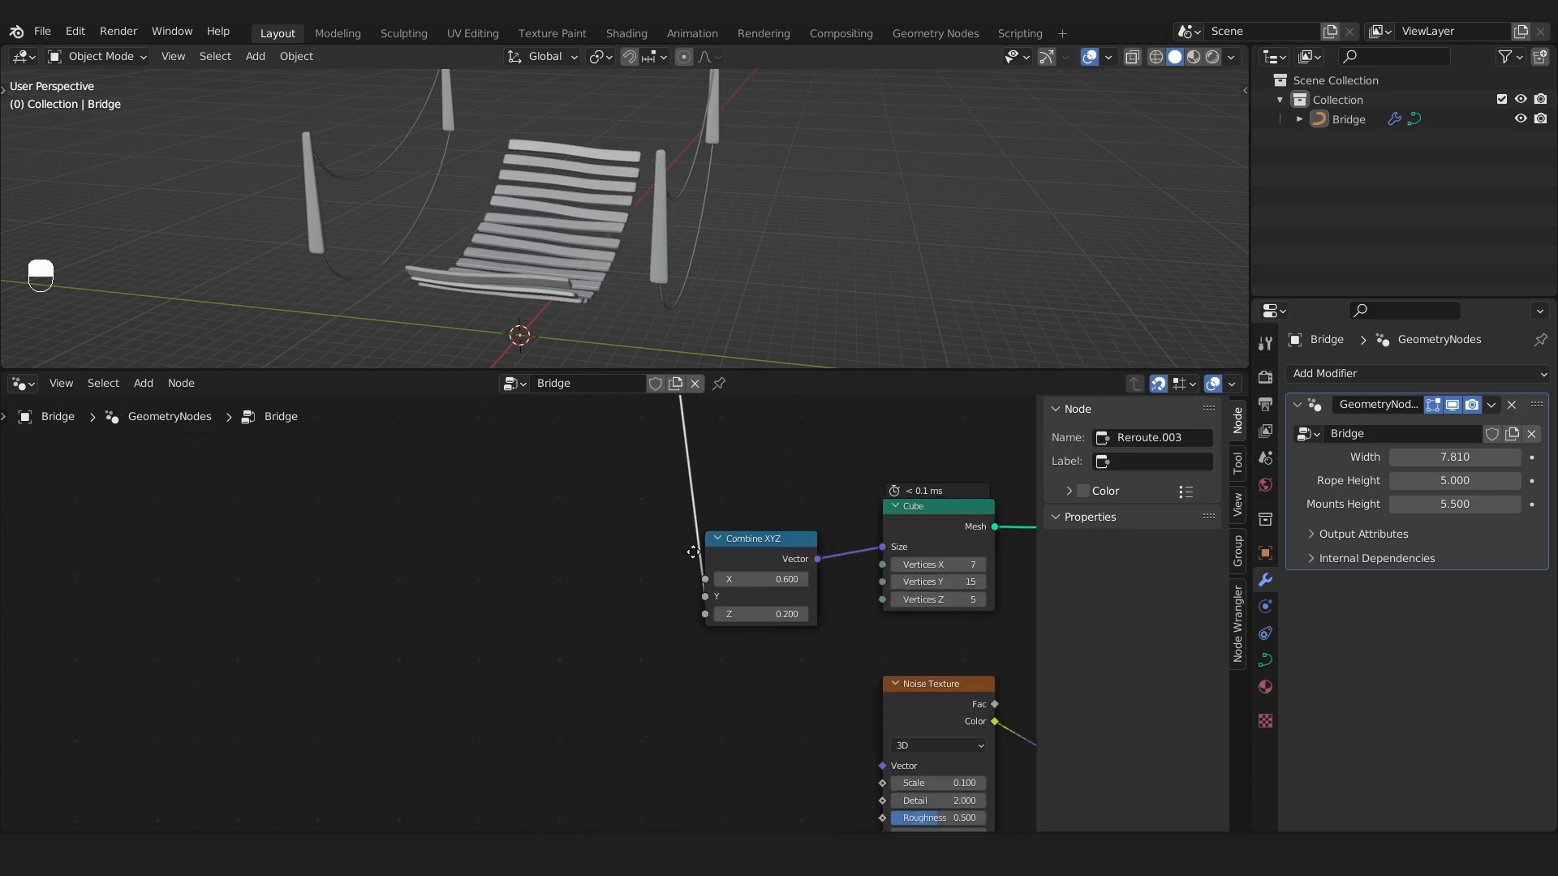
Position a reroute point on the new Width link so it runs straight down and across into the Combine XYZ node.
middle_drag(693, 552, 701, 662)
scroll(752, 654, down, 2)
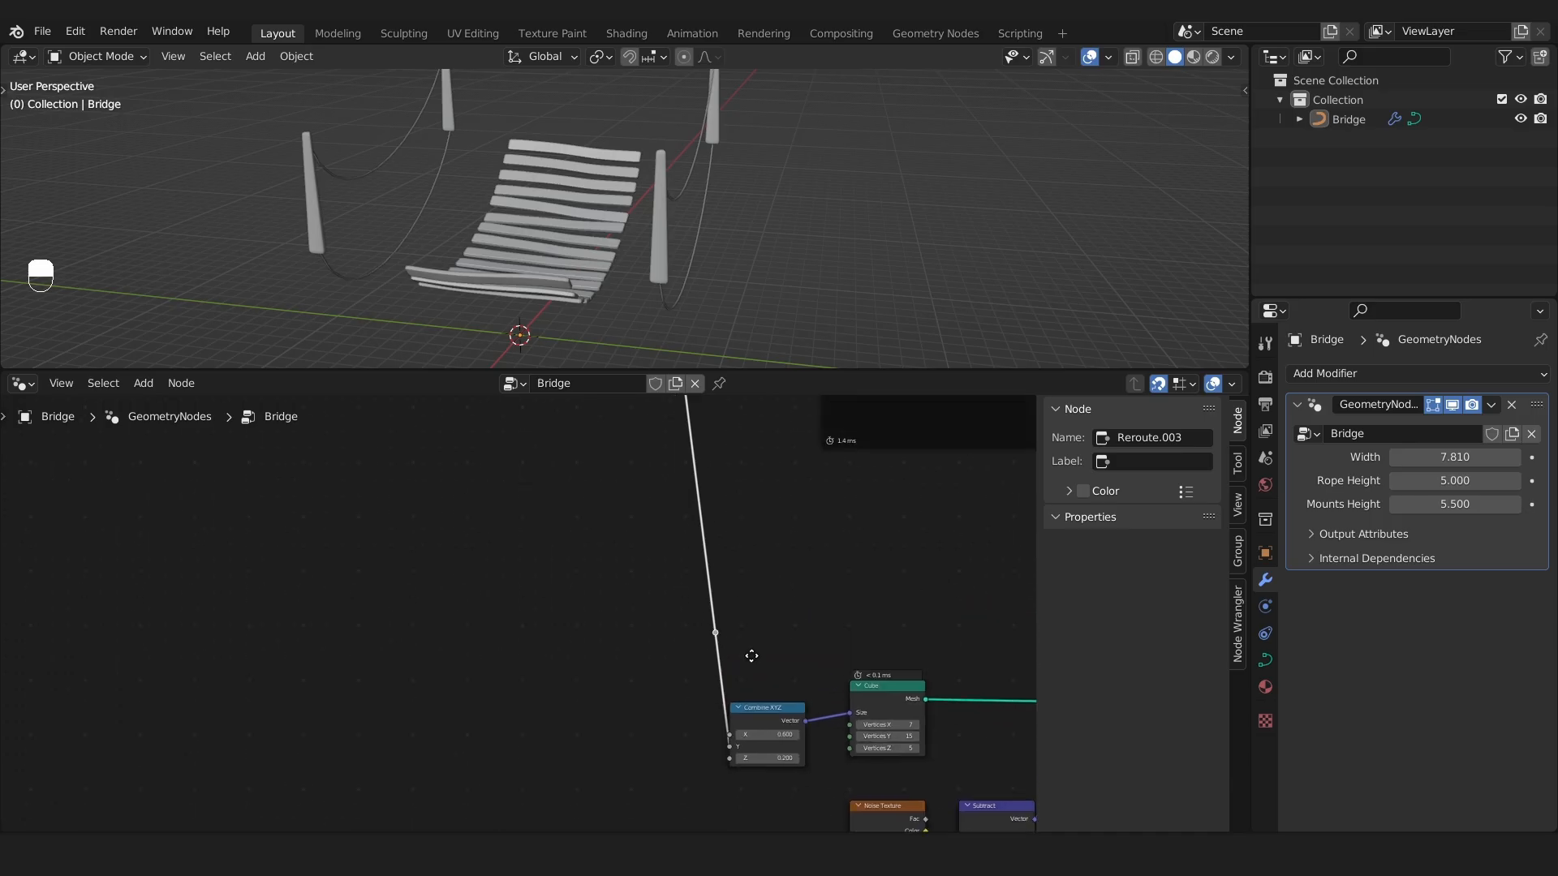
key(g)
click(724, 724)
scroll(677, 648, down, 4)
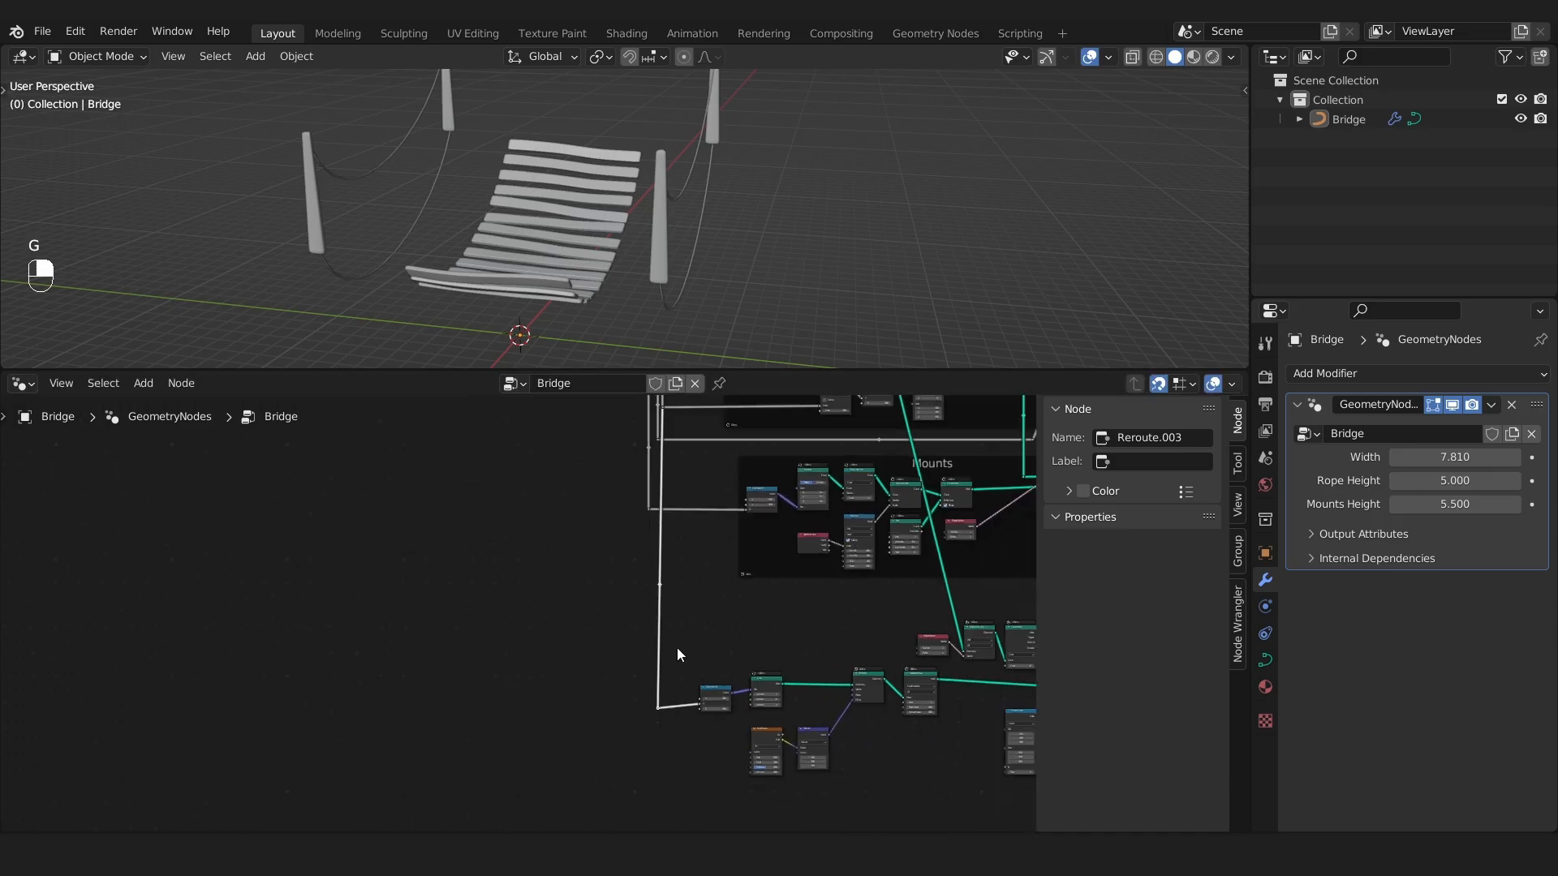
key(g)
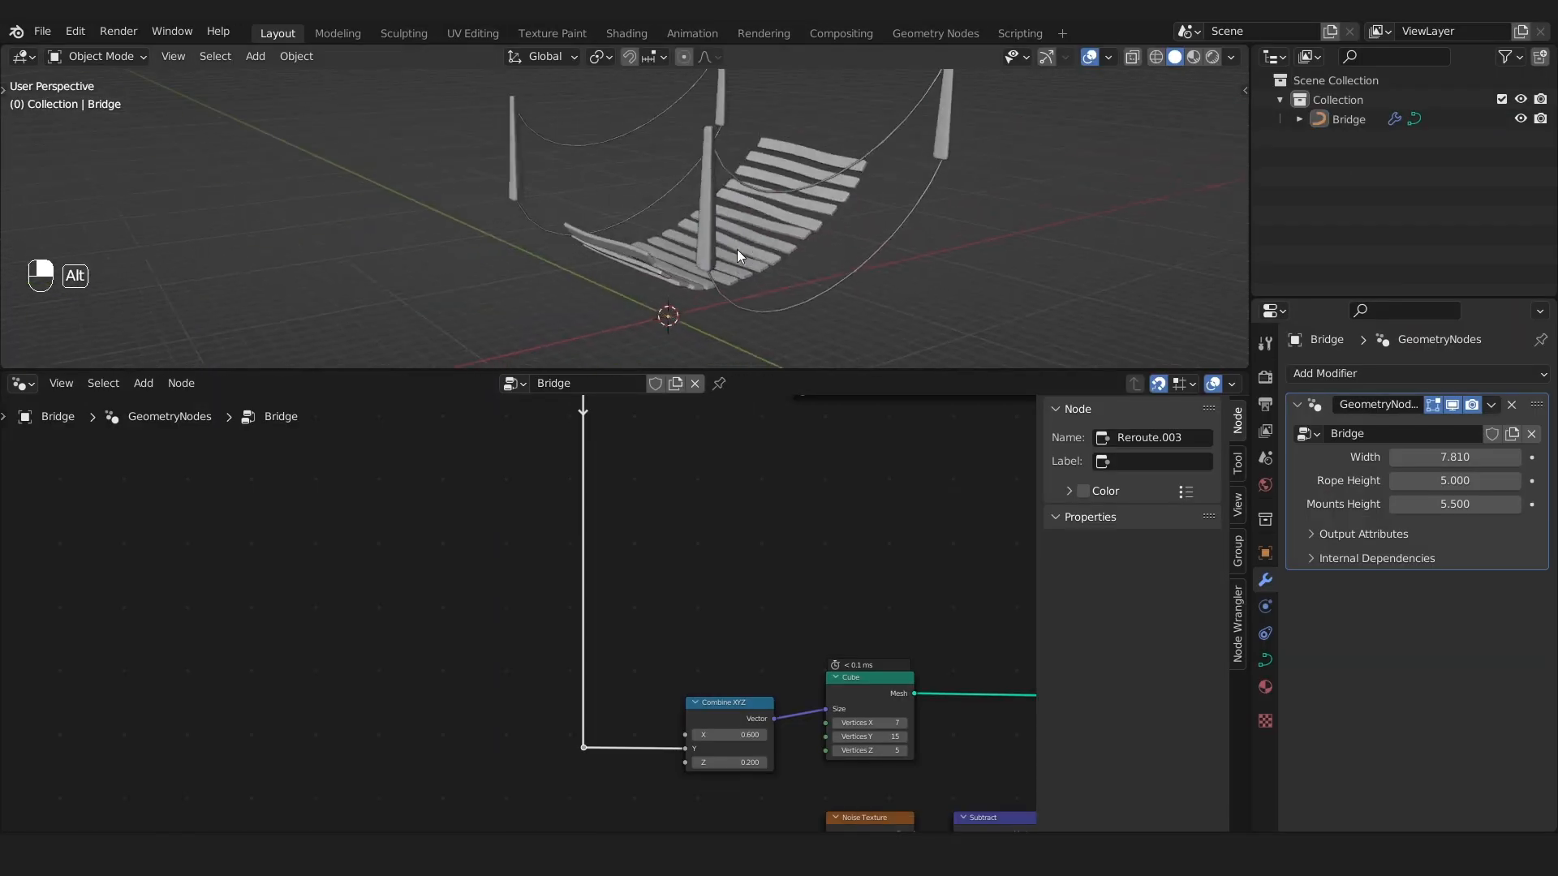
Set the bridge modifier's Width to 6.17 and check the plank length against the ropes.
alt+drag(737, 250, 824, 270)
scroll(811, 266, down, 2)
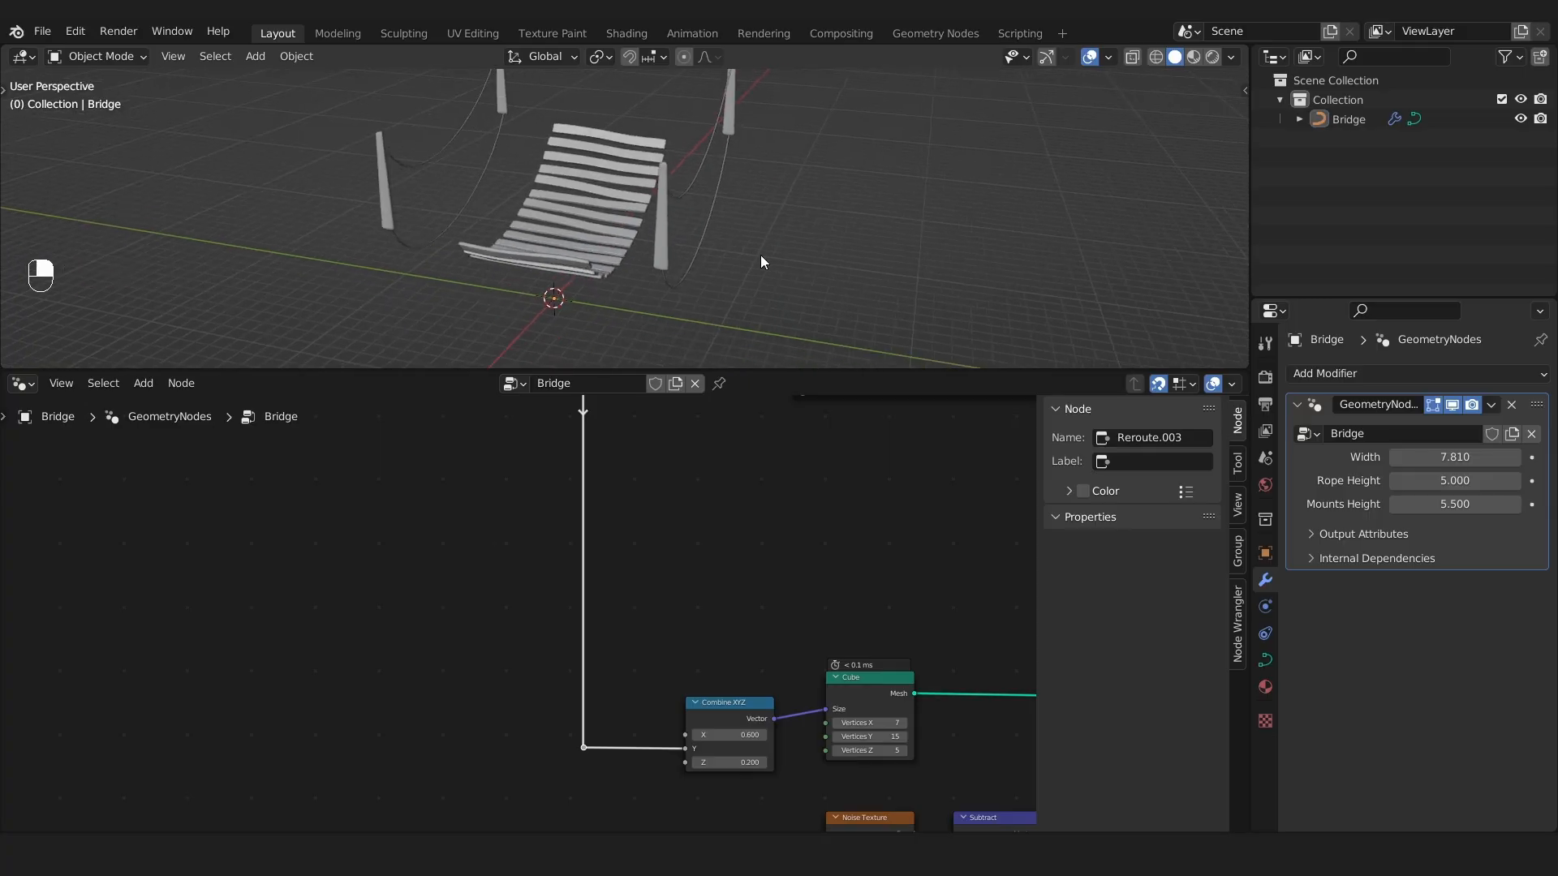
scroll(762, 255, up, 2)
drag(1479, 457, 1426, 457)
scroll(602, 218, up, 4)
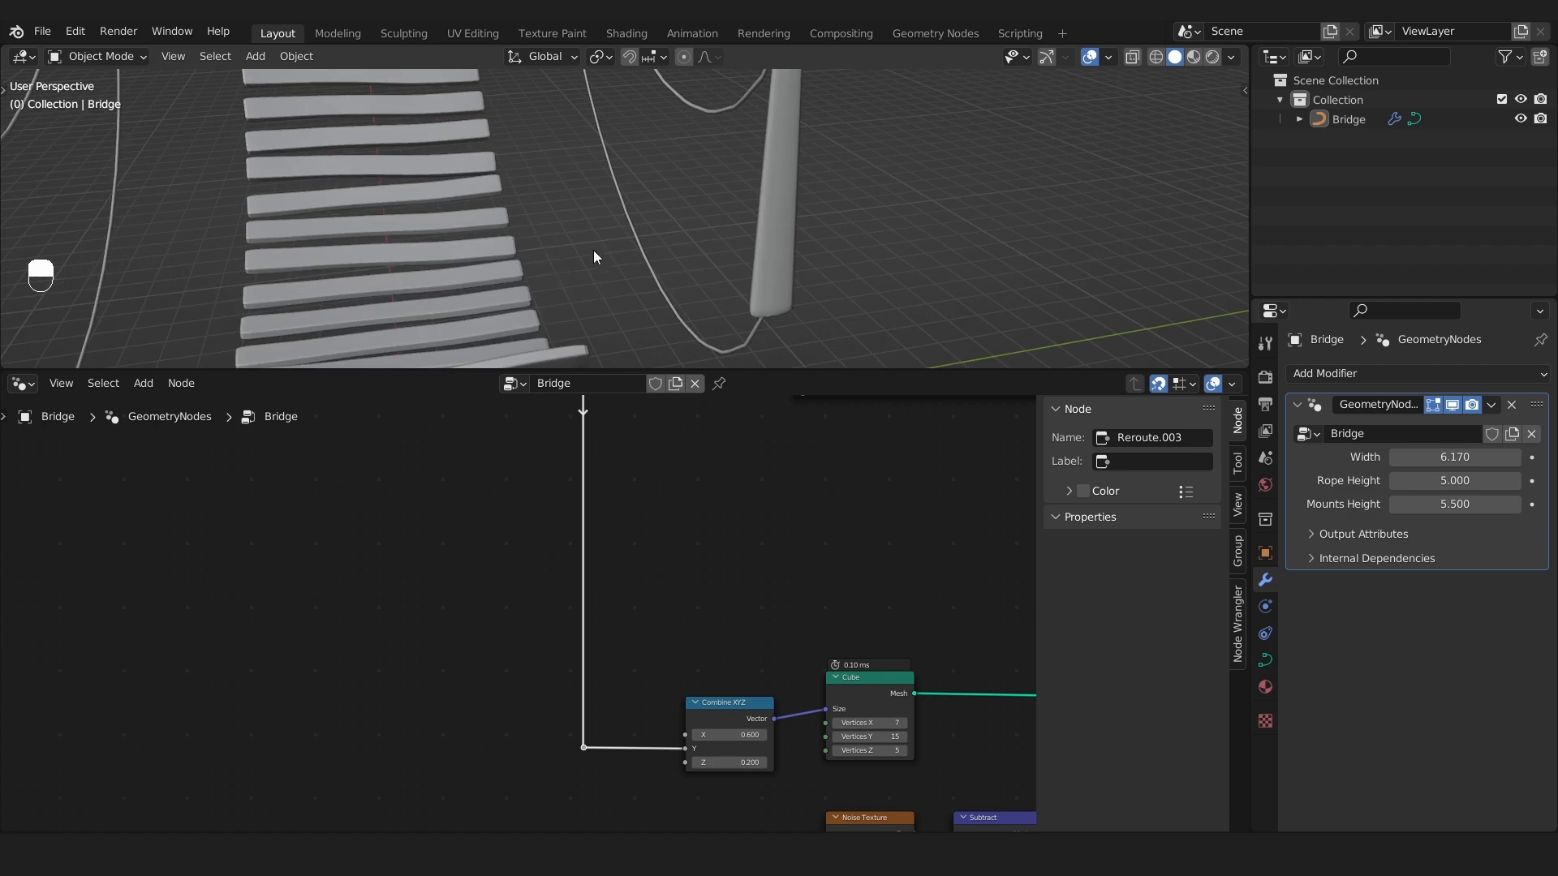
Insert a Math node set to Multiply on the Width link ahead of the plank's Combine XYZ Y input.
scroll(657, 723, up, 3)
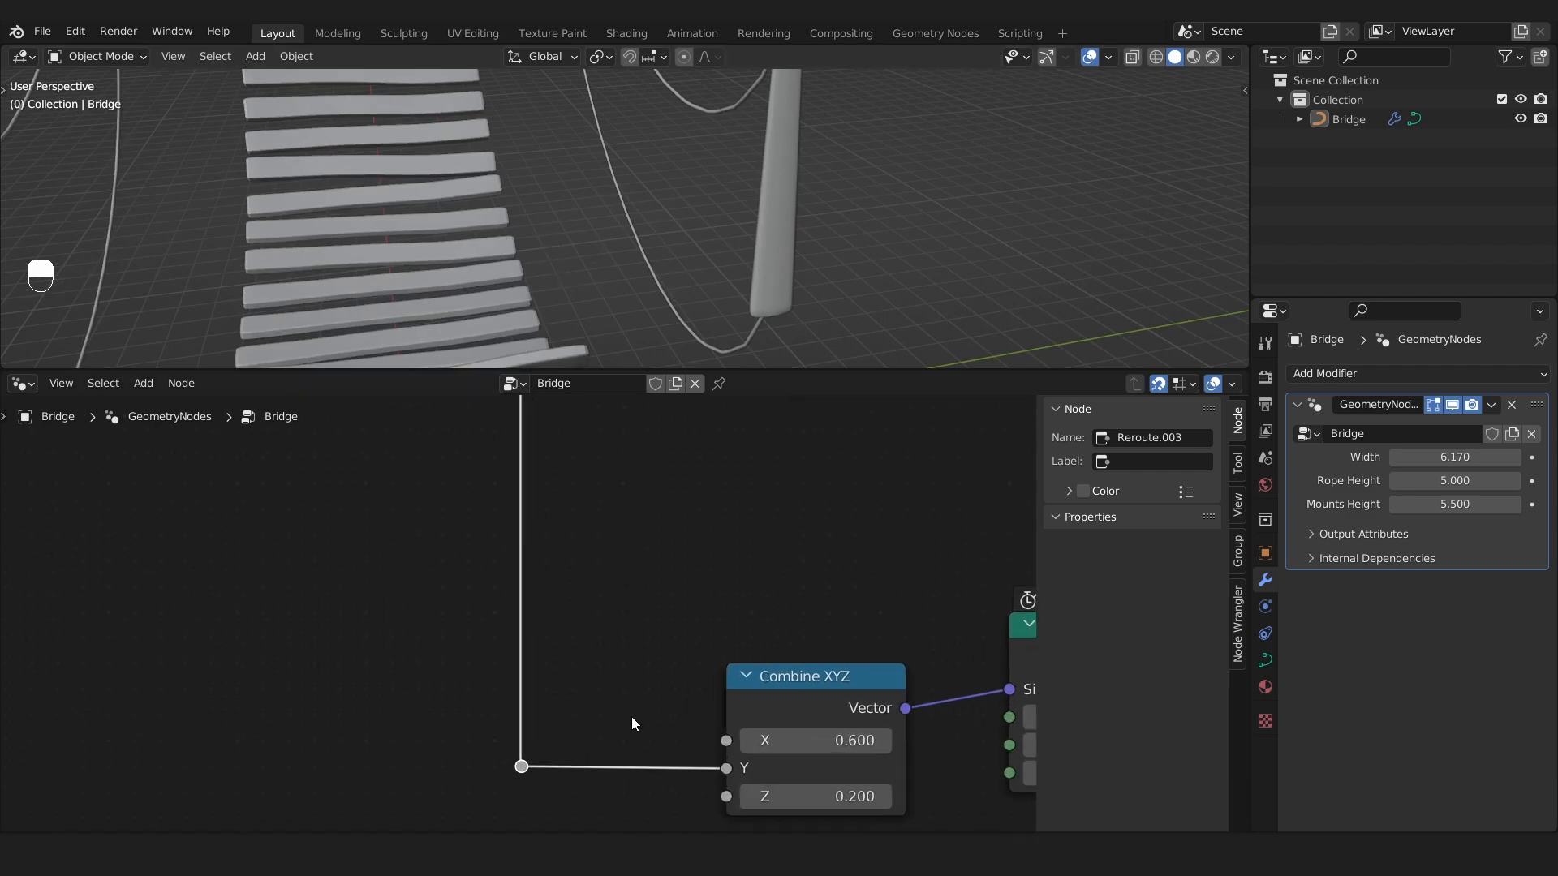
scroll(646, 721, down, 1)
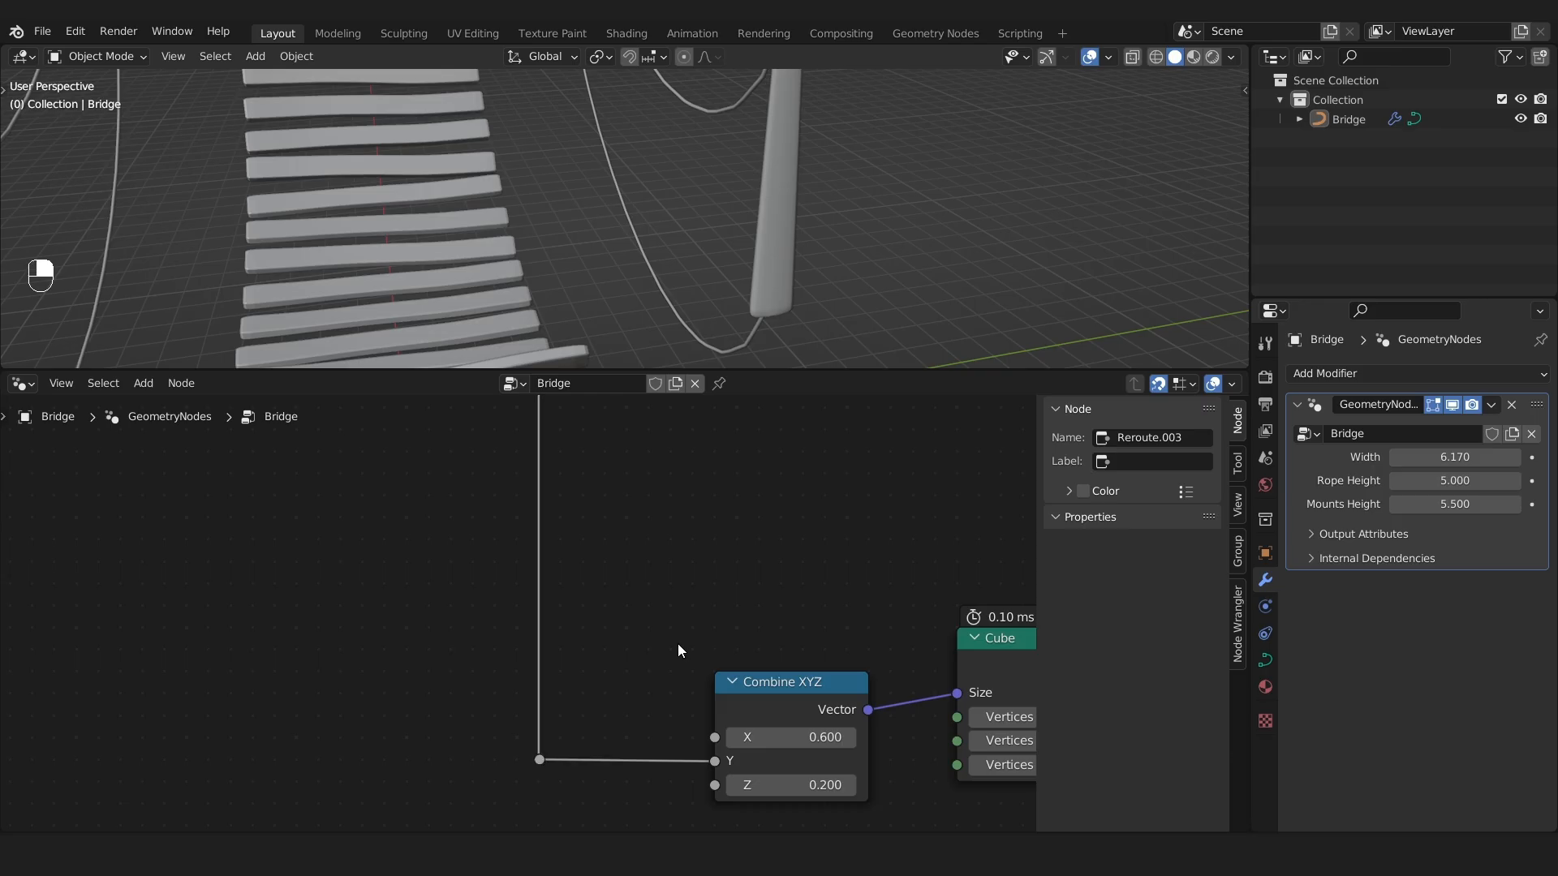
key(shift+a)
text(smath)
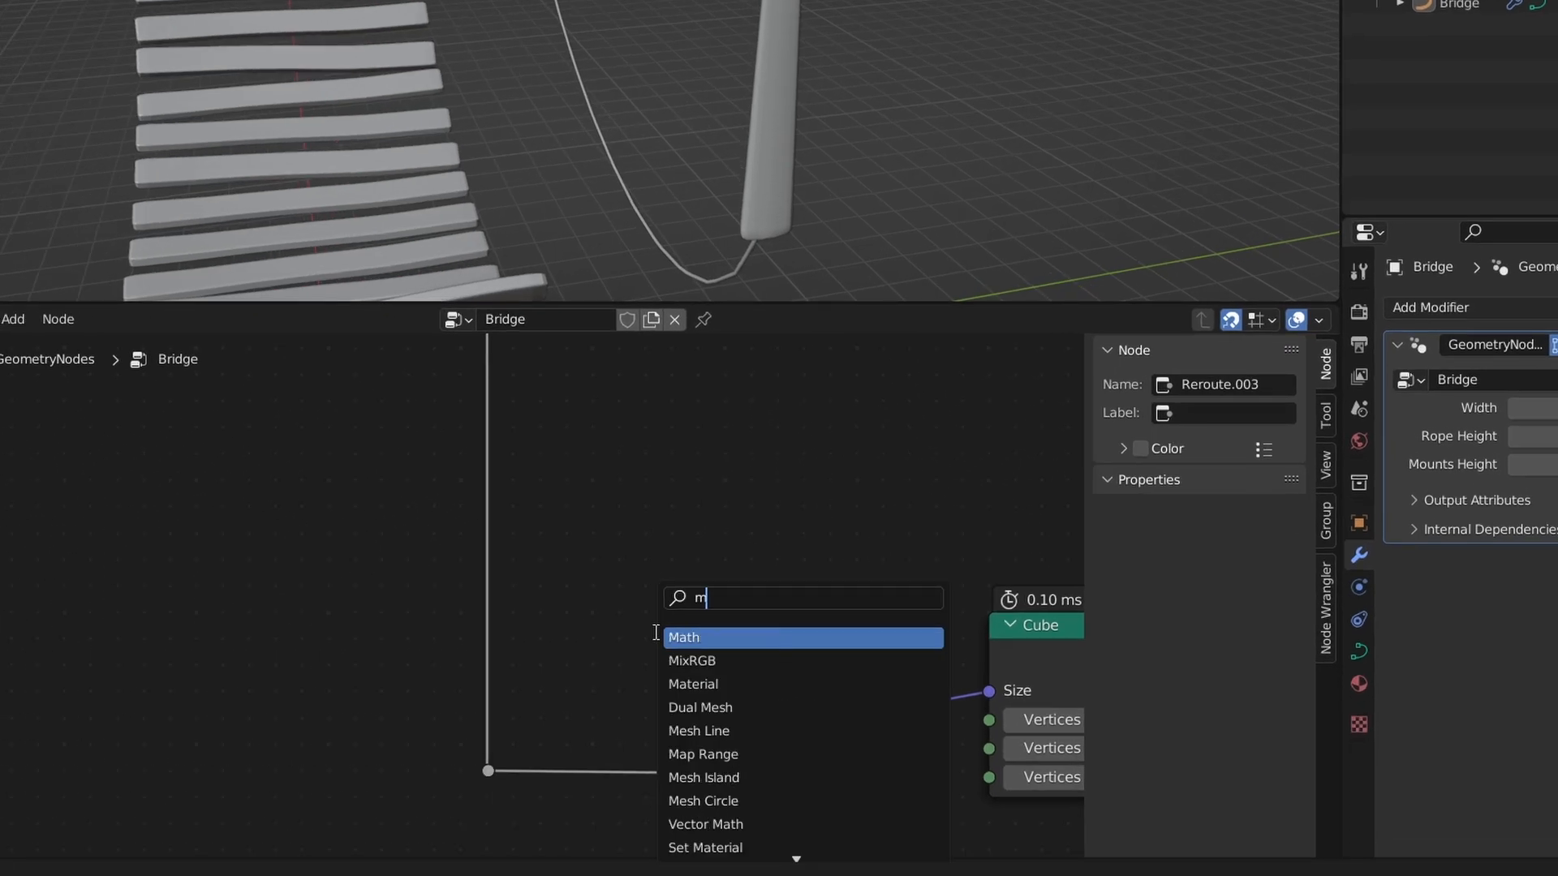
key(Return)
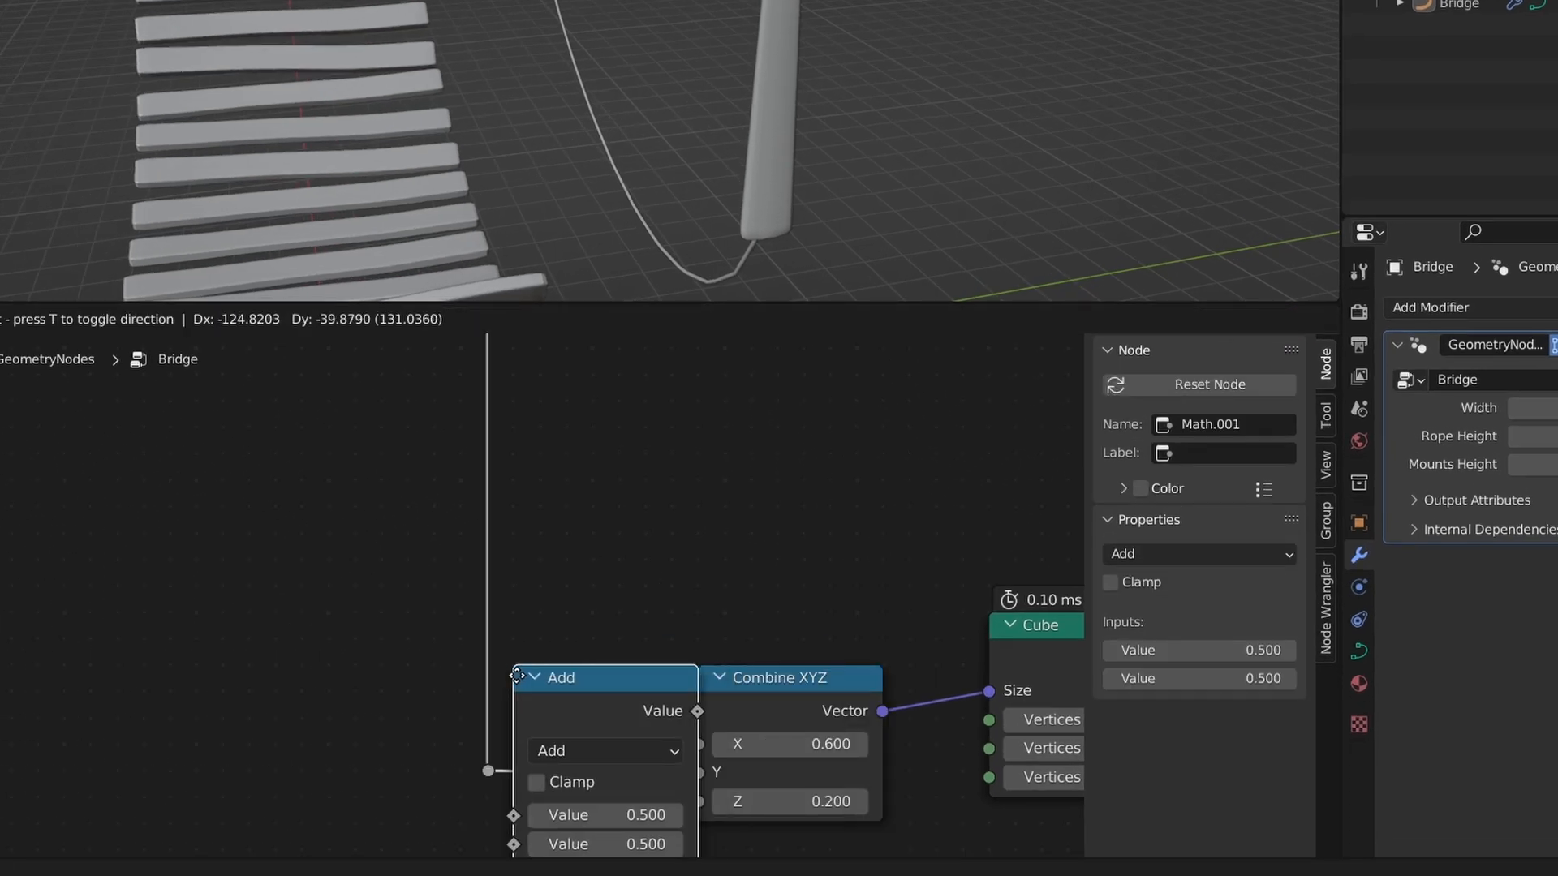
click(610, 659)
click(698, 686)
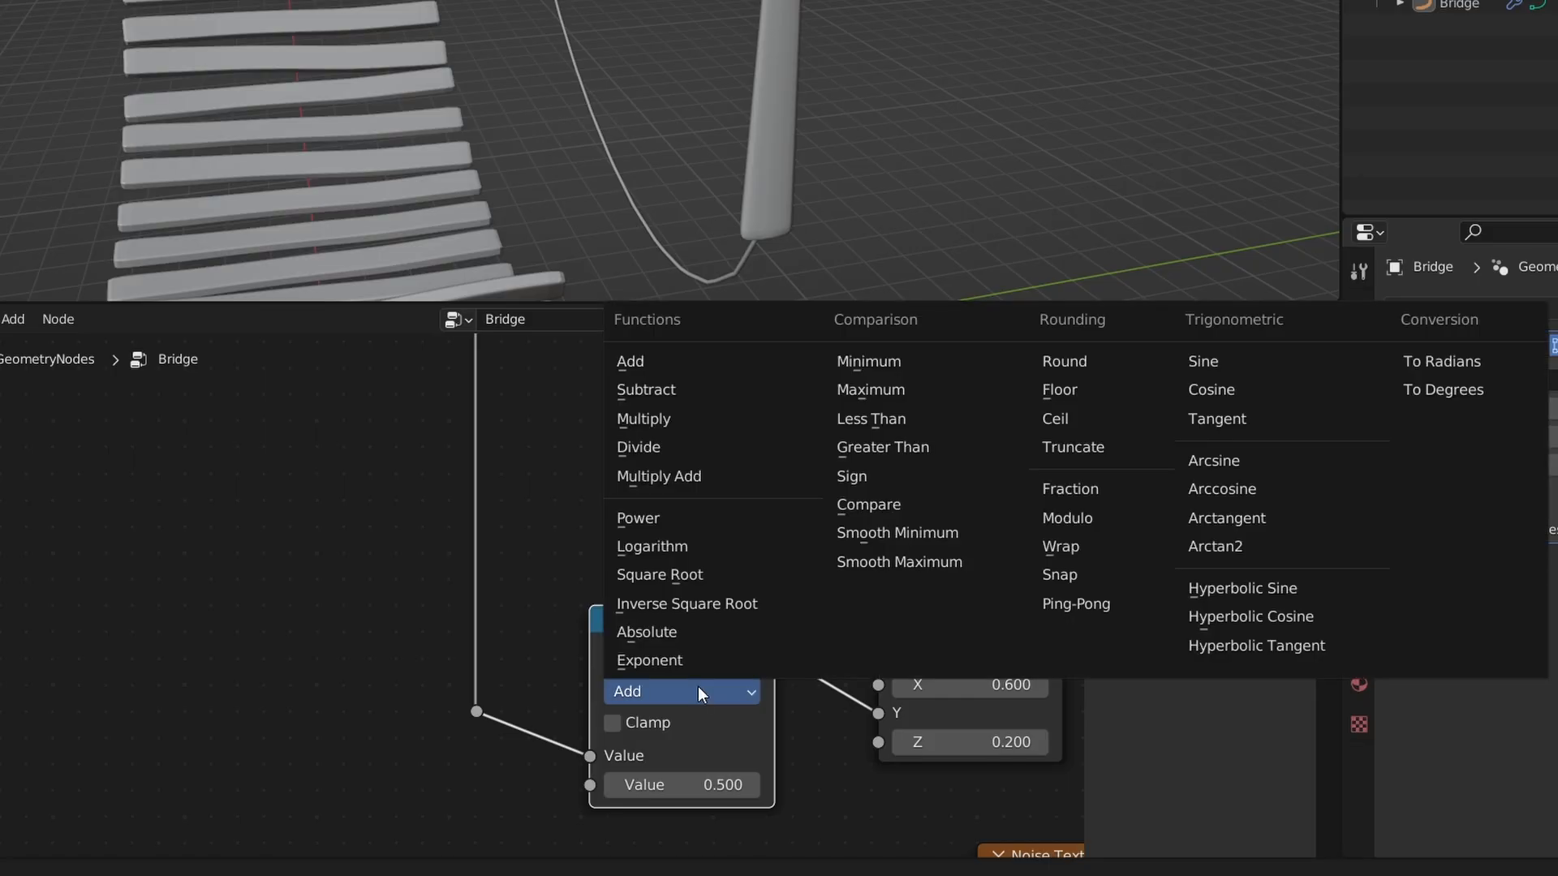
click(672, 425)
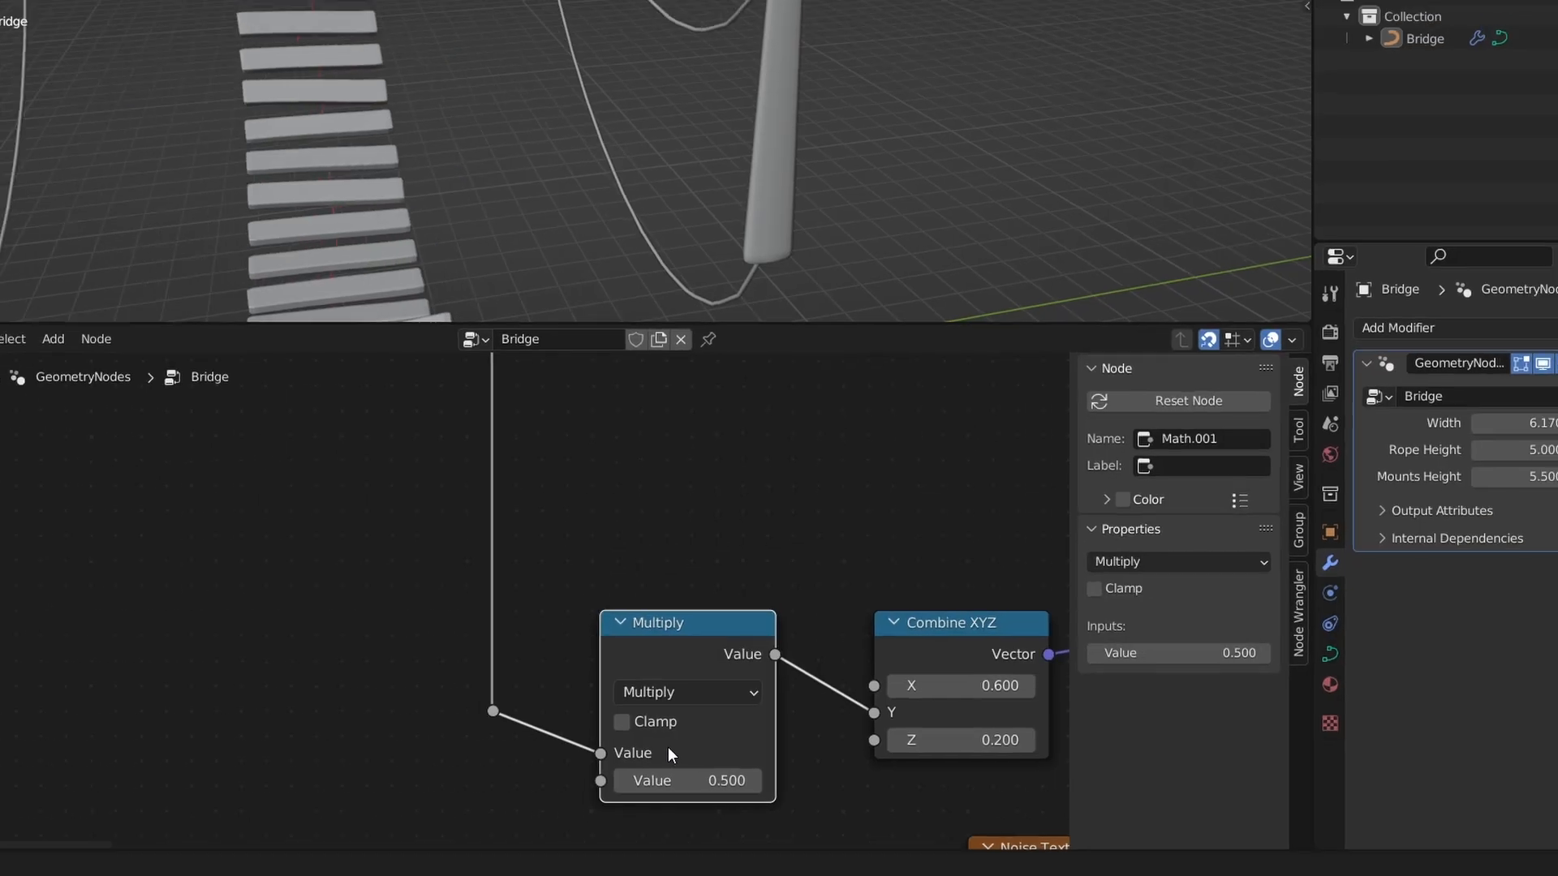
Set the Multiply node's second value to 2.5 and check how far the planks overhang the ropes.
drag(676, 784, 739, 771)
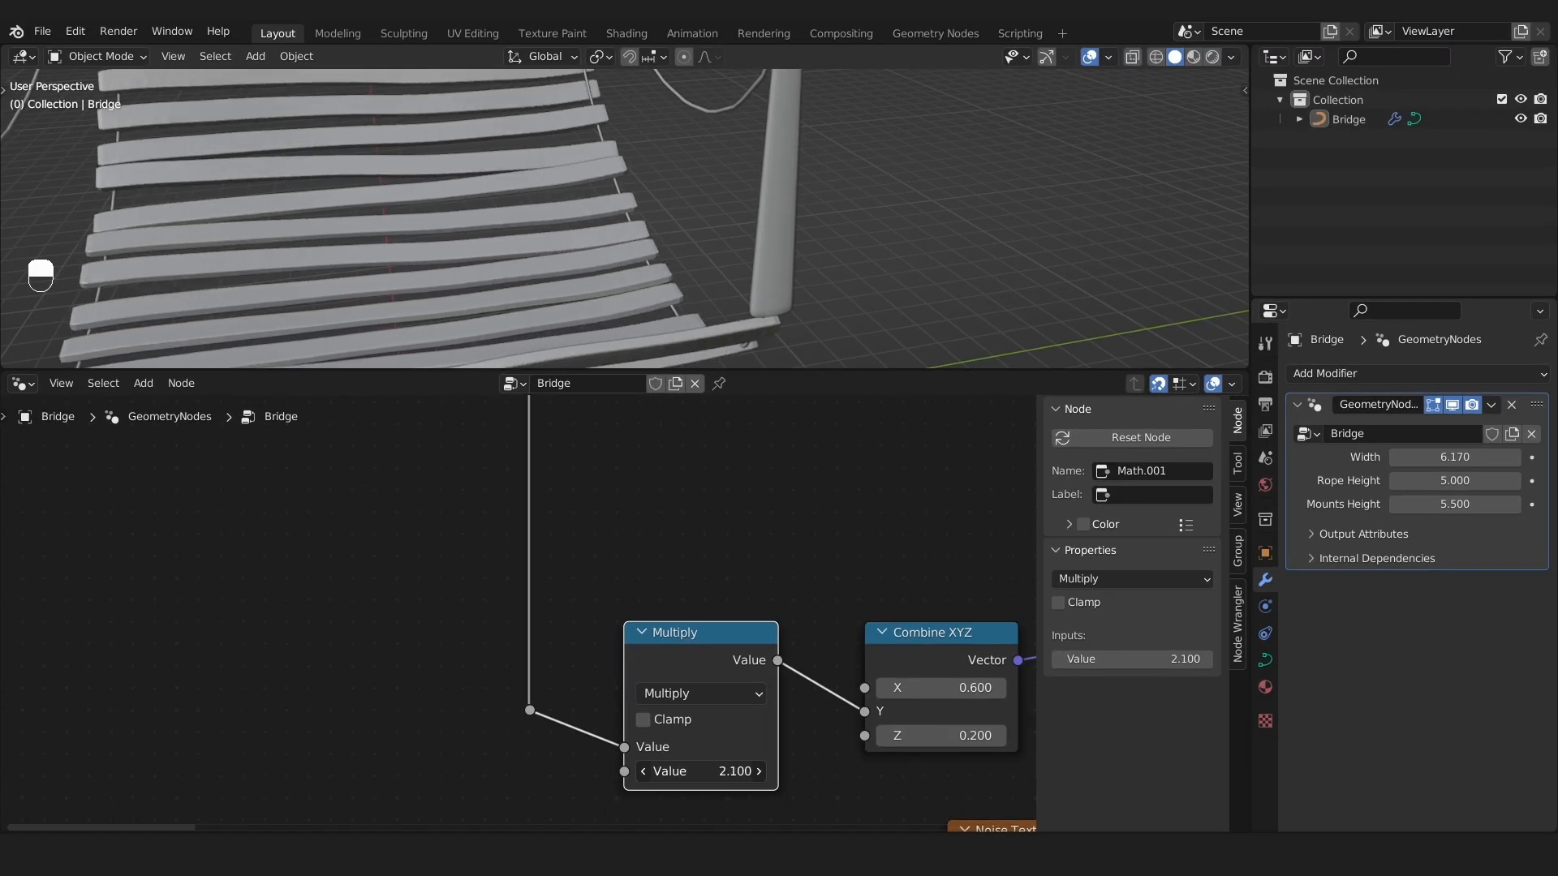
click(701, 770)
text(2.5)
key(Return)
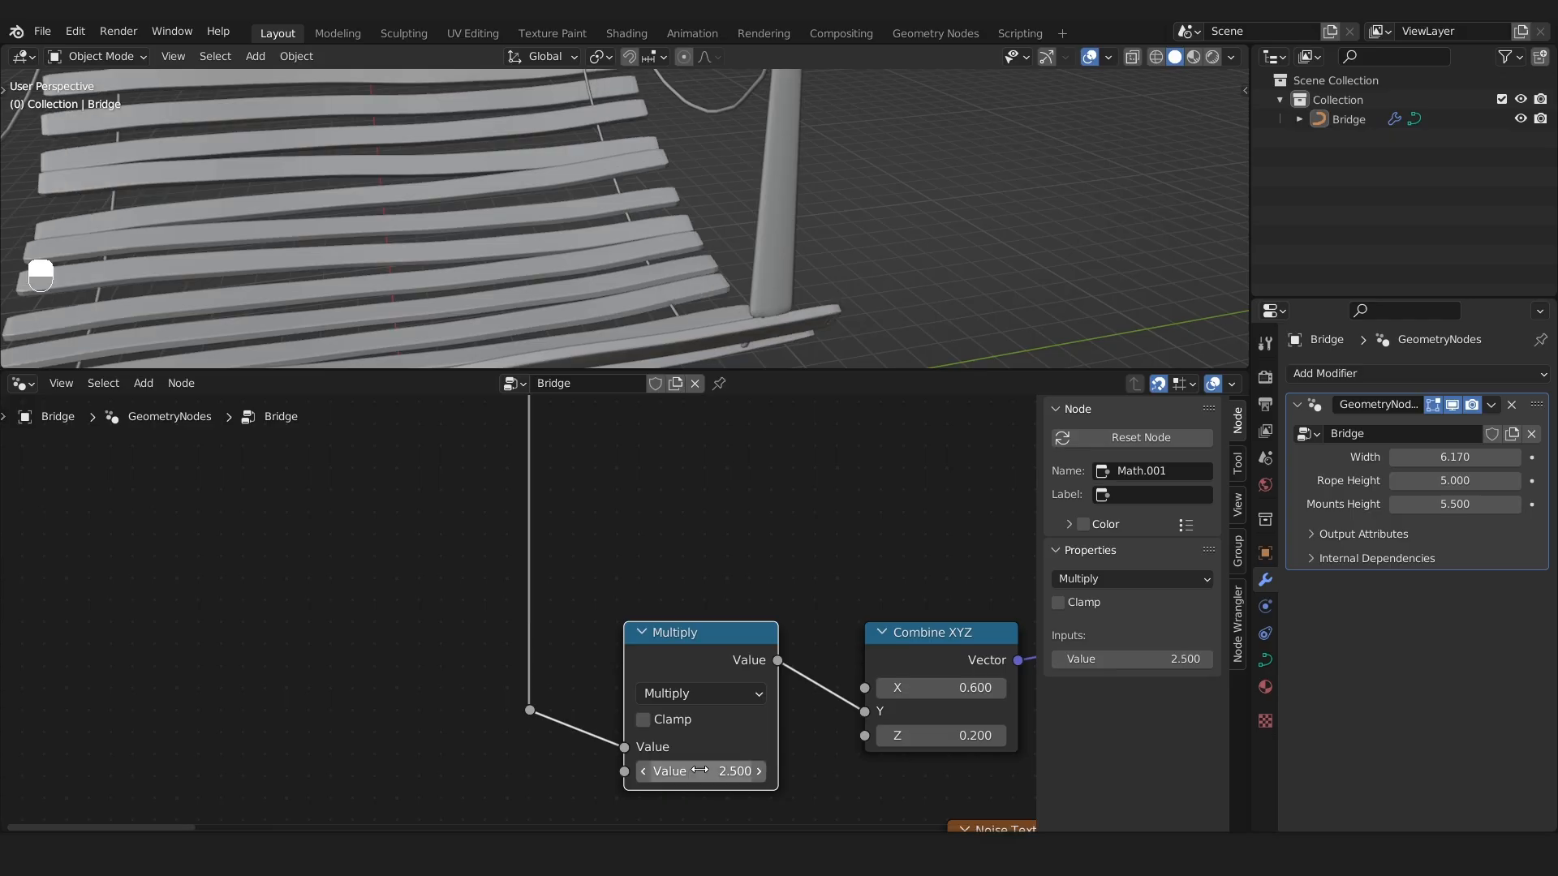
scroll(740, 269, down, 4)
alt+drag(740, 270, 600, 284)
Set the Multiply node's second value to 2.2 and shift the node slightly toward the Combine XYZ node.
double_click(715, 770)
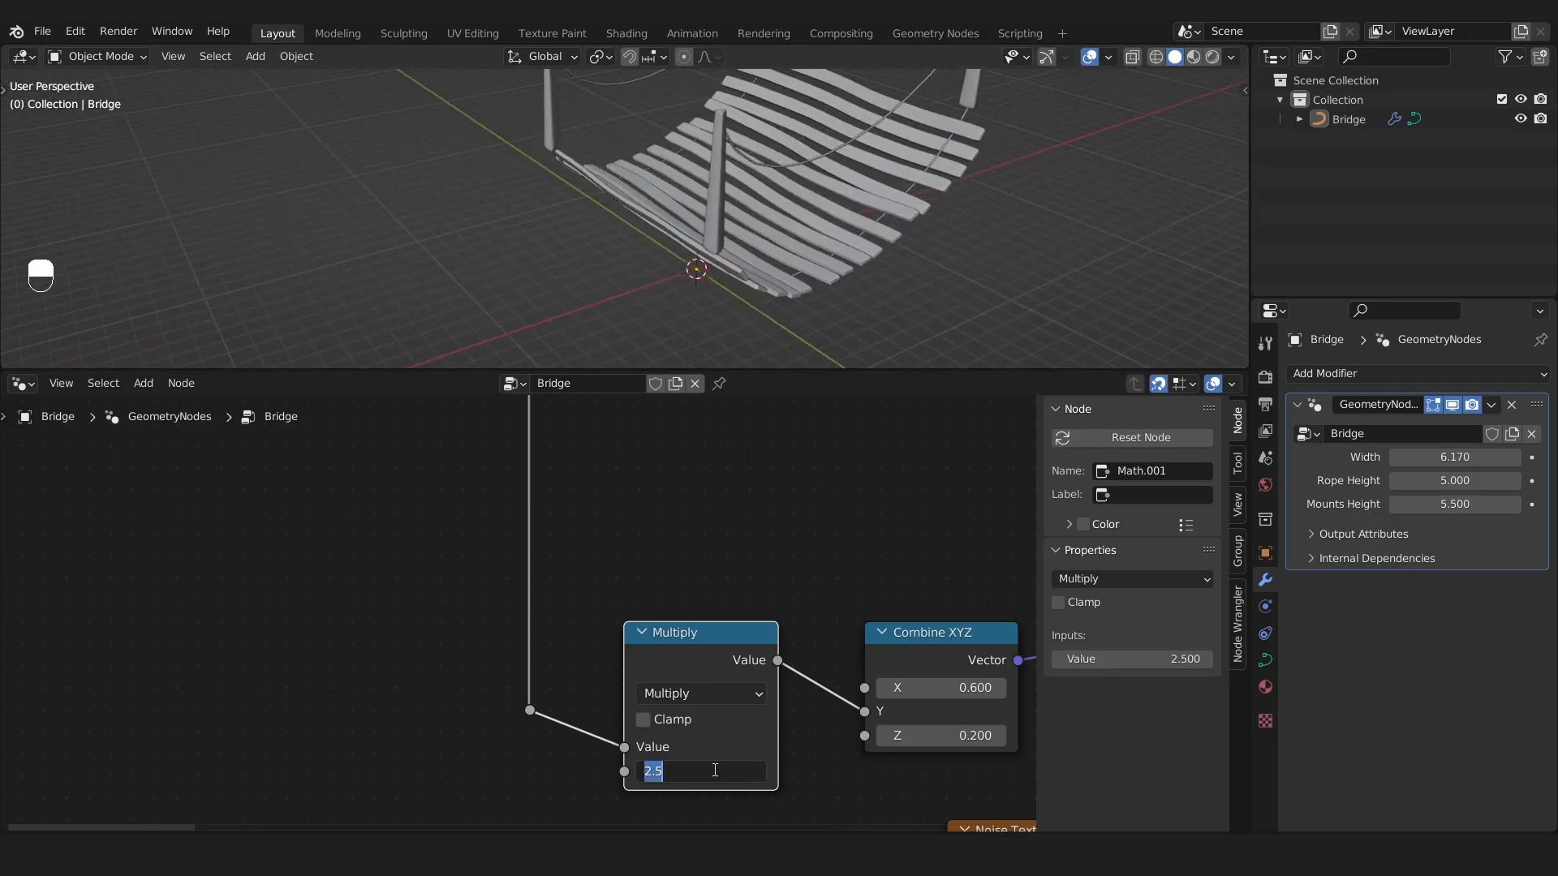
text(2)
key(Return)
double_click(708, 771)
text(2.2)
key(Return)
alt+drag(846, 243, 892, 233)
drag(713, 655, 730, 653)
Try narrower bridge widths in the modifier and settle on a Width of 3.5.
scroll(973, 143, down, 3)
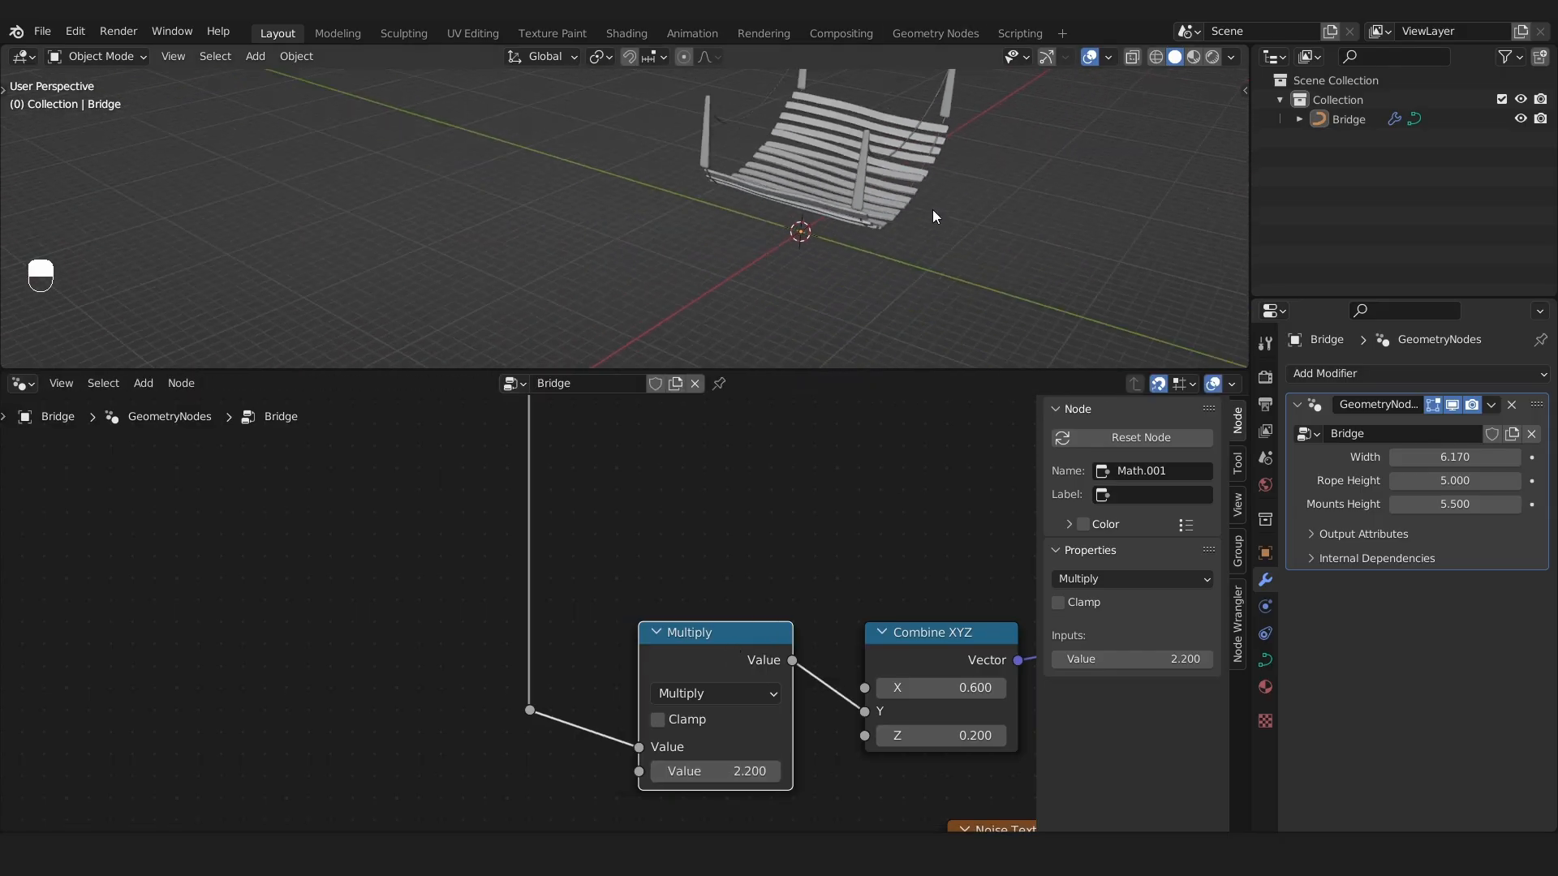
alt+shift+drag(976, 158, 915, 244)
alt+drag(916, 243, 935, 245)
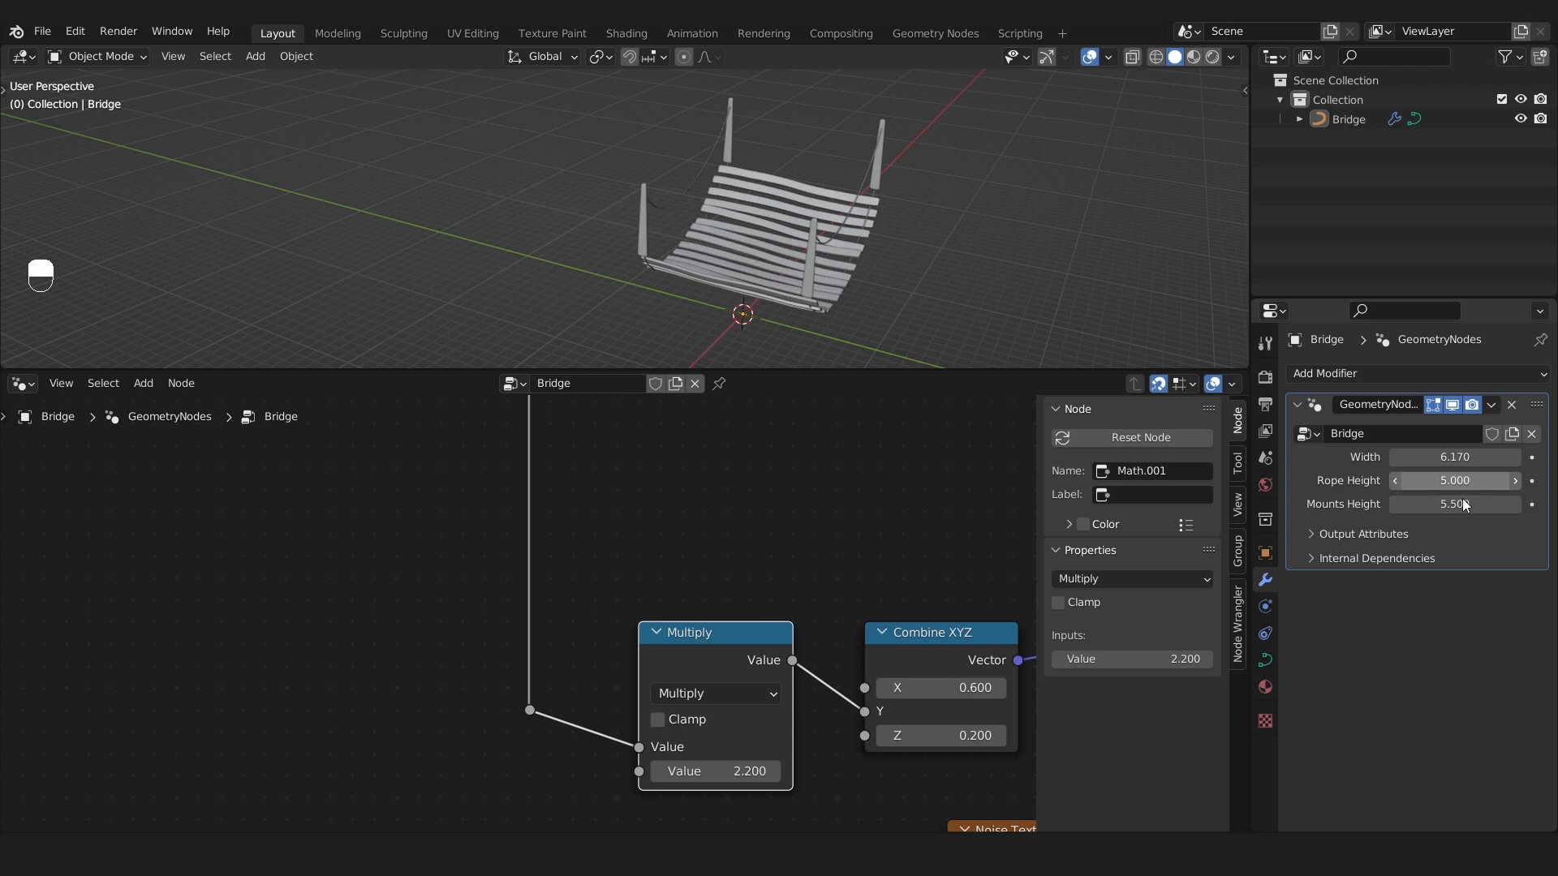
drag(1457, 457, 1336, 457)
scroll(958, 236, up, 3)
alt+drag(957, 236, 771, 325)
mouse_move(1461, 457)
mouse_down()
mouse_move(1416, 457)
mouse_move(1465, 457)
mouse_up()
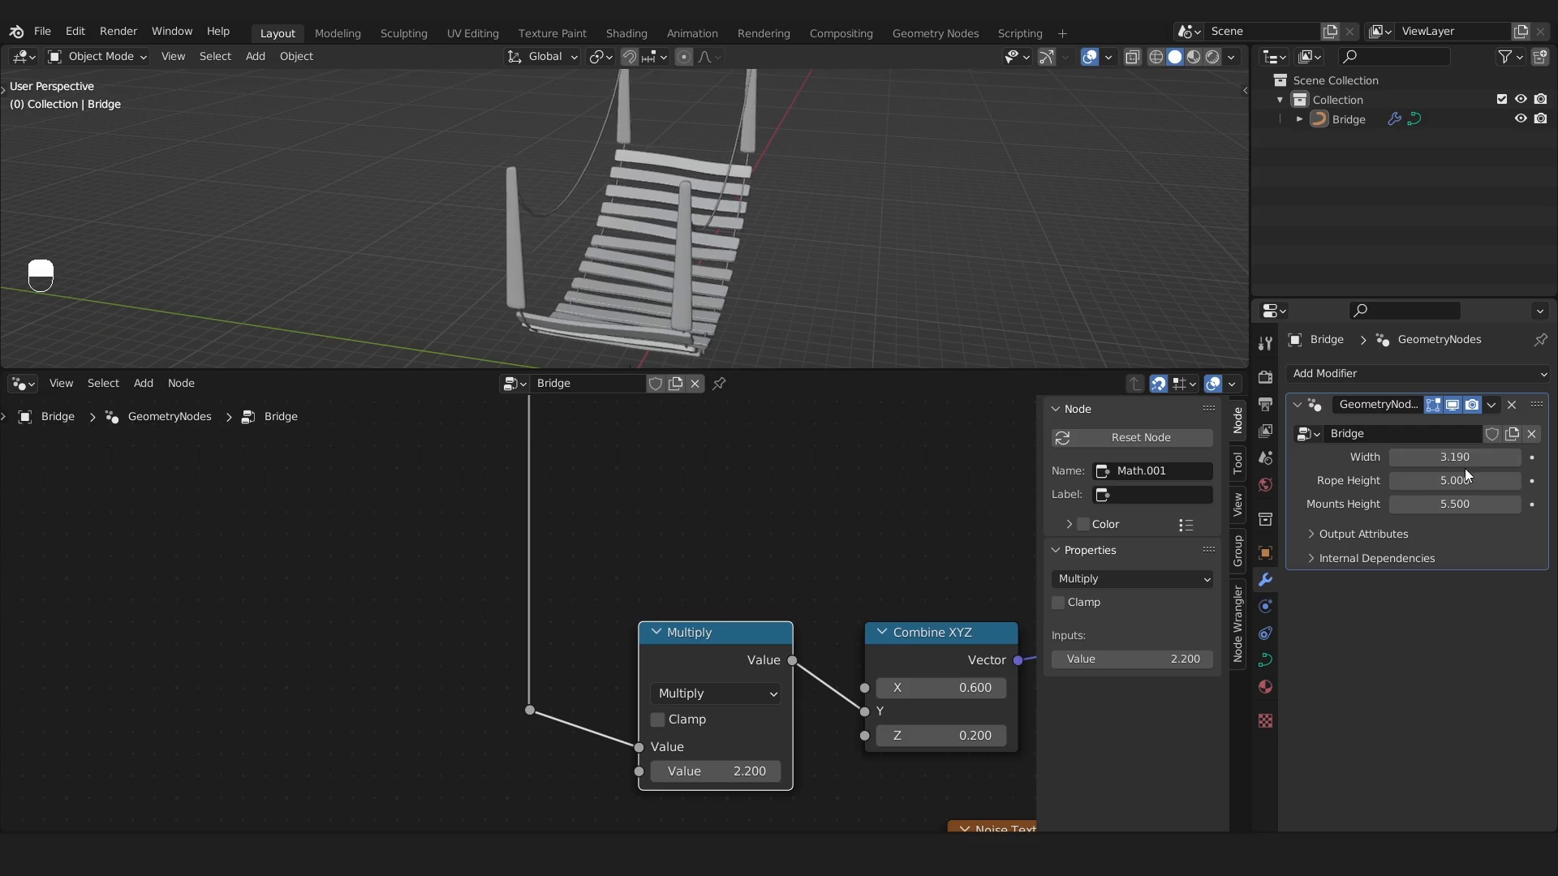
click(1469, 457)
text(3.5)
key(Return)
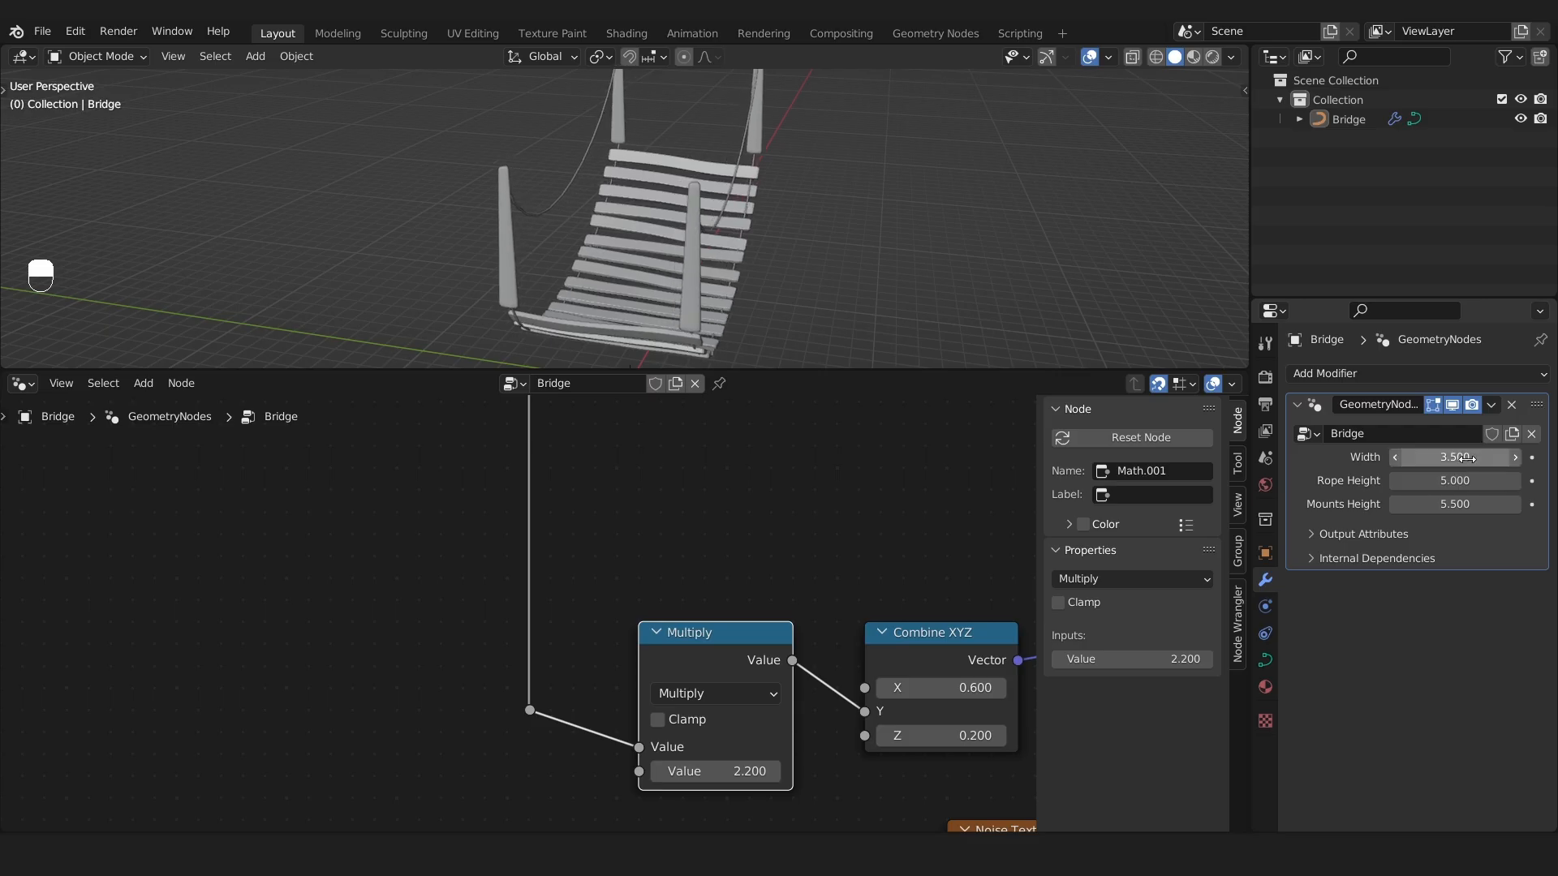
mouse_move(776, 299)
alt+mouse_down()
mouse_move(983, 277)
mouse_move(579, 260)
mouse_move(700, 323)
mouse_move(830, 305)
mouse_move(789, 308)
alt+mouse_up()
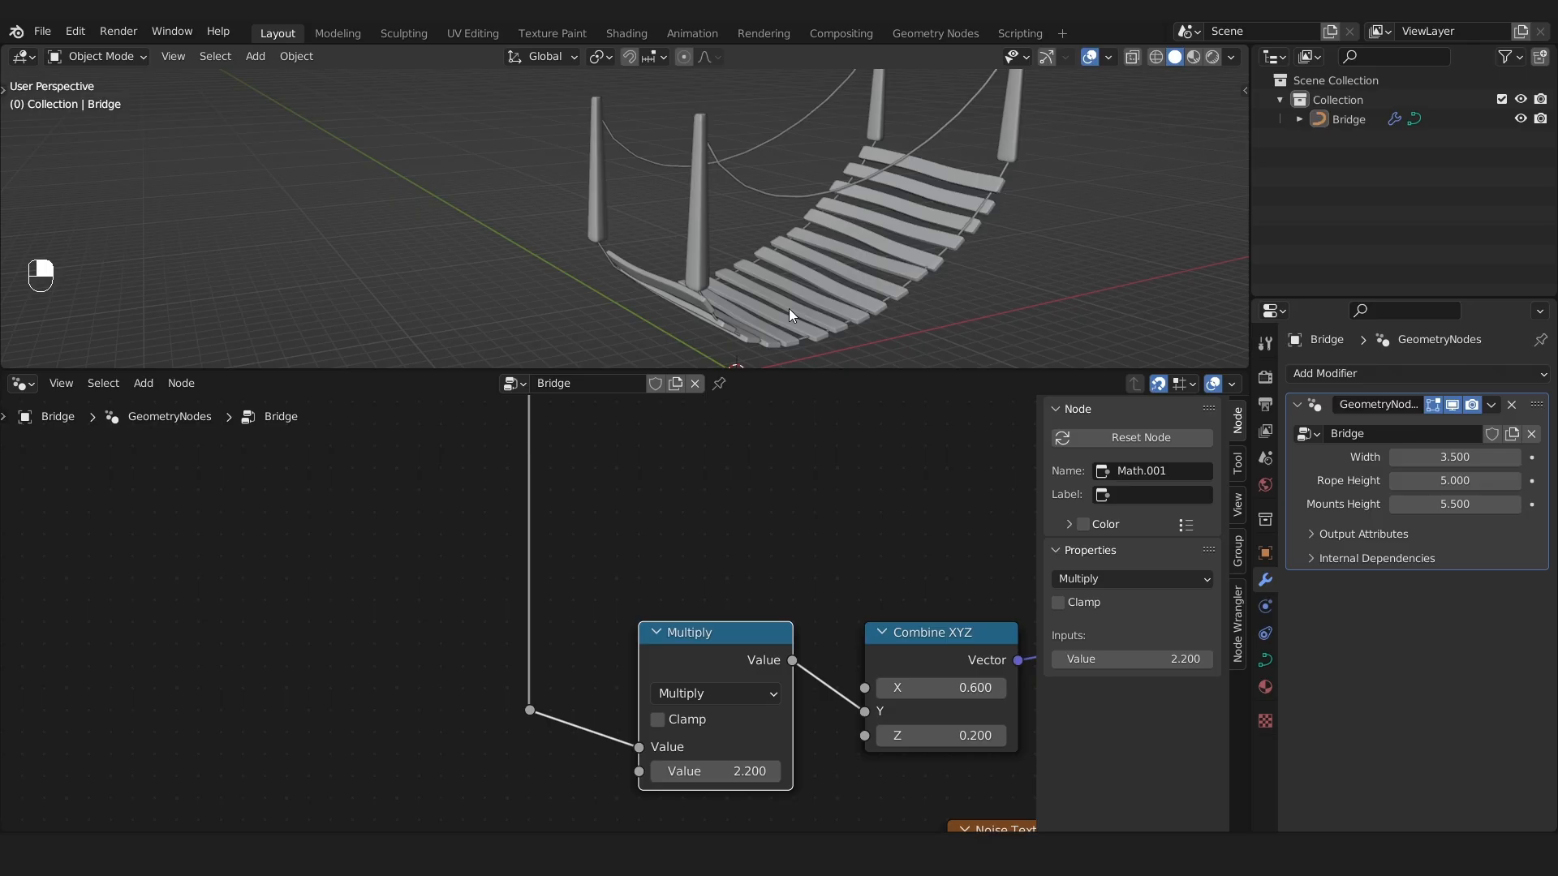
Set the Count of the planks' Curve to Points node to 24.
scroll(812, 568, down, 3)
ctrl+scroll(761, 628, right, 8)
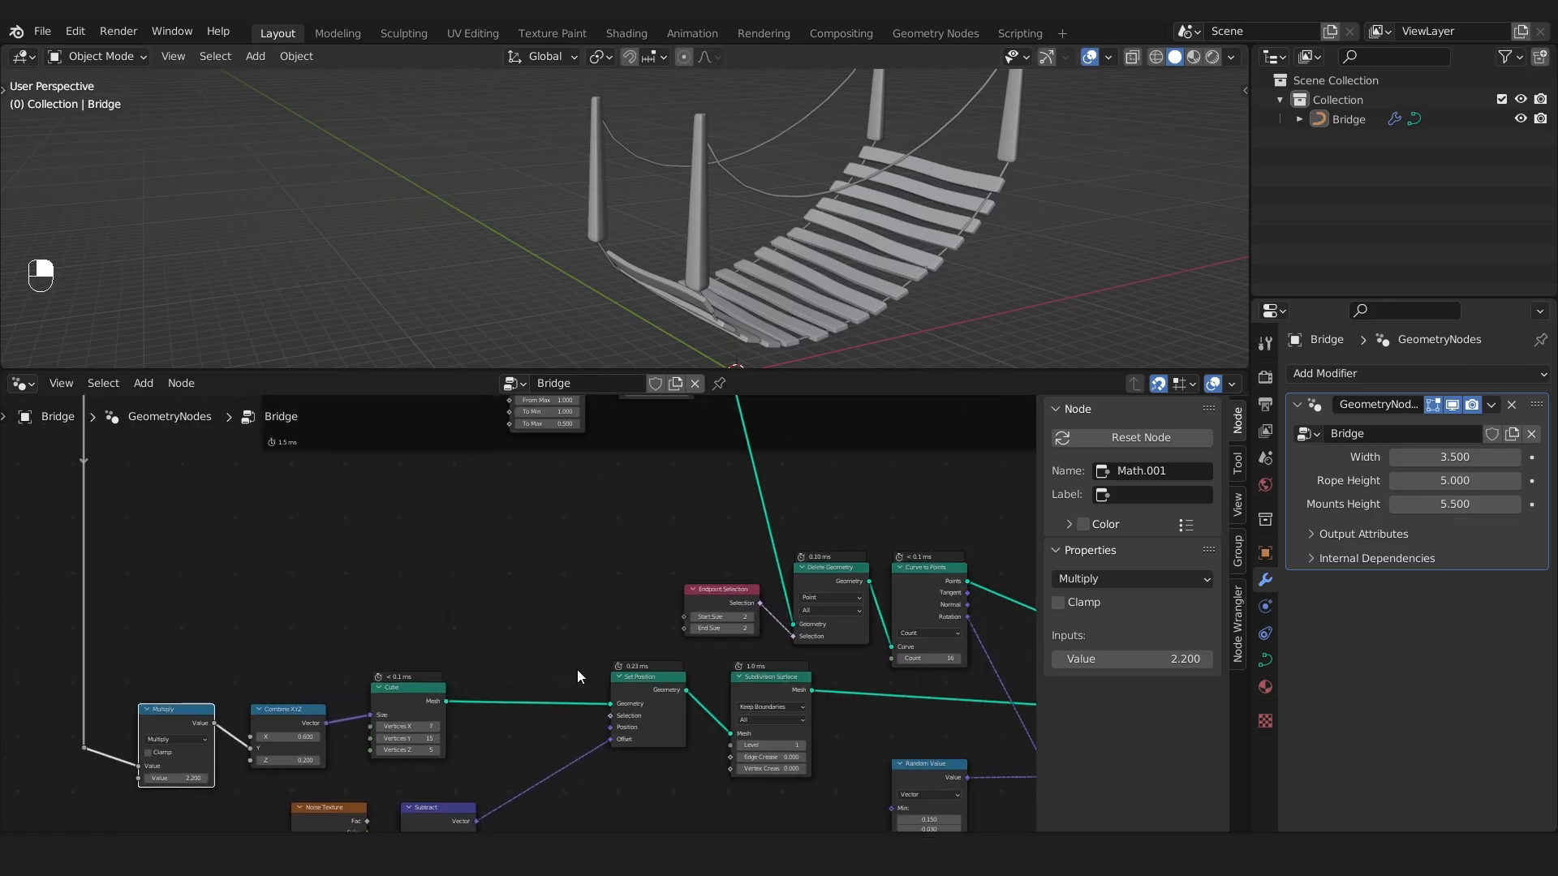
scroll(739, 637, up, 2)
scroll(737, 677, up, 1)
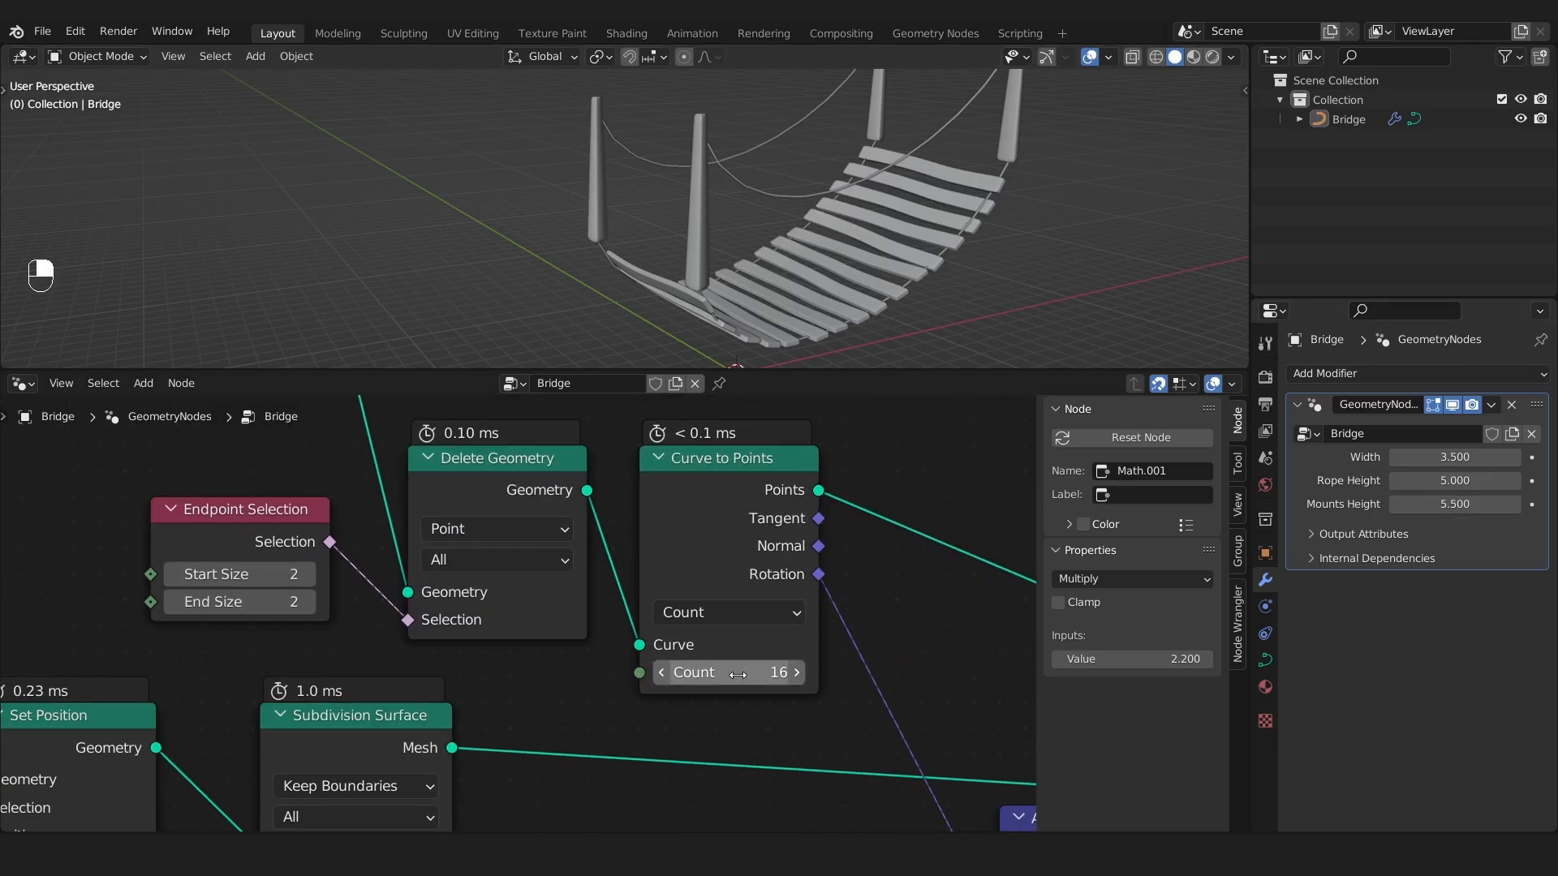
mouse_move(736, 677)
mouse_down()
mouse_move(685, 677)
mouse_move(778, 677)
mouse_move(754, 678)
mouse_up()
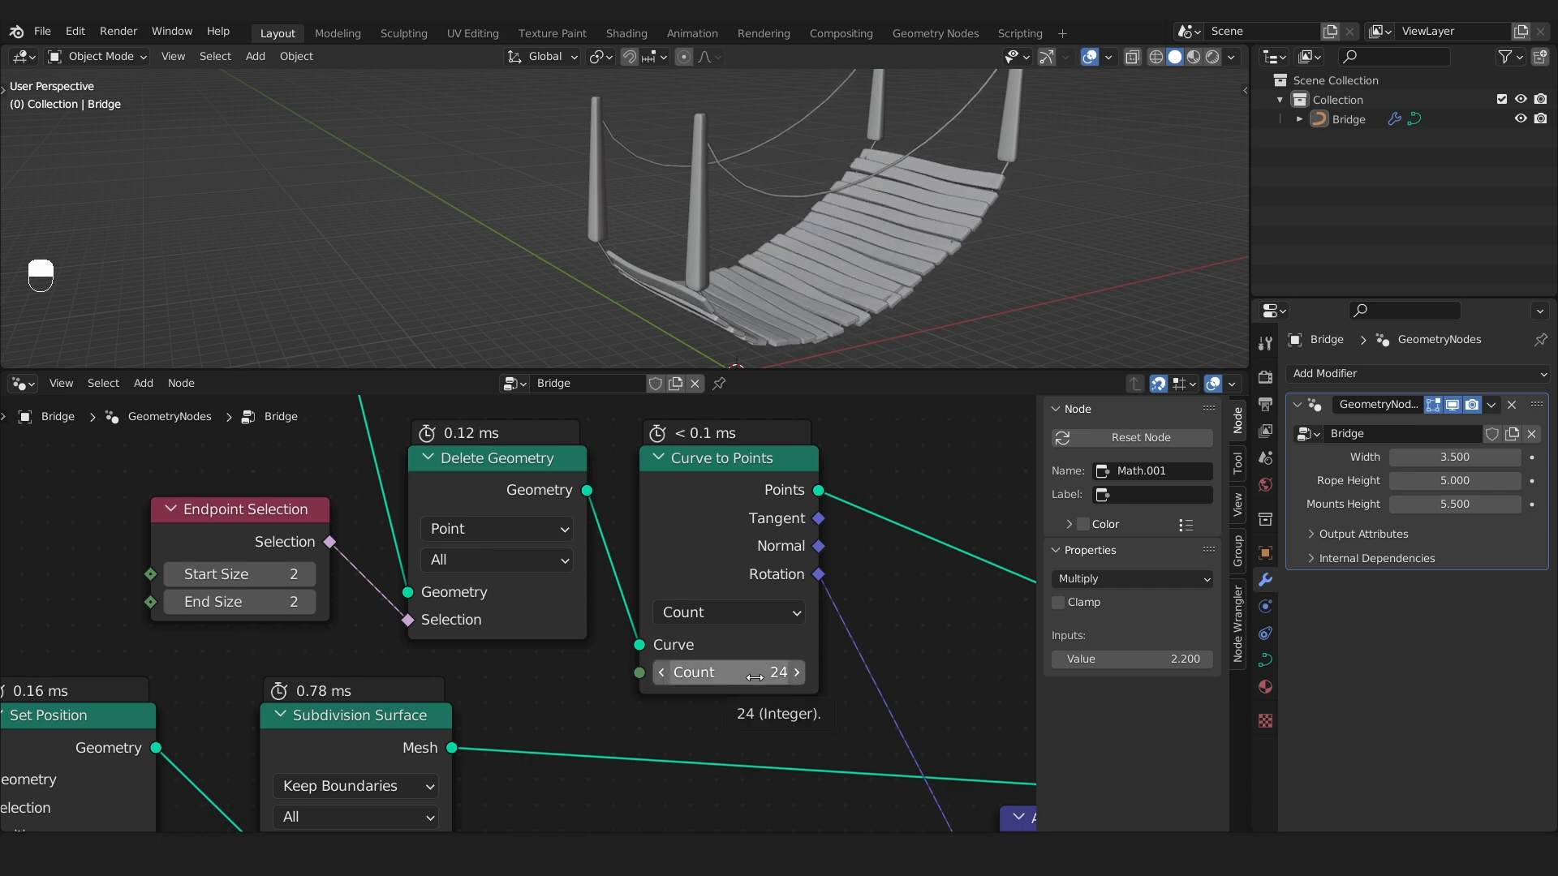
Add a new input named Boards Count to the Bridge node group below Mounts Height.
scroll(747, 677, down, 5)
scroll(377, 612, up, 3)
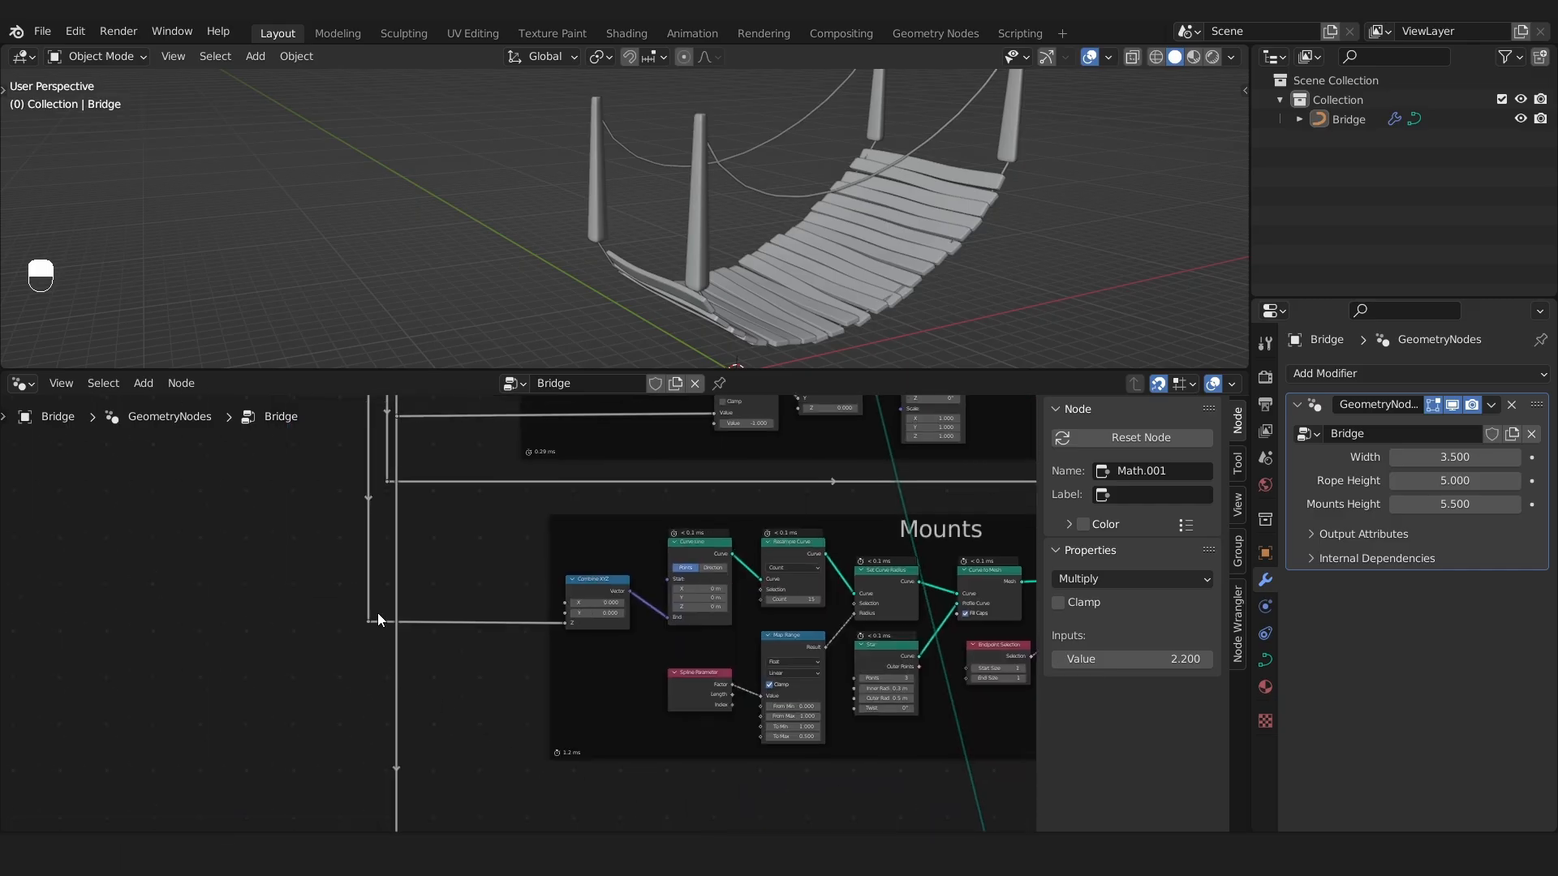
scroll(503, 445, up, 2)
scroll(381, 610, up, 3)
click(354, 587)
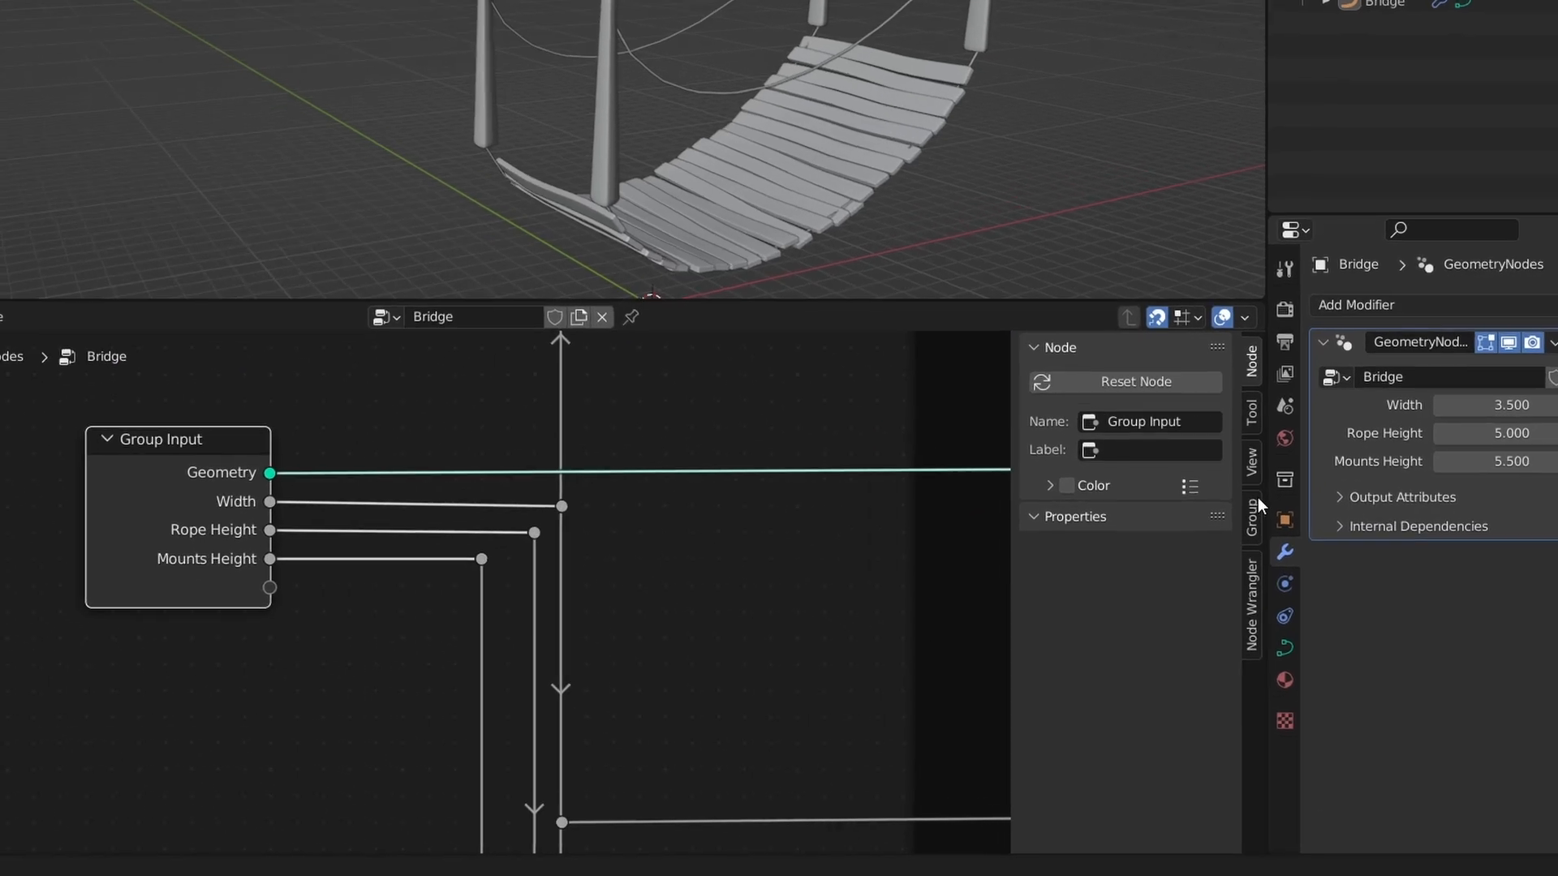
click(1238, 552)
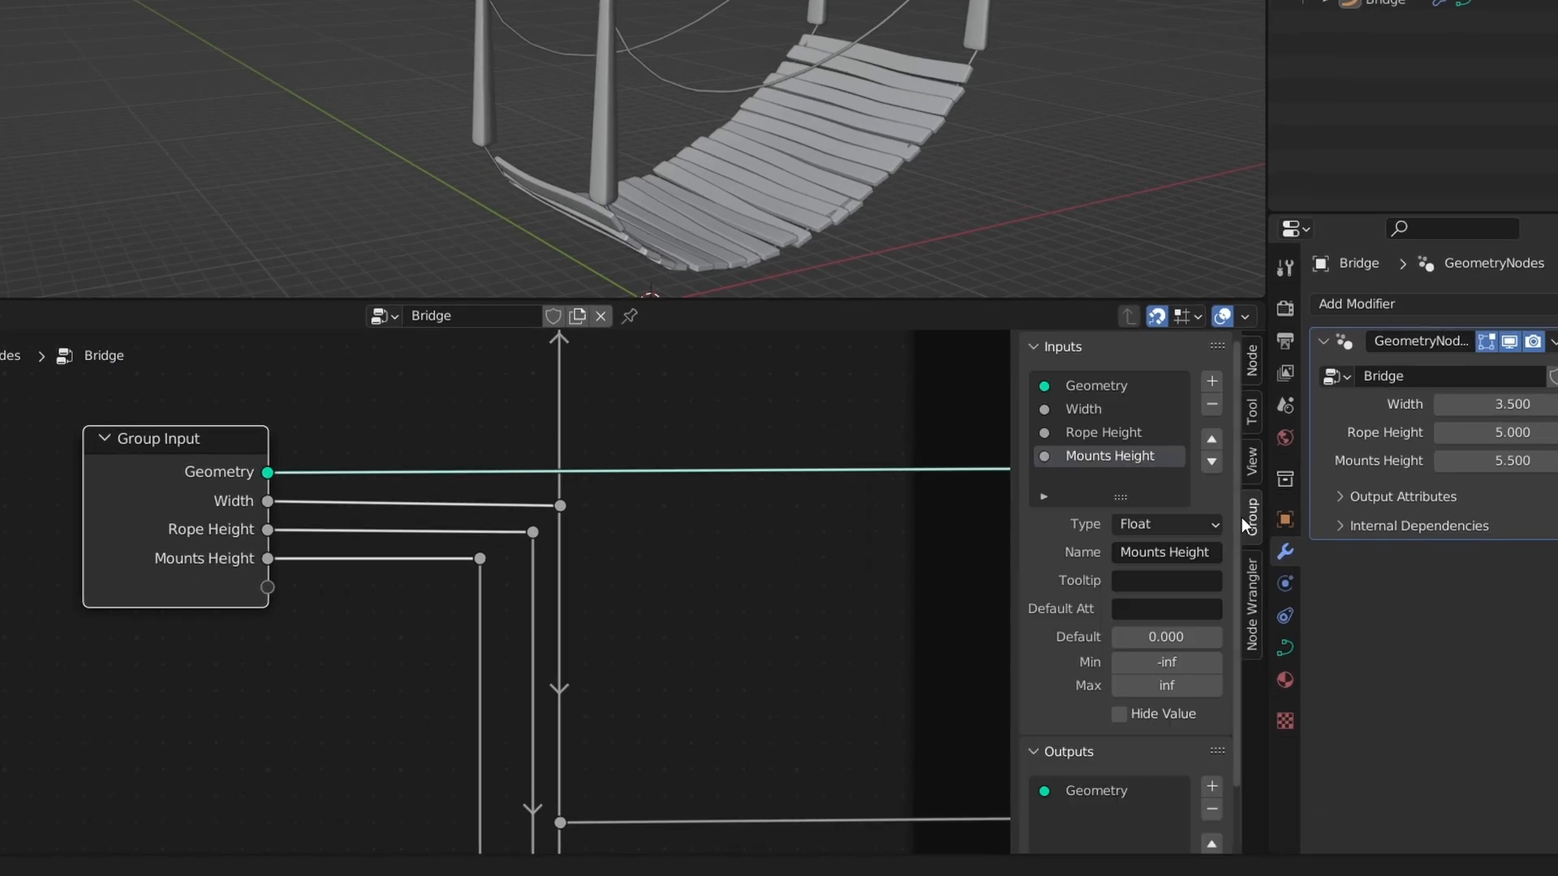
click(1209, 383)
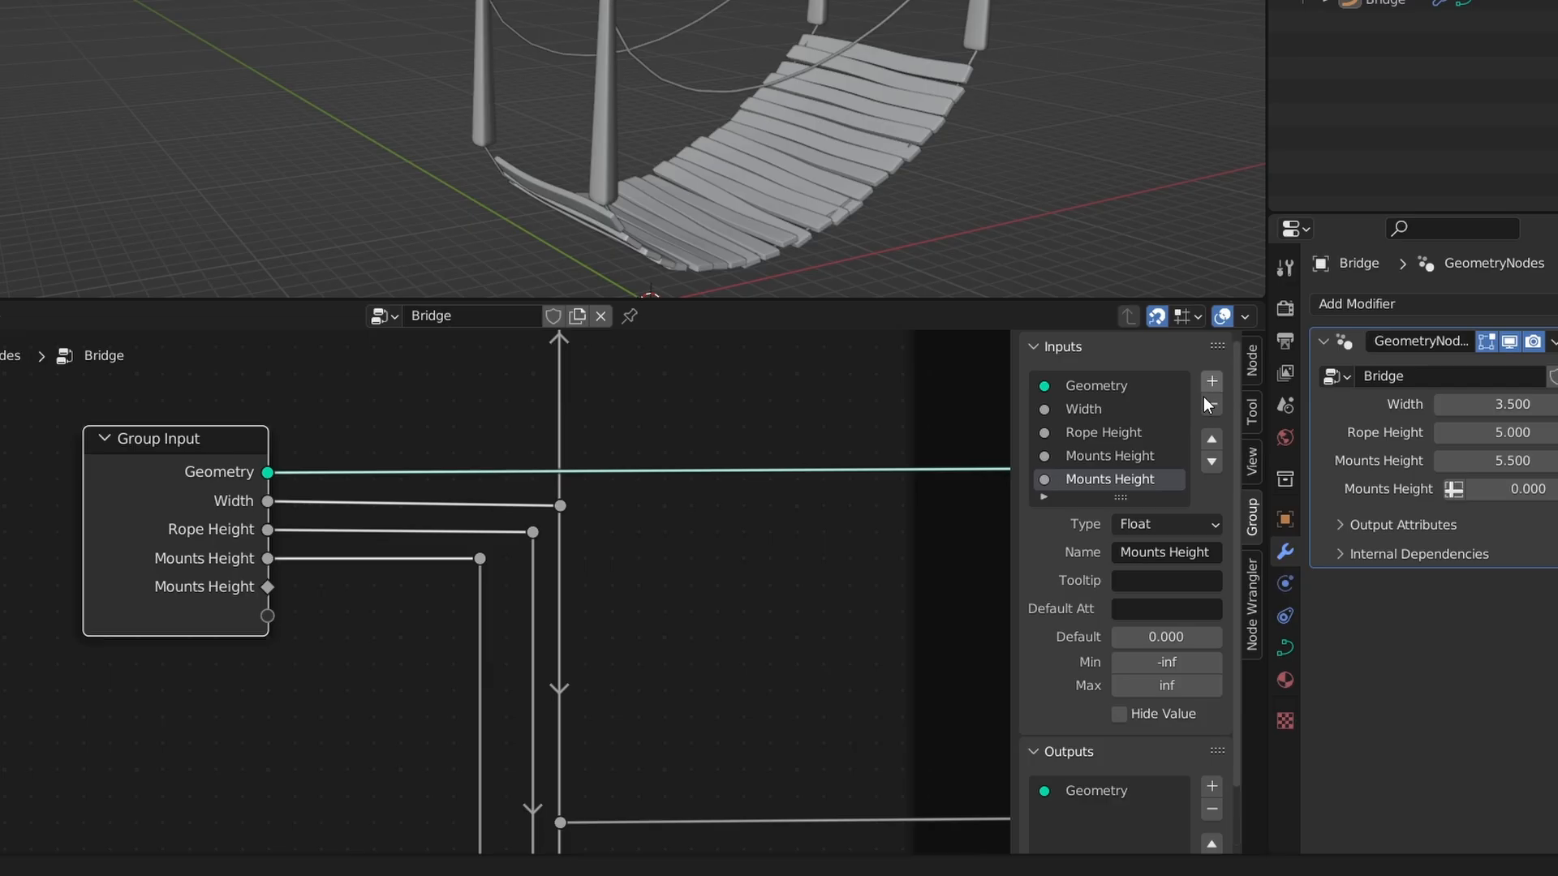
click(1140, 549)
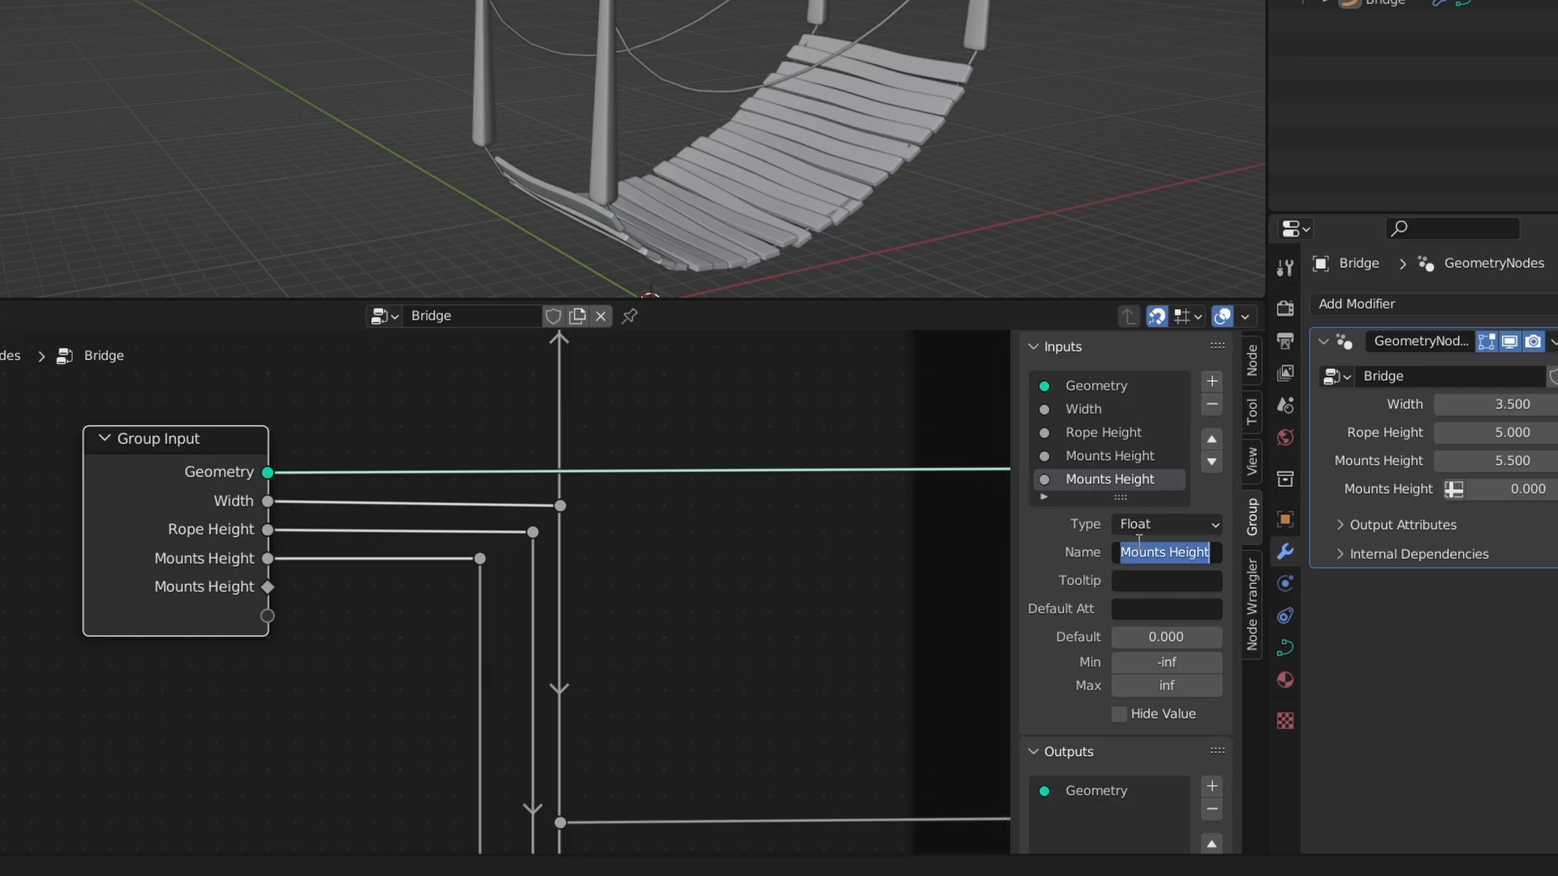
text(Boards)
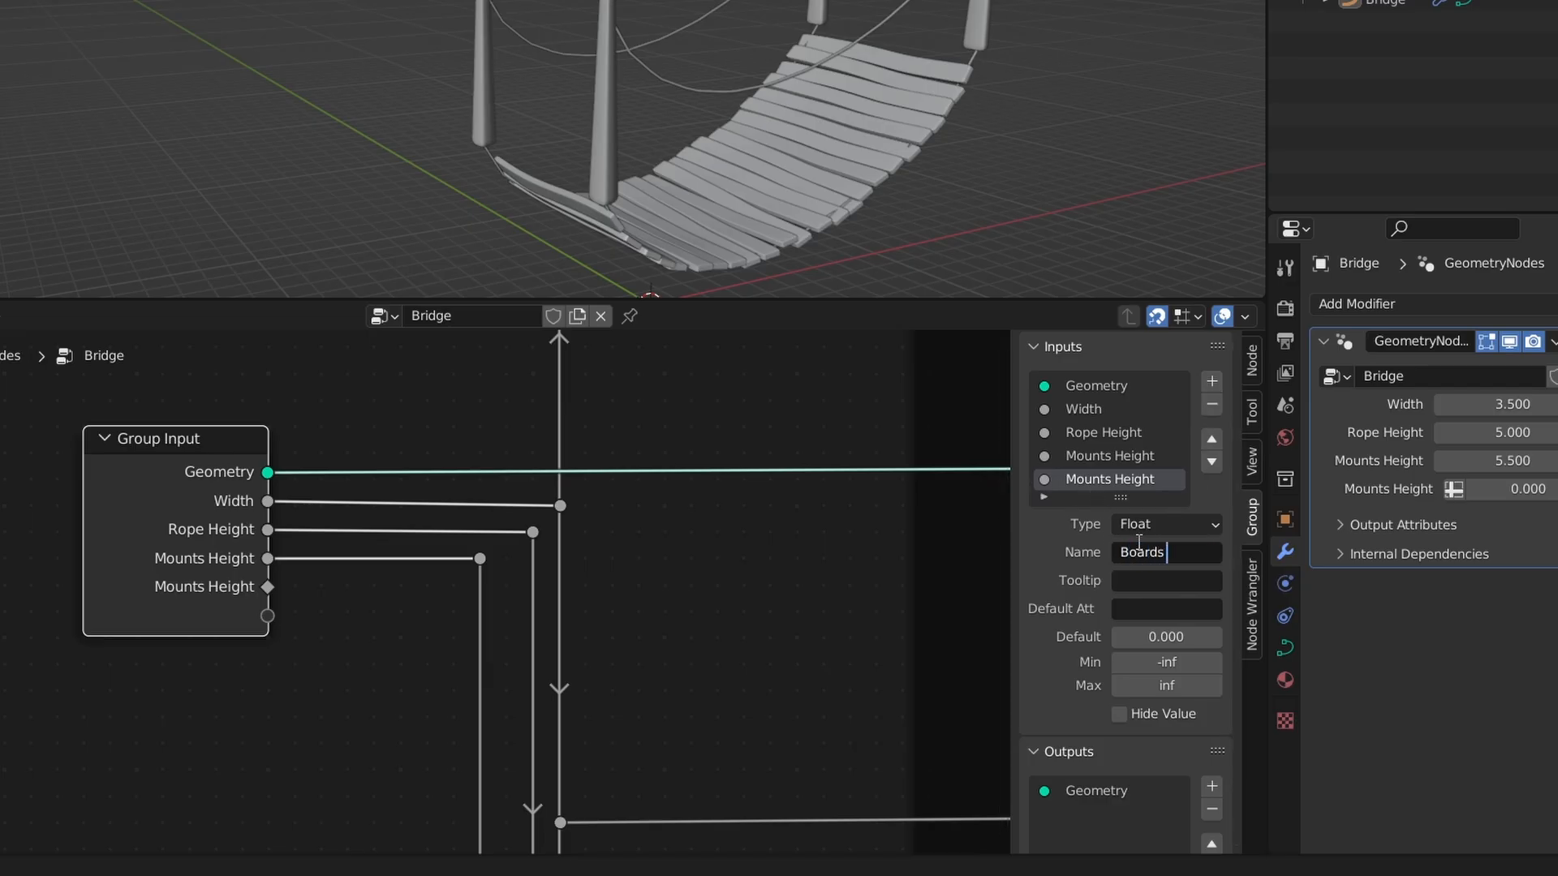
text( Count)
key(Return)
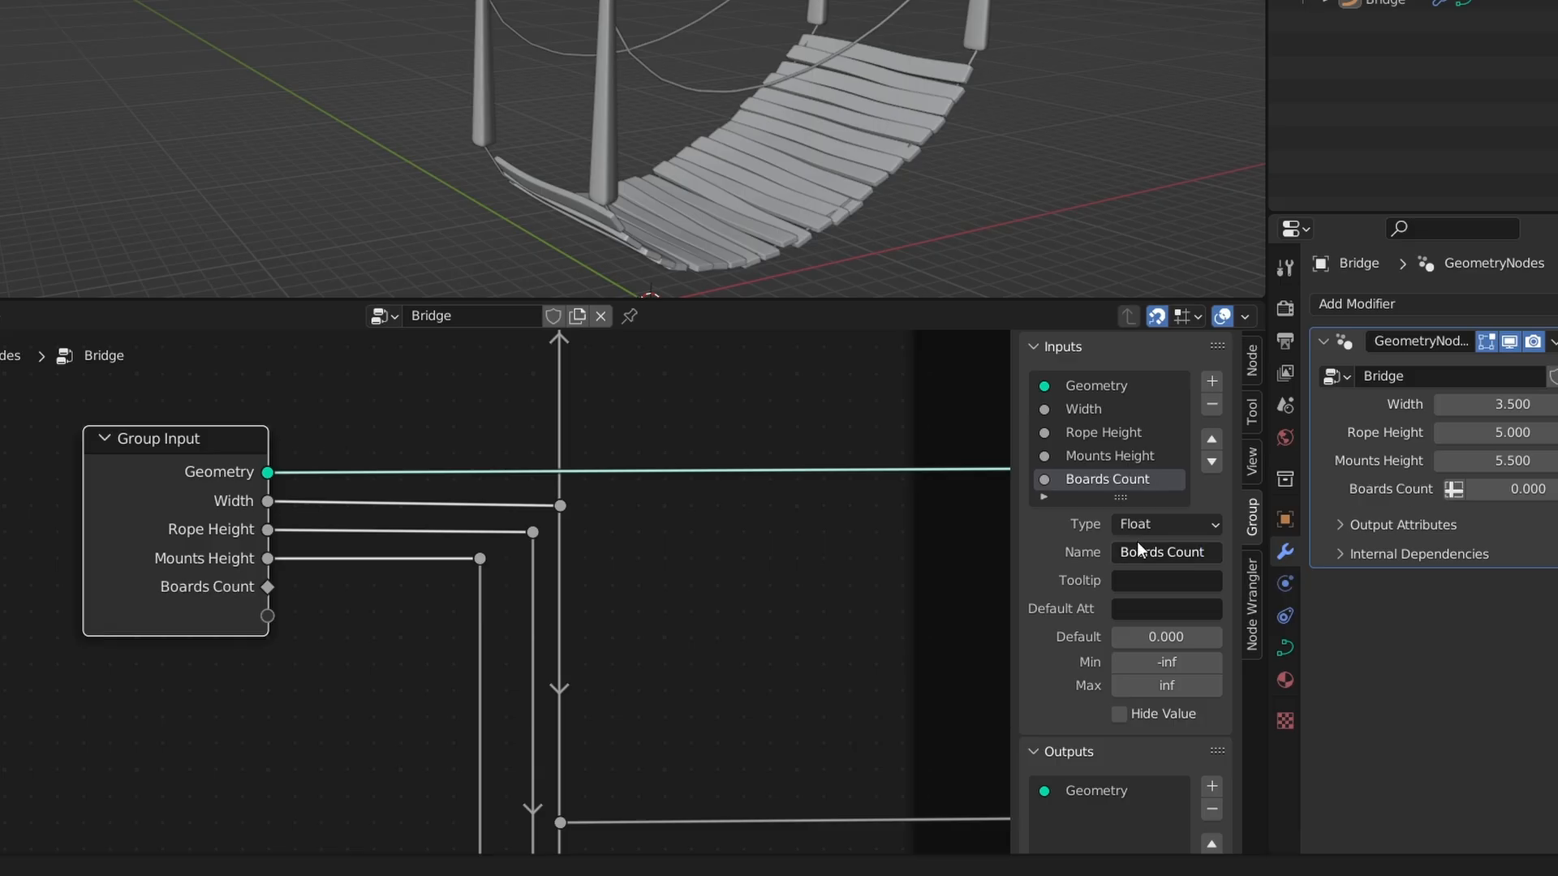
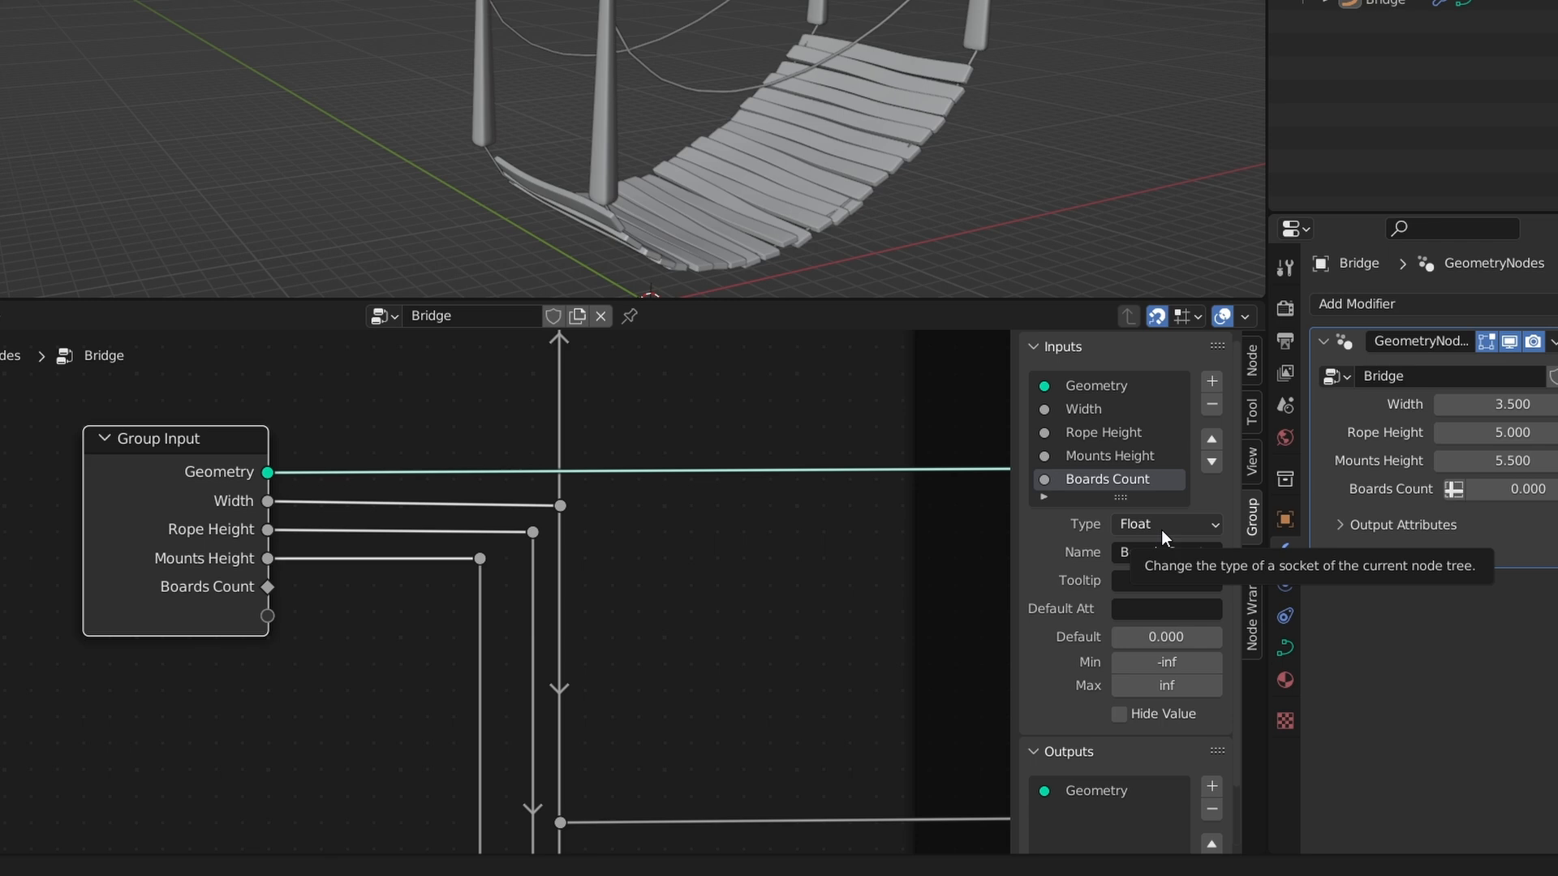
Change the Boards Count input's type to Integer and connect it to the Count of the planks' Curve to Points node.
click(1161, 526)
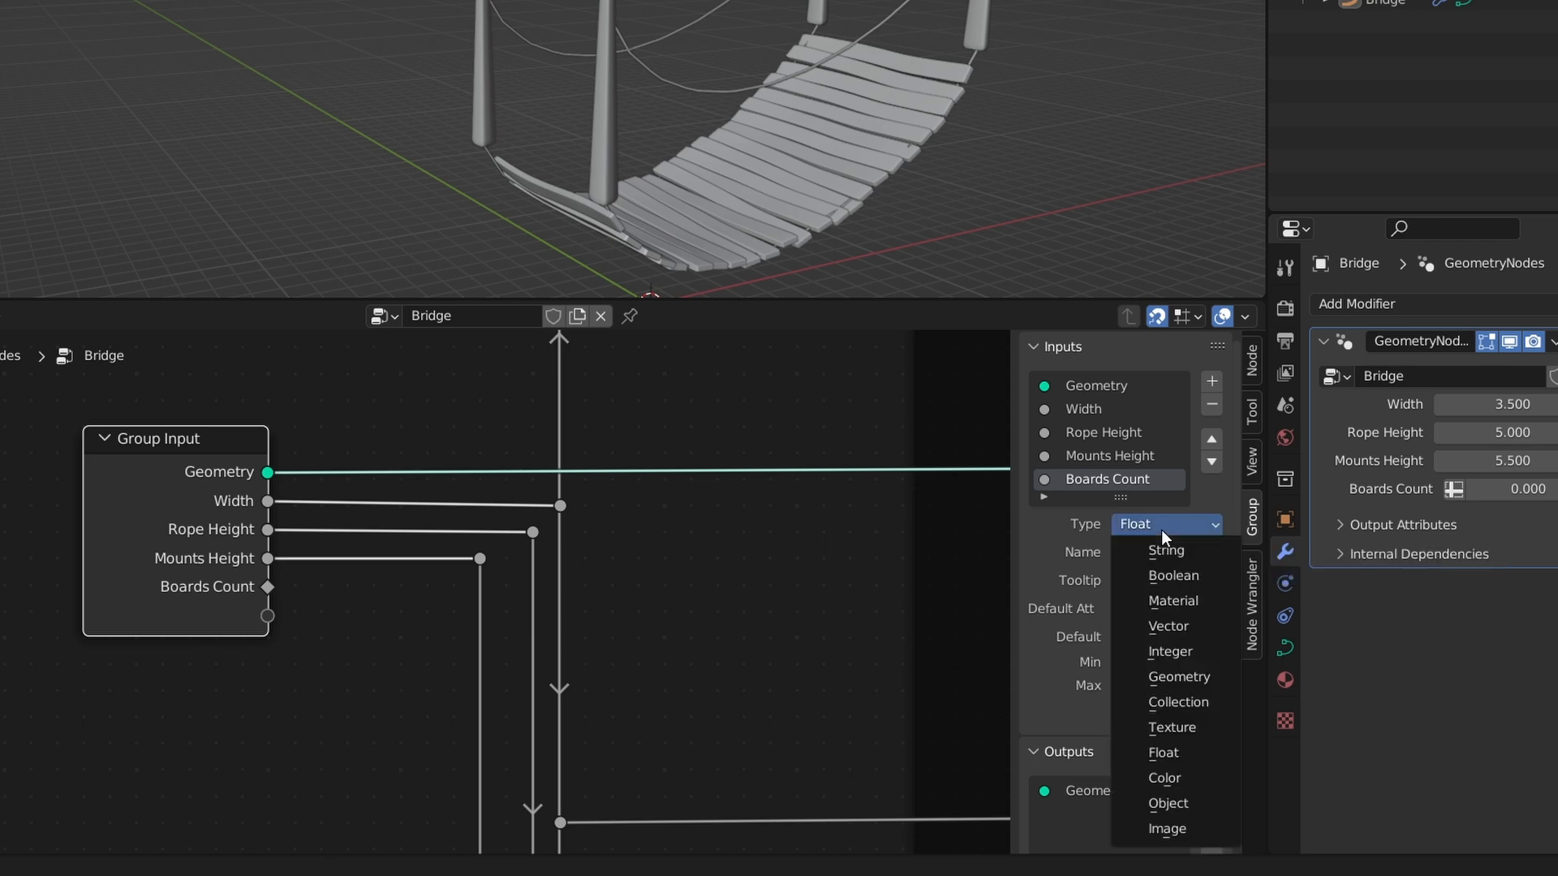
click(1199, 657)
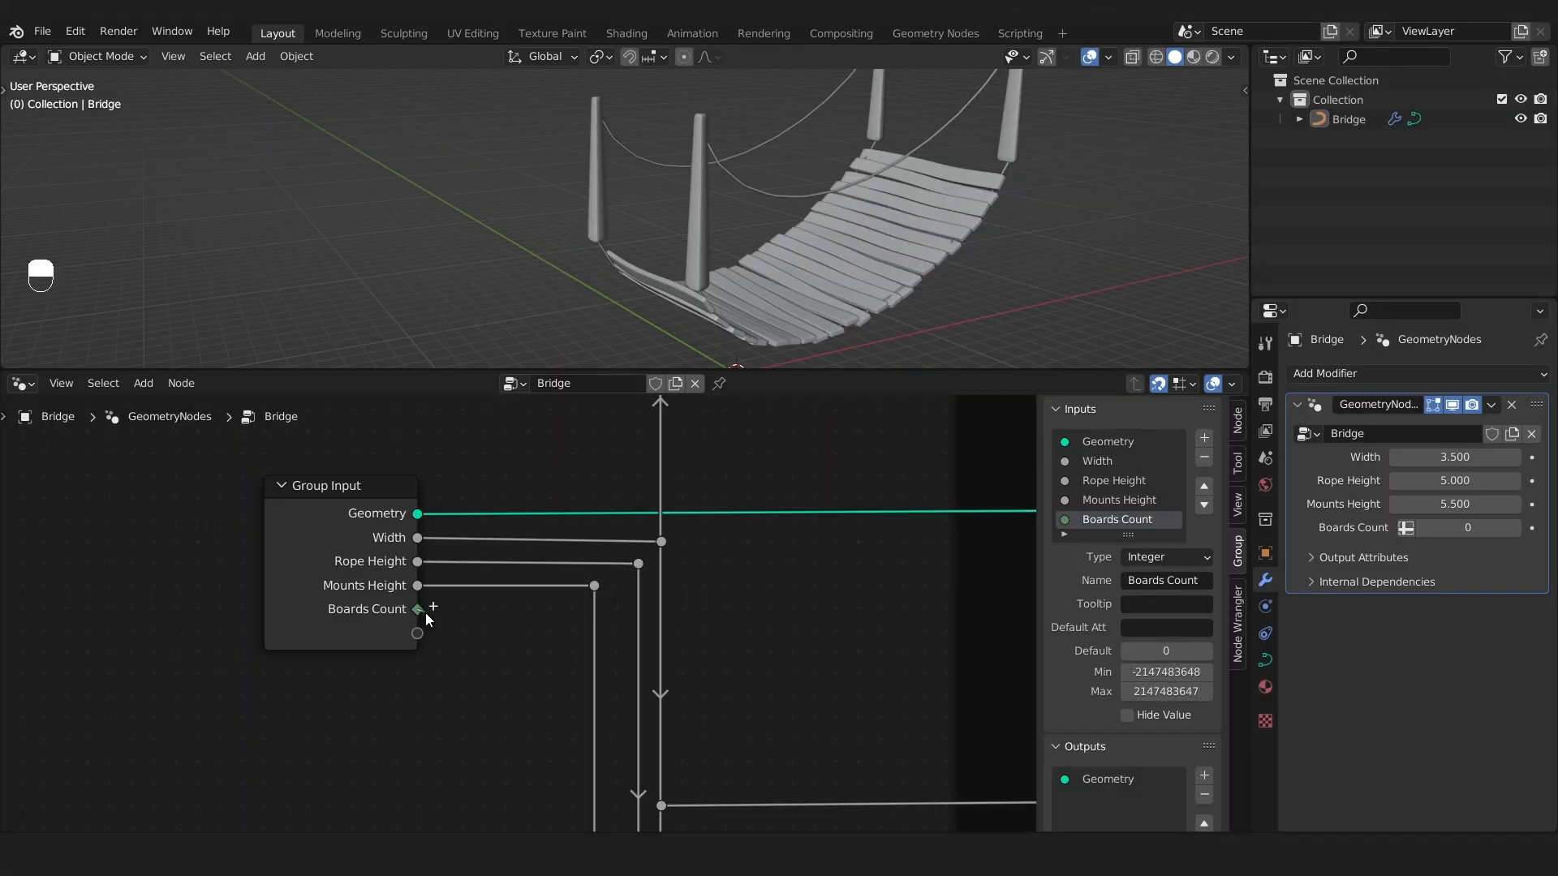
drag(267, 587, 718, 860)
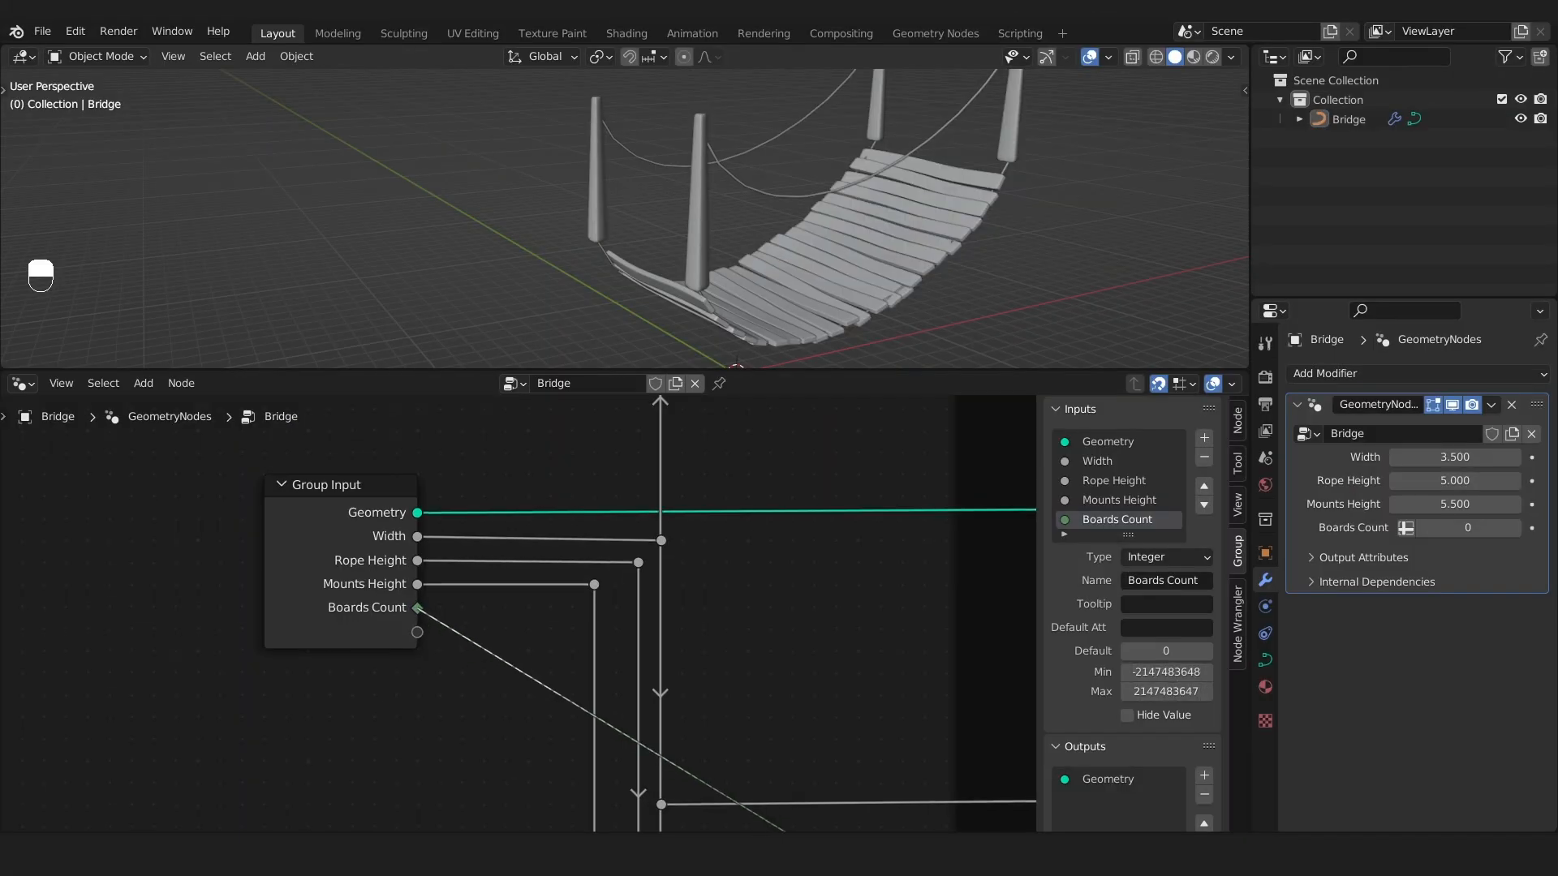
drag(816, 852, 757, 716)
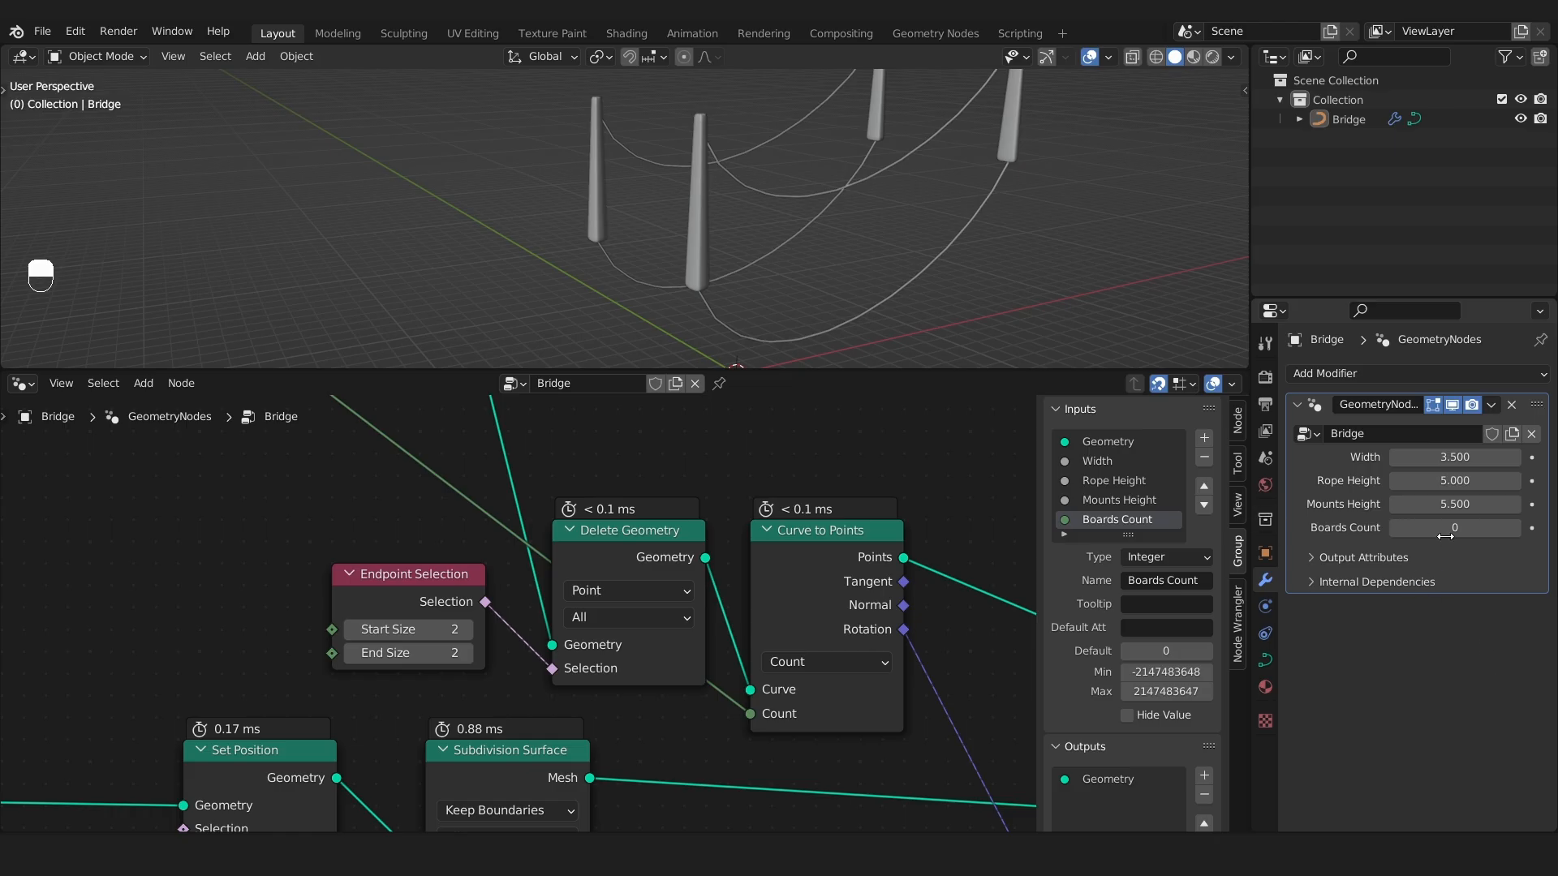
Raise Boards Count in the modifier to 15 and check the plank spacing from the side of the bridge.
click(1510, 528)
click(1510, 528)
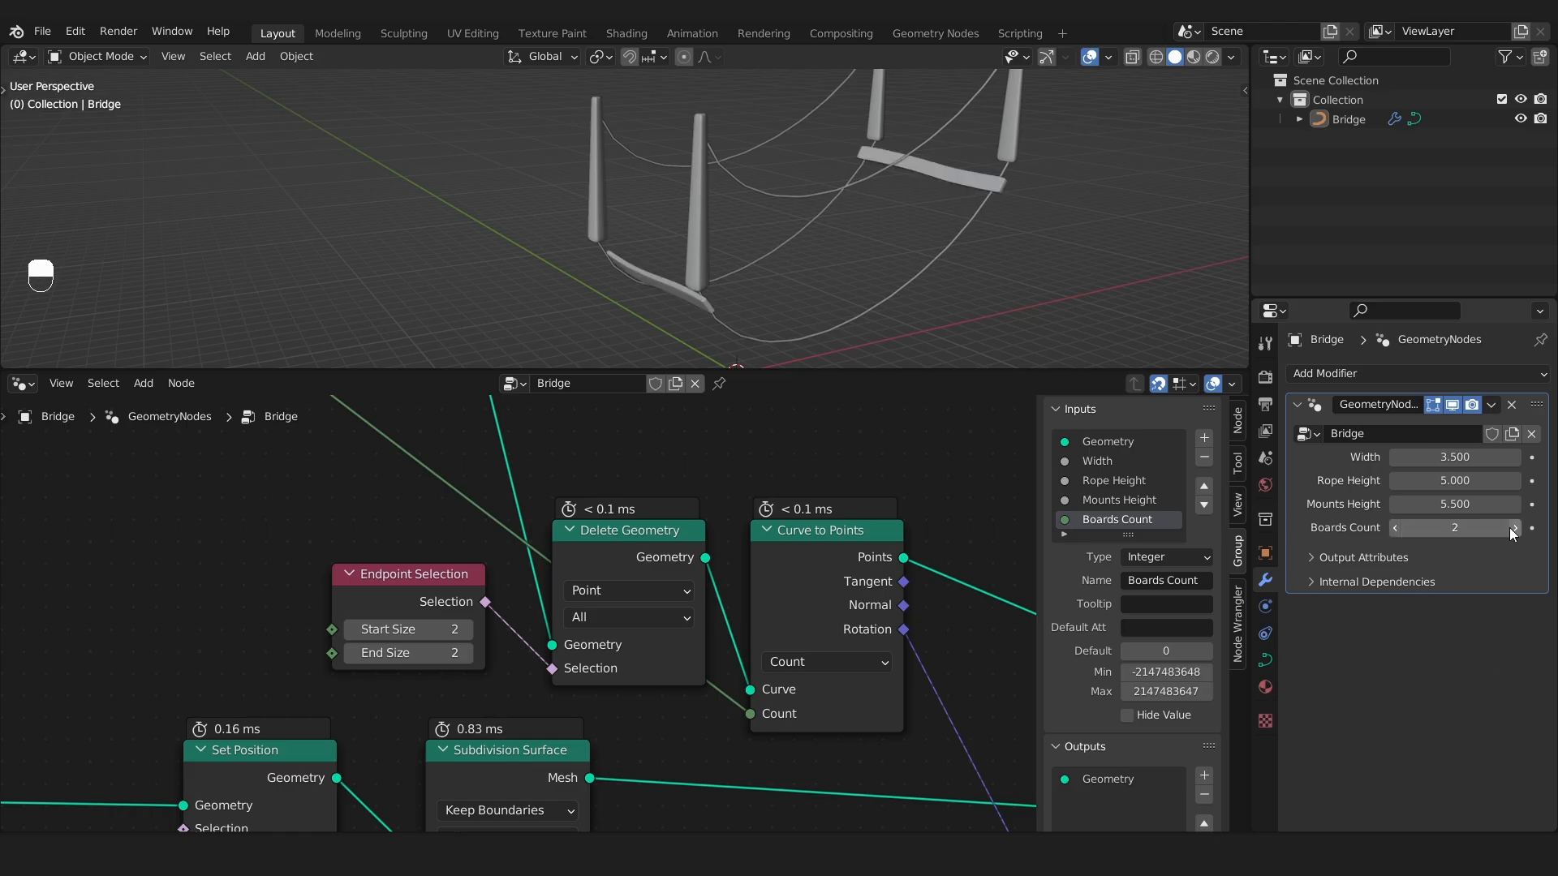
click(1510, 528)
click(1510, 529)
click(1510, 528)
click(1510, 528)
click(1511, 528)
click(1511, 528)
click(1513, 528)
click(1514, 529)
click(1514, 528)
click(1513, 529)
click(1514, 528)
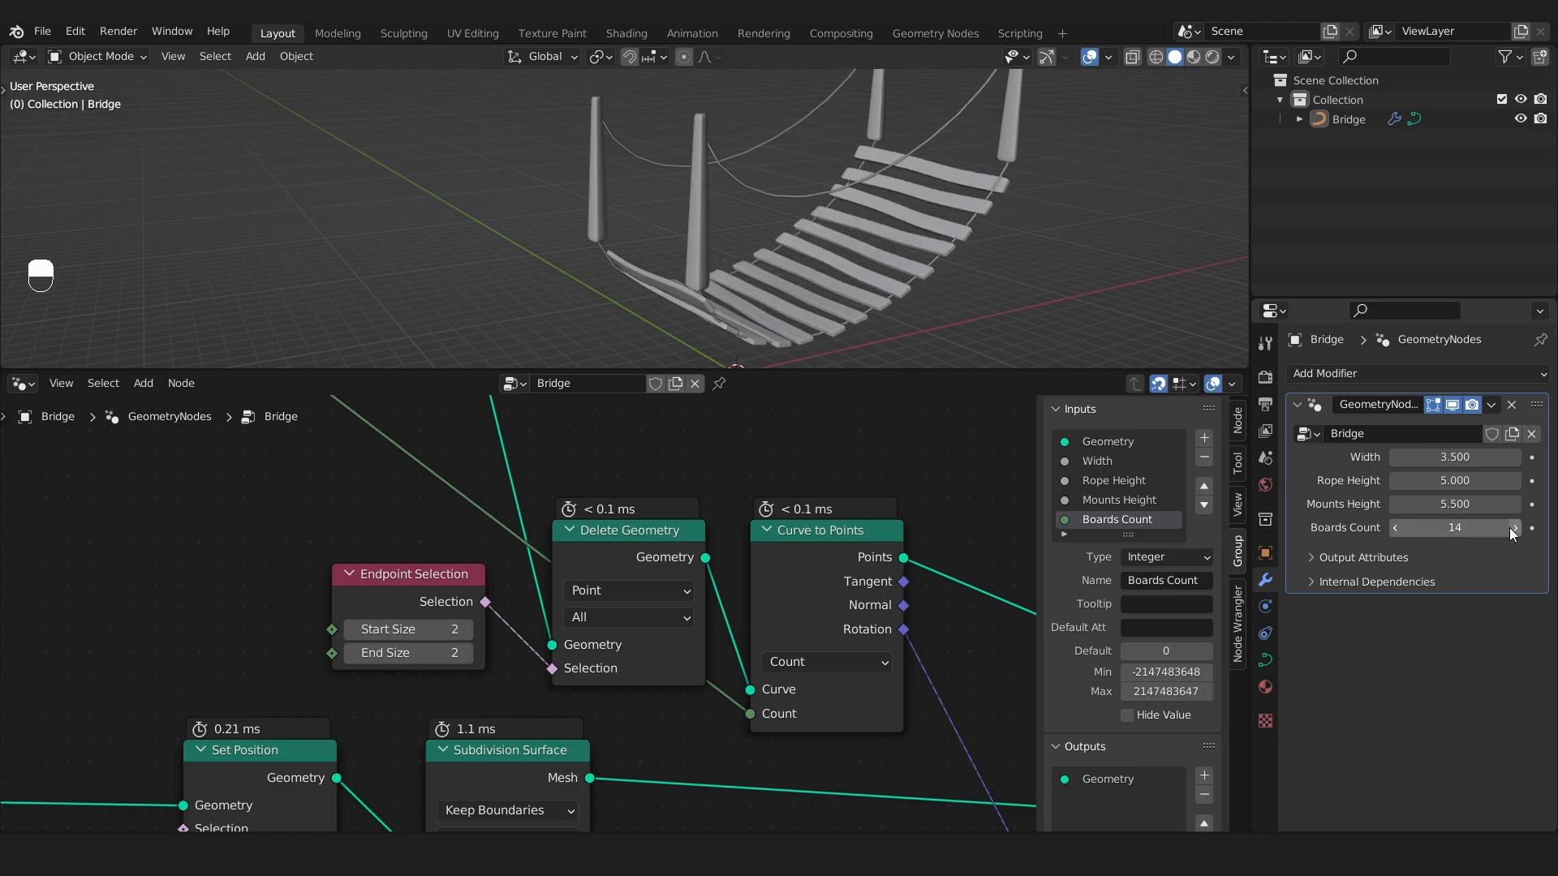
click(1514, 528)
click(1513, 529)
click(1481, 530)
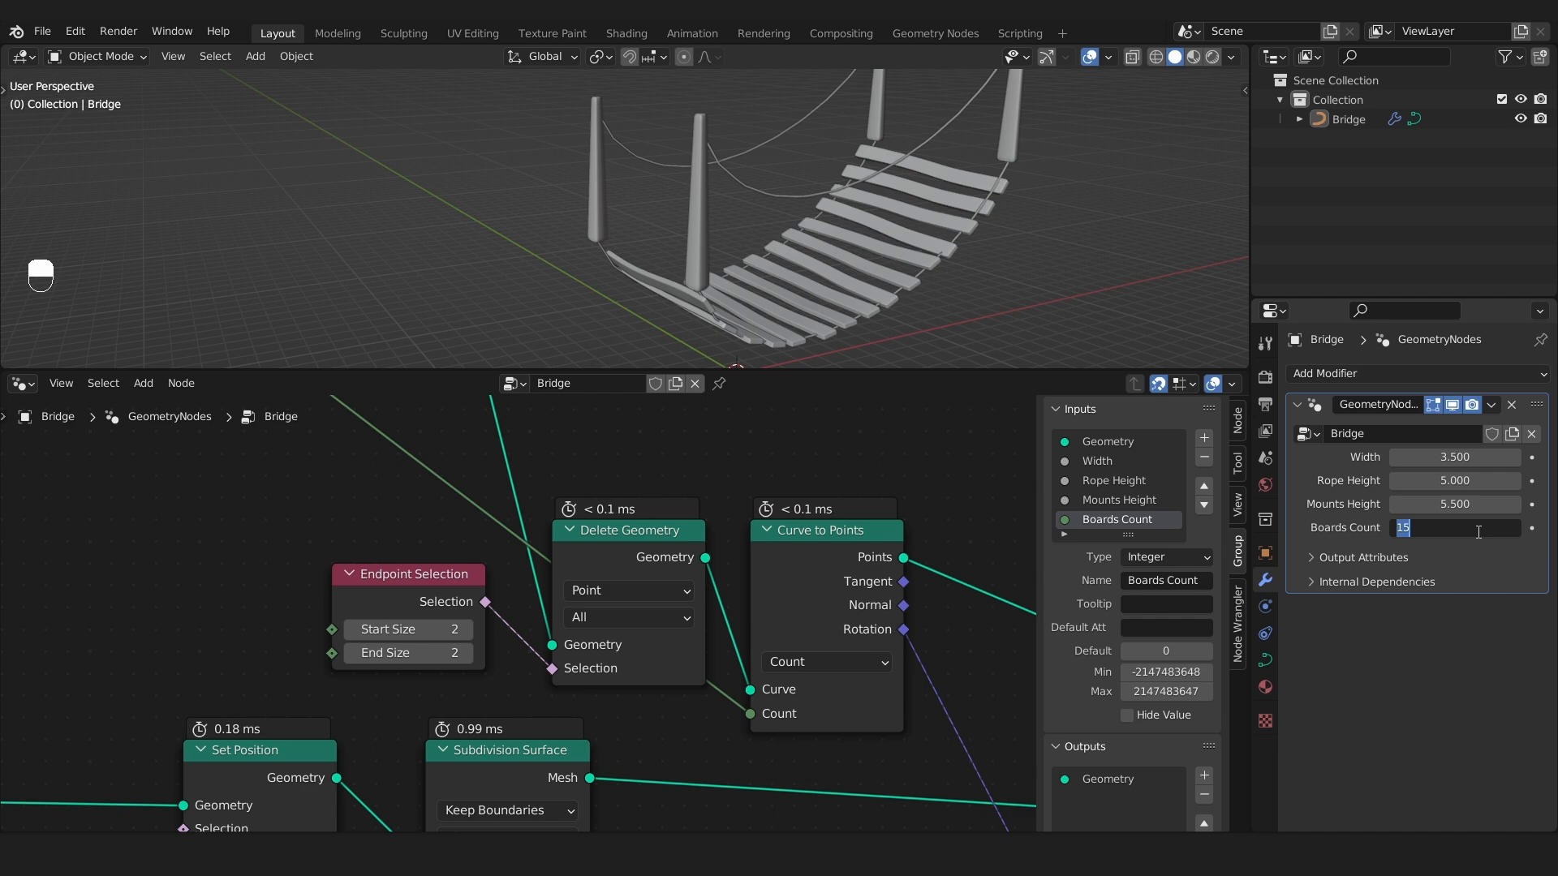
key(Return)
scroll(774, 637, down, 3)
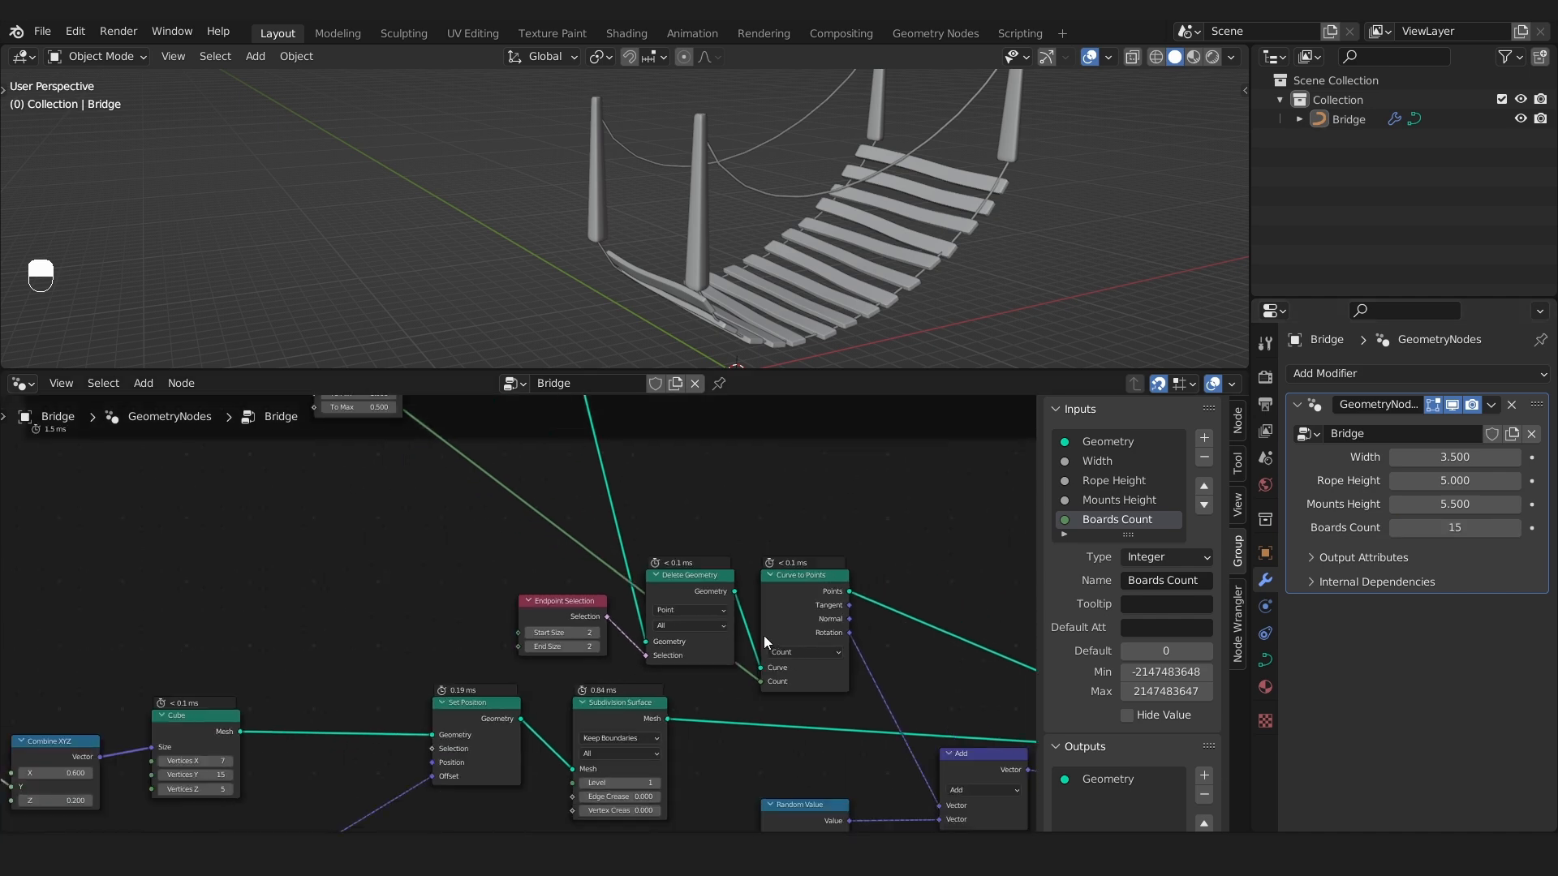
scroll(342, 597, down, 5)
key(alt)
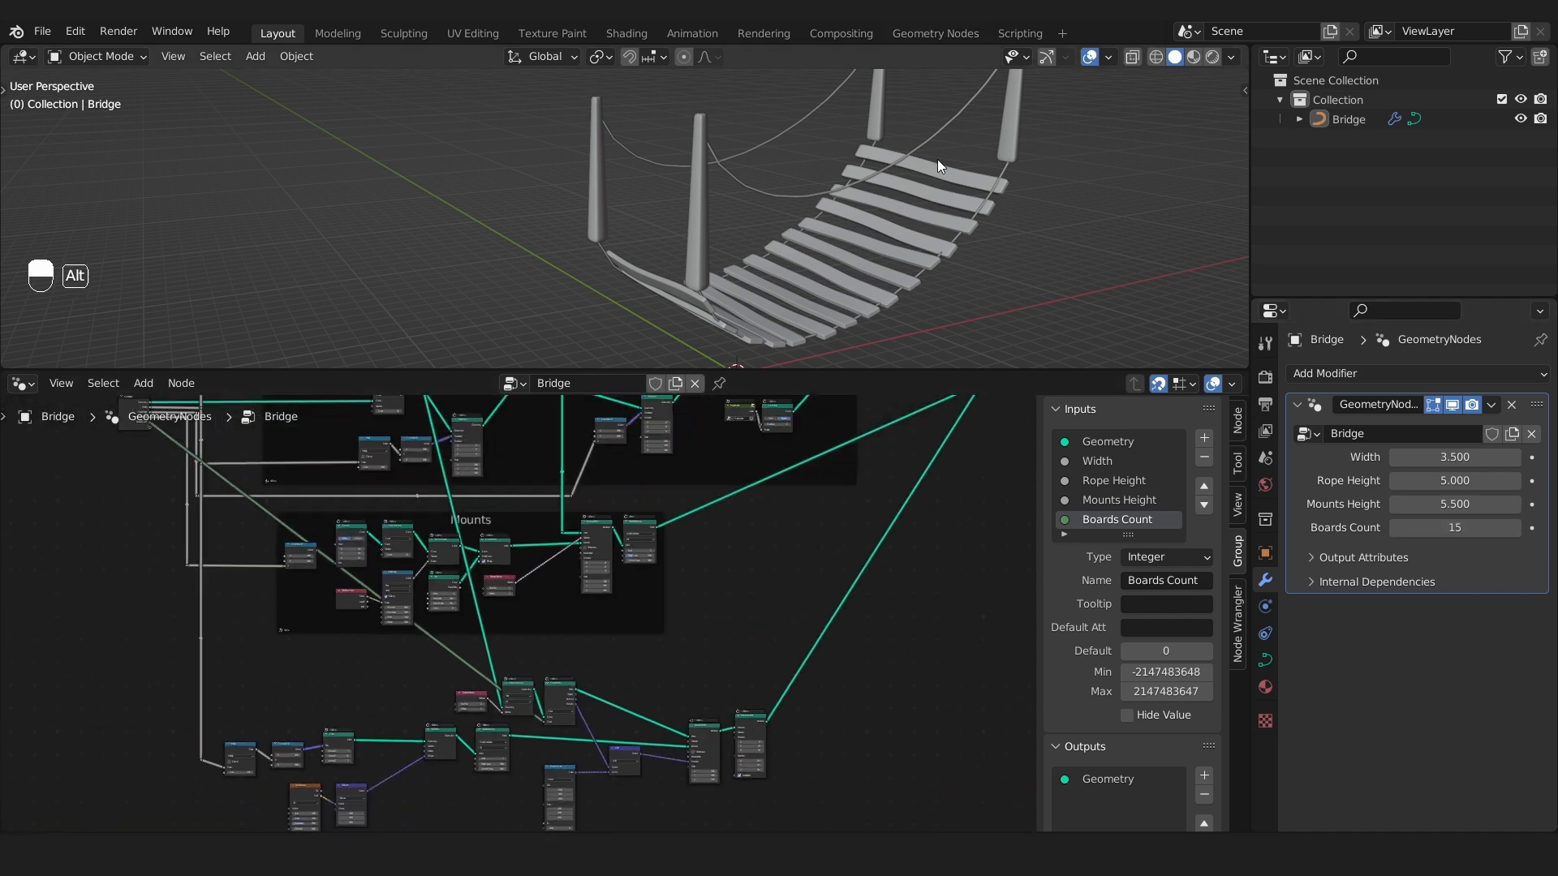
middle_drag(937, 159, 829, 223)
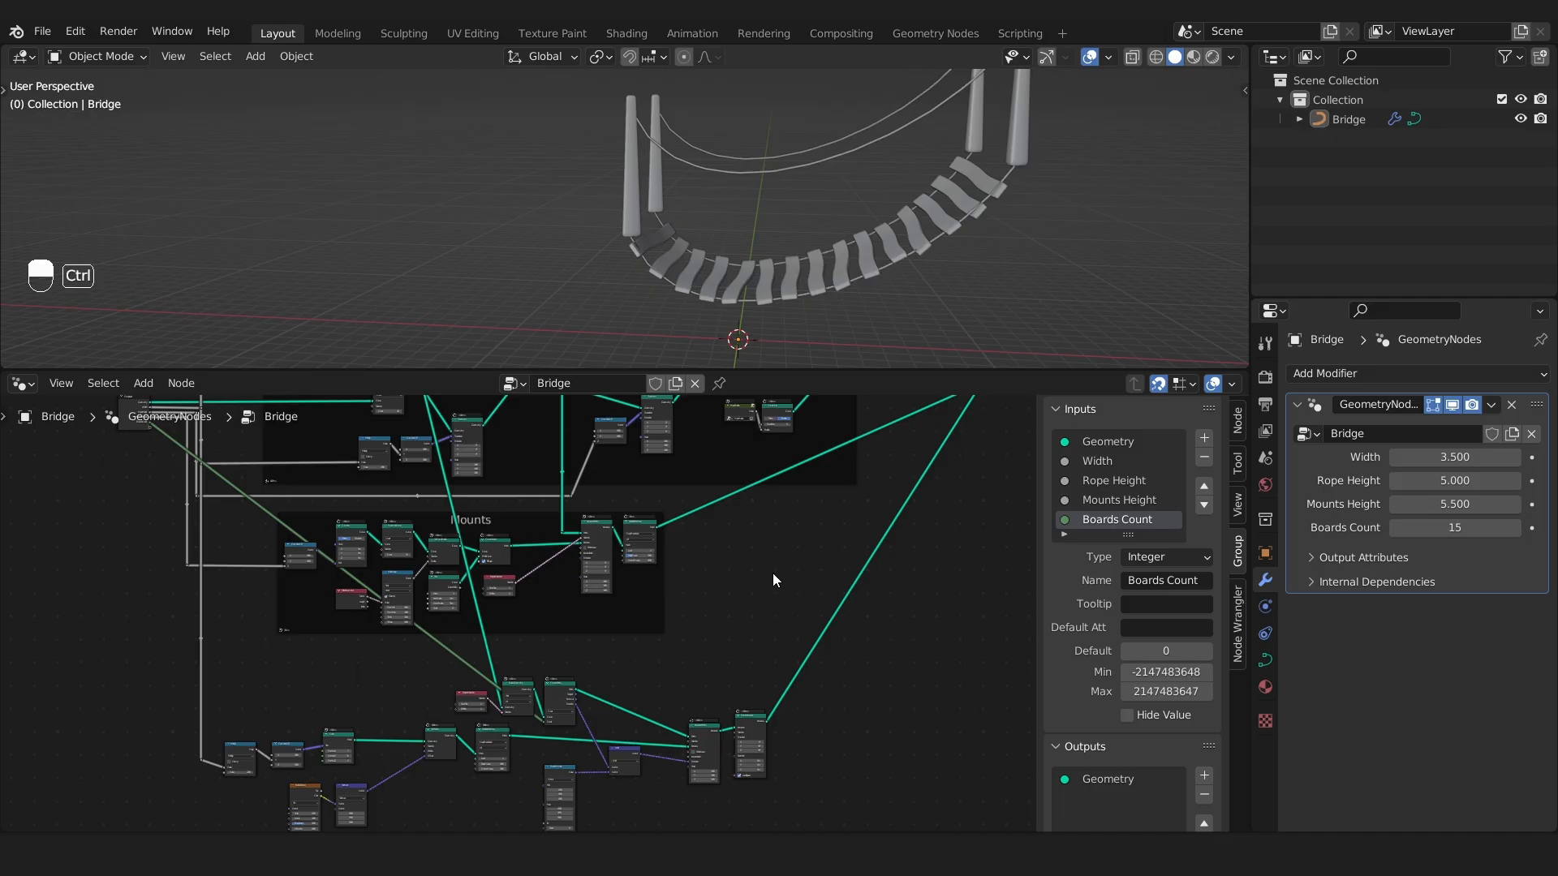
Maximize the node editor, add a reroute to the Boards Count link and align it level with its Group Input socket.
key(ctrl+space)
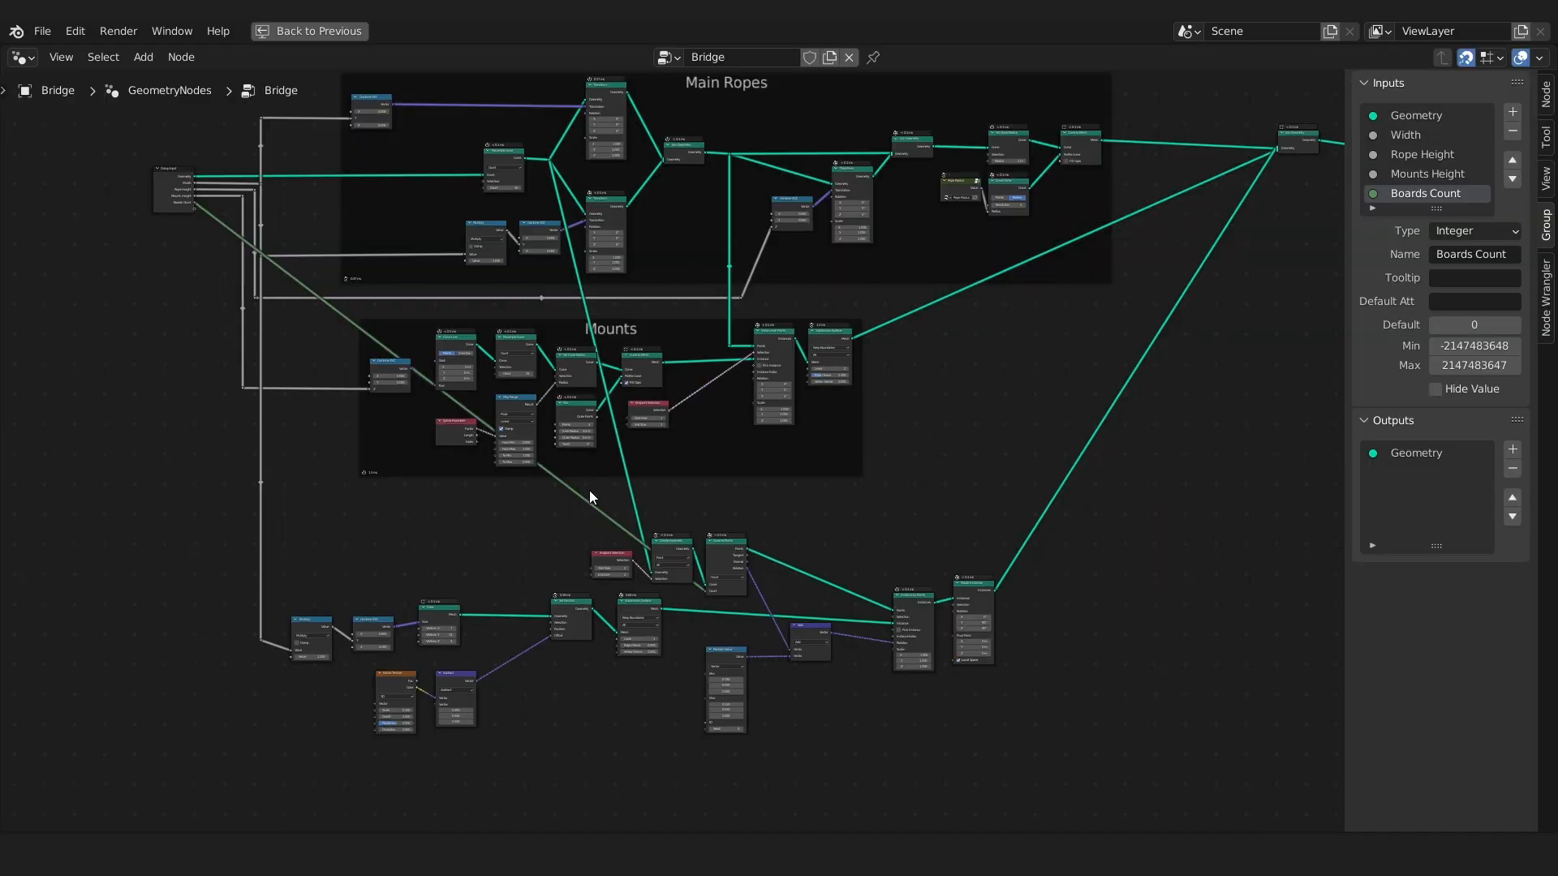
scroll(685, 557, up, 5)
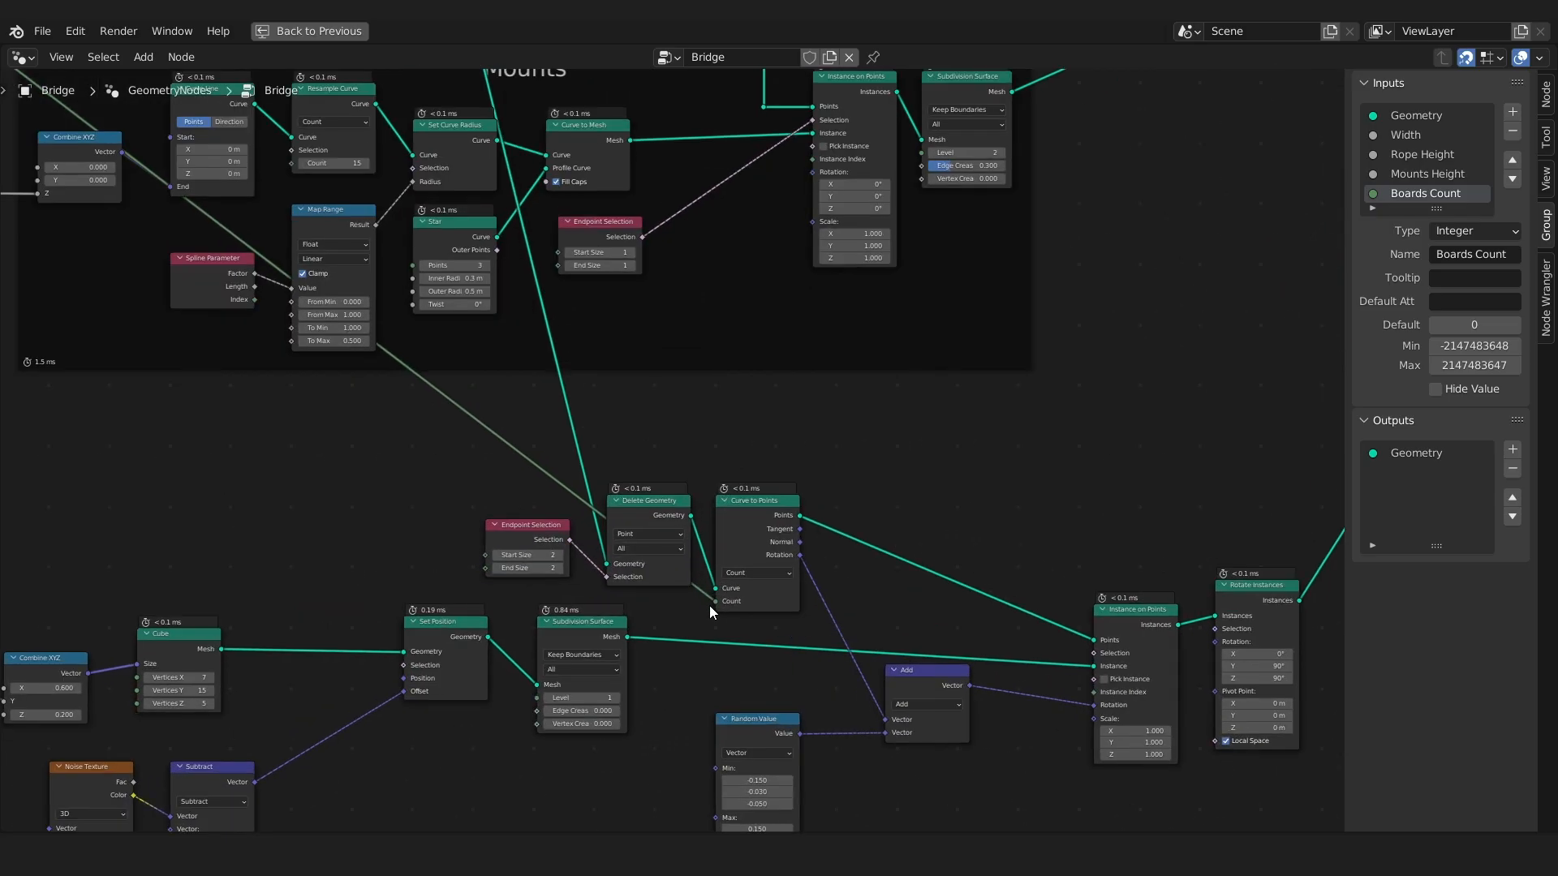
scroll(709, 605, up, 3)
scroll(552, 553, down, 6)
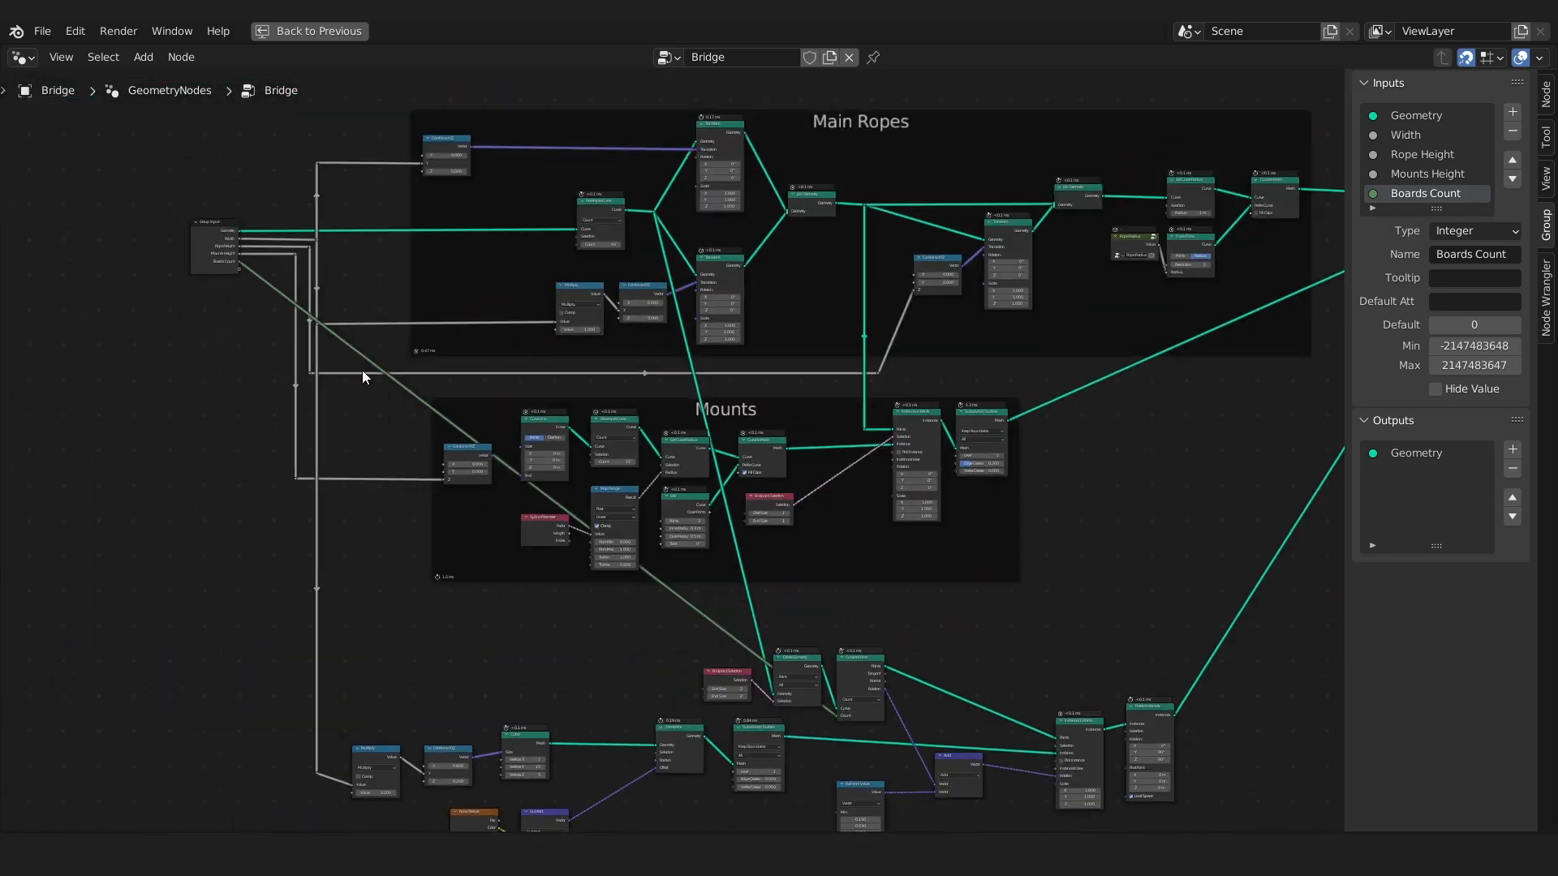
scroll(278, 291, up, 1)
shift+right_drag(285, 258, 273, 285)
scroll(280, 279, up, 5)
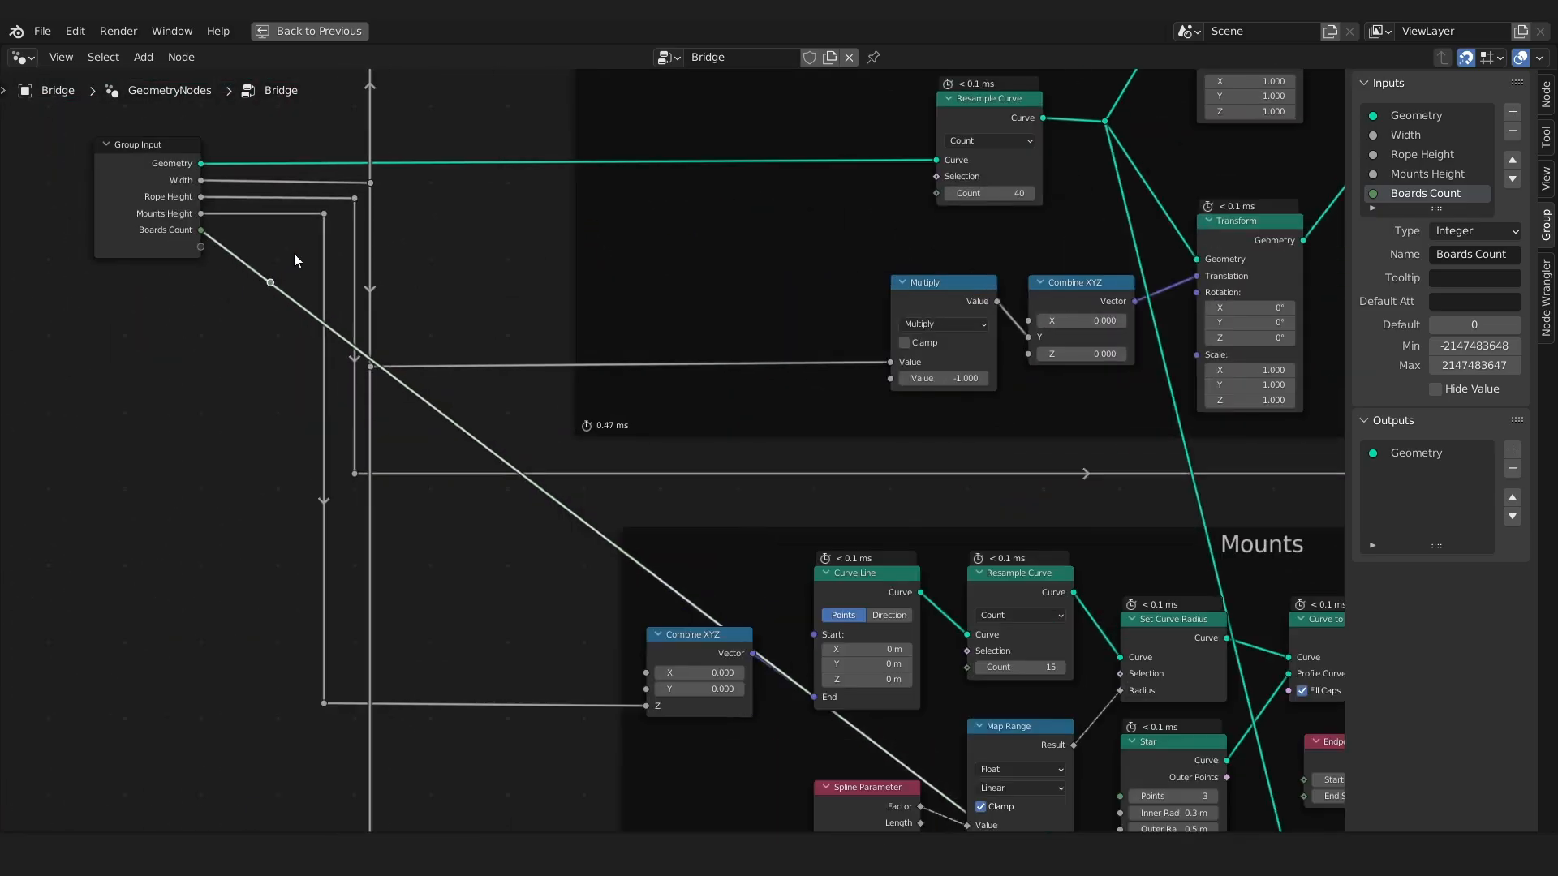
drag(294, 253, 243, 307)
key(g)
click(278, 264)
Add a second reroute to the Boards Count link and place it so the link runs around the Mounts frame at right angles.
scroll(413, 377, down, 2)
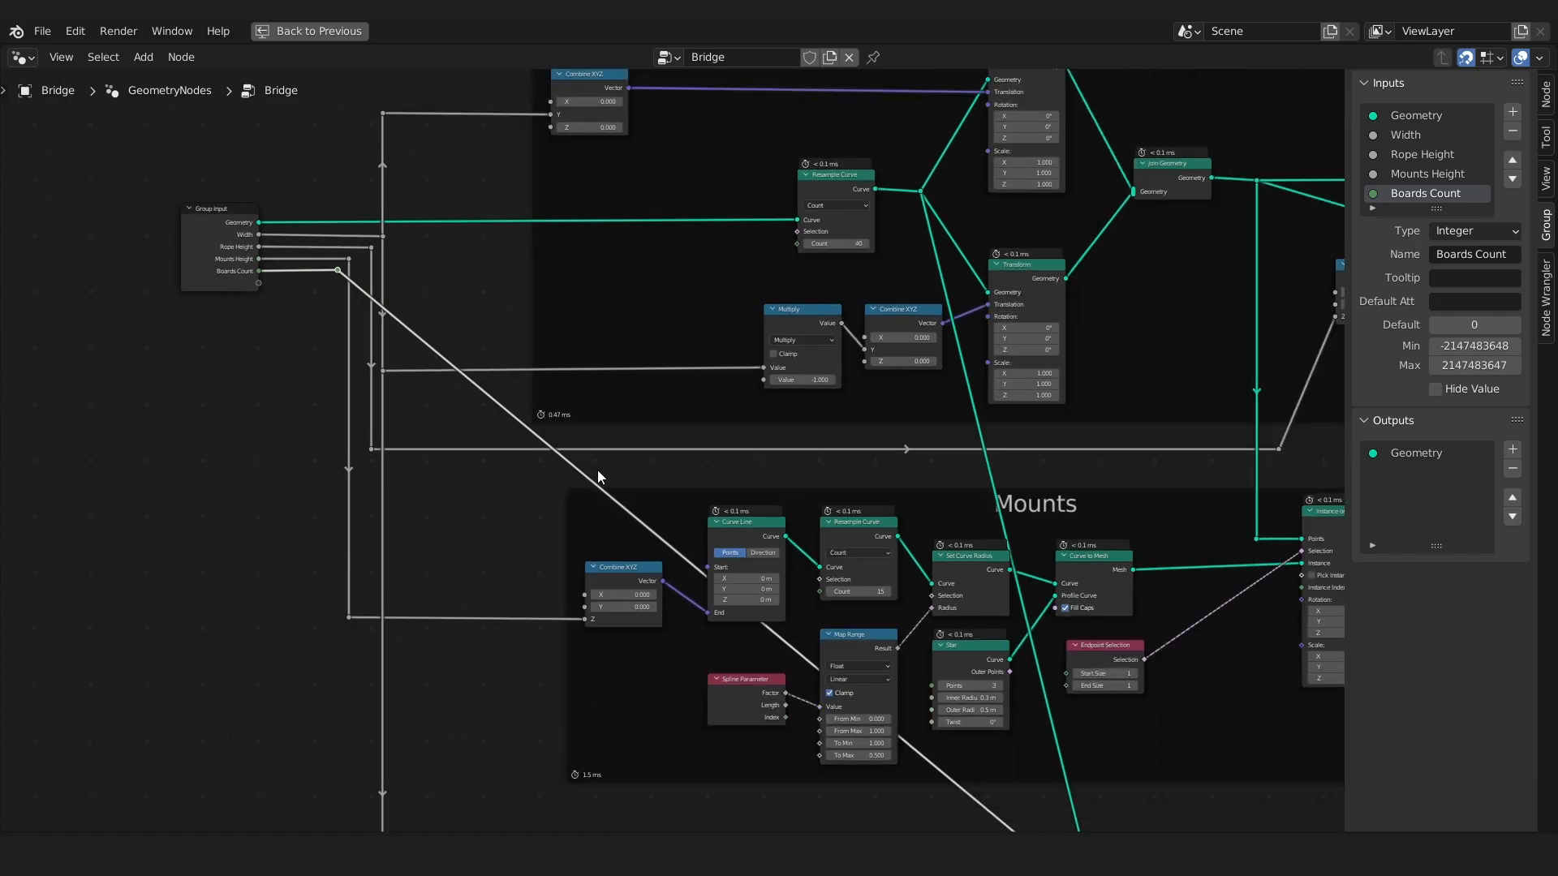
click(573, 482)
drag(574, 481, 345, 712)
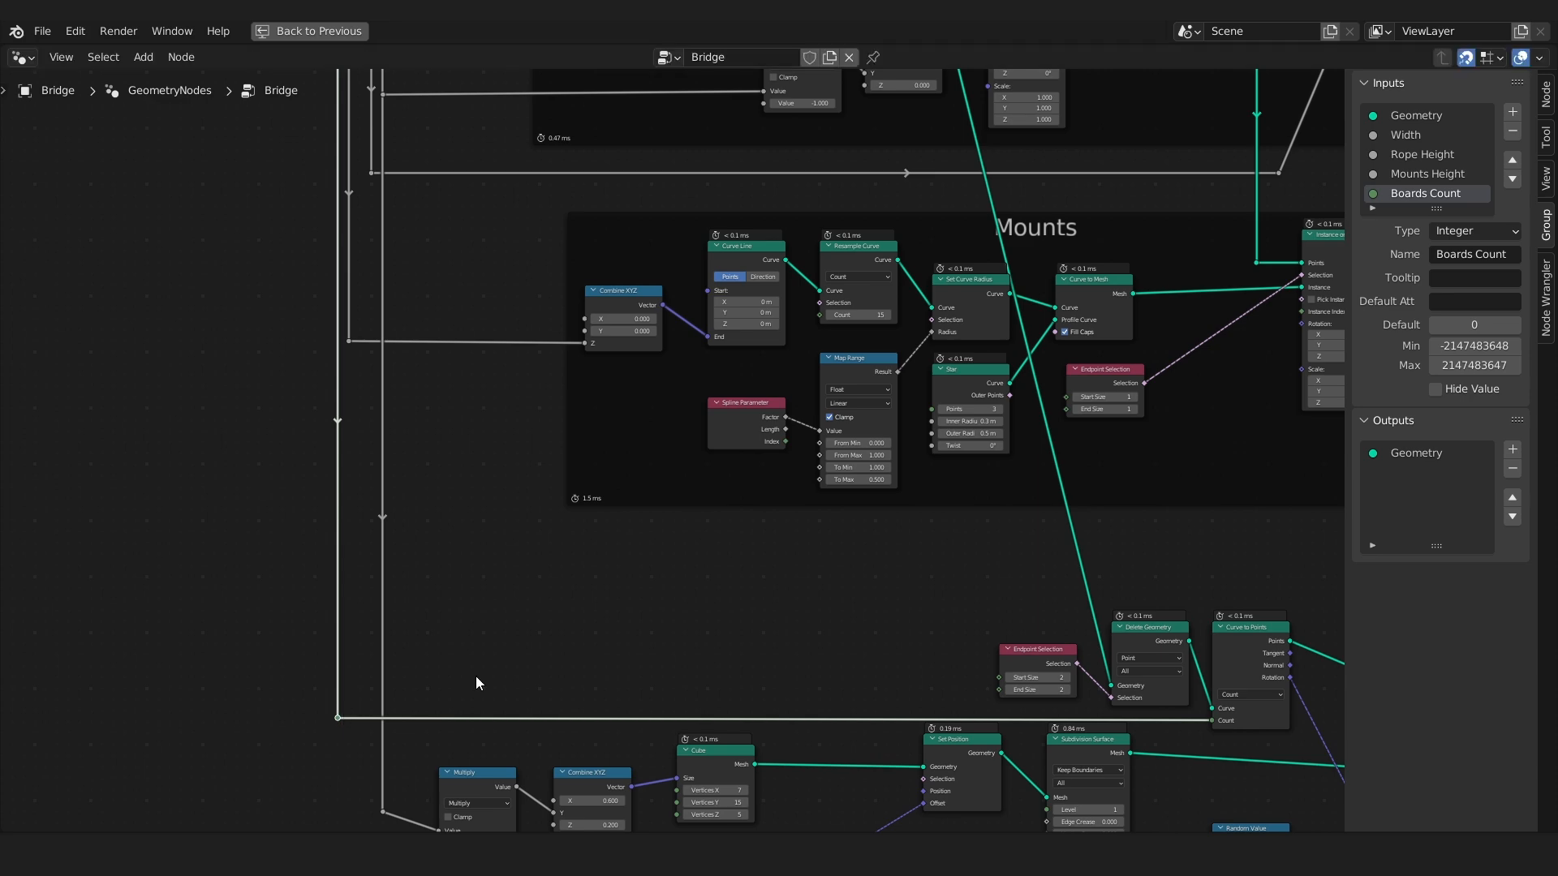
Pack the planks' Multiply, Combine XYZ and Cube nodes closer together and move Noise Texture and Subtract beneath them.
scroll(525, 654, down, 3)
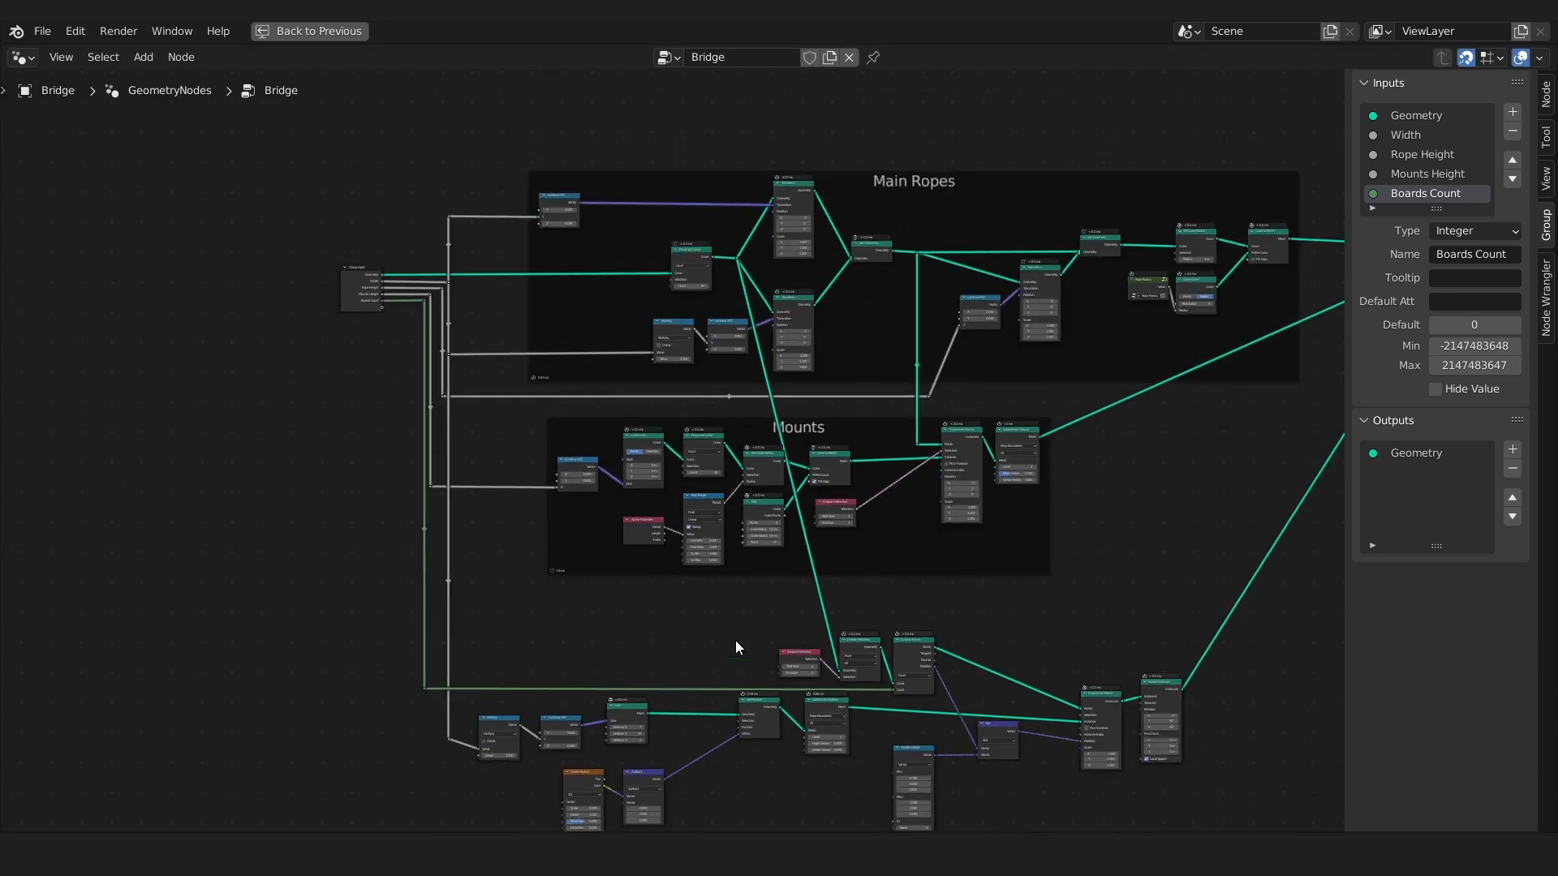
scroll(763, 653, up, 2)
middle_drag(689, 783, 677, 691)
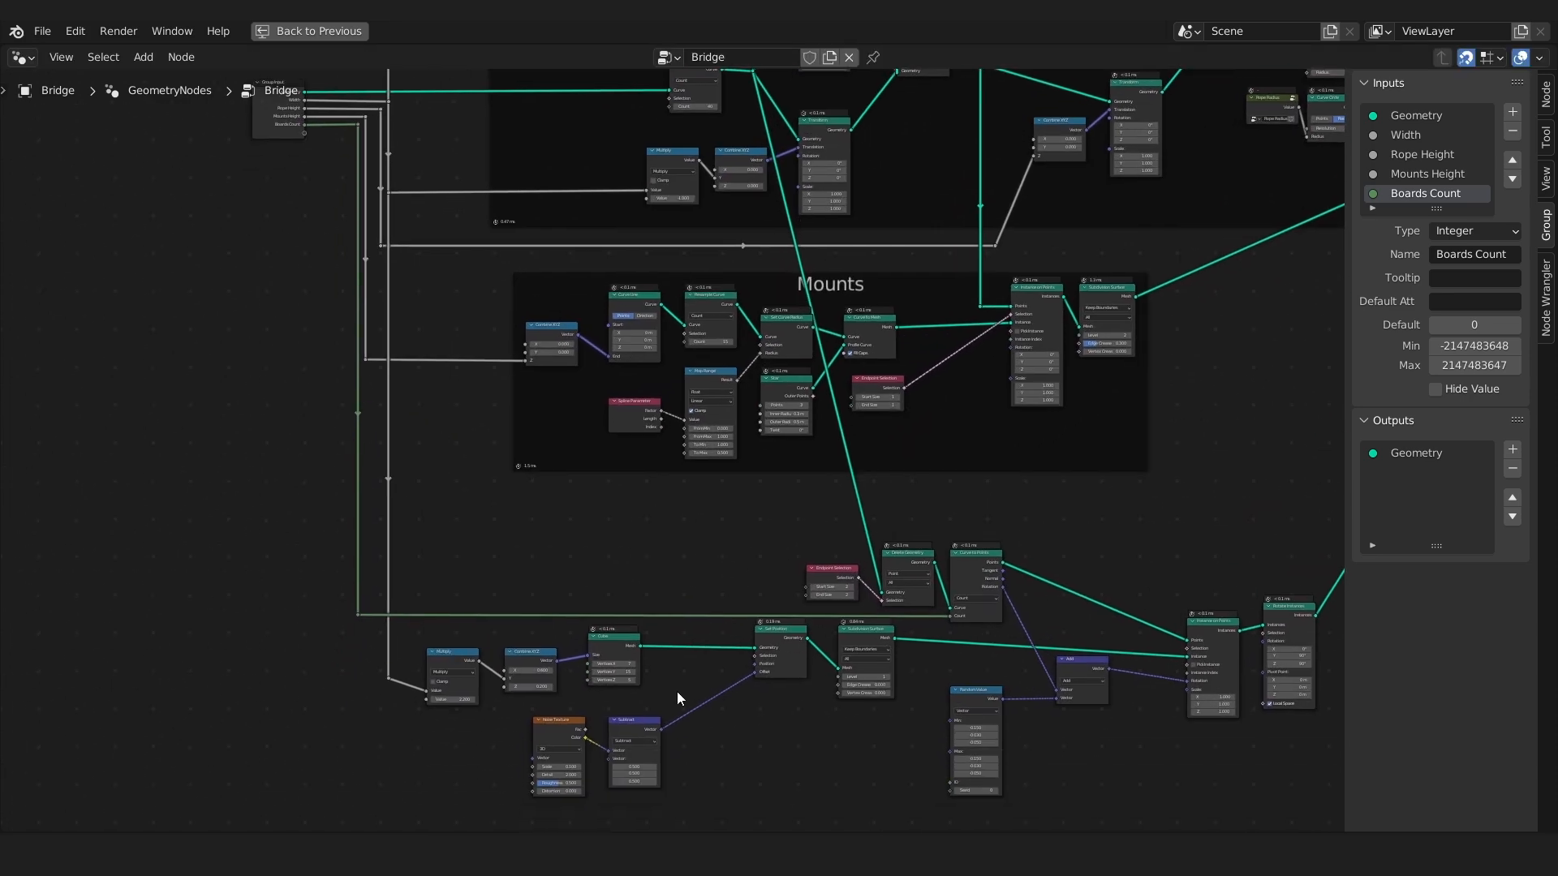
scroll(449, 695, up, 1)
drag(445, 641, 519, 621)
mouse_move(643, 618)
mouse_down()
mouse_move(593, 617)
mouse_move(613, 617)
mouse_up()
scroll(567, 744, up, 2)
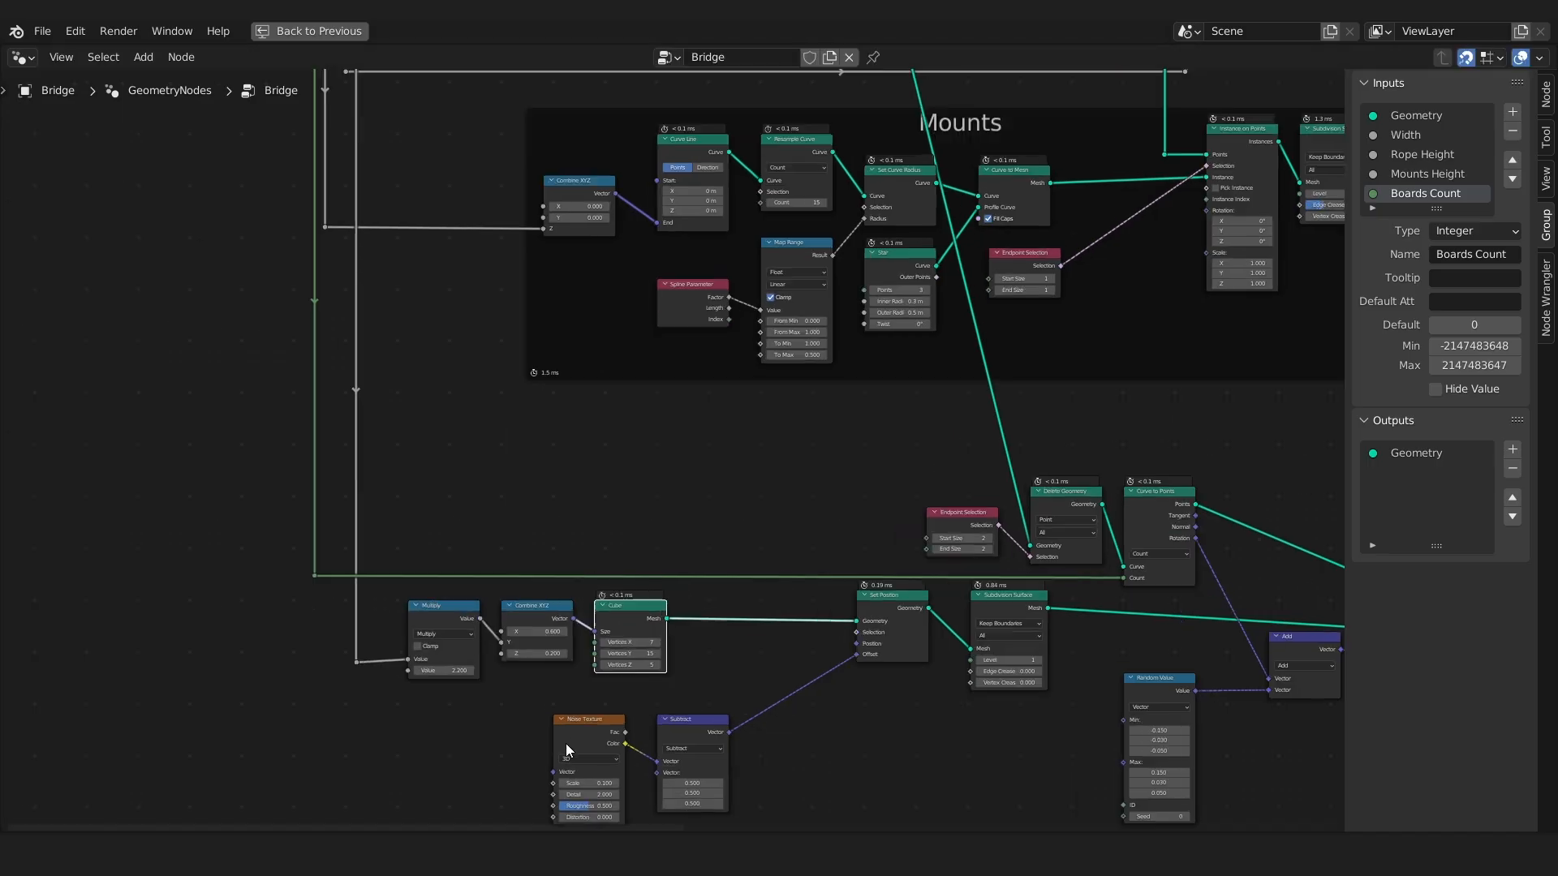
drag(791, 723, 607, 767)
drag(702, 727, 653, 696)
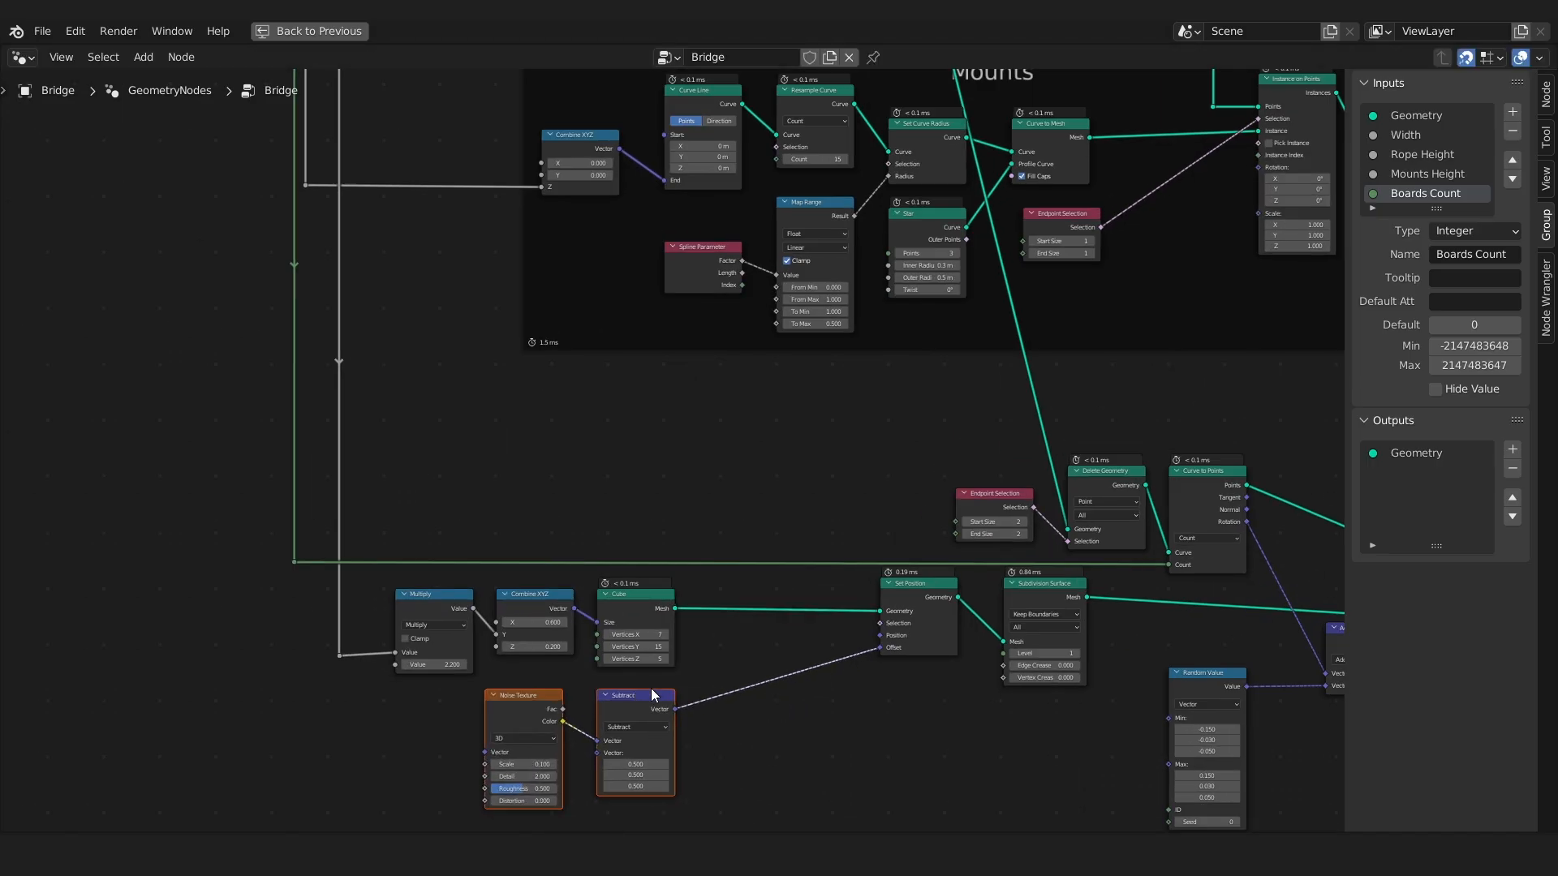
Move the planks' Set Position and Subdivision Surface nodes close behind the Cube node.
drag(933, 592, 763, 603)
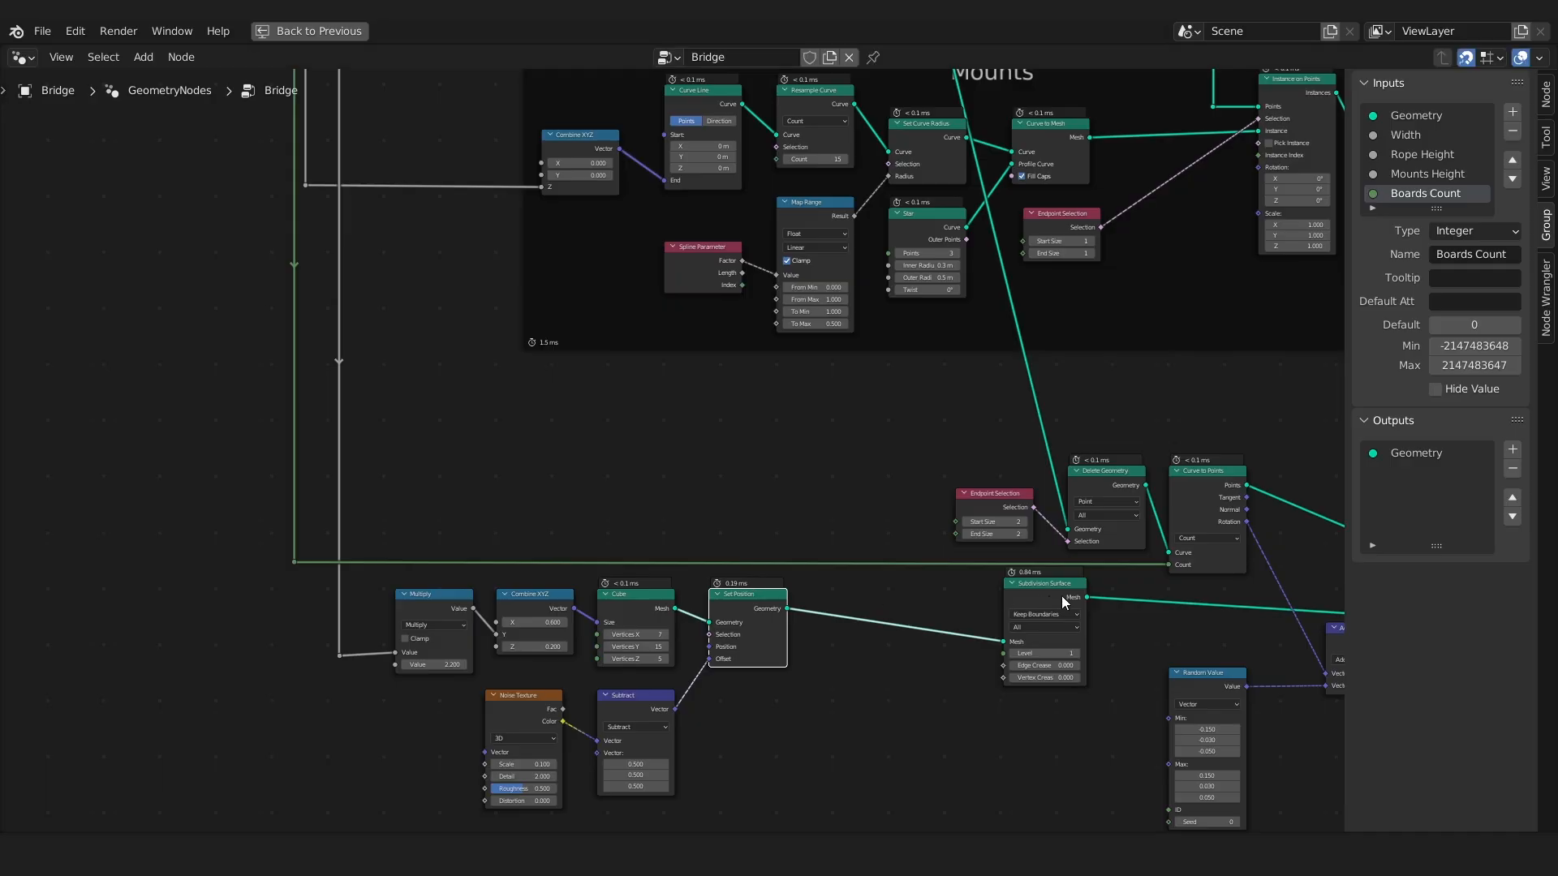
drag(1054, 598, 867, 604)
drag(867, 603, 857, 608)
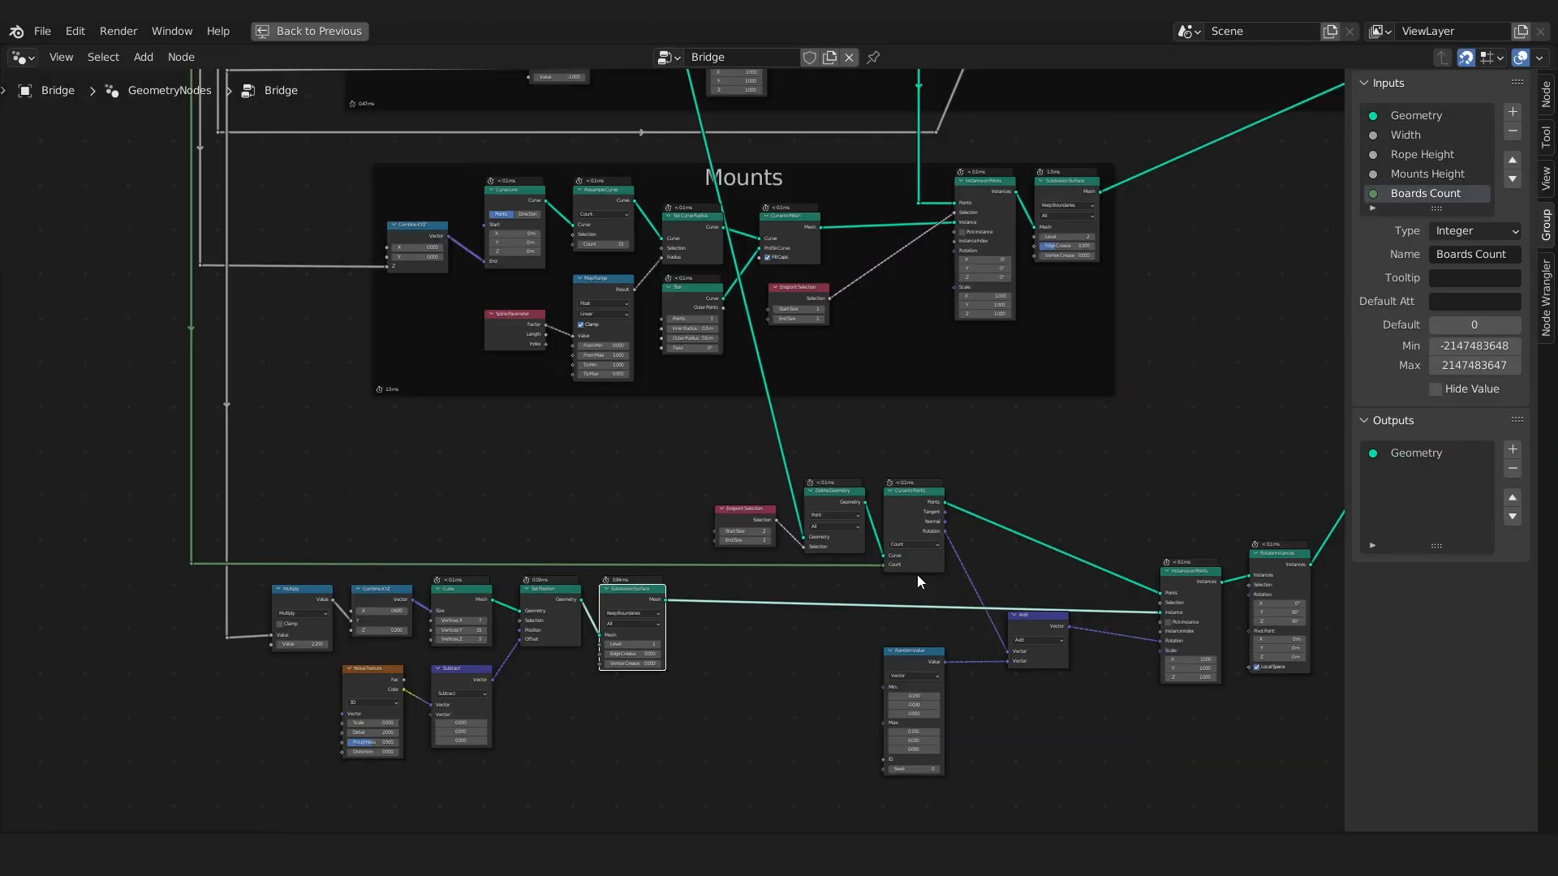
Move the whole Mounts frame right, clear of the curve link running down to the planks' Delete Geometry node.
scroll(869, 341, down, 3)
middle_drag(829, 336, 726, 446)
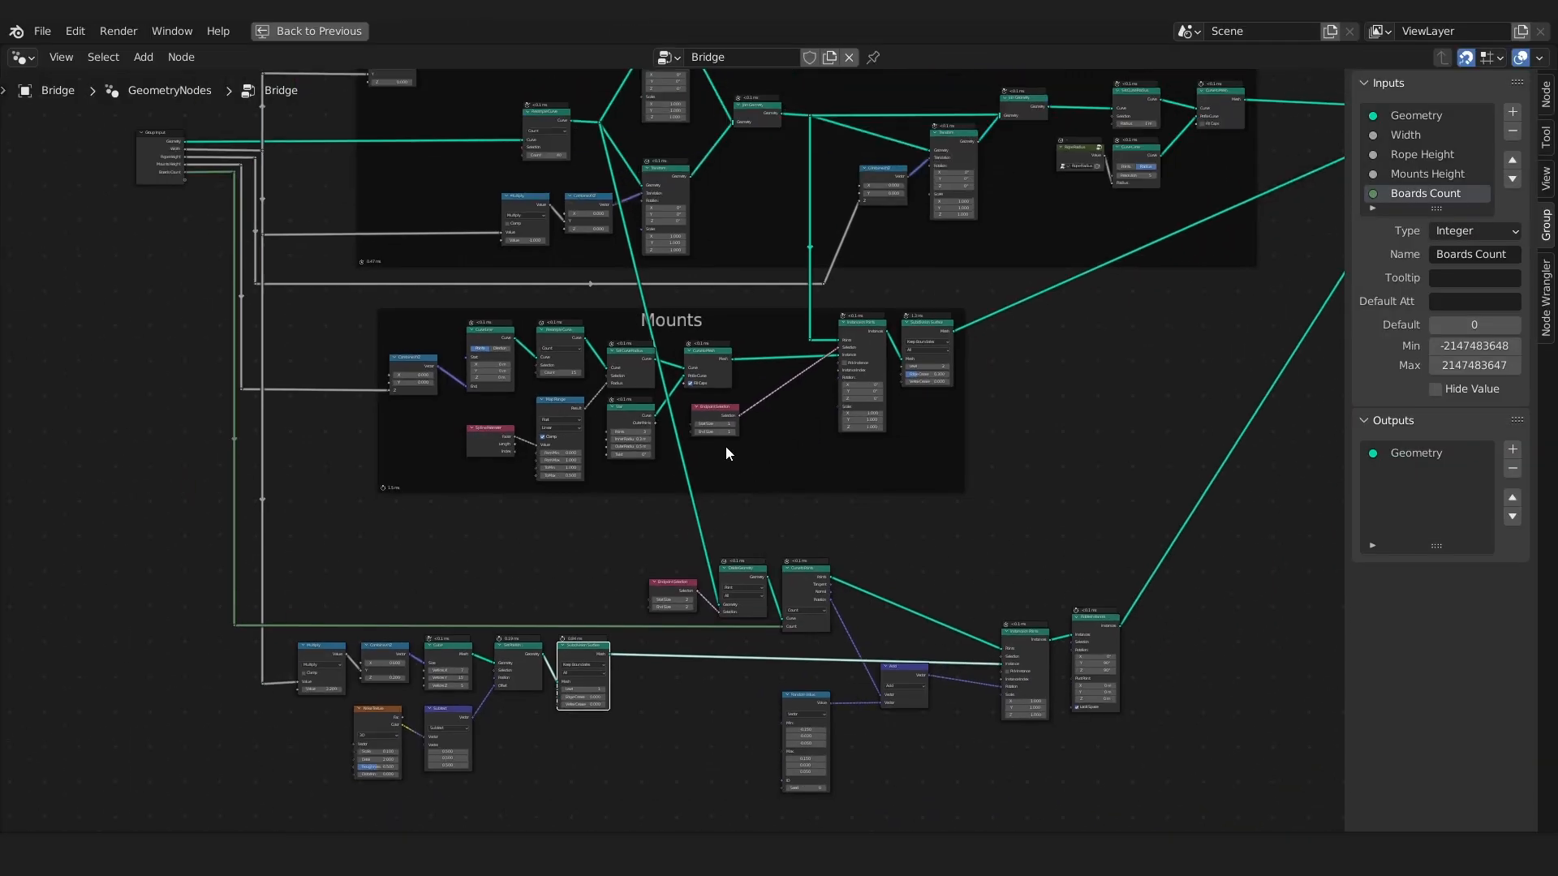
scroll(601, 123, up, 2)
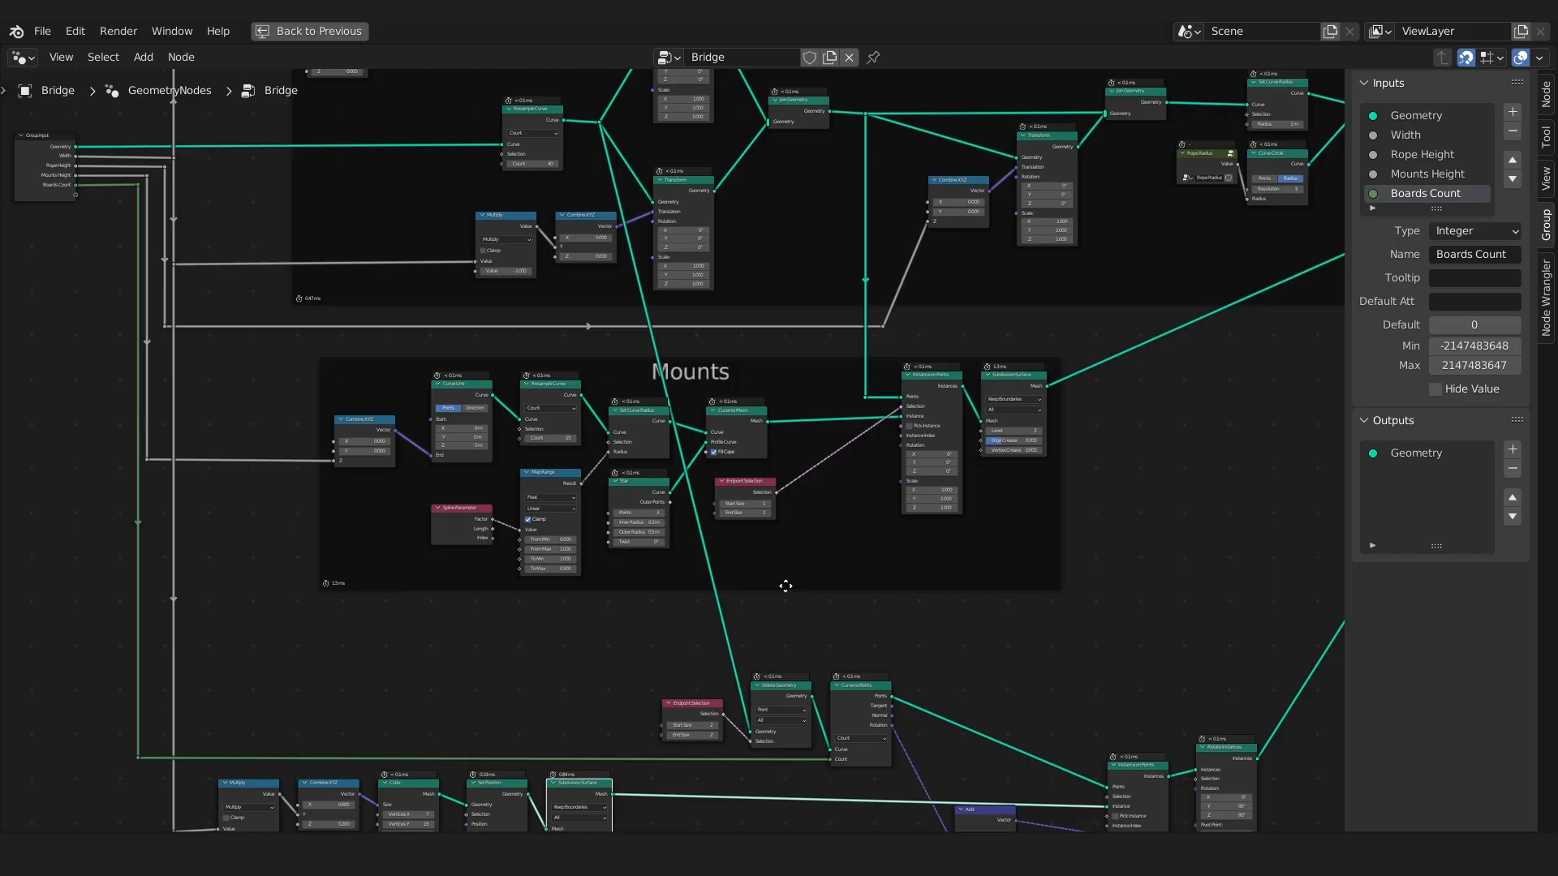
scroll(1035, 491, down, 1)
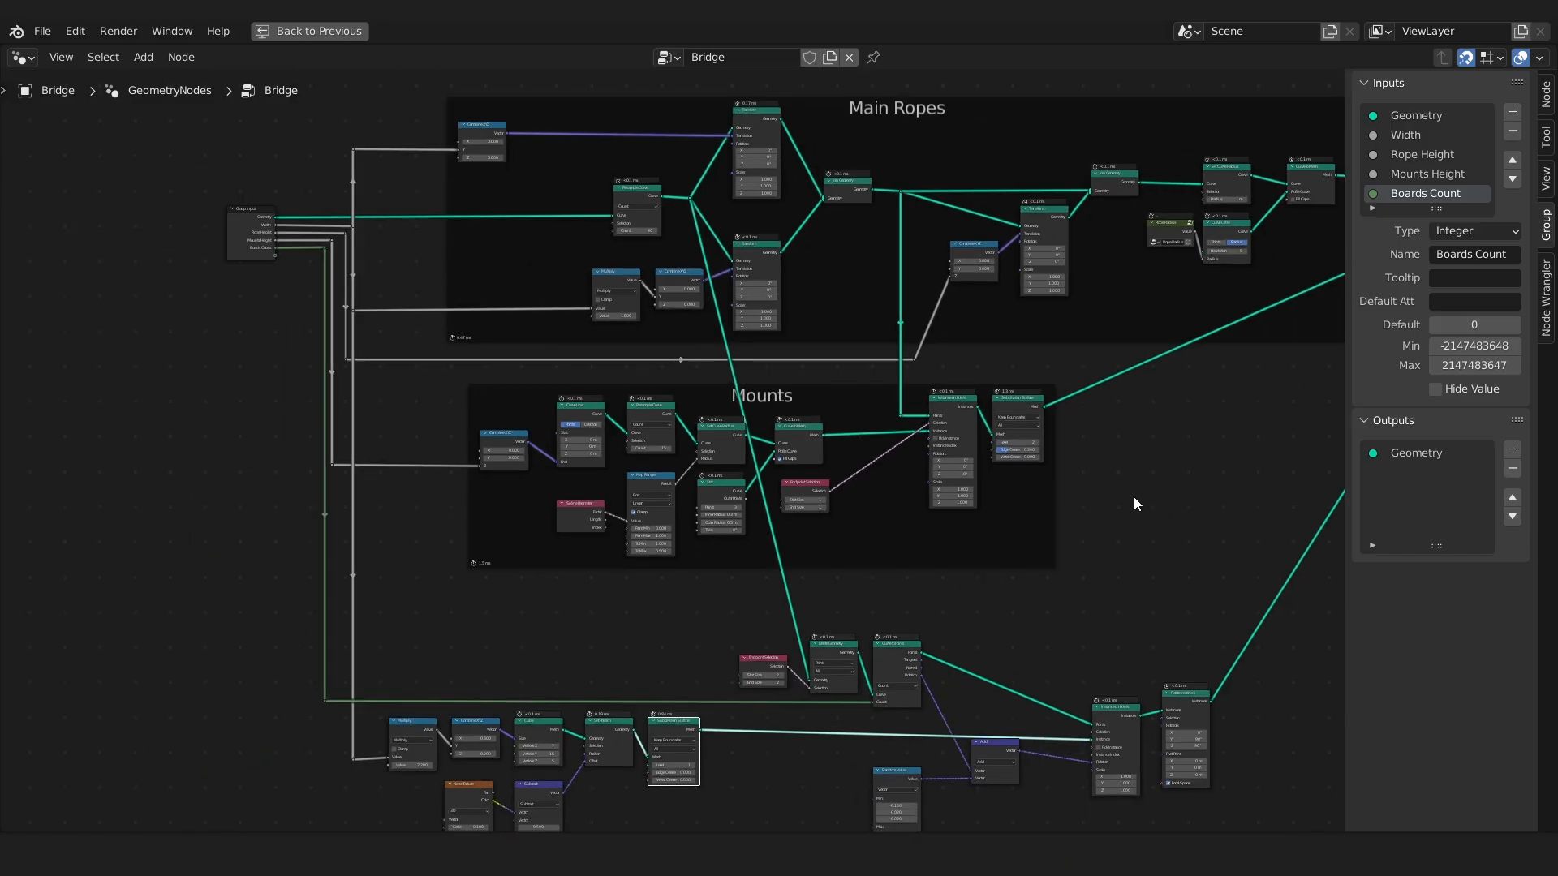
click(762, 391)
scroll(788, 423, up, 1)
middle_drag(789, 423, 447, 425)
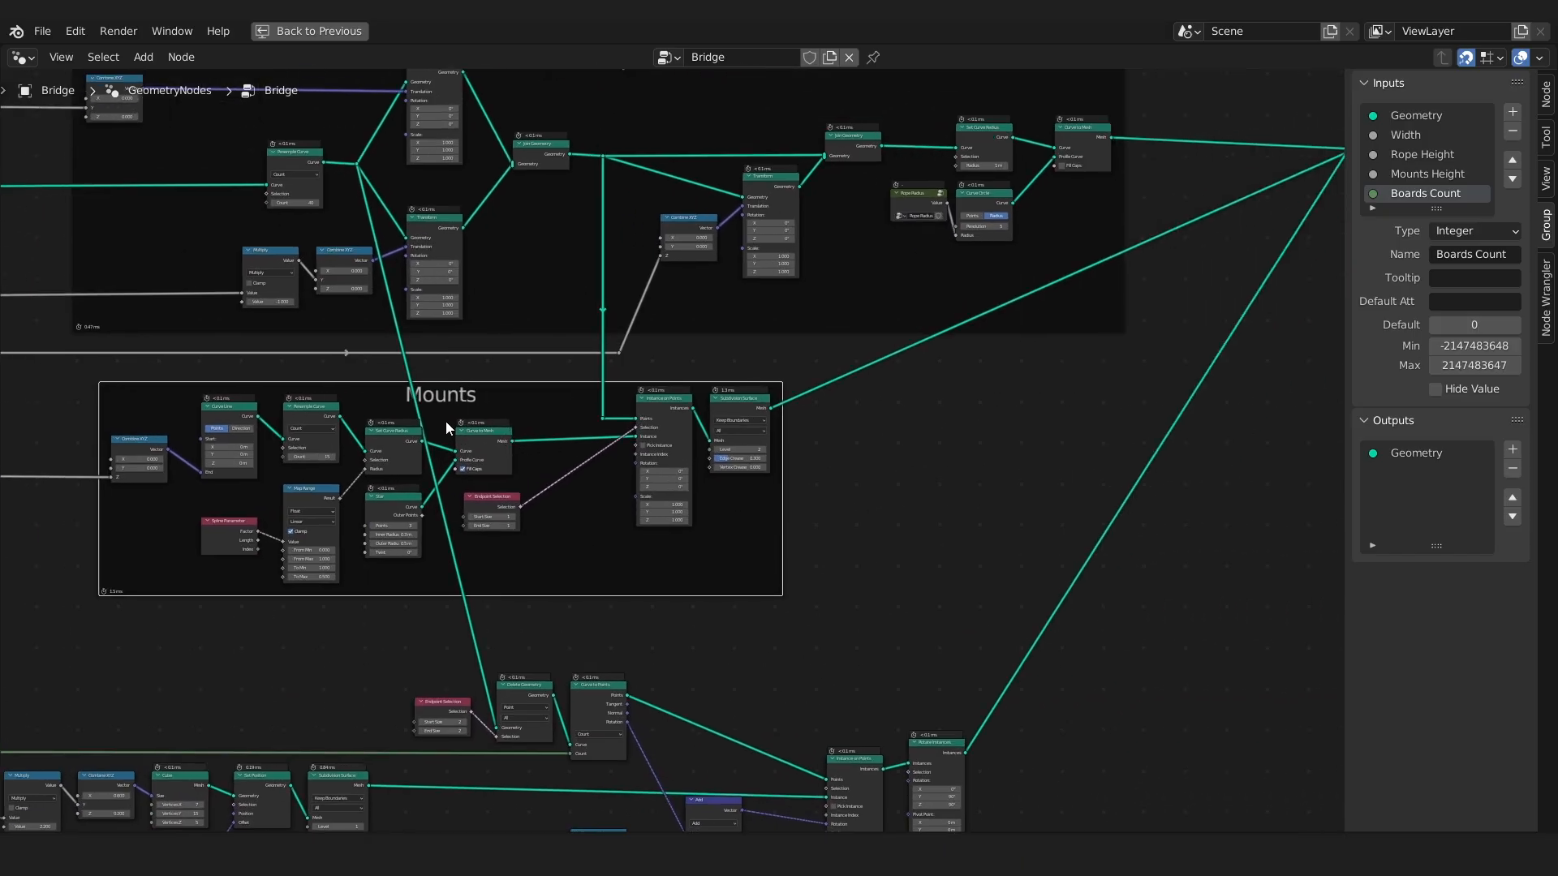
drag(438, 392, 818, 400)
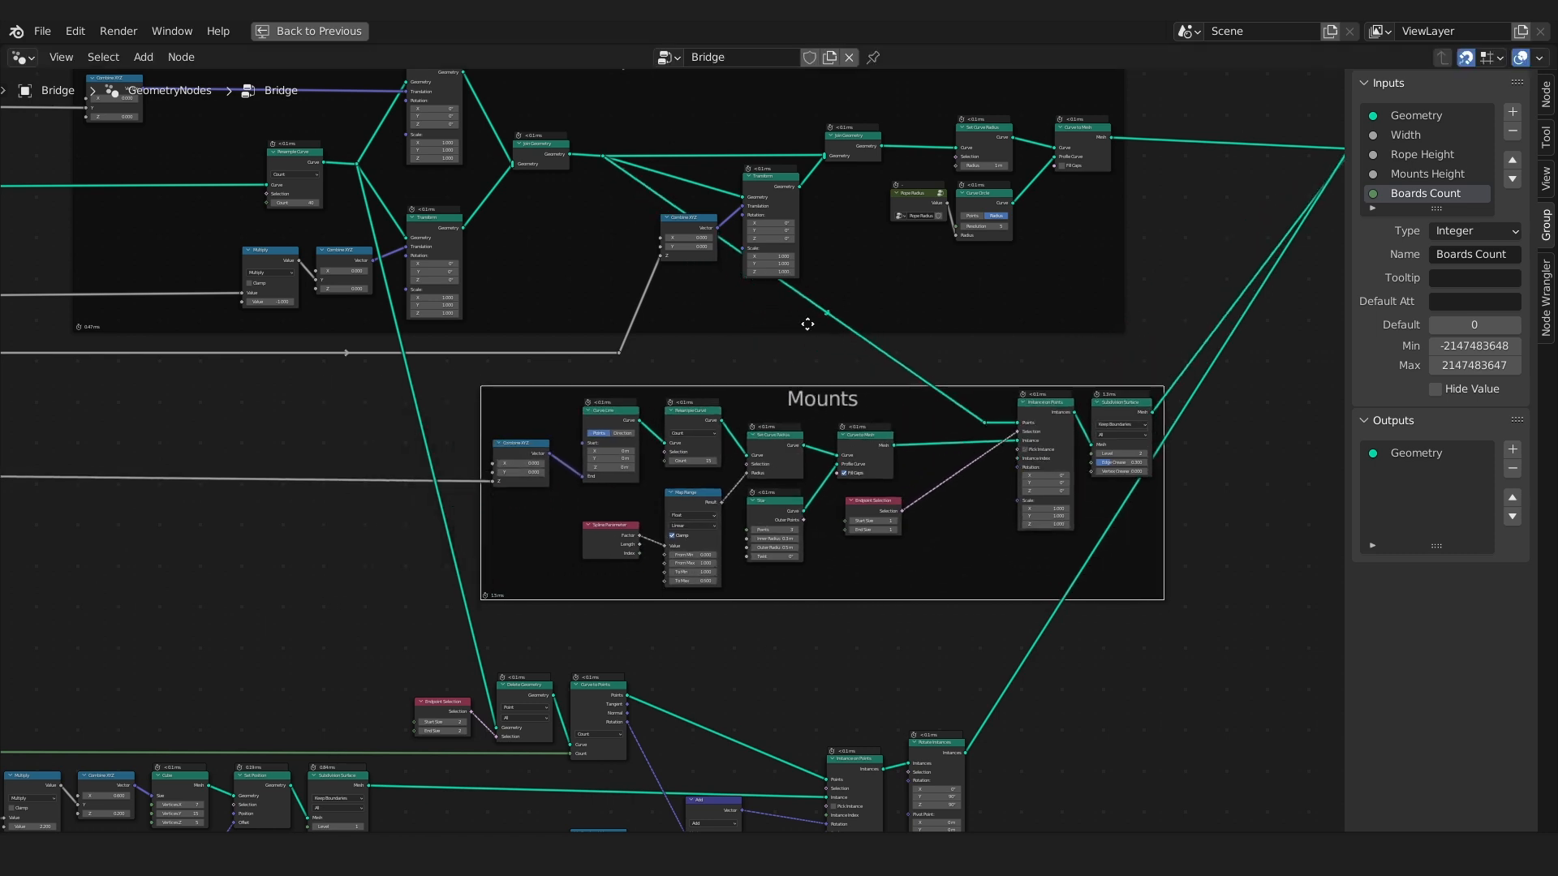
Add a reroute to the rope link feeding the Mounts' Instance on Points node and place it between the Main Ropes and Mounts frames.
scroll(894, 330, up, 1)
shift+right_drag(836, 369, 916, 343)
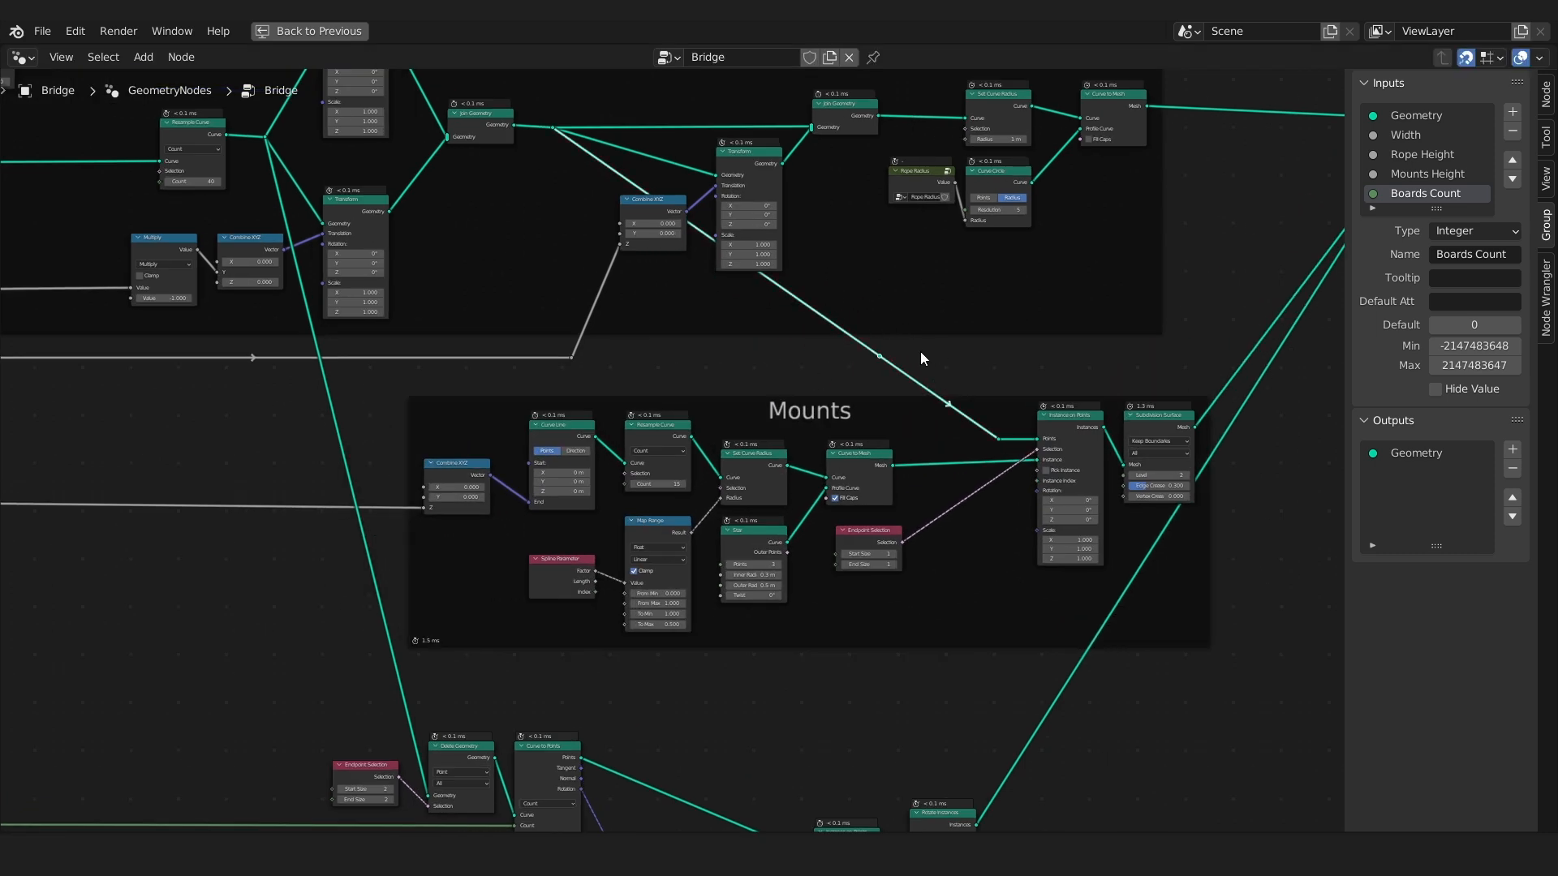
key(g)
click(629, 390)
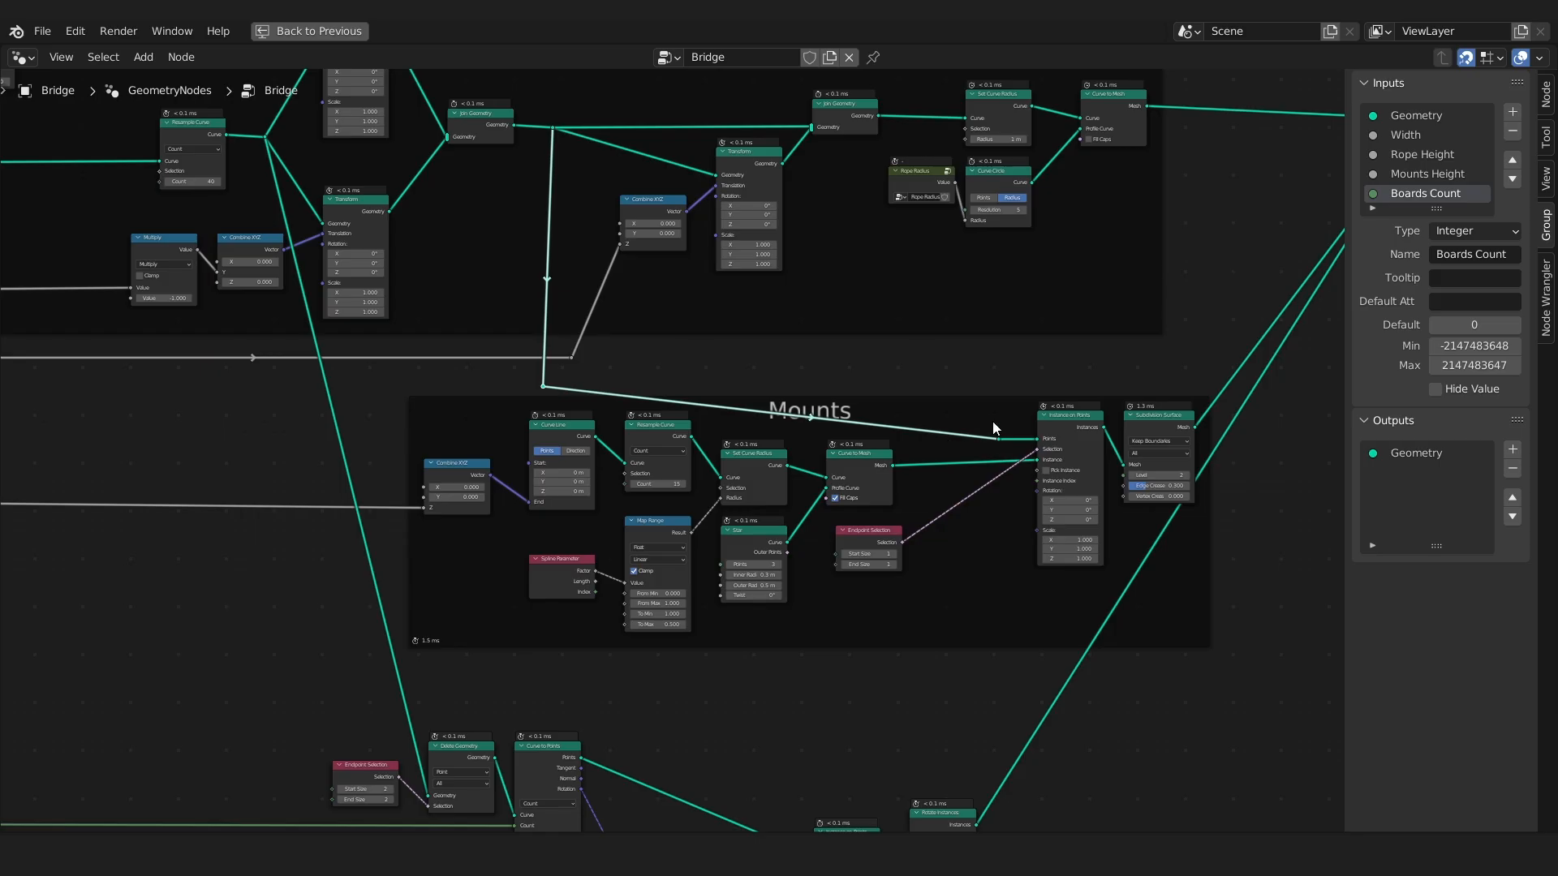
Raise the link's other reroute above the Mounts frame and align both reroutes so the link runs straight down and across.
key(g)
click(1004, 403)
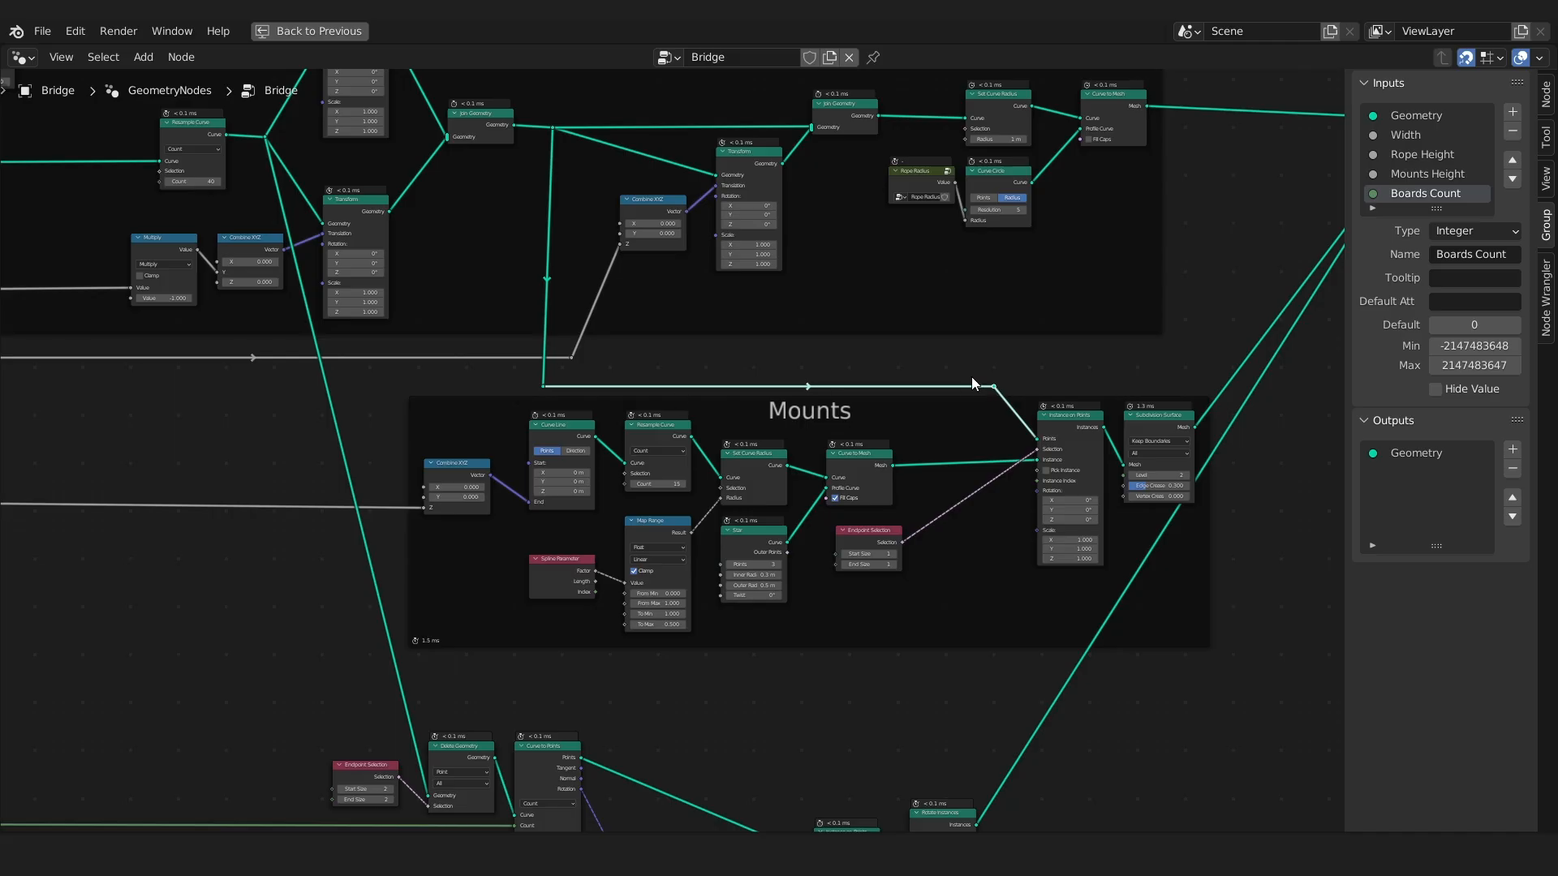
key(g)
click(1029, 392)
drag(520, 380, 562, 392)
key(g)
click(573, 393)
click(873, 349)
Move the lower Multiply and Combine XYZ nodes in Main Ropes left, clear of the curve link running down to the planks.
scroll(873, 349, down, 2)
middle_drag(991, 454, 1023, 411)
scroll(584, 552, down, 3)
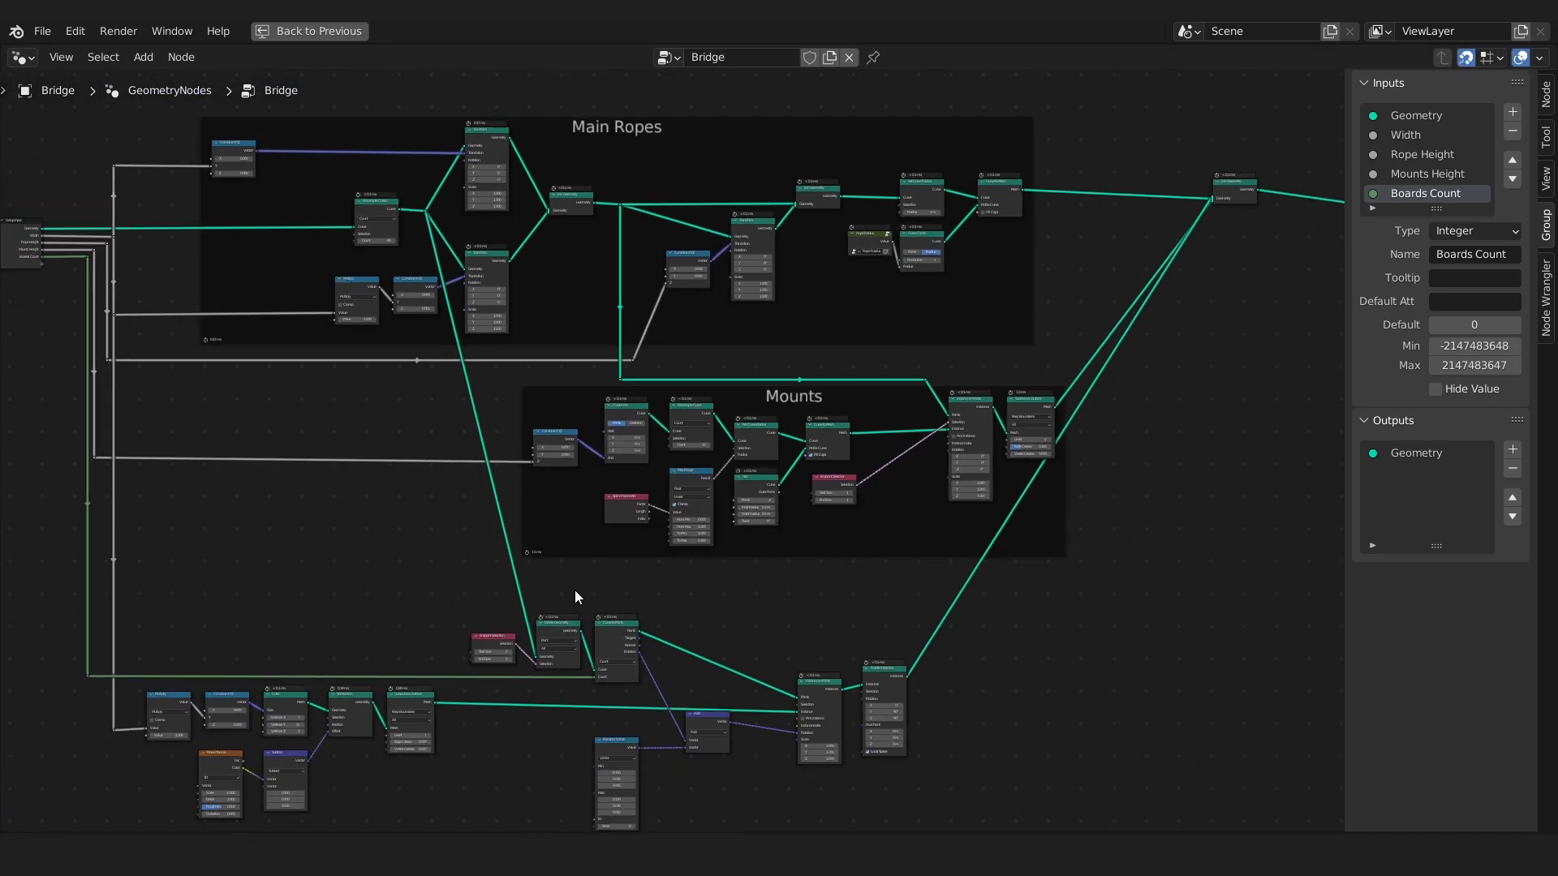
scroll(575, 596, up, 3)
click(581, 625)
scroll(592, 586, down, 2)
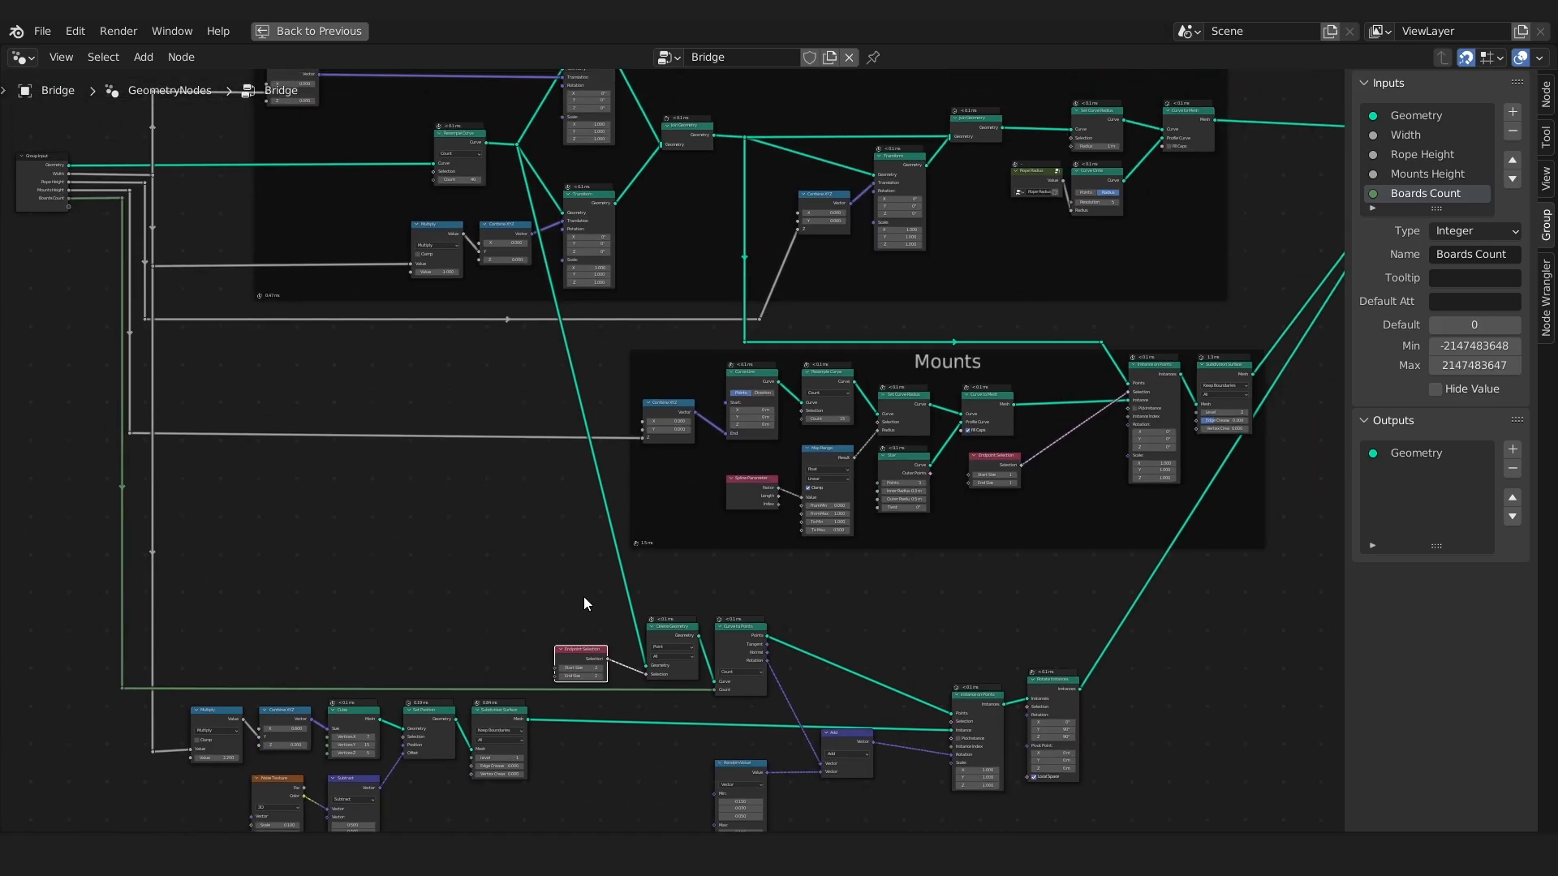
drag(410, 227, 508, 222)
key(g)
click(440, 224)
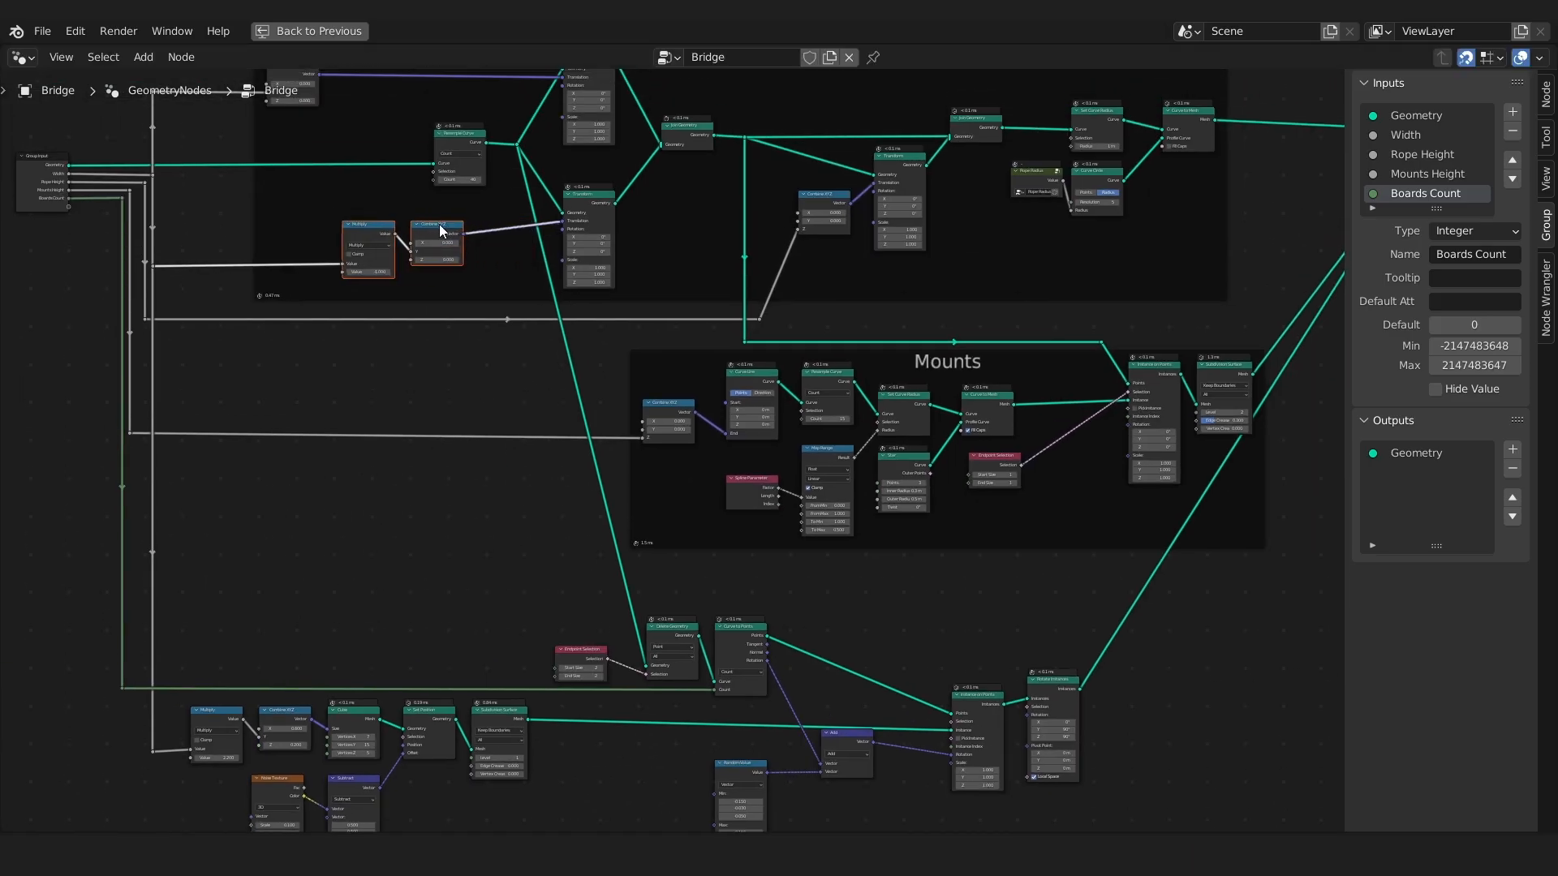
Add a reroute to the curve link running down to the planks' Delete Geometry node and move Endpoint Selection above and left of that node.
shift+right_drag(634, 598, 621, 591)
key(g)
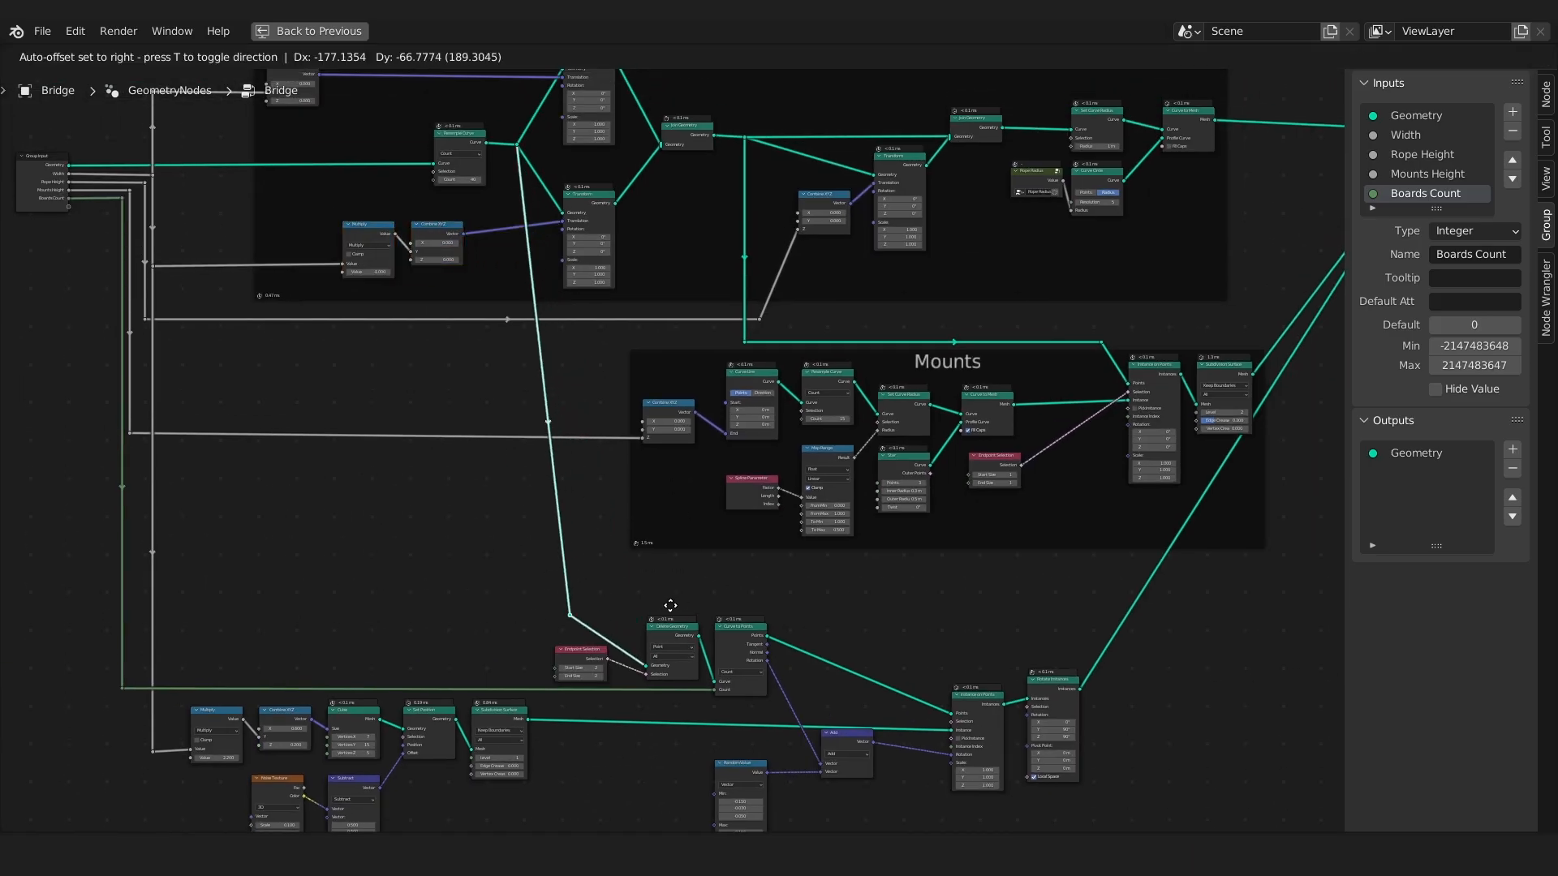
click(625, 614)
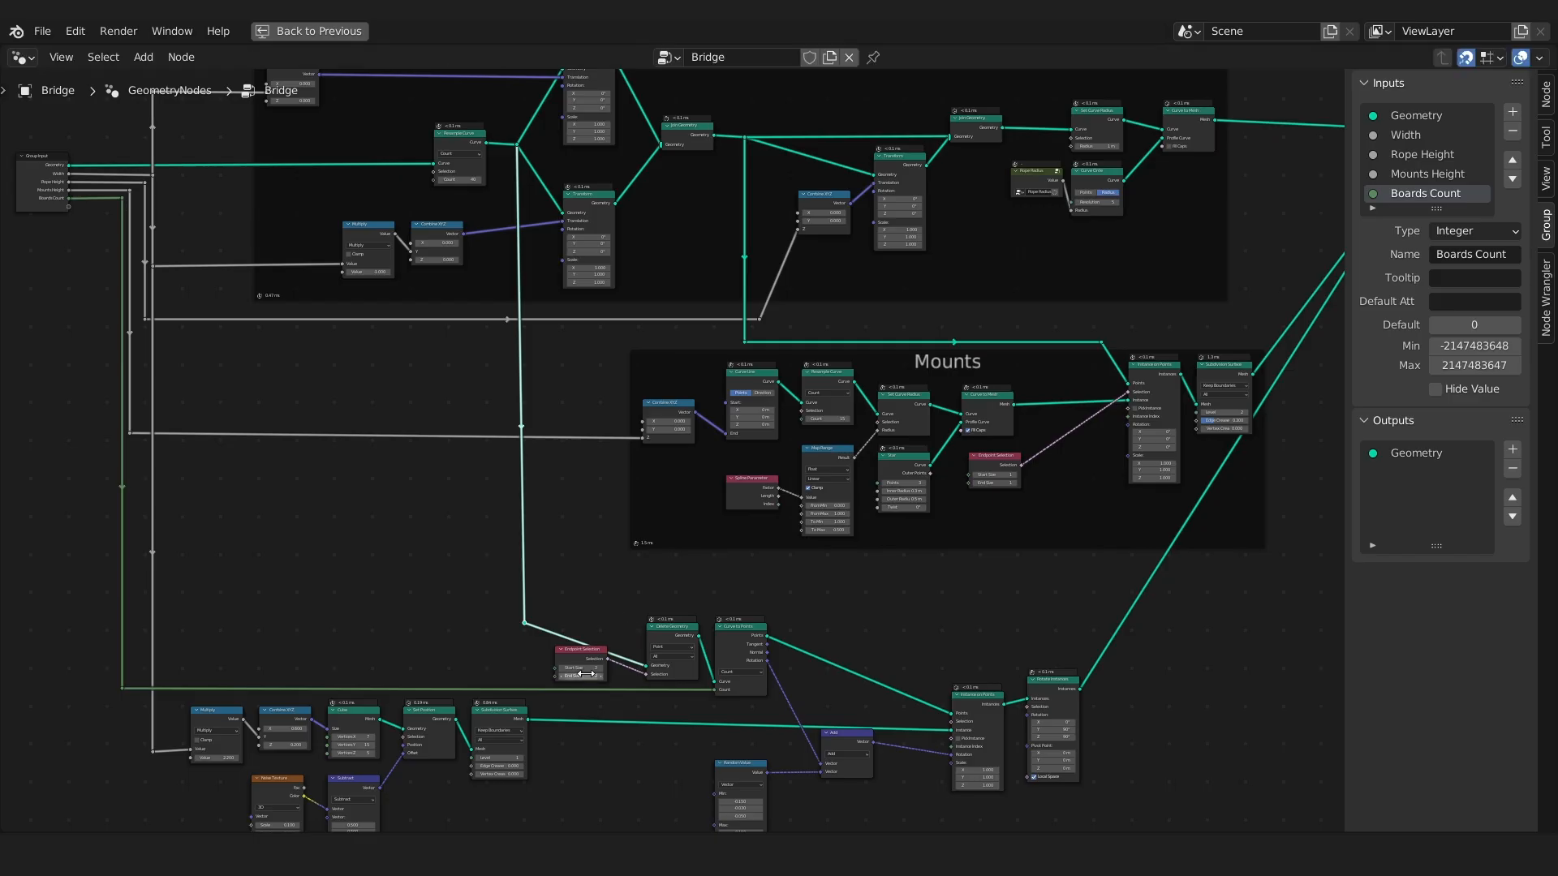
click(582, 652)
key(g)
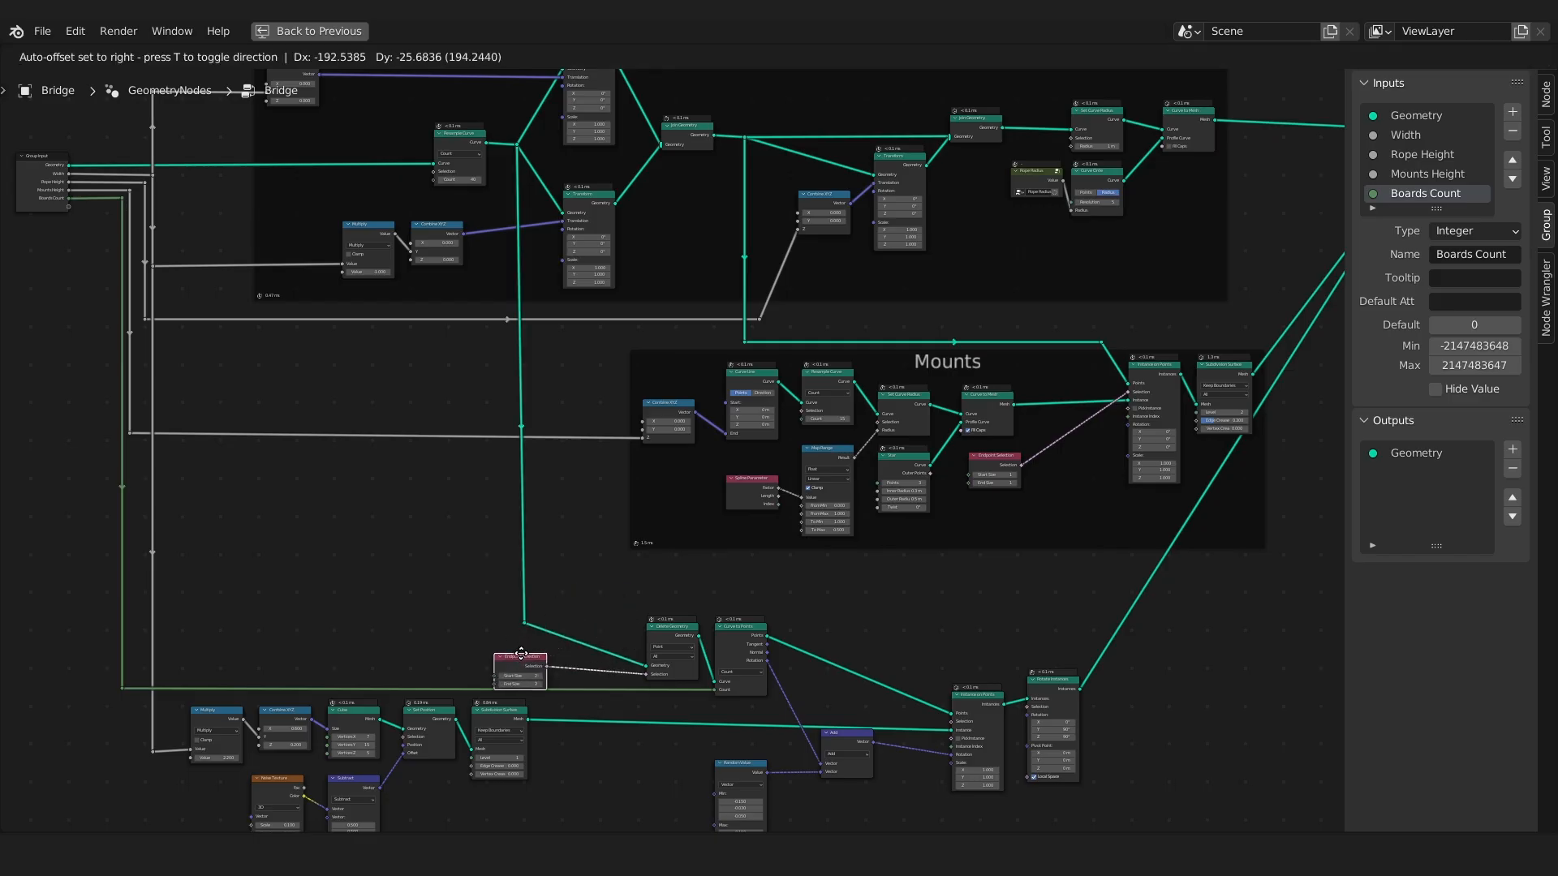
click(578, 607)
Lower the new reroute level with Delete Geometry's Geometry input so the curve link enters the node horizontally.
scroll(578, 606, up, 4)
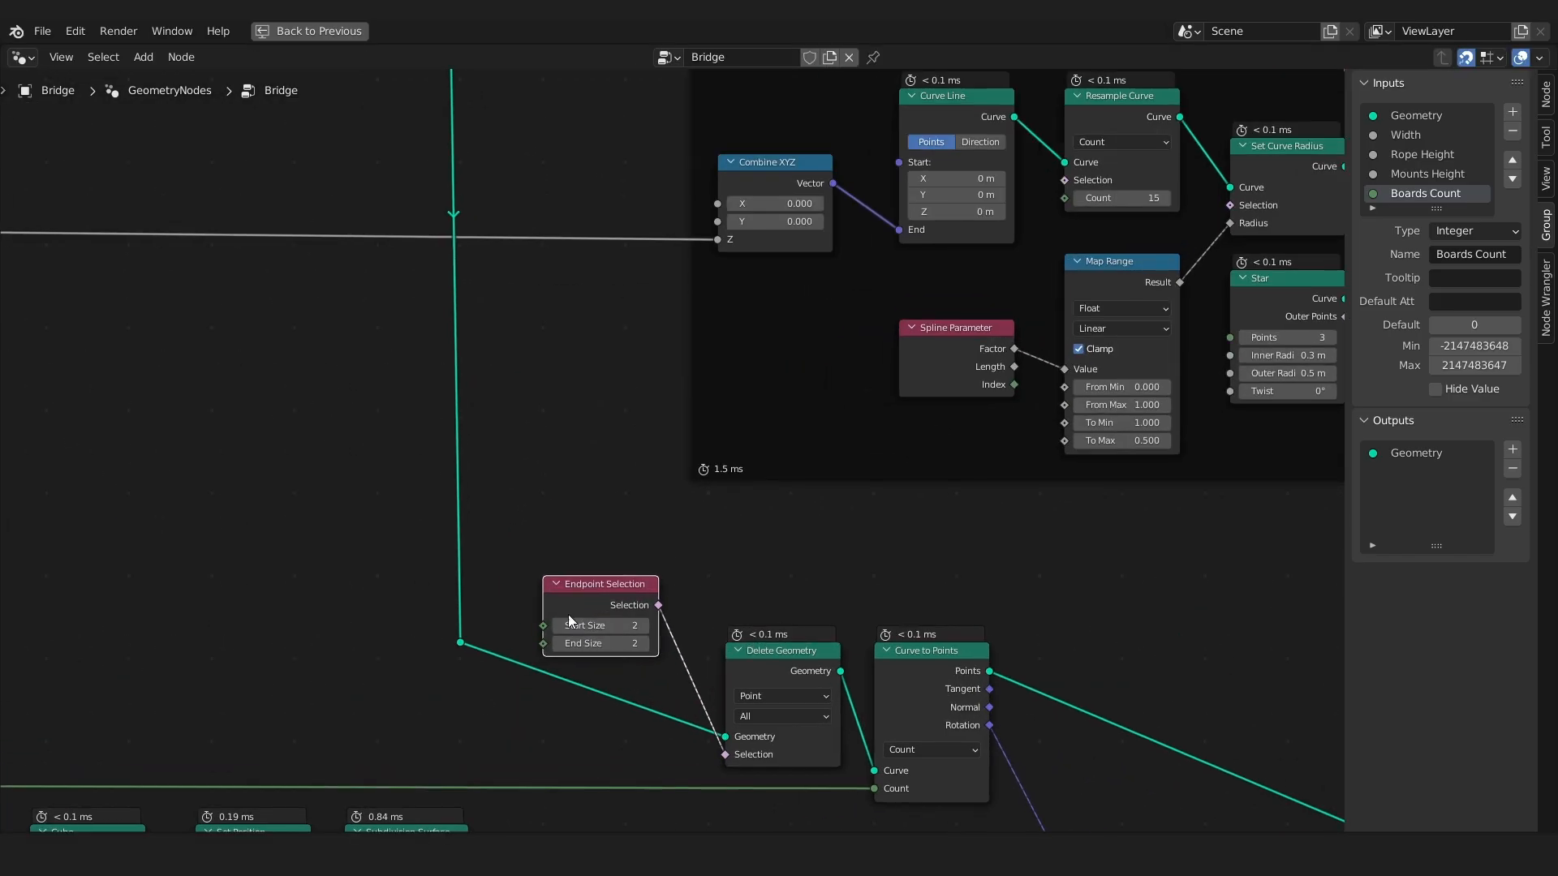
click(461, 641)
key(g)
click(480, 760)
scroll(501, 602, down, 13)
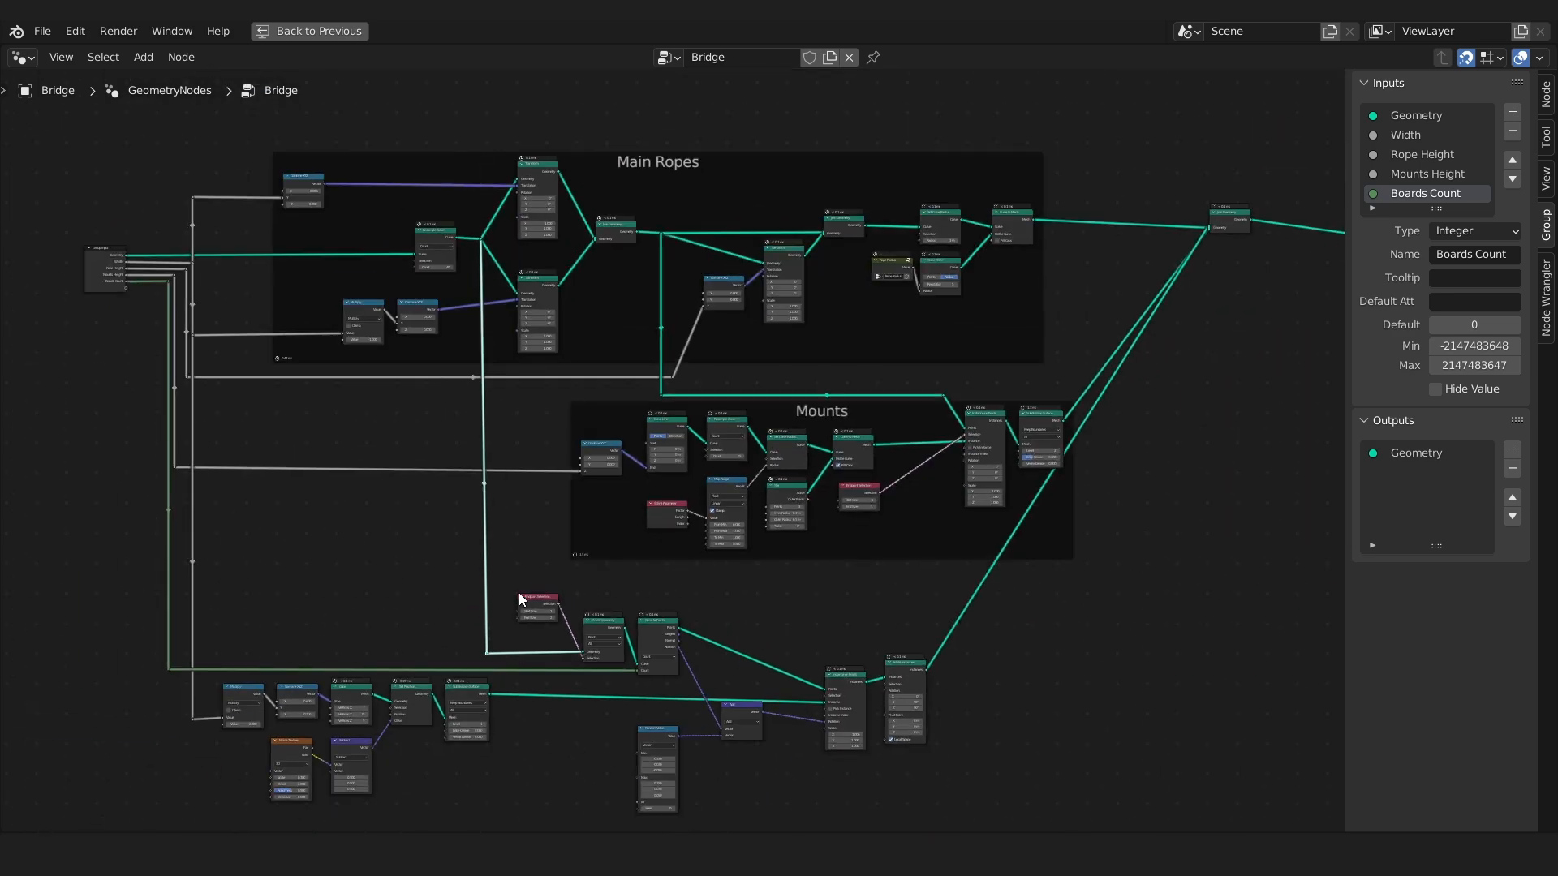
Line up the planks' Rotate Instances node with Instance on Points and move Random Value closer to the Add node.
click(522, 588)
scroll(737, 636, up, 7)
scroll(908, 695, down, 3)
mouse_move(907, 696)
mouse_down()
mouse_move(881, 640)
mouse_move(883, 680)
mouse_up()
drag(1002, 680, 961, 678)
key(Home)
scroll(722, 690, up, 3)
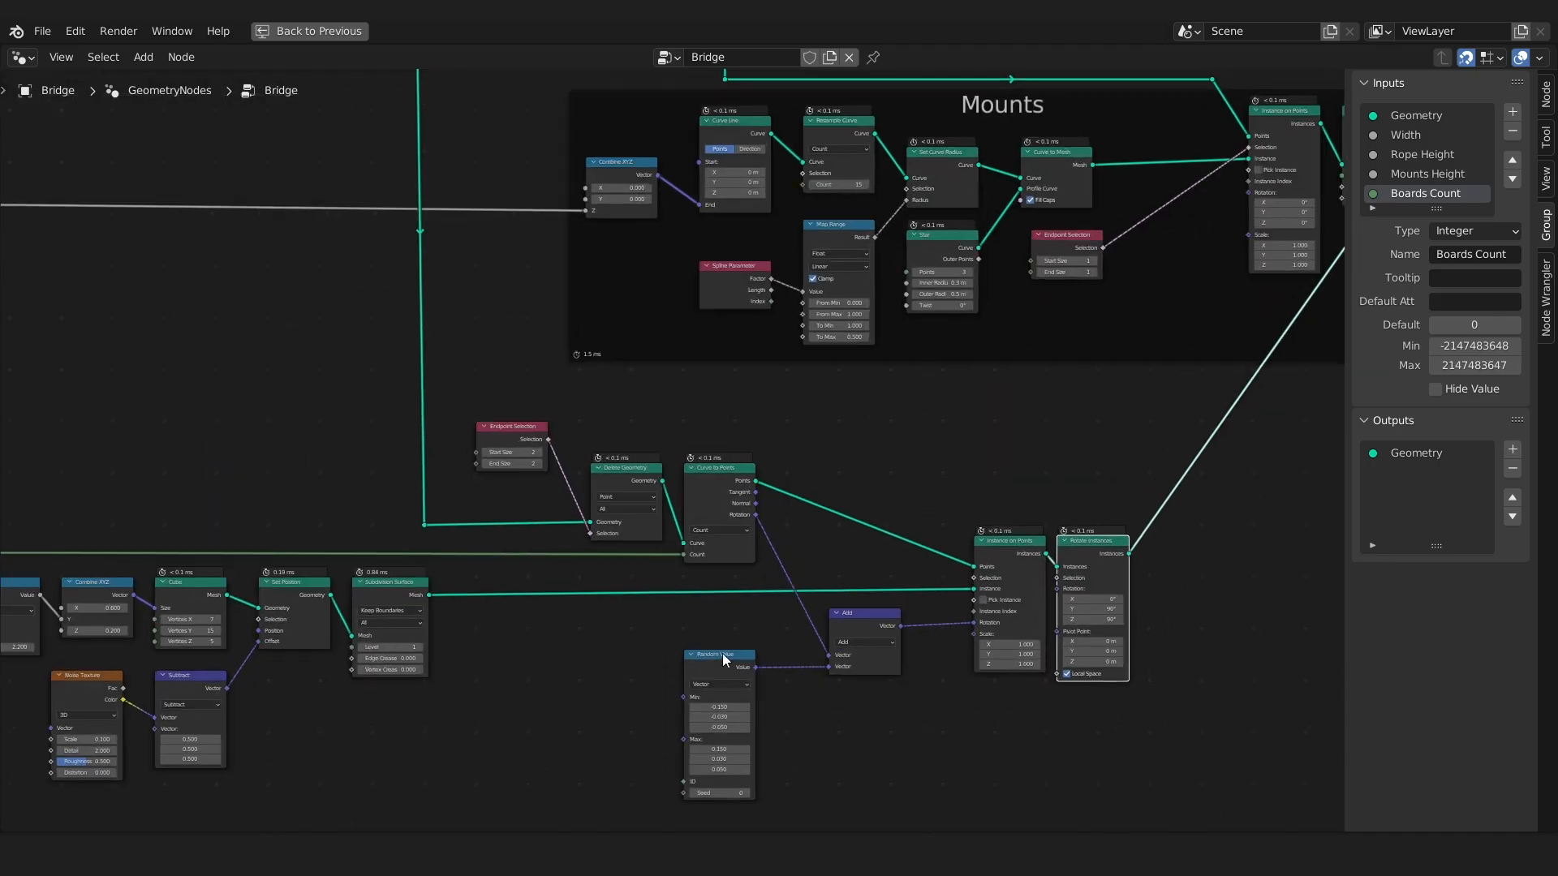
drag(723, 654, 764, 640)
click(545, 688)
Lower the planks' Endpoint Selection node level with Delete Geometry and fine-tune the position of the curve link's reroute.
scroll(542, 688, down, 2)
drag(452, 570, 465, 571)
click(491, 547)
drag(526, 496, 525, 520)
scroll(452, 575, up, 3)
drag(456, 568, 456, 559)
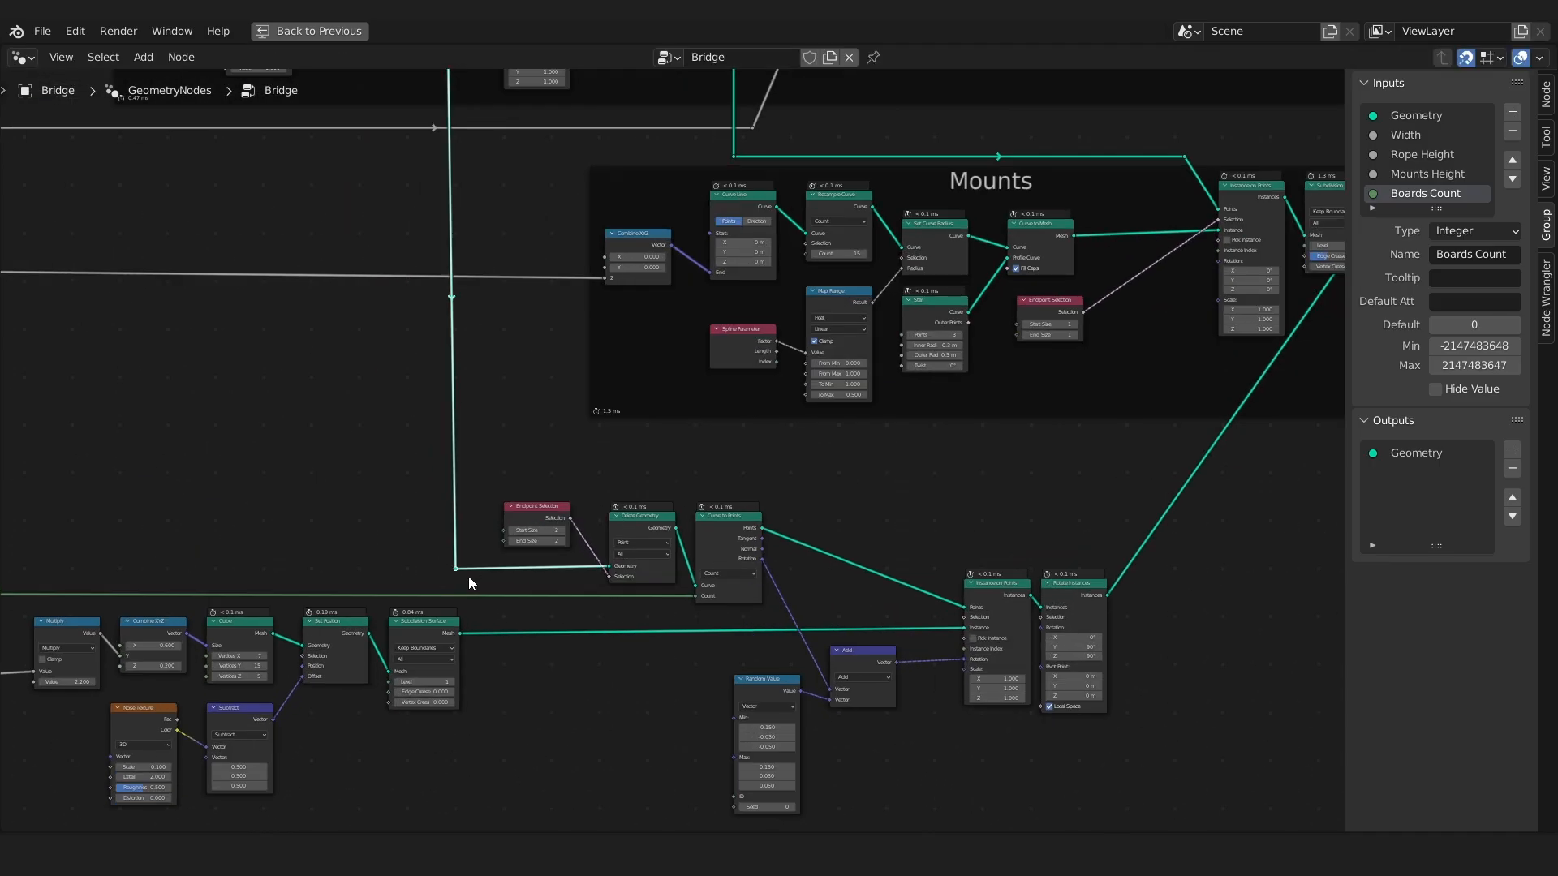
click(479, 583)
scroll(485, 586, down, 8)
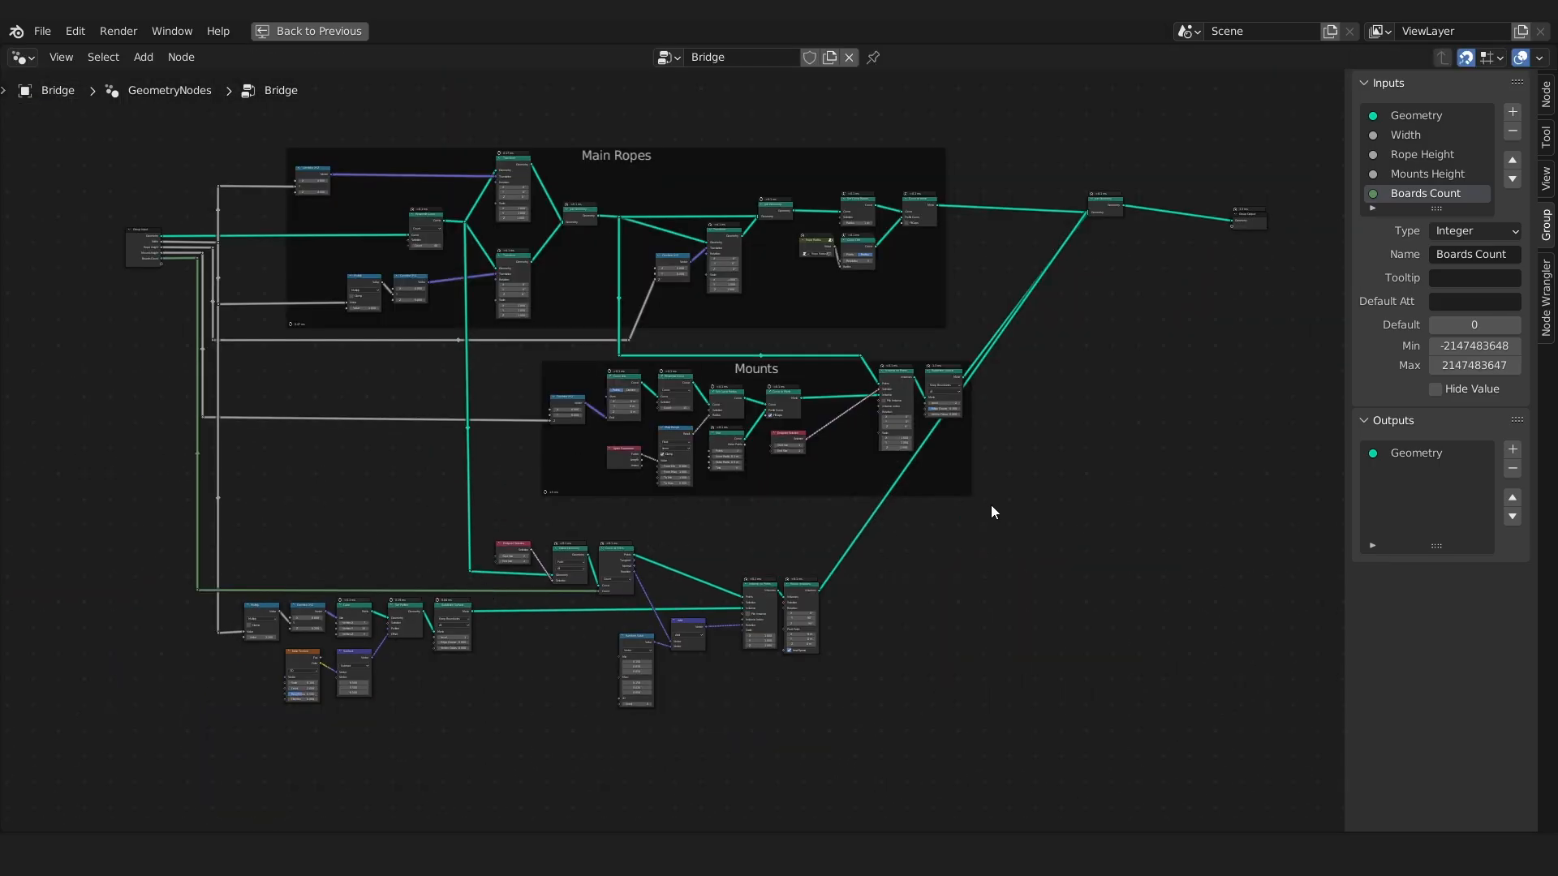
Add a reroute to the link from Rotate Instances to the final Join Geometry, placing it level with Rotate Instances and just right of Mounts.
scroll(978, 493, up, 2)
middle_drag(974, 487, 866, 476)
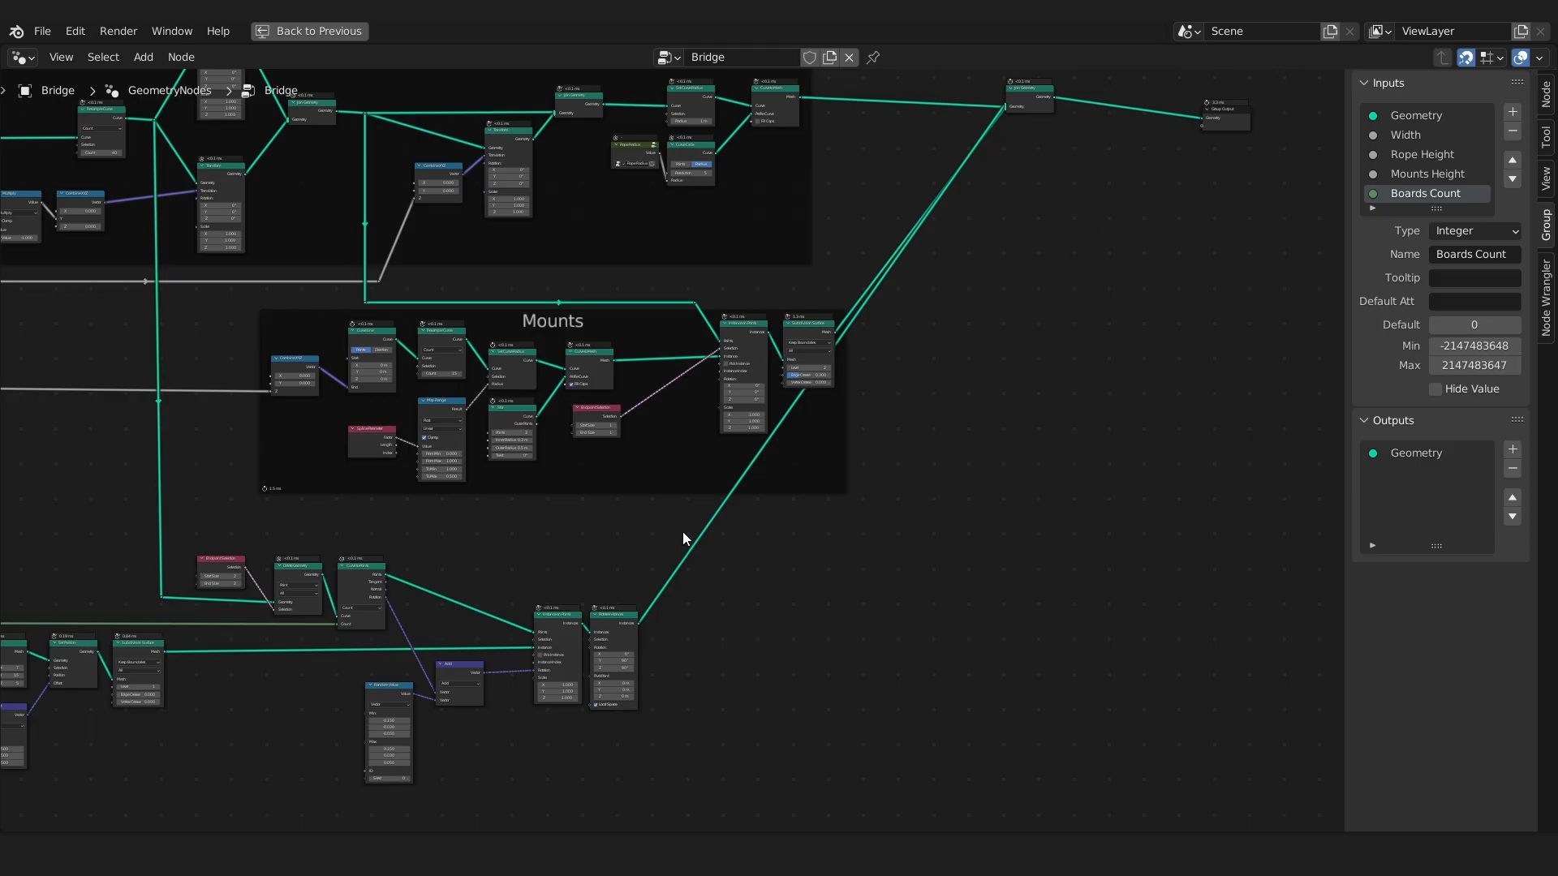
shift+right_drag(584, 539, 947, 647)
drag(582, 533, 800, 620)
key(g)
right_click(978, 610)
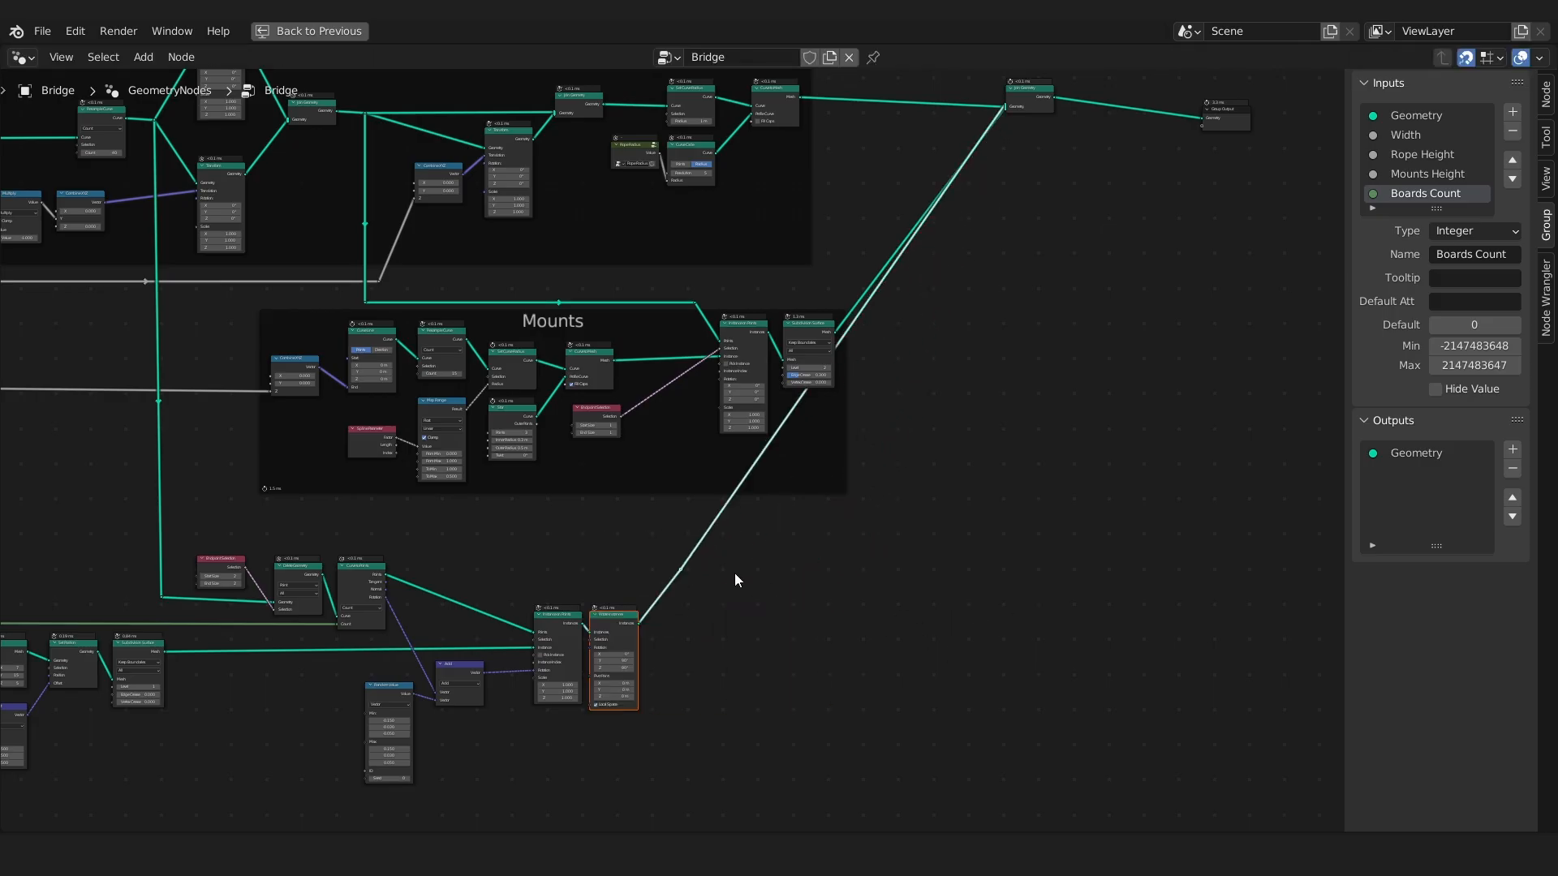
key(g)
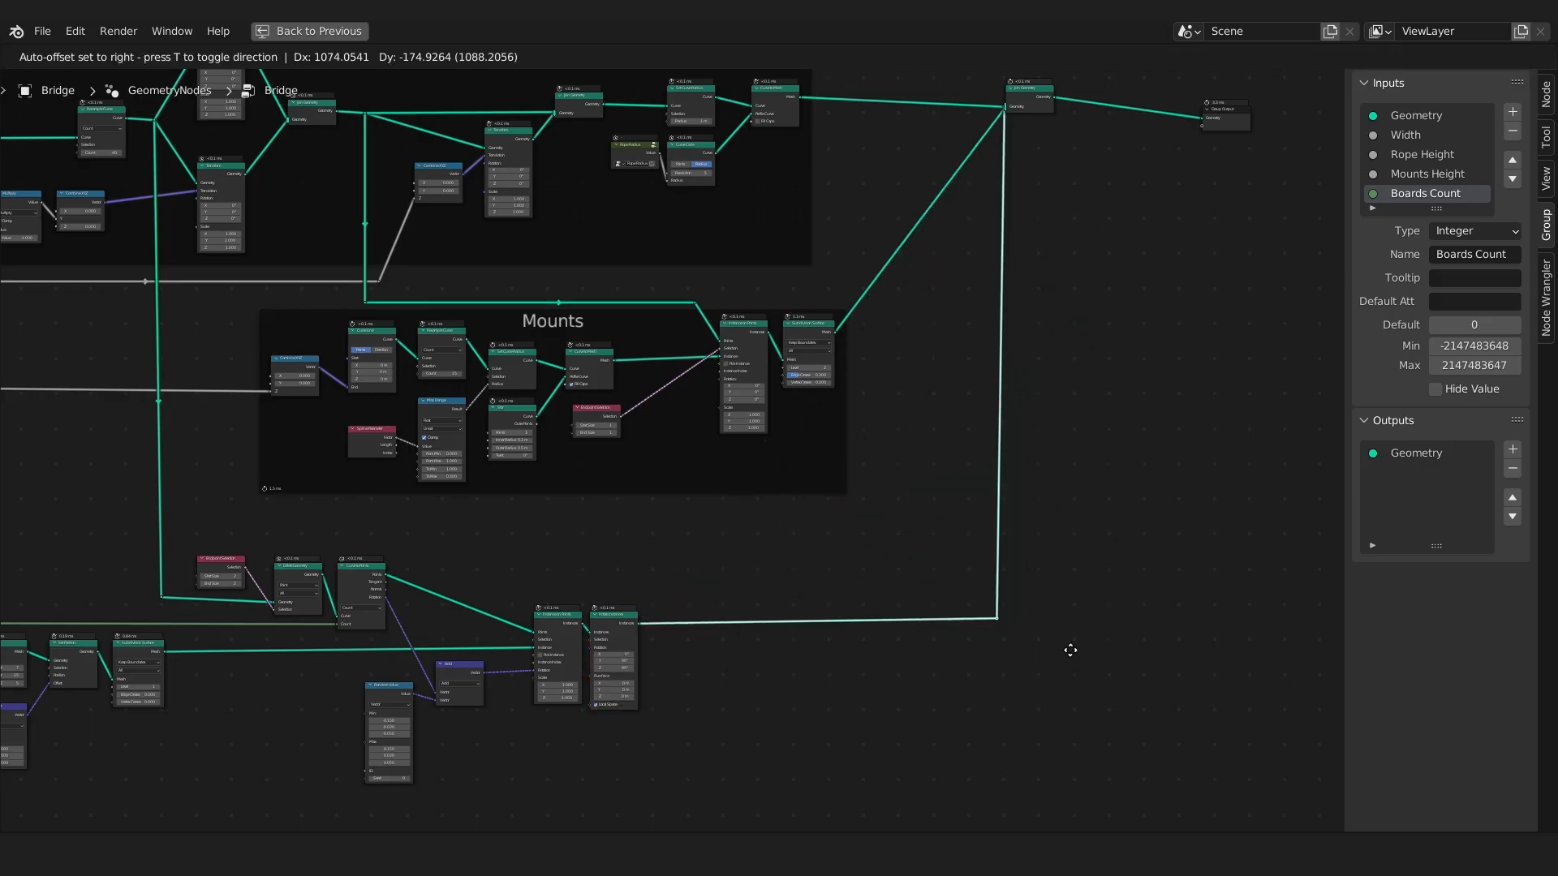
click(1070, 655)
key(g)
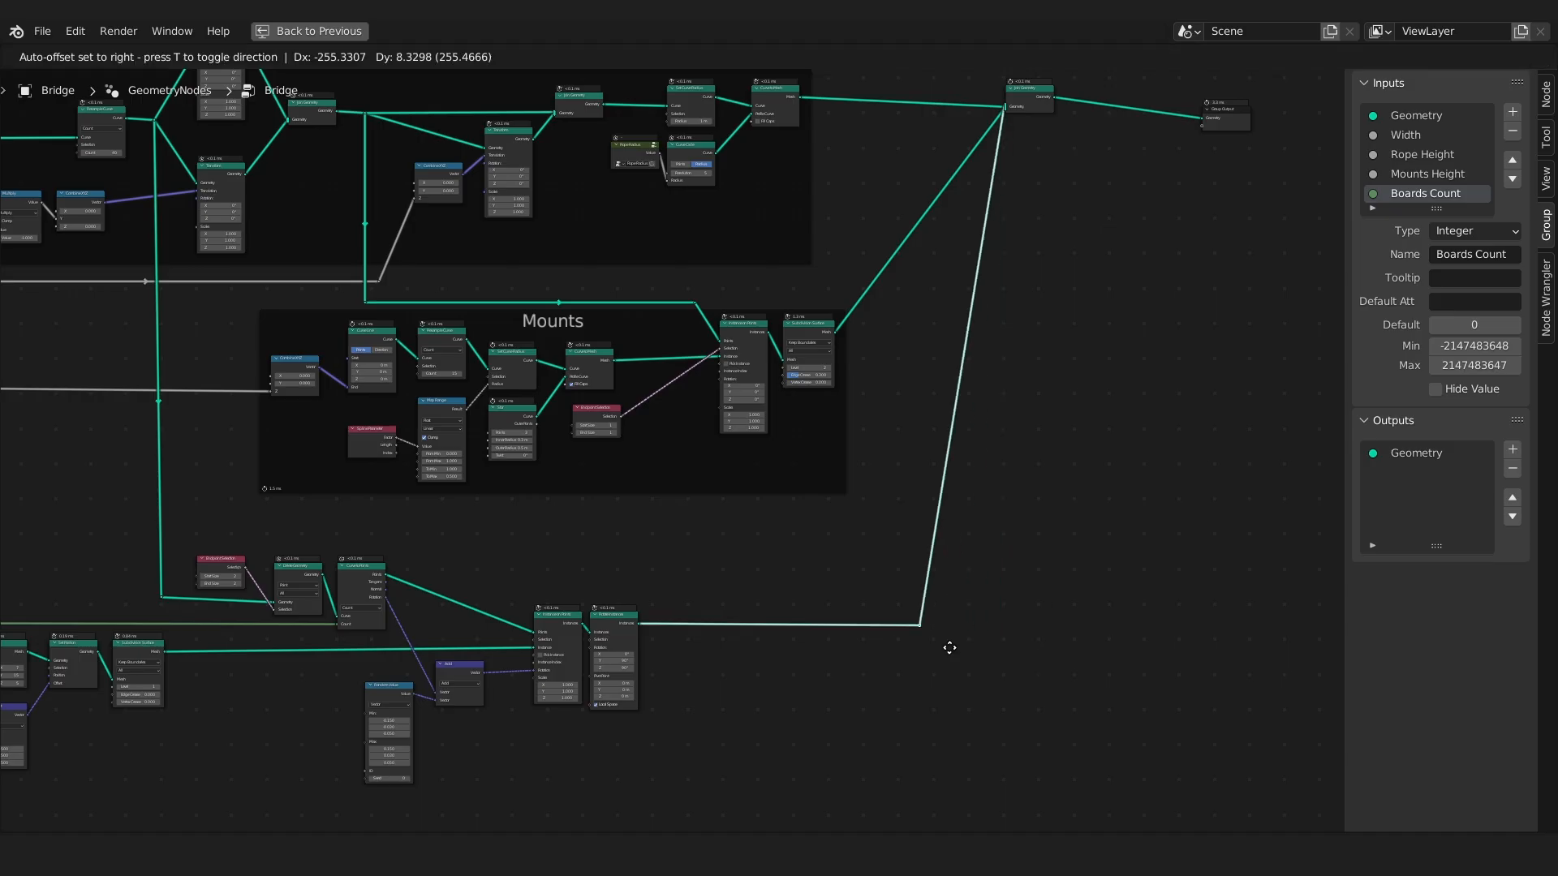
click(898, 650)
click(1034, 232)
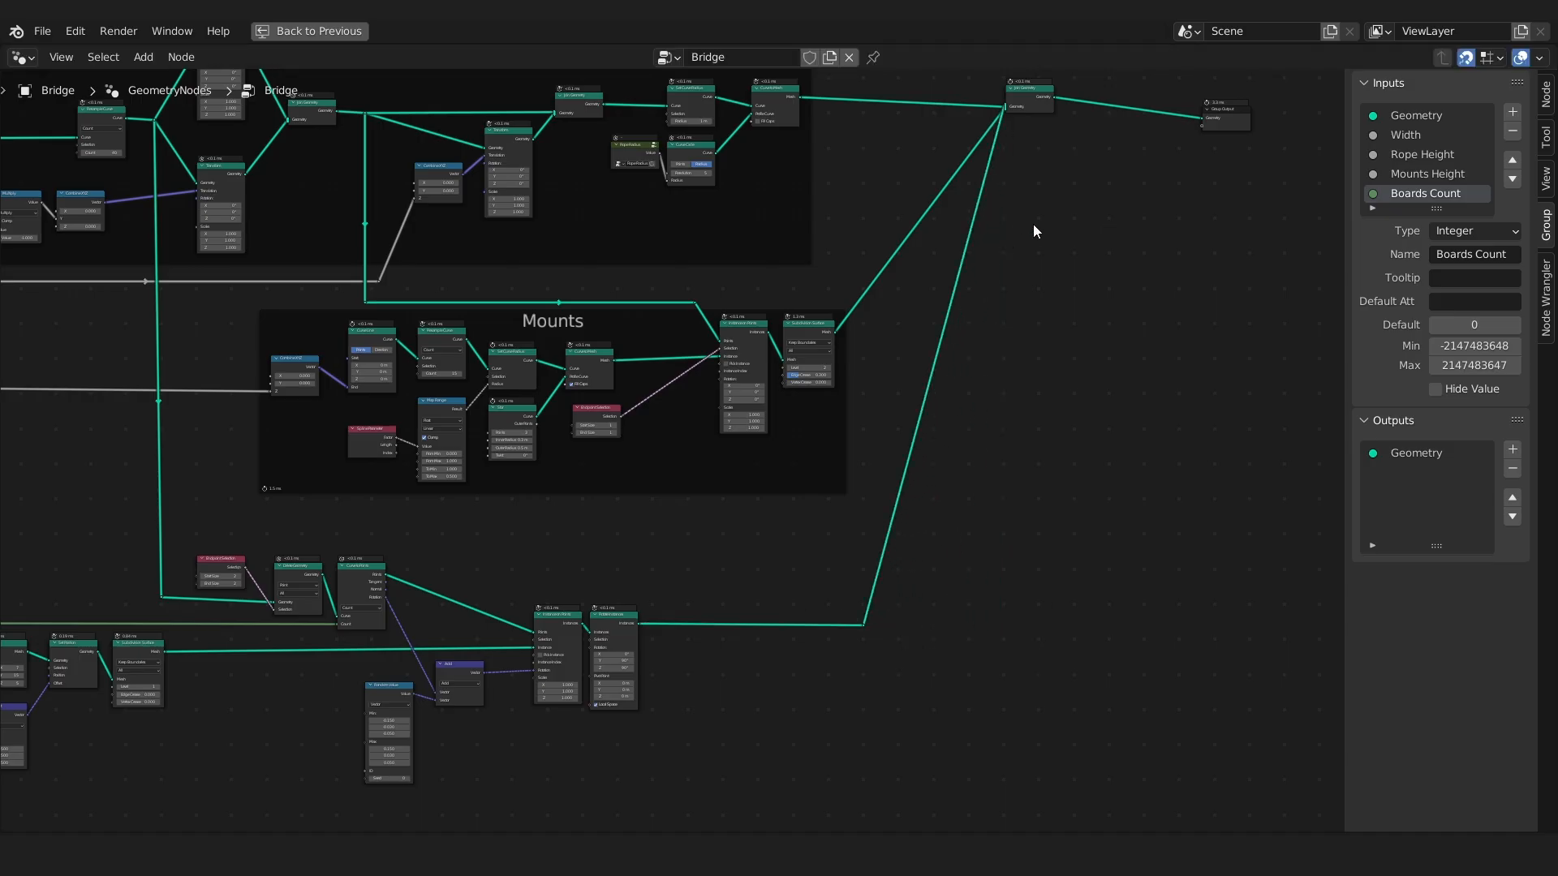
Enclose all the plank nodes in a new frame labelled Wood.
key(Home)
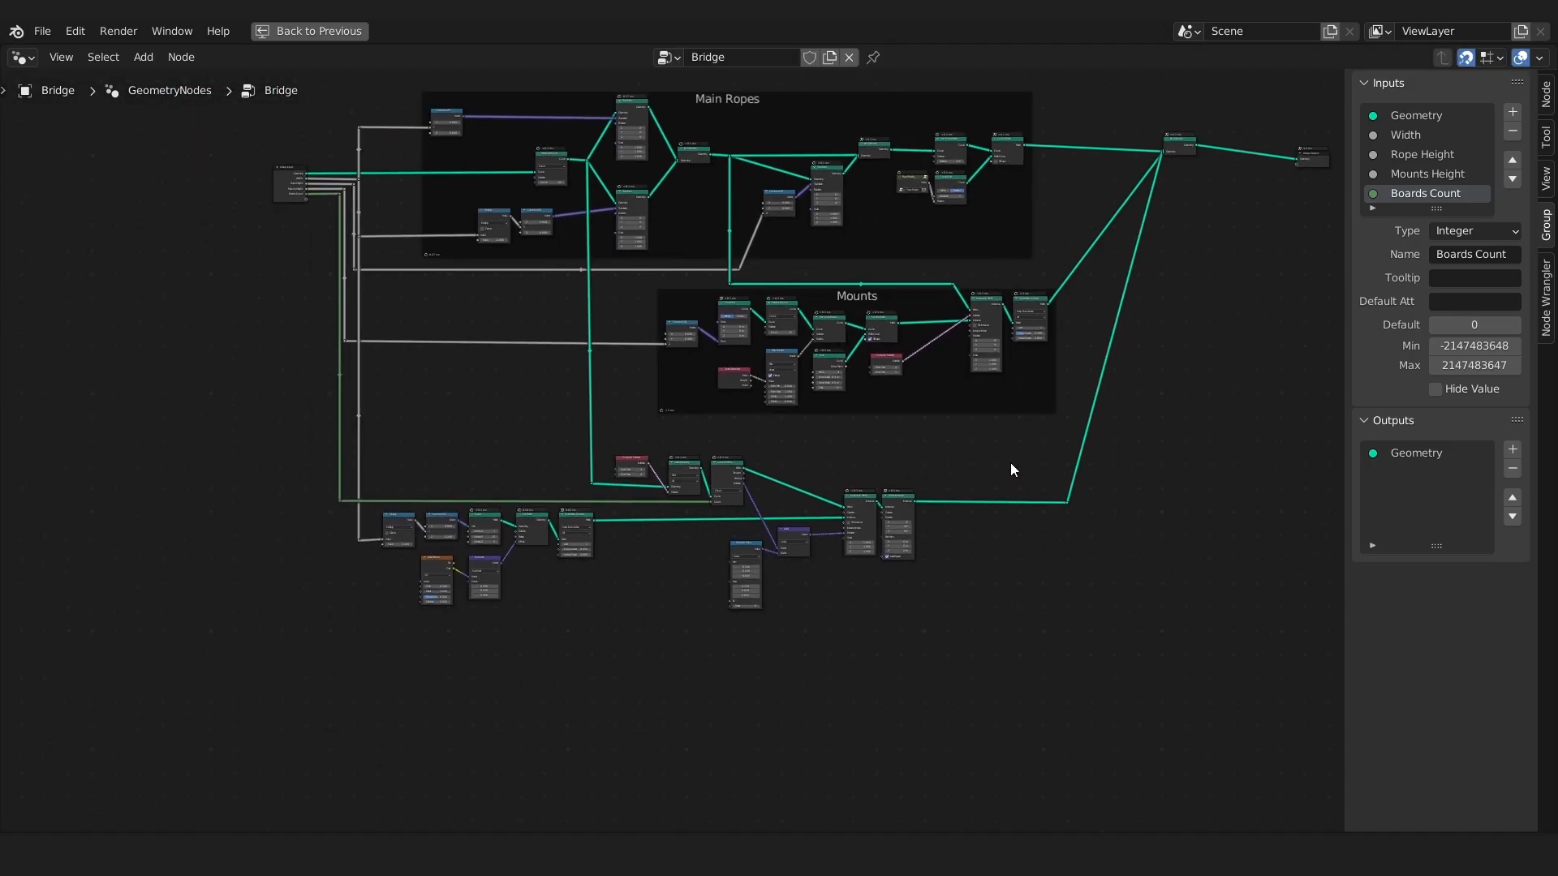
drag(1013, 443, 367, 661)
scroll(538, 574, up, 1)
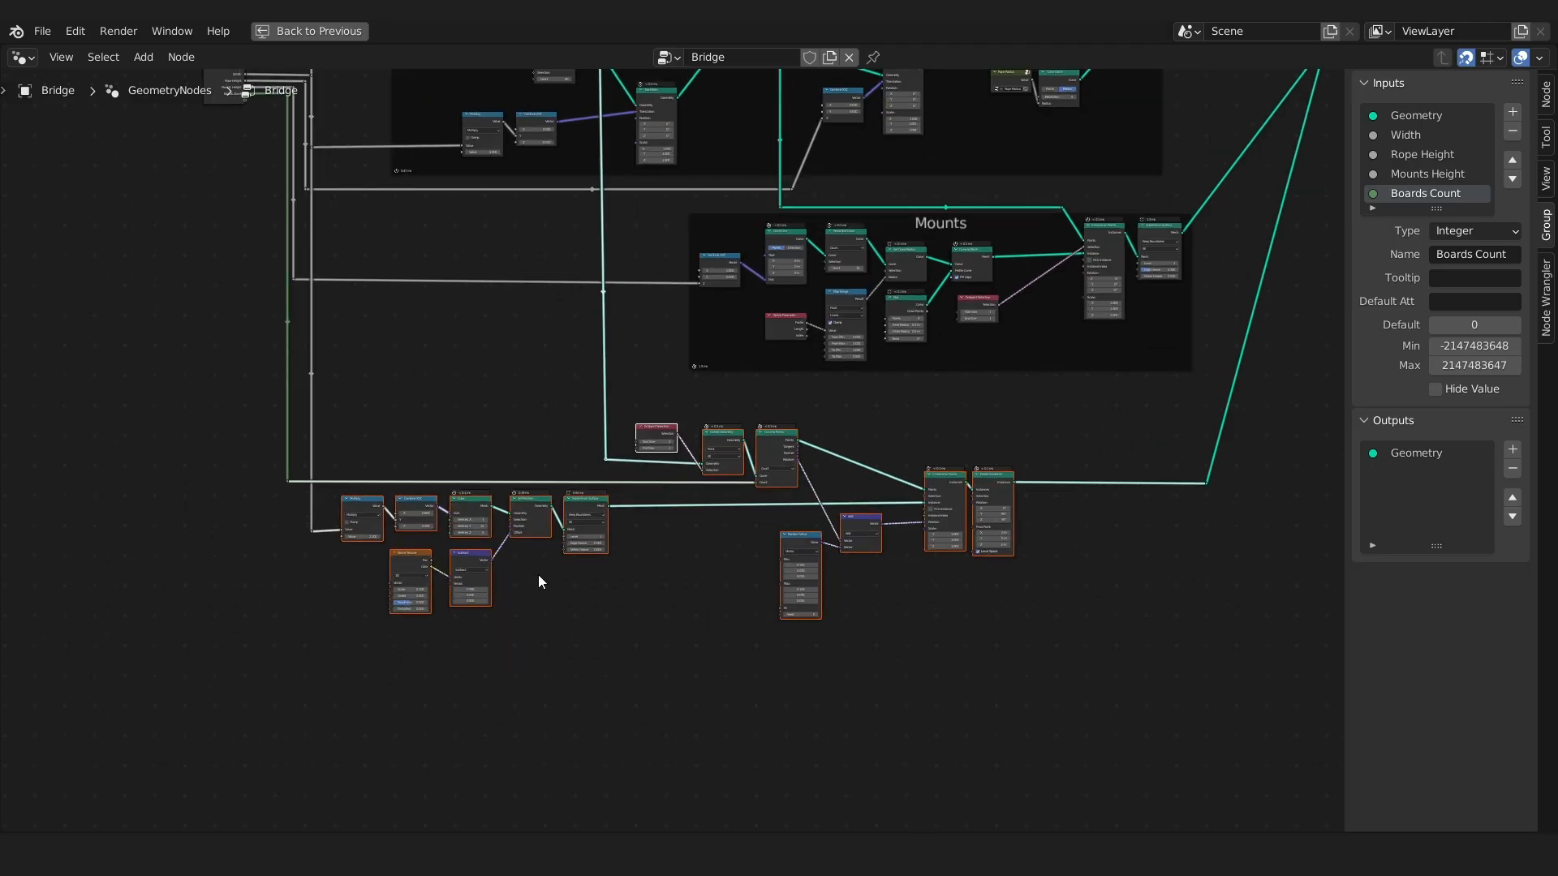
key(ctrl+j)
key(F2)
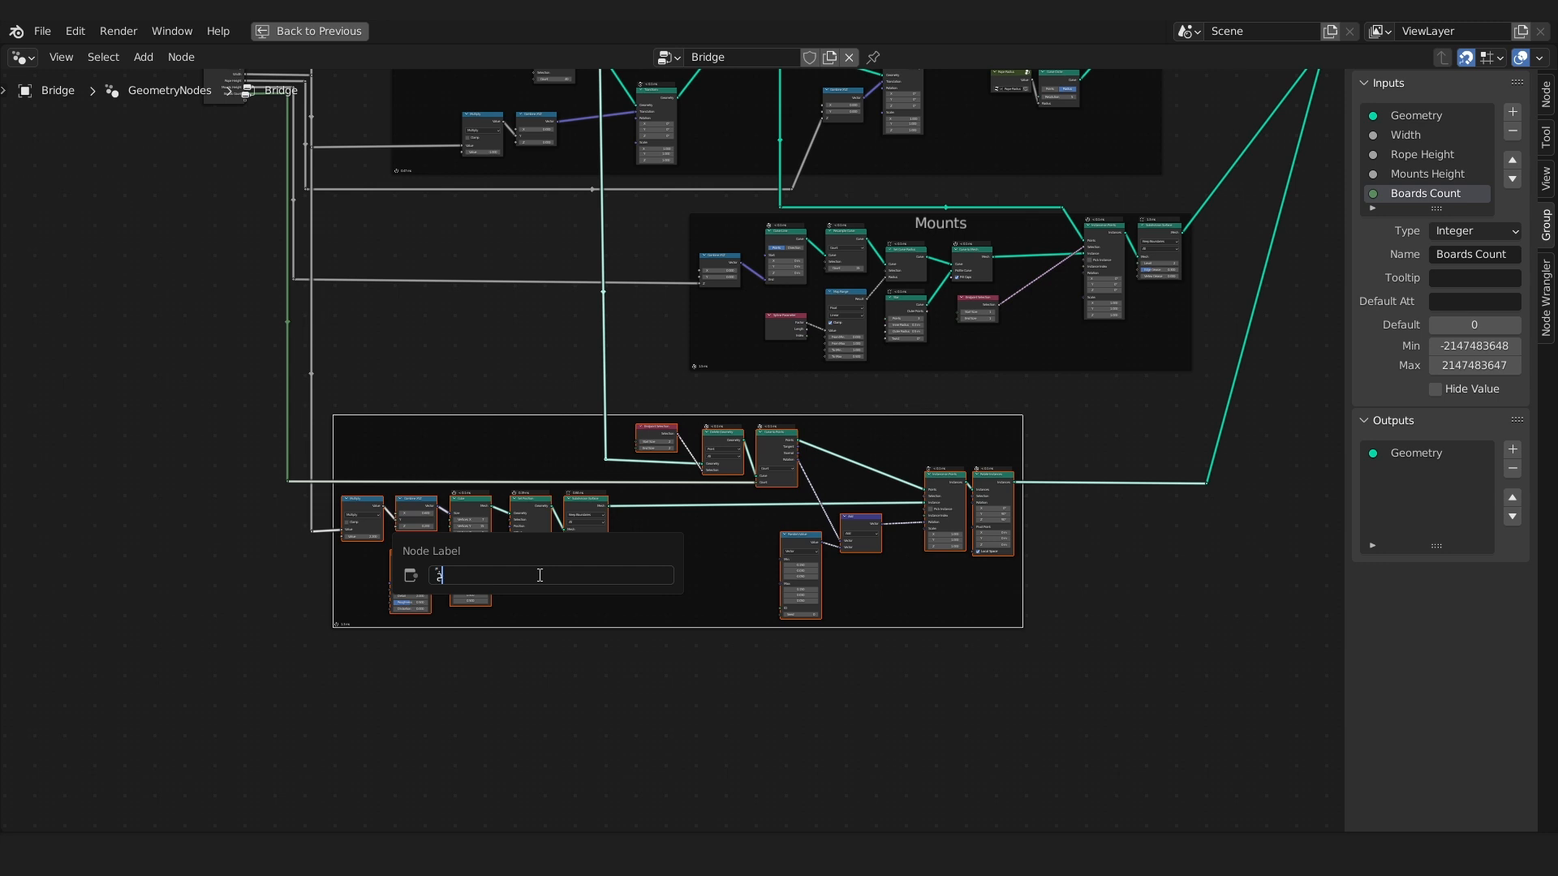
text(Wood)
key(Return)
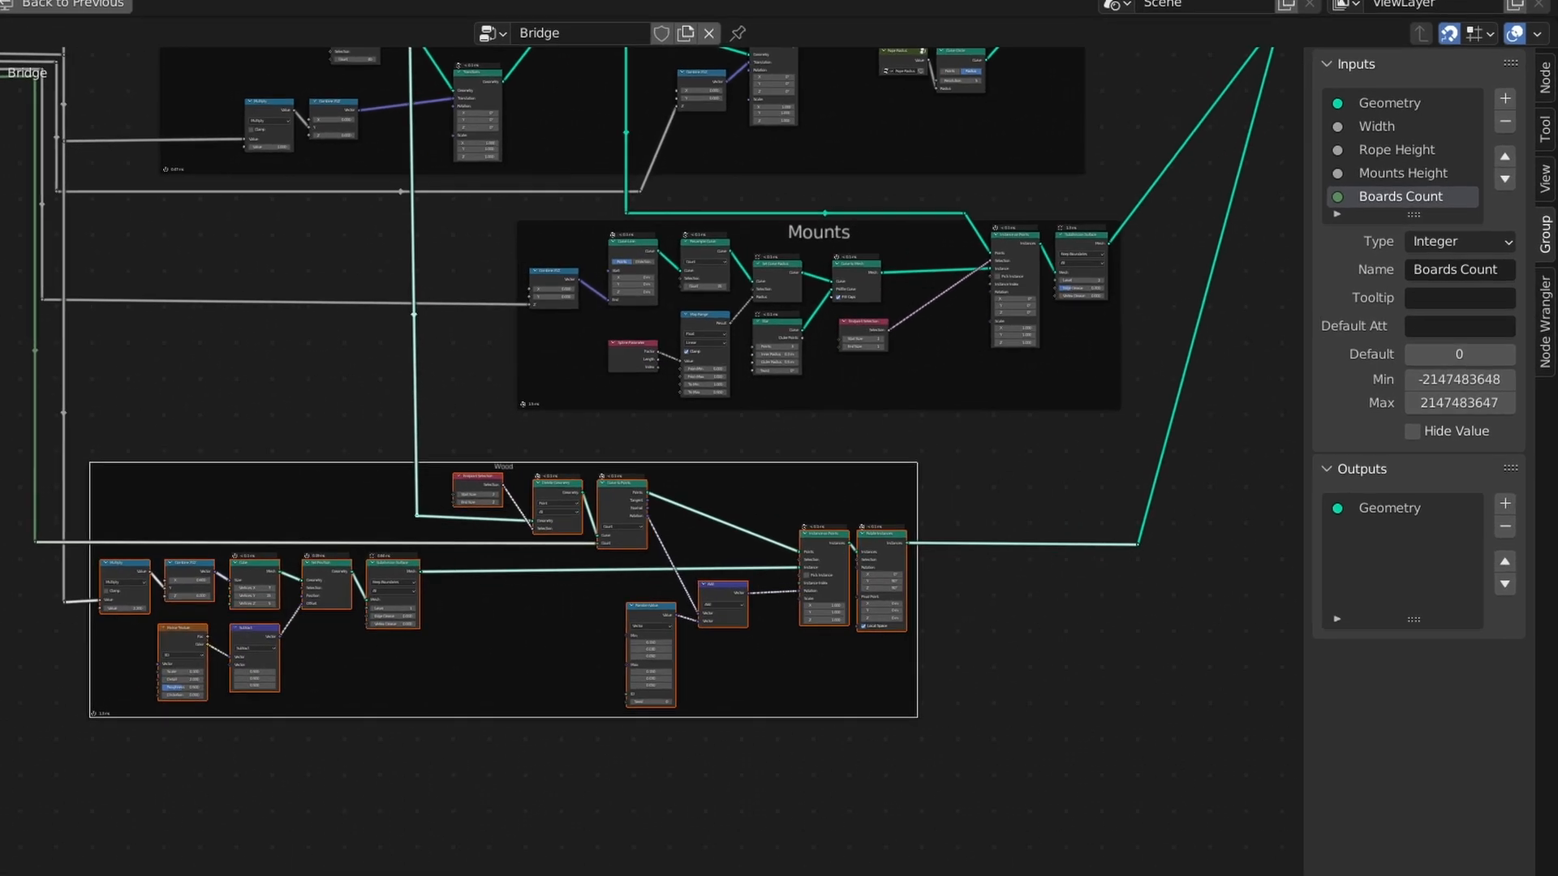
Set the Wood frame's label size to 64 and leave the maximized node editor.
click(1542, 91)
drag(1412, 228, 1510, 228)
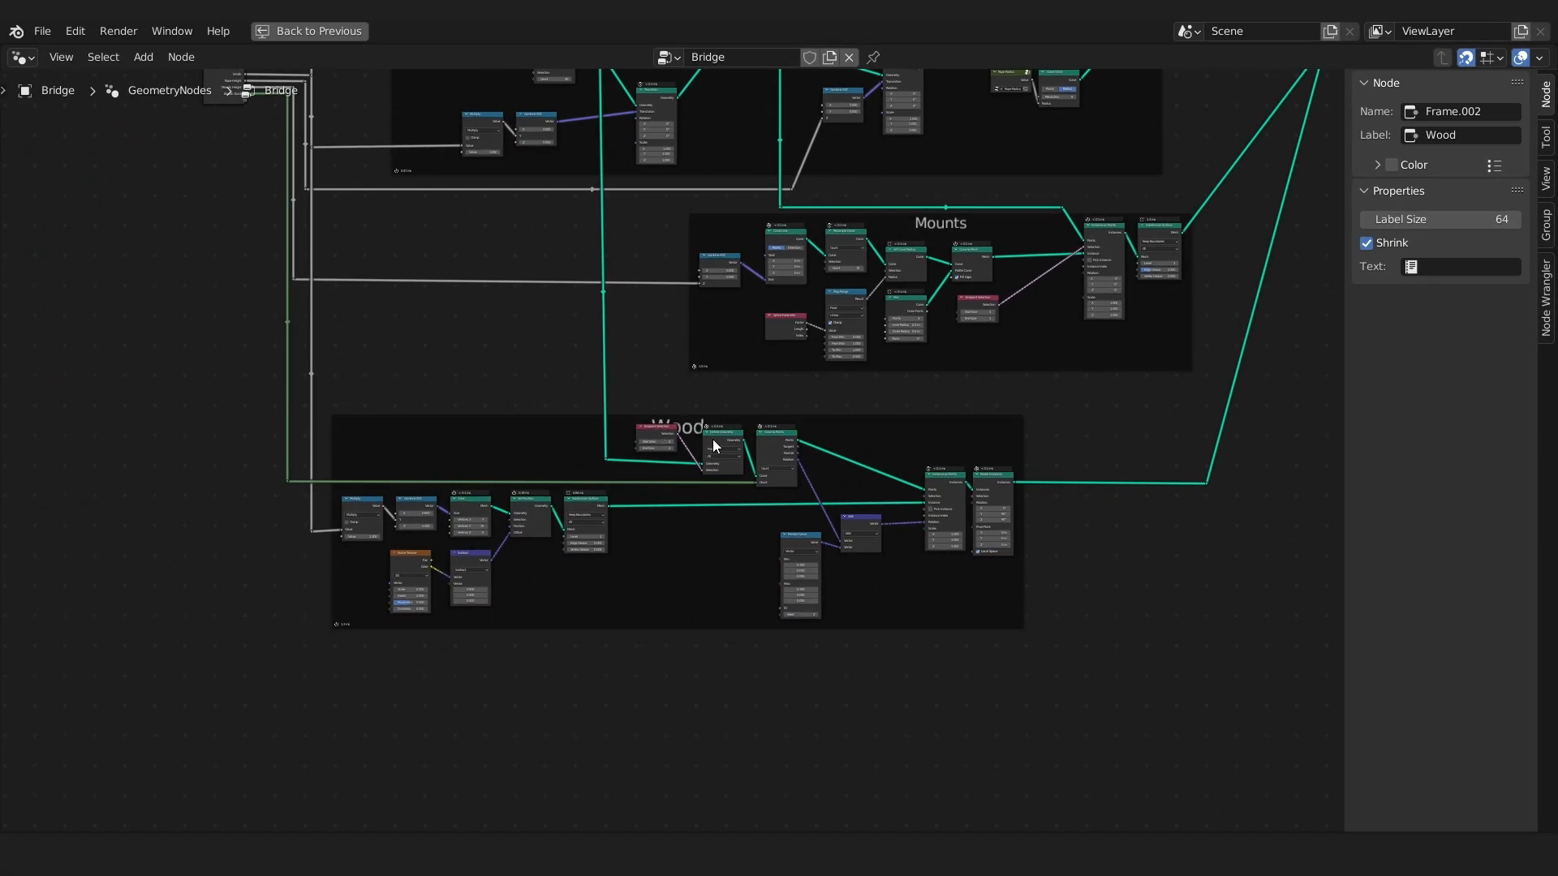
scroll(690, 422, up, 5)
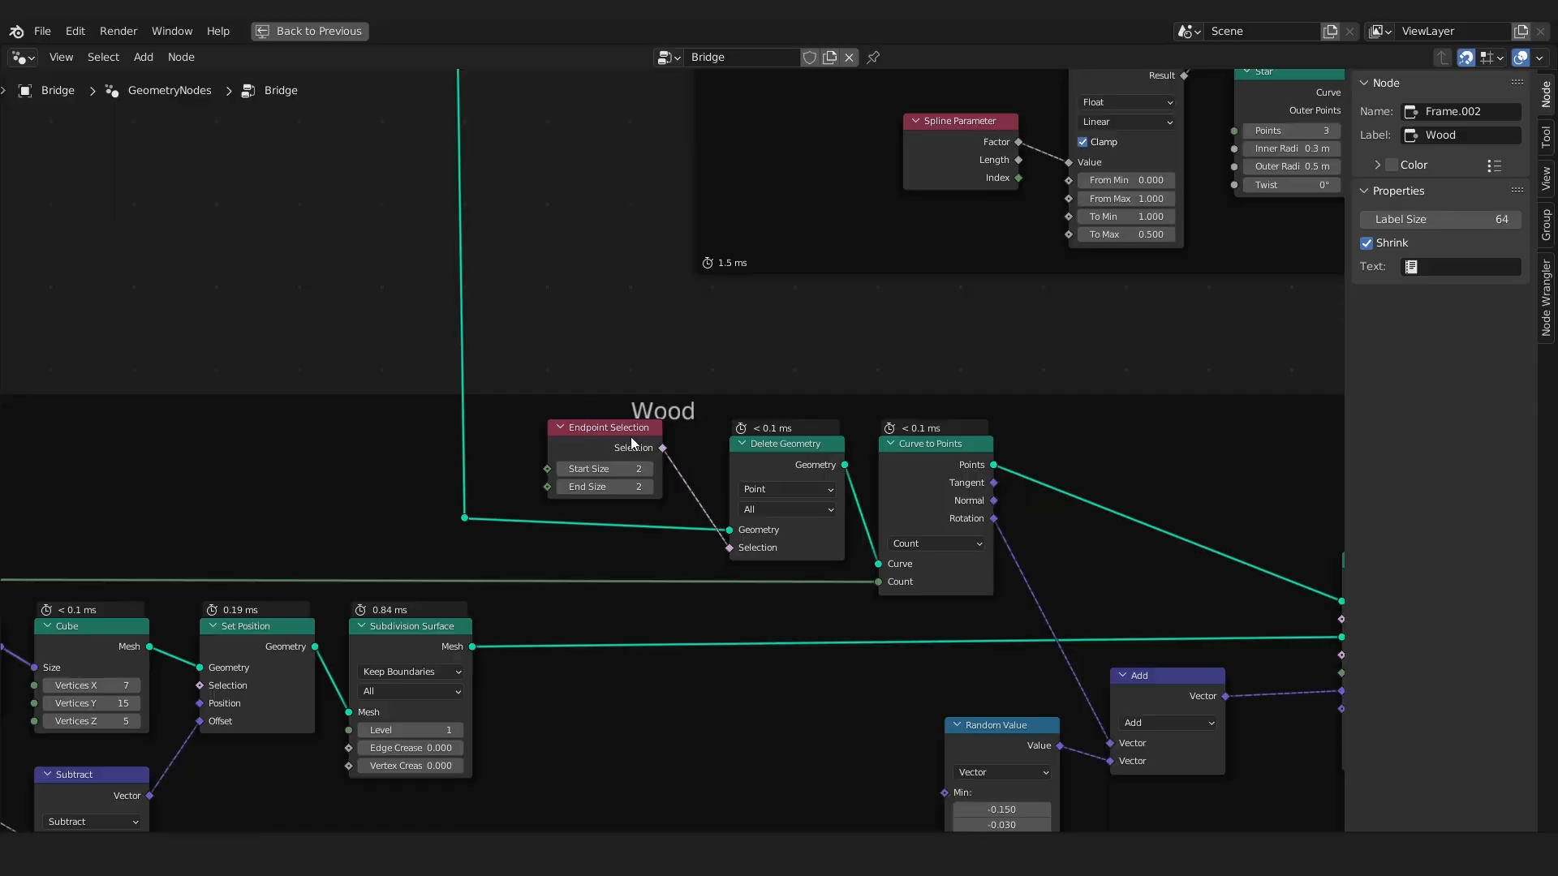
scroll(663, 453, down, 7)
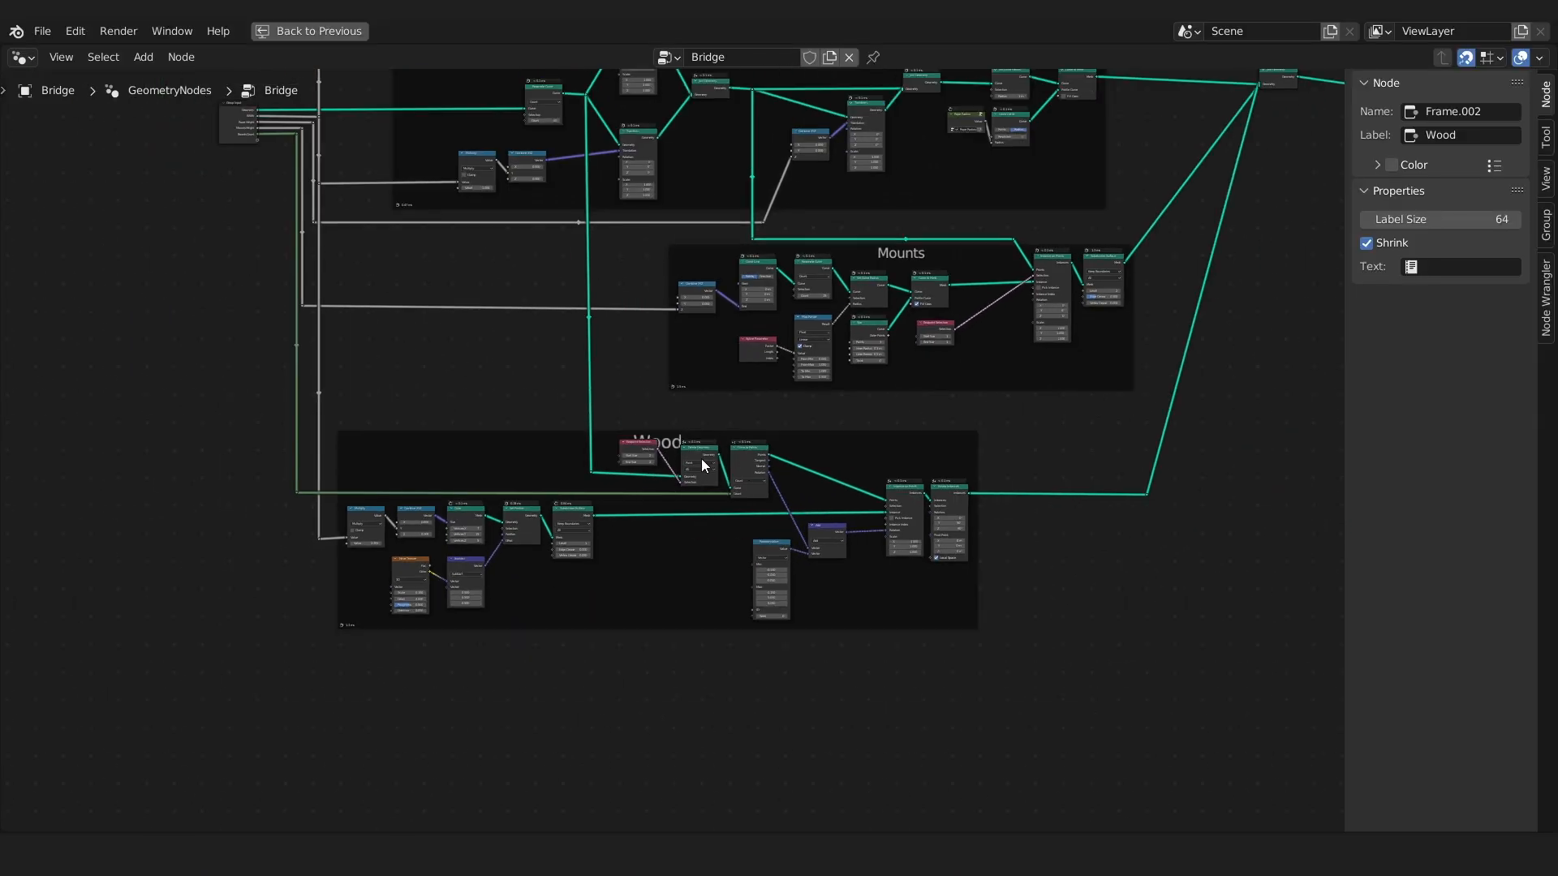
key(ctrl+space)
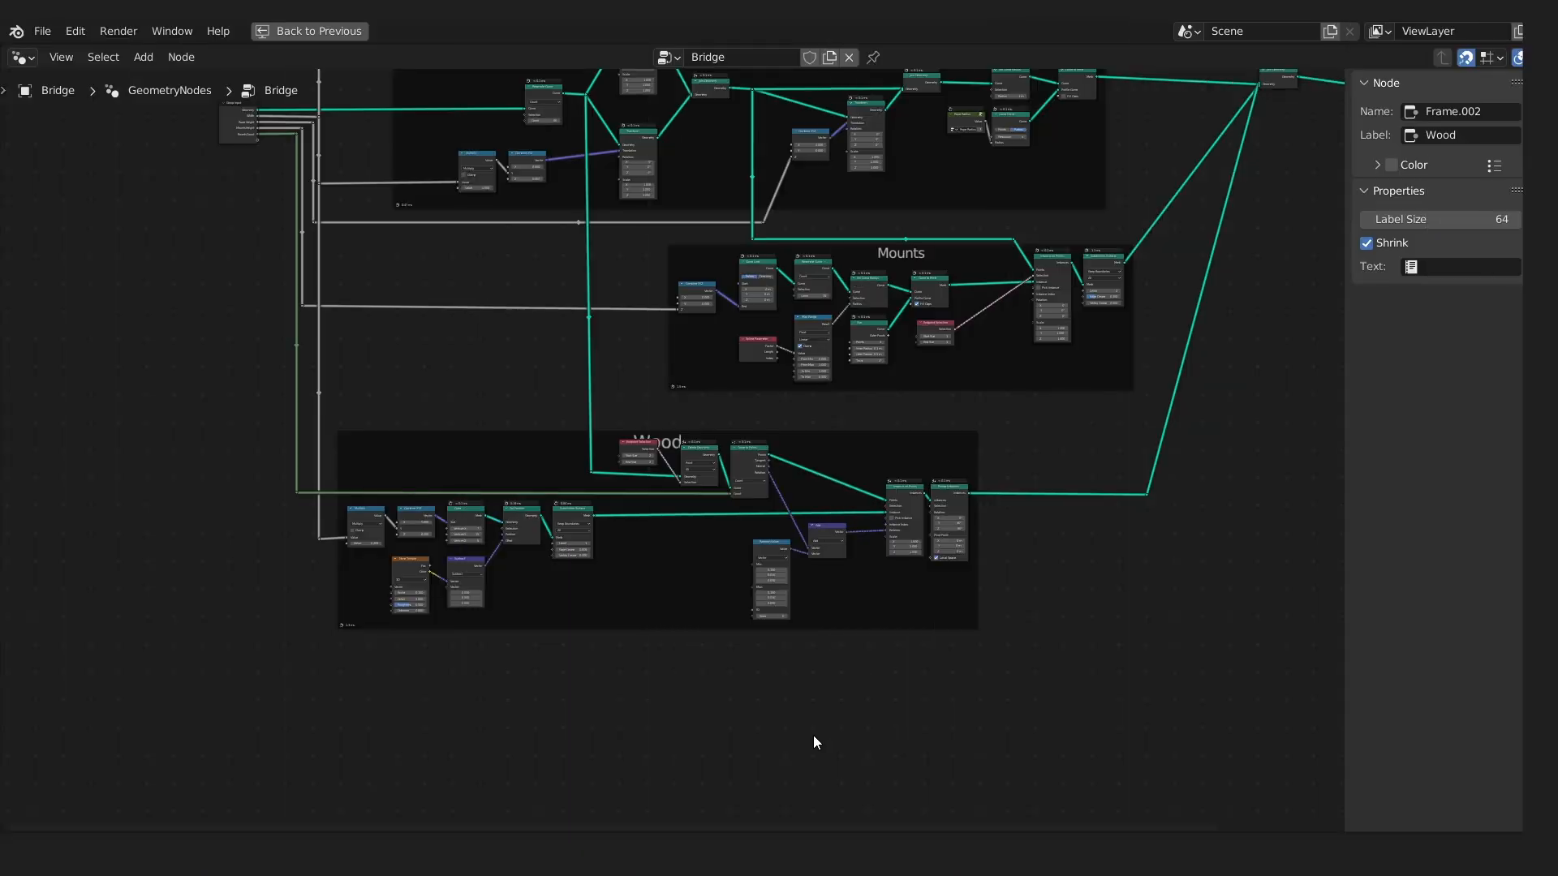